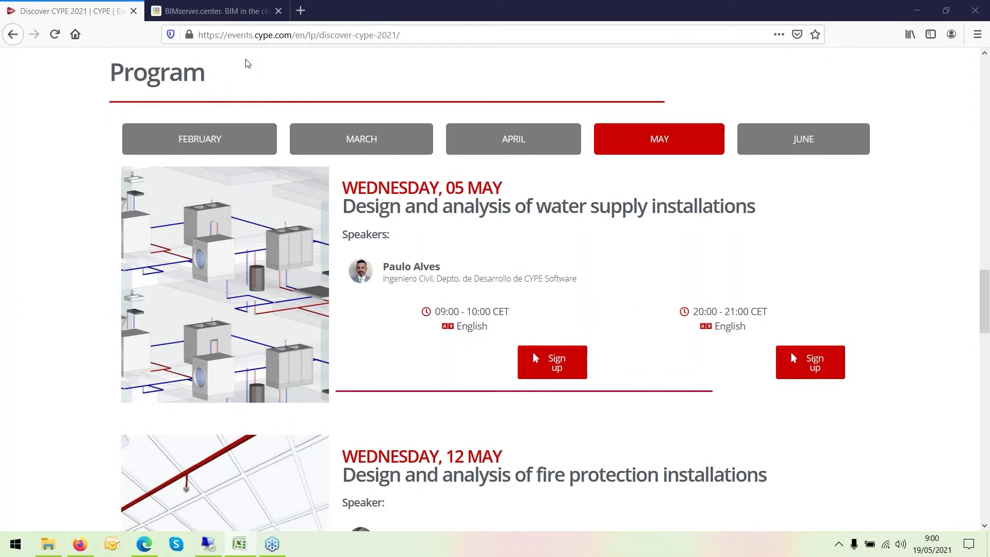
# Find the 19 May session in the May program and highlight its title, "Design of normal and emergency lighting installations"
pyautogui.scroll(-8, 399, 371)
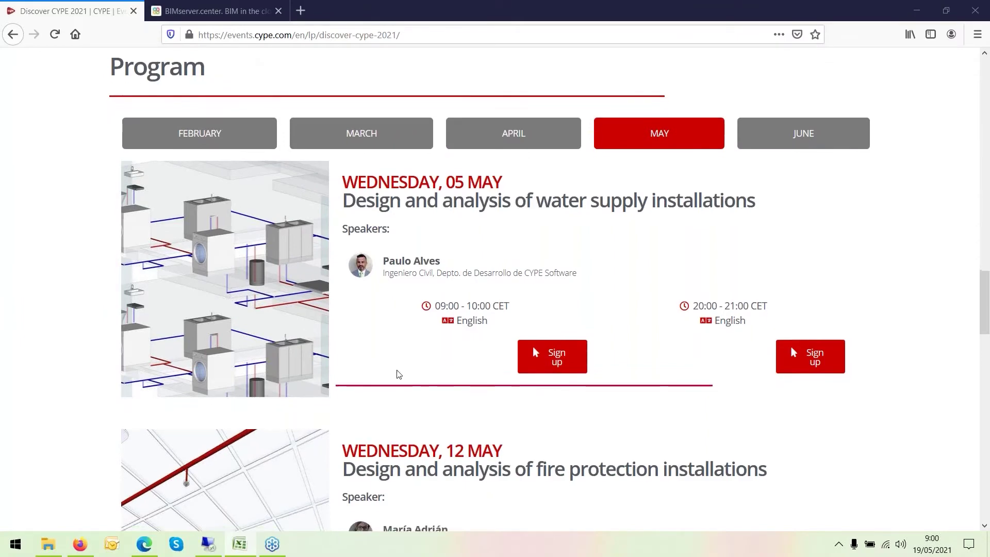
pyautogui.scroll(-1, 345, 267)
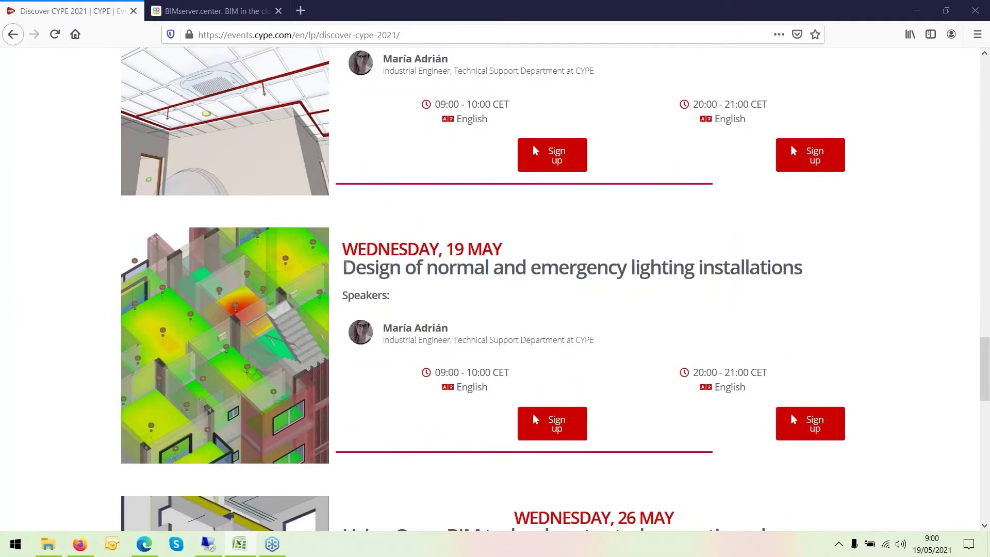
pyautogui.moveTo(345, 266); pyautogui.dragTo(819, 276)
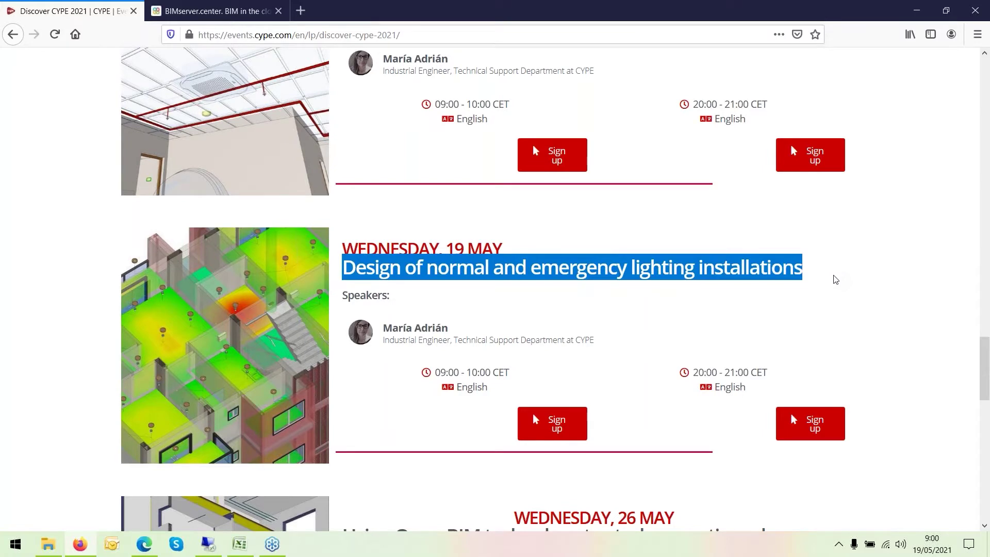
# Switch to the BIMserver.center home page, highlight its web address and choose English as the site language
pyautogui.click(213, 13)
pyautogui.click(228, 35)
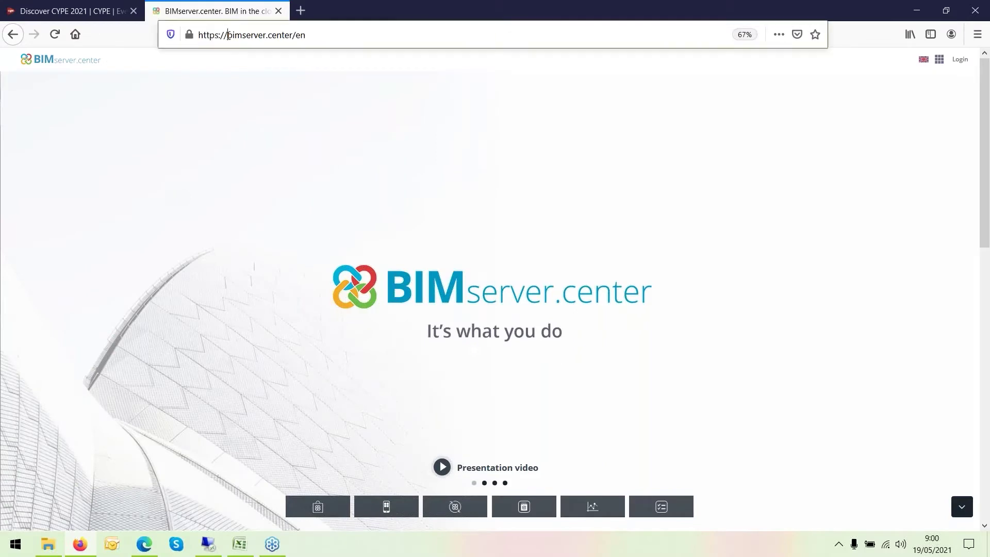
pyautogui.click(231, 35)
pyautogui.moveTo(233, 35); pyautogui.dragTo(312, 37)
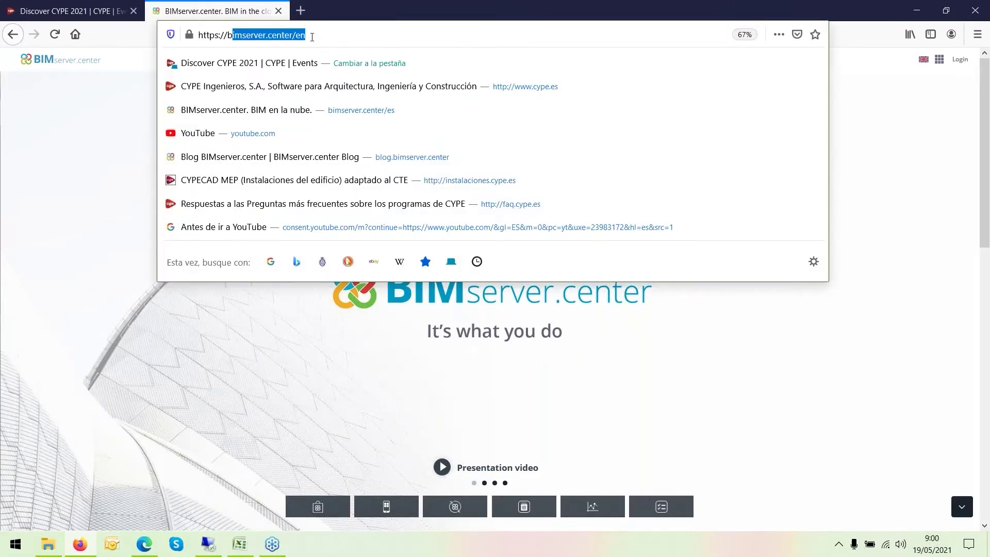
pyautogui.click(309, 36)
pyautogui.click(879, 126)
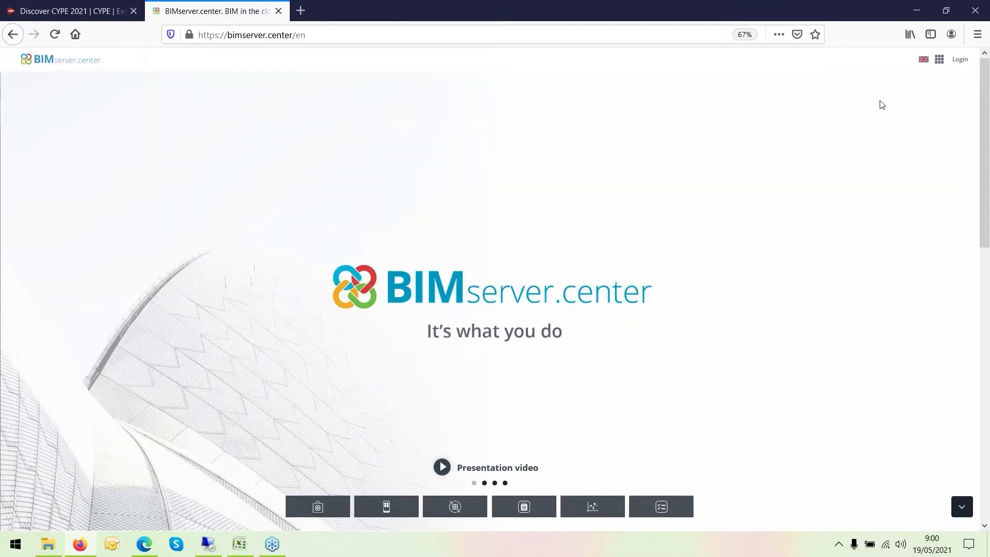
pyautogui.click(920, 61)
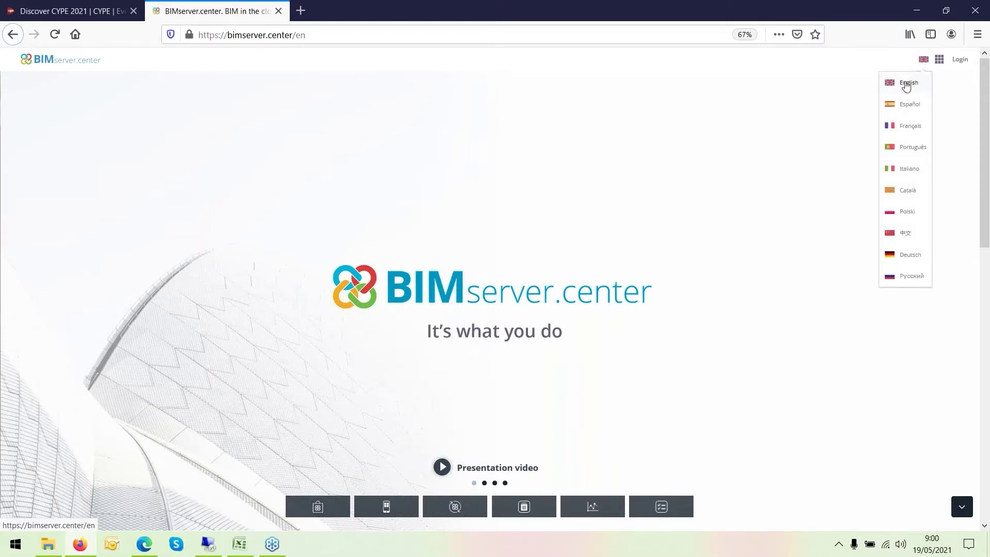
pyautogui.click(908, 82)
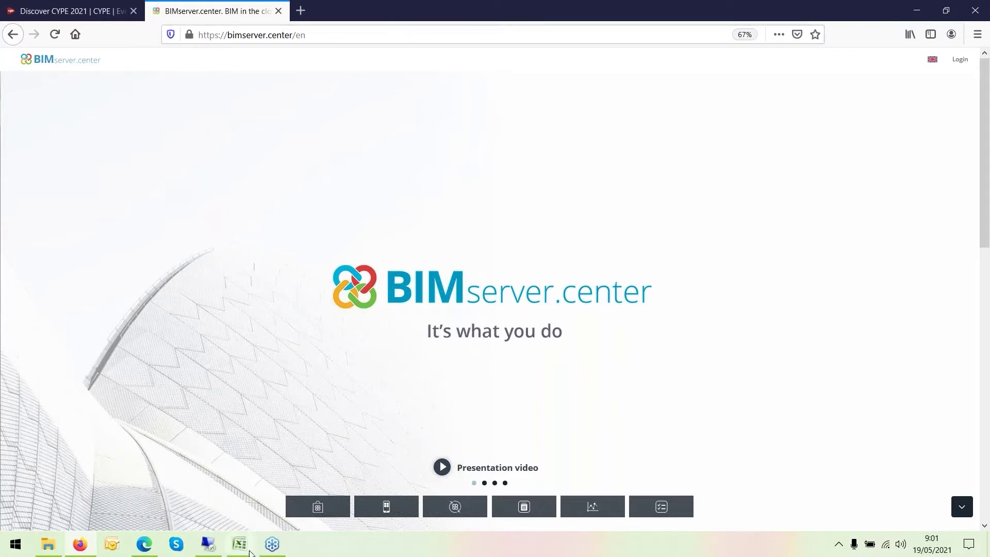
# Open the BIMserver.center Store and search its applications for "cypelux"
pyautogui.click(315, 510)
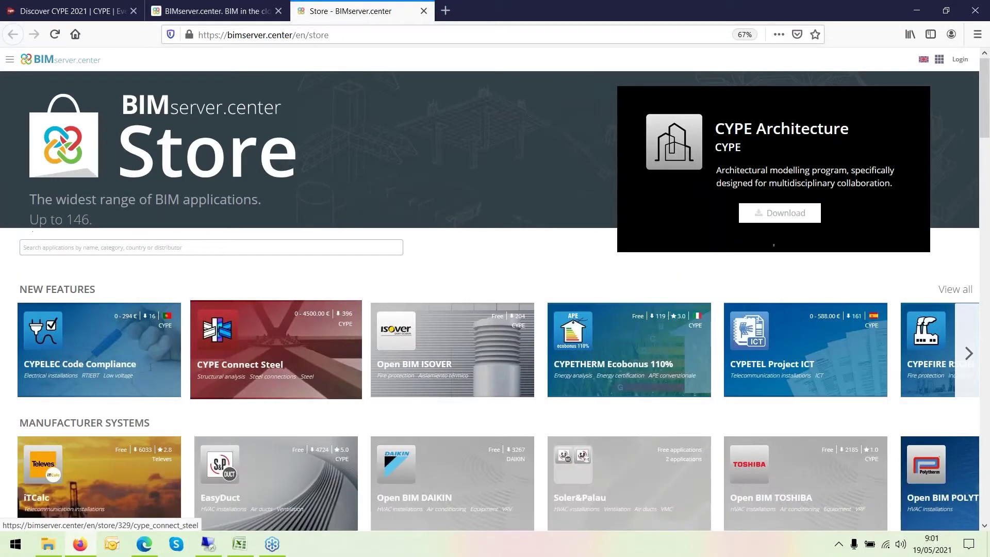
pyautogui.click(206, 247)
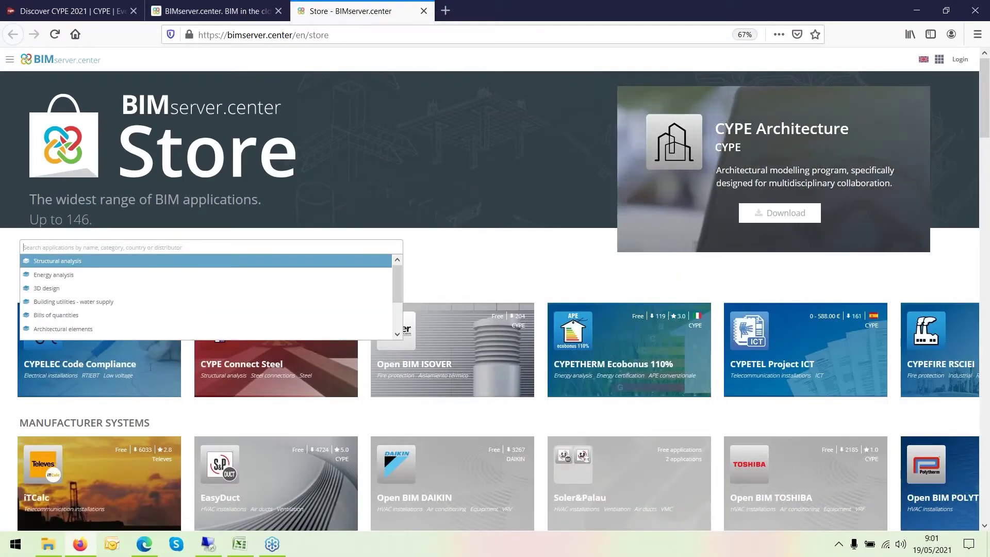
pyautogui.write('cypelux')
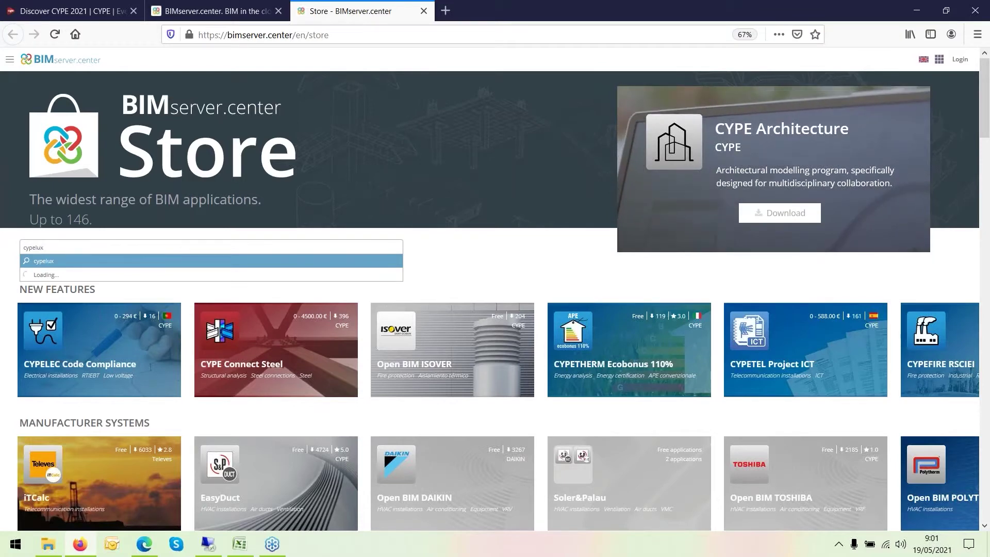
pyautogui.press('Return')
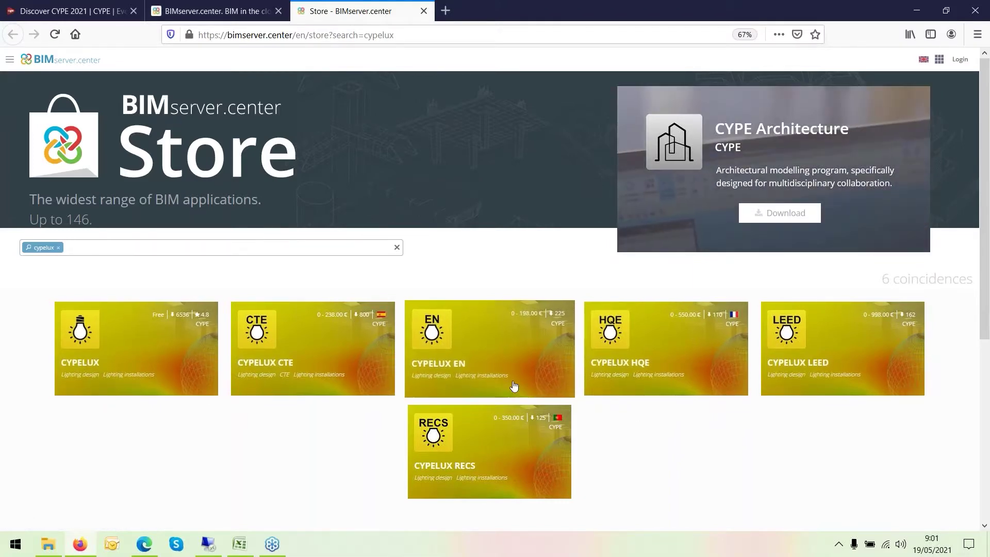
# View the CYPELUX EN store page and open its linked website, closing that site again
pyautogui.click(453, 369)
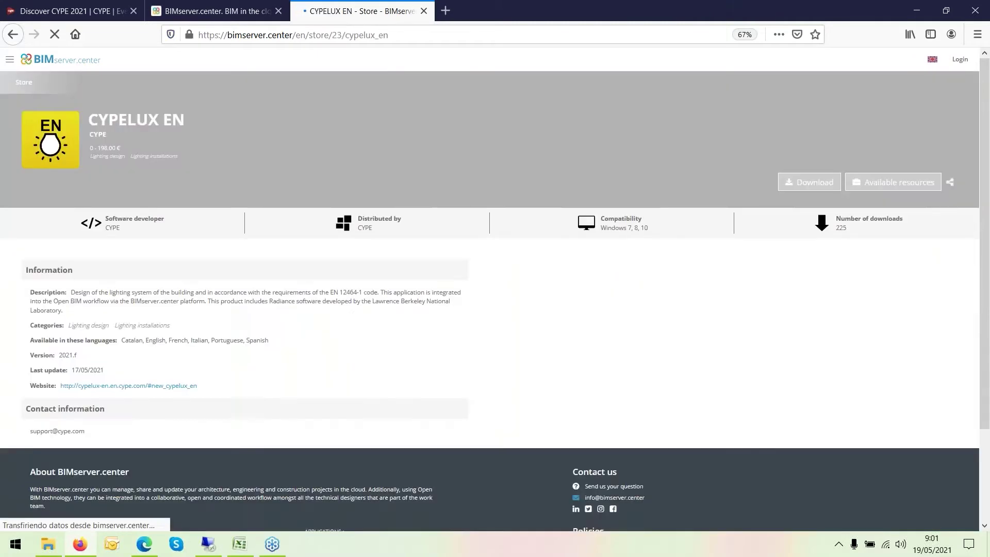
pyautogui.click(93, 390)
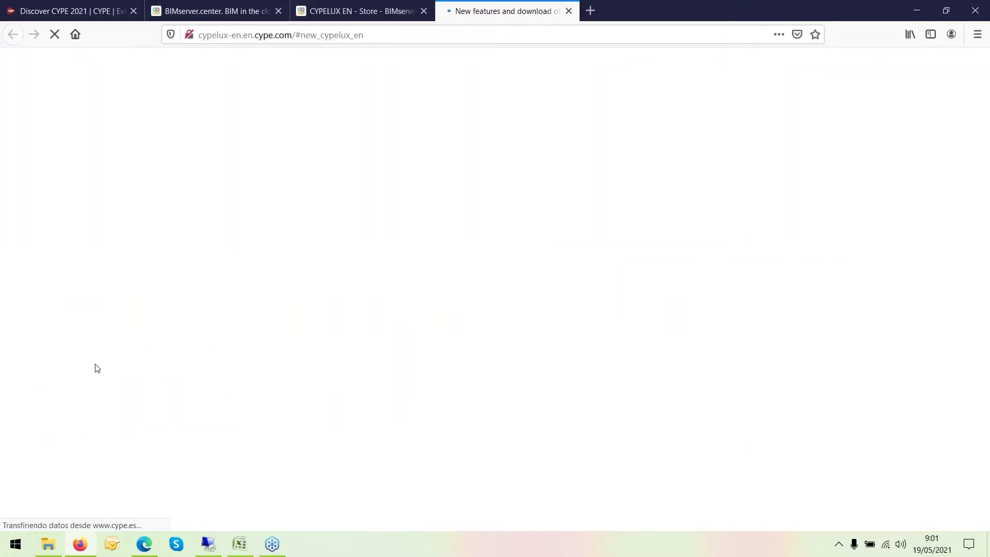
pyautogui.click(568, 11)
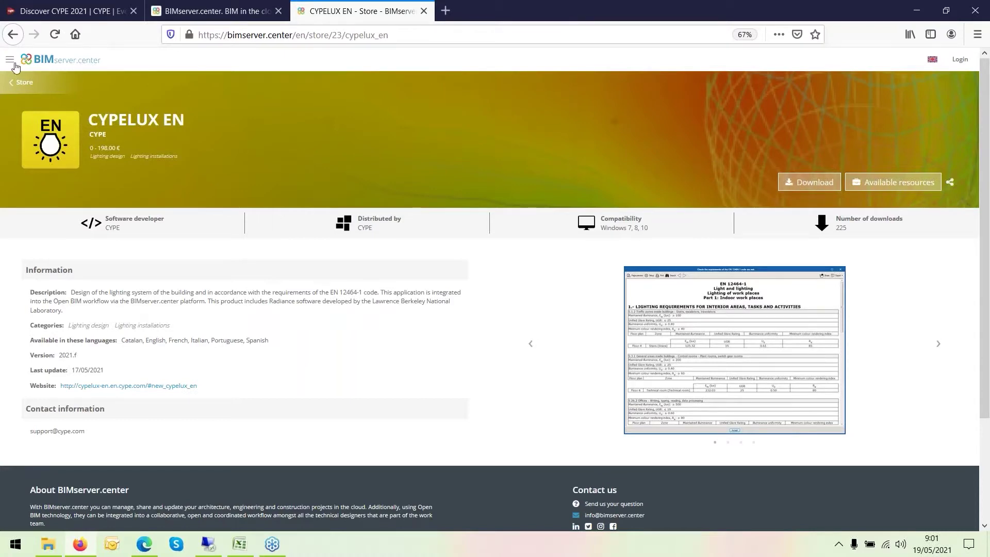
# Return to the search results, open the free CYPELUX application's page and enlarge the page zoom to 90%
pyautogui.click(21, 83)
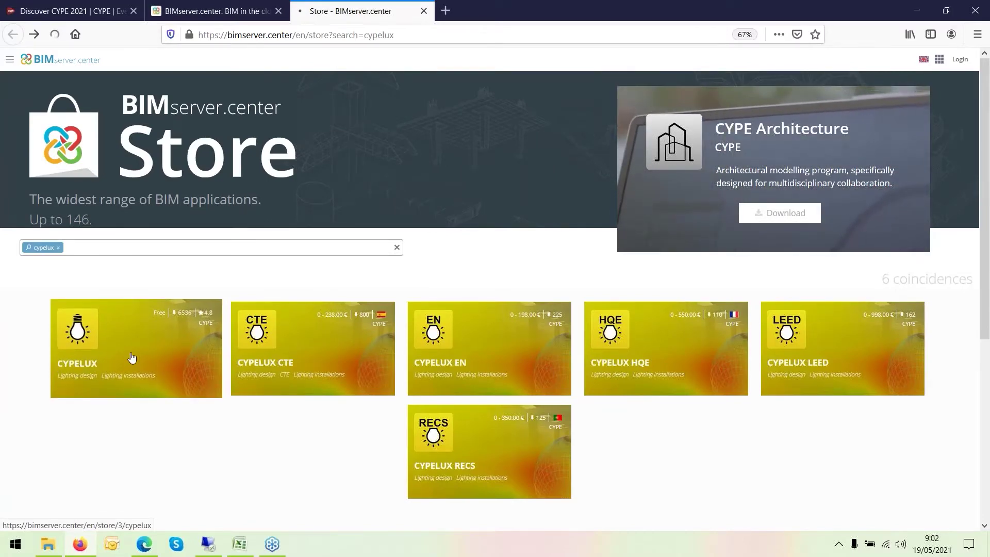
pyautogui.click(132, 357)
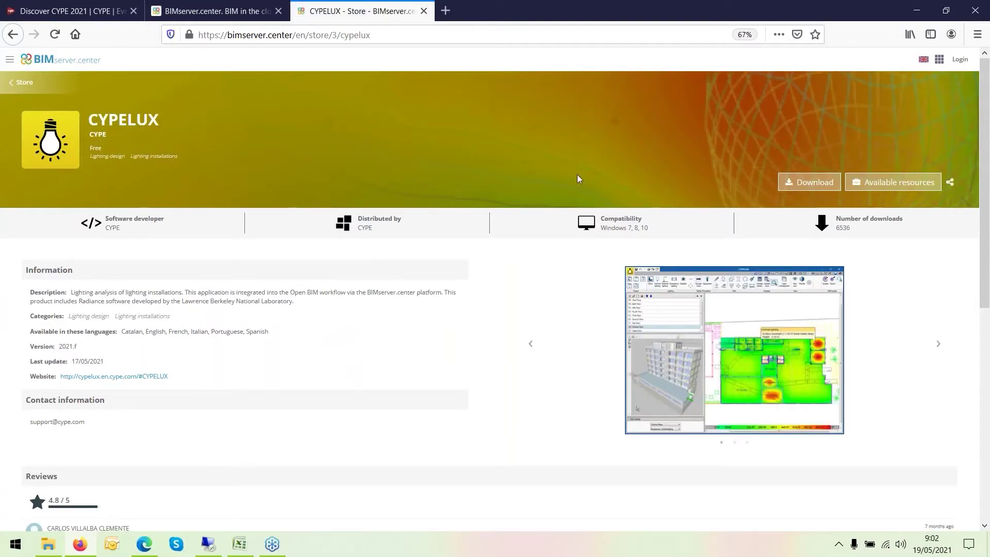
pyautogui.click(977, 34)
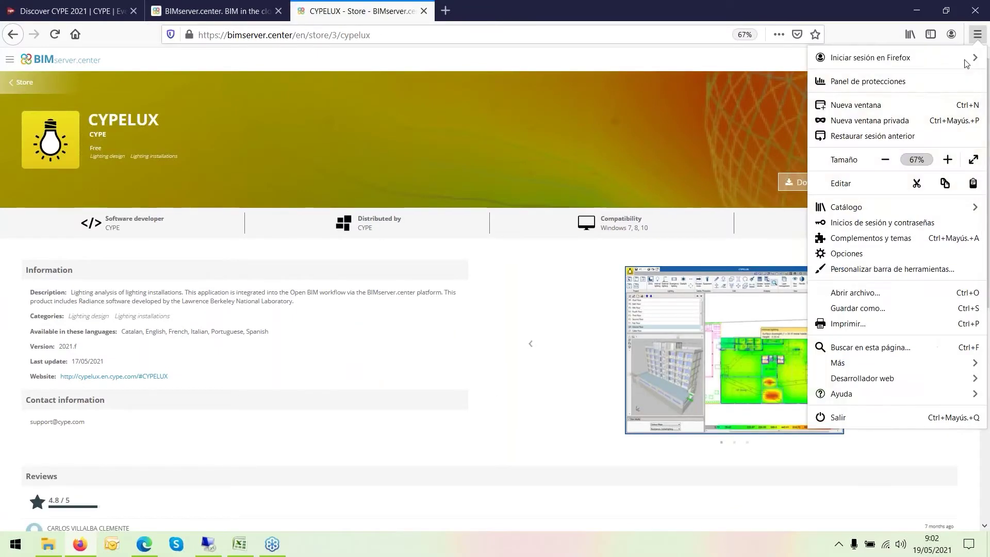
pyautogui.click(948, 160)
pyautogui.click(947, 161)
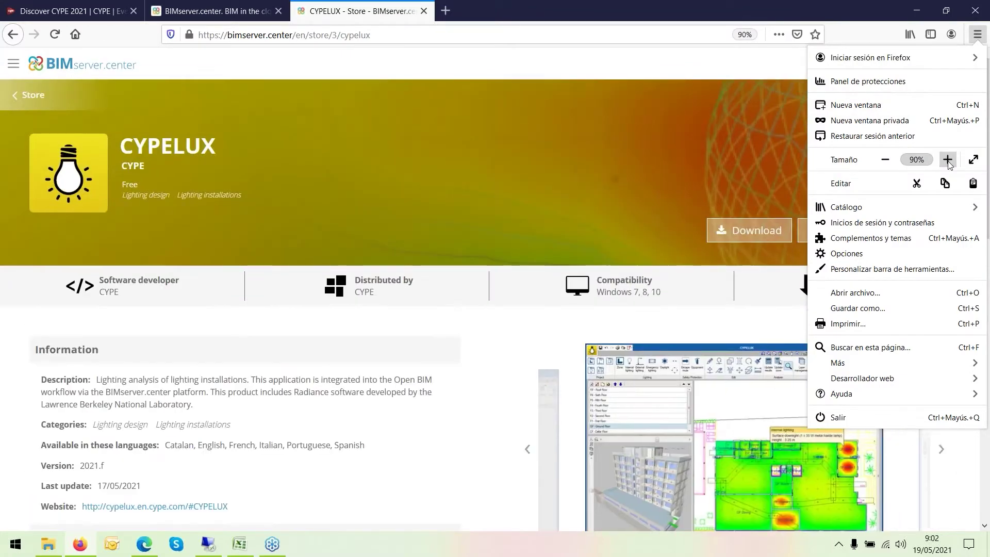
pyautogui.click(514, 353)
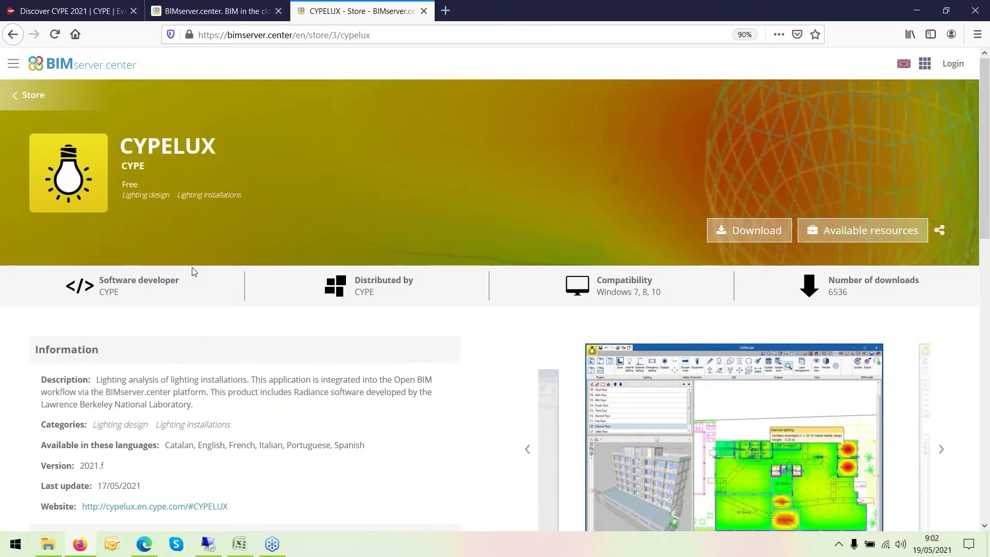
# Review the CYPELUX page's information and reviews, highlighting the "Free" price label
pyautogui.scroll(-2, 192, 271)
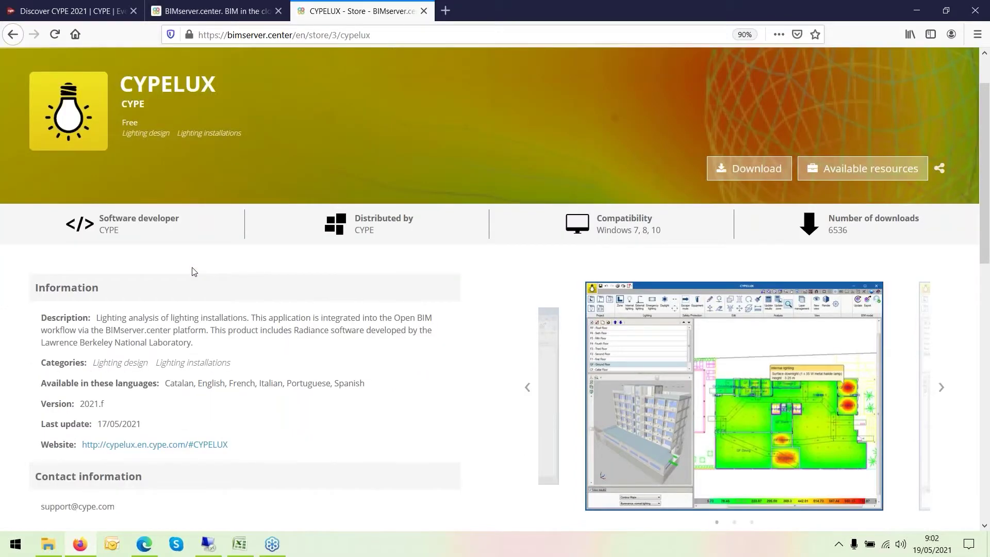
pyautogui.scroll(2, 132, 204)
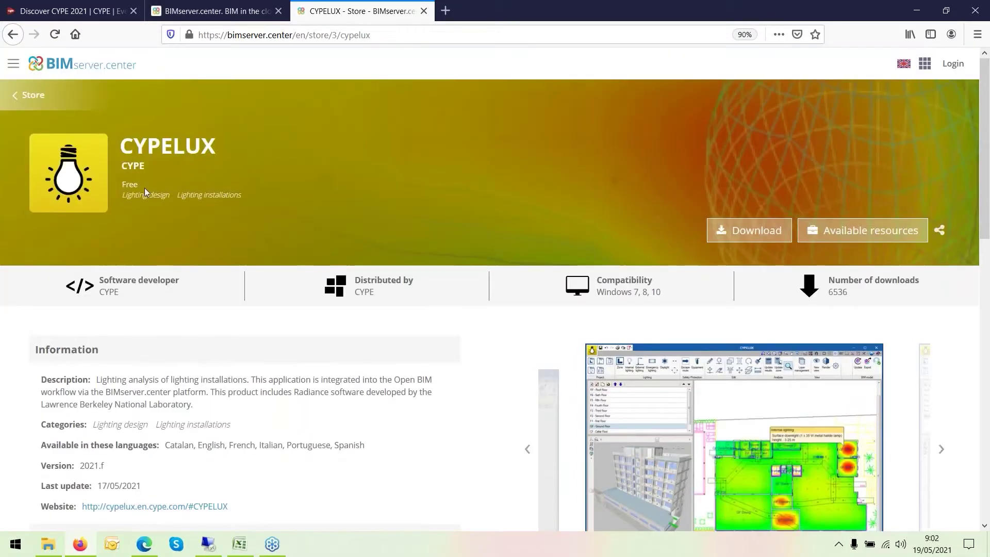
pyautogui.moveTo(144, 191); pyautogui.dragTo(123, 184)
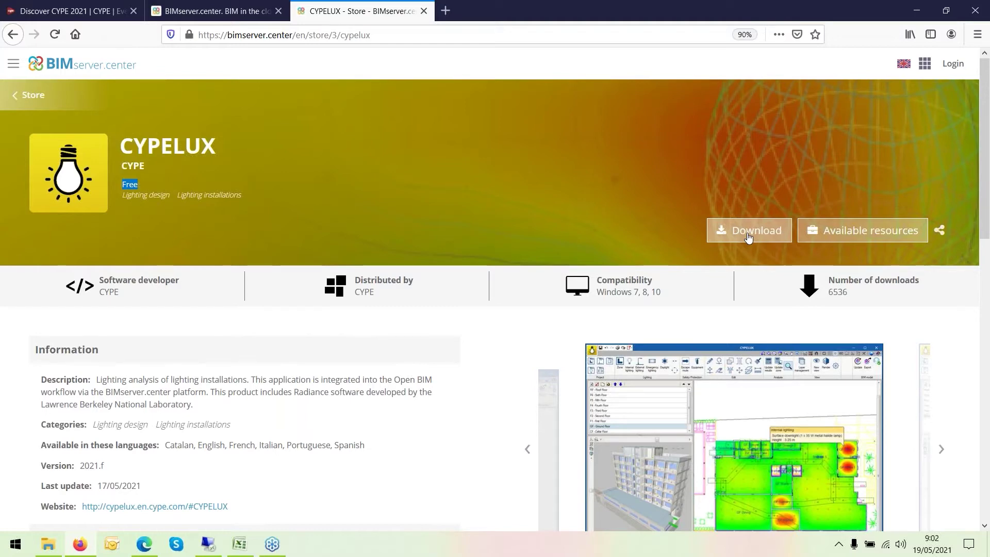
pyautogui.scroll(-3, 395, 338)
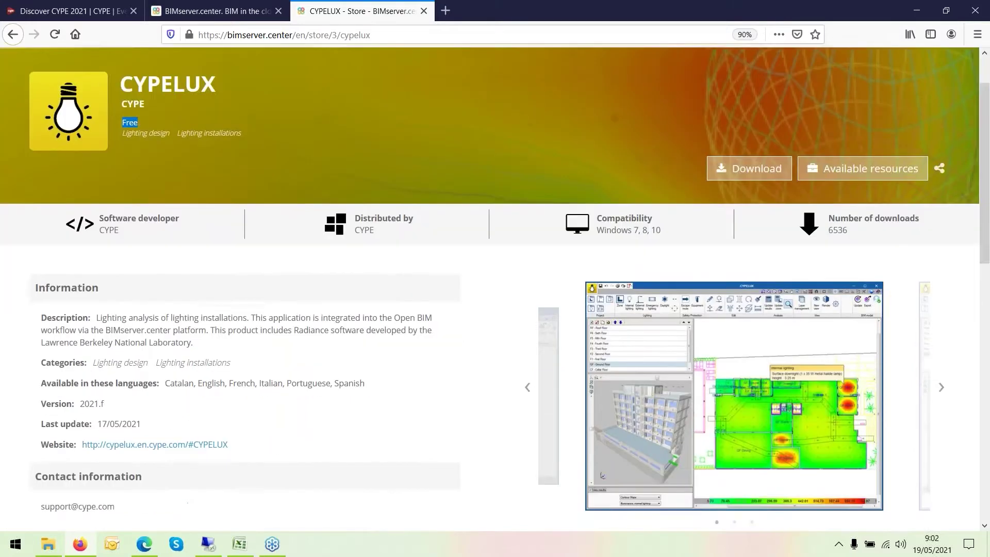
pyautogui.scroll(-3, 396, 335)
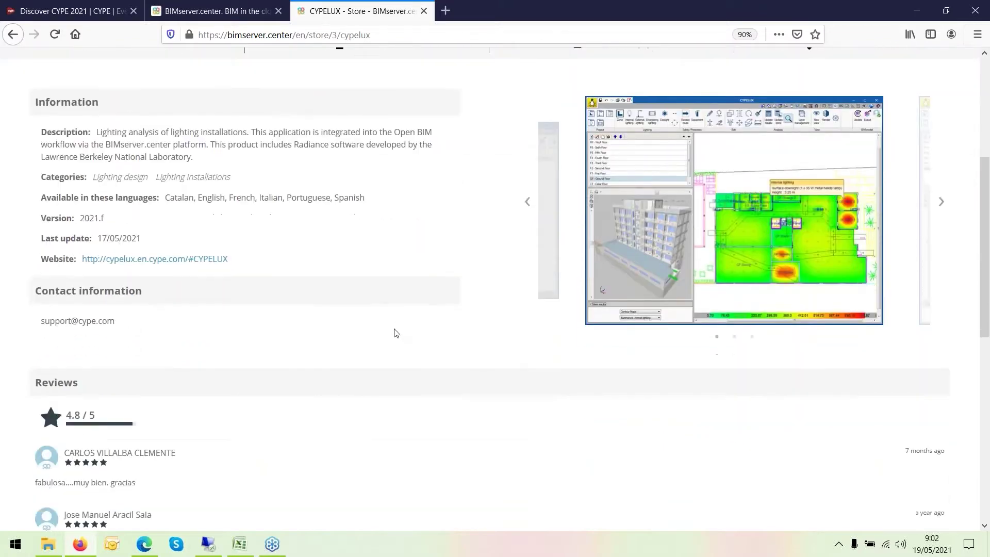
pyautogui.scroll(6, 396, 334)
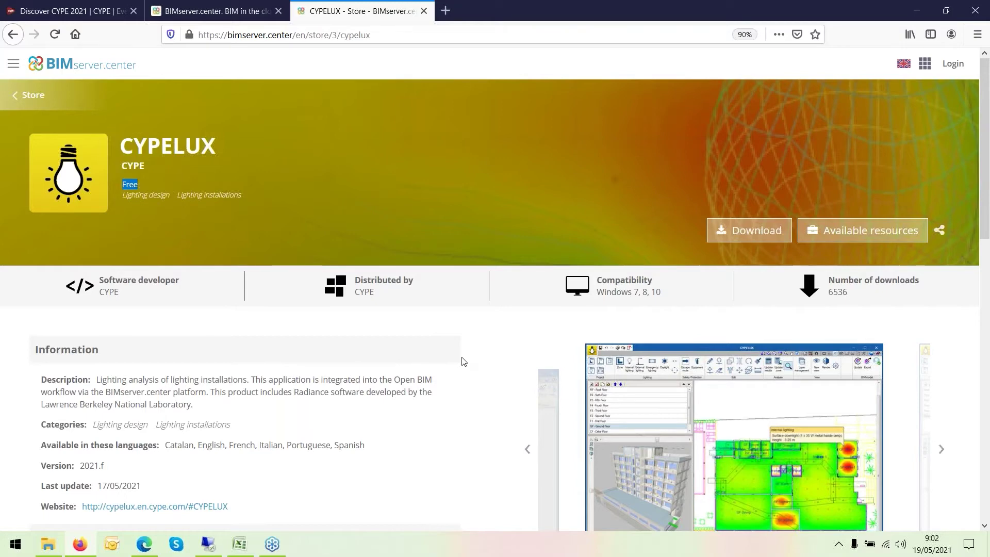
# Check the available resources for CYPELUX and highlight the description sentence about its integration into the Open BIM workflow
pyautogui.click(848, 235)
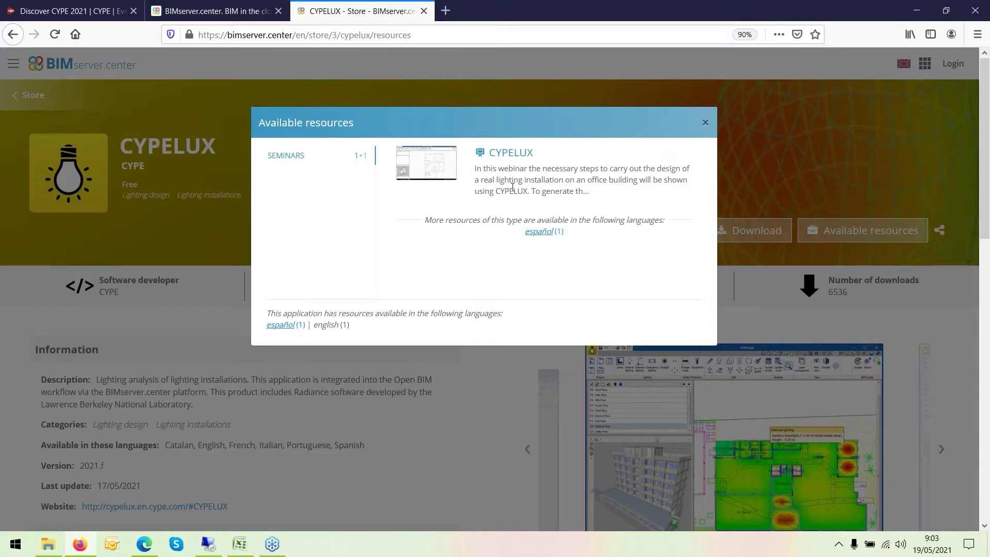
pyautogui.click(705, 123)
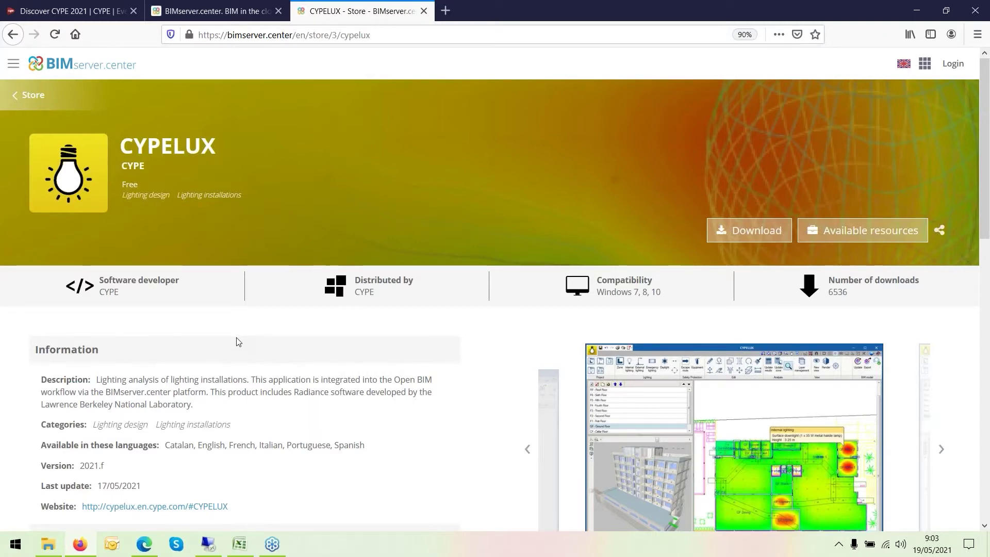
pyautogui.scroll(-1, 239, 343)
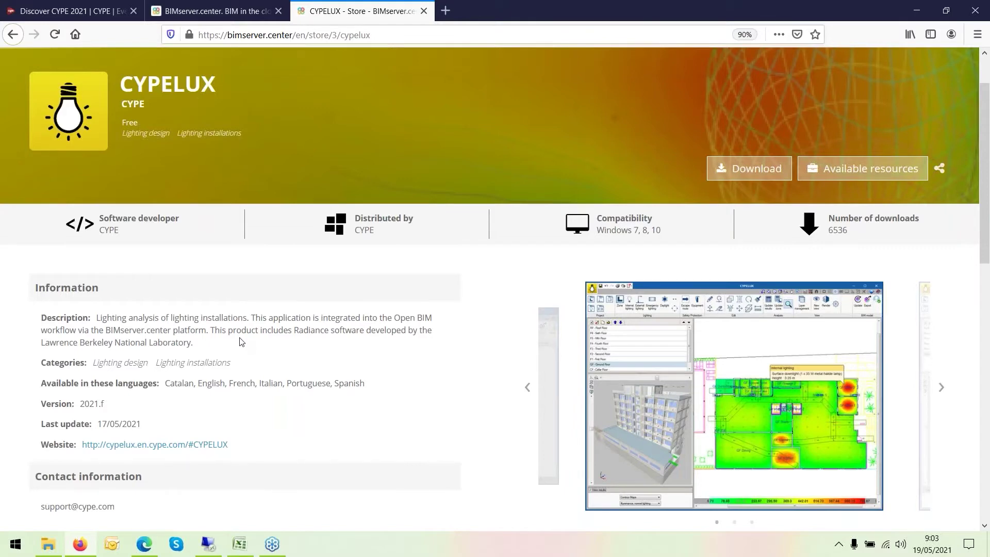
pyautogui.moveTo(253, 316); pyautogui.dragTo(208, 328)
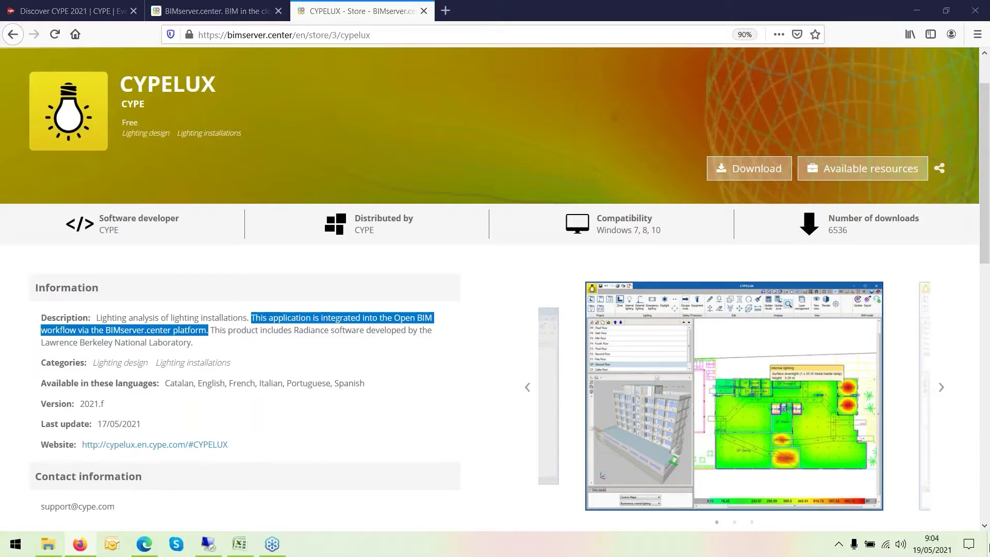
# Show the desktop, point out the IFC Uploader shortcut and return to the browser
pyautogui.click(987, 545)
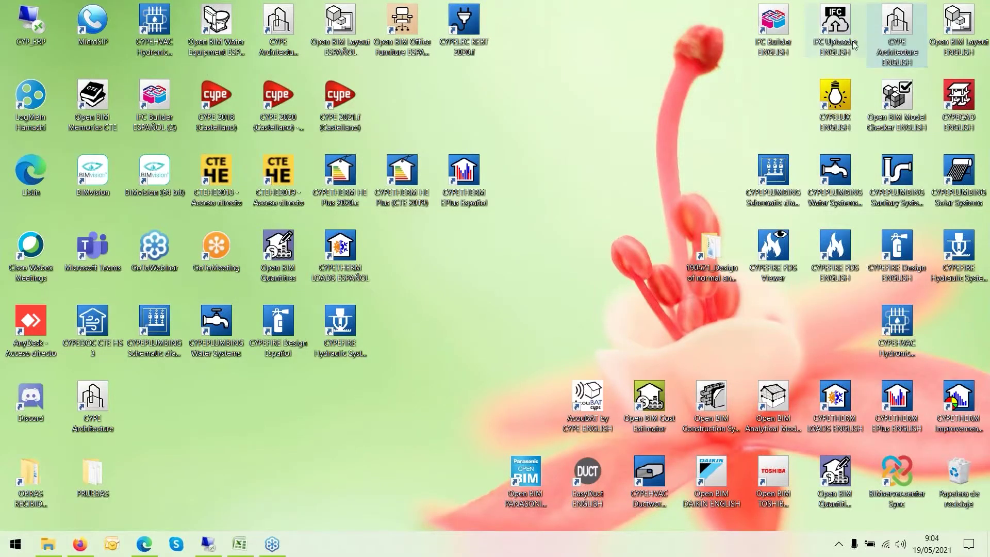
pyautogui.click(828, 48)
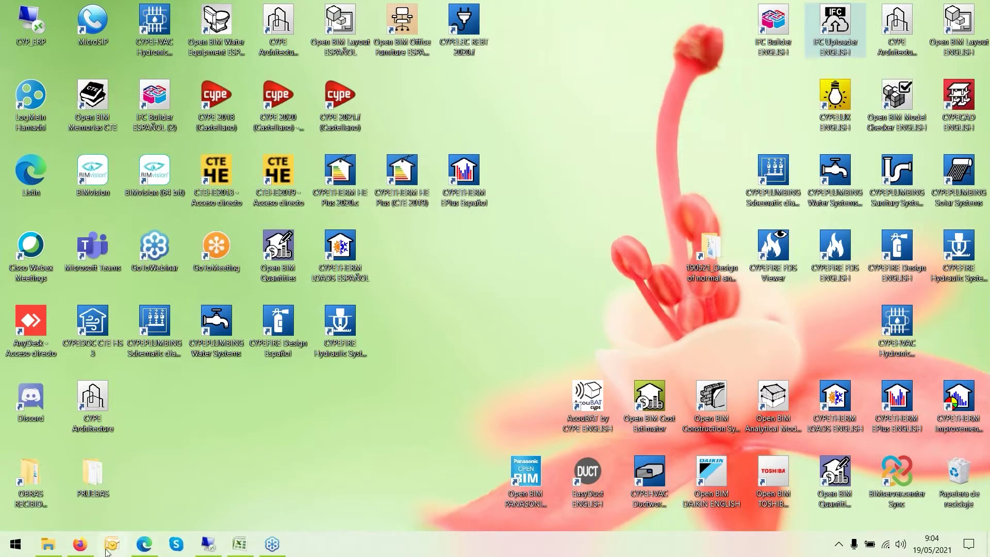
pyautogui.click(83, 549)
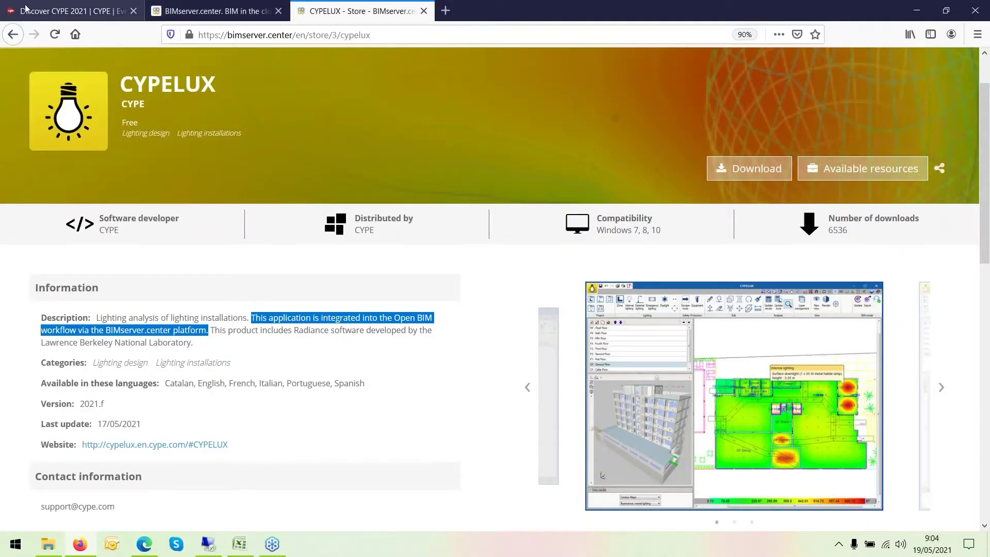
# Return to the store, replace the search term with "plug" and open the Plugin Open BIM - Revit page
pyautogui.click(13, 35)
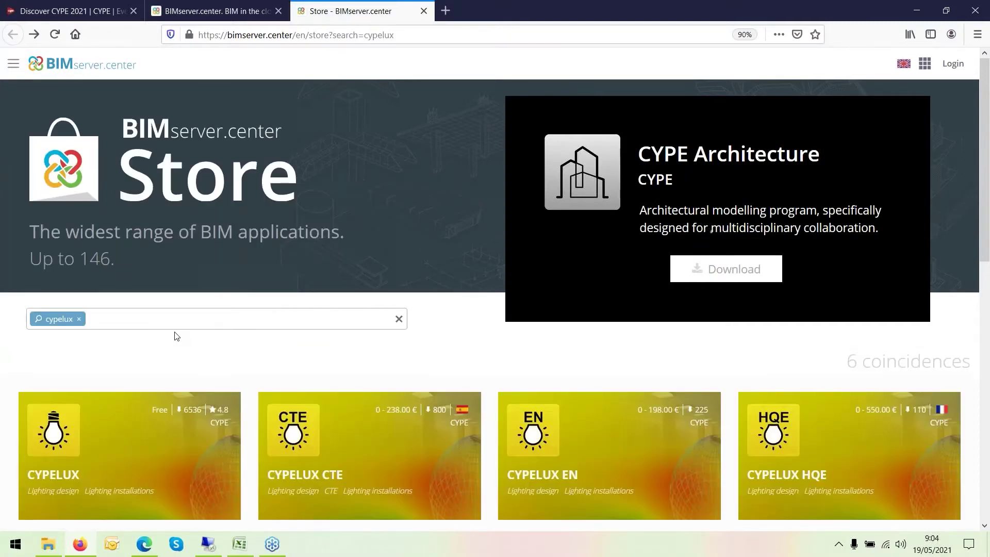
pyautogui.click(78, 322)
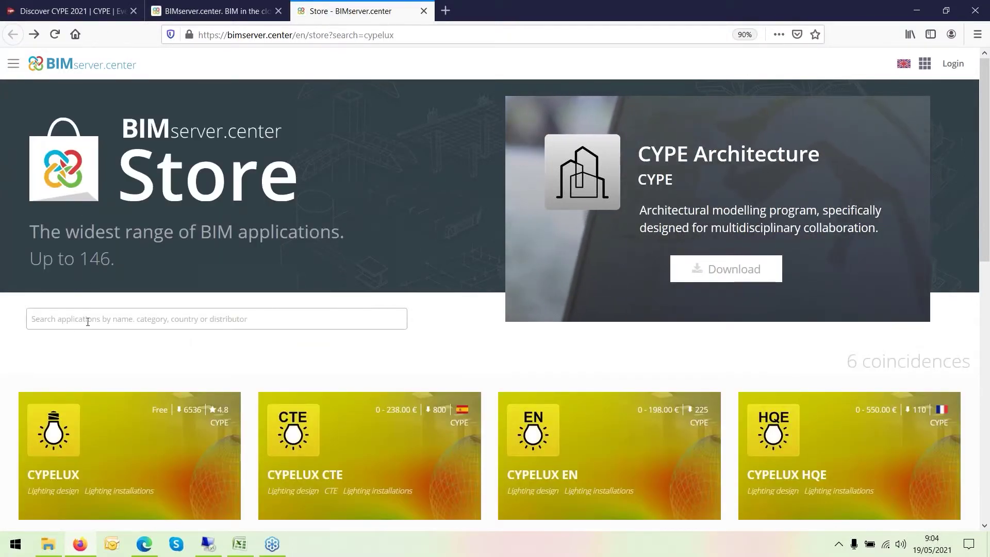
pyautogui.write('plug')
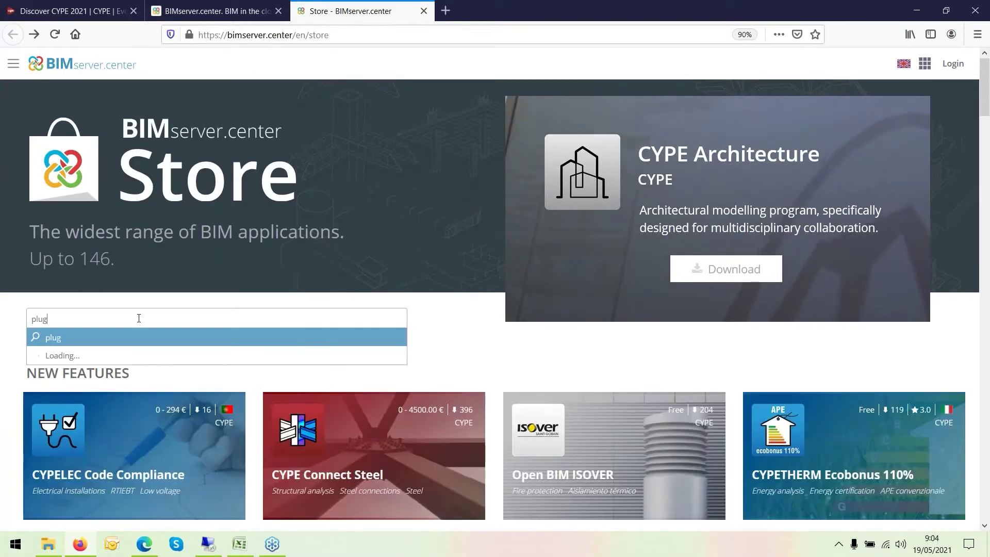
pyautogui.press('Return')
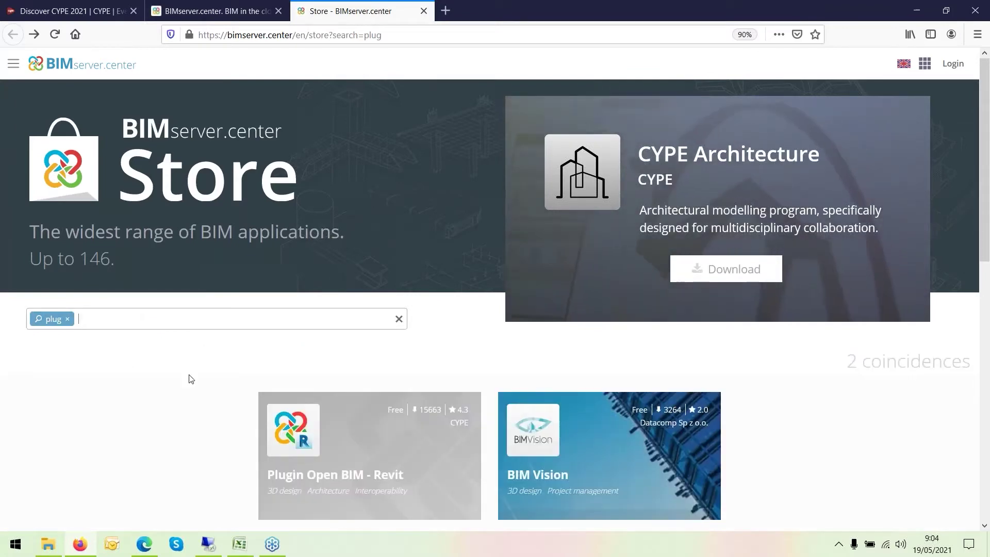
pyautogui.scroll(-1, 354, 380)
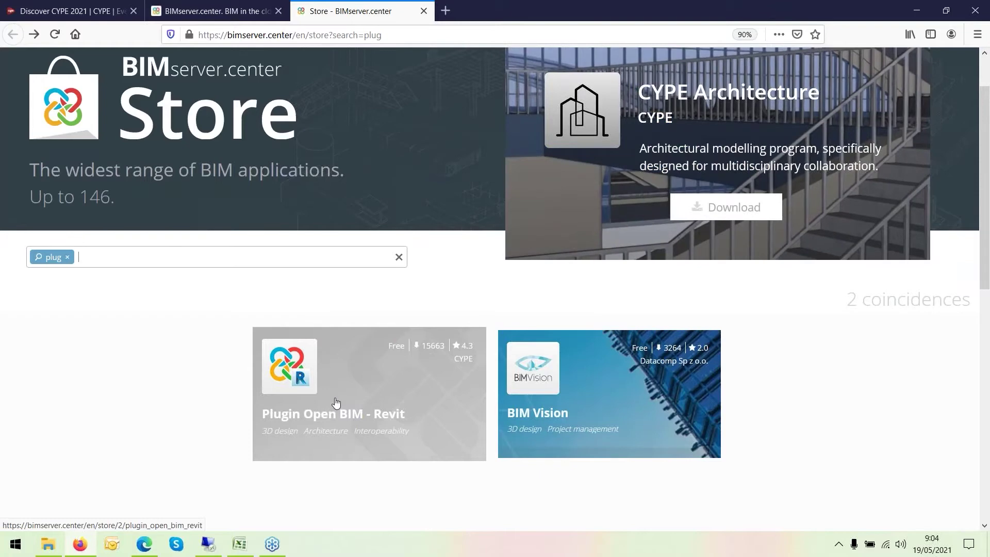
pyautogui.click(336, 402)
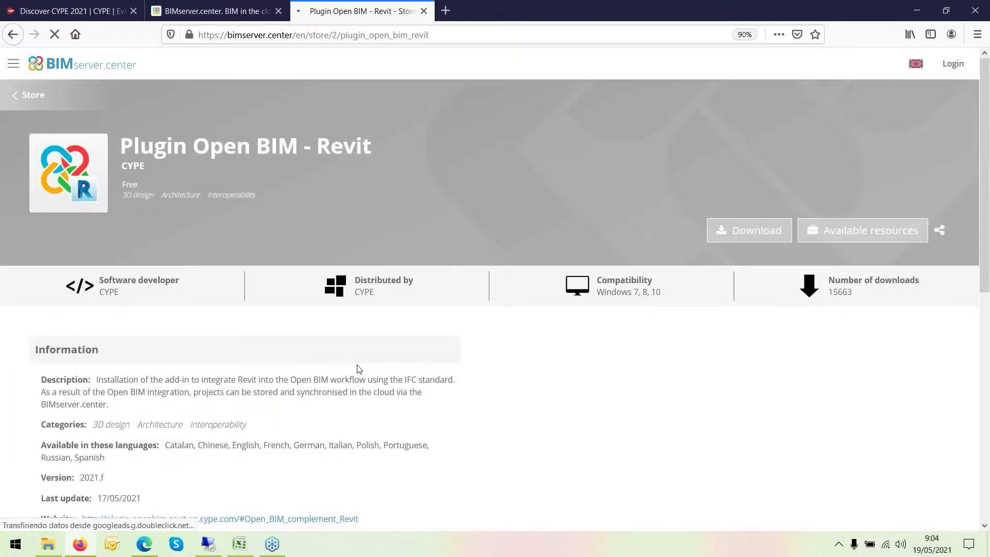
# View the Revit plugin's preview image enlarged, close it and return to the store's search results
pyautogui.click(756, 371)
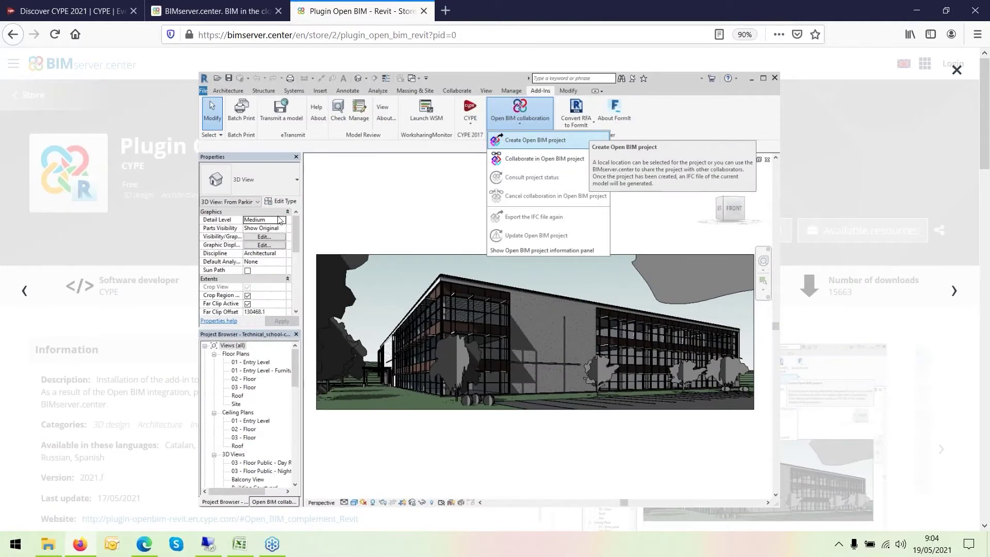
pyautogui.click(119, 329)
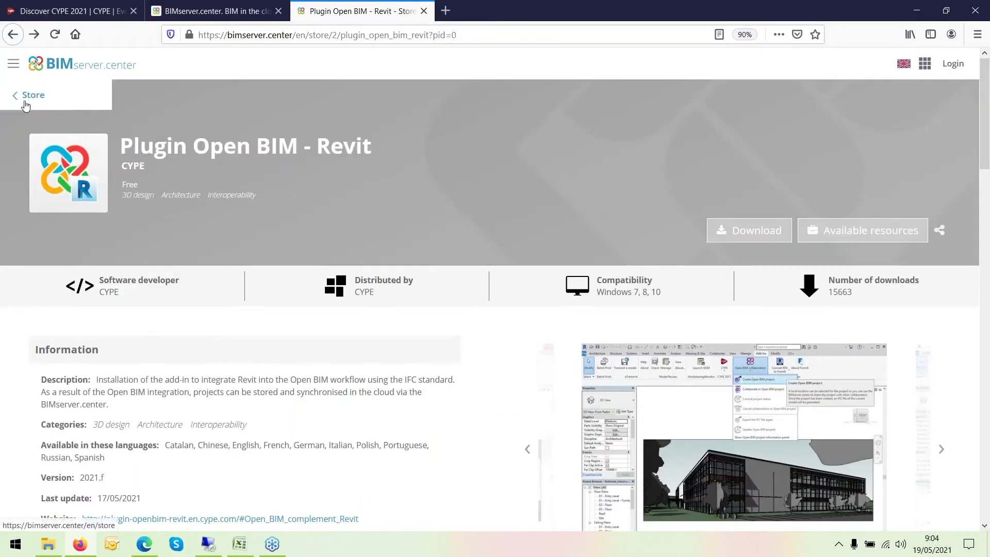
pyautogui.click(18, 98)
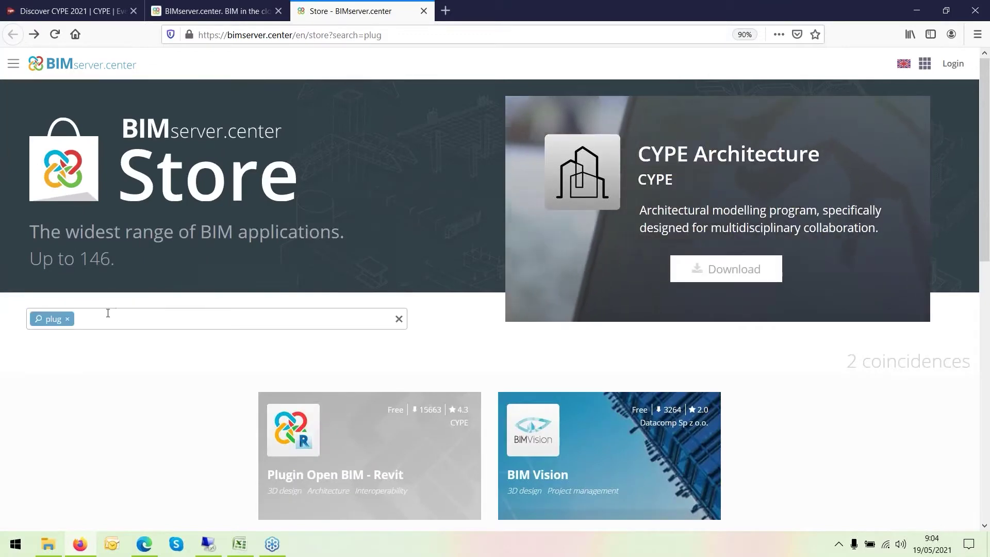
# Replace the store search term with "ifc builder" and open the IFC Builder application's page
pyautogui.click(67, 319)
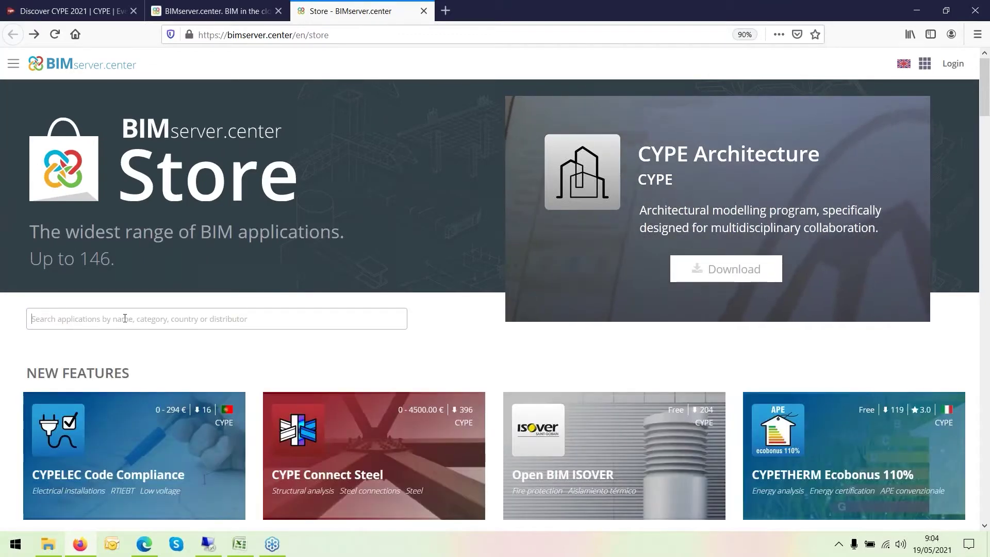
pyautogui.write('if c builder')
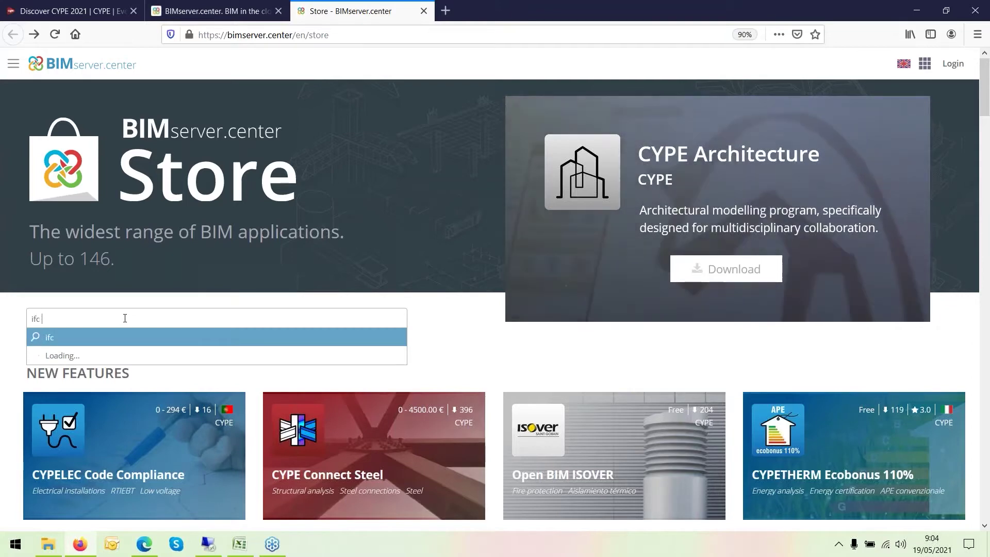
pyautogui.press('Return')
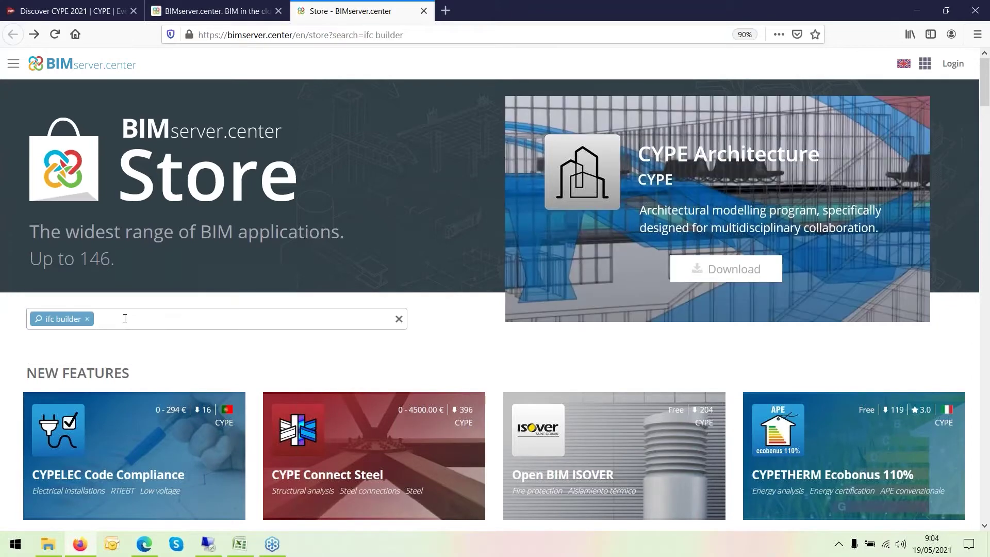
pyautogui.scroll(-2, 125, 318)
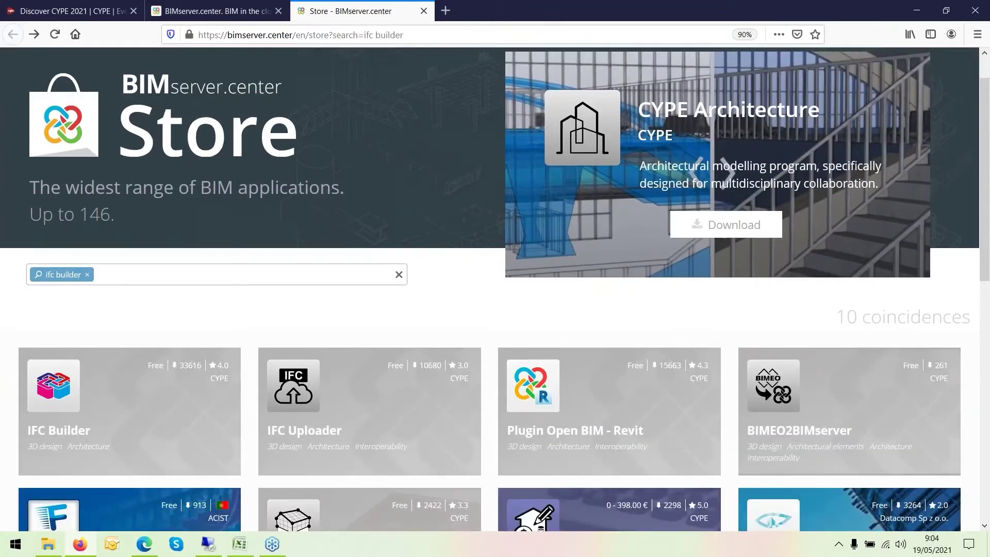
pyautogui.click(130, 443)
# Review the information on the IFC Builder page and return to the store's search results
pyautogui.scroll(-2, 272, 378)
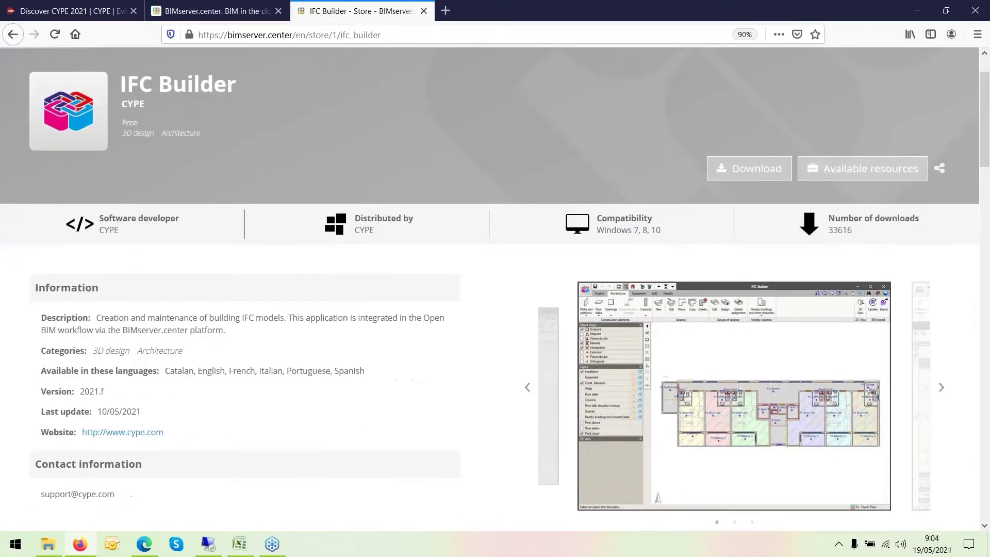
pyautogui.scroll(-2, 430, 283)
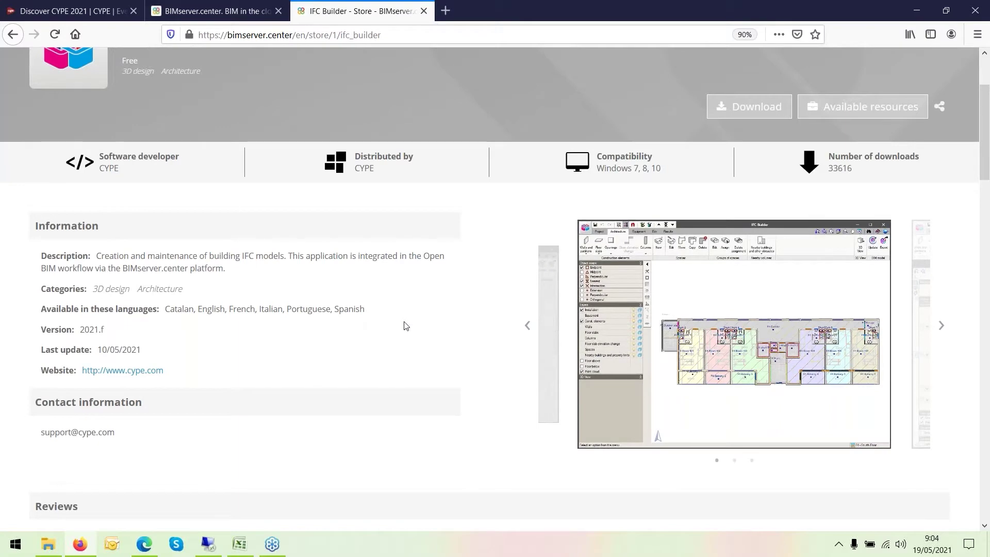
pyautogui.scroll(4, 406, 325)
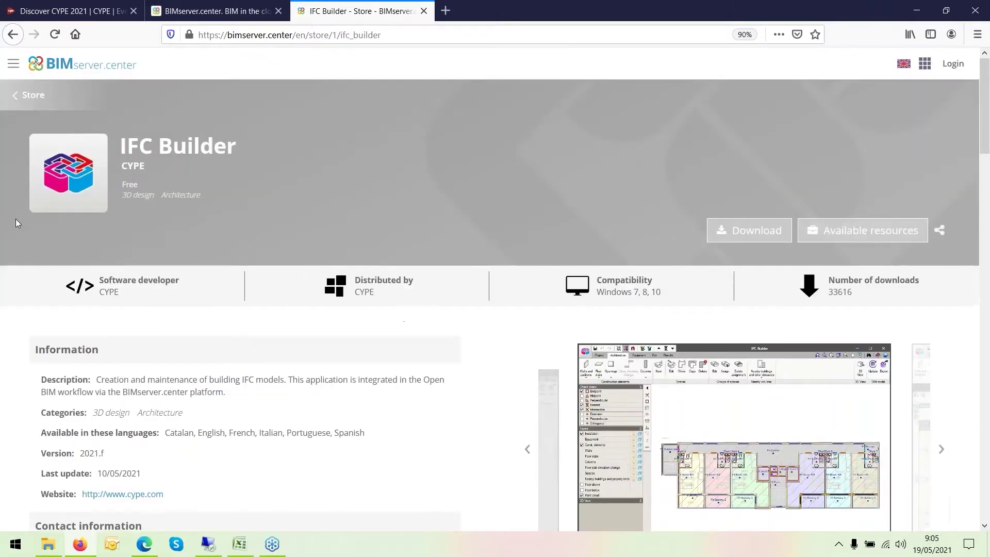
pyautogui.click(11, 99)
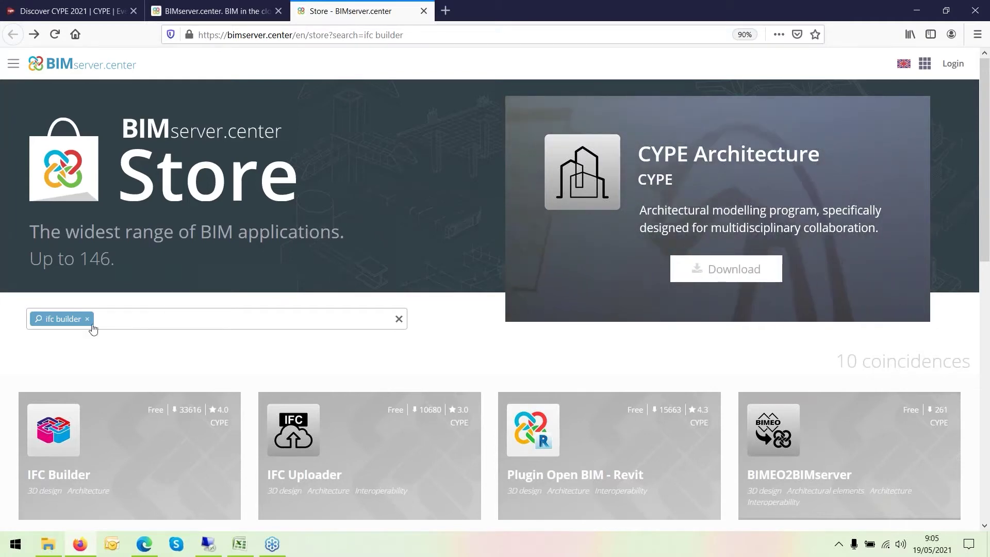
# Replace the store search term with "architecture" and open the CYPE Architecture application's page
pyautogui.click(148, 325)
pyautogui.press('BackSpace')
pyautogui.write('arc')
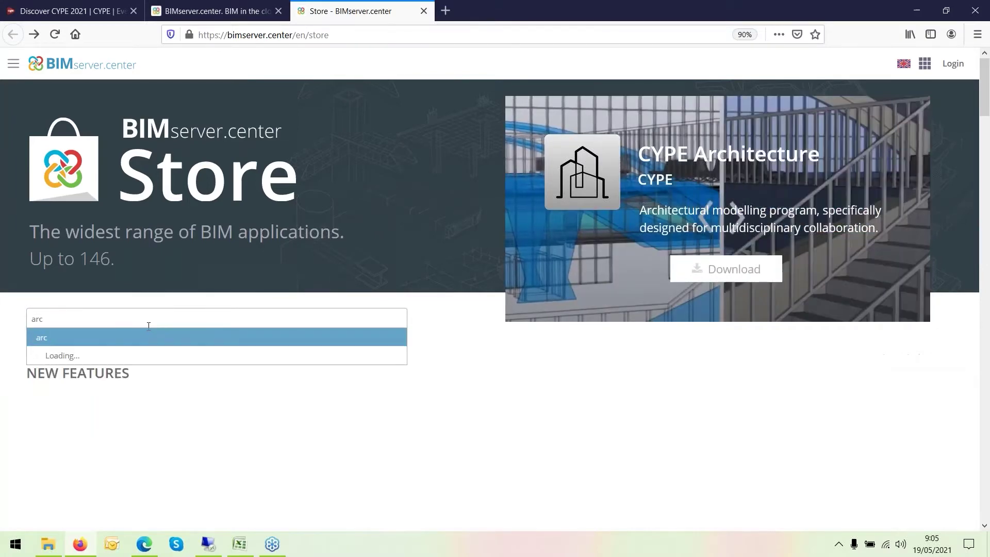
pyautogui.write('hitecture')
pyautogui.press('Return')
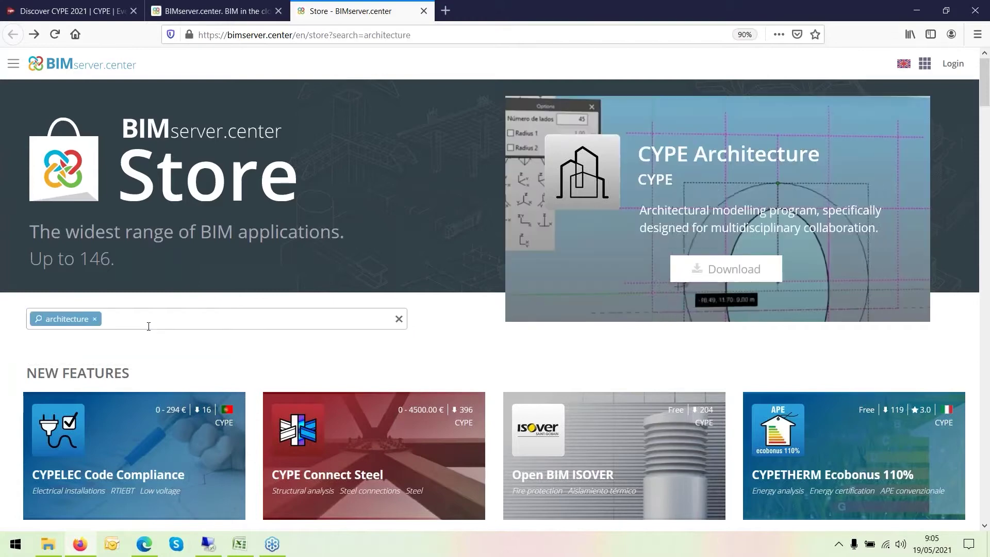
pyautogui.scroll(-2, 153, 326)
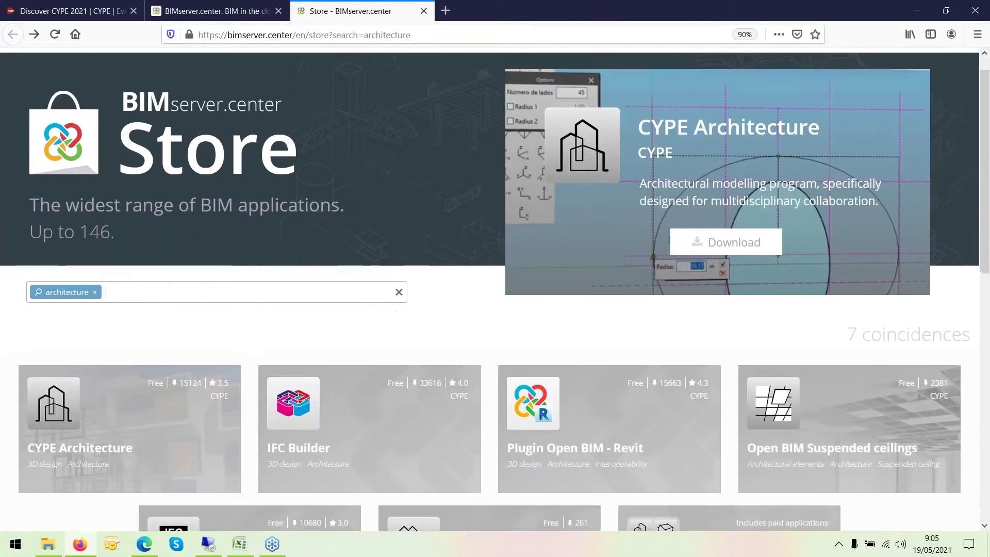
pyautogui.click(144, 391)
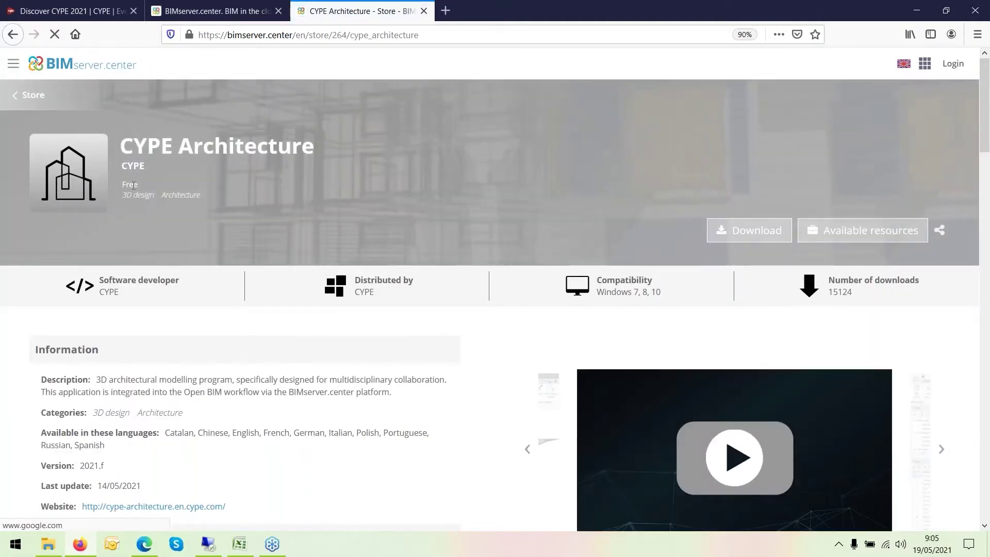
# Highlight the "Free" price label of CYPE Architecture and look through the full list of its available resources
pyautogui.moveTo(122, 184); pyautogui.dragTo(145, 186)
pyautogui.scroll(-1, 310, 358)
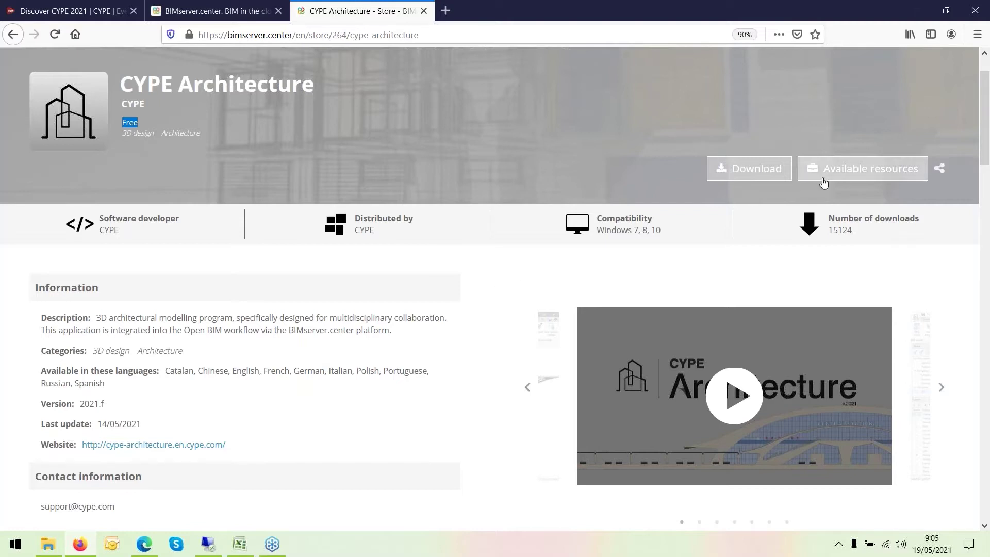
pyautogui.click(871, 169)
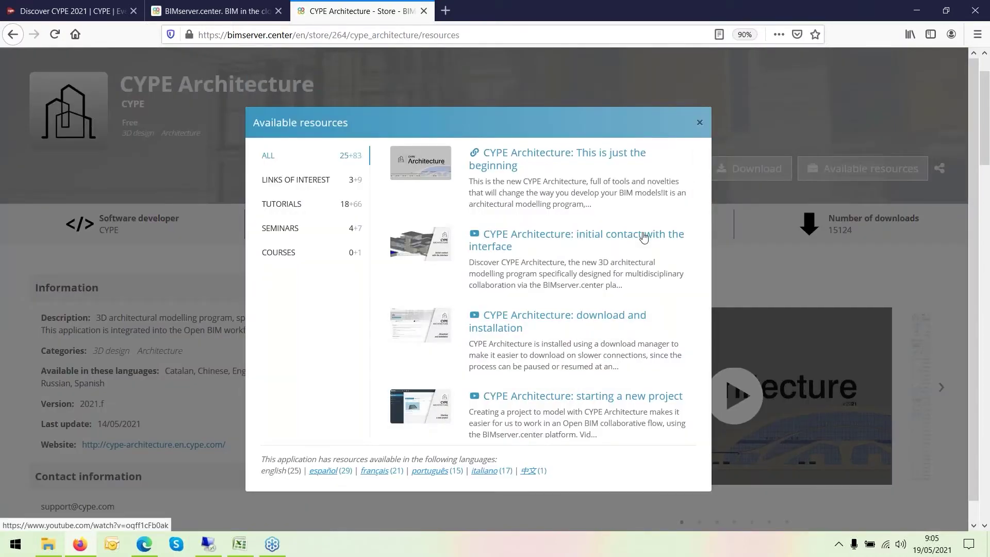
pyautogui.scroll(-8, 644, 237)
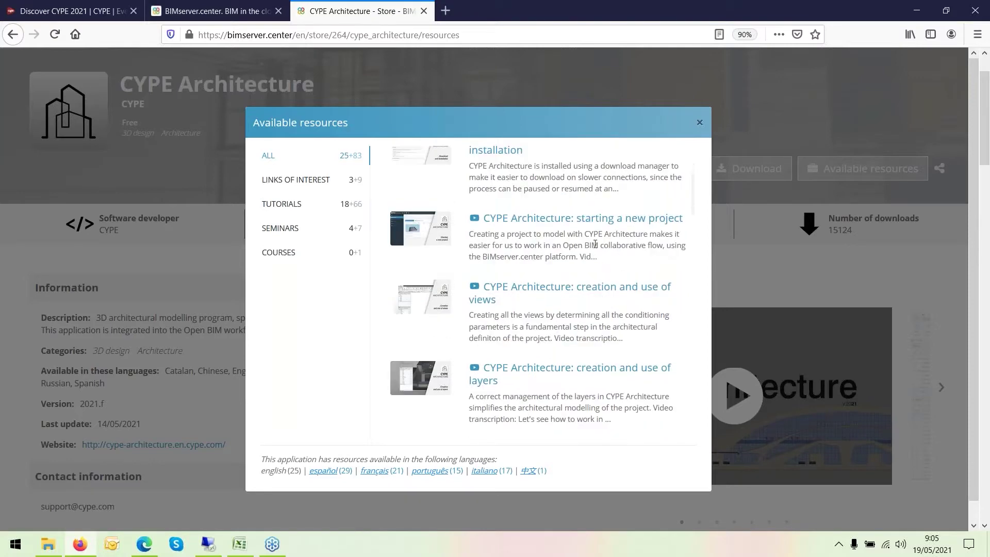
pyautogui.scroll(-1, 584, 270)
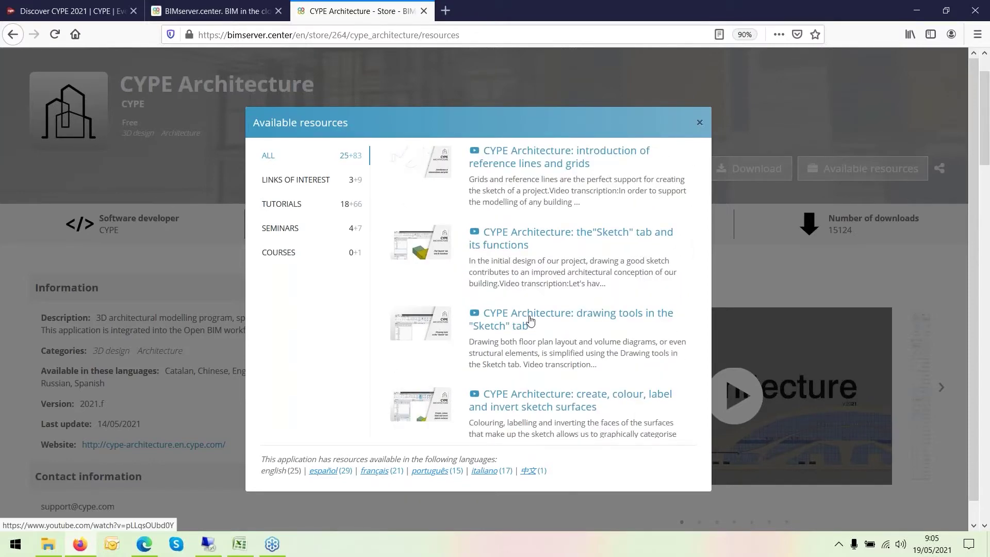
pyautogui.scroll(-5, 528, 315)
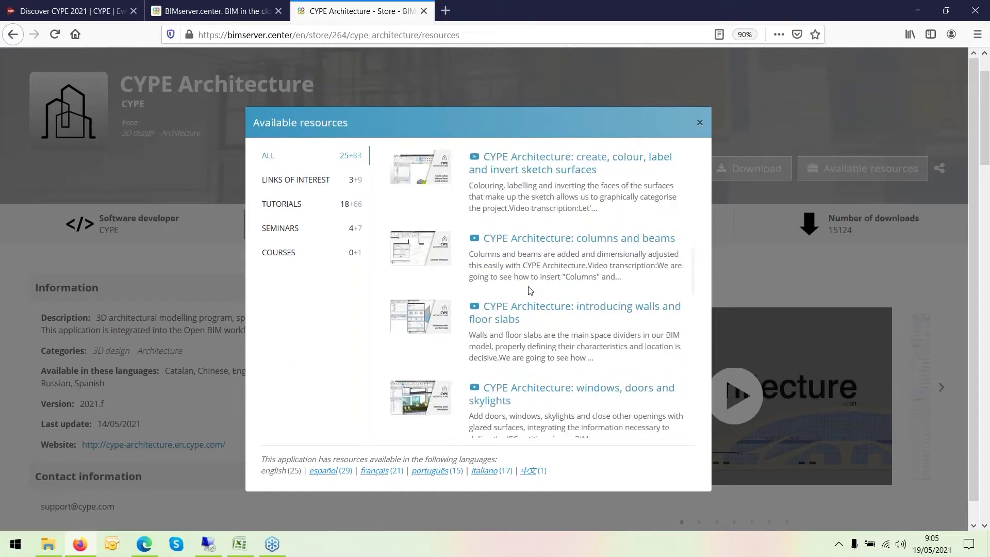
pyautogui.scroll(-10, 531, 291)
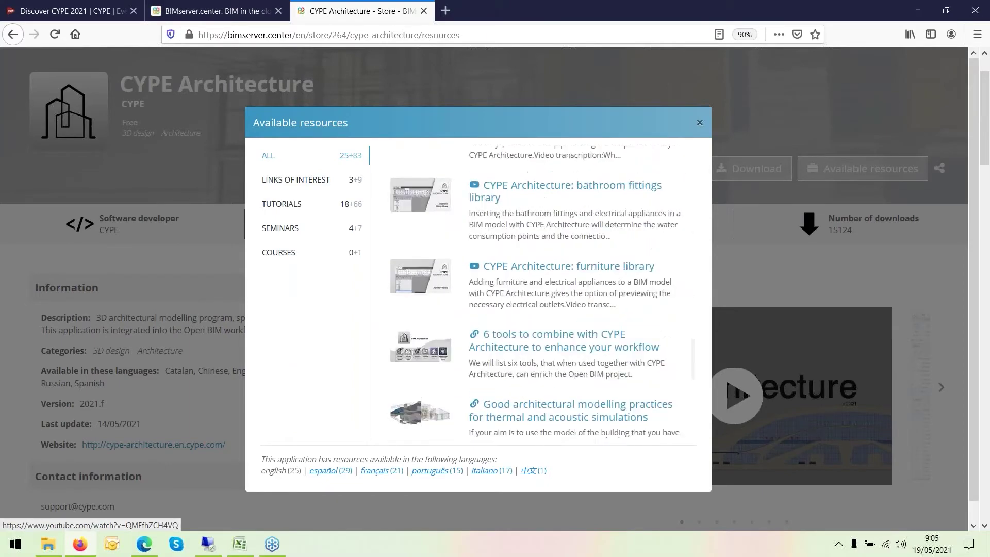
pyautogui.scroll(-3, 531, 292)
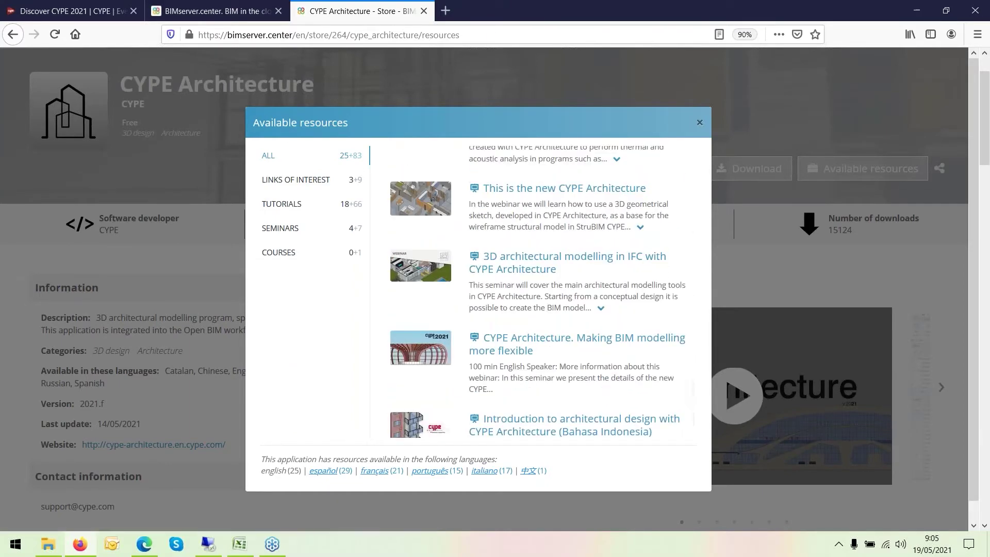
# Filter the CYPE Architecture resources by tutorials and by seminars, review the seminars and close the resources window
pyautogui.click(281, 208)
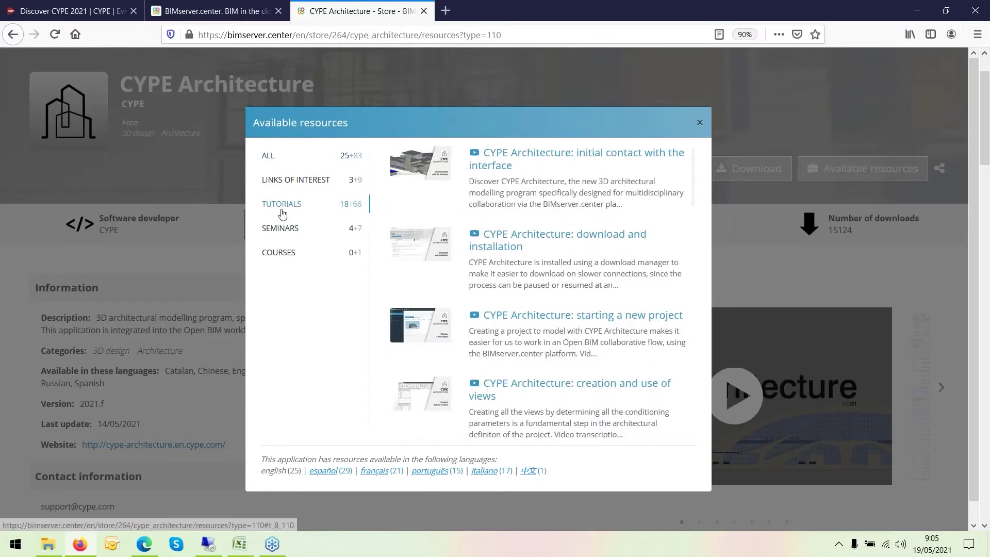
pyautogui.click(279, 230)
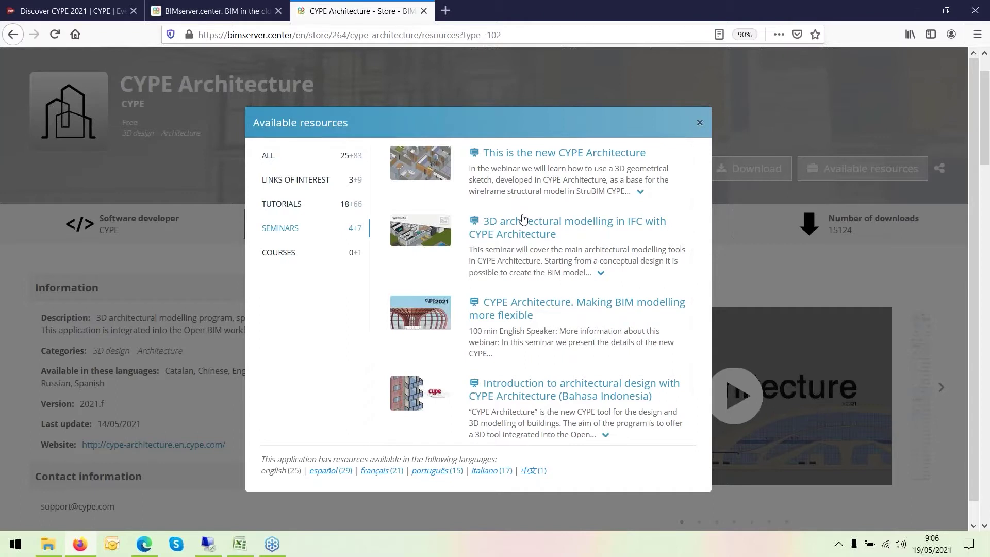
pyautogui.scroll(-2, 522, 219)
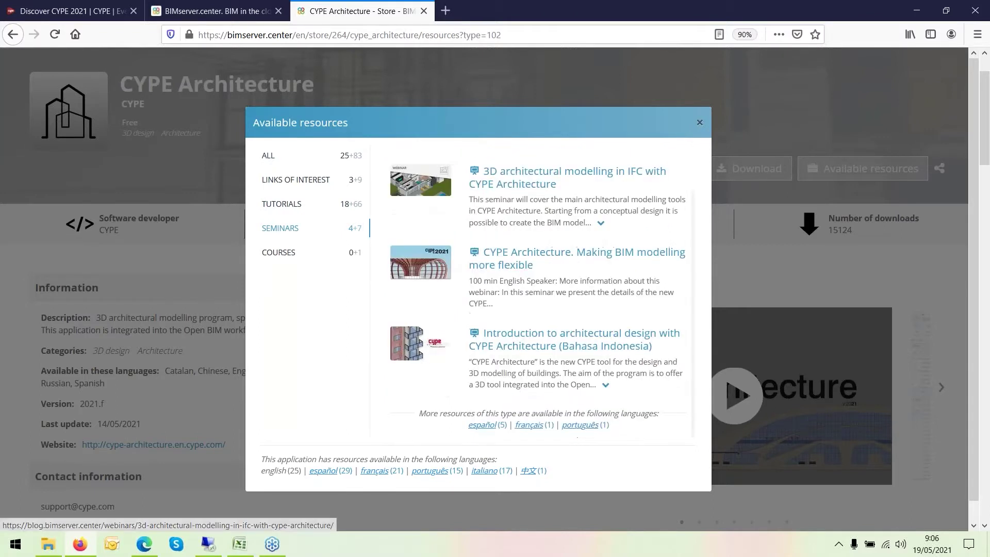
pyautogui.scroll(2, 274, 237)
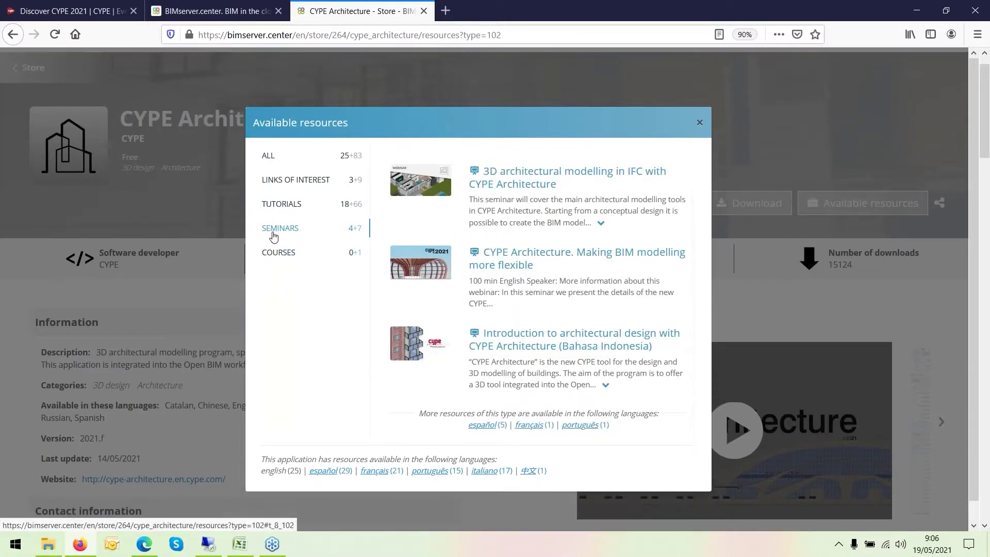
pyautogui.click(700, 124)
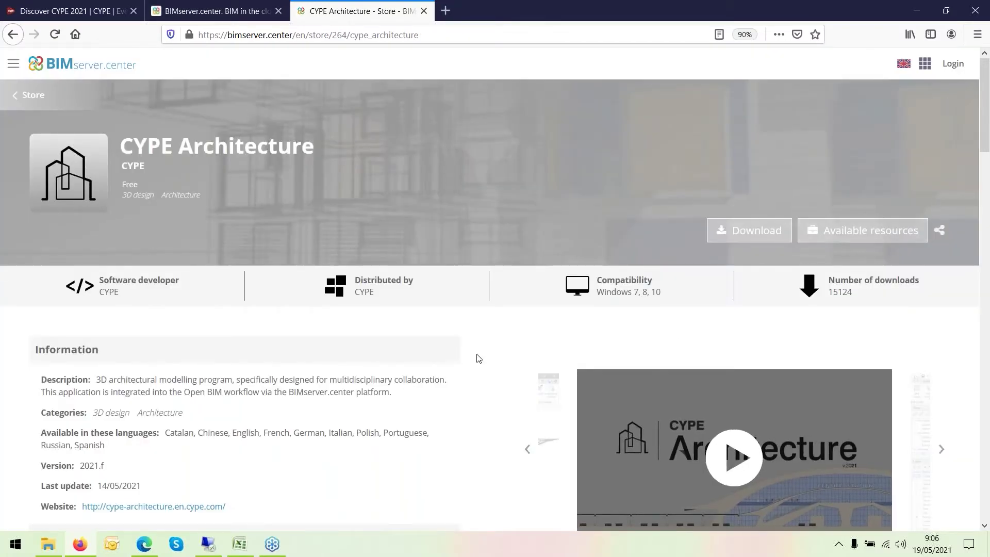
# Glance over the CYPE Architecture page's information and switch to the open BIMserver.center home page
pyautogui.scroll(-2, 478, 357)
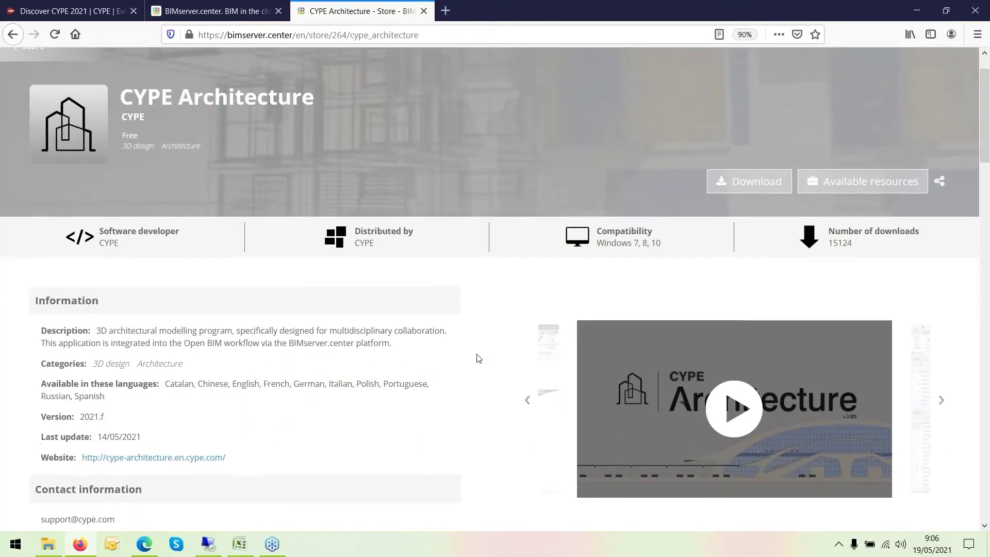
pyautogui.scroll(2, 478, 357)
pyautogui.click(209, 14)
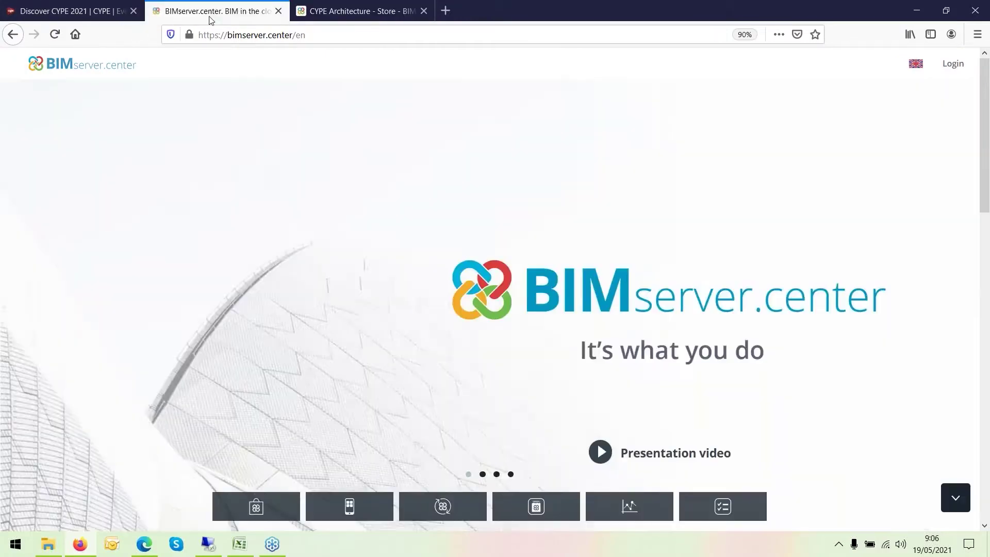
# Return to the CYPE Architecture store page and switch to the signed-in BIMserver.center projects list in Microsoft Edge
pyautogui.click(342, 16)
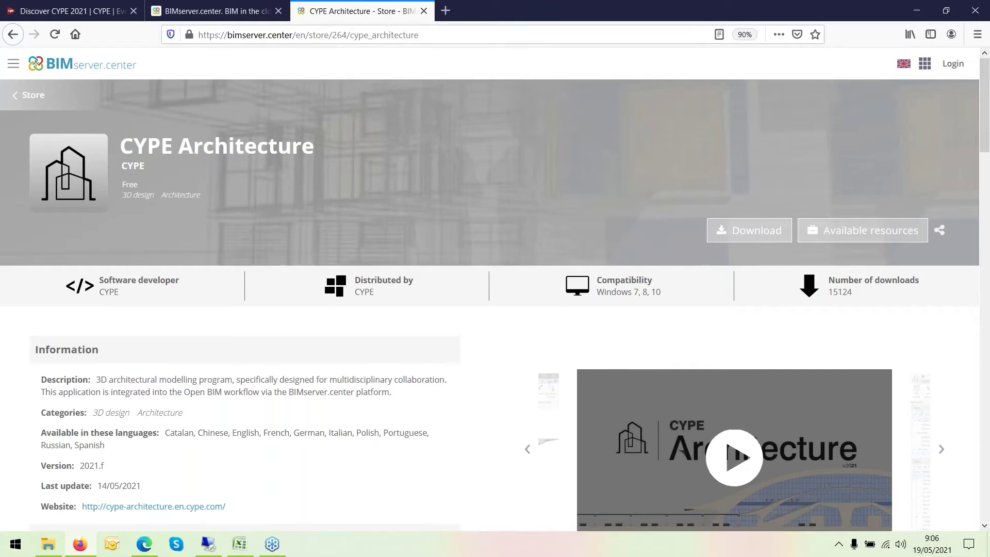
pyautogui.click(143, 544)
pyautogui.click(97, 12)
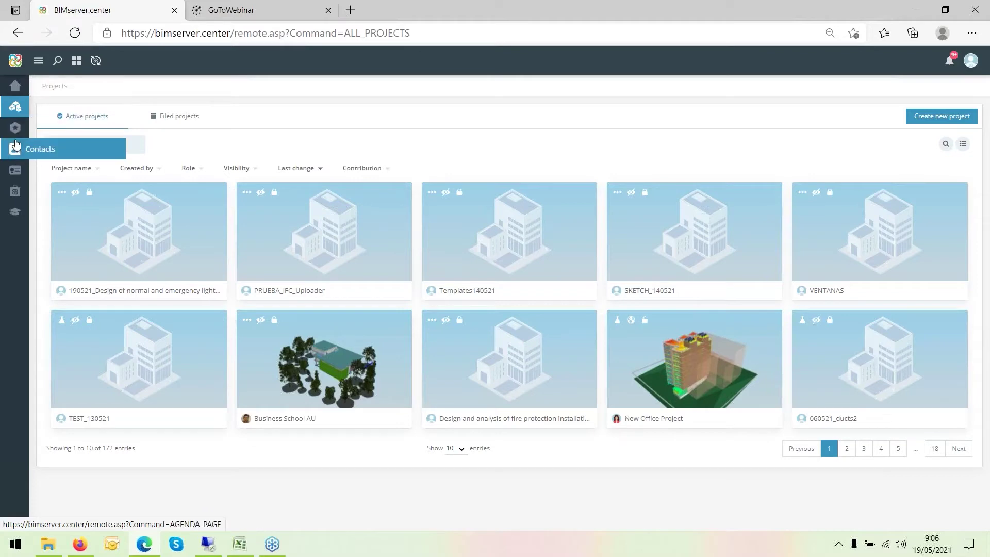
# Browse the Store's free applications, open the IFC Builder page and return to the projects list
pyautogui.click(15, 194)
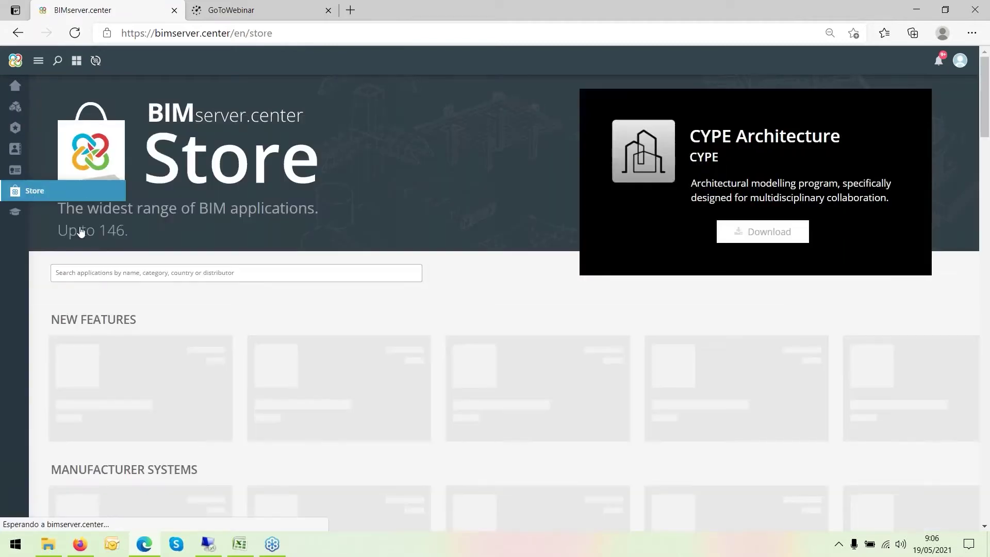
pyautogui.click(100, 272)
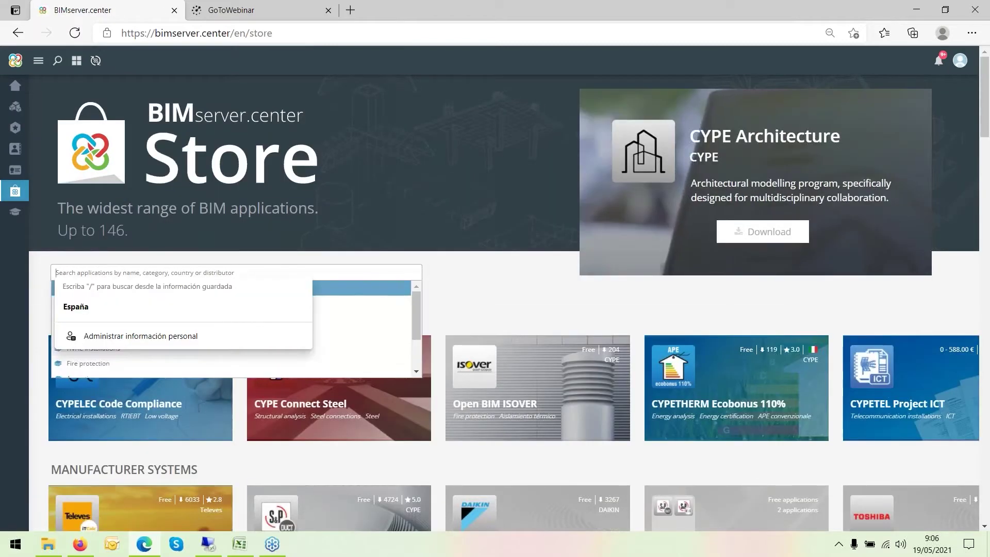
pyautogui.click(533, 274)
pyautogui.scroll(-5, 531, 274)
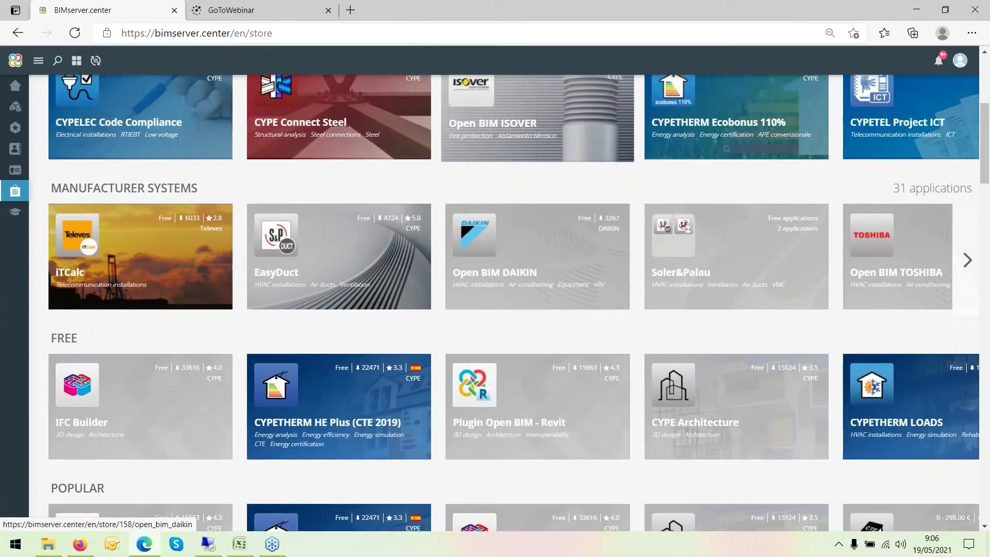
pyautogui.click(124, 384)
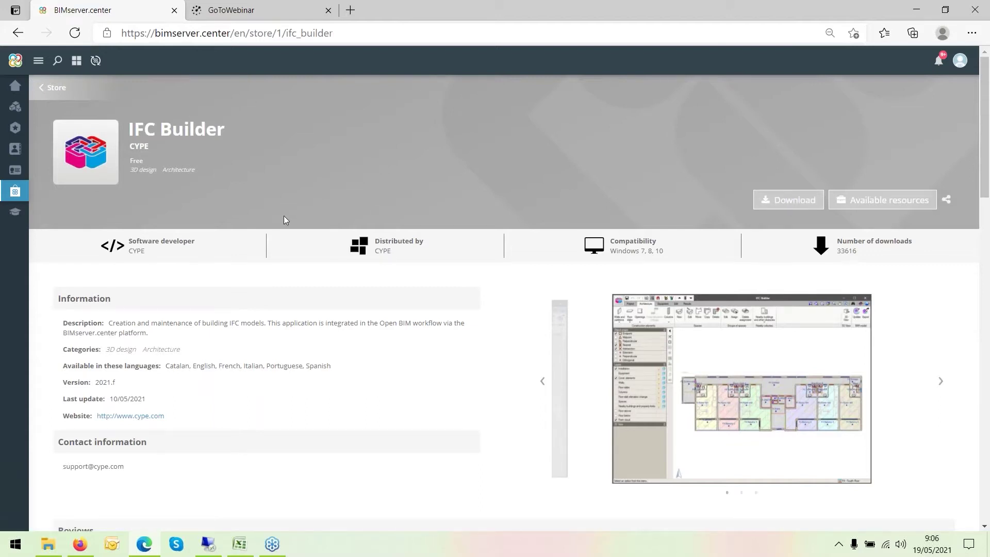
pyautogui.click(16, 113)
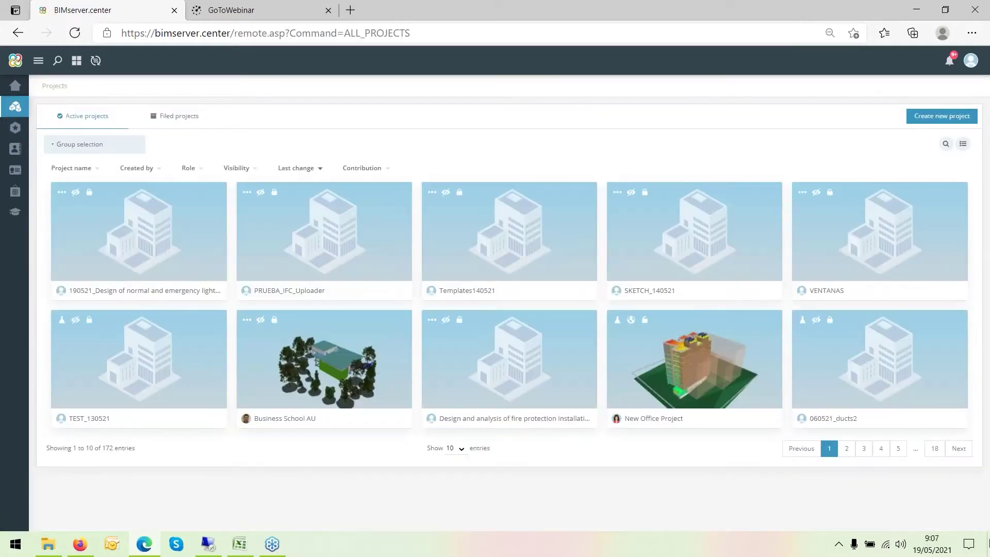
# Launch the English version of CYPE Architecture from the desktop and open the recent file Industrial Warehouse Architecture.str
pyautogui.click(987, 543)
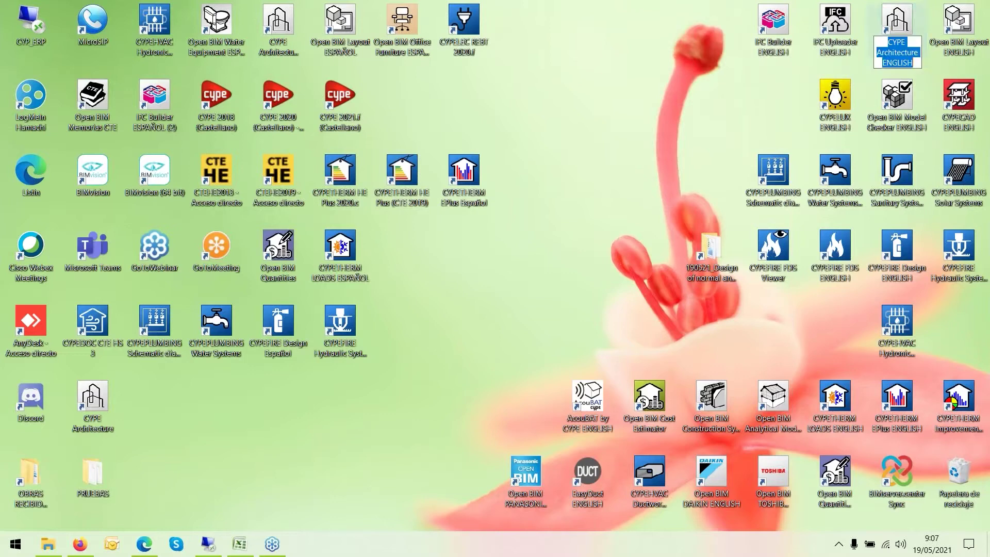
pyautogui.doubleClick(895, 26)
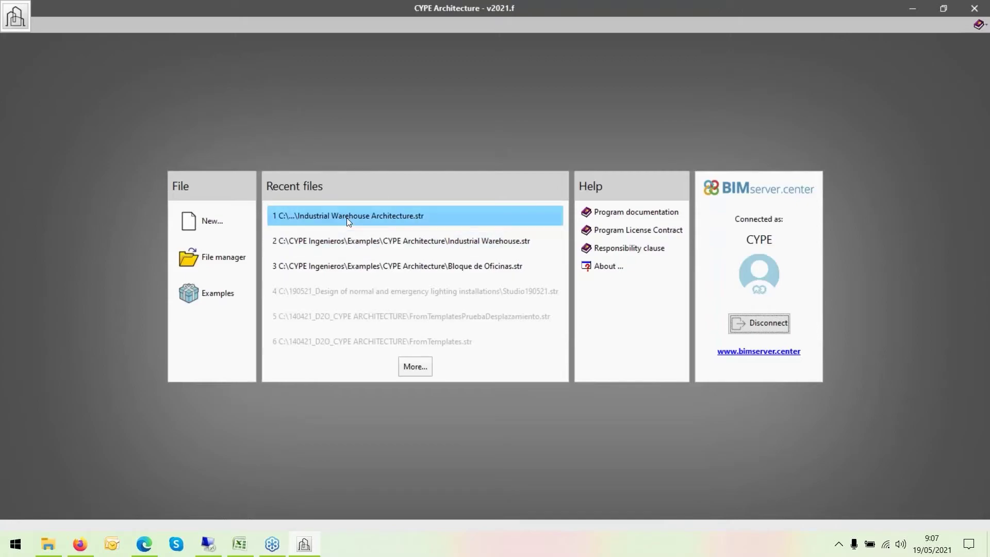
pyautogui.click(347, 217)
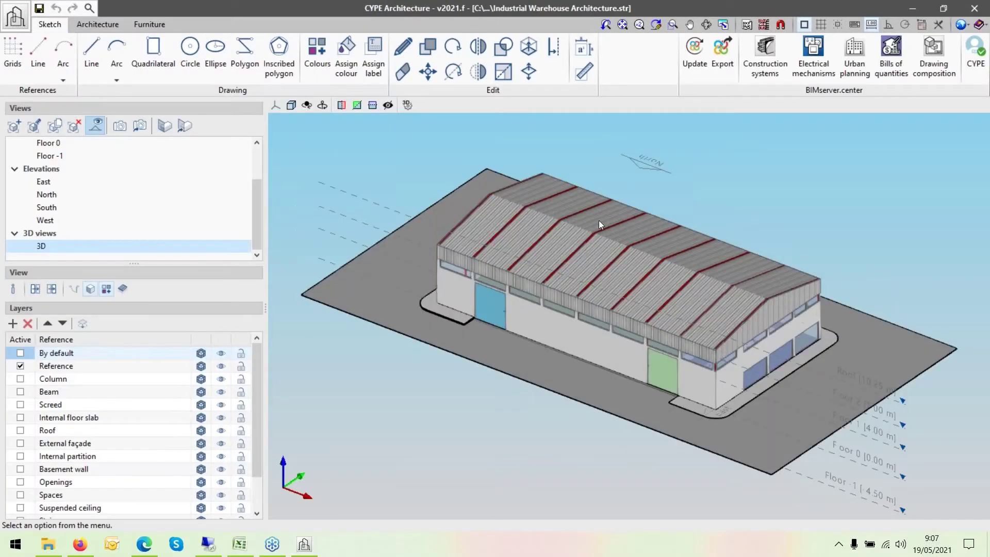
pyautogui.scroll(4, 599, 223)
pyautogui.scroll(1, 616, 201)
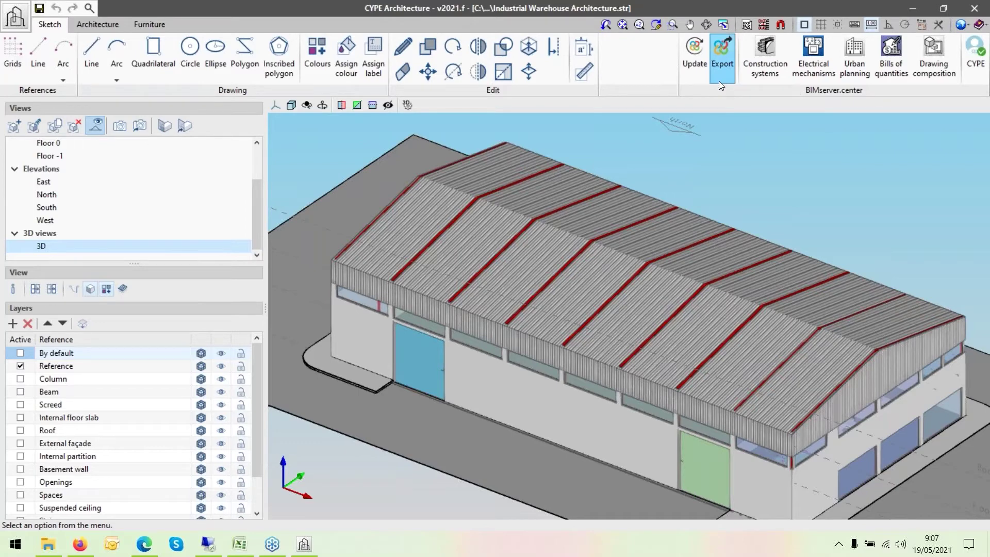
# Switch to Edge, open the 190521 normal and emergency lighting project's contributions and show the Industrial Warehouse Architectural Model's associated files
pyautogui.click(143, 545)
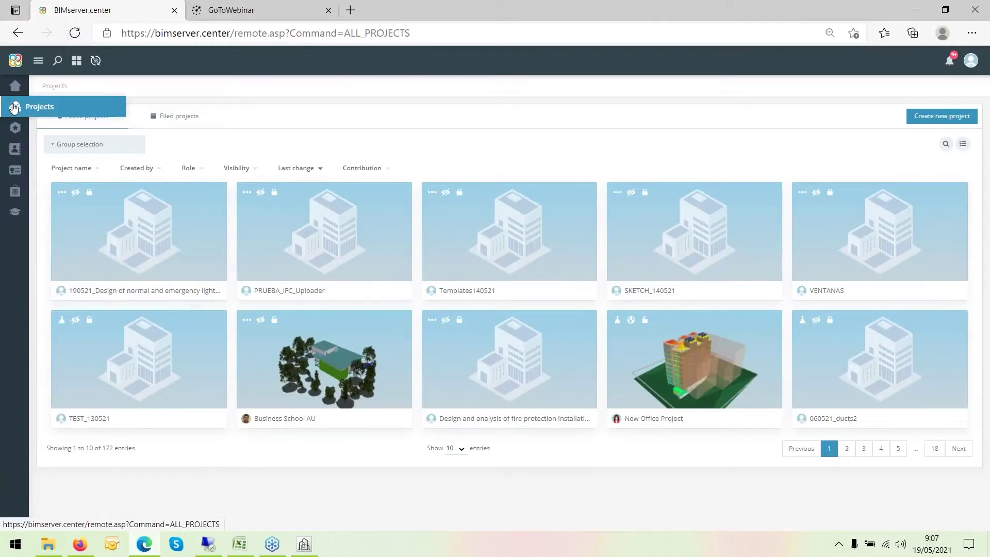
pyautogui.click(138, 251)
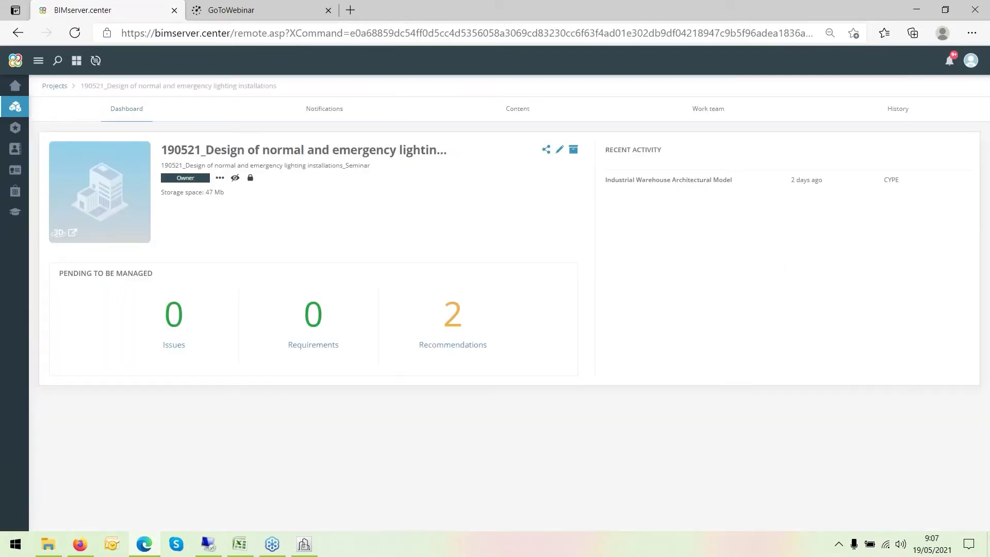
pyautogui.click(515, 114)
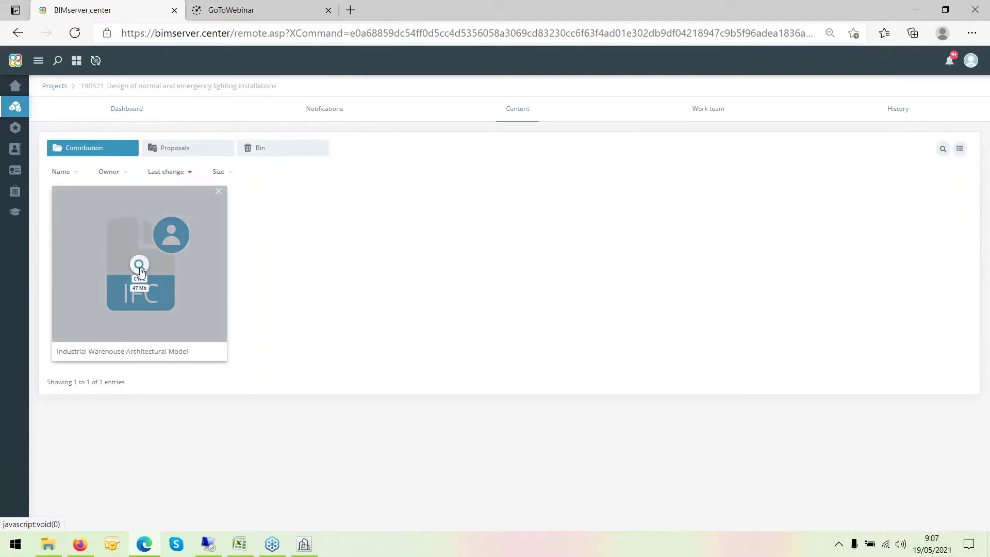
pyautogui.moveTo(91, 355)
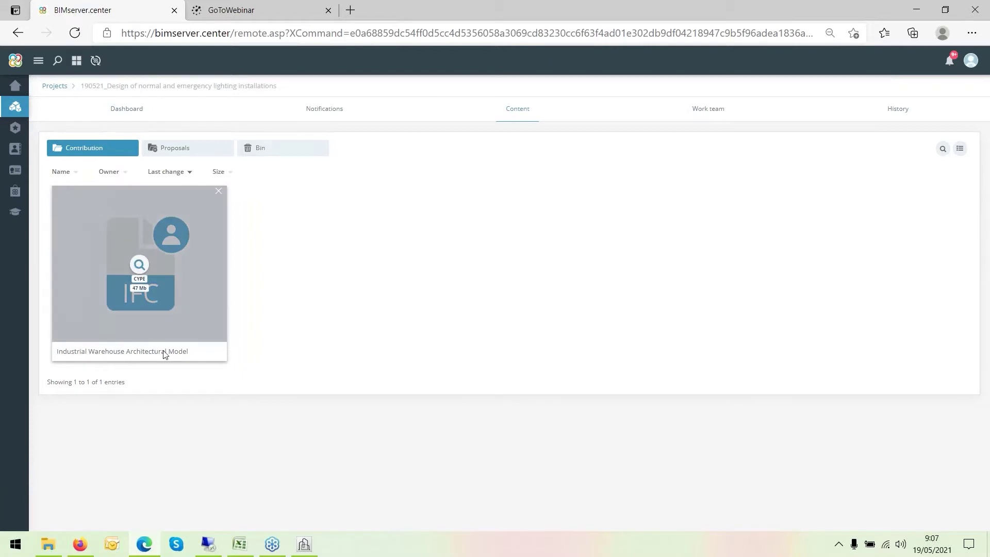
pyautogui.click(149, 267)
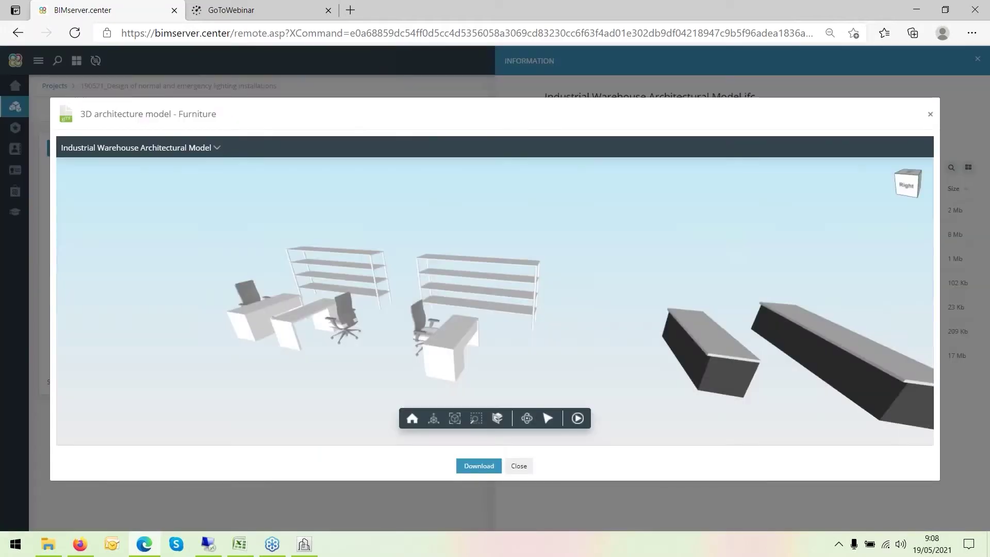
# Preview the model's furniture and bathroom fittings files, close the previews and reopen the warehouse contribution's file information
pyautogui.click(930, 114)
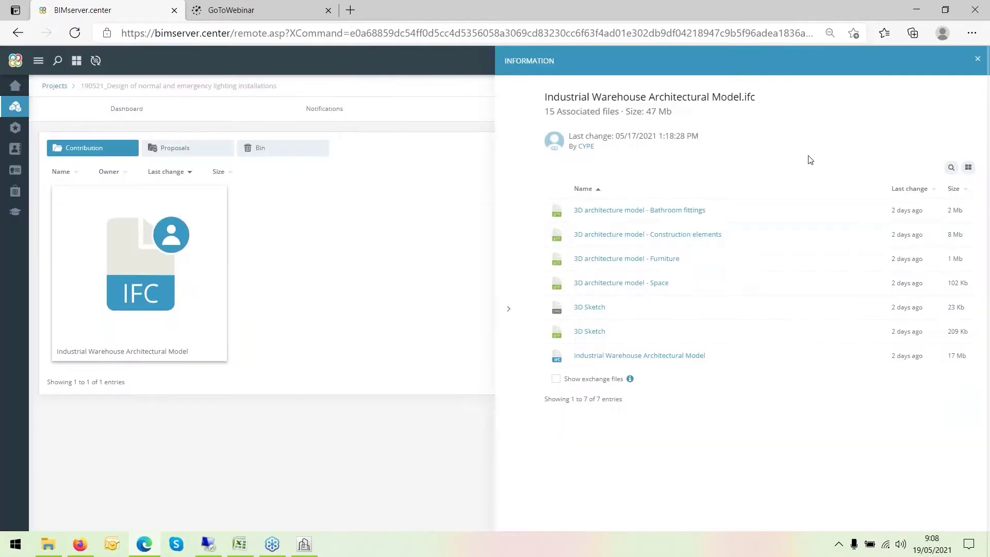
pyautogui.click(637, 211)
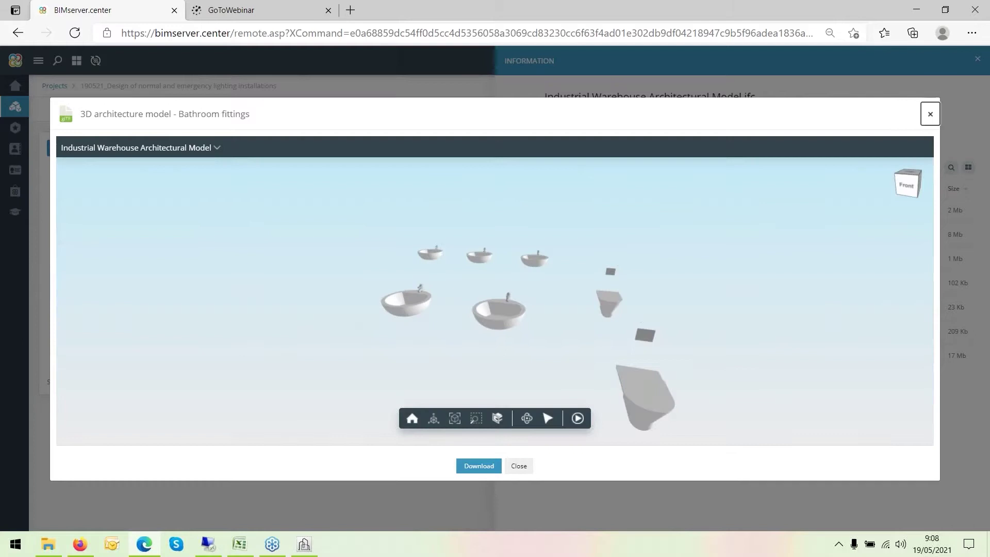
pyautogui.click(930, 114)
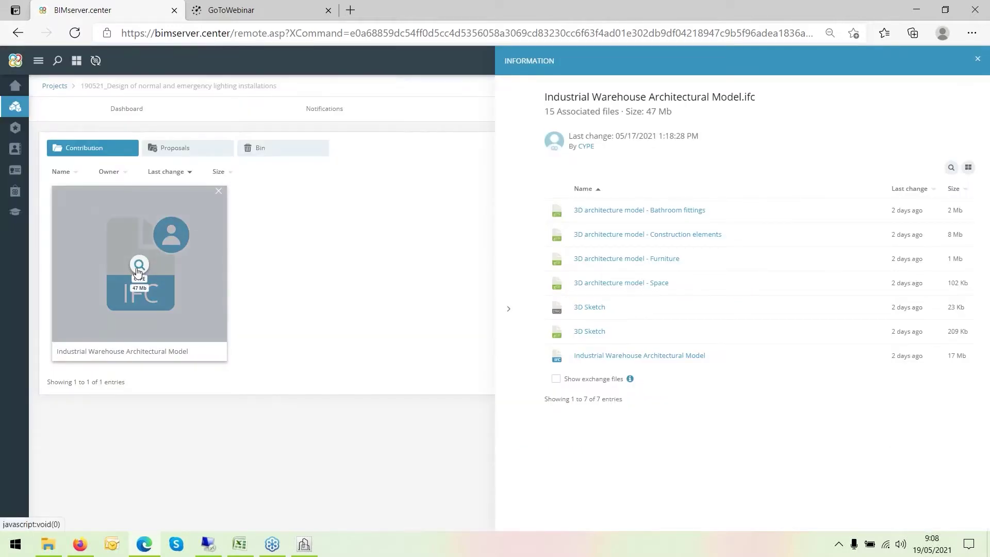
pyautogui.click(138, 266)
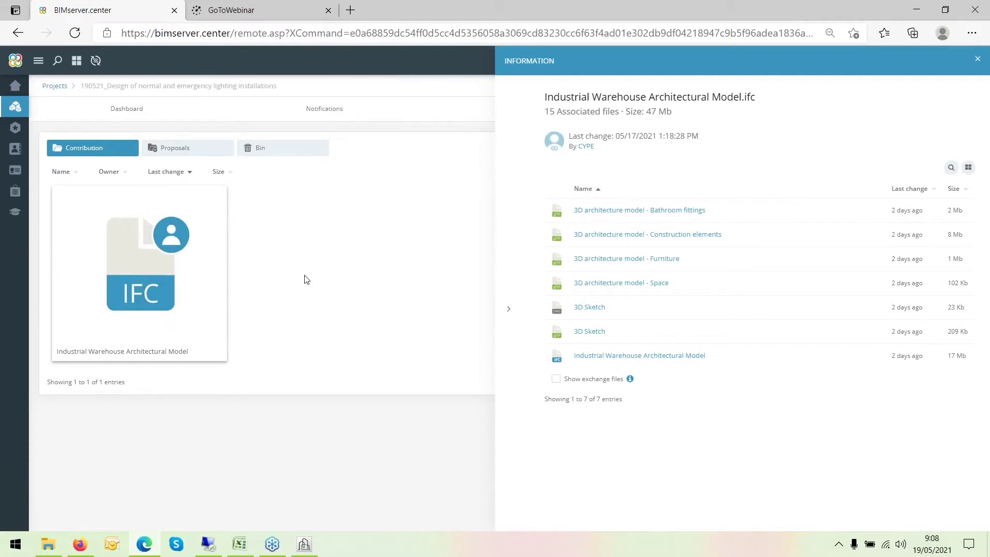
pyautogui.click(977, 58)
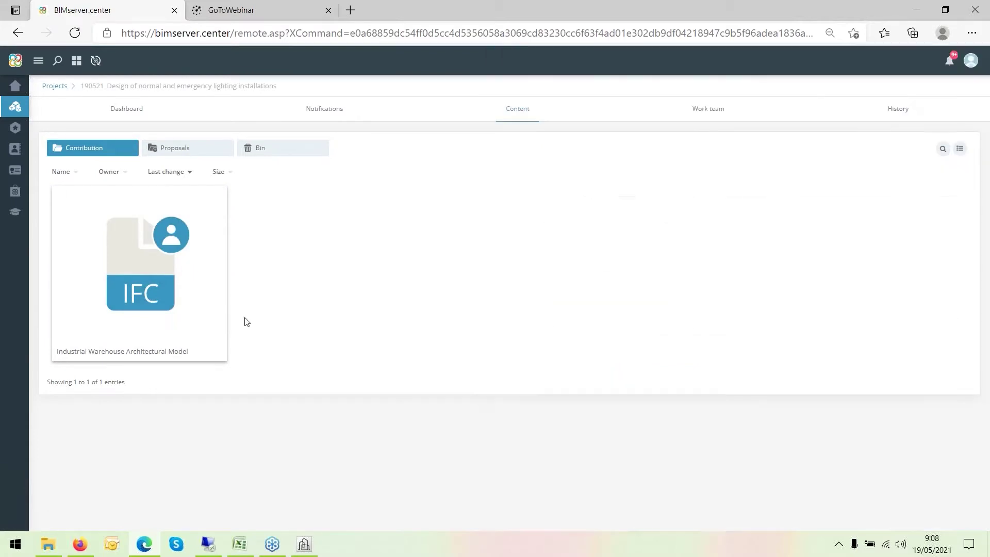
pyautogui.click(139, 265)
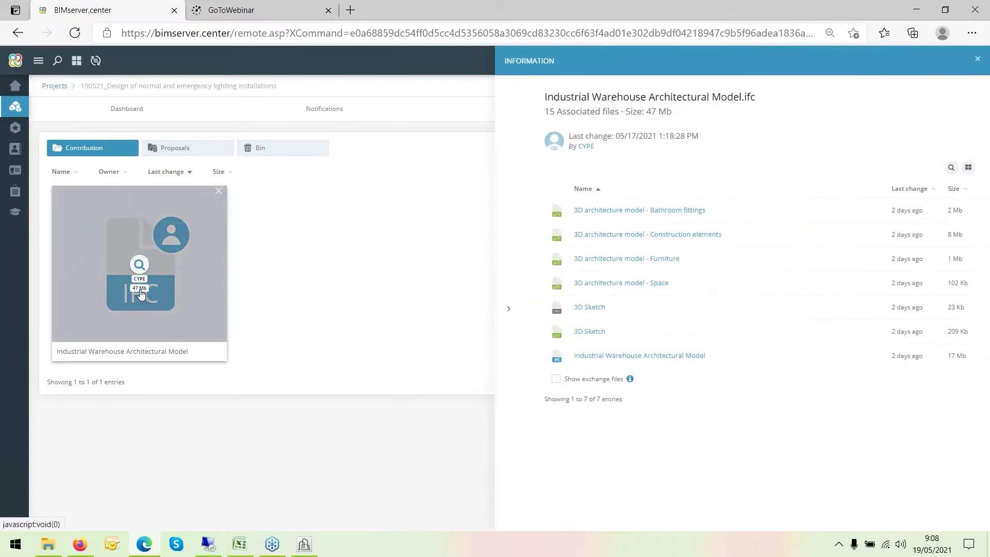
pyautogui.click(140, 265)
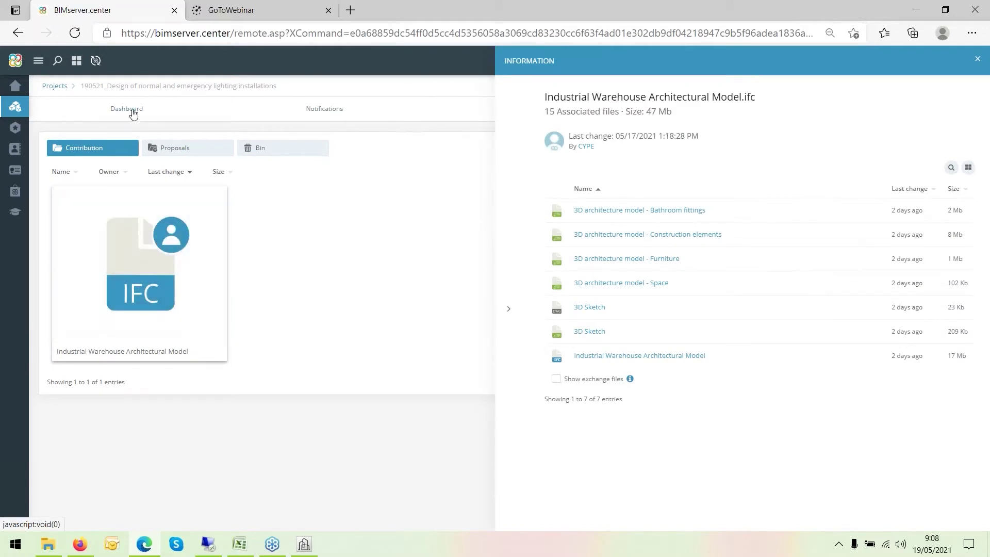
# Open the project's combined 3D view from its dashboard, inspect the warehouse and list the models it contains
pyautogui.click(133, 113)
pyautogui.click(116, 191)
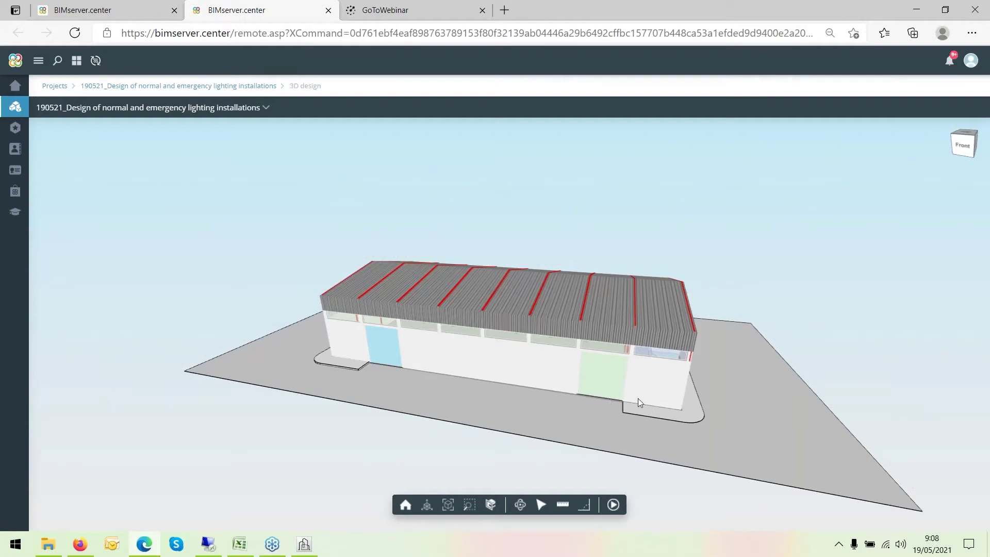
pyautogui.moveTo(639, 398); pyautogui.dragTo(765, 367)
pyautogui.scroll(5, 766, 357)
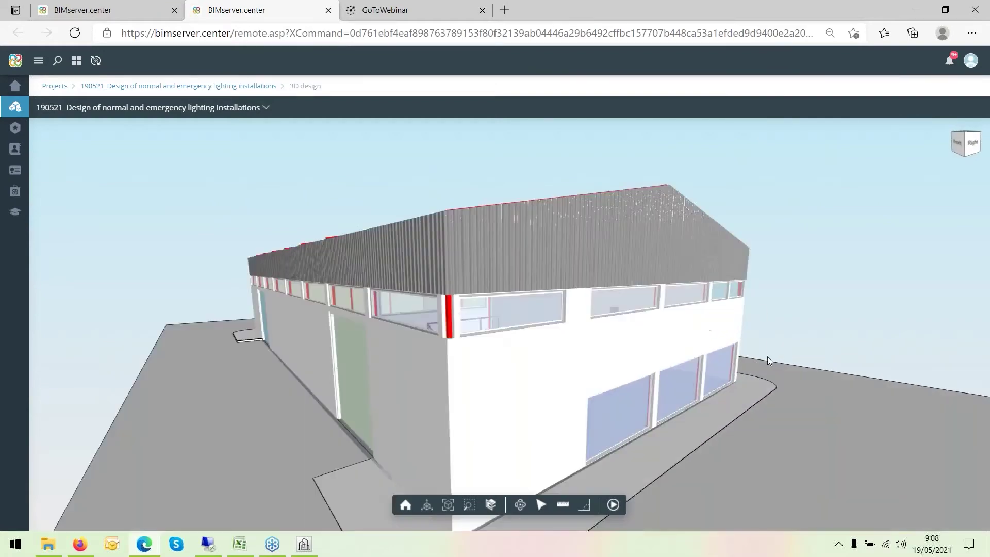
pyautogui.scroll(-3, 766, 356)
pyautogui.click(266, 108)
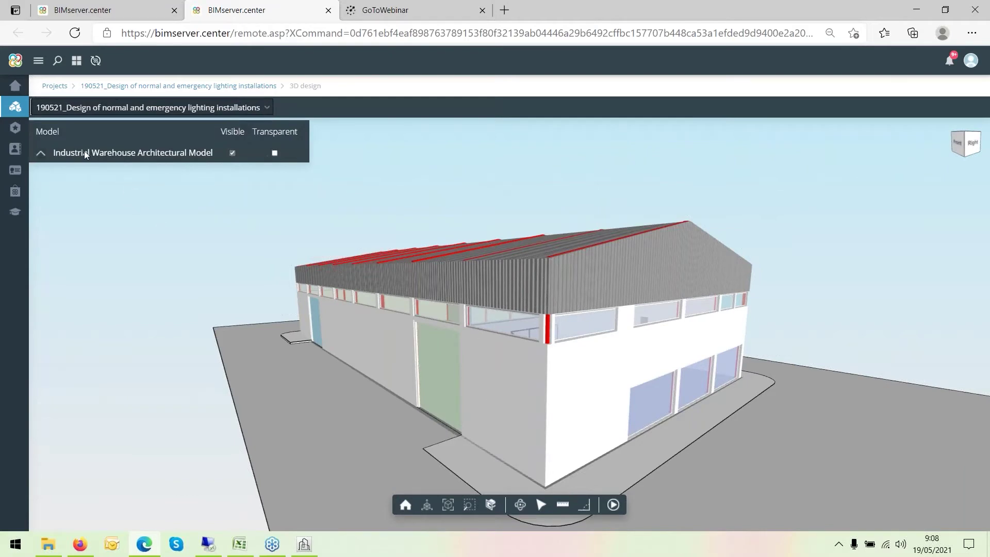
# Compare the warehouse in CYPE Architecture with the project's 3D view in Edge, examining its roof from above
pyautogui.click(304, 545)
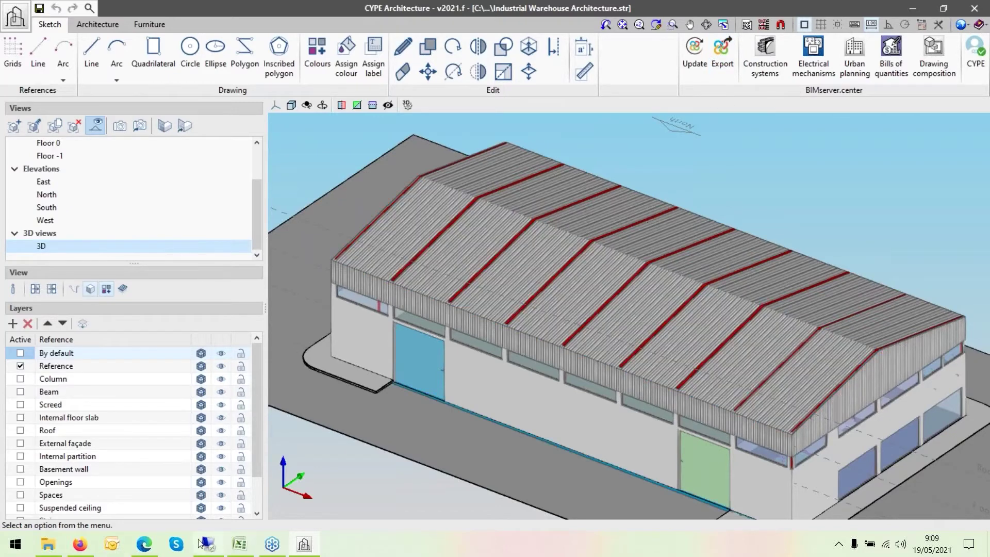
pyautogui.click(143, 550)
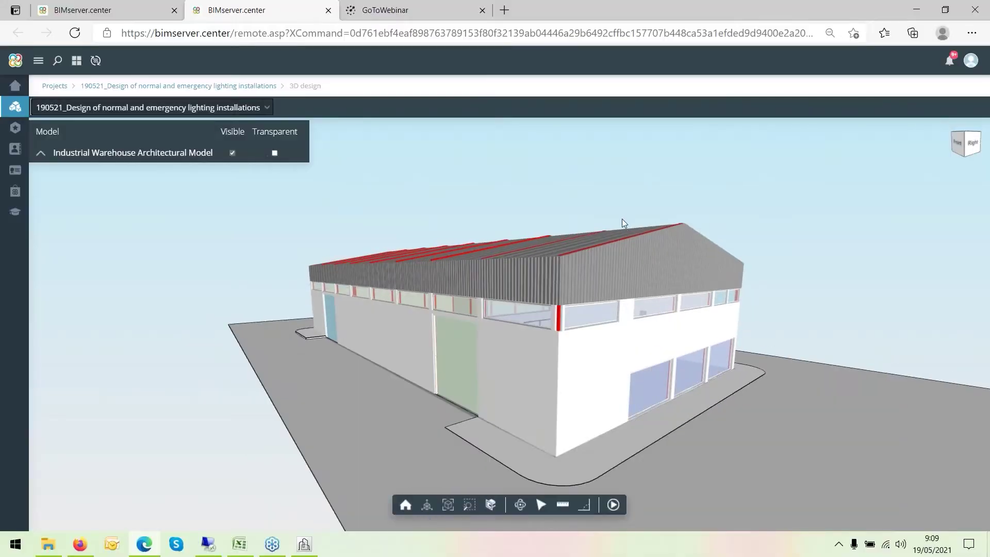
pyautogui.moveTo(621, 219); pyautogui.dragTo(657, 269)
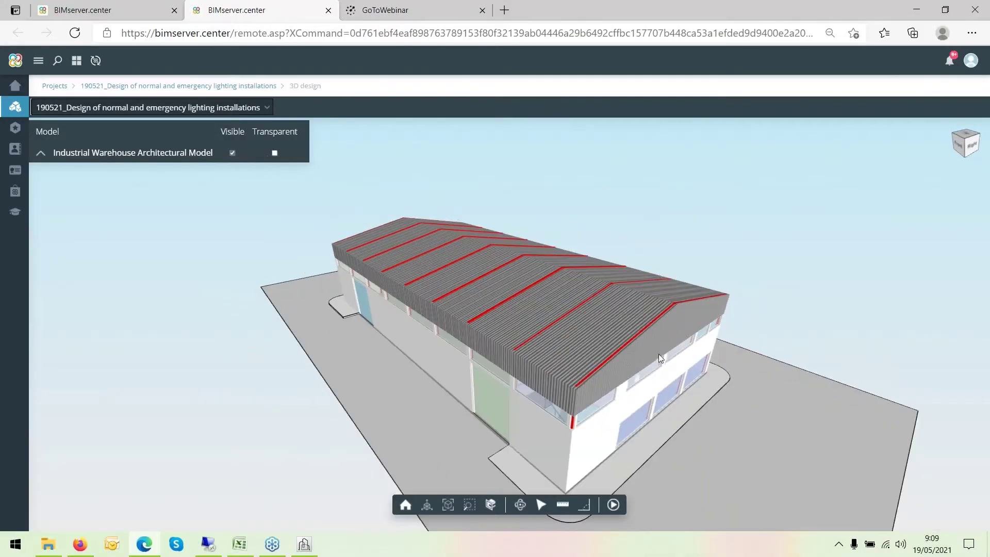
pyautogui.scroll(3, 652, 343)
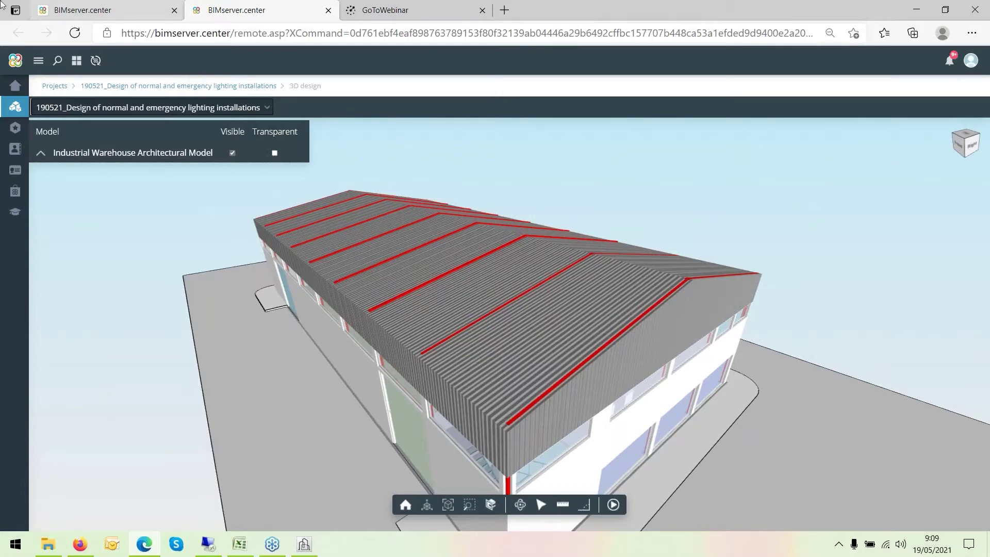
# Review the active work team and the user invitation option of the 190521 lighting project, and return to the projects list
pyautogui.click(15, 106)
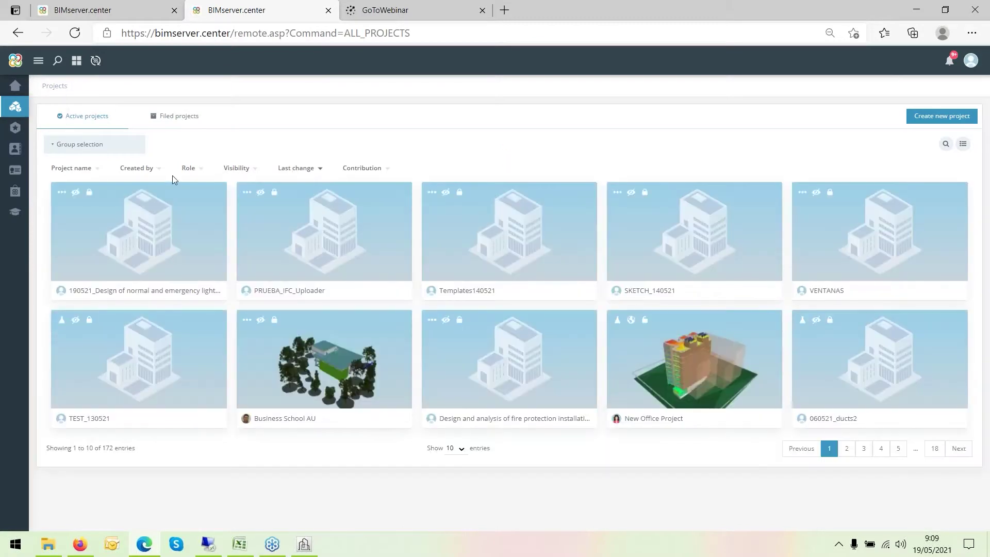
pyautogui.click(150, 236)
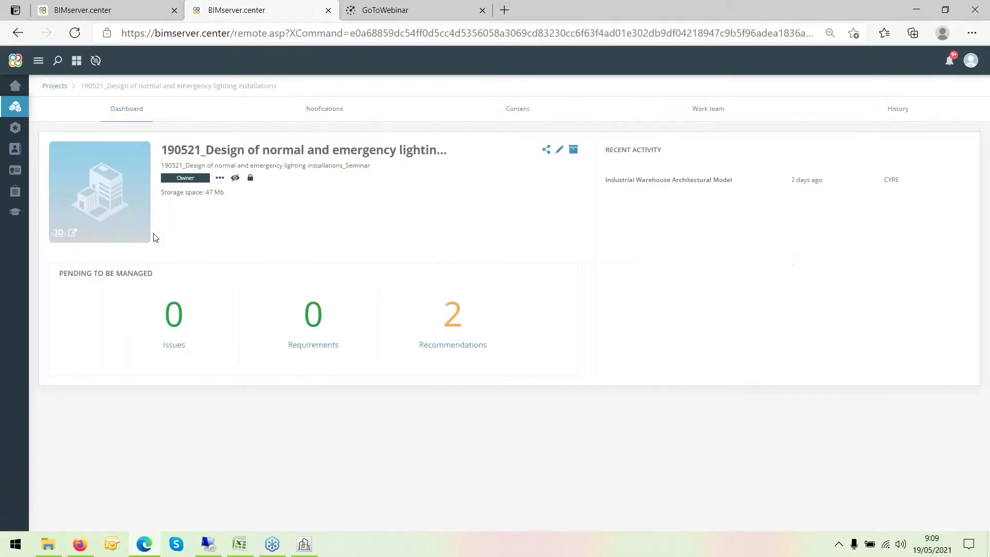
pyautogui.click(699, 117)
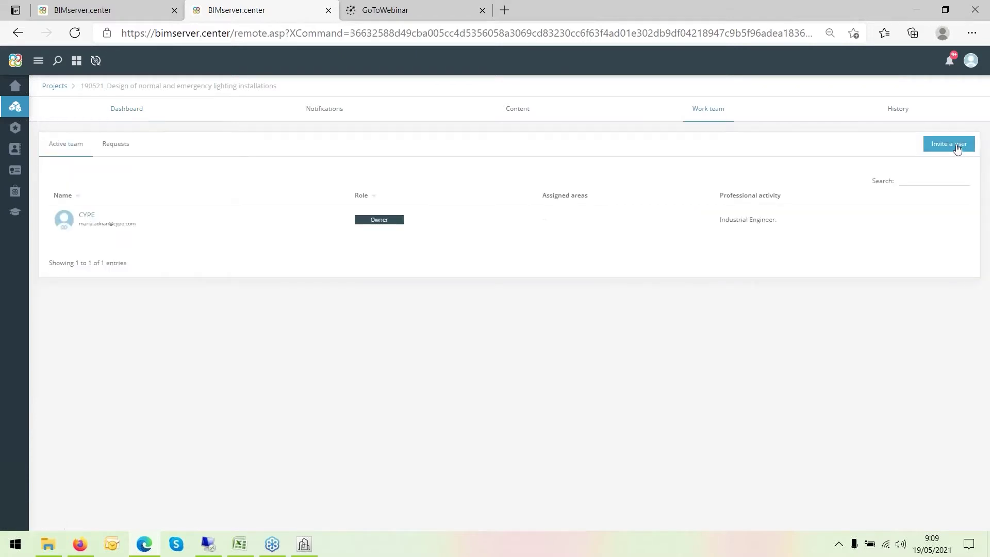
pyautogui.click(57, 146)
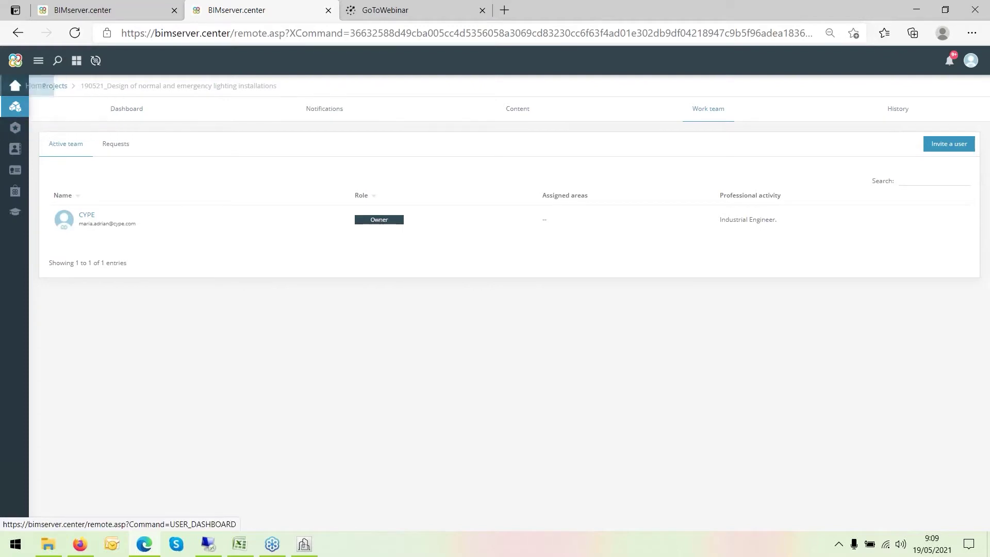
pyautogui.click(15, 116)
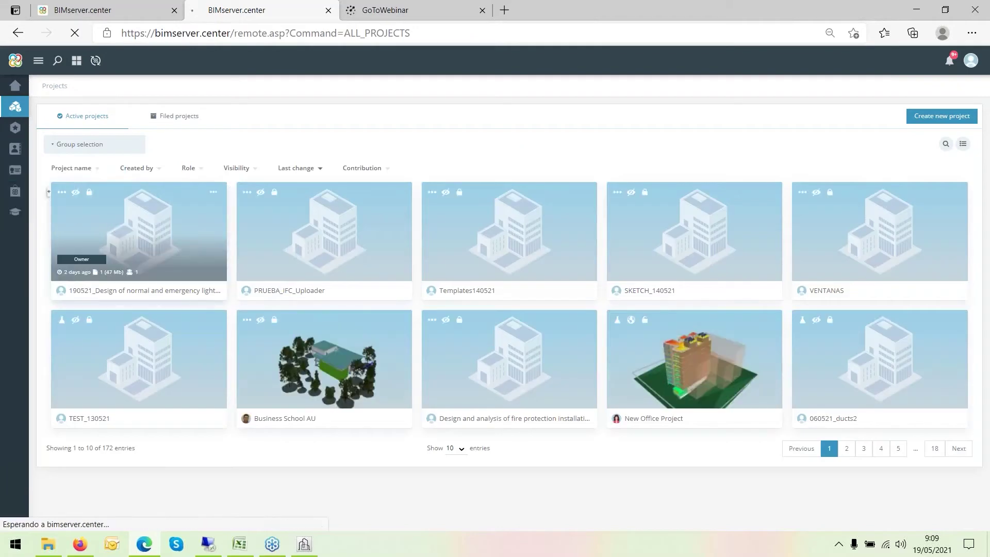
# Open the 190521 lighting project, check its contributed content and open the project's 3D view from the dashboard
pyautogui.click(115, 221)
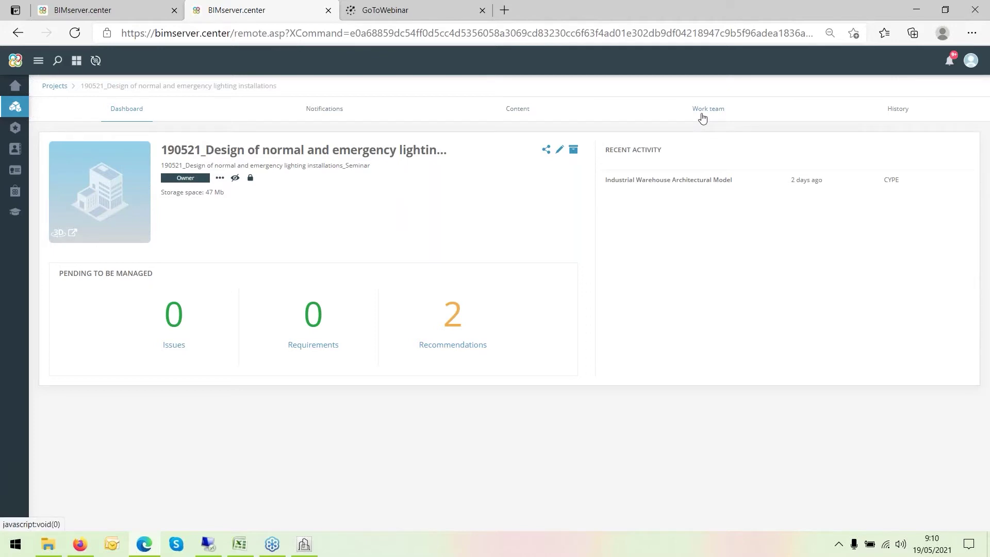
pyautogui.click(526, 112)
pyautogui.moveTo(98, 247)
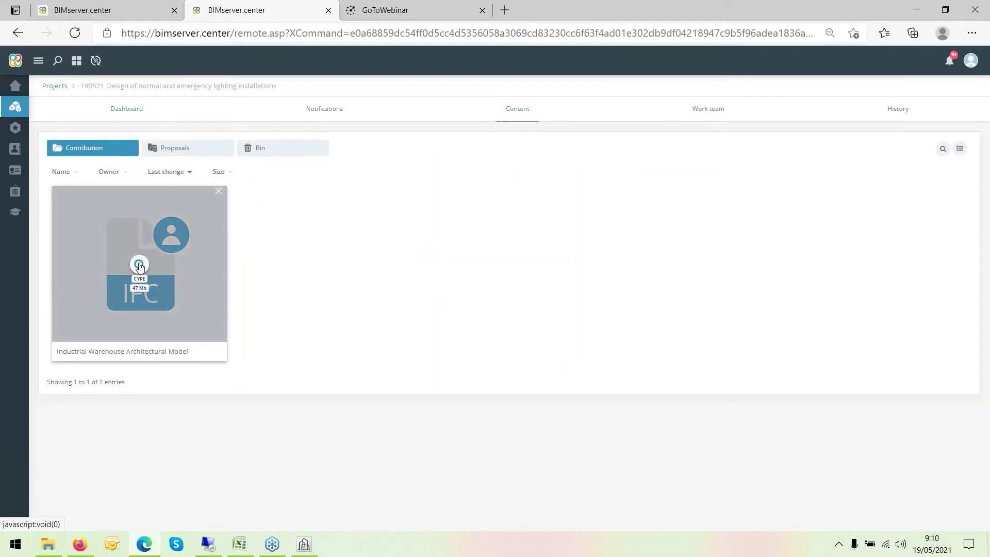
pyautogui.click(120, 107)
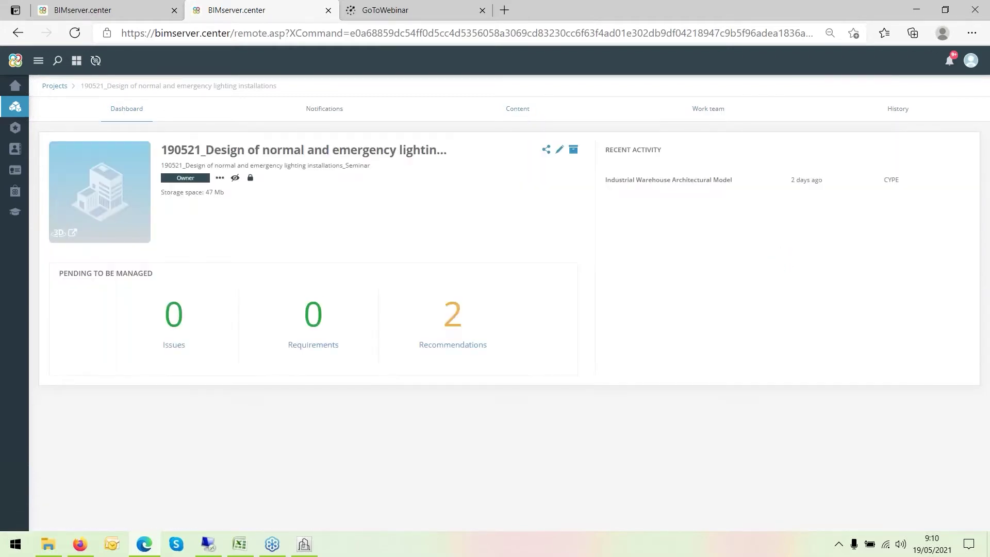
pyautogui.click(102, 203)
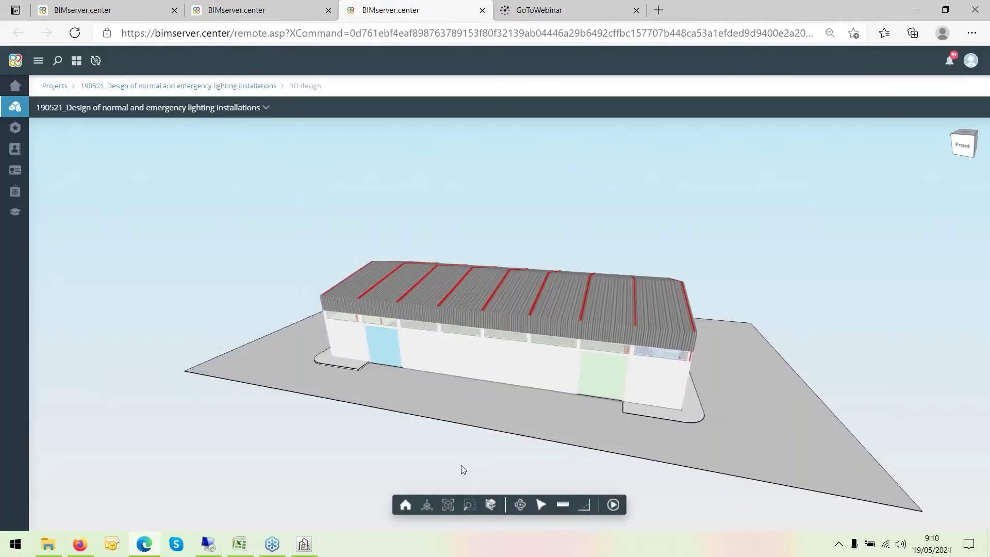
# Inspect the properties of an external wall and upper-floor windows of the warehouse with the selection tool in the 3D view
pyautogui.click(541, 504)
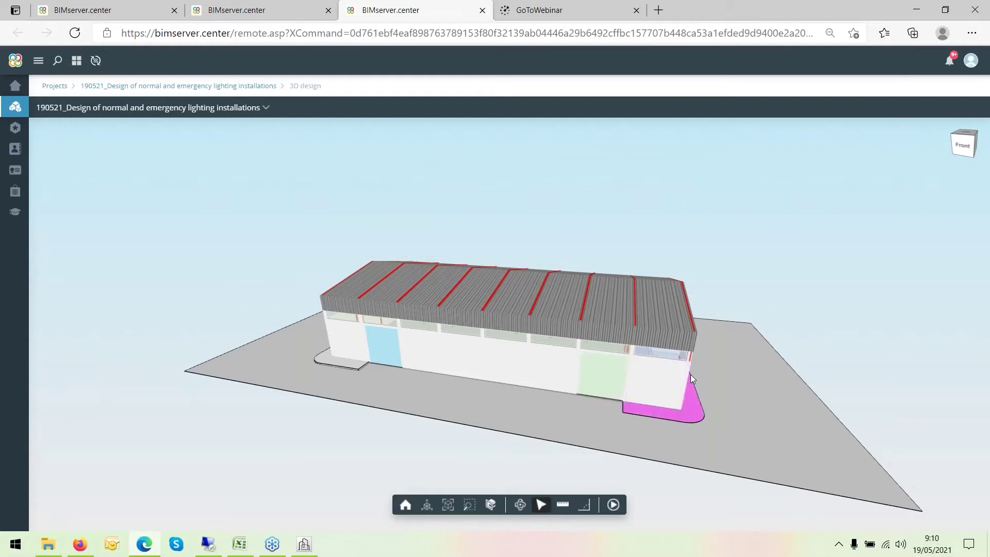
pyautogui.scroll(10, 690, 372)
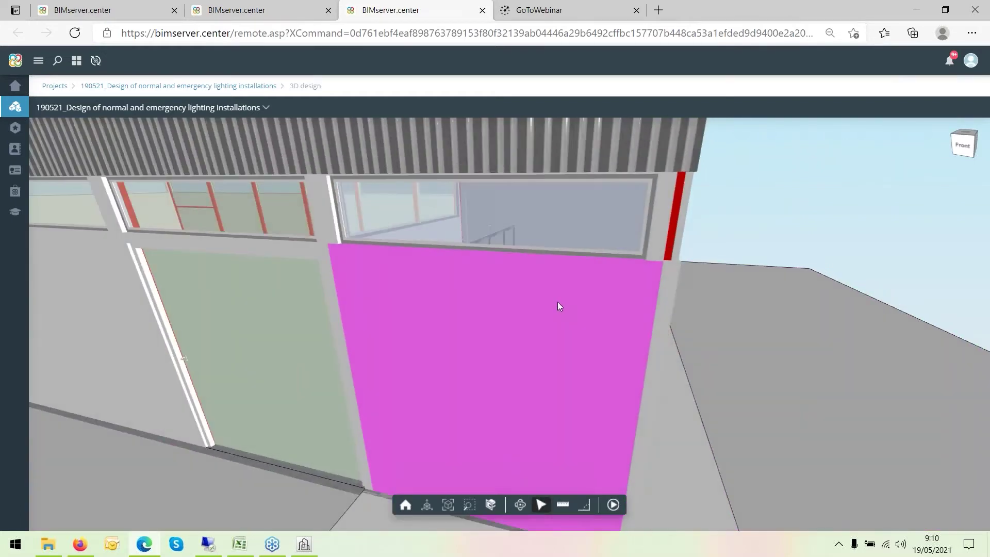
pyautogui.click(559, 305)
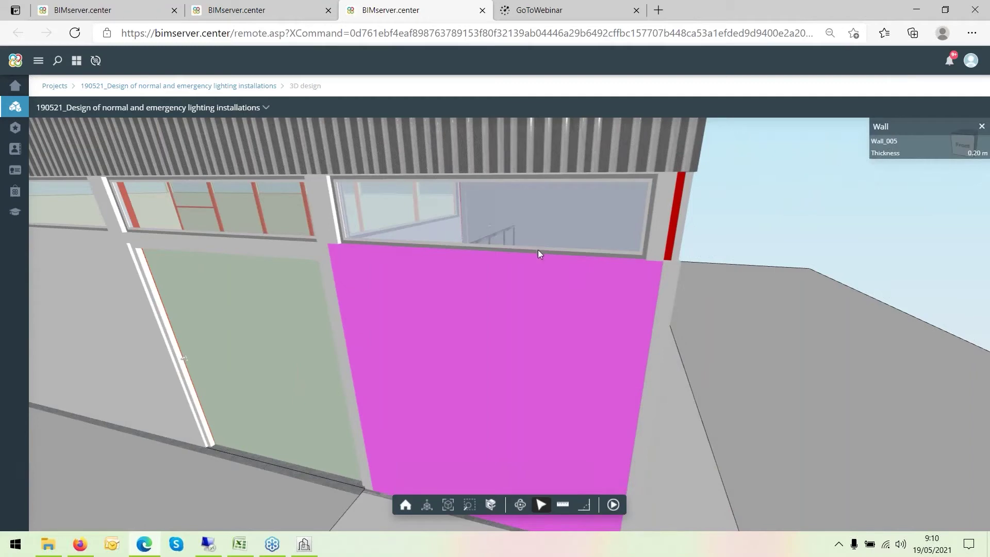
pyautogui.click(706, 298)
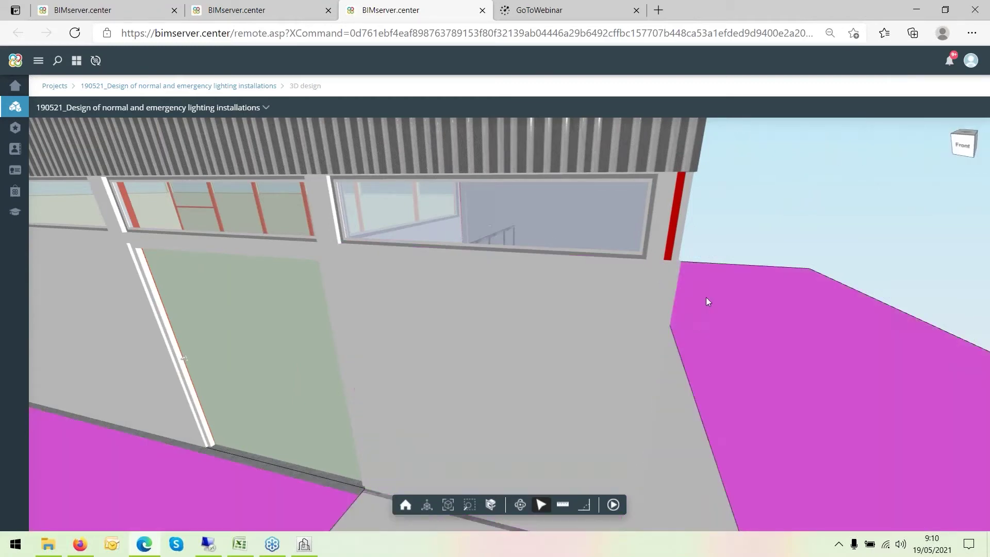
pyautogui.moveTo(717, 289); pyautogui.dragTo(490, 213)
pyautogui.click(498, 215)
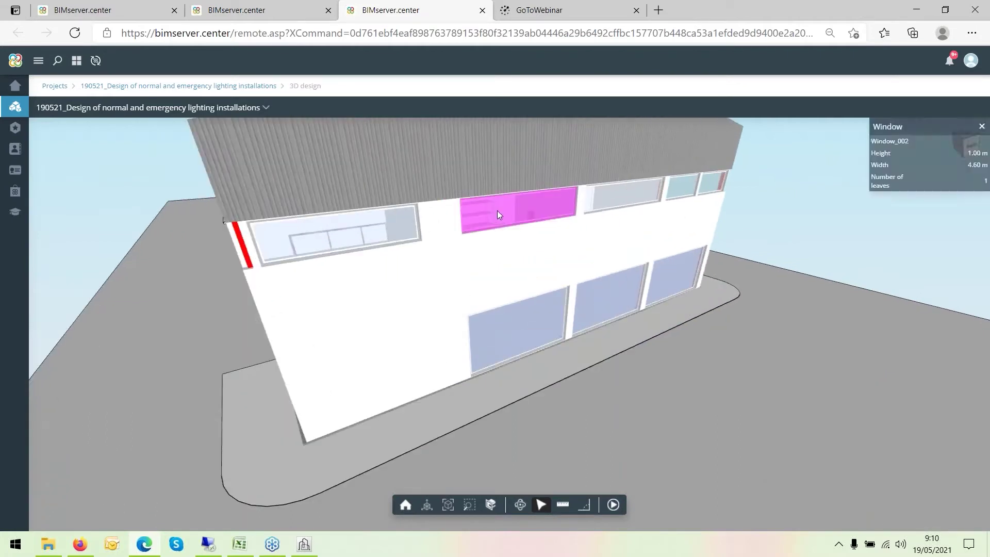
pyautogui.click(356, 232)
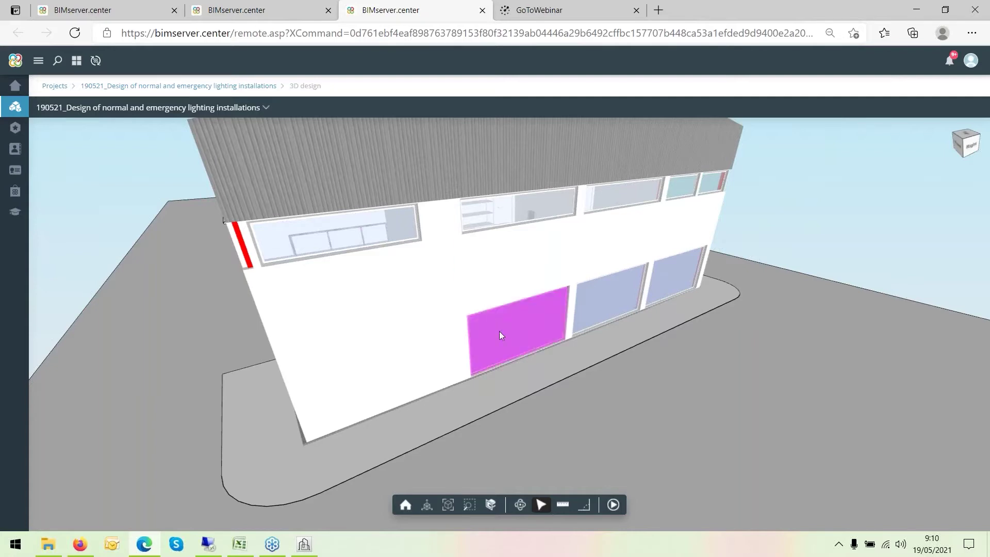
# Select the corrugated roof covering and examine the warehouse's roof and facades from several angles
pyautogui.moveTo(610, 360); pyautogui.dragTo(451, 257)
pyautogui.scroll(3, 487, 263)
pyautogui.scroll(2, 487, 263)
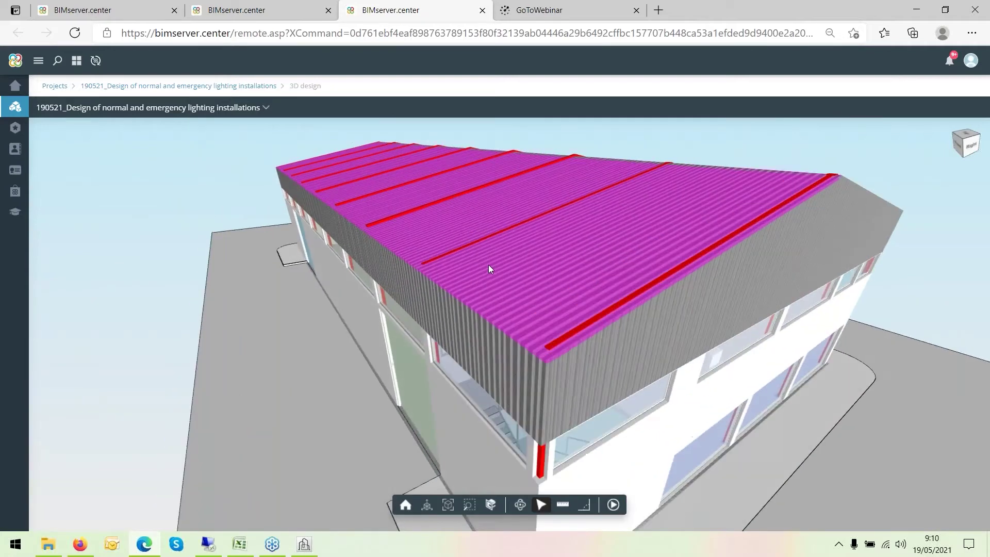
pyautogui.click(526, 270)
pyautogui.scroll(-3, 401, 283)
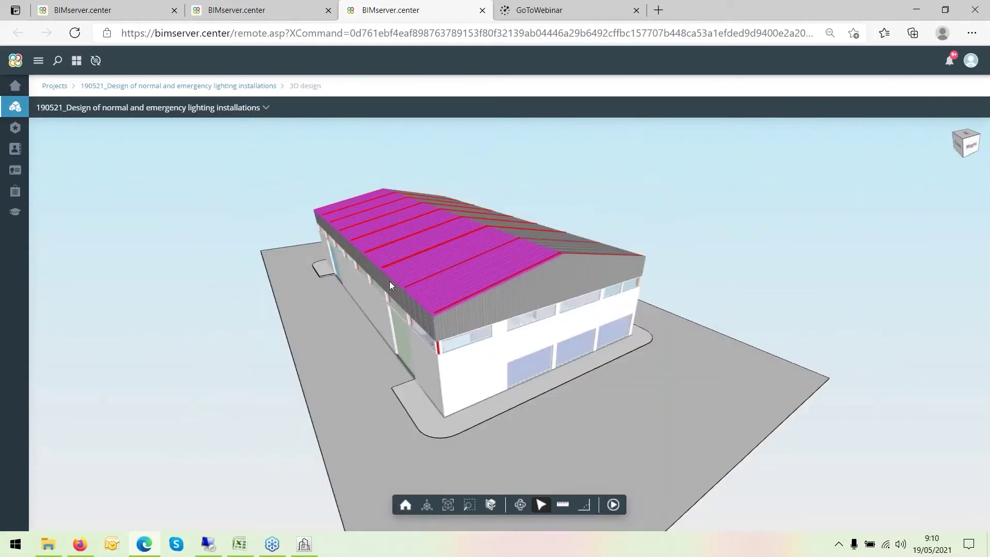
pyautogui.moveTo(372, 279)
pyautogui.mouseDown()
pyautogui.moveTo(483, 292)
pyautogui.moveTo(382, 208)
pyautogui.mouseUp()
pyautogui.scroll(2, 382, 208)
# Switch to CYPE Architecture and examine the original warehouse model in its 3D view
pyautogui.click(240, 546)
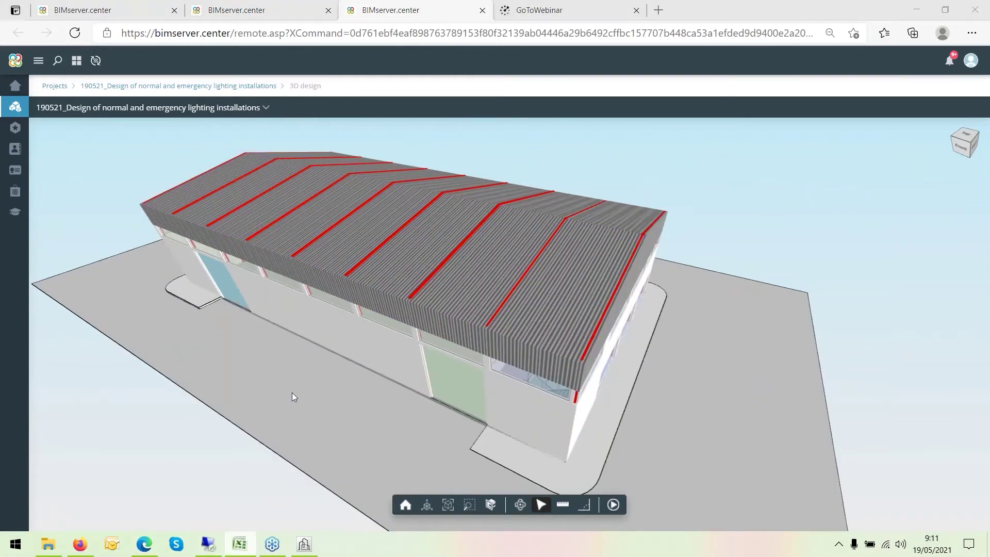
pyautogui.click(315, 551)
pyautogui.scroll(-3, 535, 183)
pyautogui.scroll(3, 535, 183)
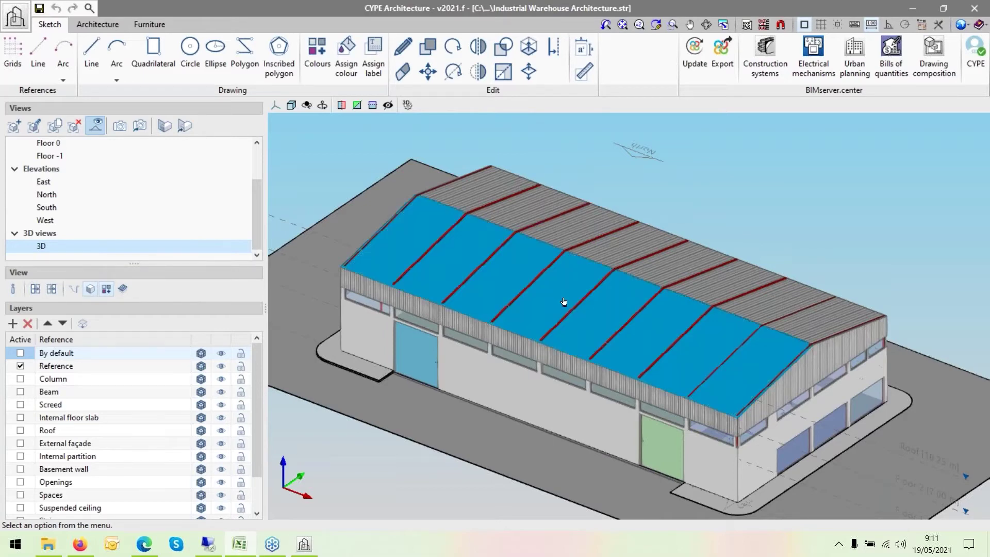
pyautogui.moveTo(602, 263); pyautogui.dragTo(718, 225, button='middle')
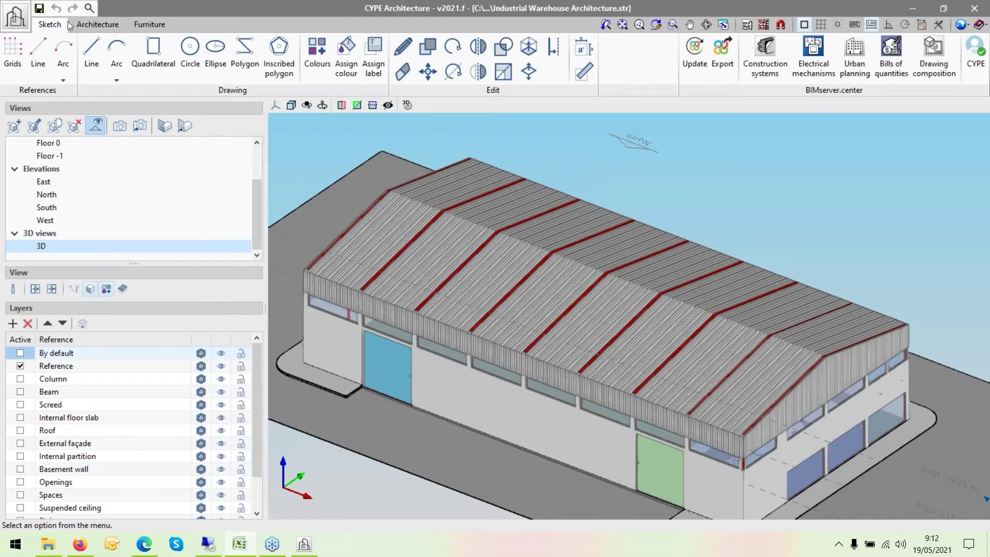
# Review the building's levels and the definition of Floor 2 among the architecture tools, closing both without changes
pyautogui.click(107, 26)
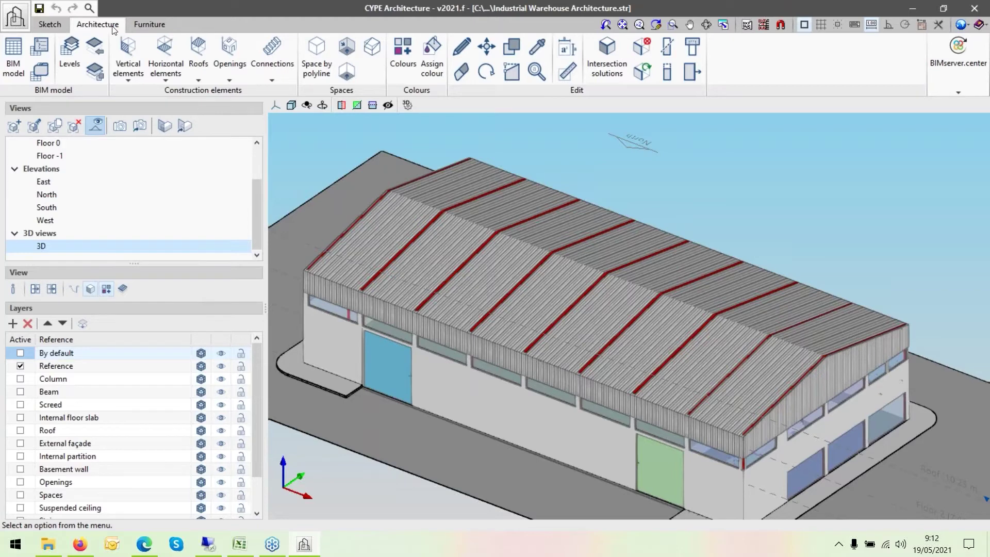
pyautogui.click(73, 60)
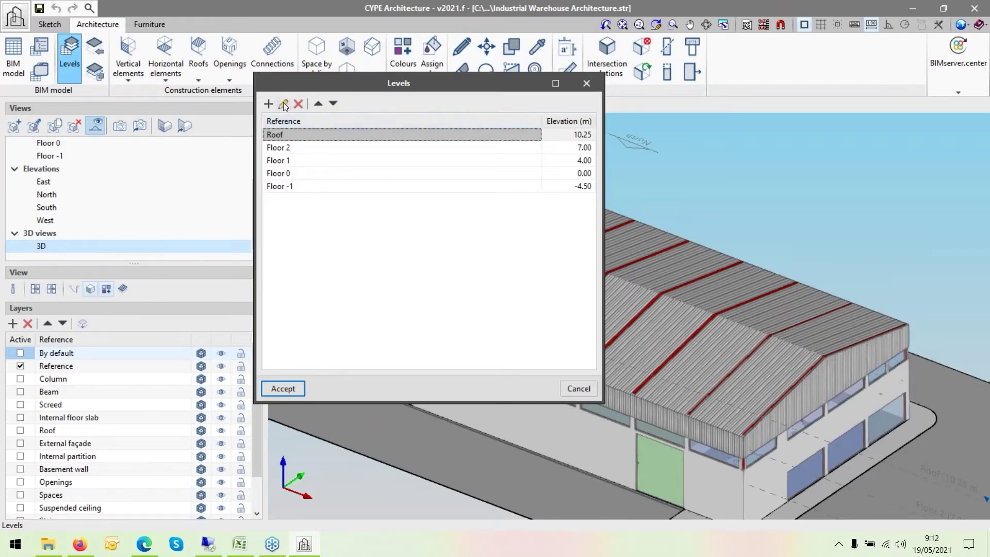
pyautogui.click(290, 149)
pyautogui.click(283, 105)
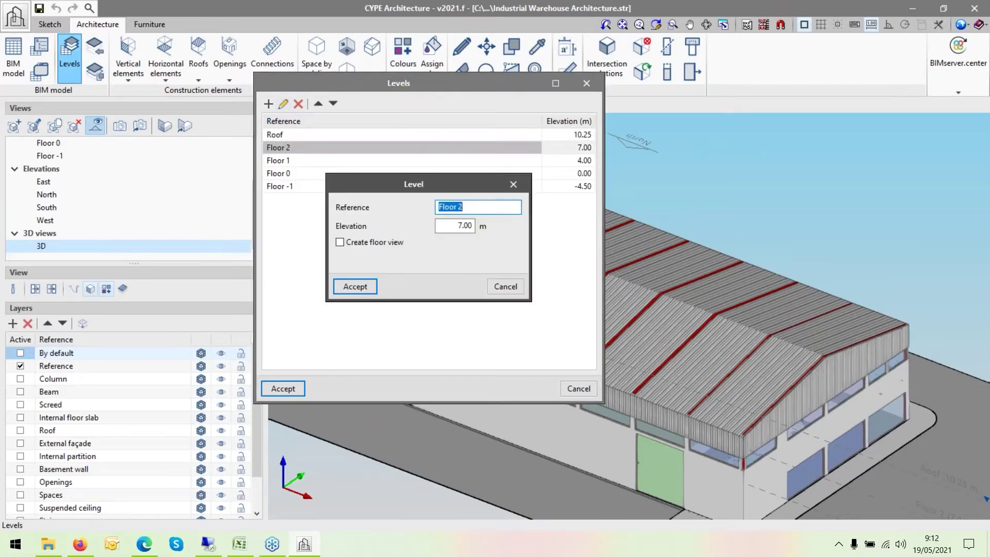
pyautogui.click(507, 287)
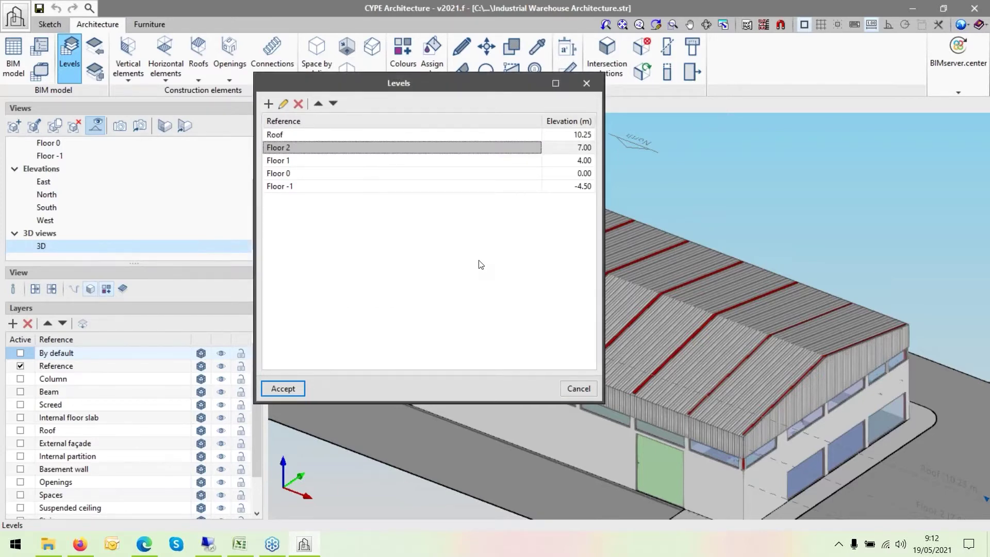
pyautogui.click(578, 389)
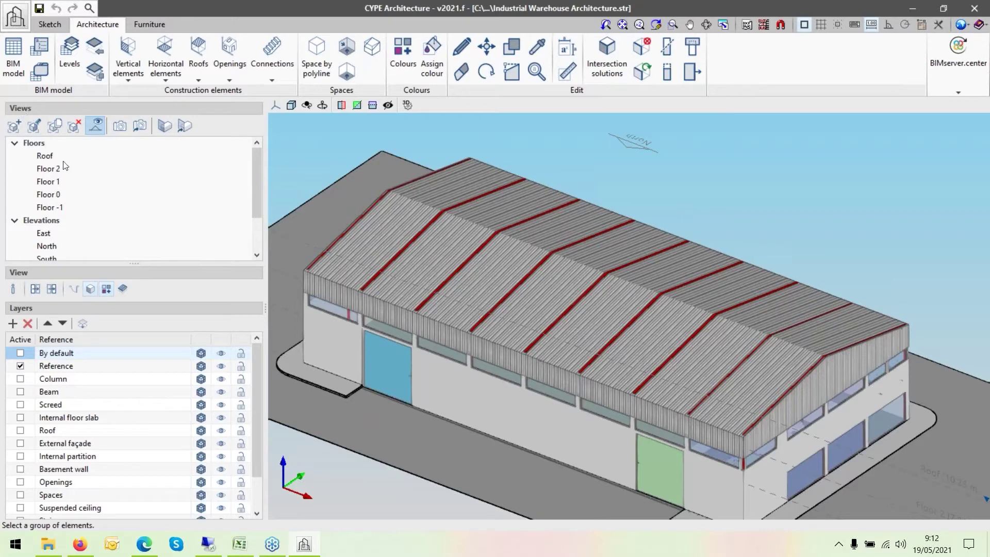
# Look through the Floor 2, Floor -1, Floor 0 and Floor 1 views, examining the Floor 1 offices and bathrooms up close
pyautogui.click(49, 169)
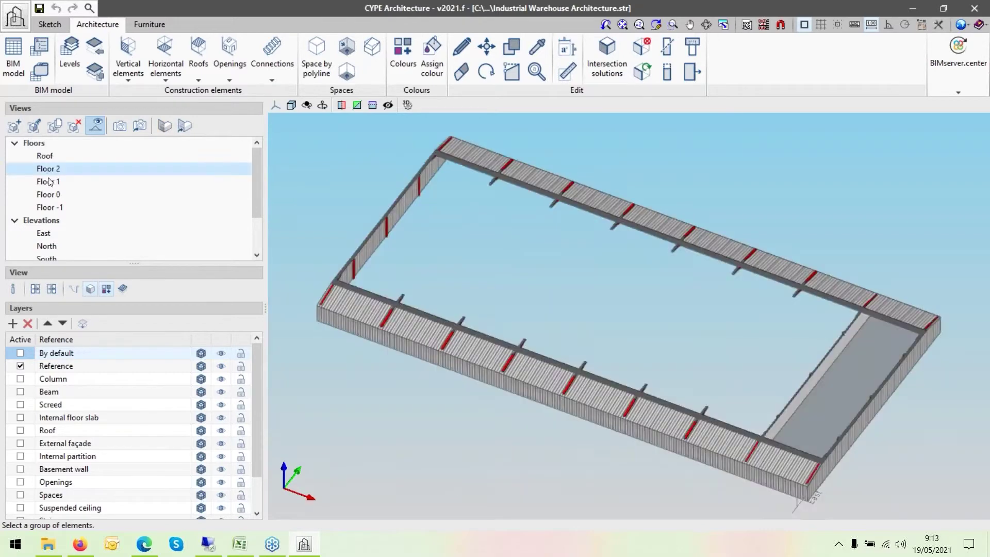
pyautogui.click(50, 206)
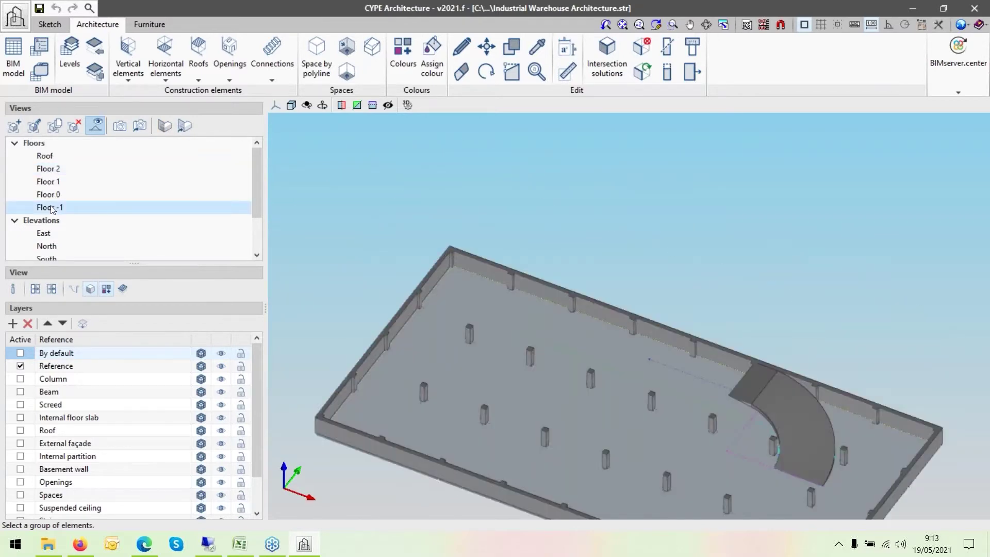
pyautogui.click(50, 195)
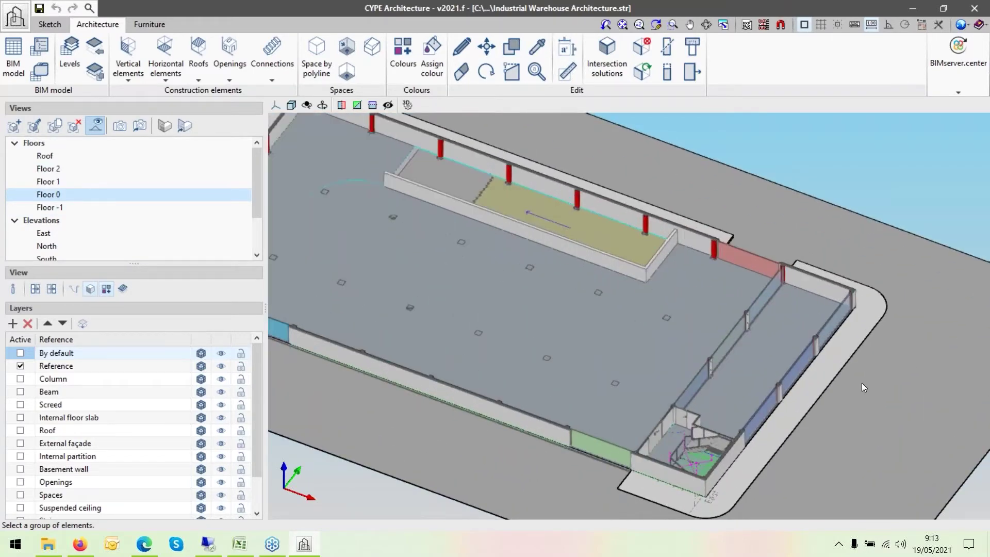
pyautogui.press('Up')
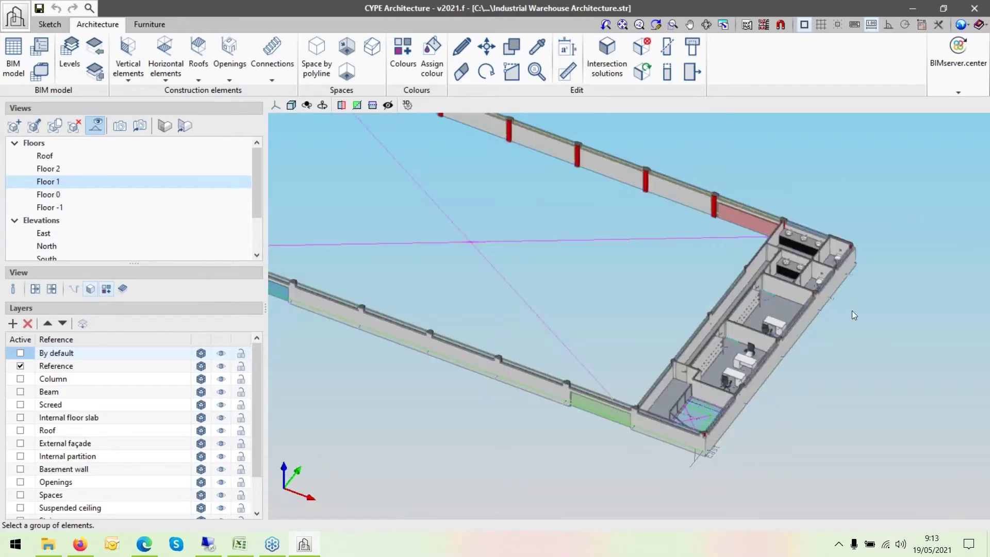
pyautogui.scroll(5, 853, 314)
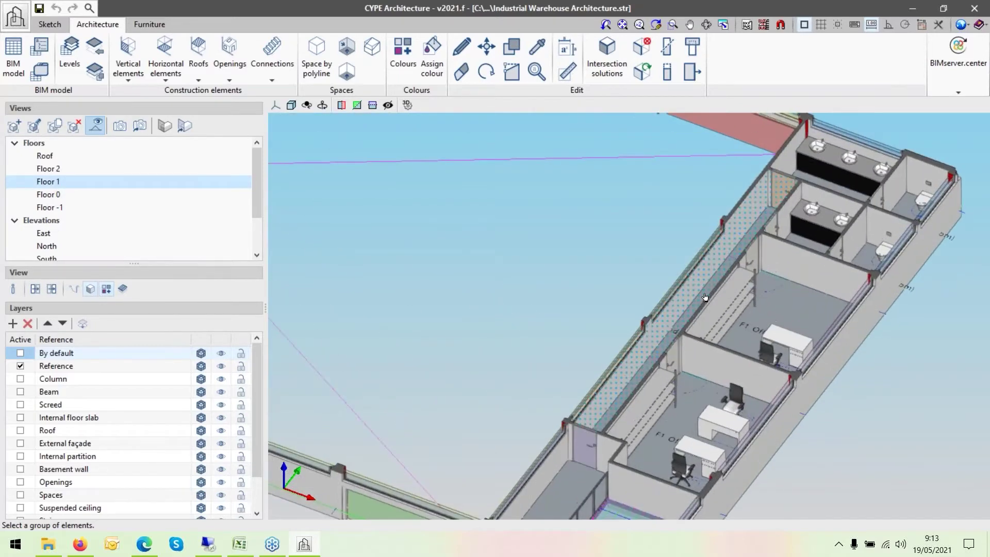
pyautogui.scroll(-5, 704, 298)
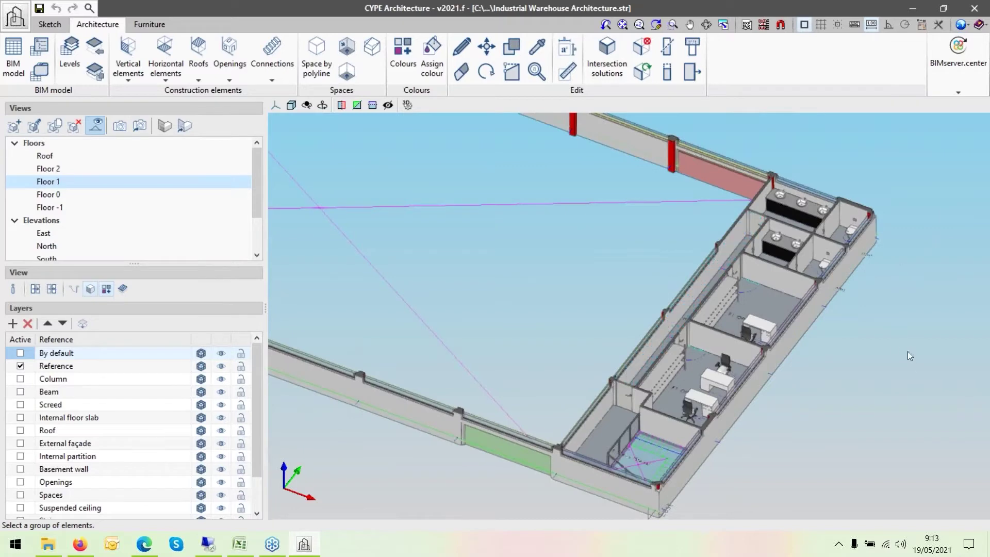
pyautogui.scroll(3, 831, 326)
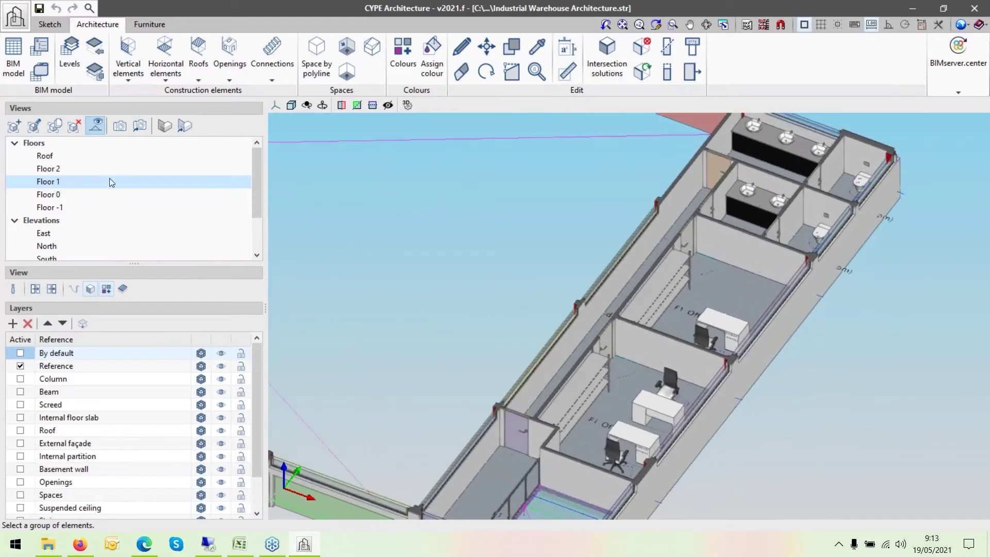
# Look through the East, North, South and West elevations of the warehouse
pyautogui.scroll(-2, 72, 203)
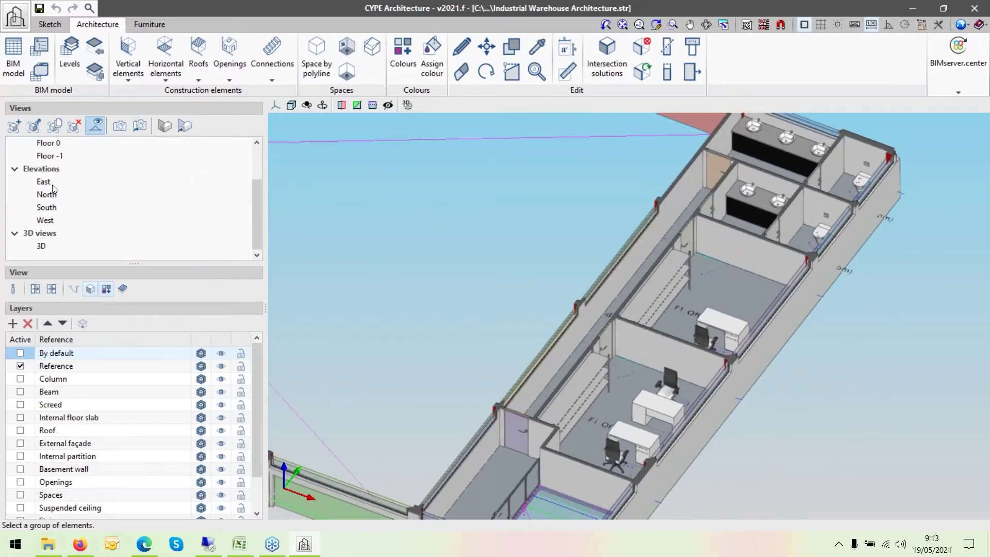
pyautogui.click(51, 184)
pyautogui.click(51, 195)
pyautogui.click(47, 207)
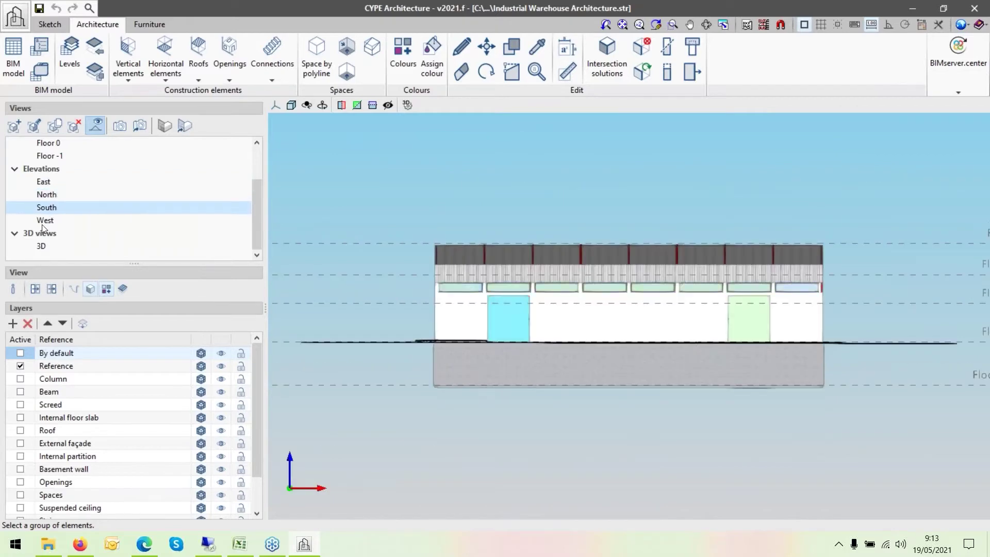
pyautogui.click(45, 220)
# Show the Roof floor view and check the view types offered for a new view, without creating one
pyautogui.scroll(2, 50, 165)
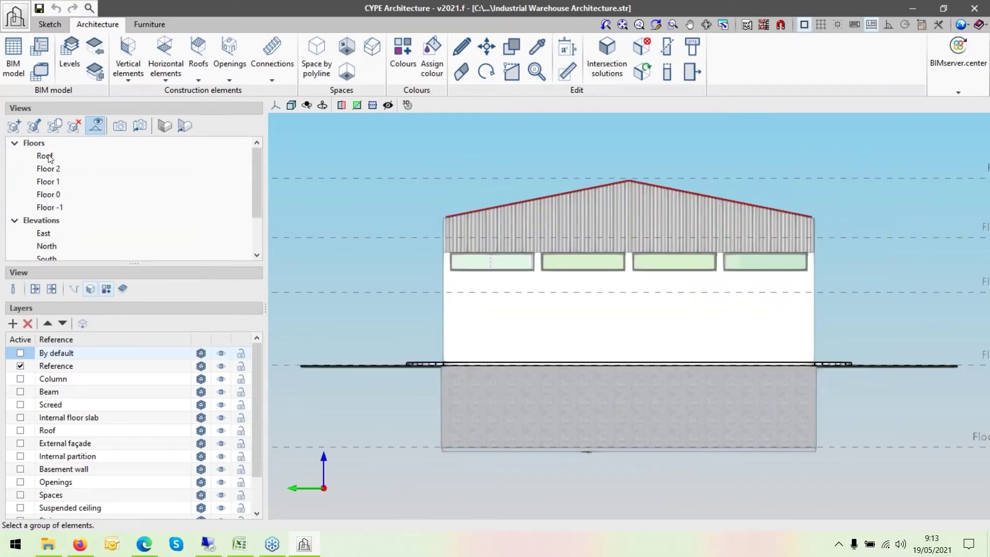
pyautogui.click(46, 156)
pyautogui.click(15, 125)
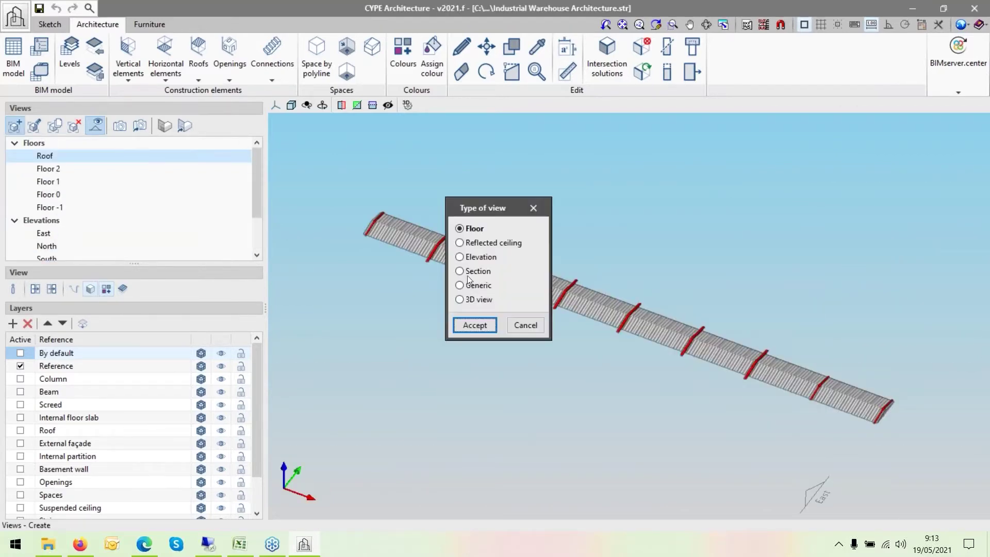
pyautogui.click(525, 325)
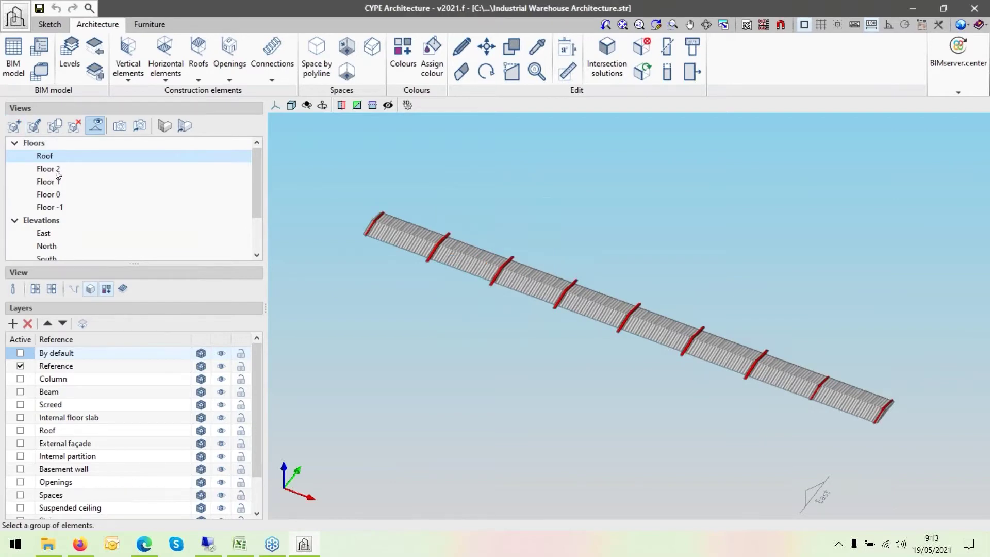
# Compare the Floor 2 and Floor 1 views, finishing on Floor 1 with its offices and bathrooms
pyautogui.click(52, 170)
pyautogui.click(52, 181)
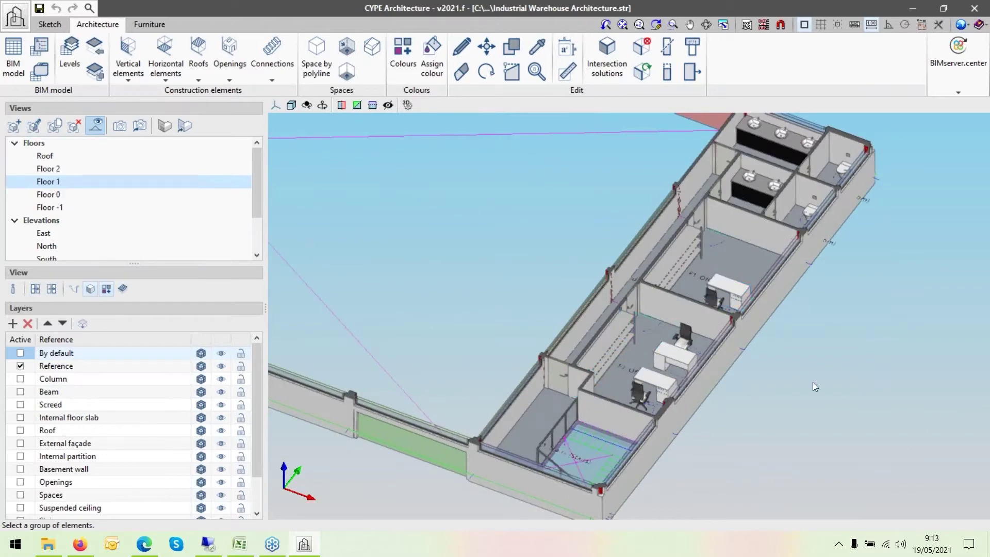
pyautogui.click(60, 174)
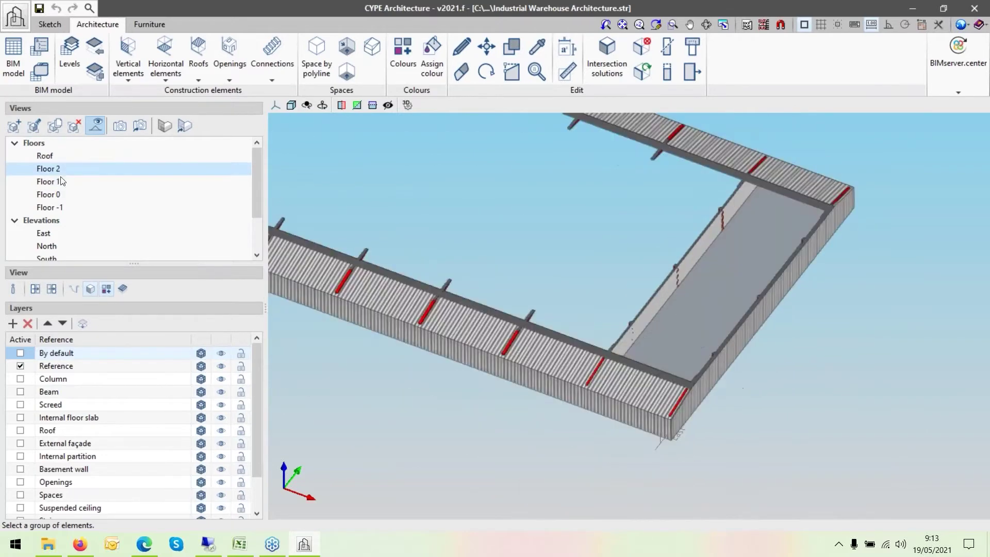
pyautogui.click(60, 181)
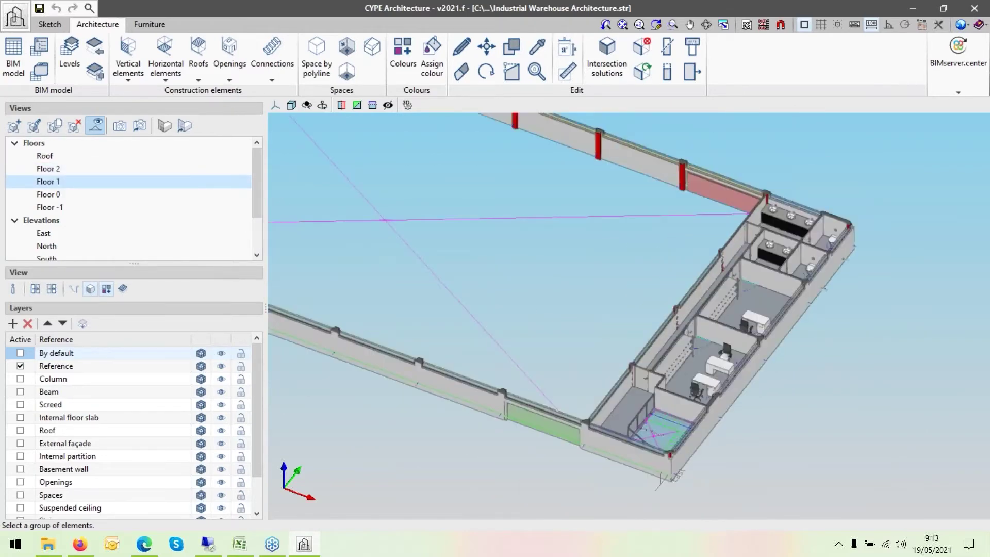
# Examine the desks, shelving and room layout of the Floor 1 offices up close
pyautogui.scroll(3, 753, 330)
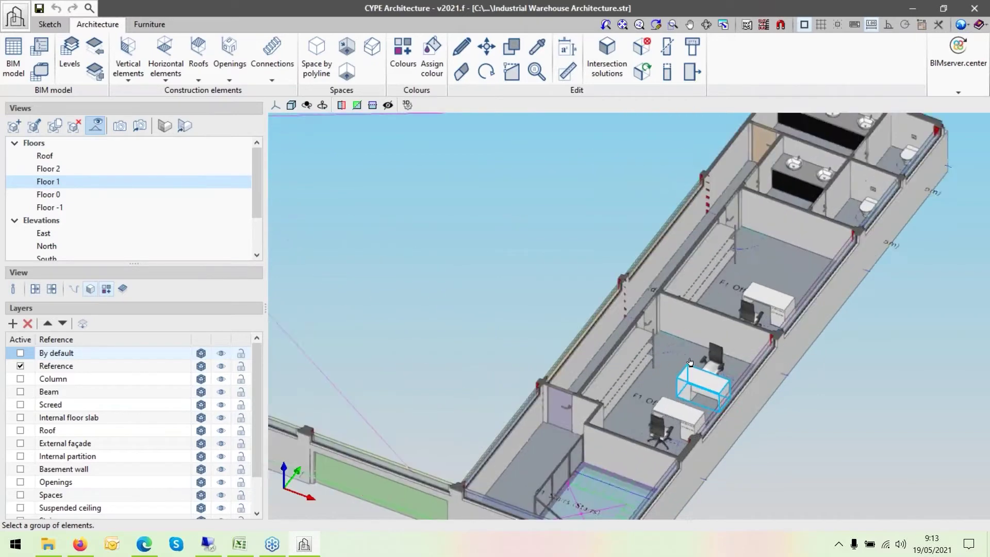
pyautogui.scroll(2, 867, 351)
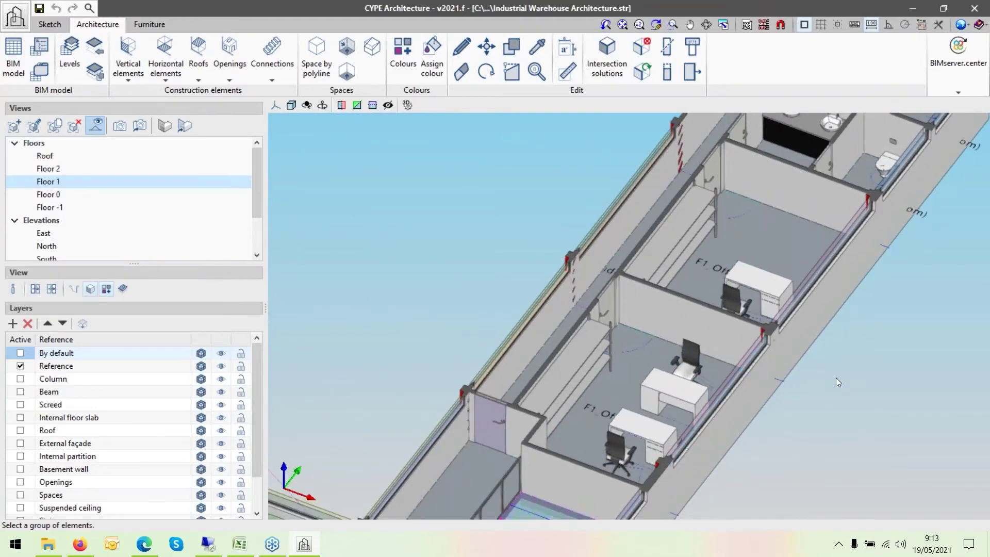
pyautogui.scroll(-1, 836, 378)
pyautogui.scroll(-3, 830, 379)
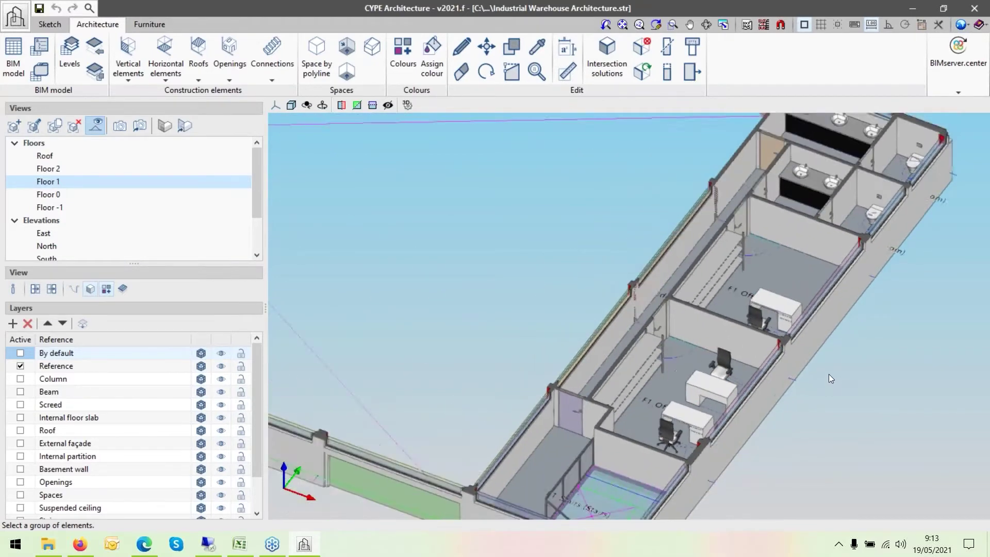
pyautogui.scroll(-2, 100, 206)
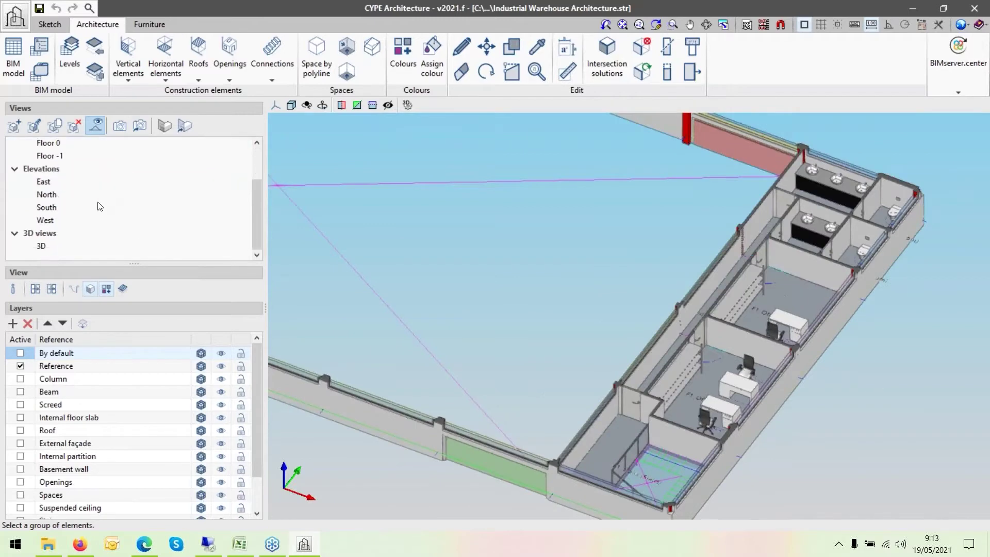
# Look through the Floor -1 and Floor 2 views, finishing on Floor 1
pyautogui.click(64, 248)
pyautogui.click(51, 155)
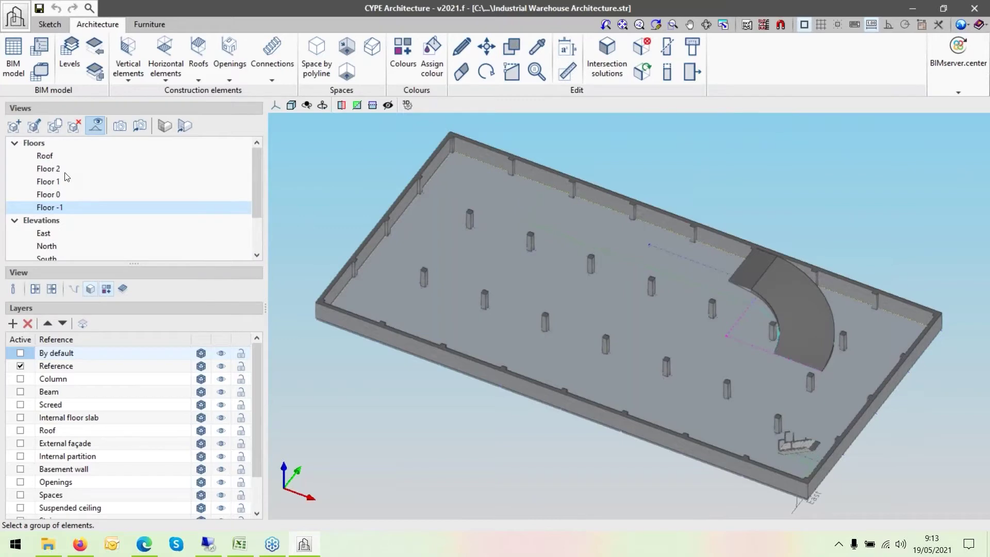
pyautogui.click(67, 171)
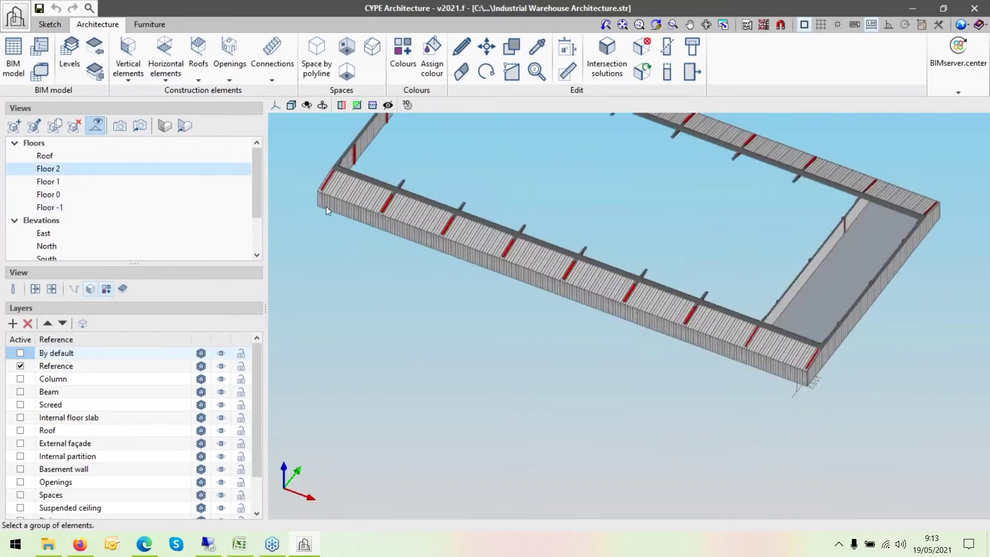
pyautogui.click(54, 183)
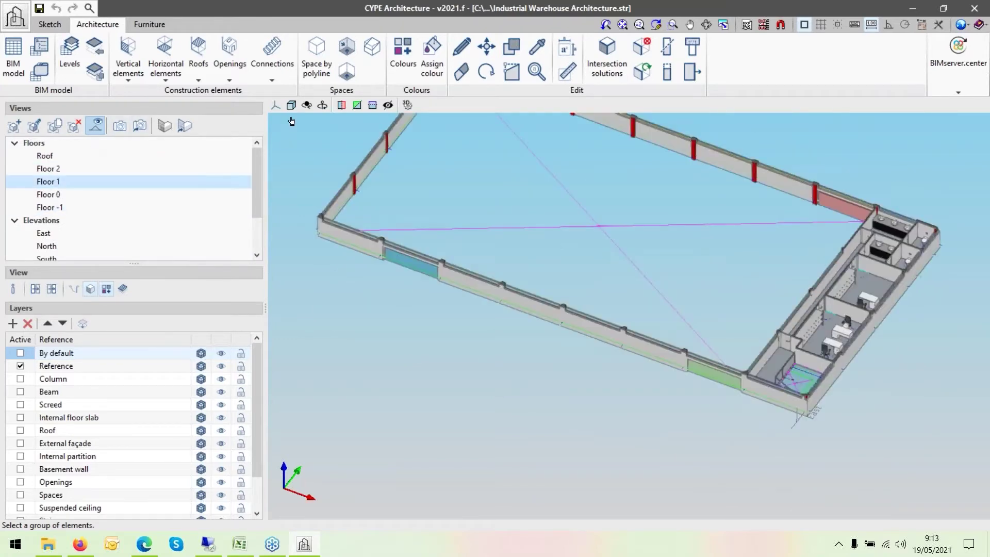
# Show Floor 1 in plan from above and examine the labels of its offices, corridor and bathrooms
pyautogui.click(275, 106)
pyautogui.click(309, 130)
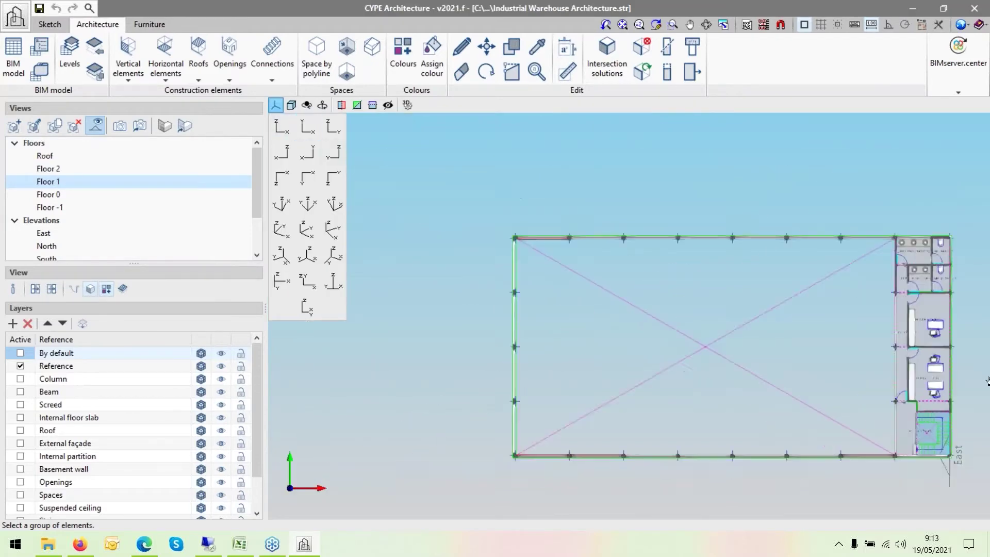
pyautogui.scroll(5, 478, 298)
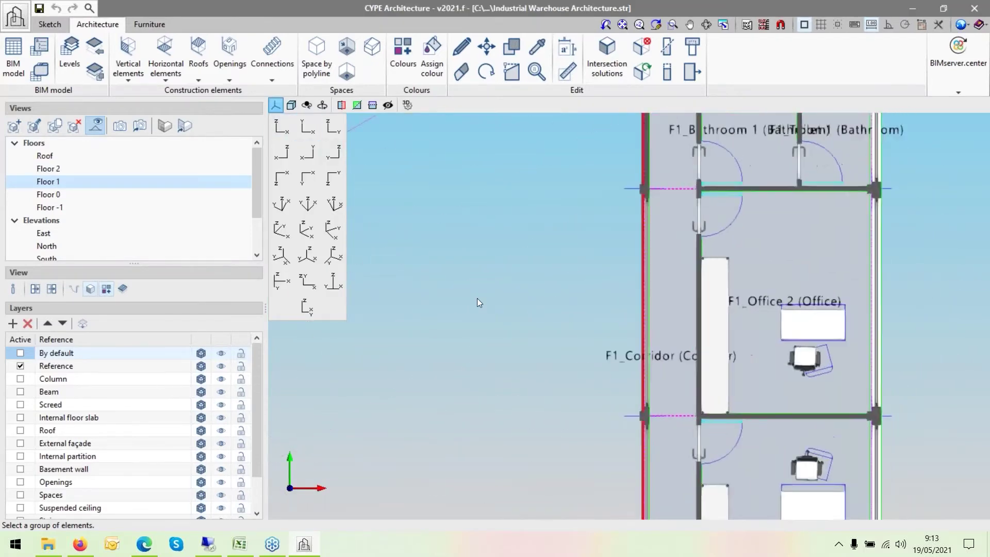
pyautogui.scroll(-3, 627, 330)
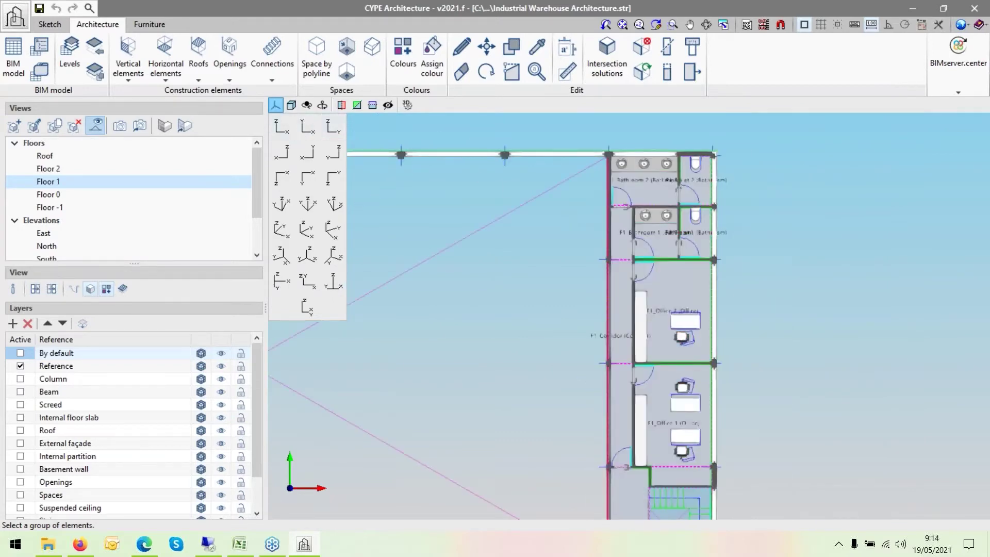
# Return Floor 1 to an angled 3D view showing the office and bathroom block, and hide the view orientation options
pyautogui.keyDown('shift'); pyautogui.moveTo(858, 338); pyautogui.dragTo(823, 290, button='middle'); pyautogui.keyUp('shift')
pyautogui.scroll(5, 737, 369)
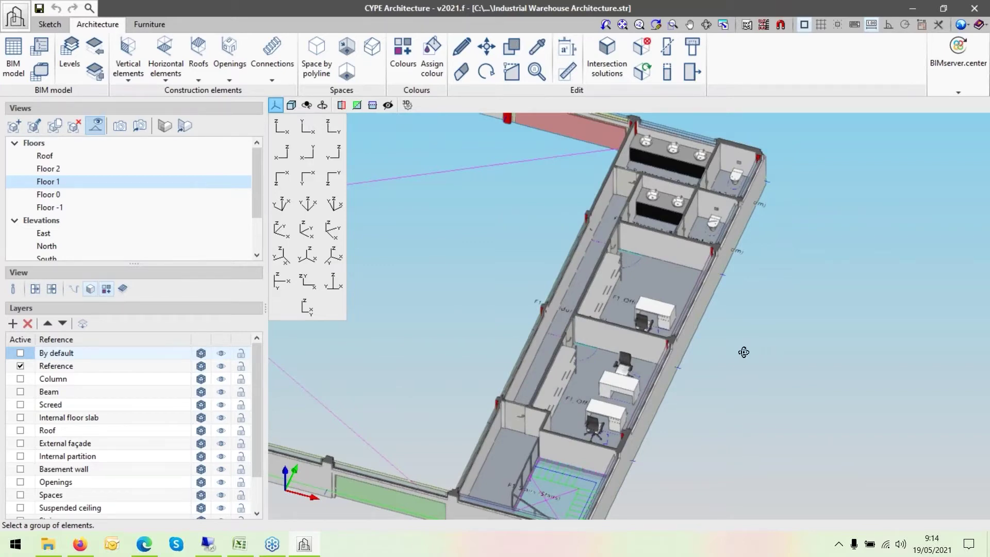
pyautogui.moveTo(744, 349)
pyautogui.mouseDown(button='middle')
pyautogui.moveTo(732, 390)
pyautogui.moveTo(648, 381)
pyautogui.moveTo(707, 360)
pyautogui.mouseUp(button='middle')
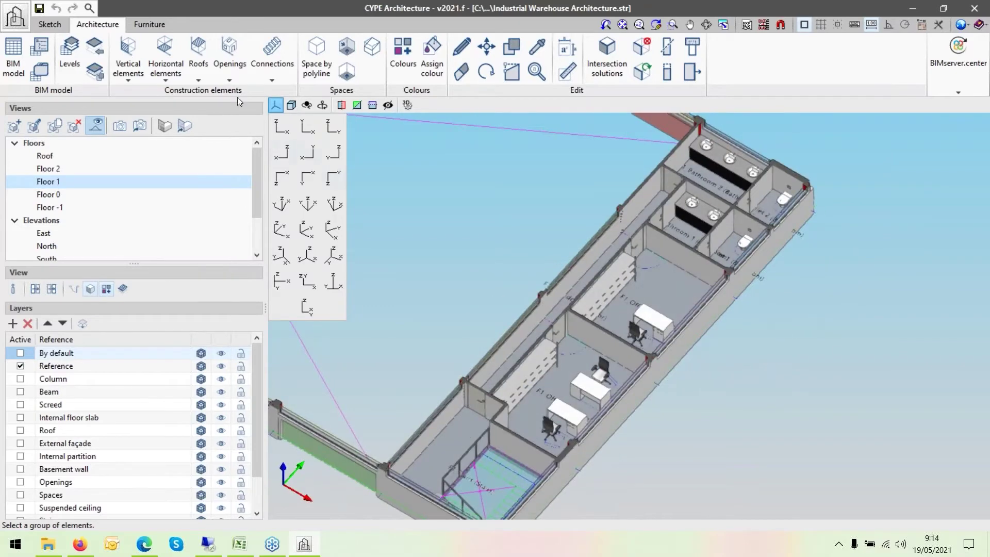
pyautogui.click(280, 107)
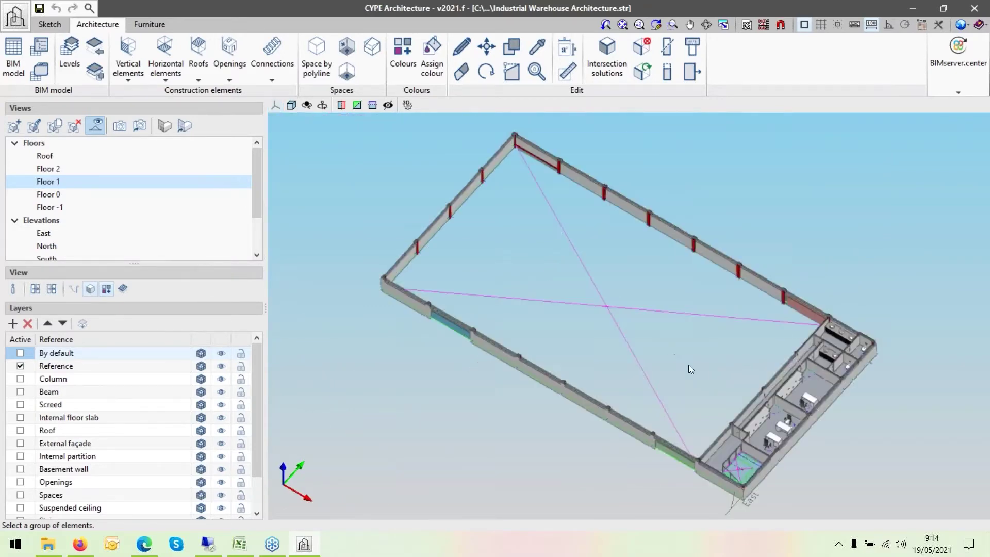
pyautogui.scroll(2, 857, 369)
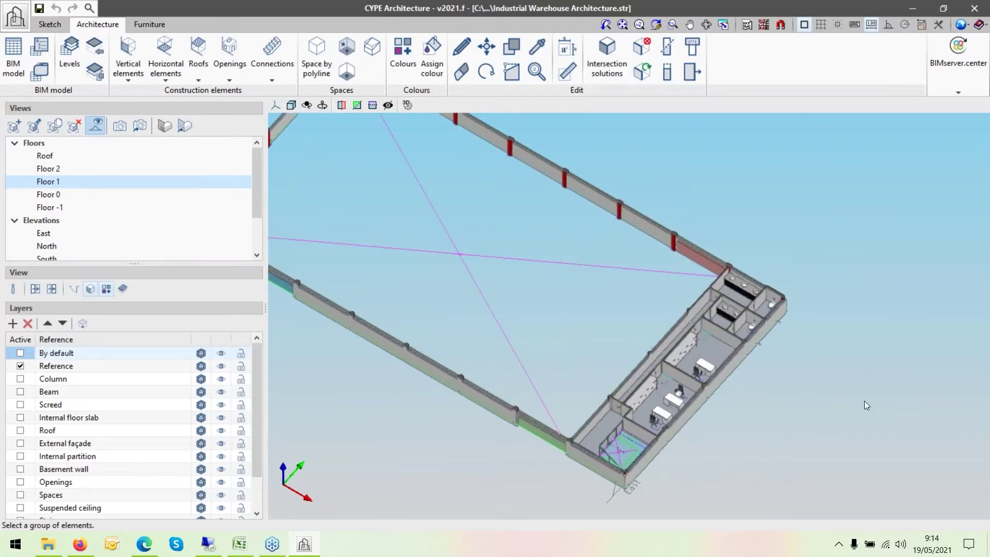
pyautogui.scroll(1, 870, 409)
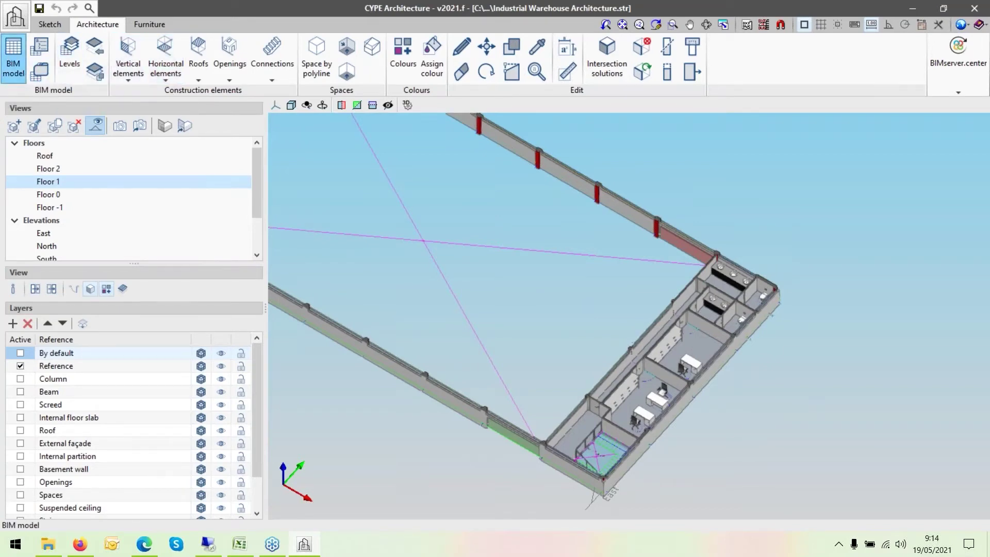
# Open the BIM model's list of spaces and look at the properties of F0_Workshop without changing them
pyautogui.click(13, 57)
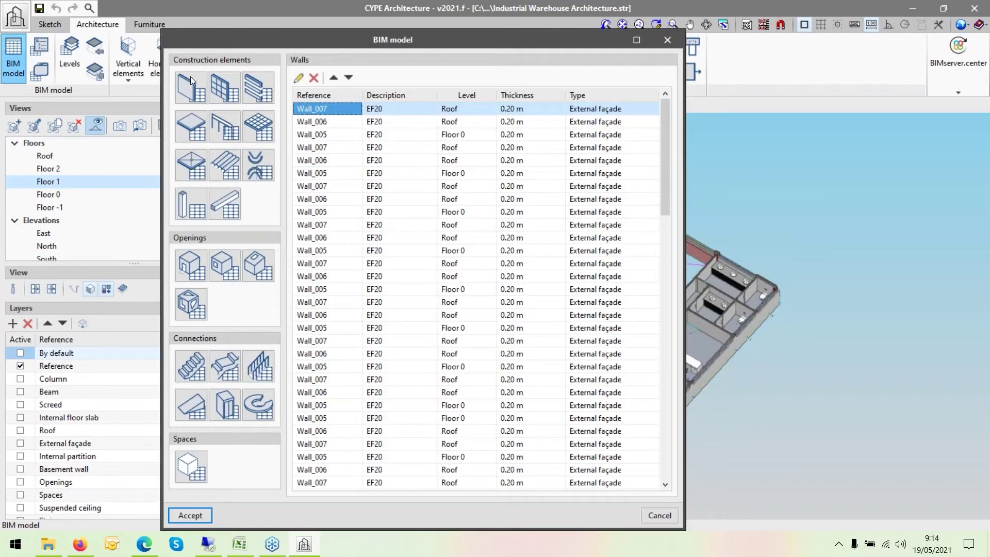
pyautogui.click(189, 466)
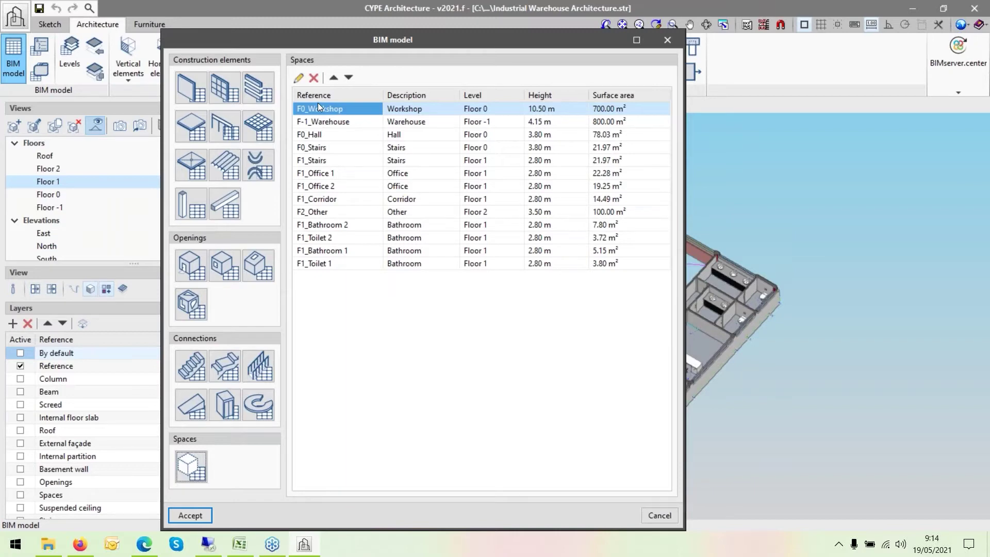
pyautogui.click(298, 79)
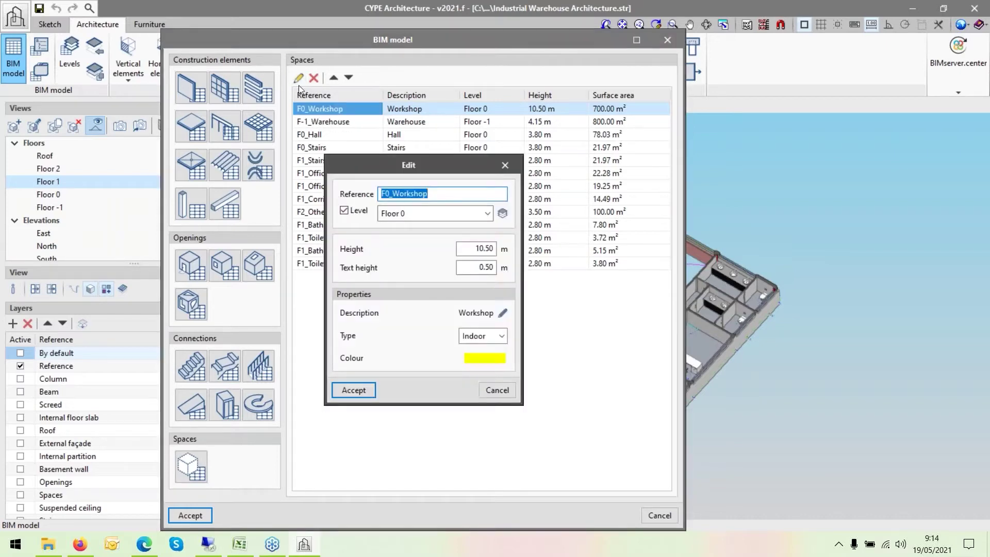
pyautogui.click(497, 390)
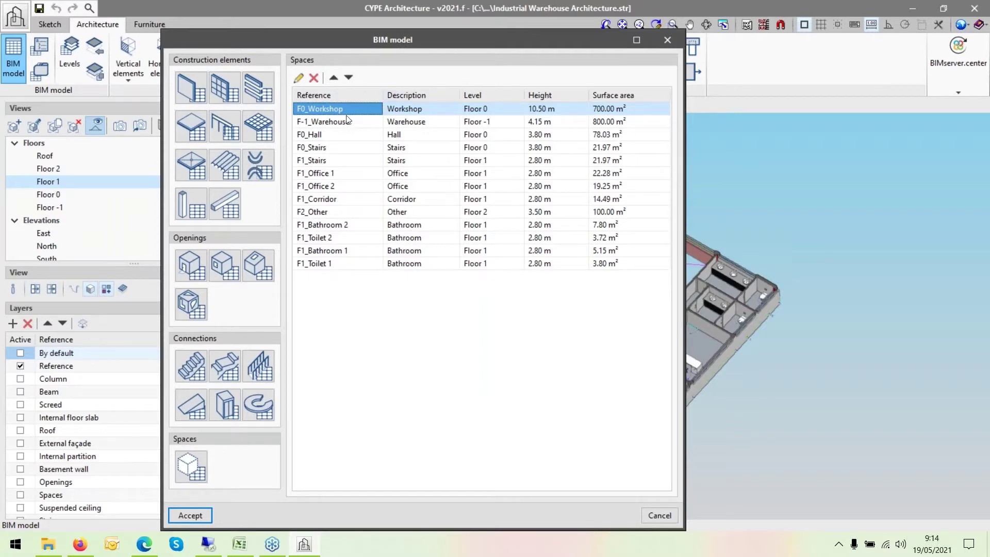
# Check where the description and tags of the F0_Workshop space are defined, leaving them as they are
pyautogui.click(298, 78)
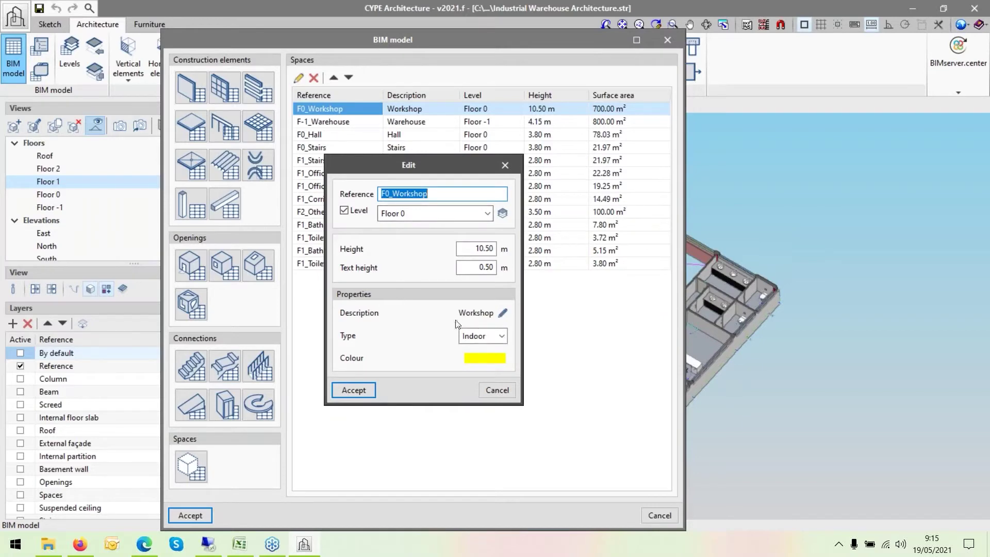
pyautogui.click(503, 313)
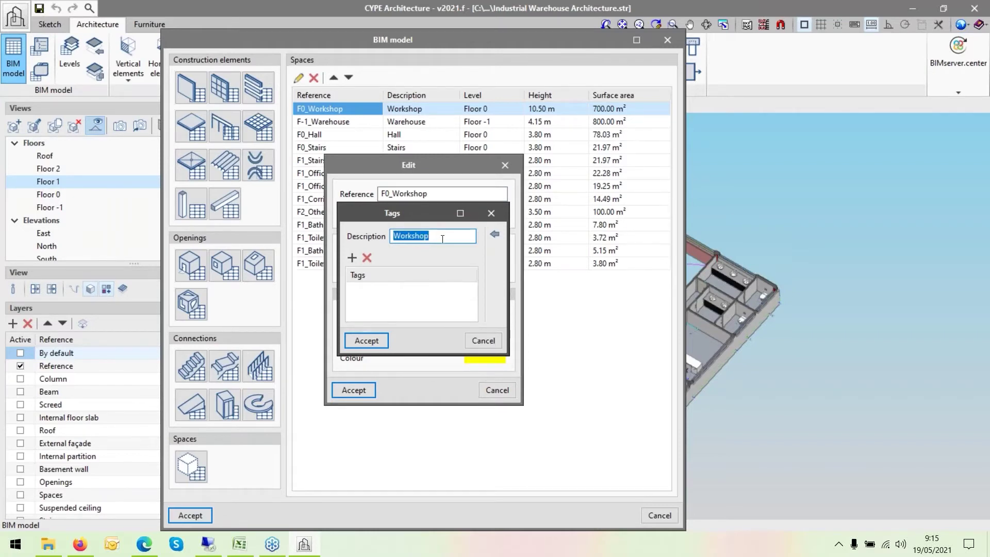
pyautogui.click(482, 340)
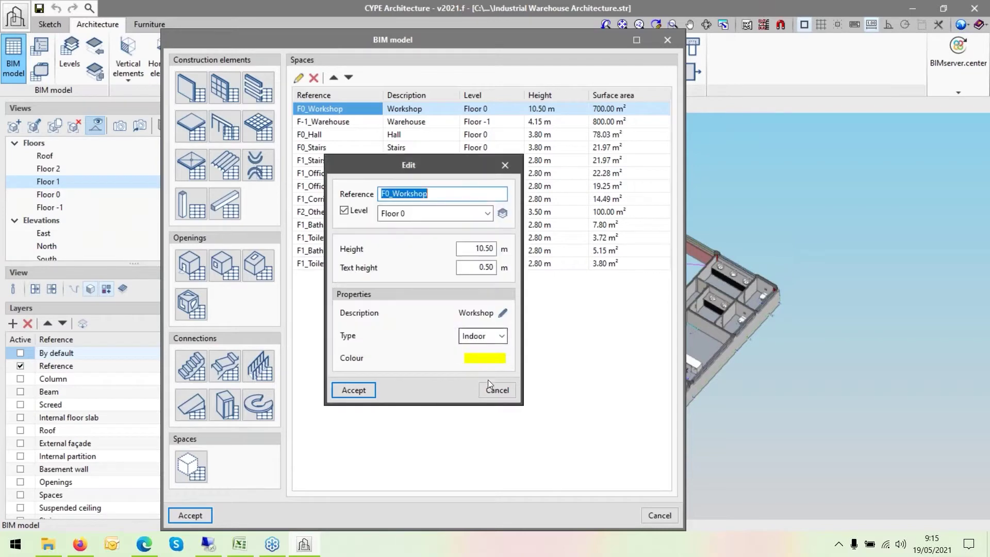
pyautogui.click(494, 393)
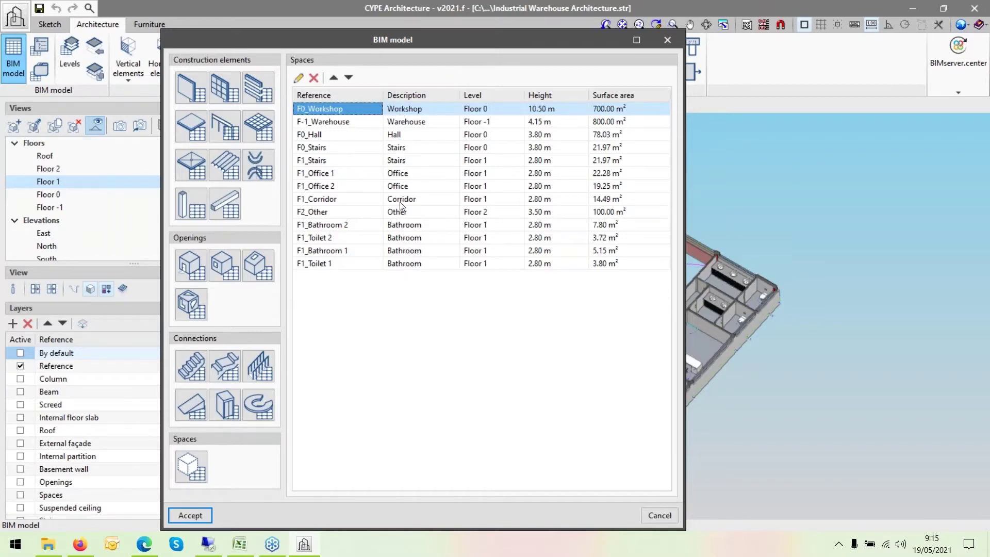
# Compare the references and descriptions of F1_Office 1 and F1_Office 2 in the list of spaces
pyautogui.click(400, 175)
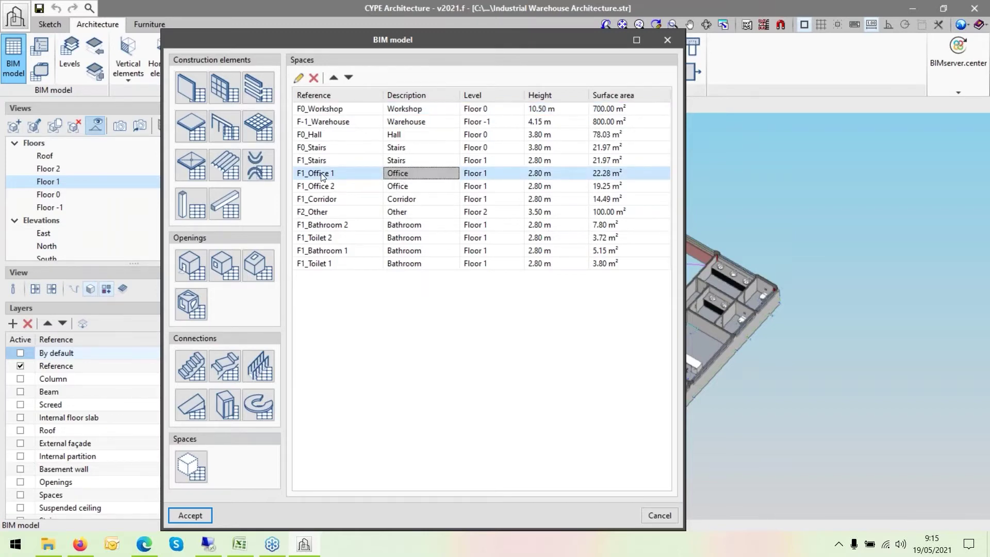
pyautogui.click(329, 189)
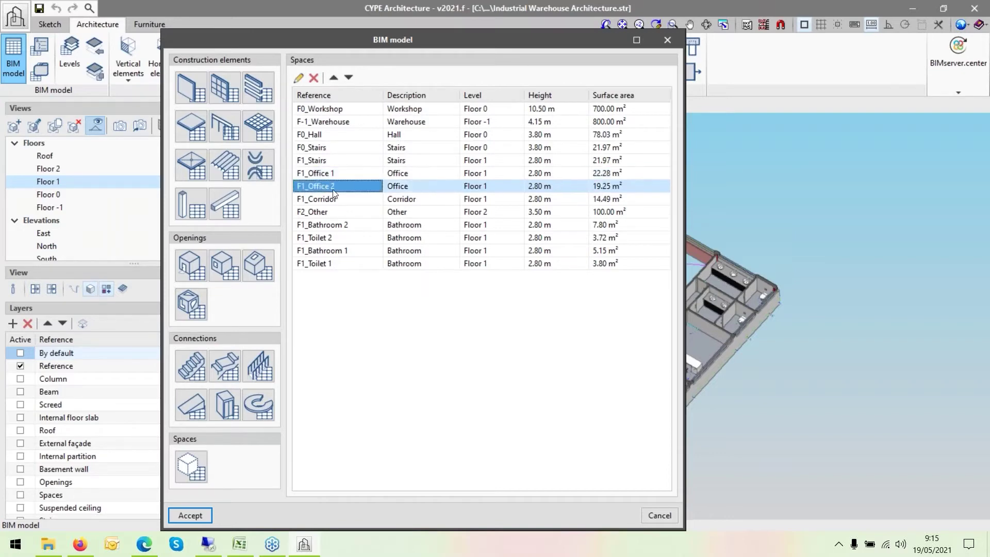
pyautogui.moveTo(379, 43); pyautogui.dragTo(414, 52)
pyautogui.click(430, 186)
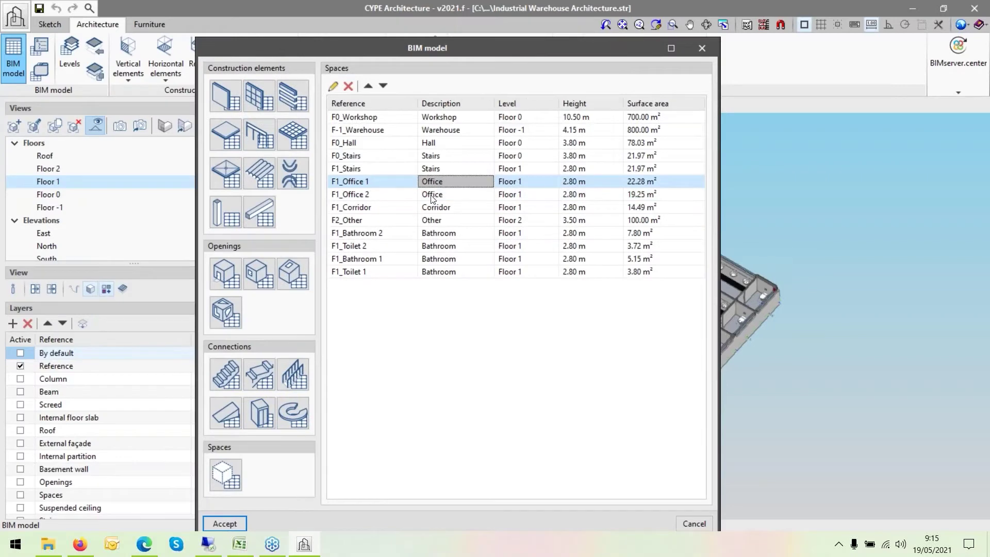
pyautogui.click(431, 196)
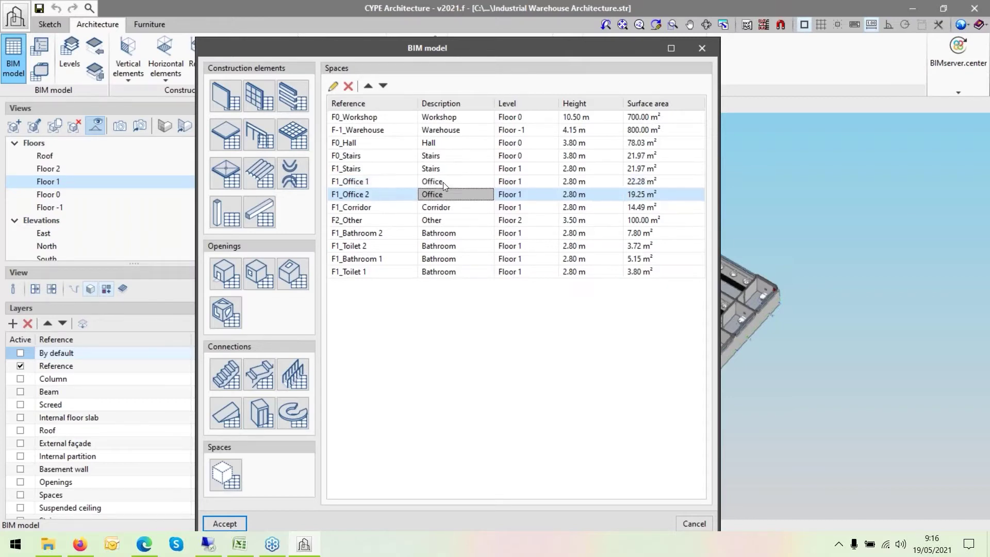
pyautogui.click(443, 181)
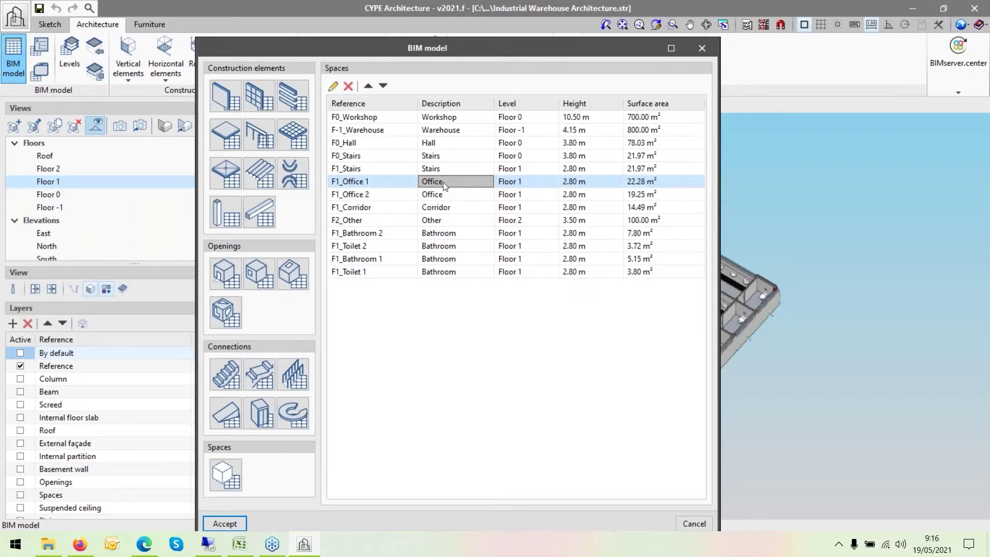
pyautogui.click(442, 194)
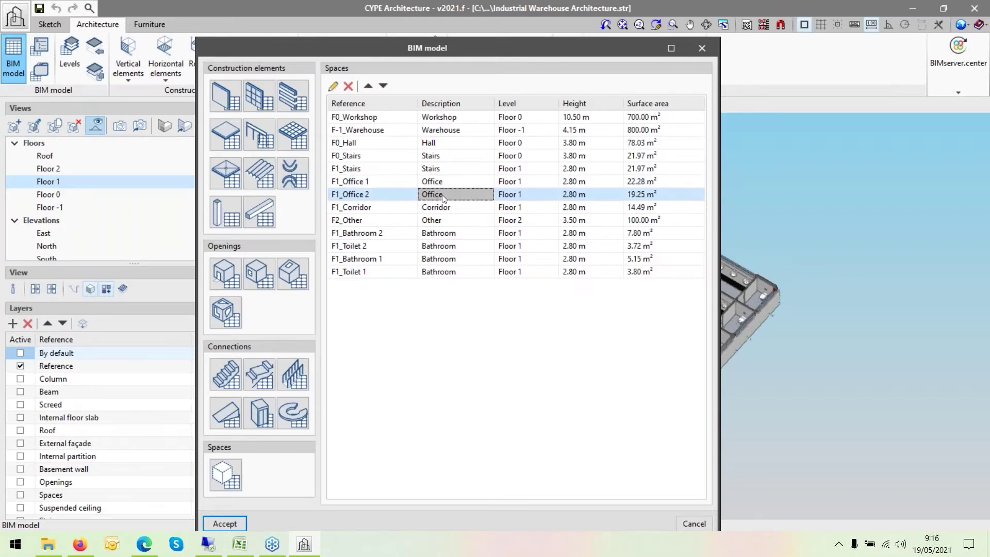
pyautogui.click(442, 183)
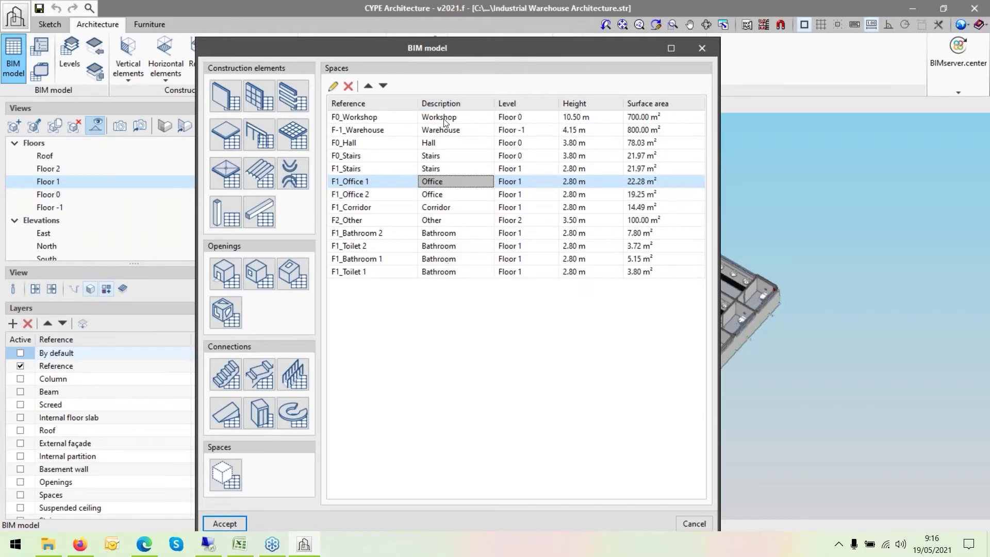
pyautogui.click(435, 194)
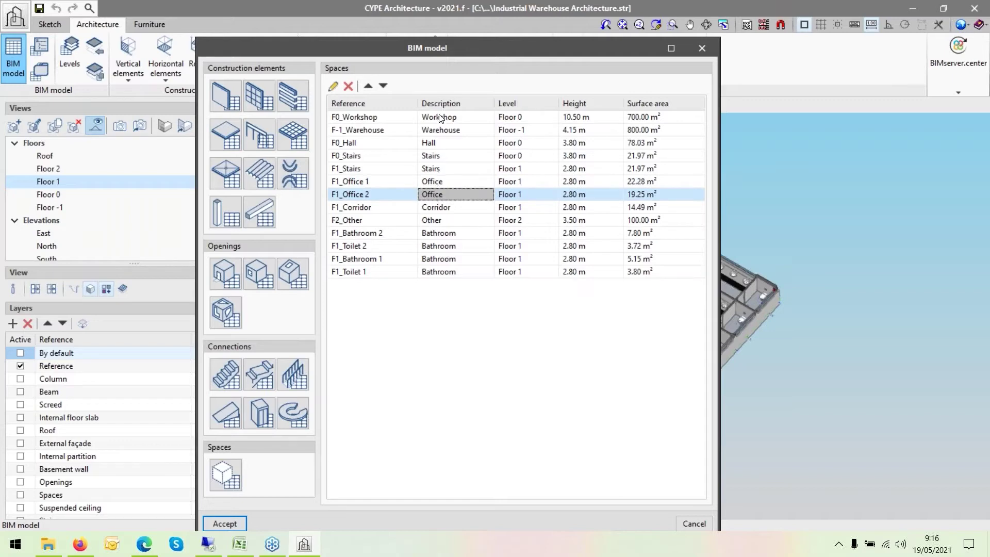
pyautogui.click(344, 182)
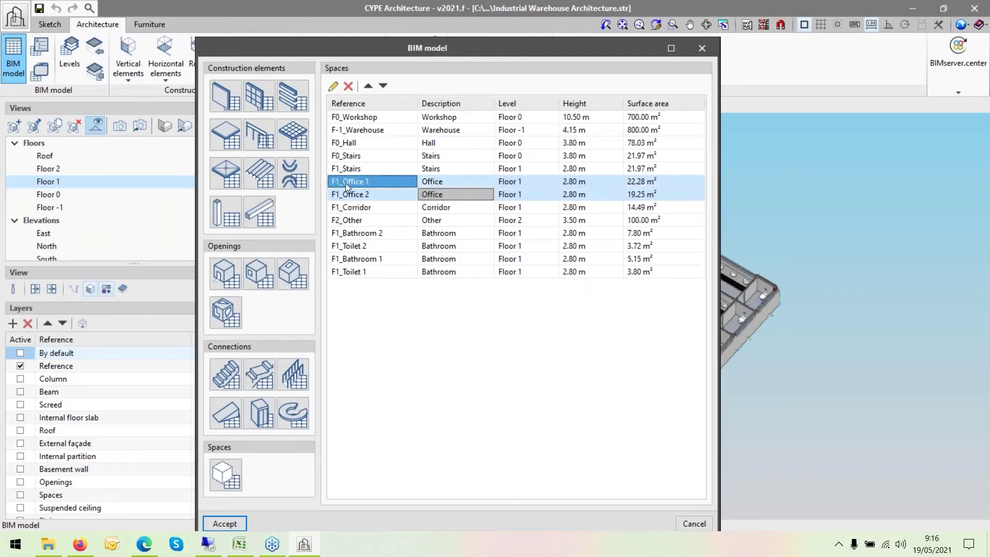
pyautogui.click(349, 197)
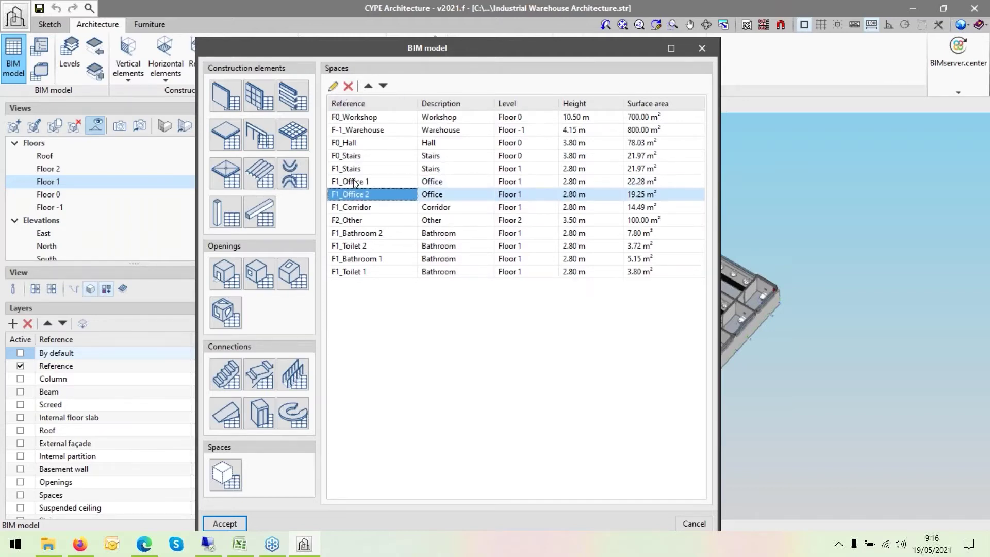
# Close the BIM model list and examine the two Floor 1 offices and the adjoining corridor up close
pyautogui.click(693, 53)
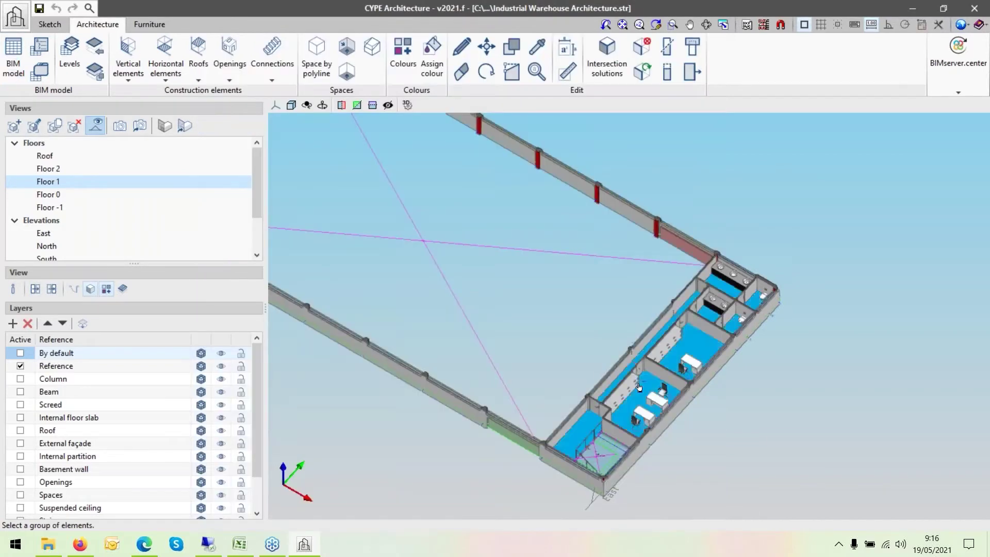
pyautogui.scroll(3, 646, 432)
pyautogui.scroll(3, 647, 432)
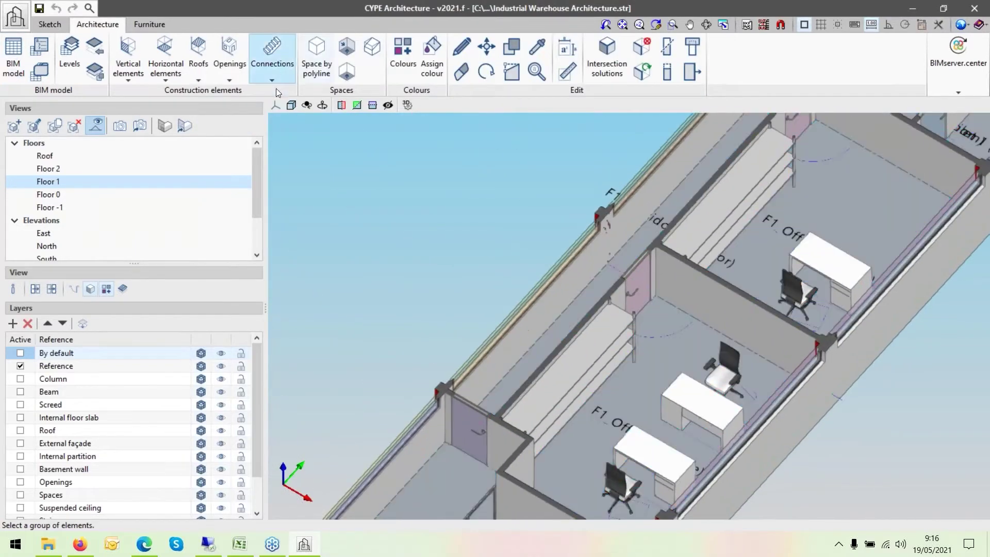
# Set Floor 1 to the top-down XY view and examine the Office 1, Office 2 and corridor space labels
pyautogui.click(275, 106)
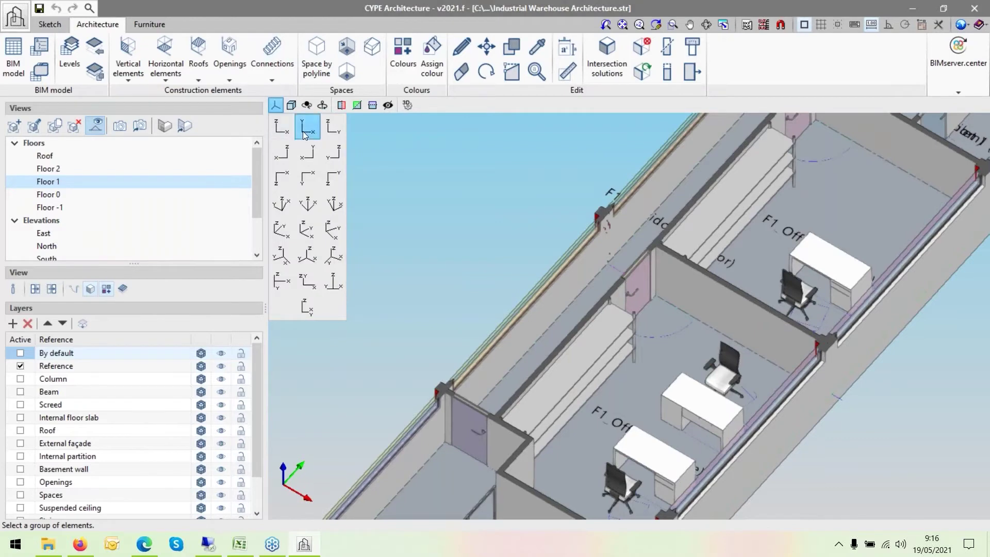
pyautogui.click(304, 127)
pyautogui.scroll(5, 883, 309)
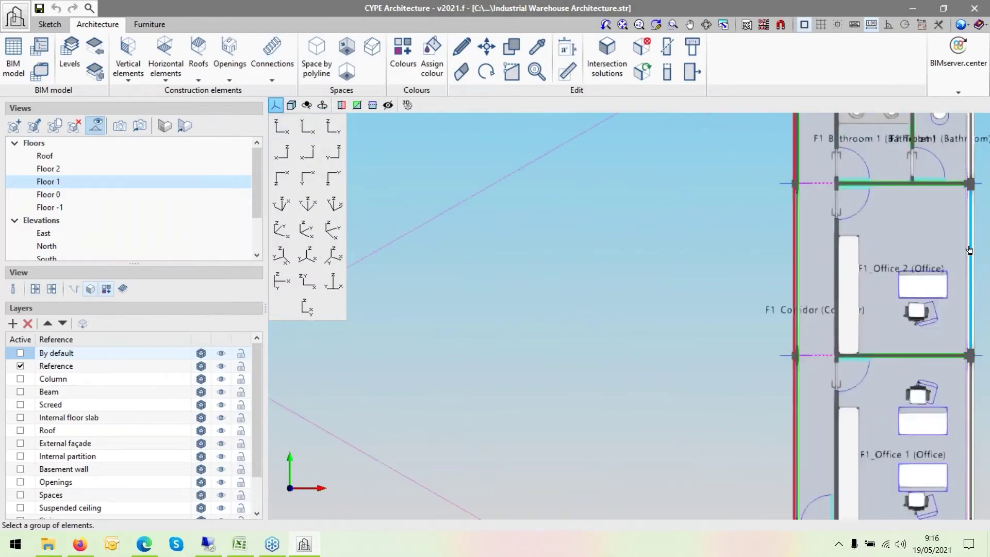
pyautogui.scroll(-2, 660, 158)
pyautogui.scroll(4, 795, 438)
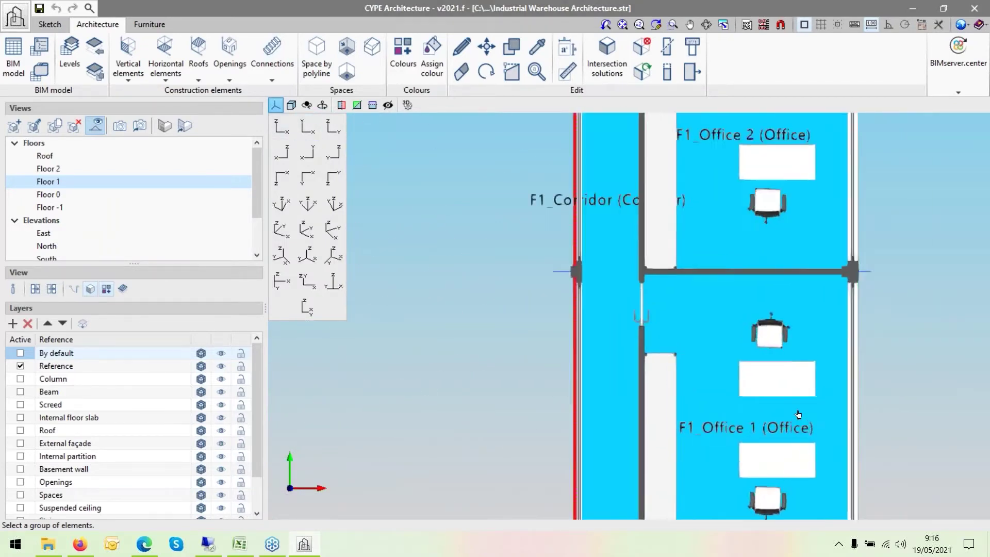
pyautogui.scroll(2, 795, 438)
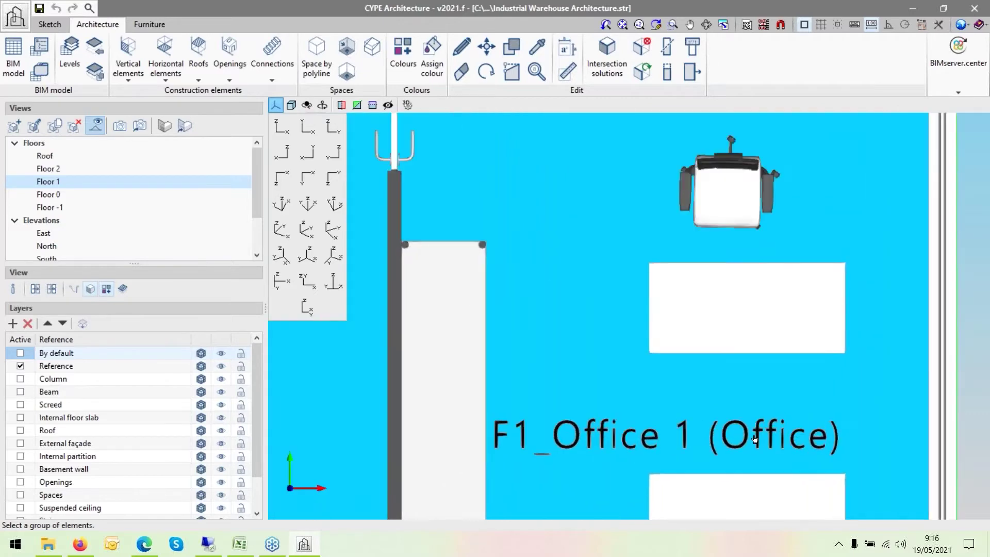
pyautogui.scroll(-4, 711, 407)
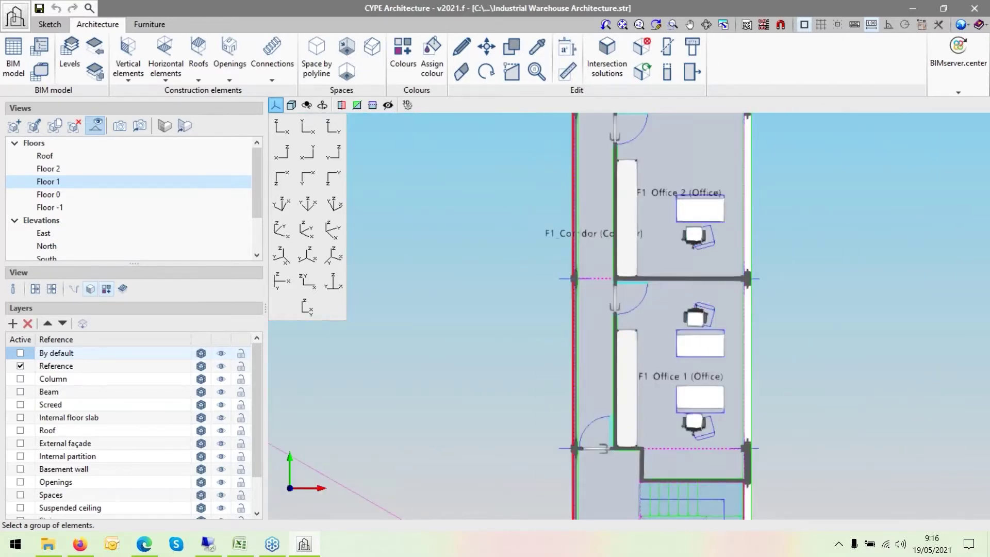
pyautogui.scroll(-5, 606, 243)
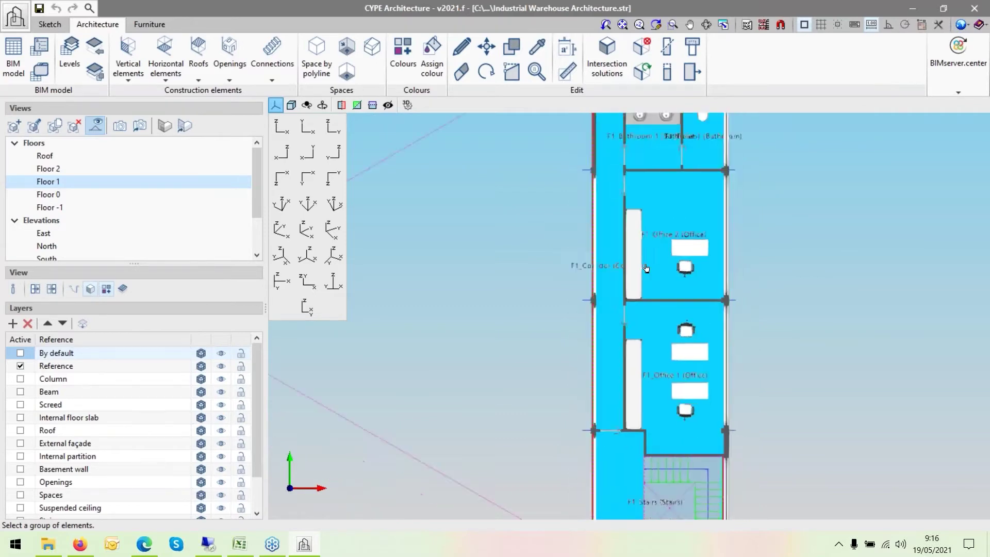
pyautogui.scroll(2, 604, 239)
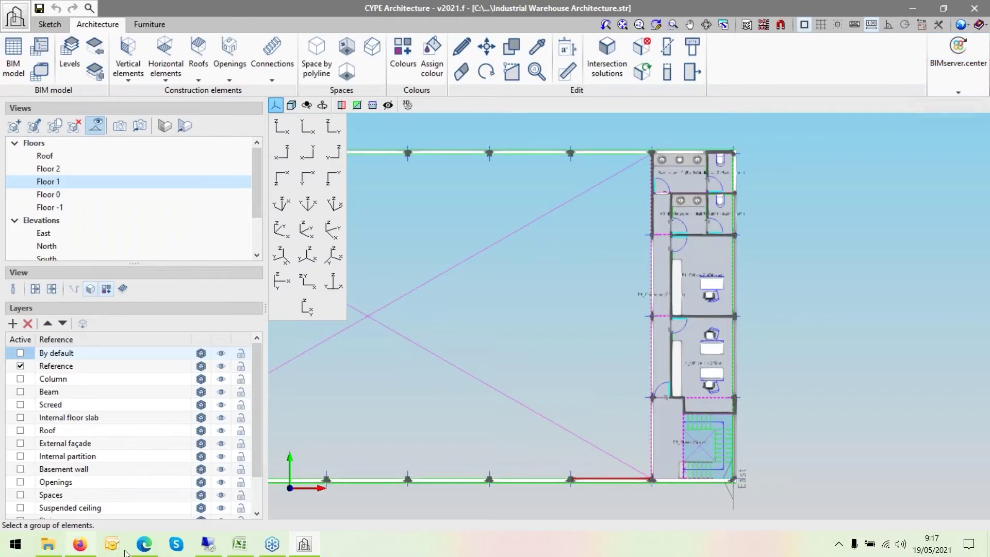
# Switch to the BIMserver.center 3D project in Edge, locate the BIMserver.center Sync application running in the background, and return to CYPE Architecture
pyautogui.click(145, 548)
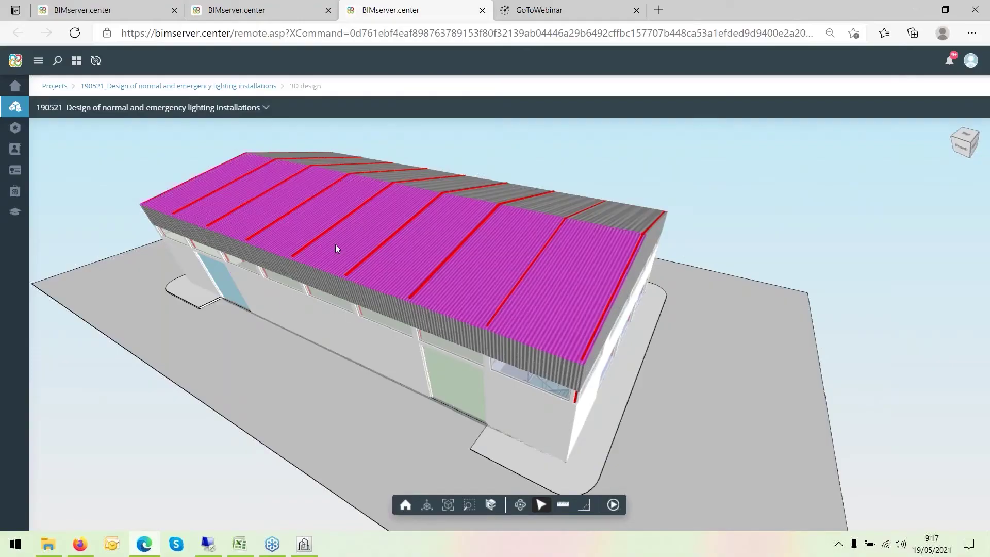
pyautogui.click(812, 503)
pyautogui.click(838, 545)
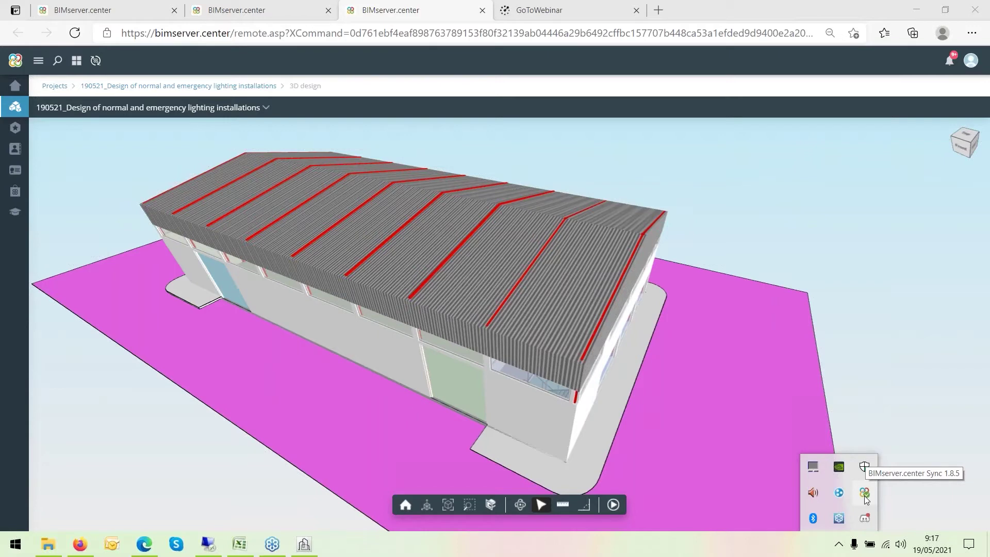
pyautogui.click(914, 11)
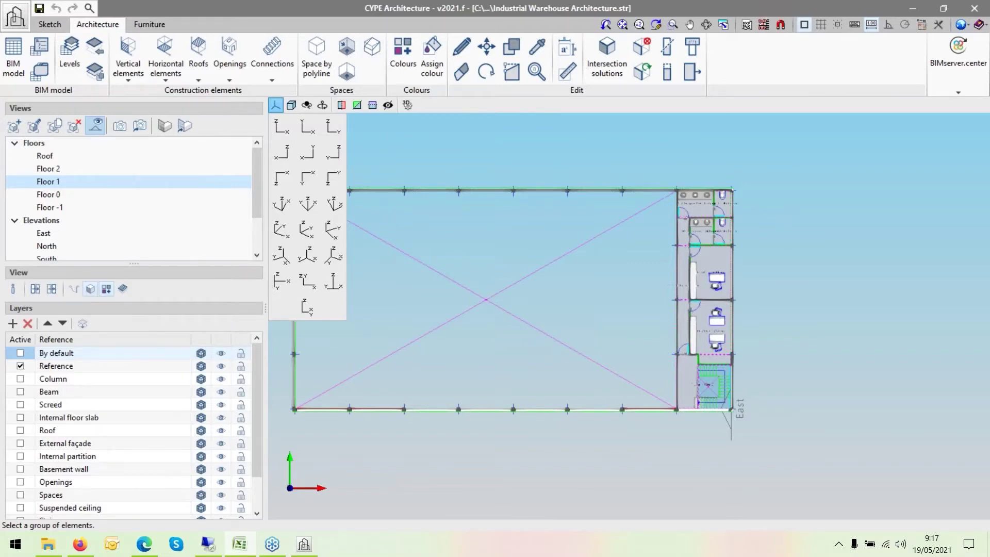
pyautogui.scroll(-2, 504, 188)
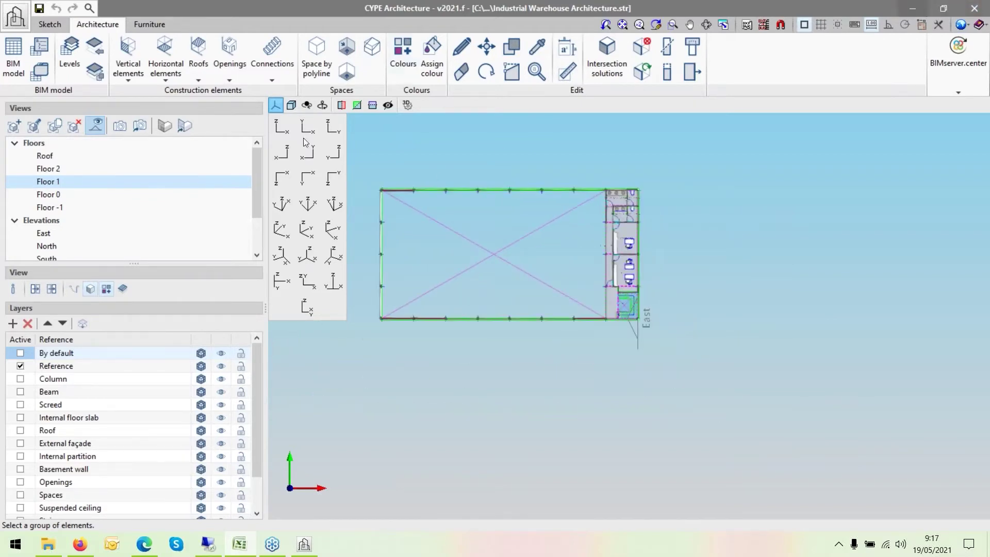
pyautogui.click(274, 110)
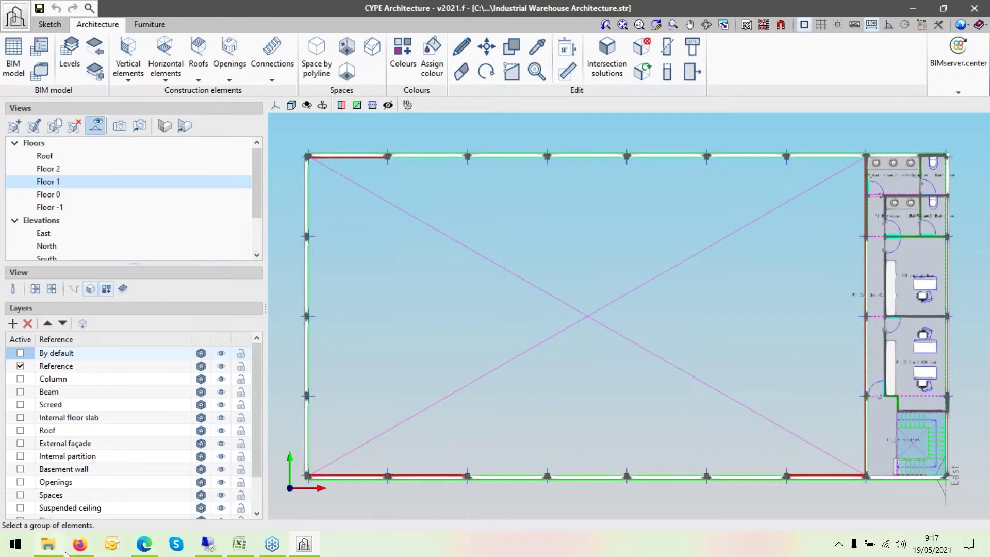
# Switch to the CYPE Architecture store page in Firefox and highlight the support e-mail address below the program information
pyautogui.click(78, 544)
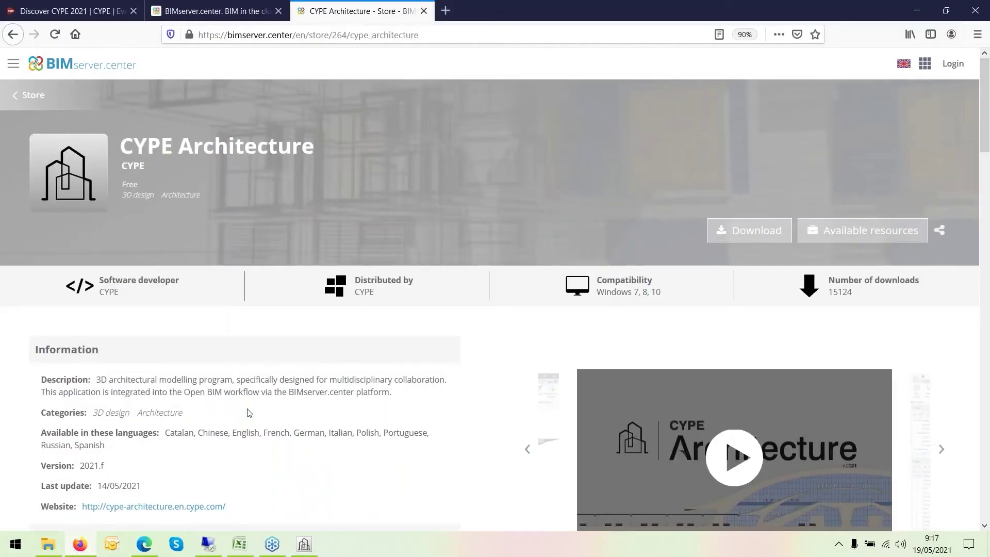
pyautogui.scroll(-1, 249, 413)
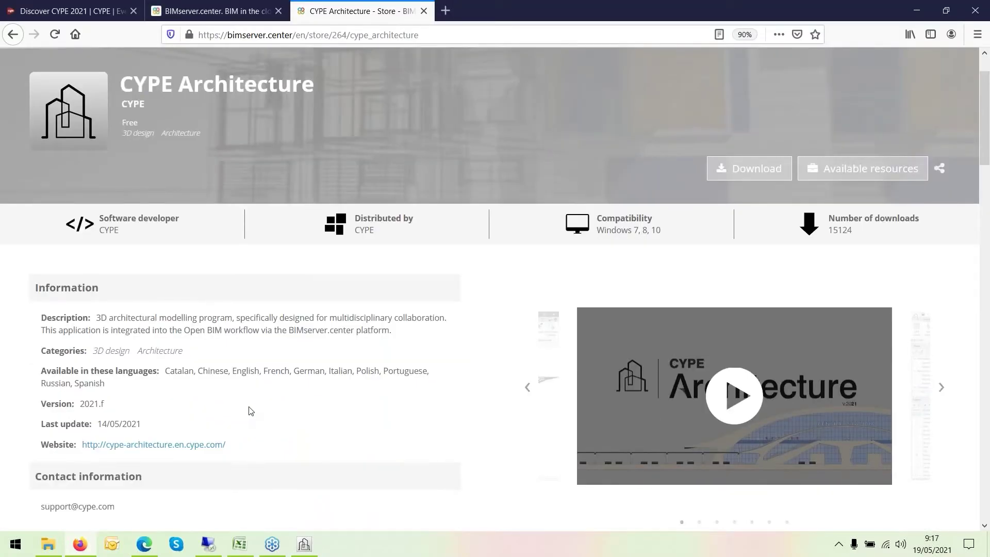
pyautogui.scroll(-1, 250, 411)
pyautogui.moveTo(41, 444); pyautogui.dragTo(117, 446)
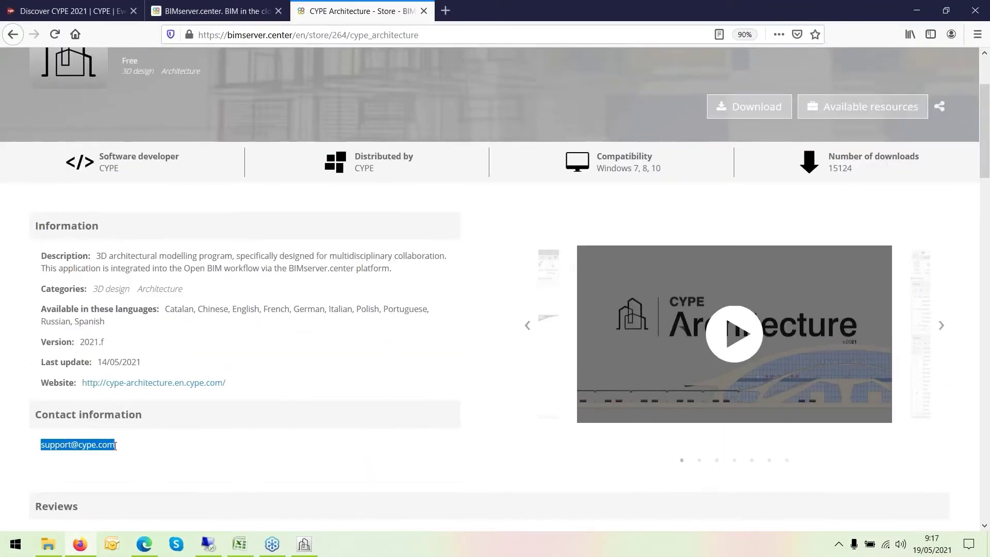
pyautogui.click(111, 454)
pyautogui.moveTo(41, 444); pyautogui.dragTo(115, 446)
pyautogui.scroll(2, 243, 474)
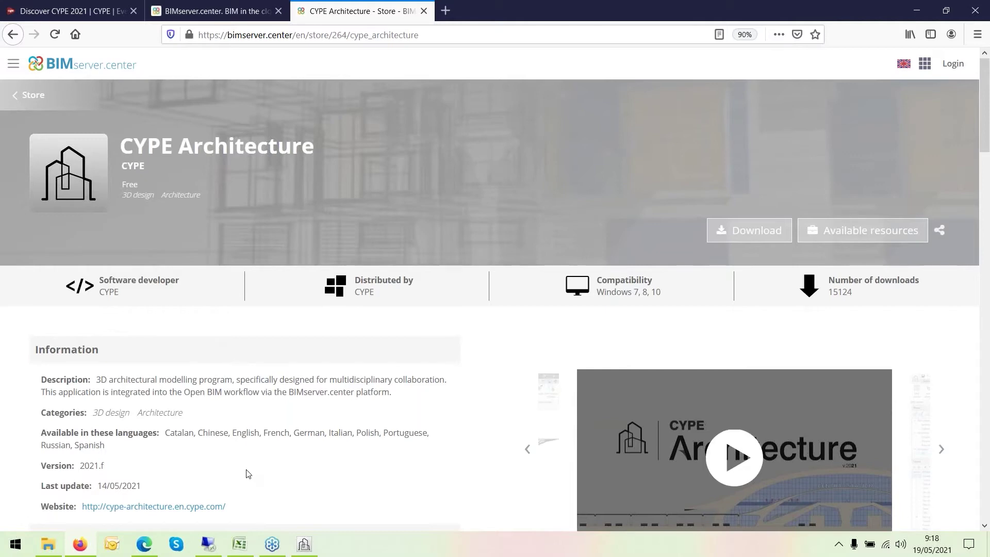
# Highlight the Contact information heading on the store page and go over the support e-mail address beneath it again
pyautogui.scroll(-2, 248, 474)
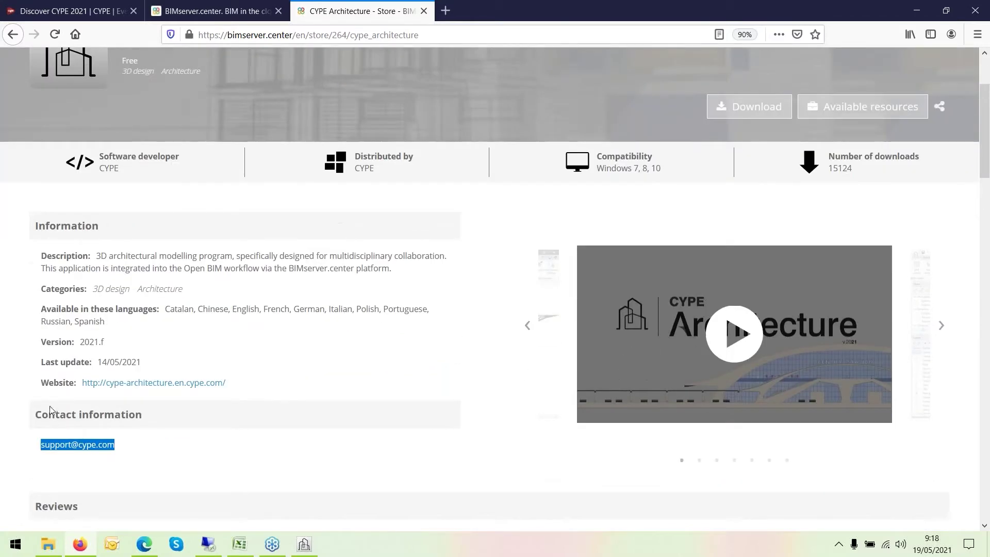
pyautogui.moveTo(42, 412); pyautogui.dragTo(161, 422)
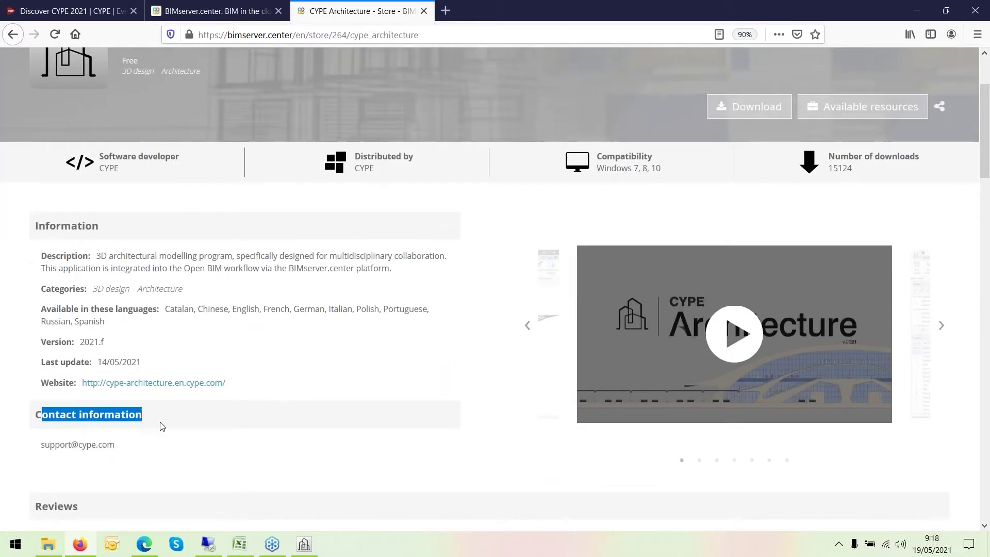
pyautogui.moveTo(42, 446); pyautogui.dragTo(117, 447)
pyautogui.click(44, 447)
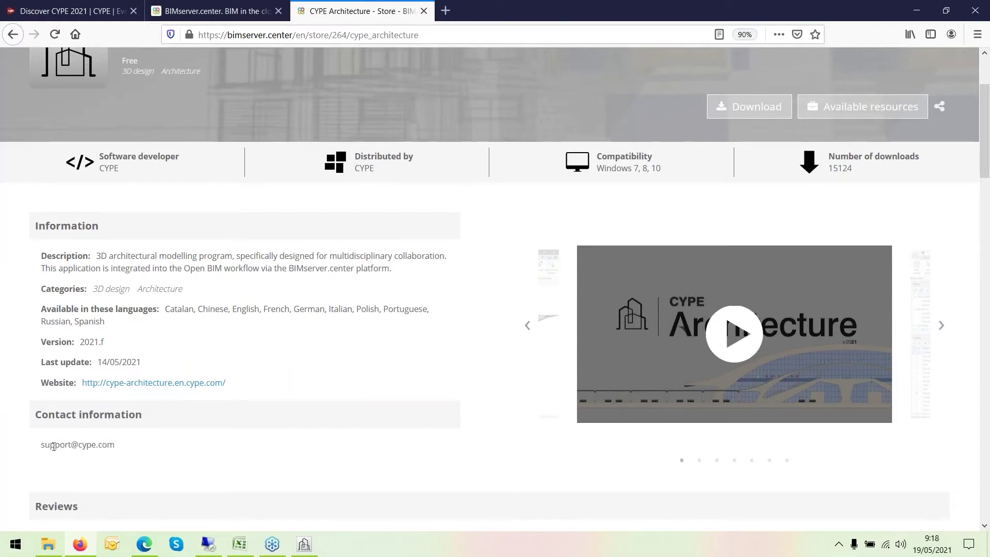
pyautogui.moveTo(44, 446); pyautogui.dragTo(126, 447)
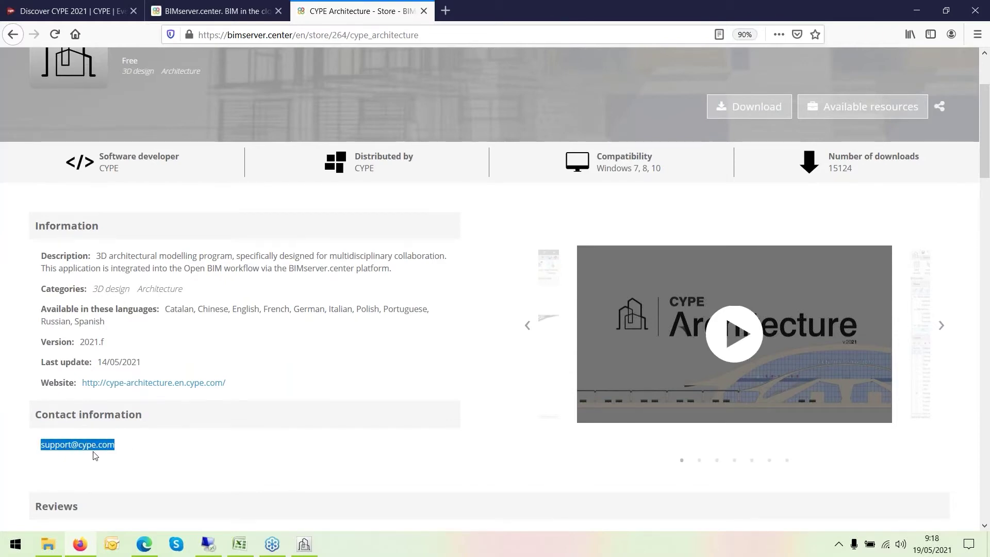
pyautogui.scroll(-1, 94, 456)
pyautogui.scroll(1, 62, 448)
pyautogui.click(43, 444)
pyautogui.moveTo(42, 444); pyautogui.dragTo(130, 446)
pyautogui.click(42, 445)
pyautogui.moveTo(41, 444); pyautogui.dragTo(132, 447)
pyautogui.scroll(1, 111, 446)
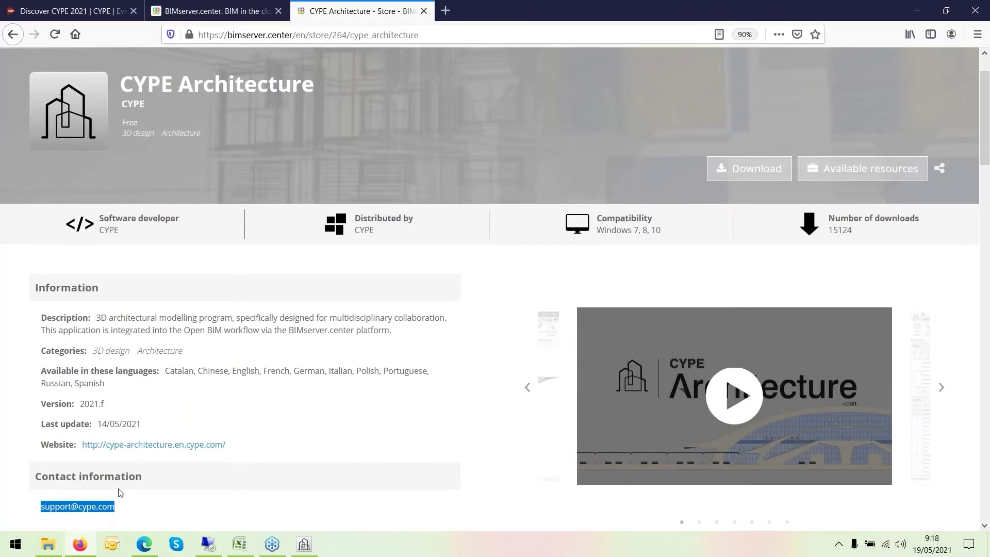
pyautogui.click(42, 506)
pyautogui.moveTo(41, 505); pyautogui.dragTo(140, 499)
# Minimise the browser and CYPE Architecture, and launch the English version of CYPELUX from the desktop
pyautogui.click(920, 14)
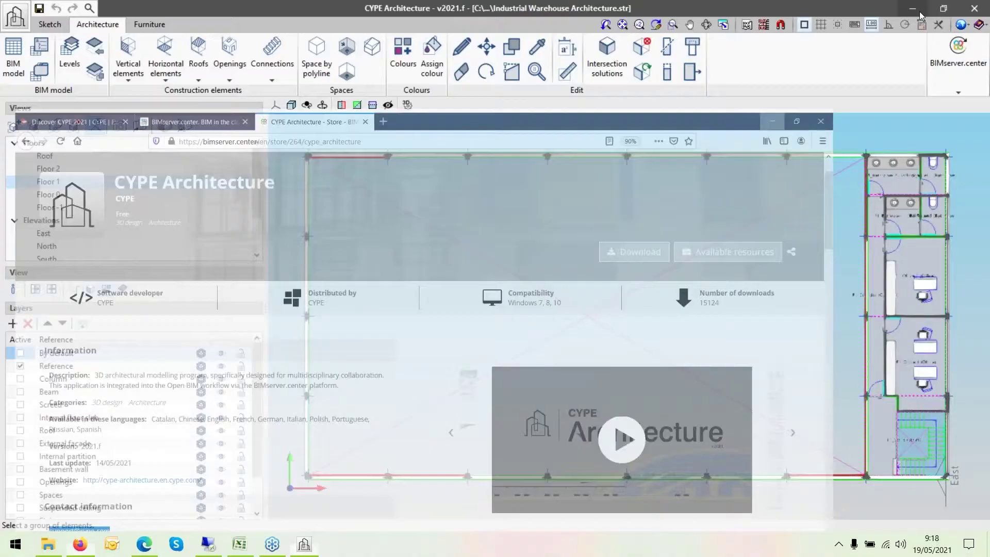
pyautogui.click(920, 11)
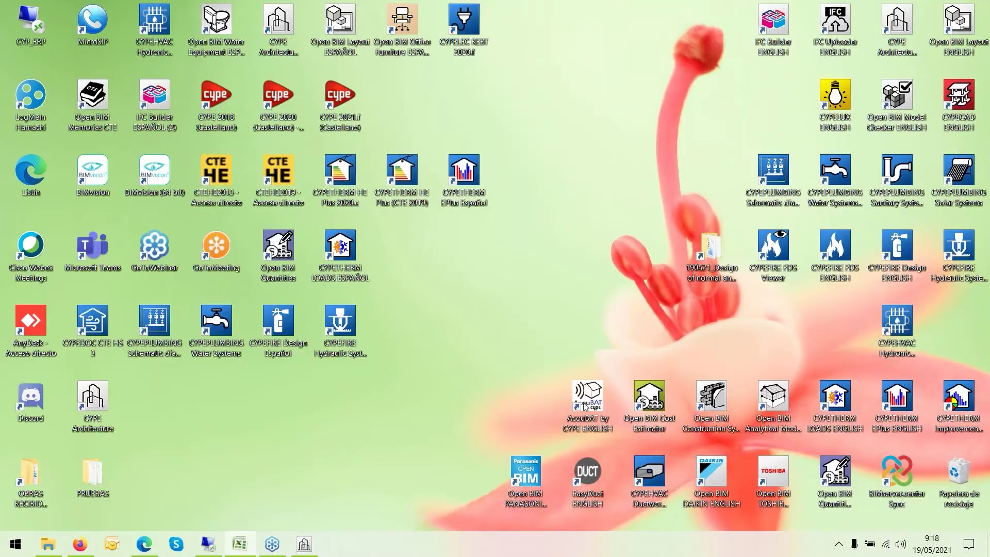
pyautogui.doubleClick(840, 110)
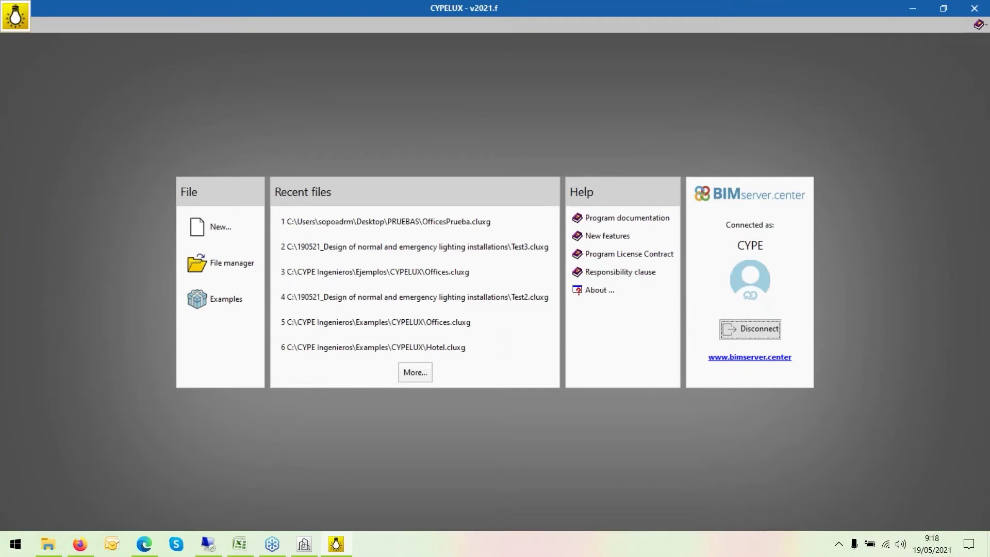
# Read the CYPELUX program description in its About information and close it
pyautogui.click(590, 290)
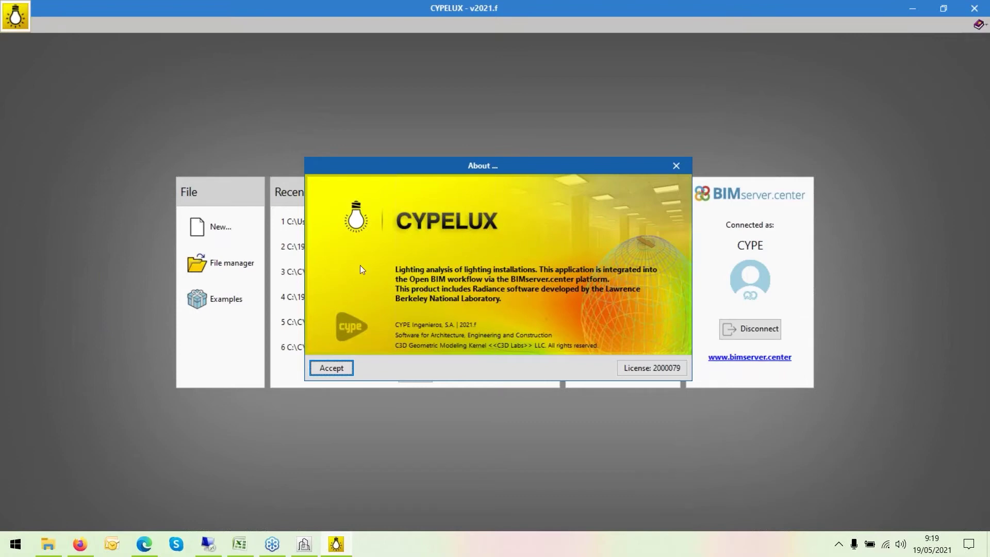
pyautogui.click(333, 368)
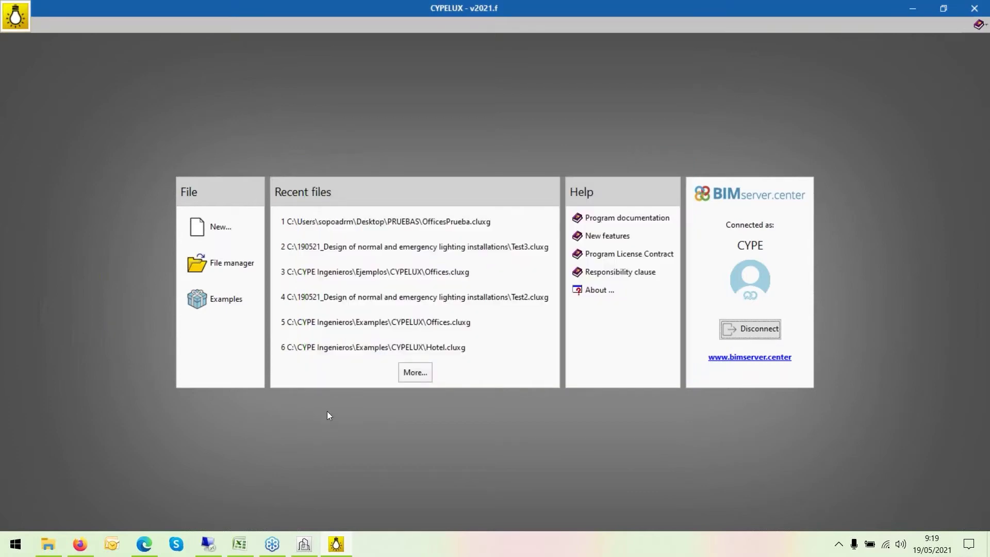
pyautogui.click(222, 306)
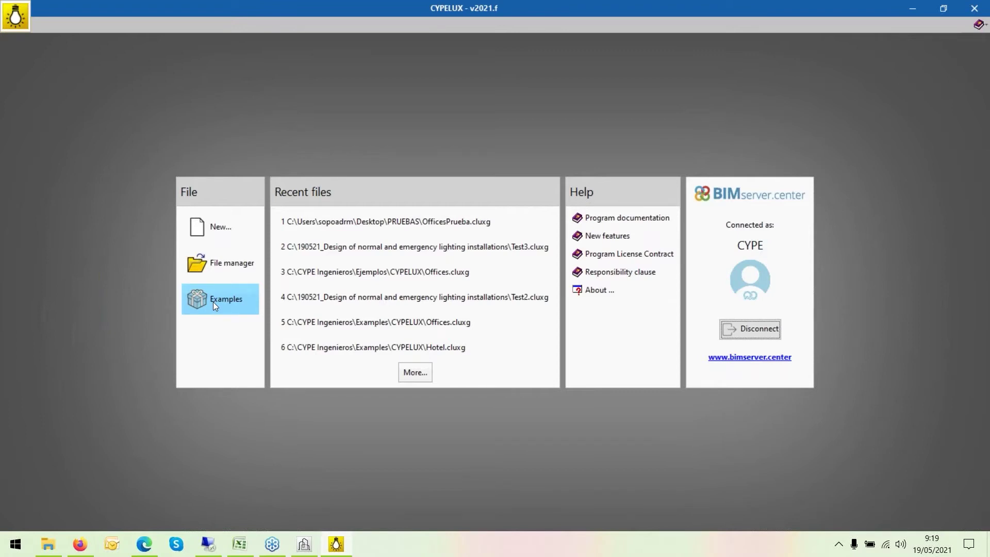
# Create a new job named Industrial Warehouse Lighting in the desktop's 190521_Design of normal and emergency lighting installations folder
pyautogui.click(213, 227)
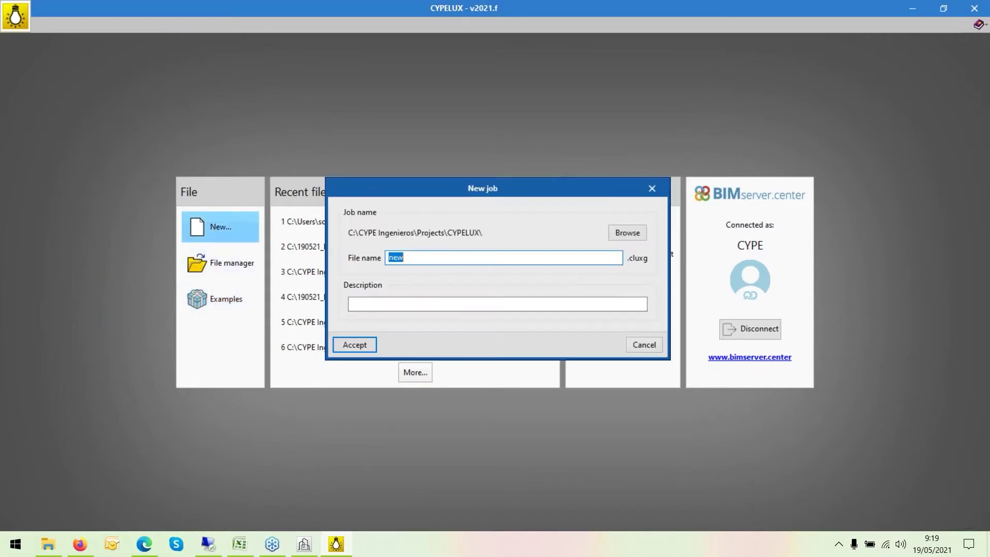
pyautogui.click(626, 233)
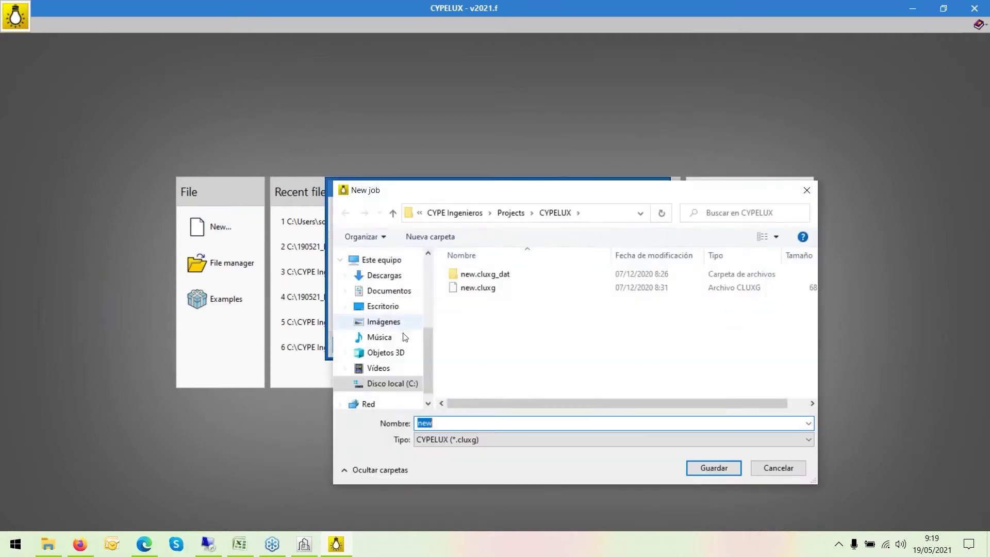
pyautogui.click(386, 309)
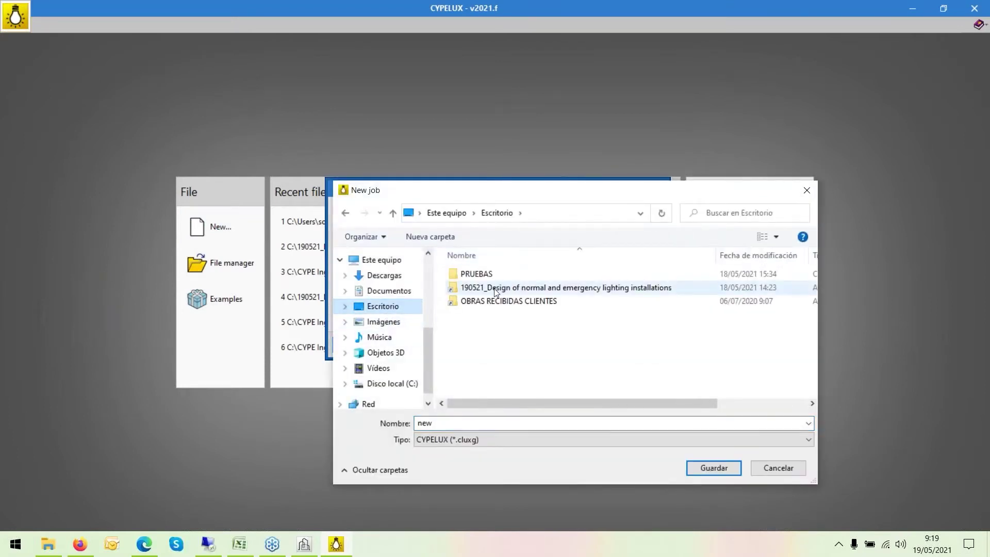
pyautogui.doubleClick(494, 289)
pyautogui.click(449, 421)
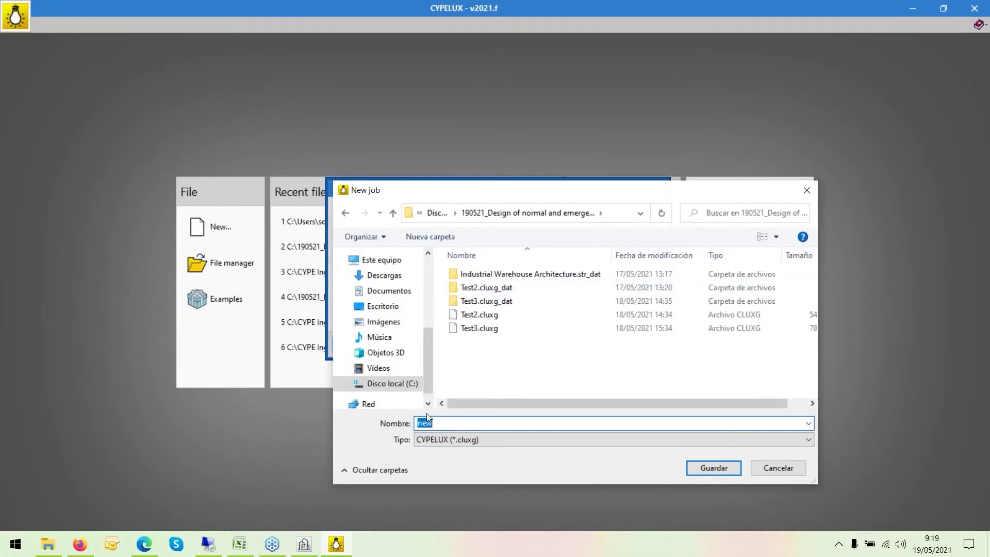
pyautogui.write('Indu')
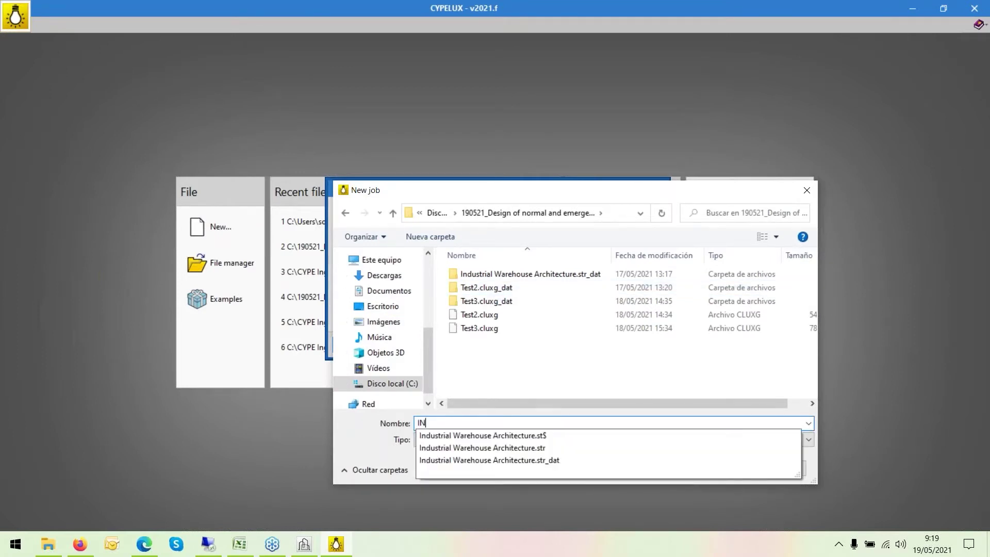
pyautogui.write('strial Warehouse li')
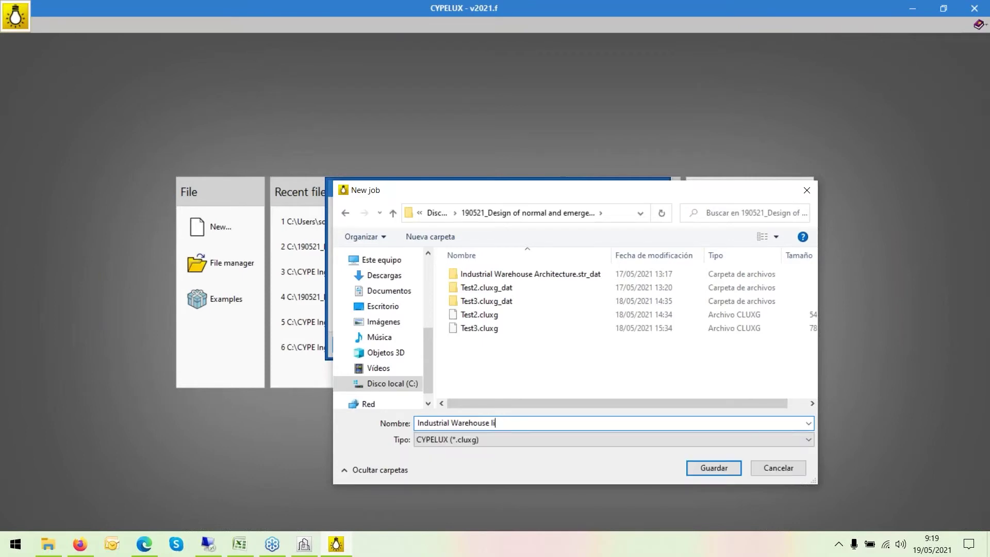
pyautogui.write('ghting')
pyautogui.click(703, 463)
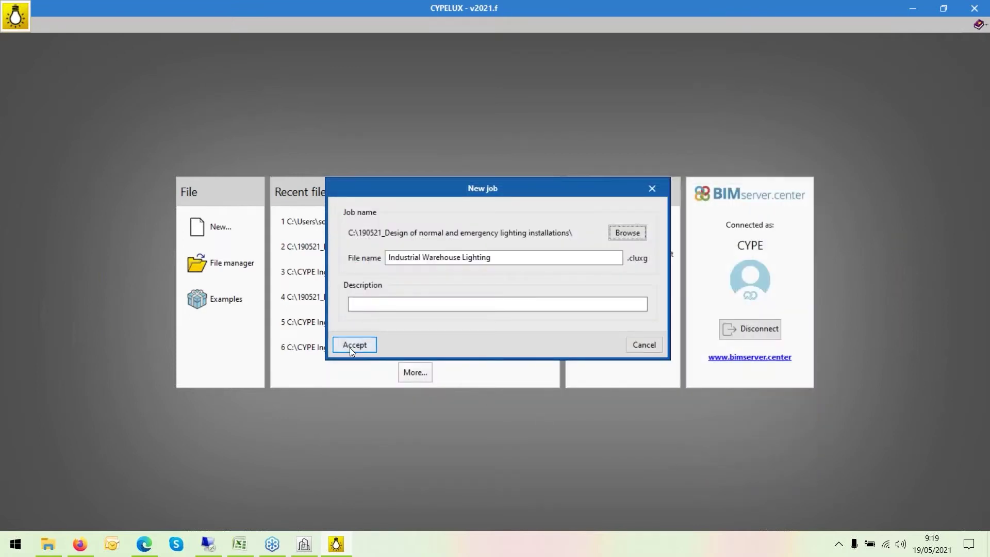
pyautogui.click(352, 345)
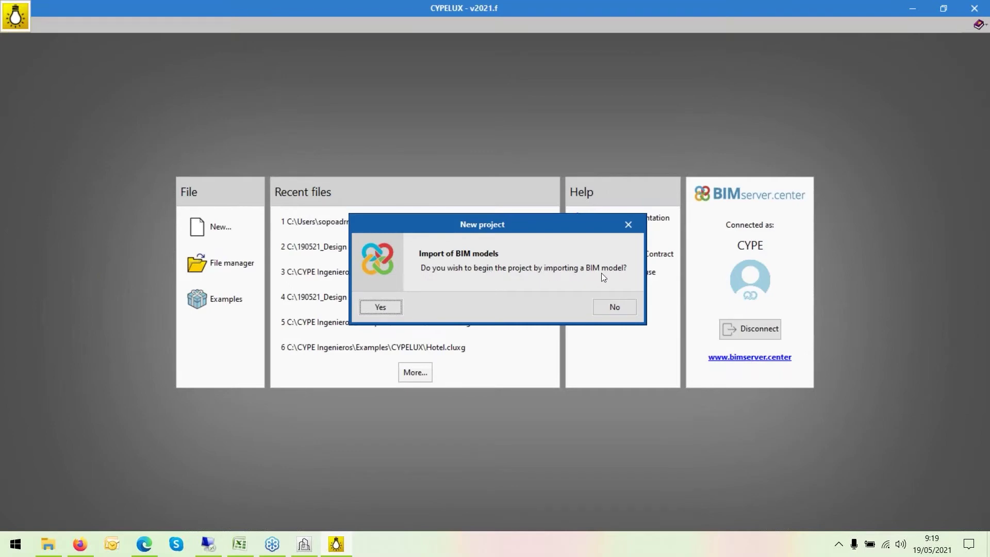
# Start the job from a BIM model by linking it to the BIMserver.center project 190521_Design of normal and emergency lighting installations
pyautogui.click(383, 308)
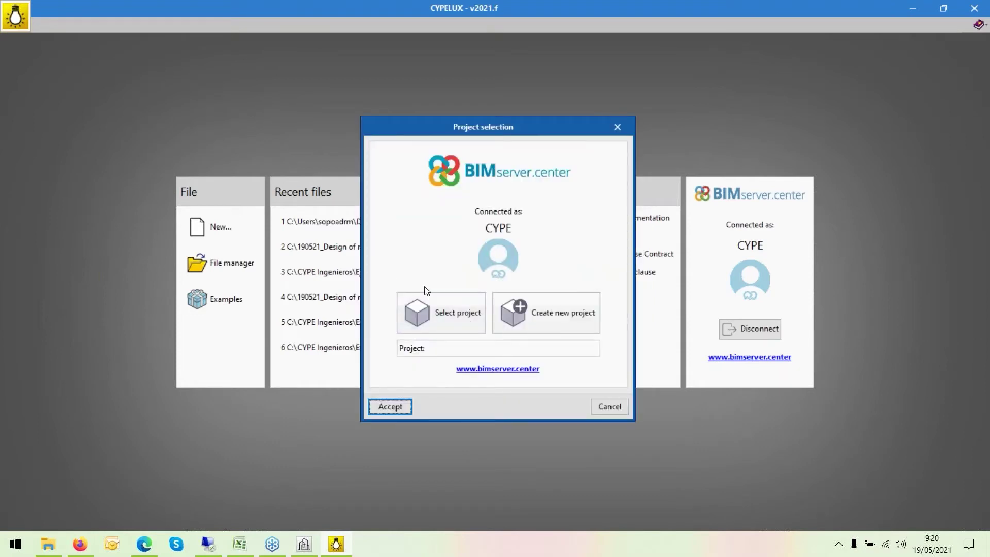
pyautogui.click(444, 313)
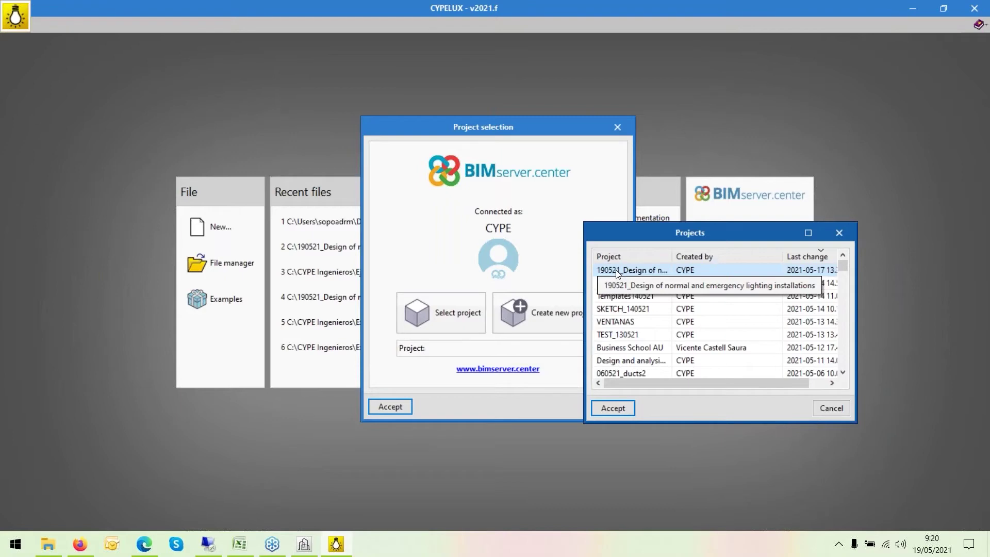
pyautogui.doubleClick(616, 270)
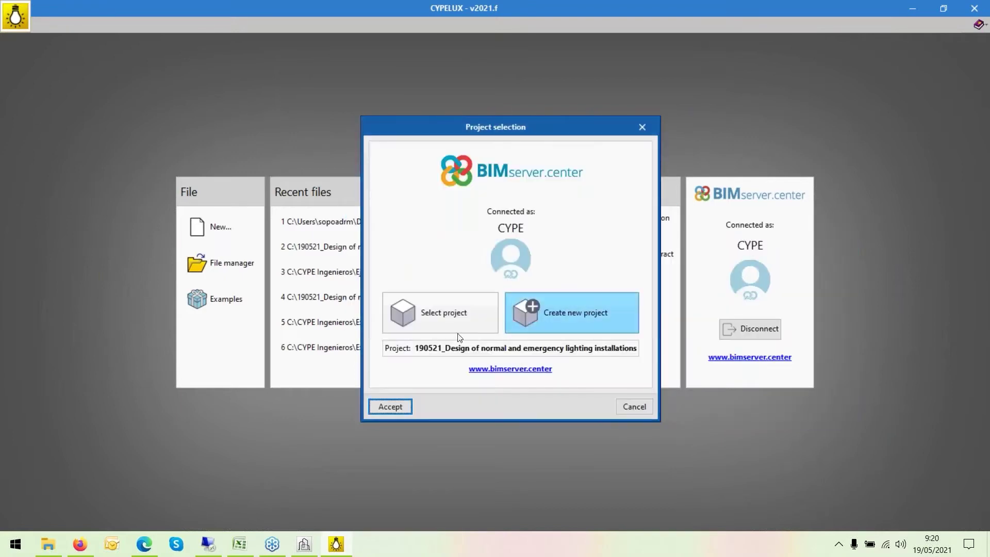
pyautogui.click(395, 413)
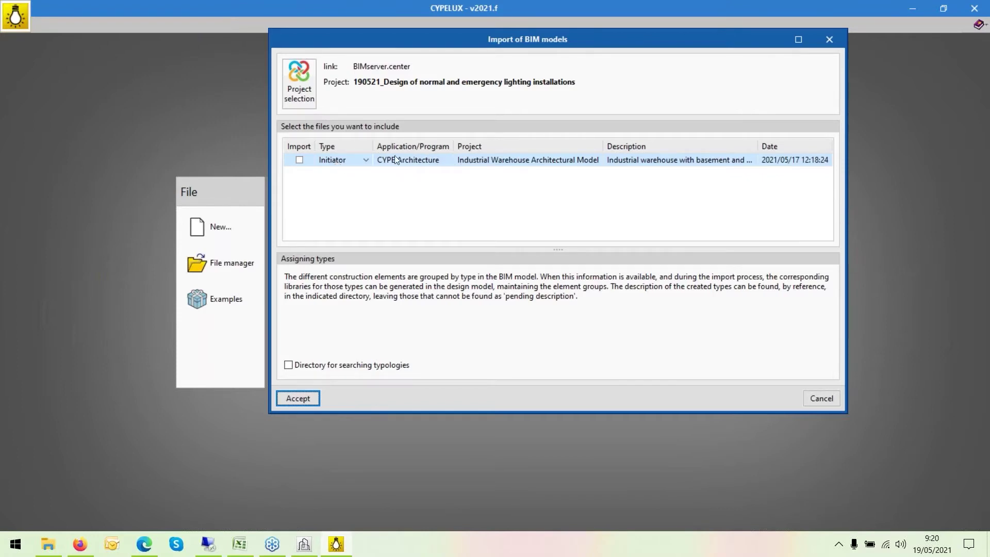
# Import the Industrial Warehouse Architectural Model with all its floors and space types, and accept the import results
pyautogui.click(299, 160)
pyautogui.click(303, 398)
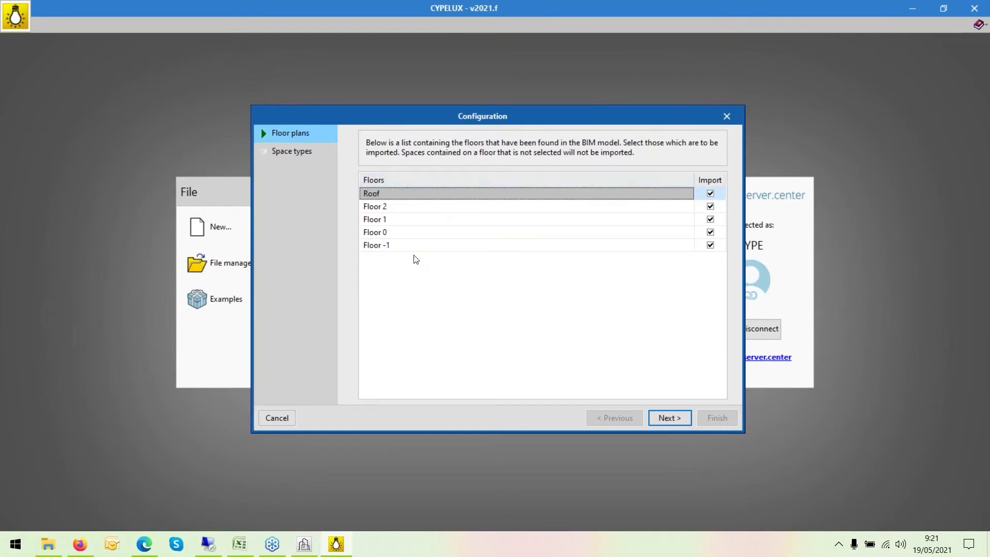
pyautogui.click(668, 418)
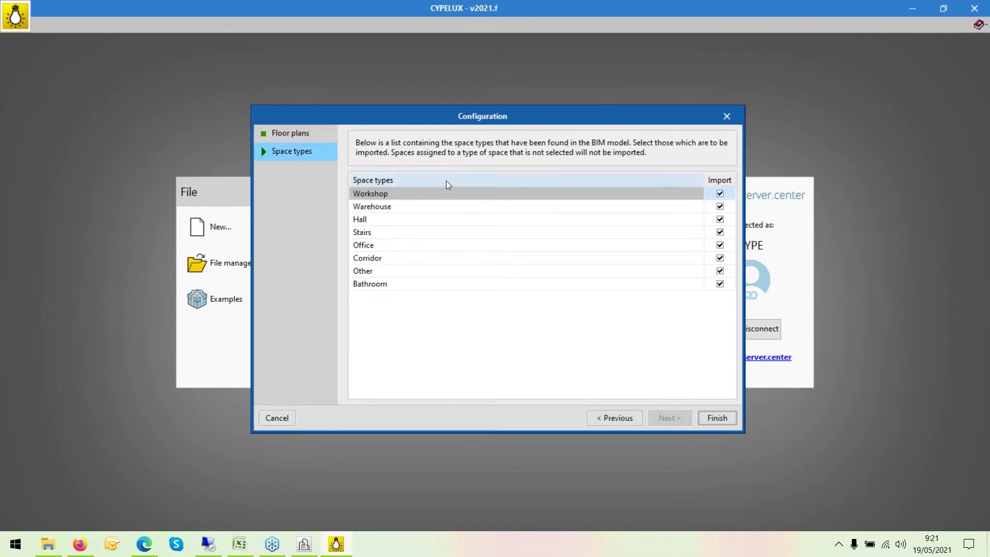
pyautogui.click(716, 419)
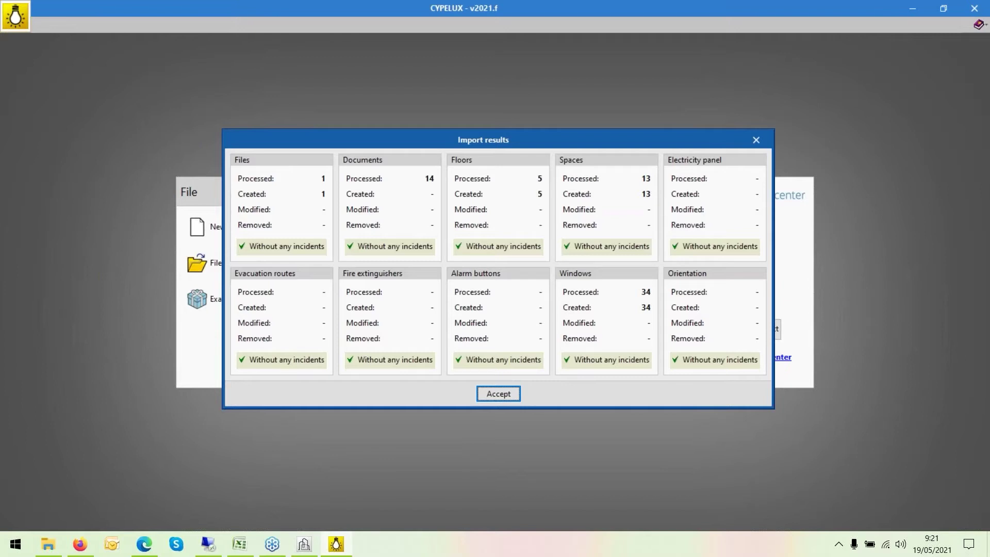
pyautogui.click(498, 394)
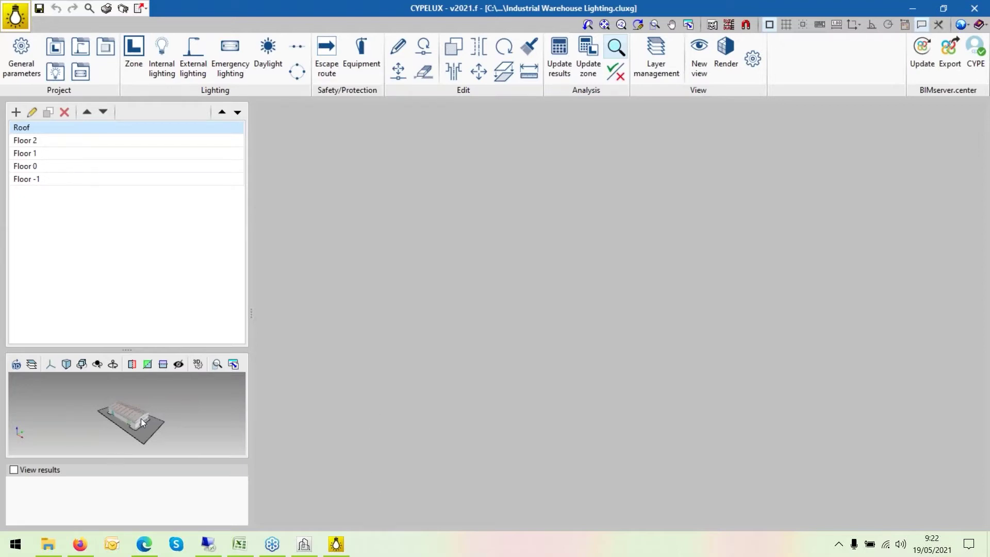
# Inspect the imported warehouse in the 3D preview and view the list of its BIM model elements
pyautogui.scroll(2, 117, 416)
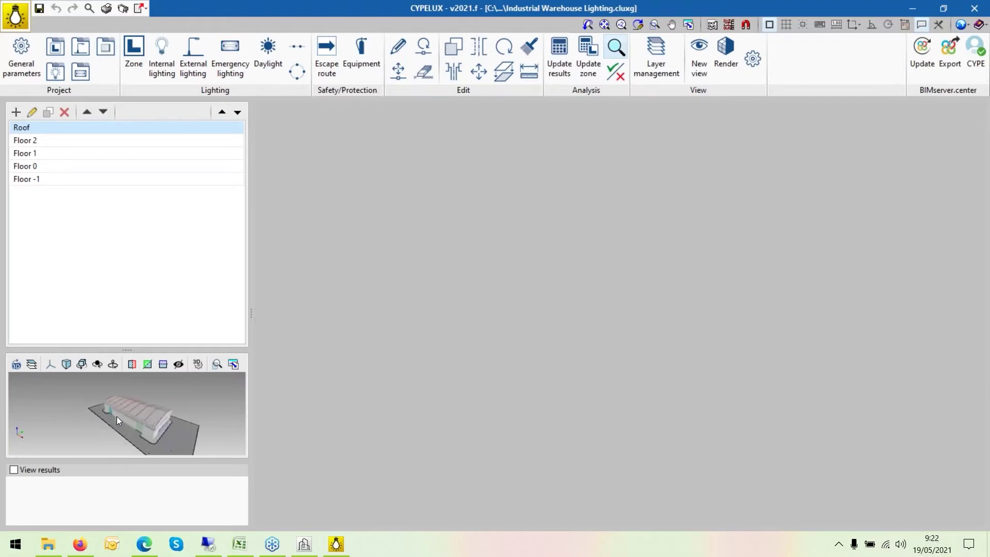
pyautogui.scroll(2, 117, 416)
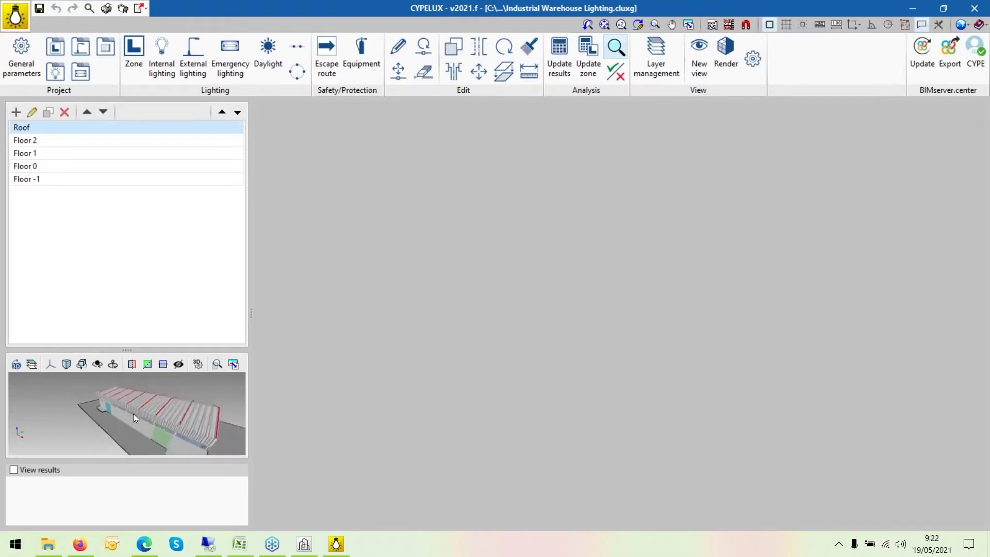
pyautogui.scroll(-1, 133, 413)
pyautogui.scroll(2, 133, 413)
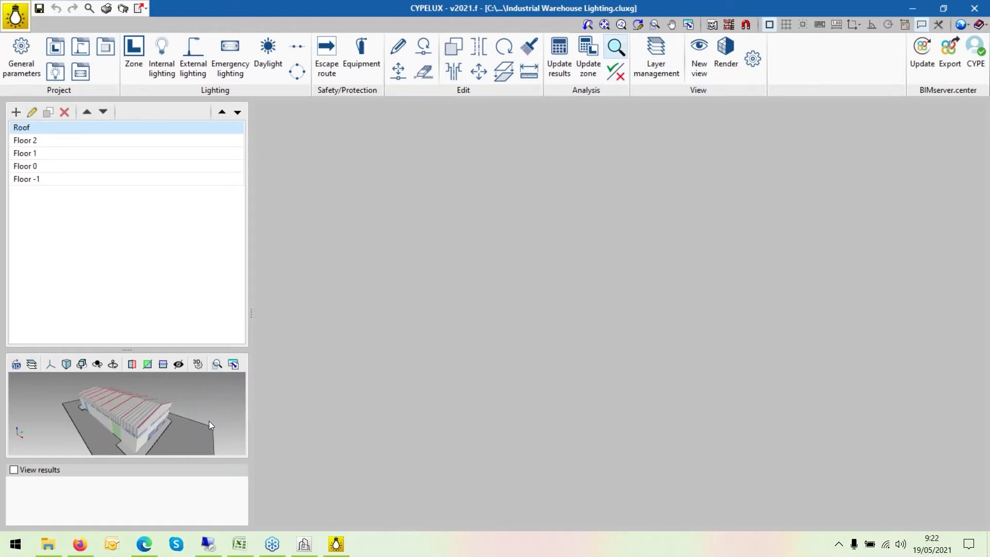
pyautogui.click(27, 366)
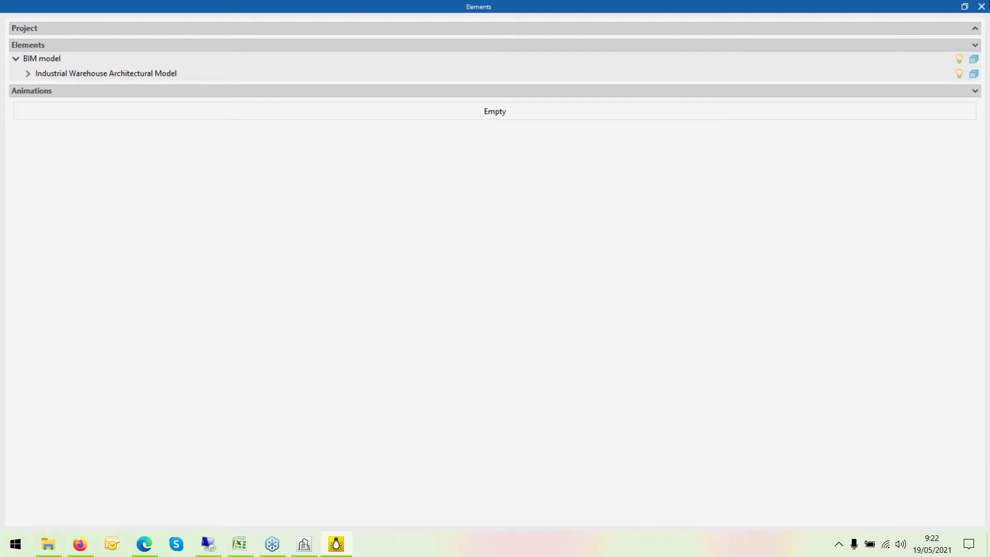
pyautogui.click(980, 6)
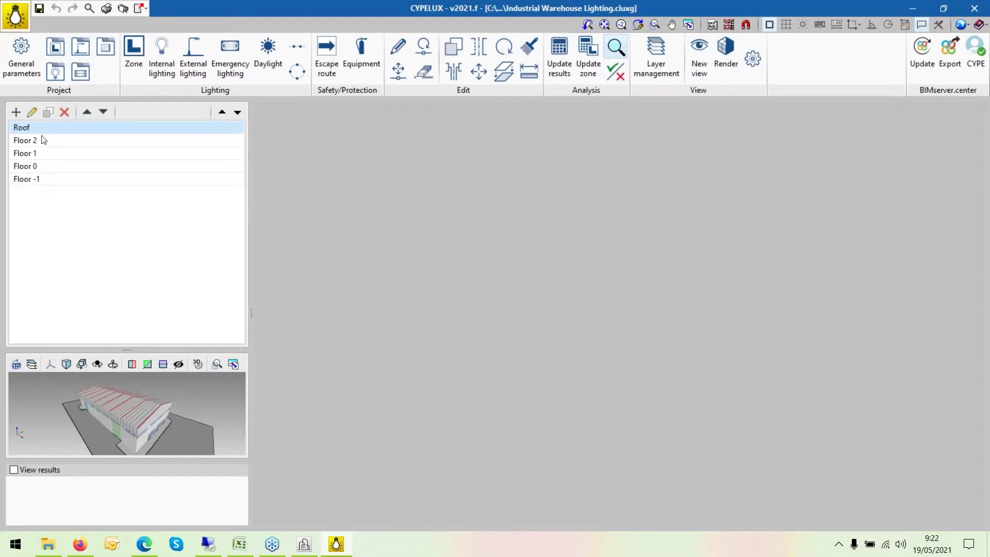
# Look through the imported floor plans from Floor -1 up to Roof and return to Floor 0
pyautogui.click(38, 179)
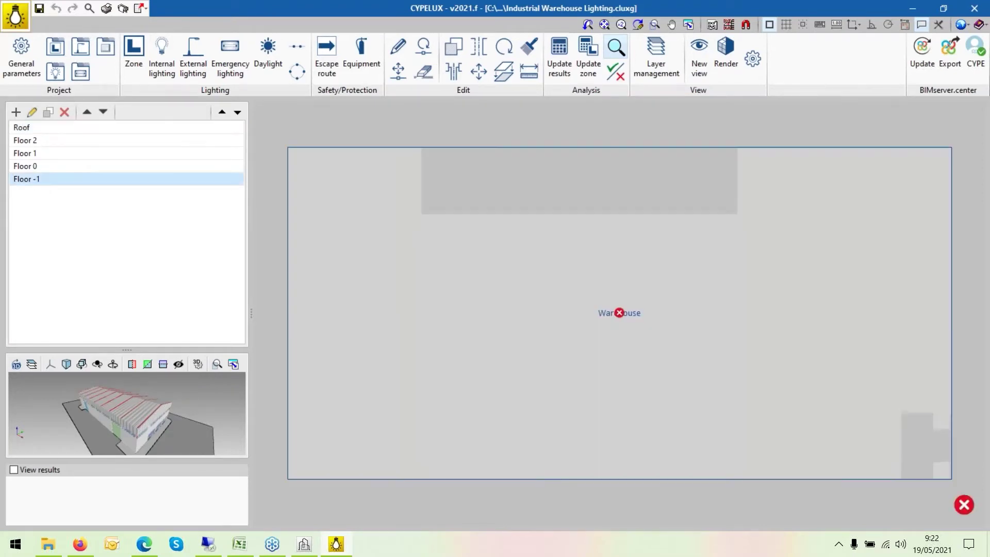
pyautogui.click(37, 167)
pyautogui.click(40, 154)
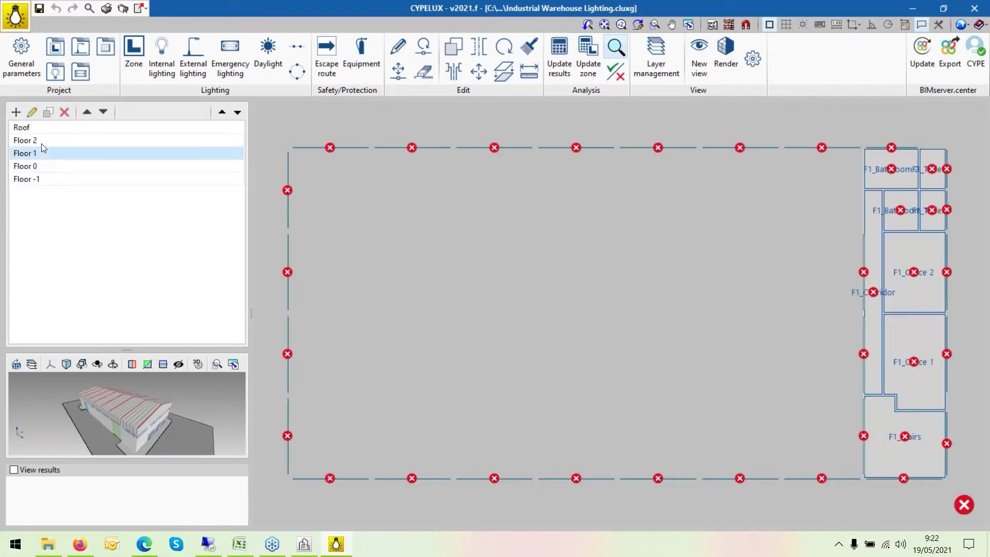
pyautogui.click(42, 140)
pyautogui.click(43, 128)
pyautogui.click(57, 166)
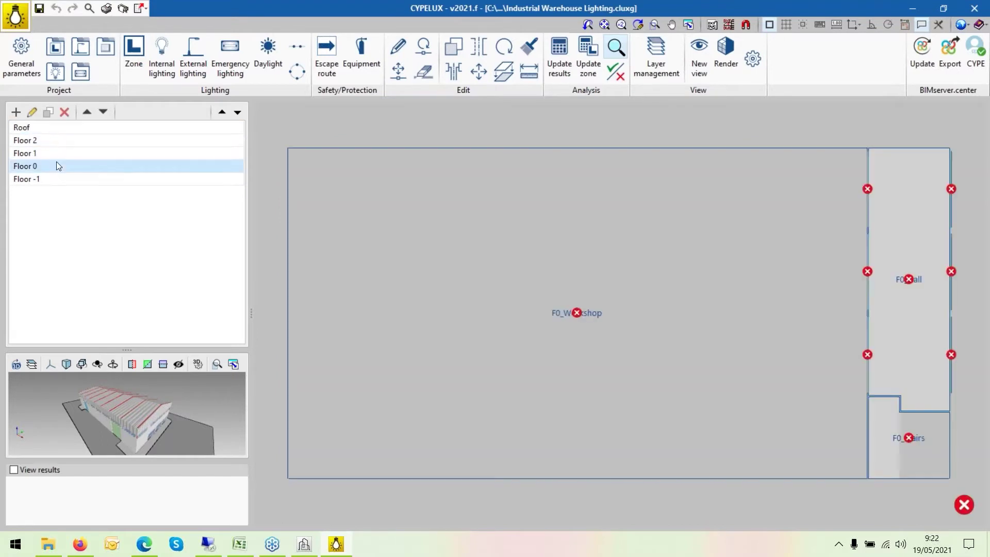
# Go over the Floor -1, Floor 0 and Floor 1 plans again, view Floor 1's reference, and return to the Floor -1 plan
pyautogui.click(37, 182)
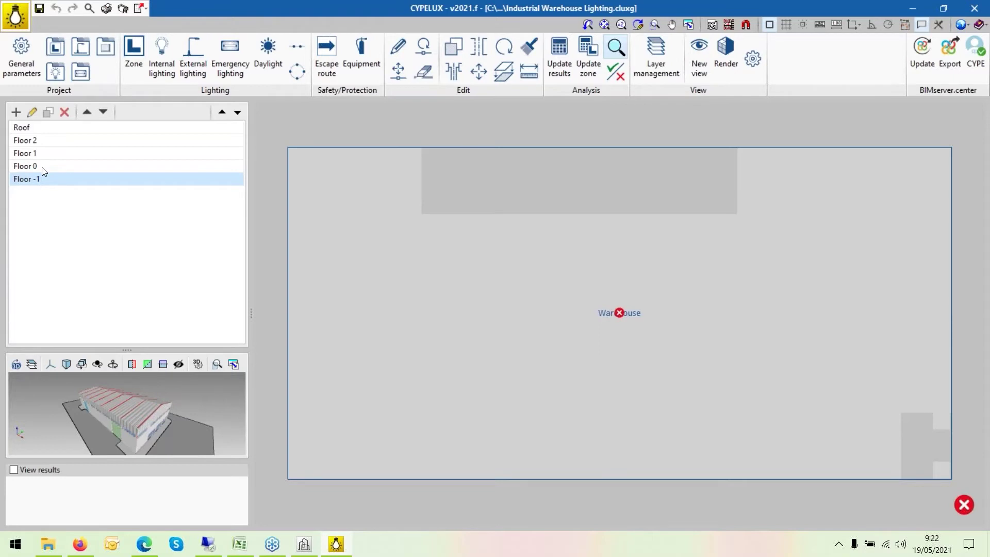
pyautogui.click(42, 167)
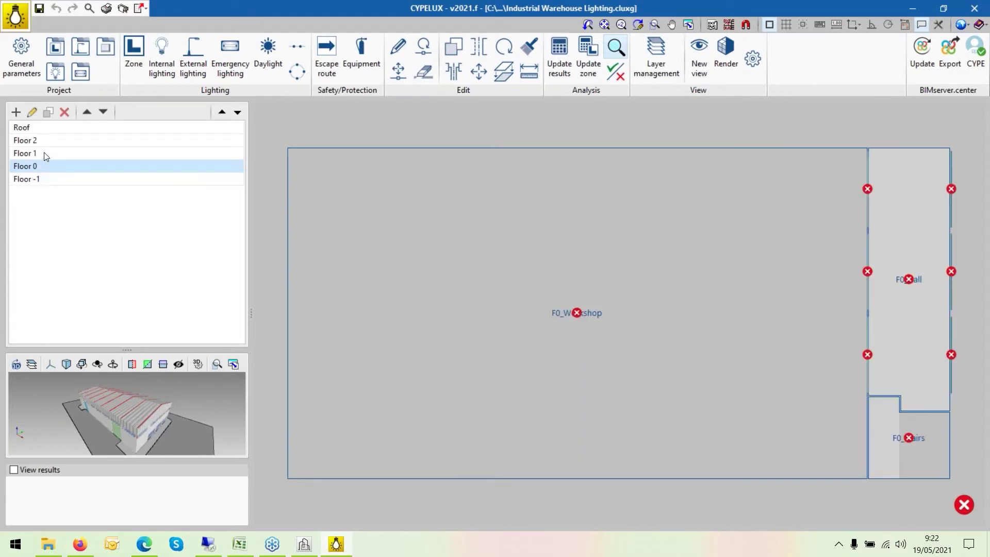
pyautogui.click(45, 155)
pyautogui.click(32, 112)
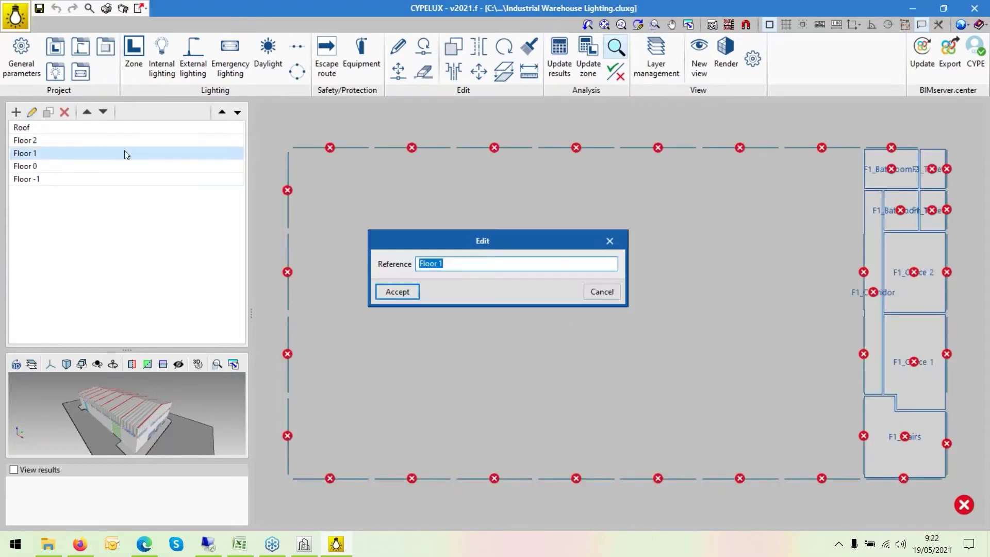
pyautogui.click(604, 297)
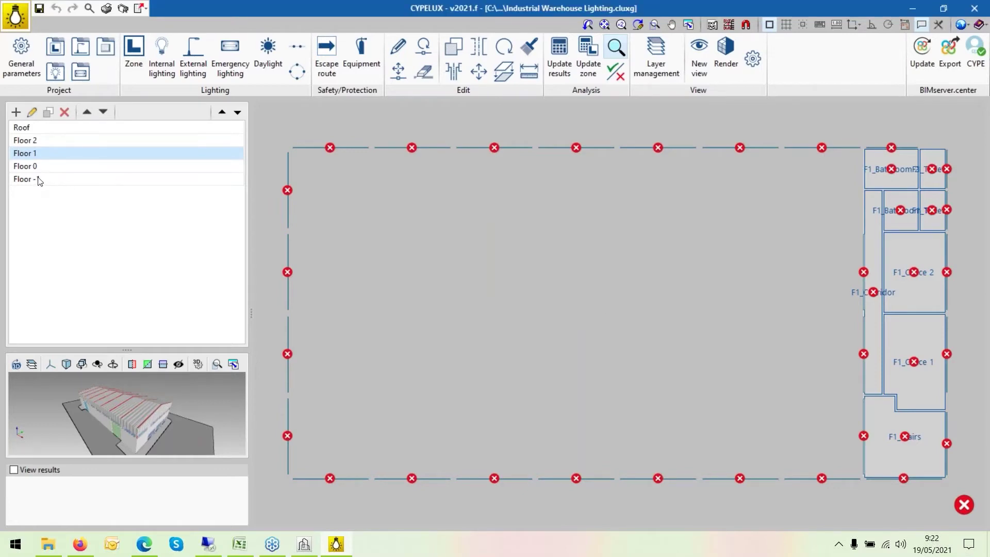
pyautogui.click(38, 178)
pyautogui.click(43, 166)
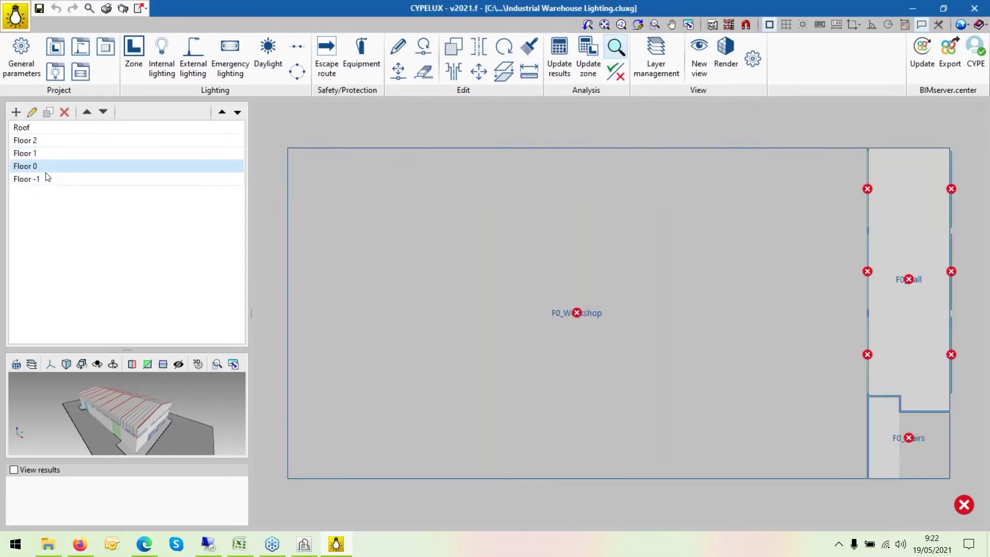
pyautogui.click(46, 179)
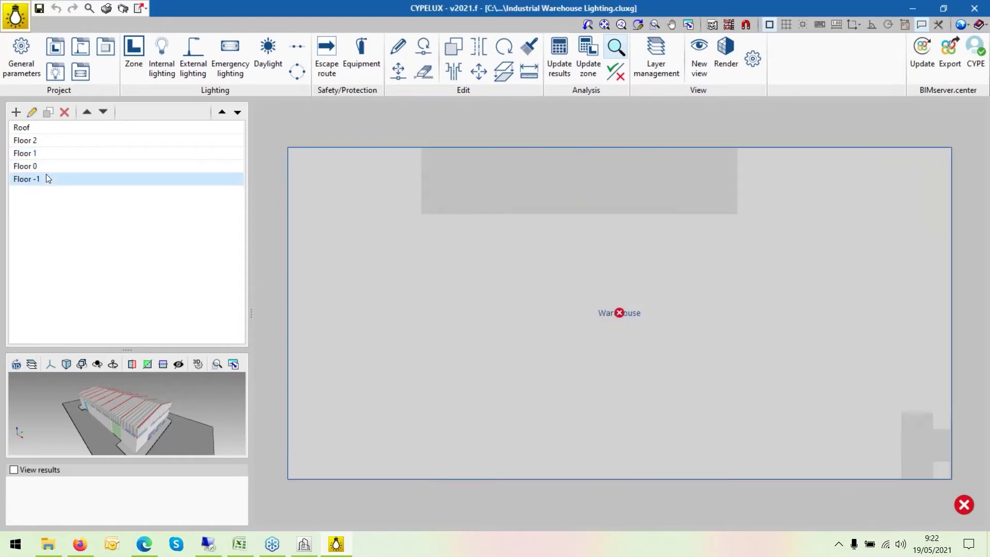
# Open the project's power settings within the general parameters and place the two dialogs so they do not overlap
pyautogui.click(23, 65)
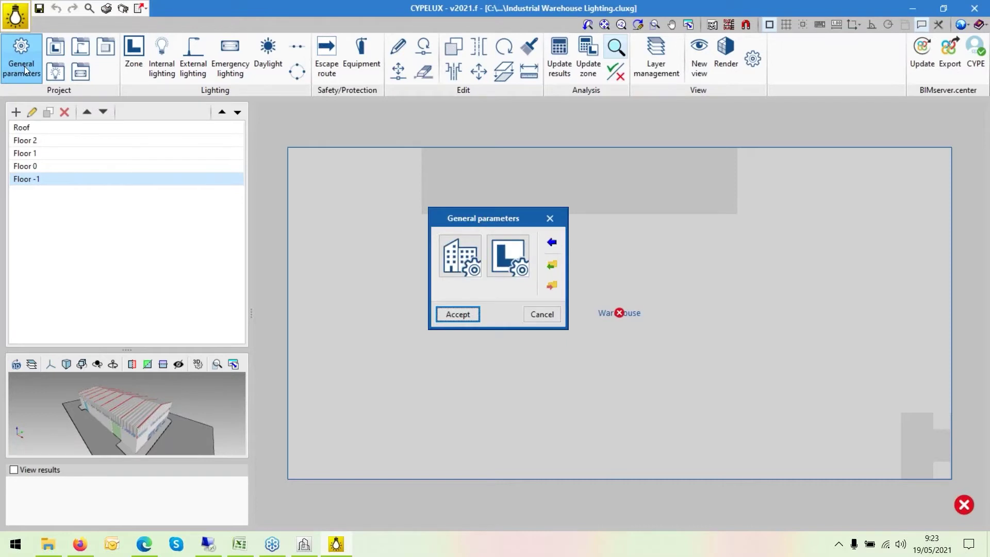
pyautogui.moveTo(466, 224); pyautogui.dragTo(519, 212)
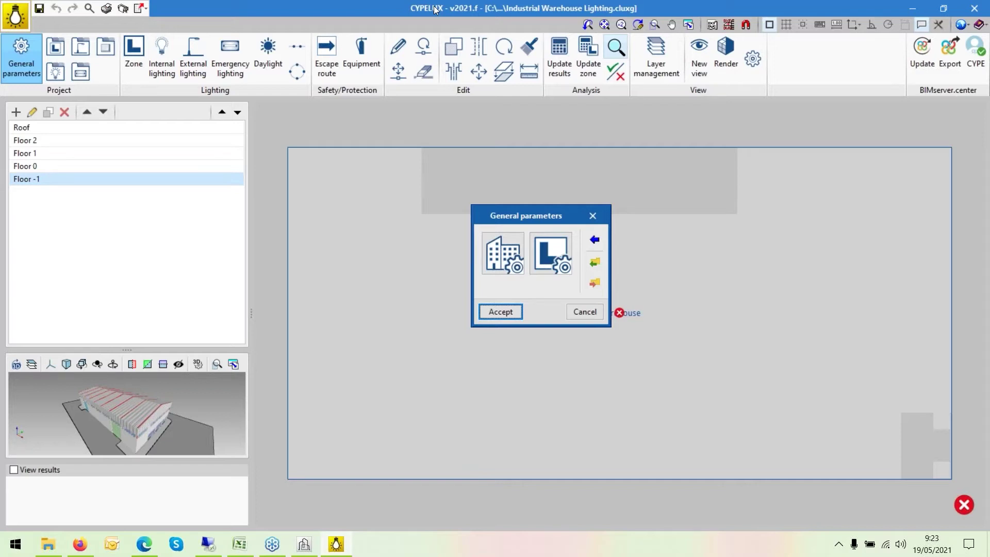
pyautogui.click(509, 251)
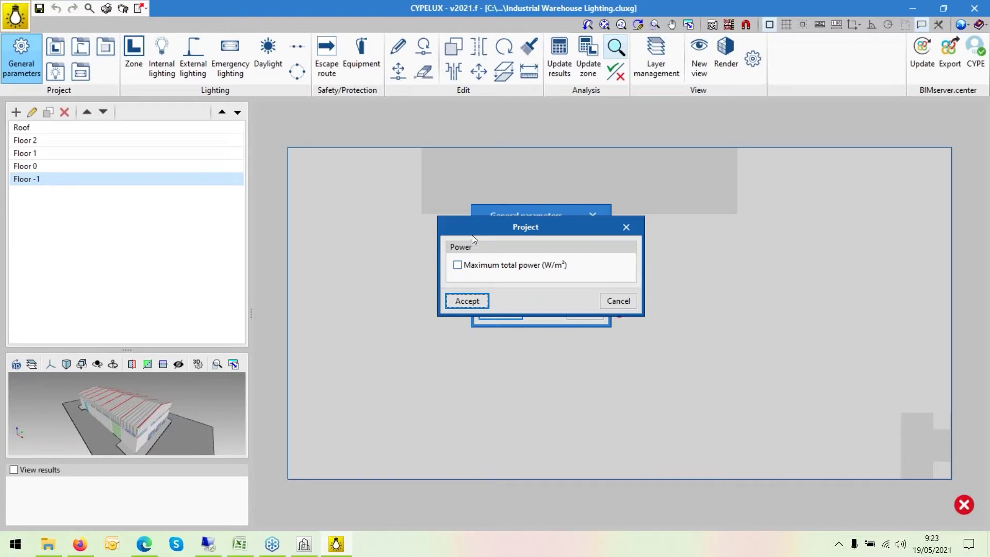
pyautogui.moveTo(472, 235); pyautogui.dragTo(468, 355)
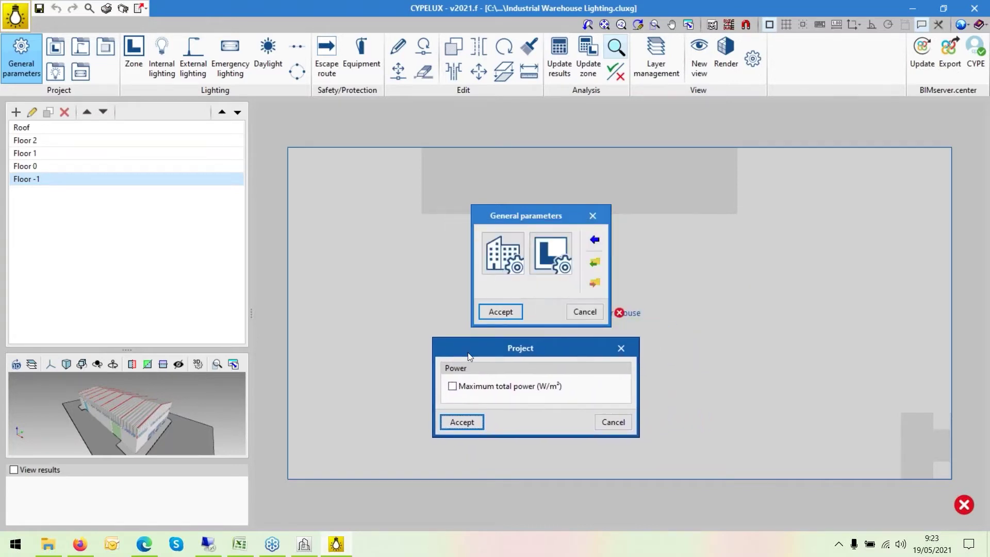
# Try out the project's maximum total power limit (W/m²), switch it off again and accept the Project settings
pyautogui.click(452, 386)
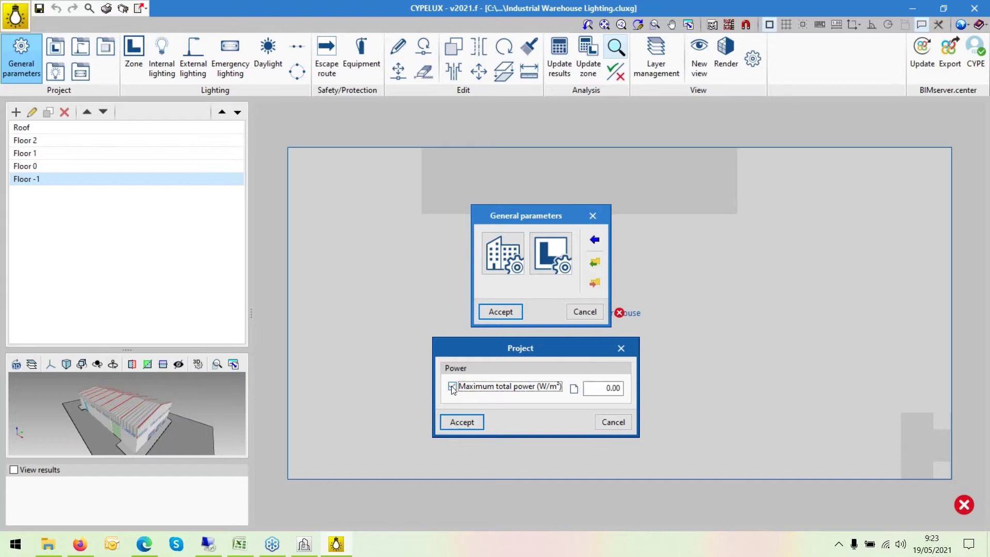
pyautogui.click(452, 386)
pyautogui.click(452, 387)
pyautogui.click(608, 388)
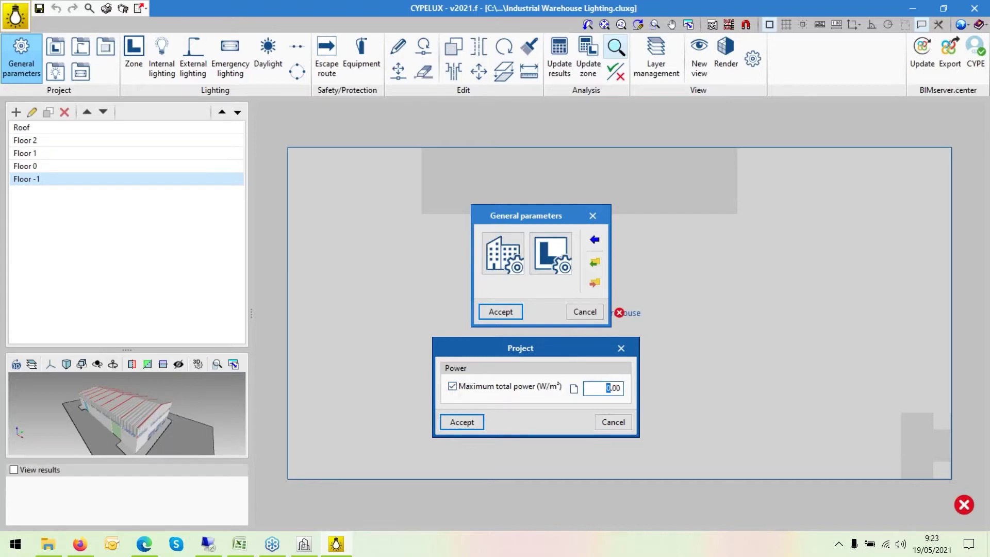
pyautogui.doubleClick(608, 387)
pyautogui.click(453, 386)
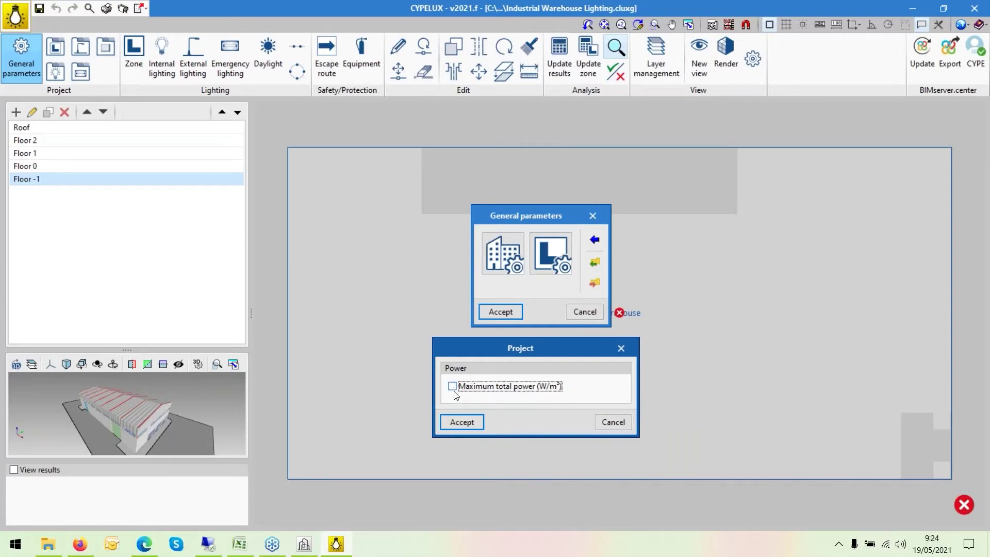
pyautogui.click(462, 422)
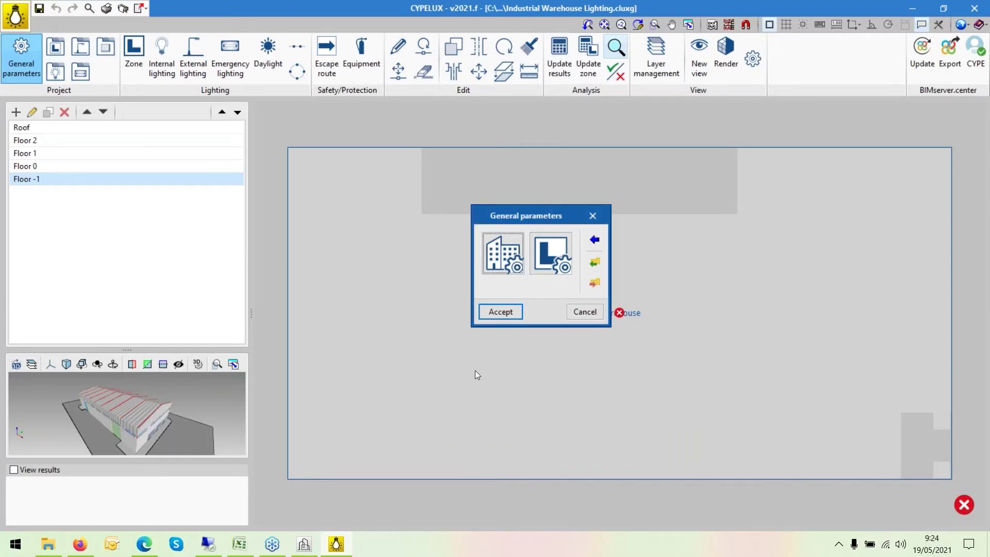
# Add a zone check in the general parameters' zone settings with the reference OfficeNormalLighting_SingaporeCodexxx
pyautogui.click(552, 253)
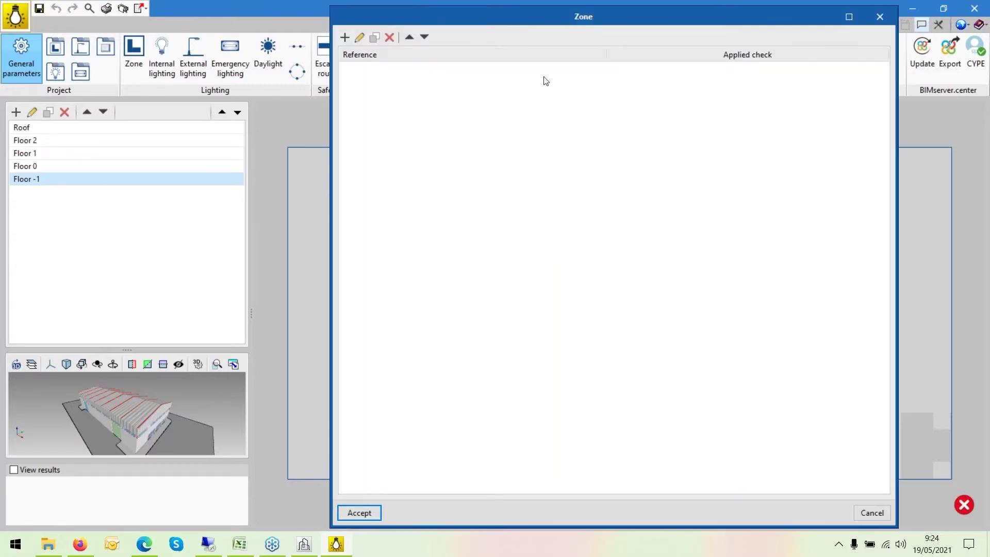
pyautogui.moveTo(552, 22); pyautogui.dragTo(518, 25)
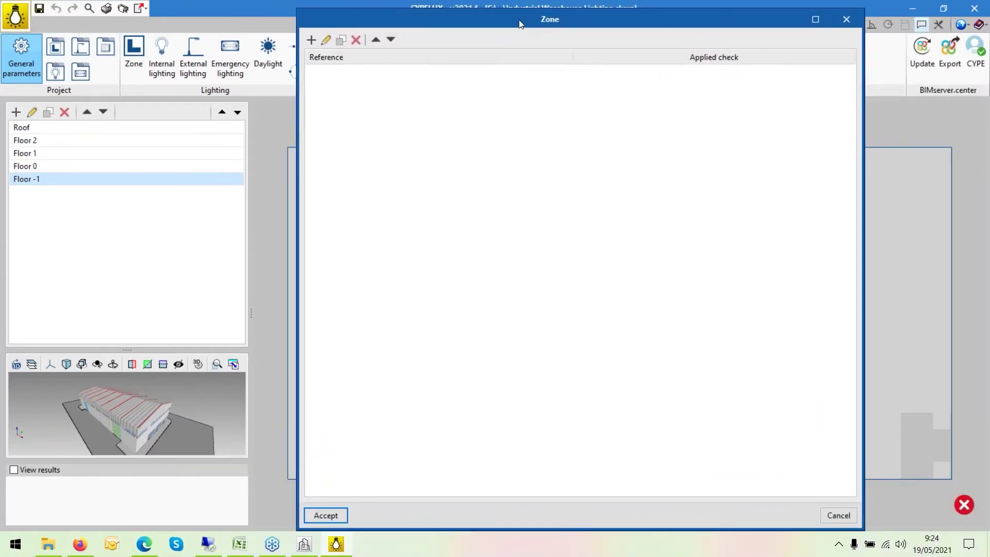
pyautogui.click(311, 40)
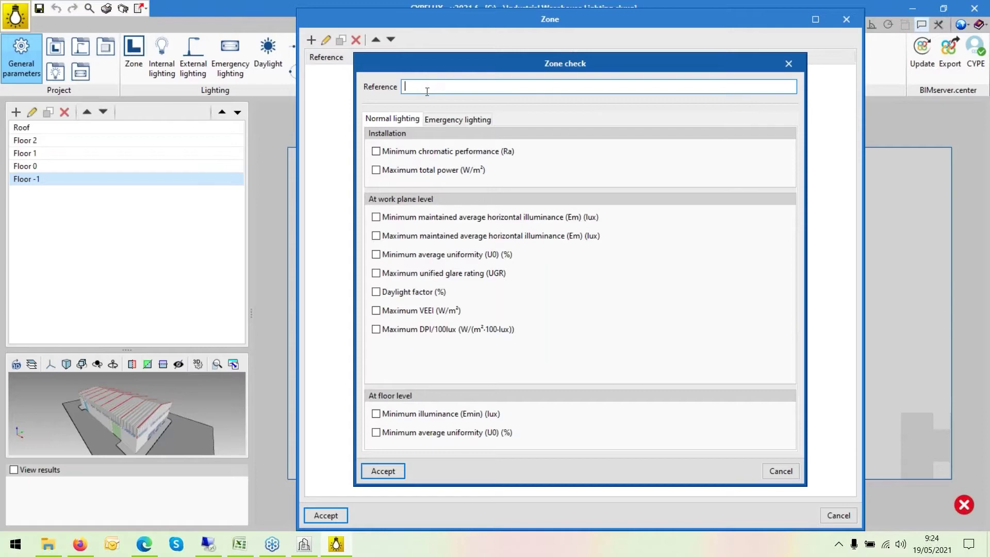
pyautogui.write('OfficeNormalLighting_SinporeCo')
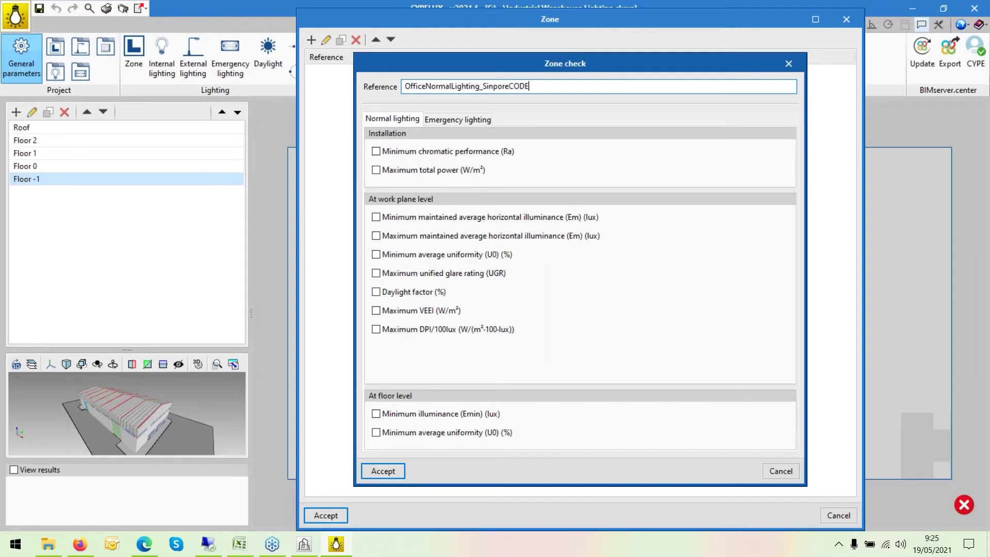
pyautogui.write('de.x')
pyautogui.press('BackSpace')
pyautogui.press('BackSpace')
pyautogui.write('xxx')
pyautogui.click(493, 86)
pyautogui.write('ga')
pyautogui.click(565, 85)
# Enable the zone check's minimum chromatic performance (Ra) at 5 and maximum total power at 50 W/m² for normal lighting
pyautogui.click(380, 153)
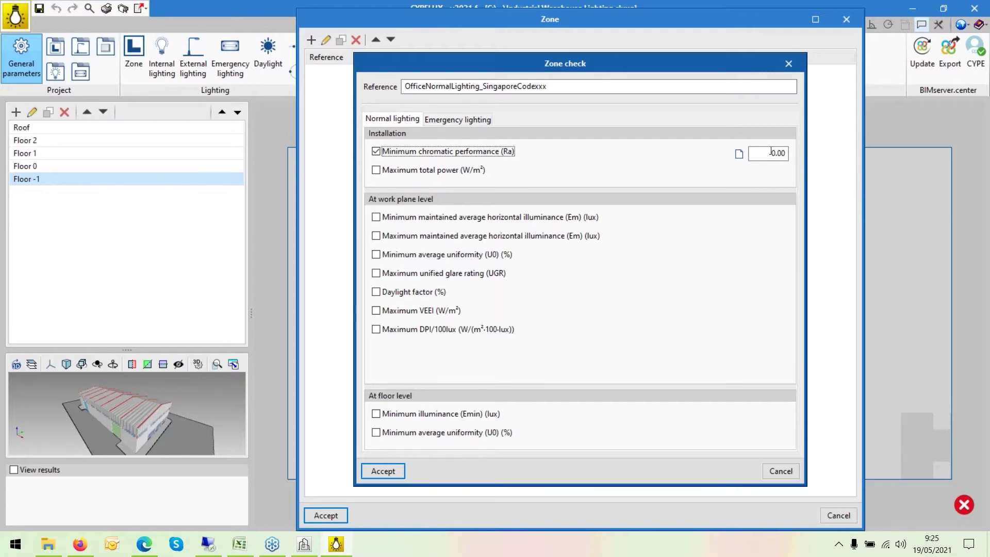
pyautogui.click(738, 154)
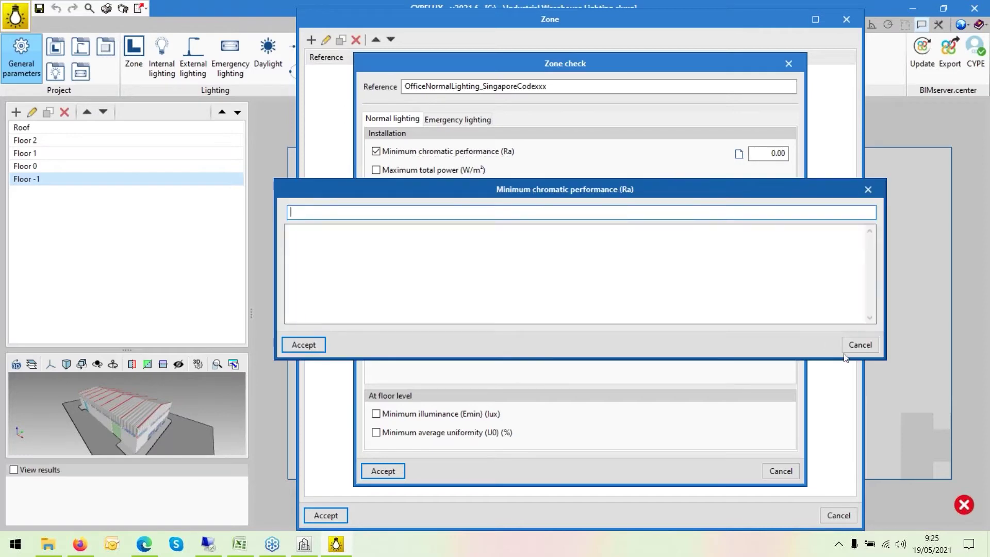
pyautogui.click(859, 348)
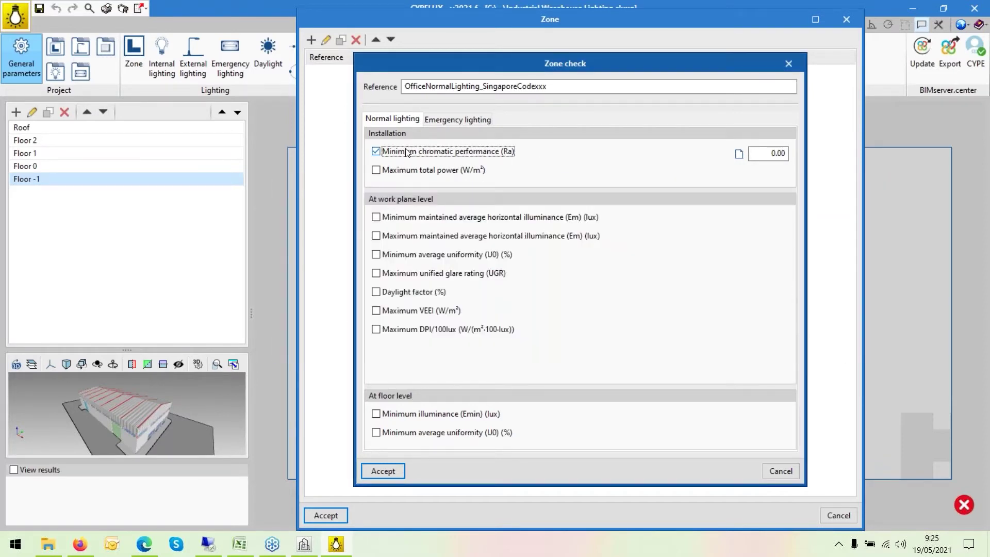
pyautogui.click(778, 154)
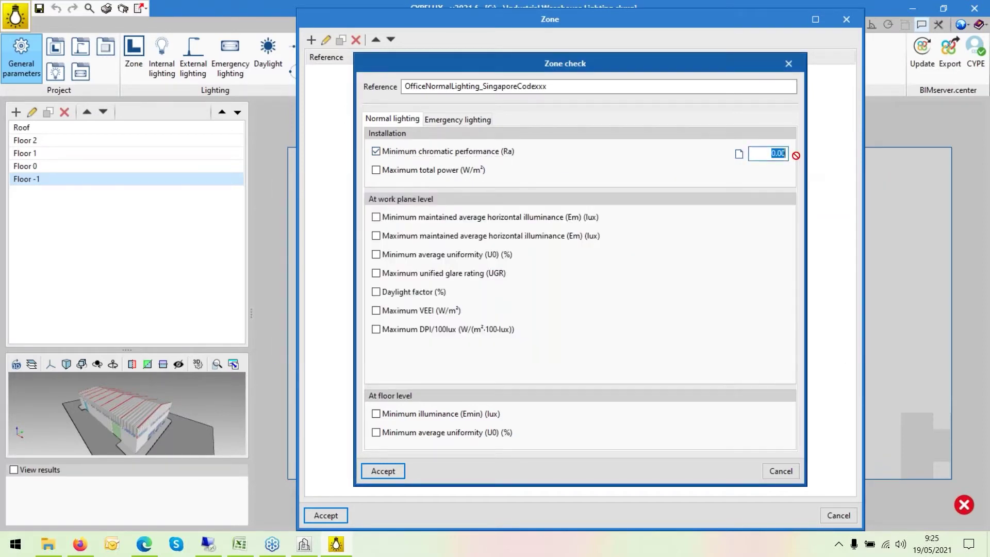
pyautogui.write('5')
pyautogui.click(377, 171)
pyautogui.click(771, 172)
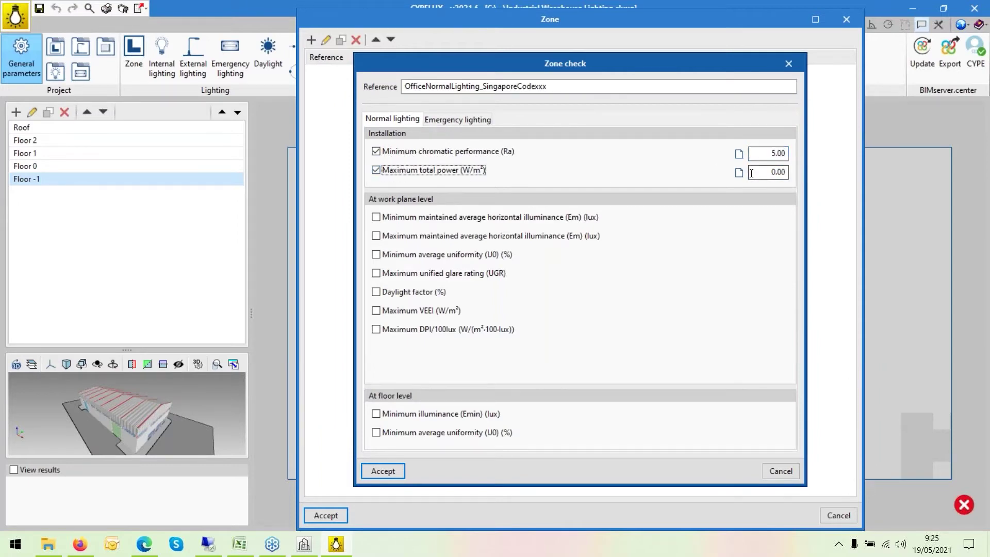
pyautogui.write('50')
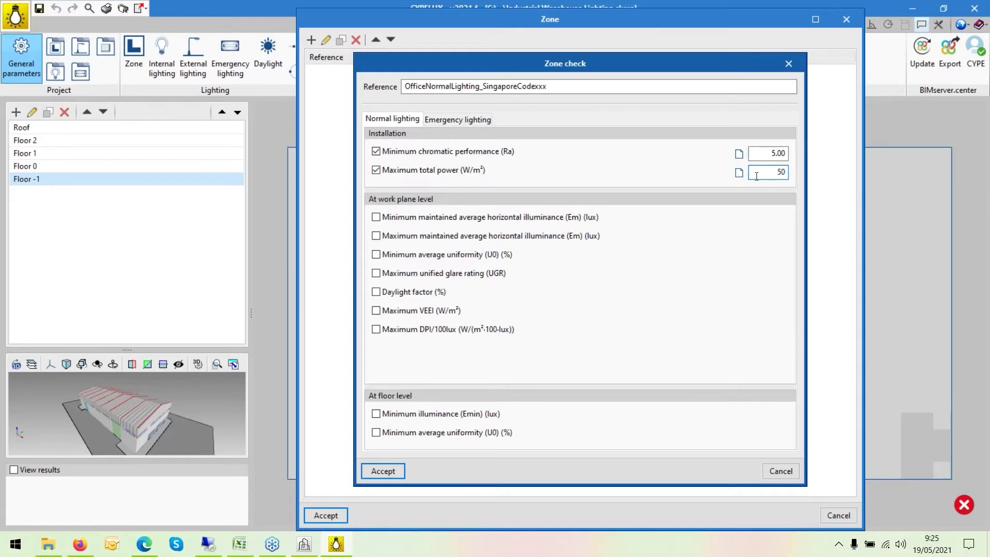
# Draft the maximum total power note "Maximum total power for offices in industrial ground" with text "1.3.4.b", discard it and accept the zone check
pyautogui.click(739, 172)
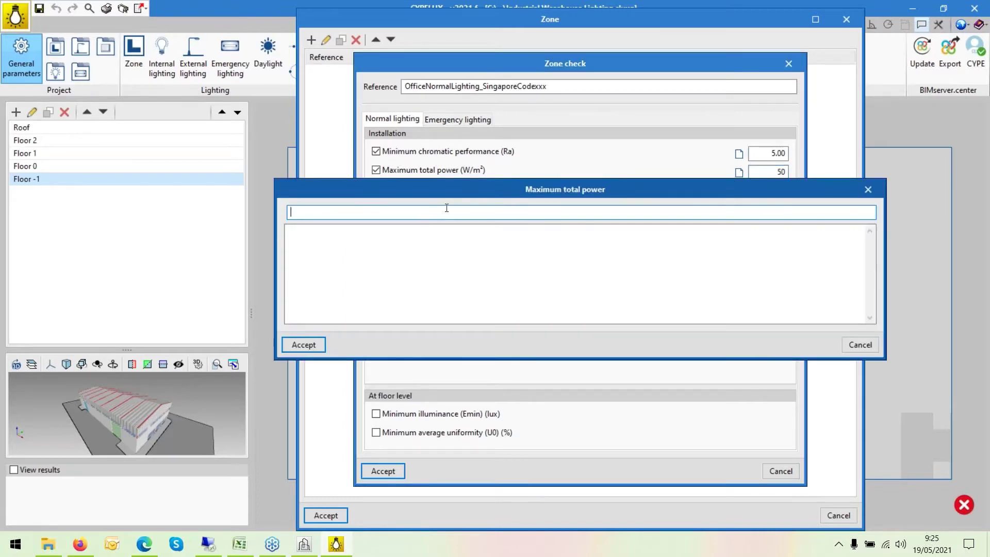
pyautogui.write('Maximum total power f')
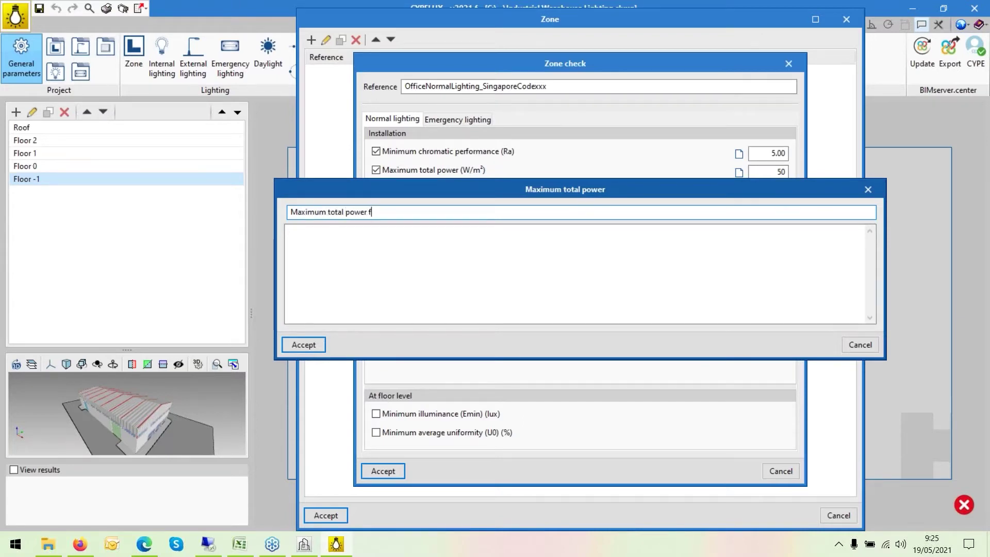
pyautogui.write('or offices in industrial ground')
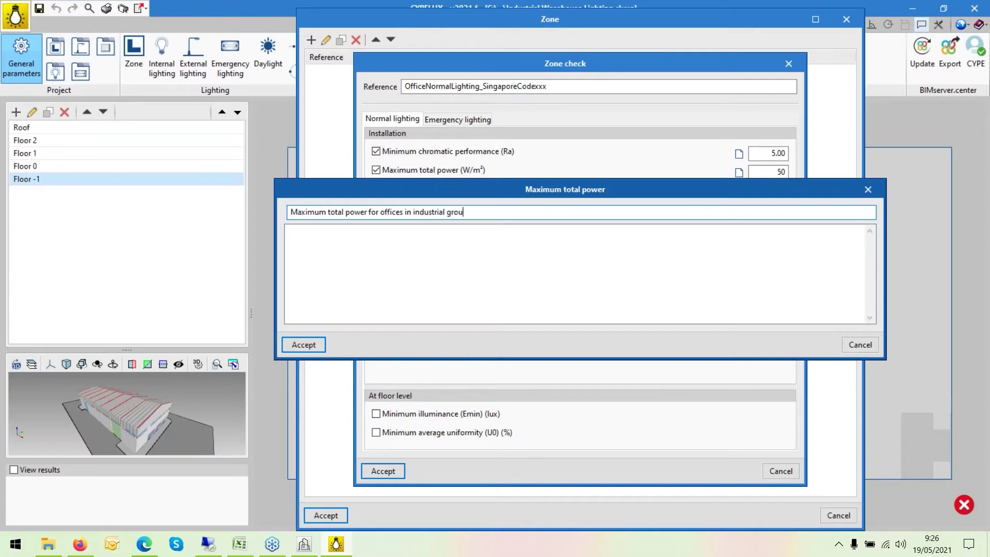
pyautogui.click(313, 239)
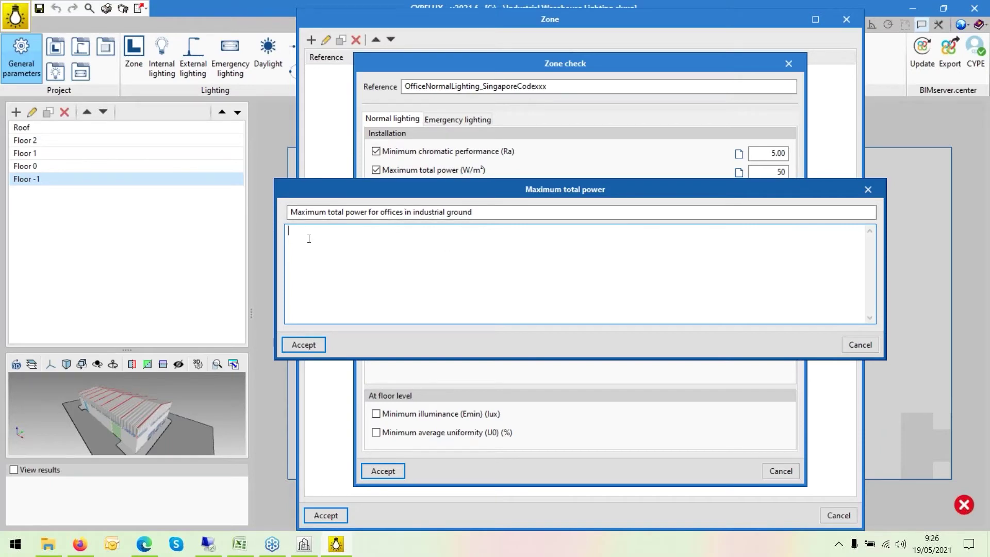
pyautogui.write('1.3.4.b')
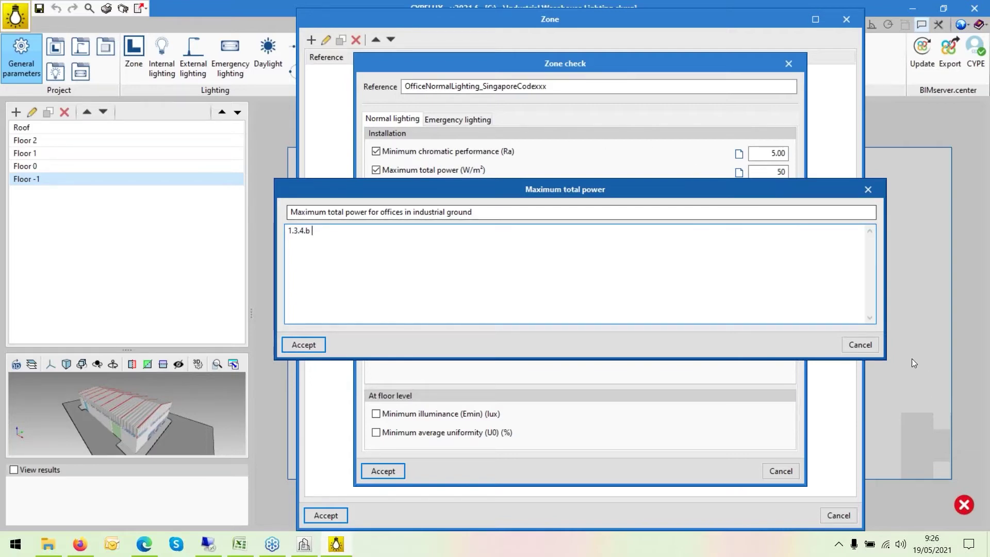
pyautogui.click(859, 344)
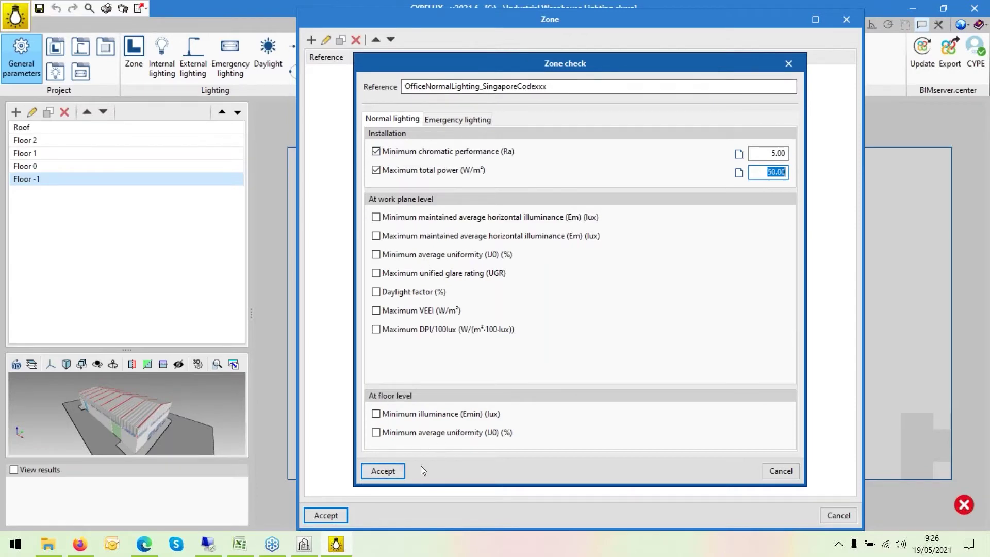
pyautogui.click(390, 472)
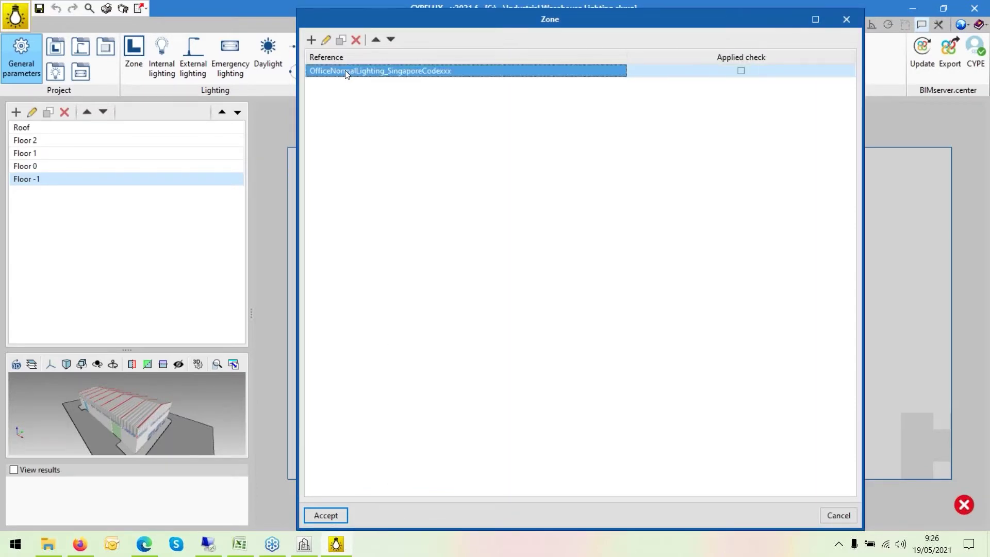
# View the emergency lighting criteria offered for a new zone check and close the check without adding it
pyautogui.click(311, 40)
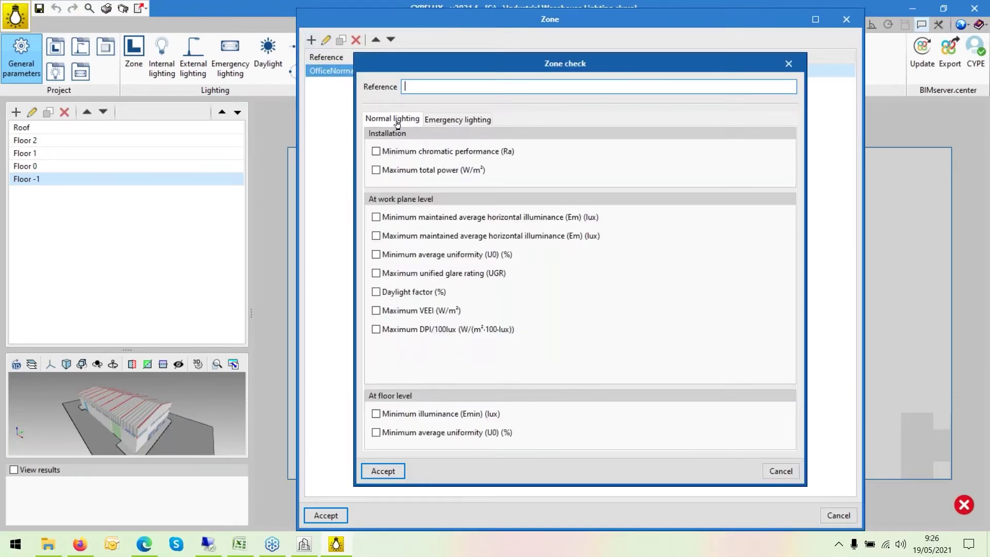
pyautogui.click(454, 119)
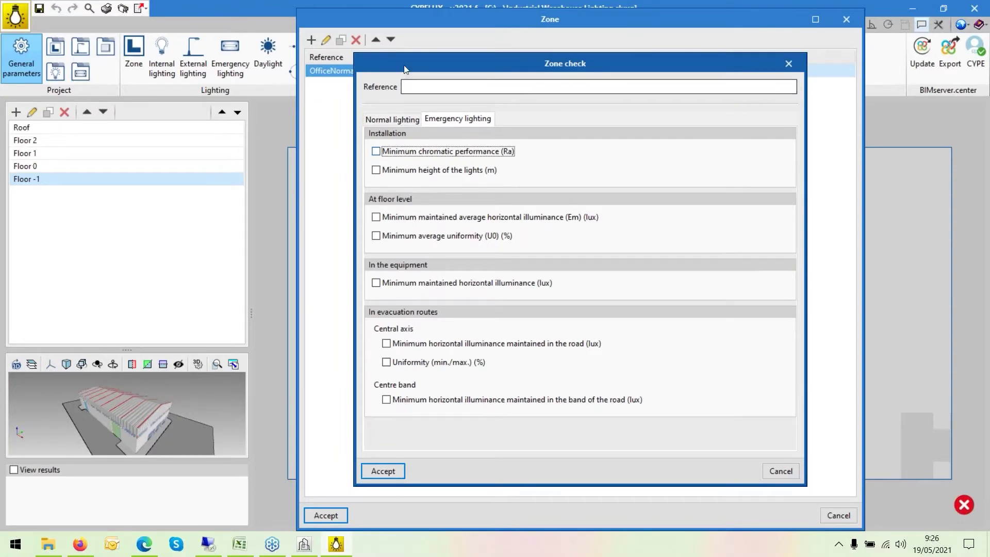
pyautogui.moveTo(405, 69); pyautogui.dragTo(396, 117)
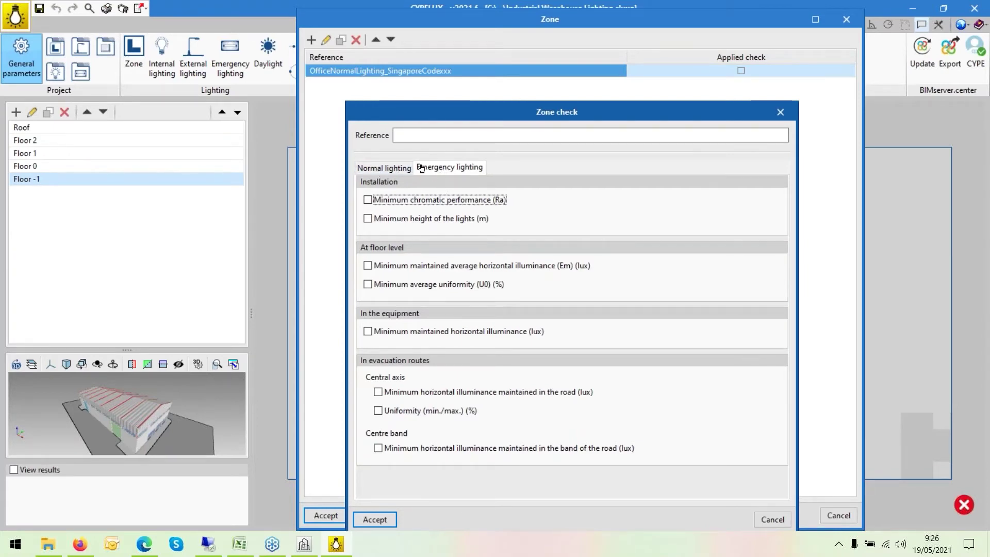
pyautogui.moveTo(435, 110); pyautogui.dragTo(381, 102)
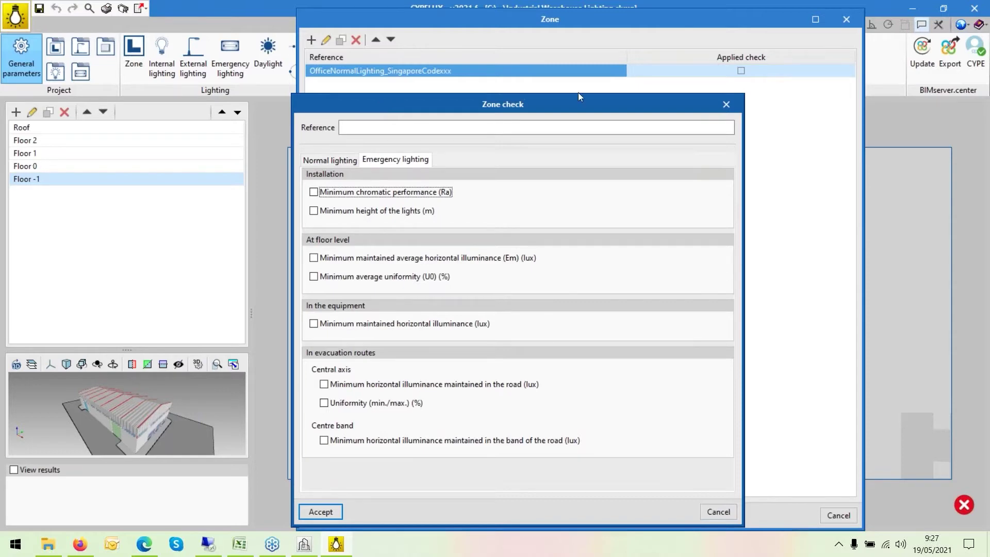
pyautogui.click(722, 105)
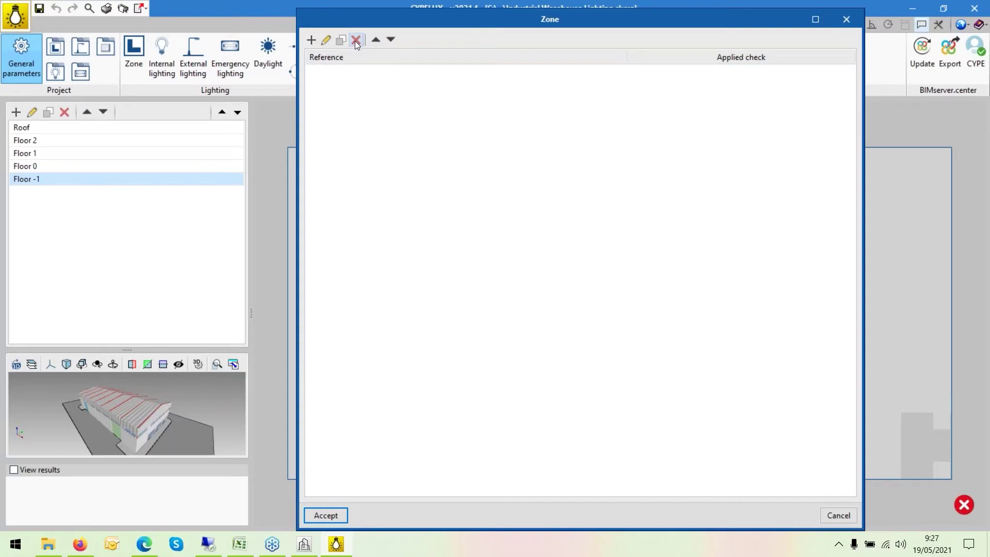
# Leave the Zone list, look at it once more from the general parameters and cancel it
pyautogui.click(846, 19)
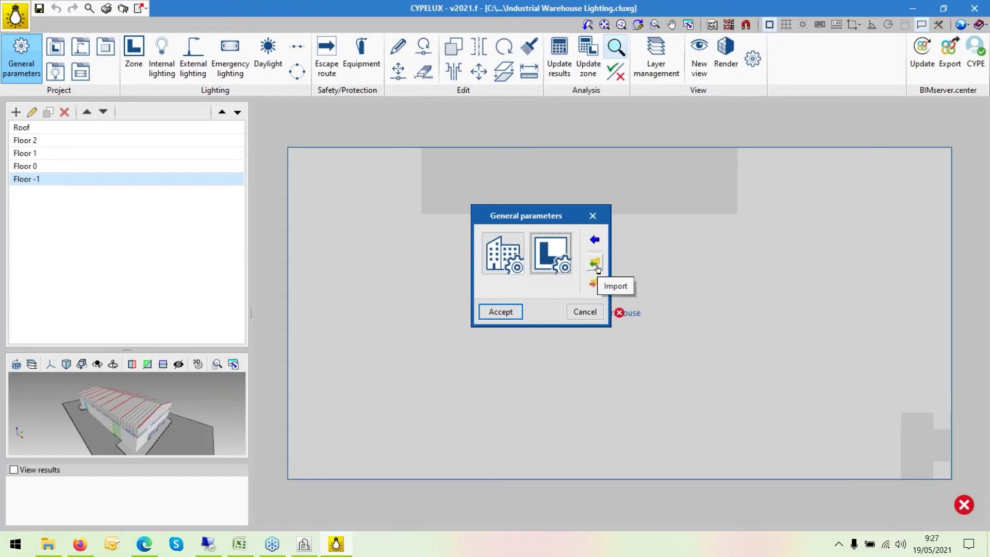
pyautogui.click(553, 262)
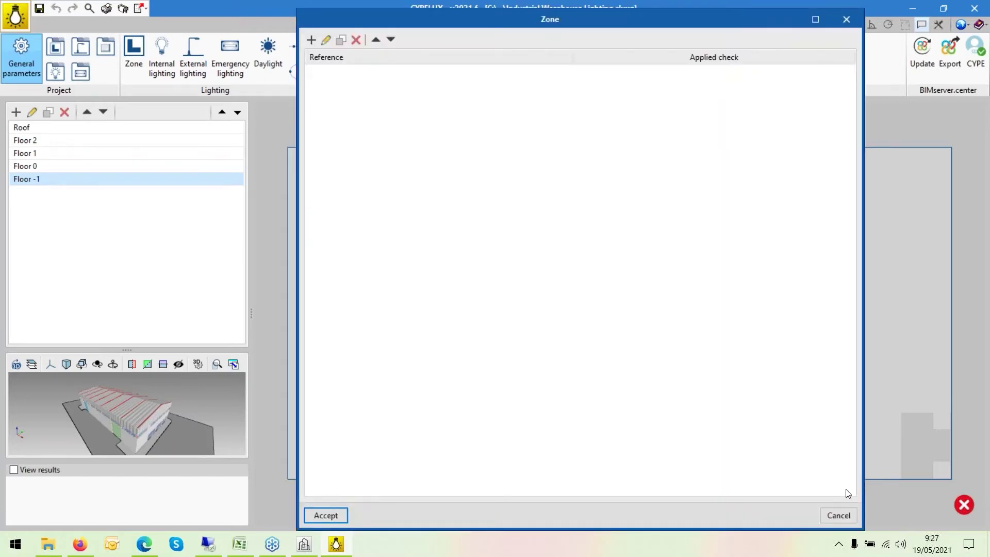
pyautogui.click(837, 513)
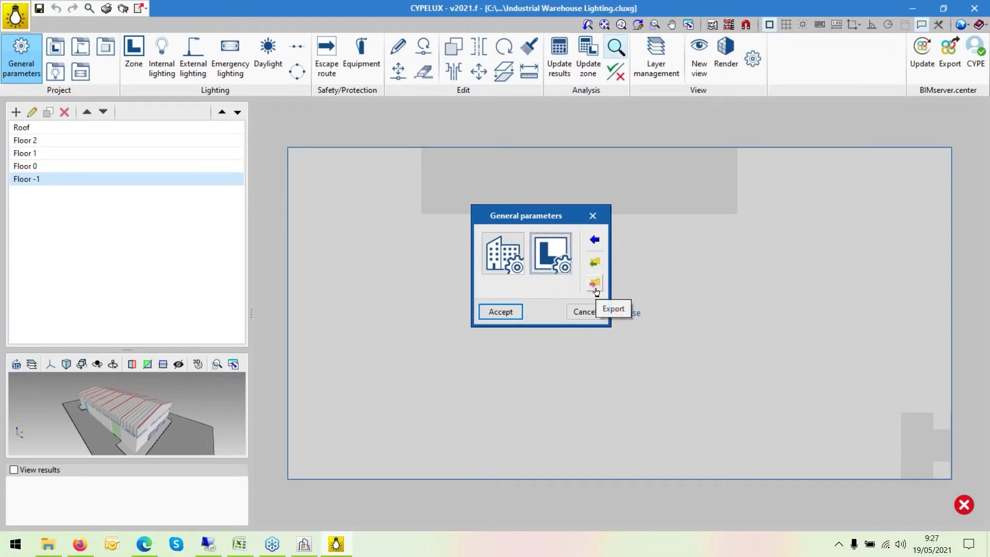
# Import the EmergencyLighting file into the general parameters and examine the emergency lighting criteria of the Emergency lighting Example check
pyautogui.click(594, 263)
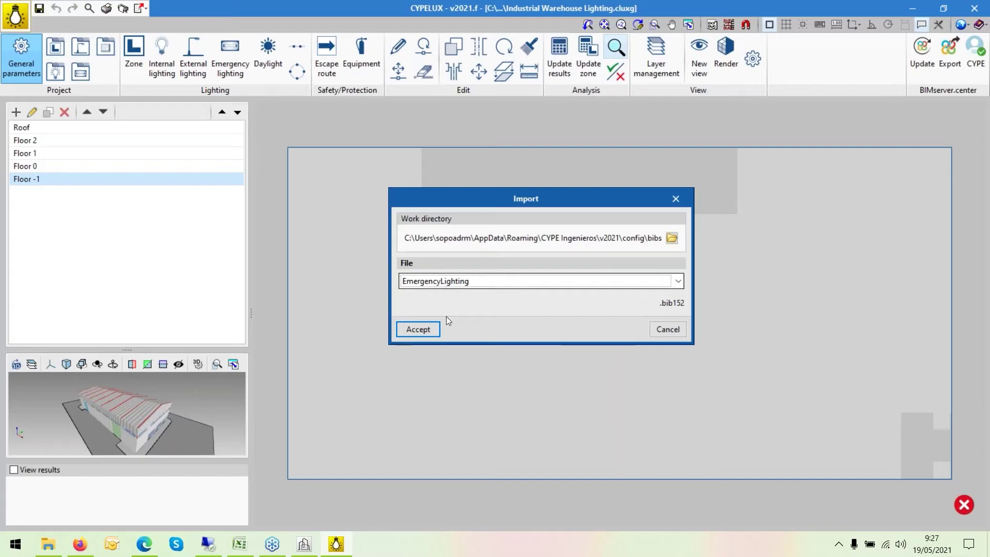
pyautogui.click(425, 330)
pyautogui.click(563, 245)
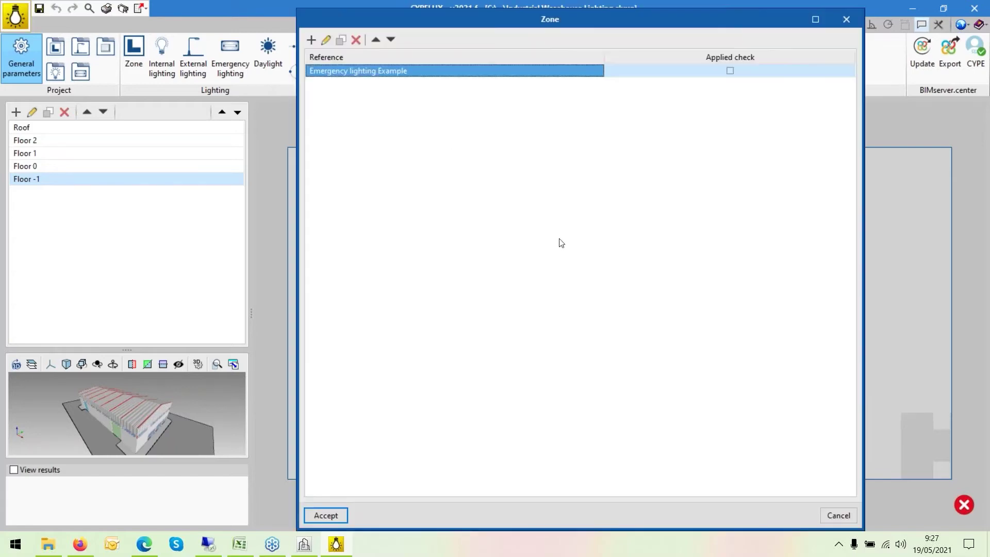
pyautogui.click(326, 40)
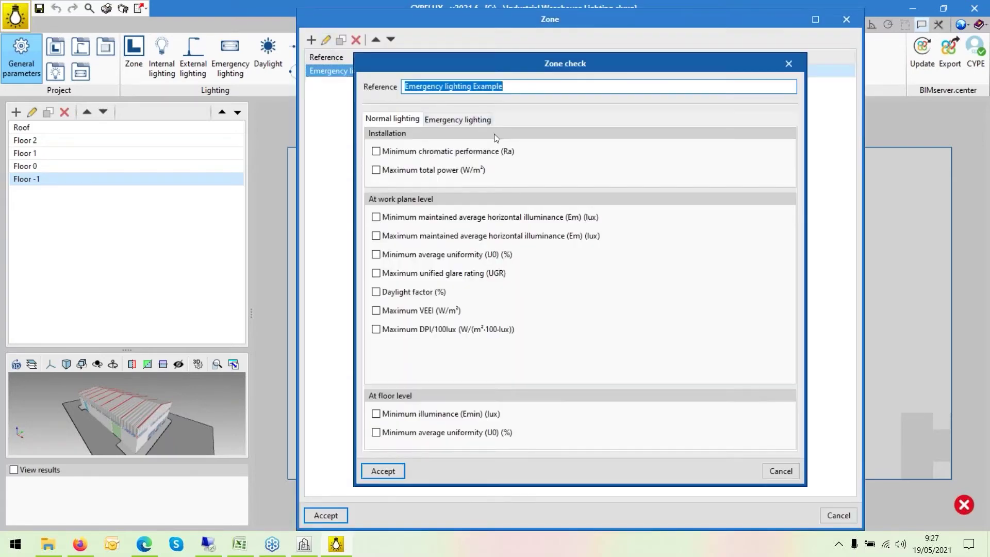
pyautogui.click(436, 119)
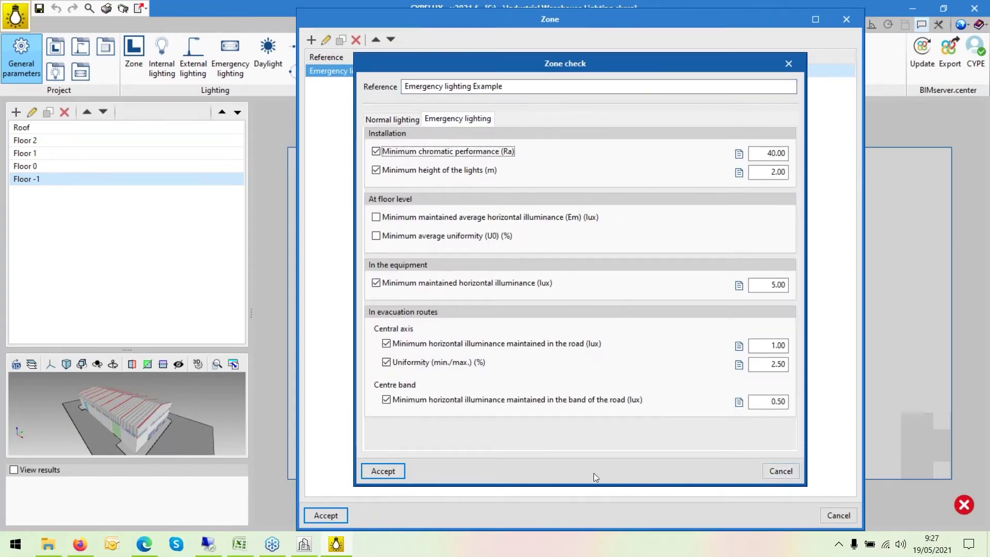
pyautogui.click(778, 472)
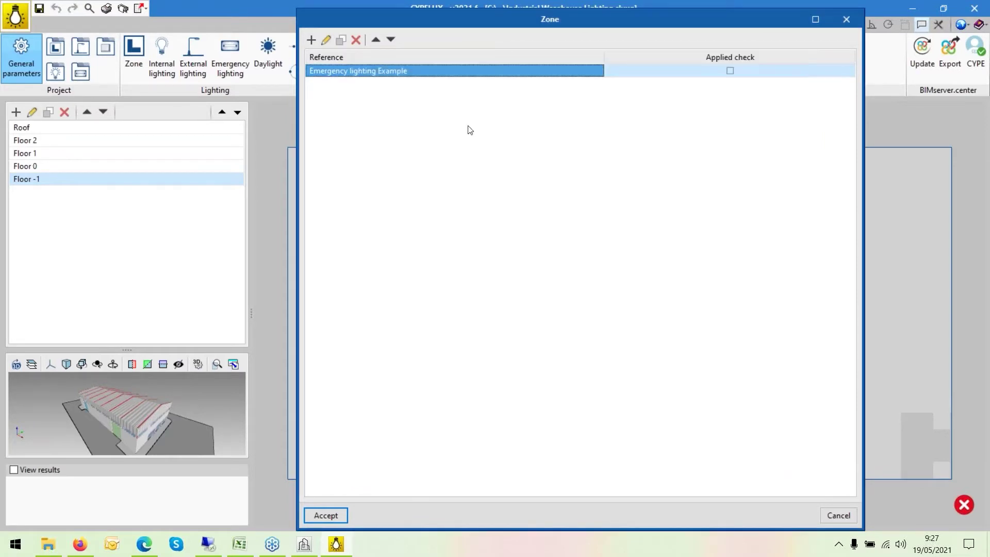
pyautogui.click(845, 19)
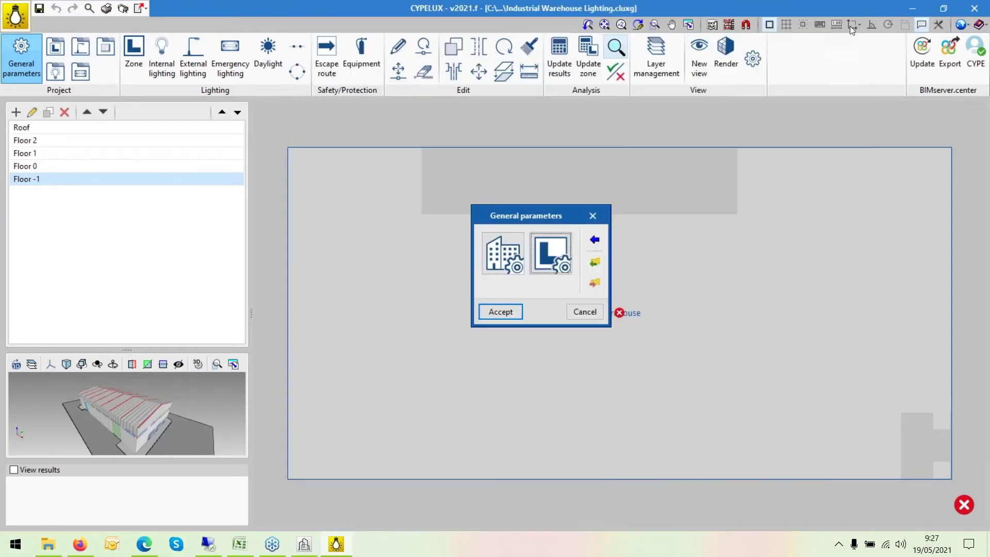
# Look through the Spanish, Portuguese and European design code options of the general parameters and close them without choosing any
pyautogui.click(597, 241)
pyautogui.moveTo(531, 95); pyautogui.dragTo(780, 118)
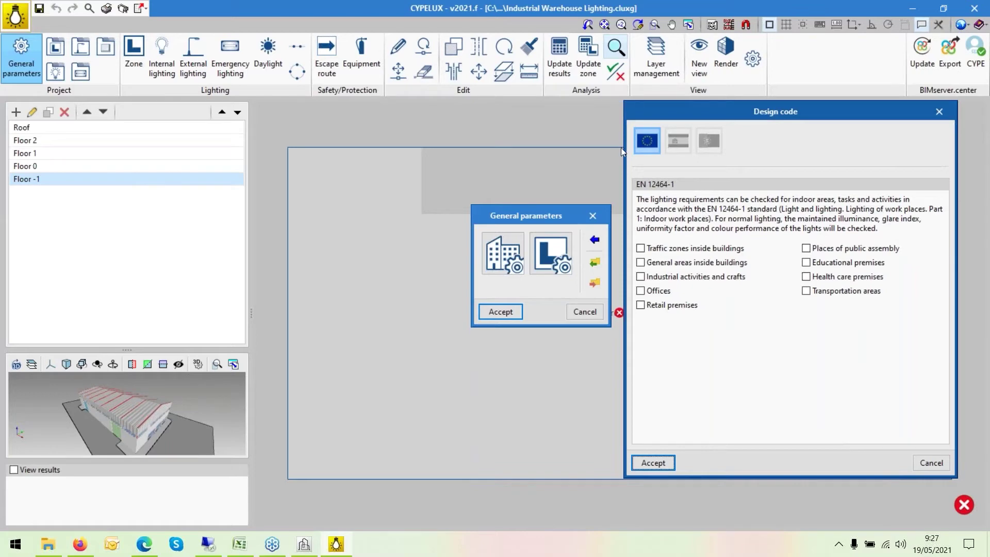
pyautogui.click(670, 144)
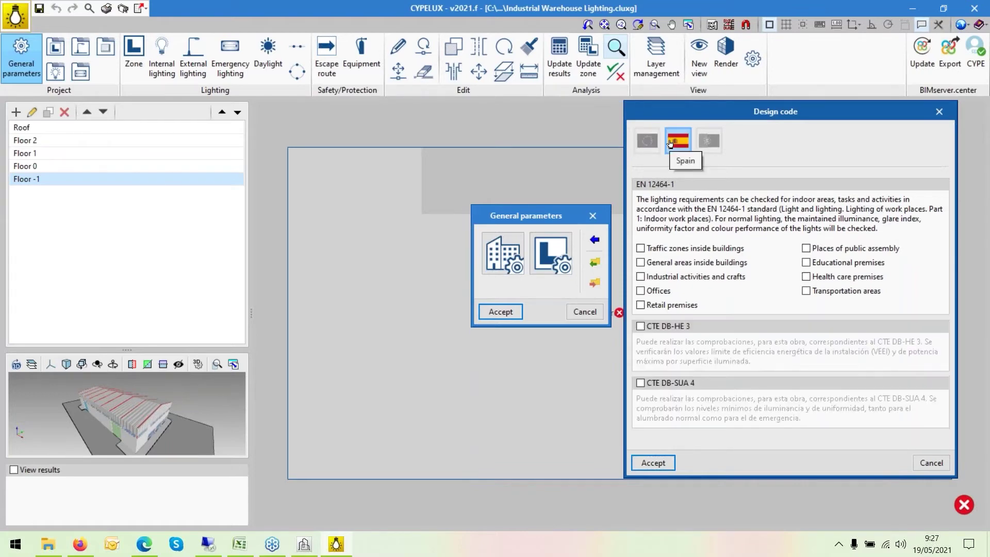
pyautogui.click(703, 145)
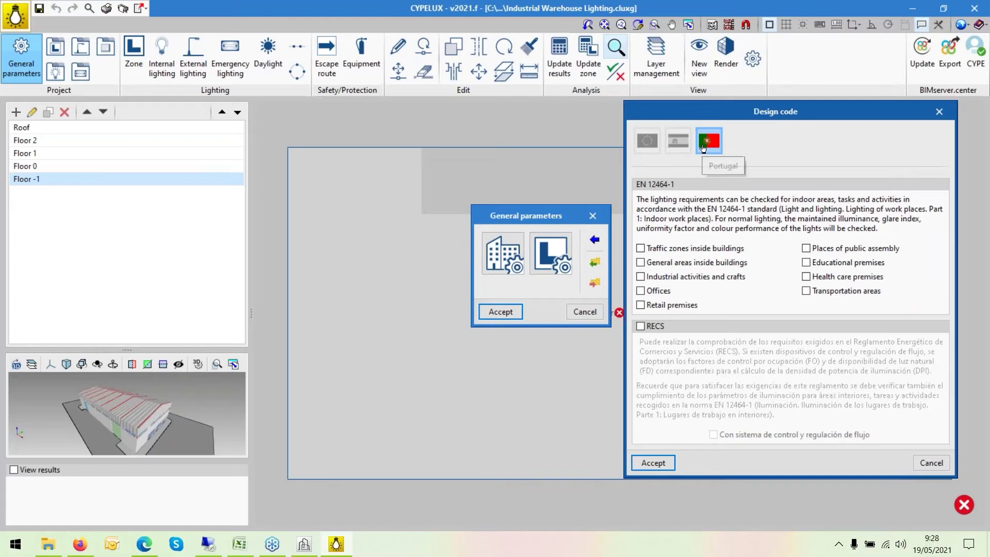
pyautogui.click(649, 145)
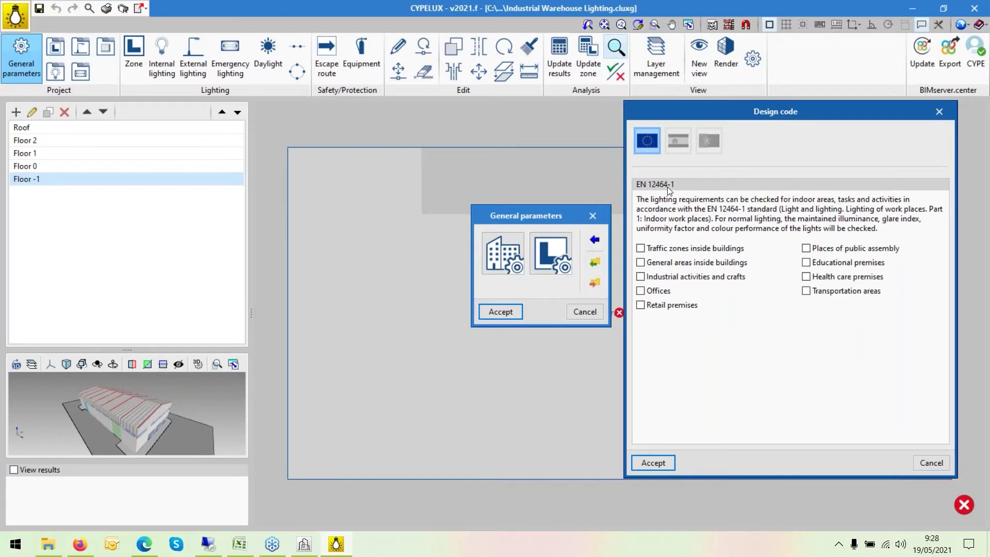
pyautogui.click(939, 110)
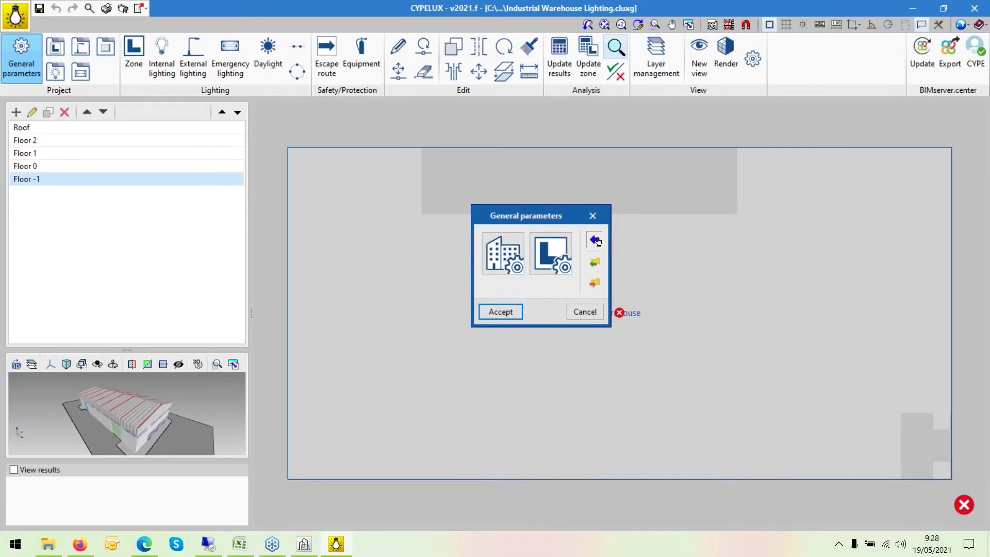
pyautogui.click(596, 240)
pyautogui.moveTo(523, 82); pyautogui.dragTo(766, 86)
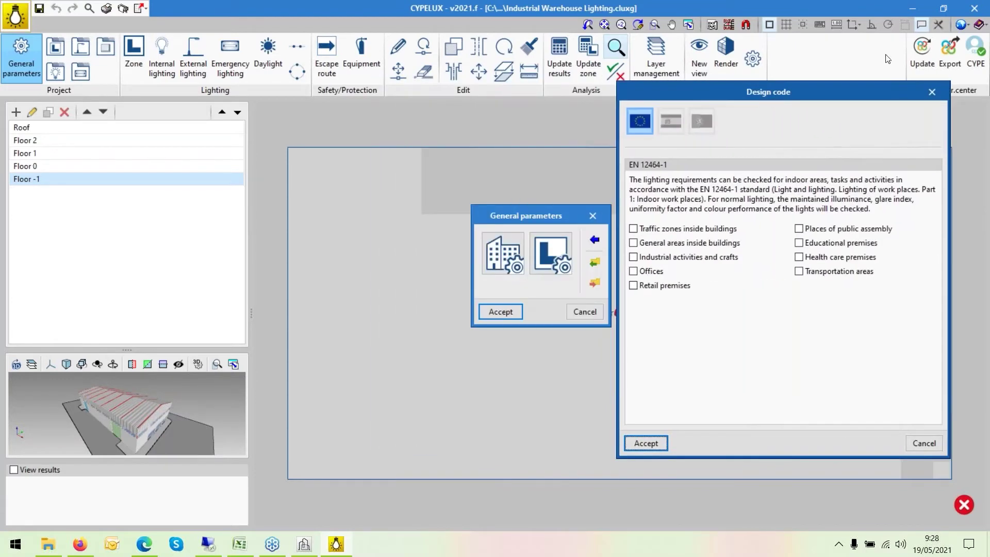
pyautogui.click(932, 92)
# View the criteria of a blank new zone check and close it and the Zone list without adding anything
pyautogui.click(551, 253)
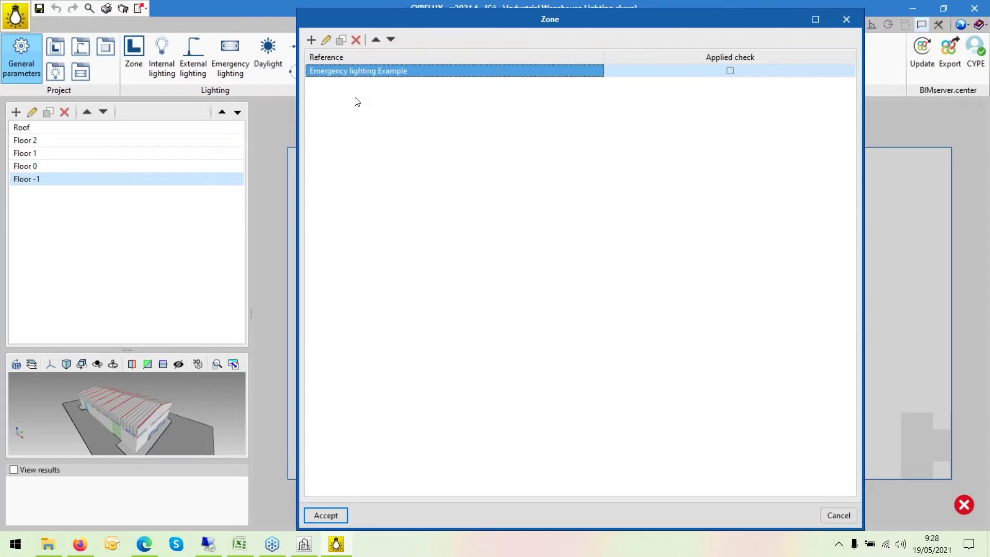
pyautogui.click(310, 43)
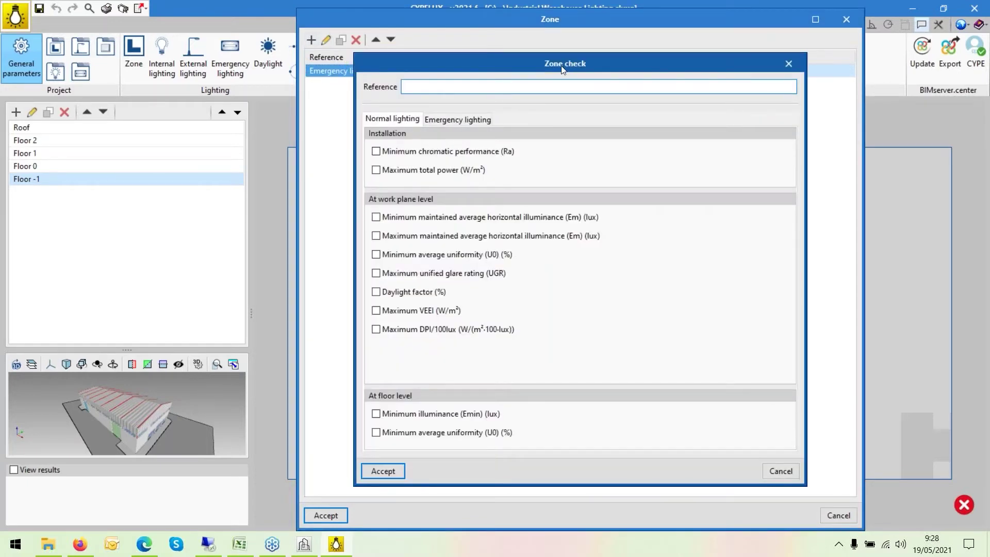
pyautogui.click(788, 63)
pyautogui.click(845, 19)
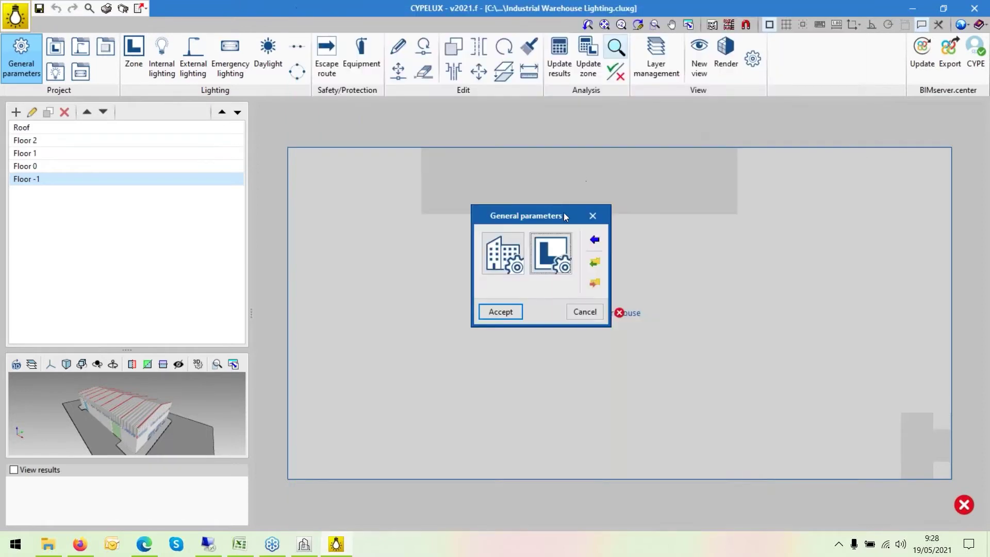
# Import the EN 12464-1 zone checks for Offices into the general parameters
pyautogui.click(594, 240)
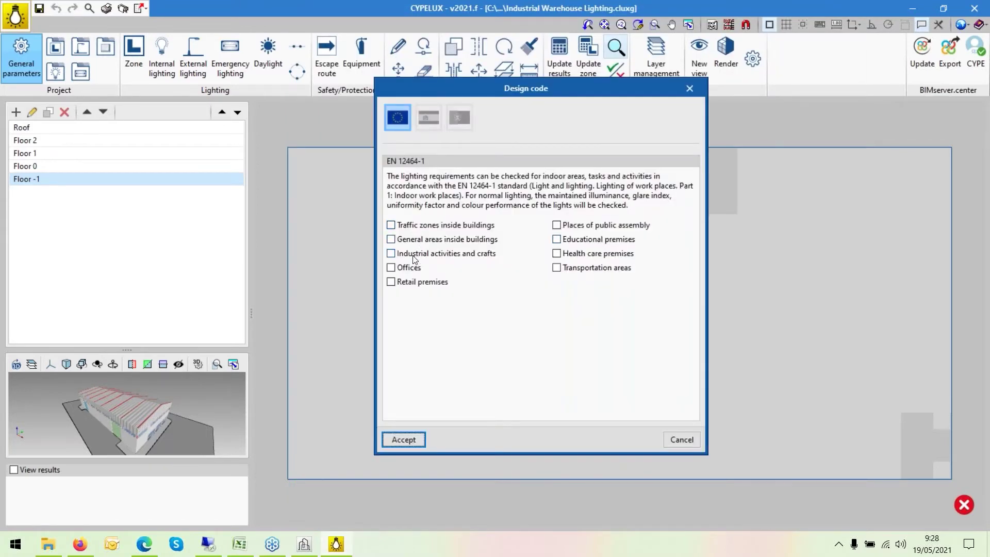
pyautogui.moveTo(498, 96); pyautogui.dragTo(680, 95)
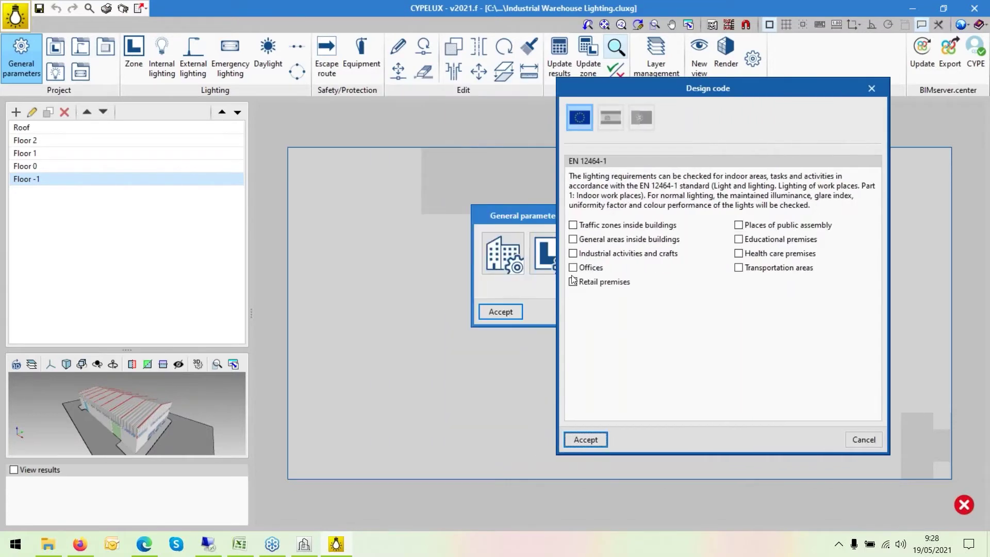
pyautogui.click(574, 267)
pyautogui.click(585, 439)
# Examine the 5.26.2 Writing, typing, reading, data processing check and the descriptions of its colour rendering, illuminance and uniformity criteria
pyautogui.click(548, 256)
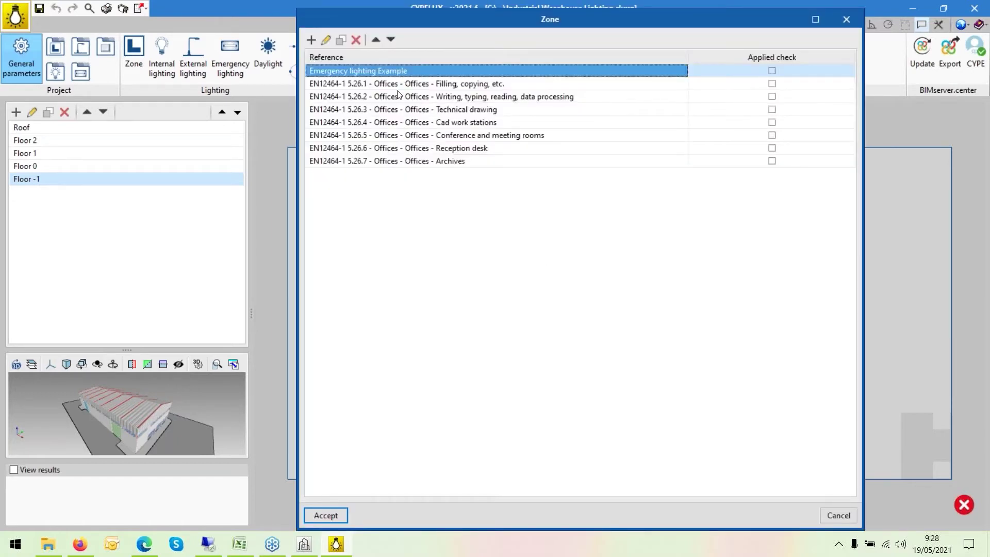
pyautogui.click(422, 109)
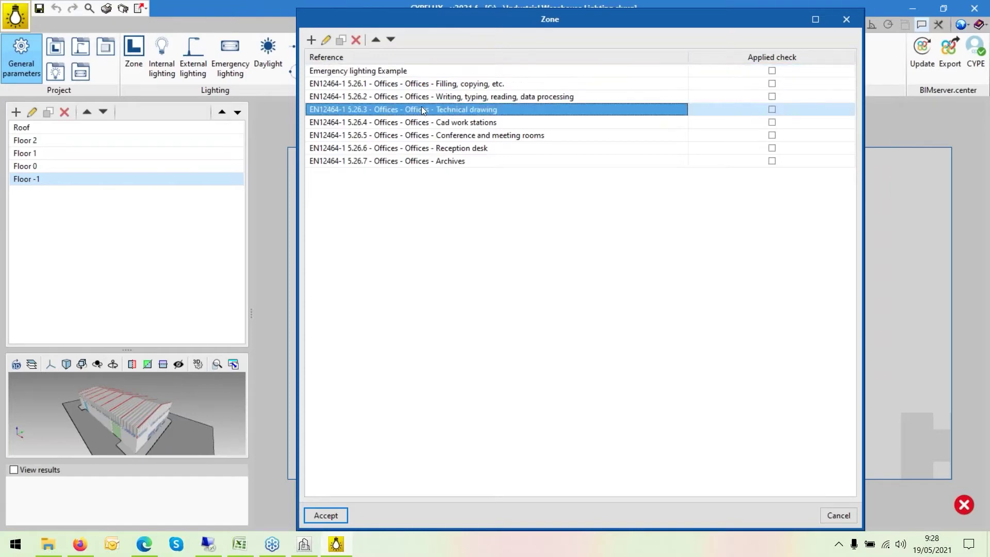
pyautogui.click(420, 98)
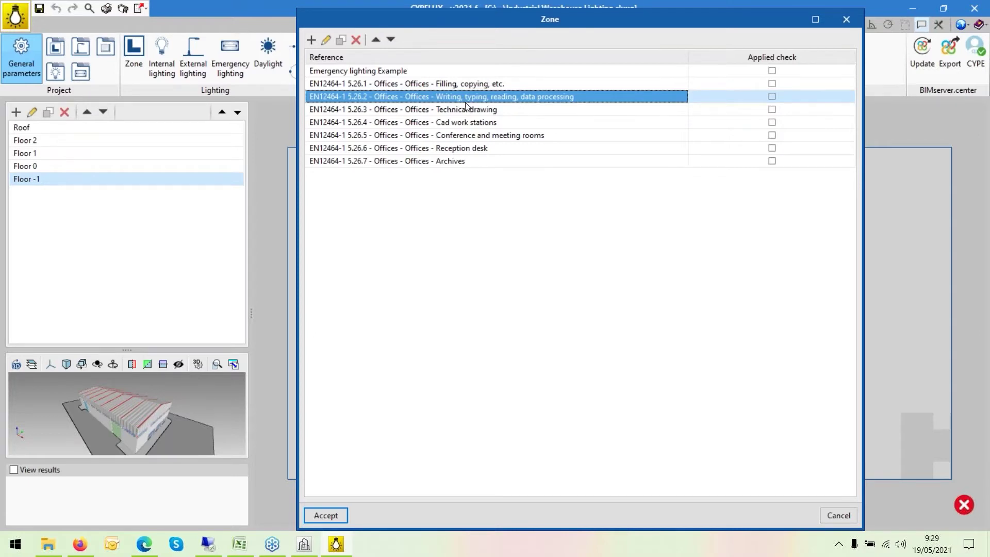
pyautogui.click(327, 44)
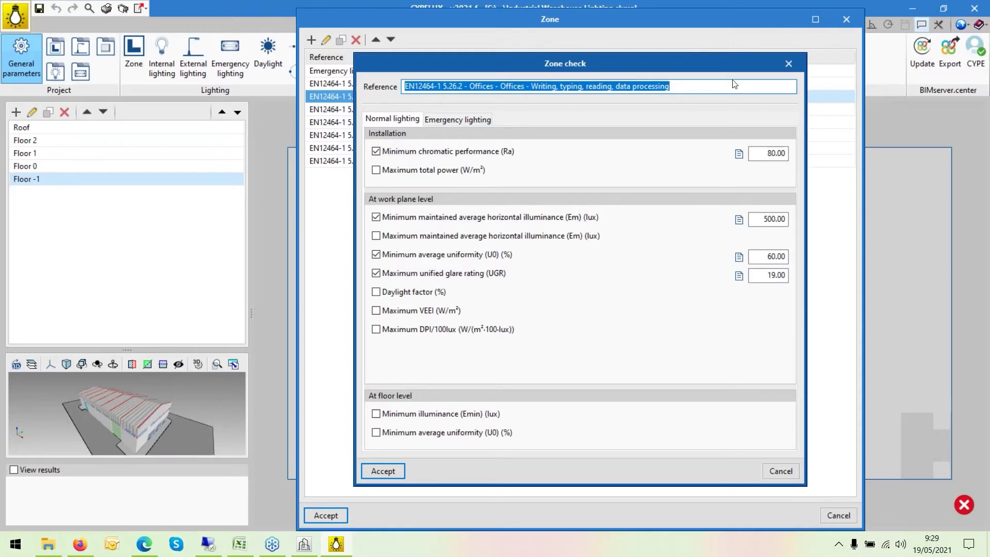
pyautogui.click(738, 153)
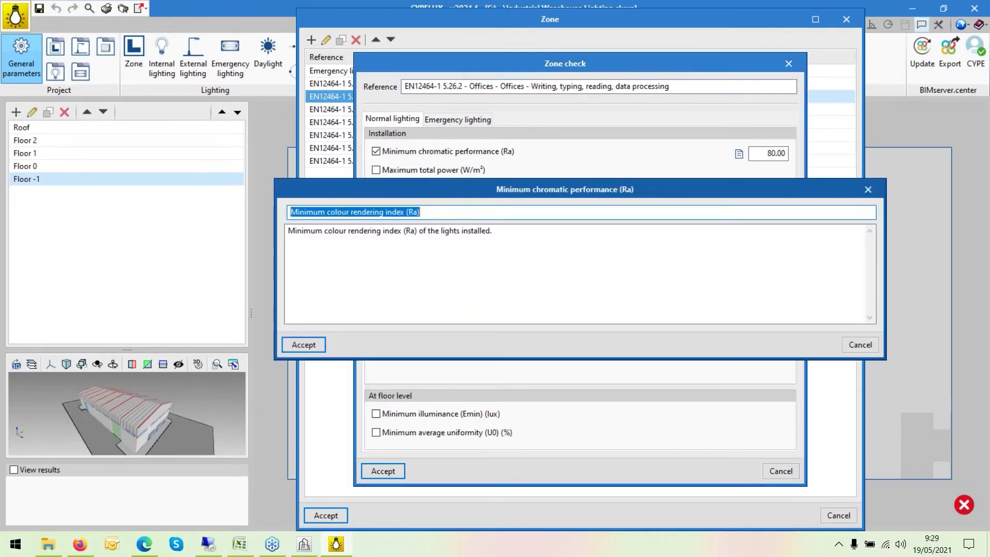
pyautogui.click(867, 189)
pyautogui.click(737, 219)
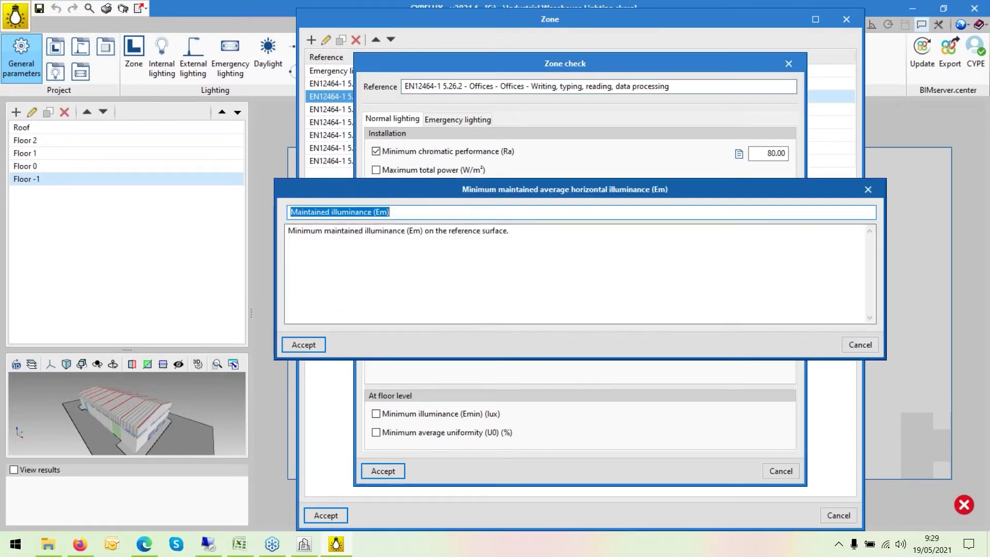
pyautogui.click(867, 189)
pyautogui.click(740, 261)
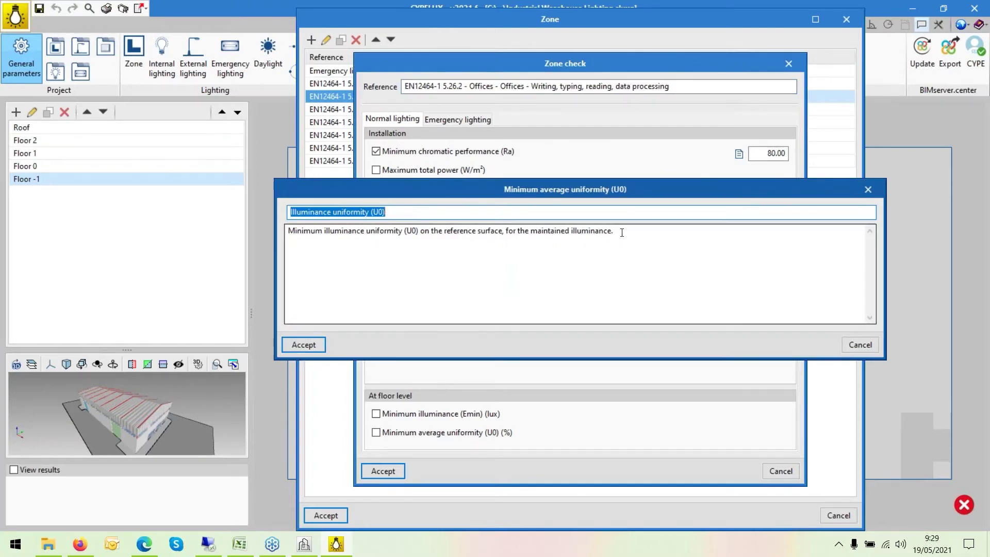
pyautogui.click(859, 344)
pyautogui.click(785, 475)
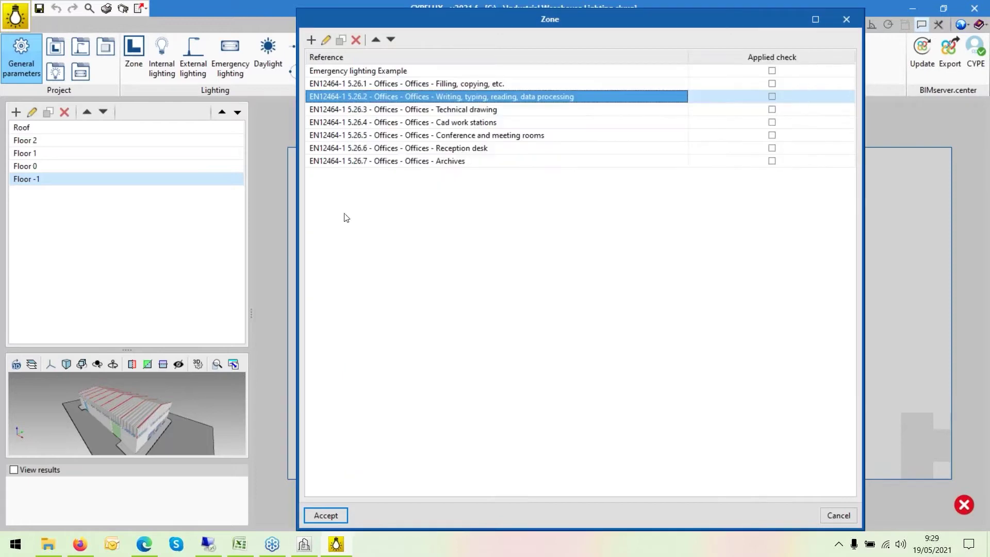
# Delete all imported Offices checks from the Zone list except EN12464-1 5.26.2 Writing, typing, reading, data processing
pyautogui.click(383, 85)
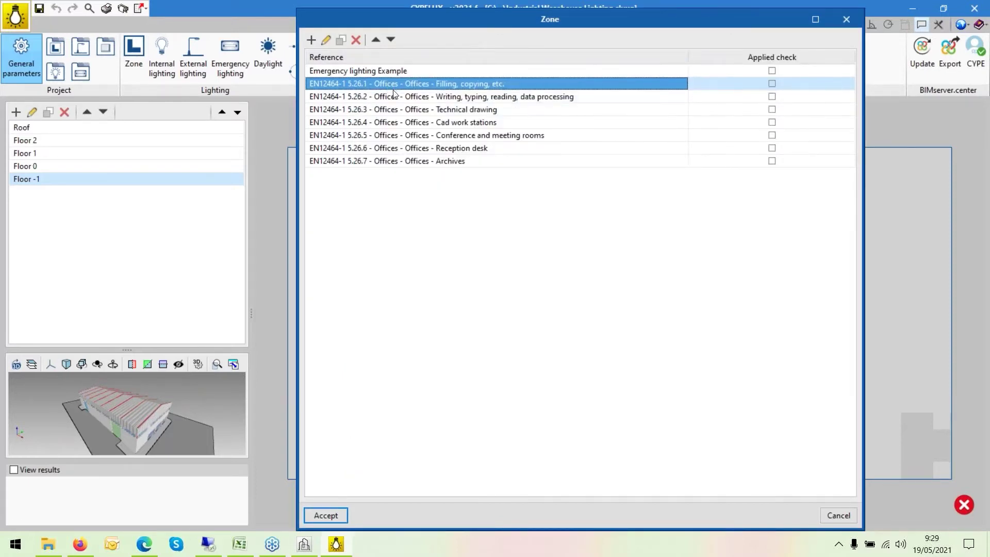
pyautogui.click(393, 97)
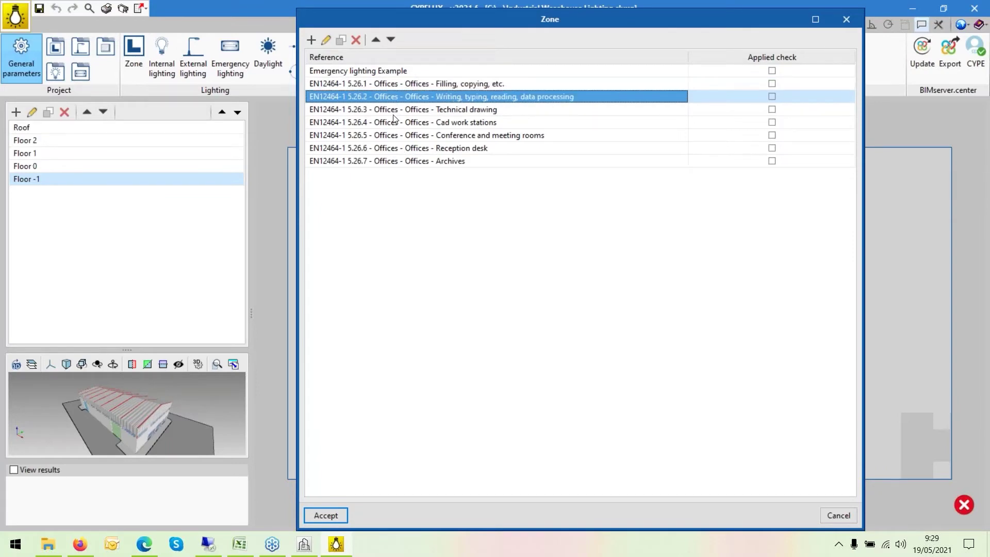
pyautogui.click(391, 111)
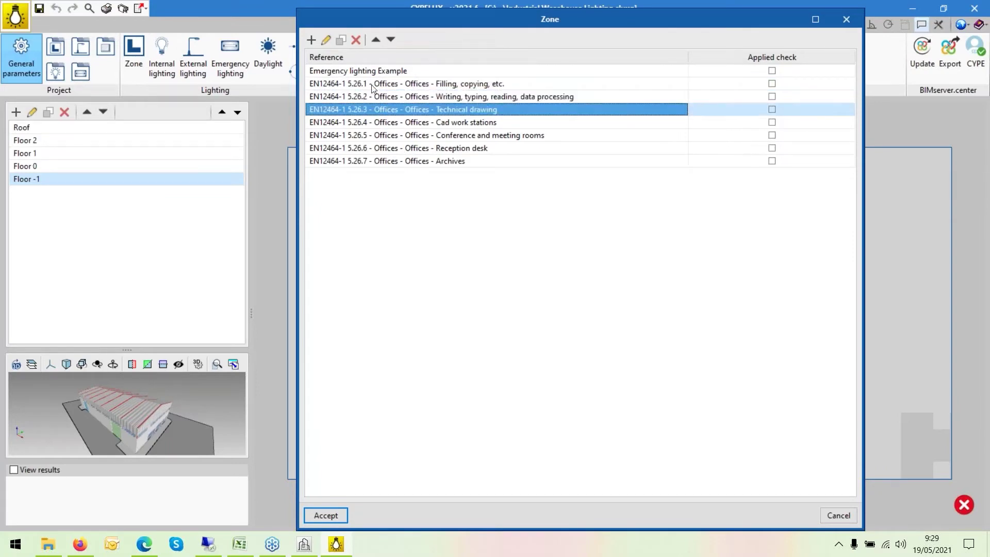
pyautogui.click(358, 42)
pyautogui.click(358, 43)
pyautogui.click(358, 42)
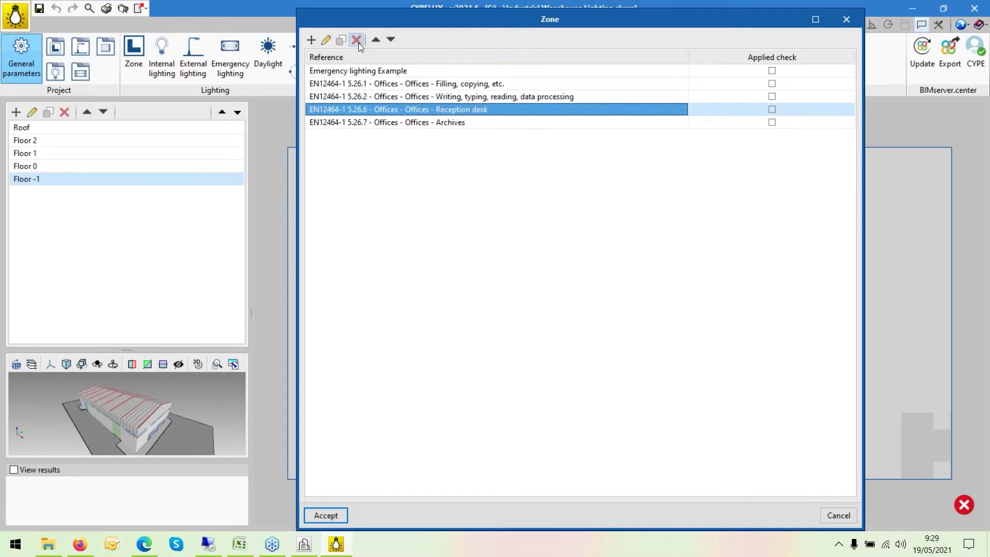
pyautogui.click(358, 43)
pyautogui.click(358, 43)
pyautogui.click(413, 85)
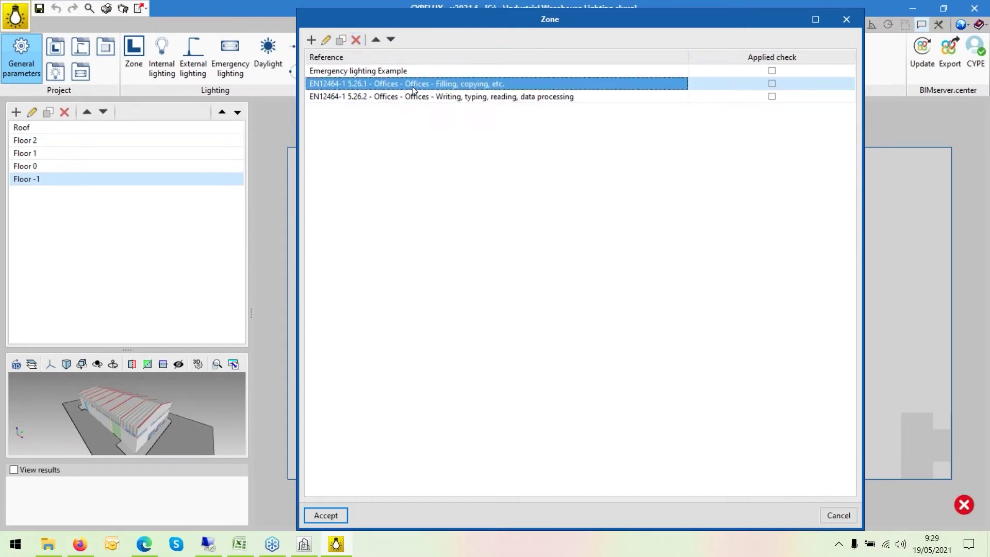
pyautogui.click(357, 42)
# Review the Emergency lighting Example and 5.26.2 Offices checks and accept the Zone list
pyautogui.click(367, 71)
pyautogui.press('Down')
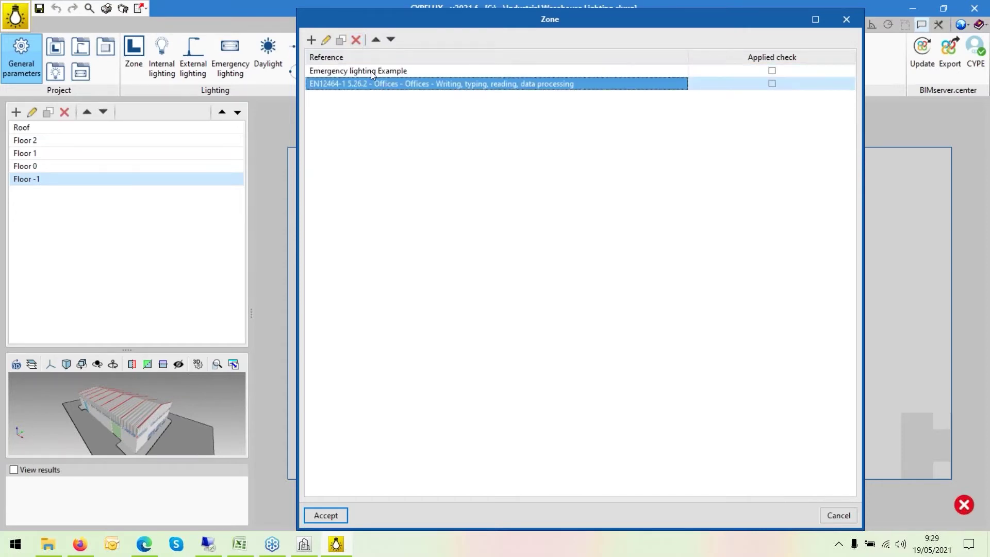
pyautogui.click(370, 71)
pyautogui.click(380, 88)
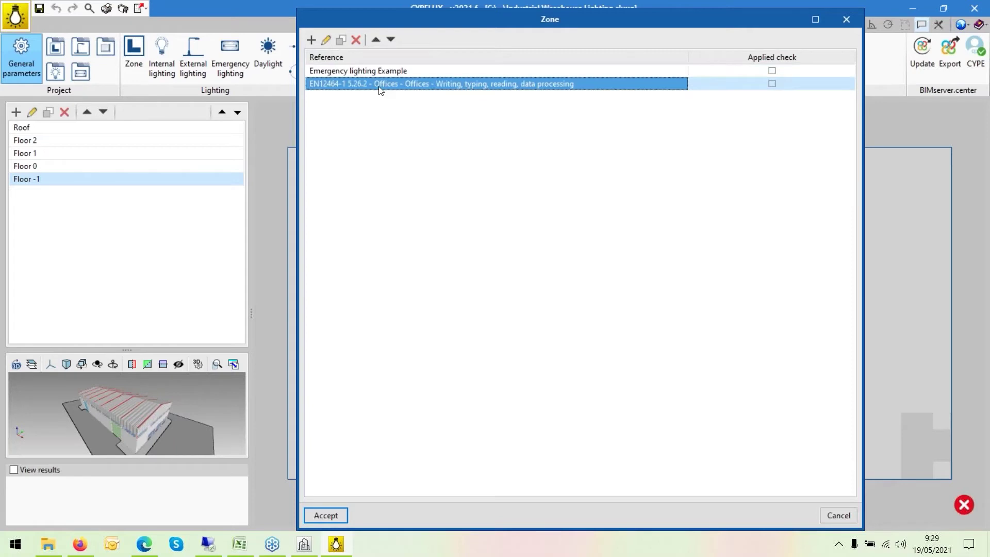
pyautogui.click(355, 72)
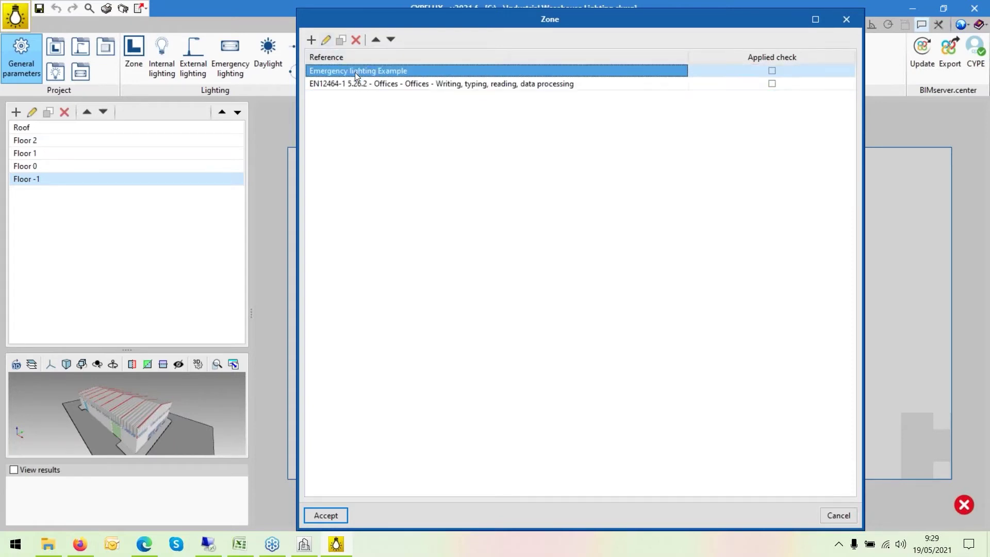
pyautogui.click(363, 85)
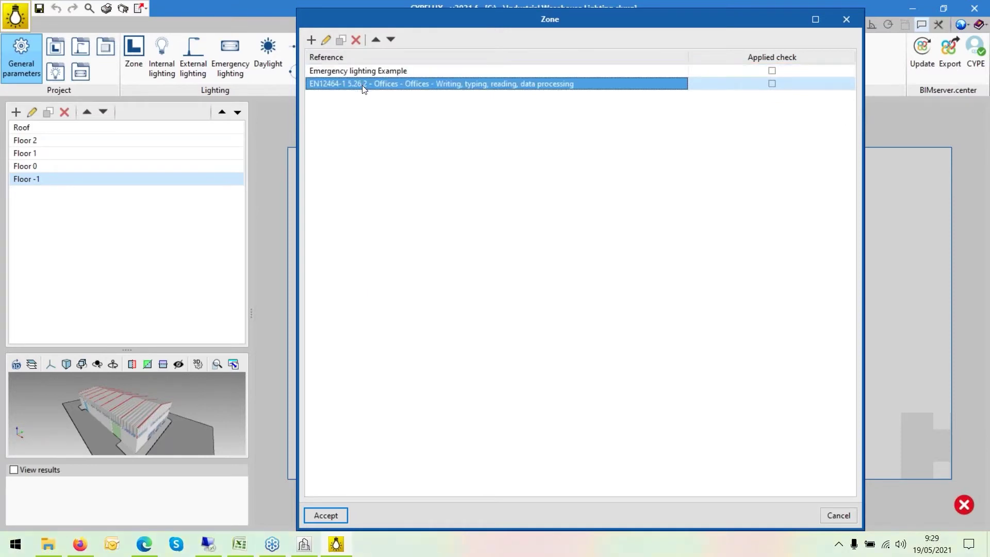
pyautogui.click(339, 517)
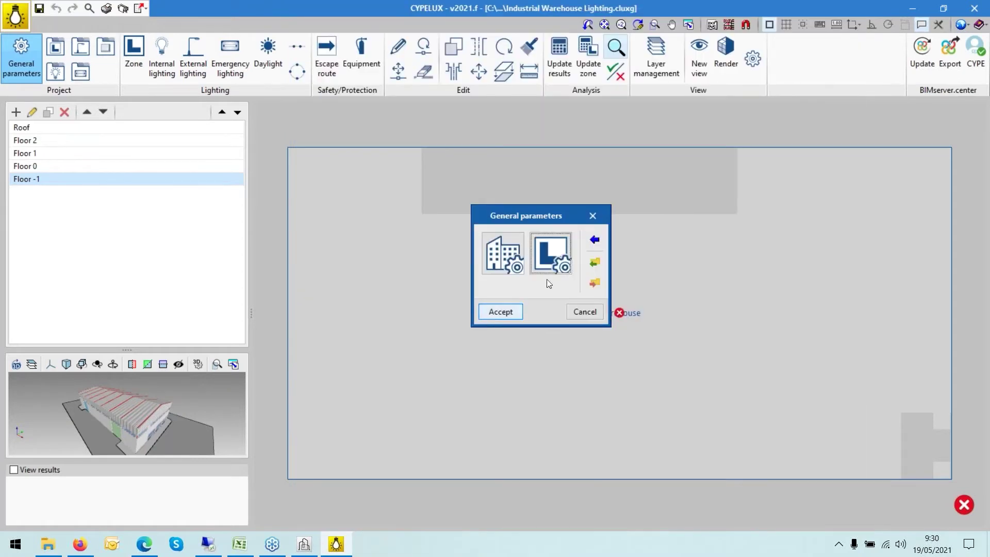
# Import the EN 12464-1 zone checks for Traffic zones inside buildings into the general parameters
pyautogui.moveTo(533, 220); pyautogui.dragTo(416, 175)
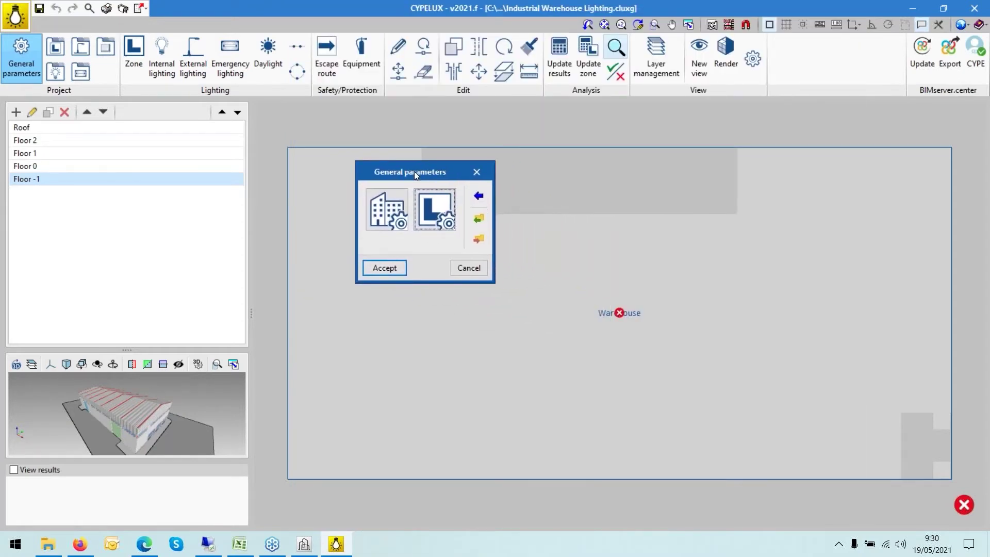
pyautogui.click(380, 275)
pyautogui.click(478, 195)
pyautogui.click(387, 208)
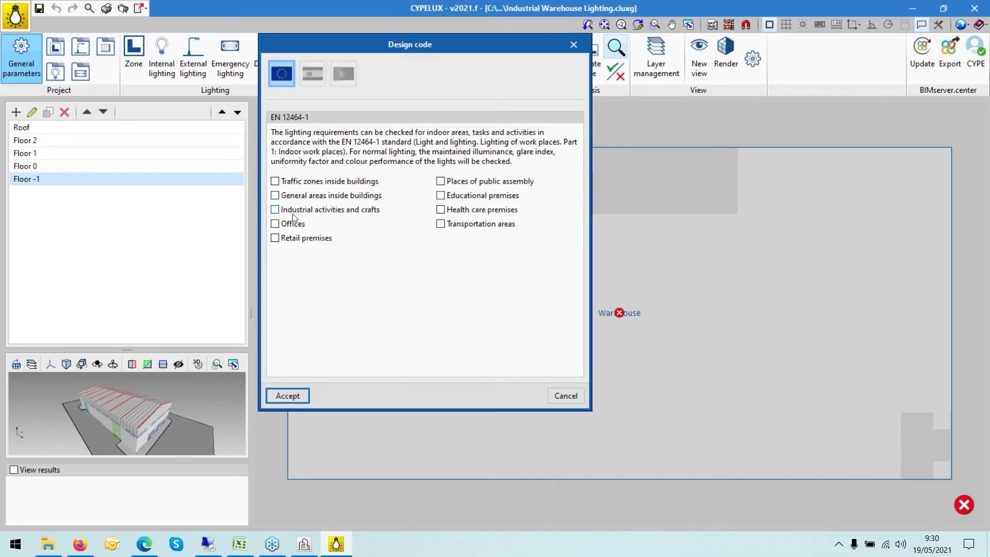
pyautogui.click(295, 182)
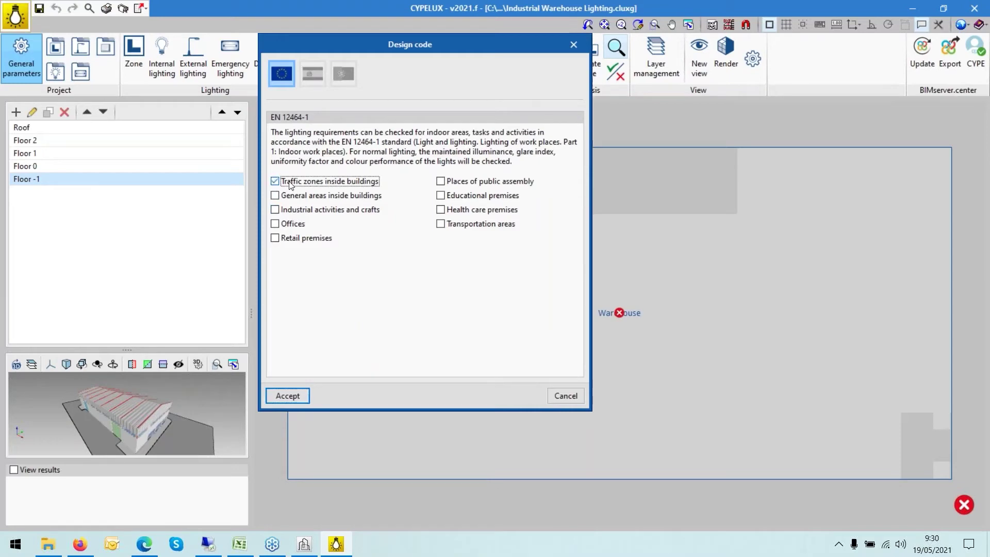
pyautogui.click(297, 396)
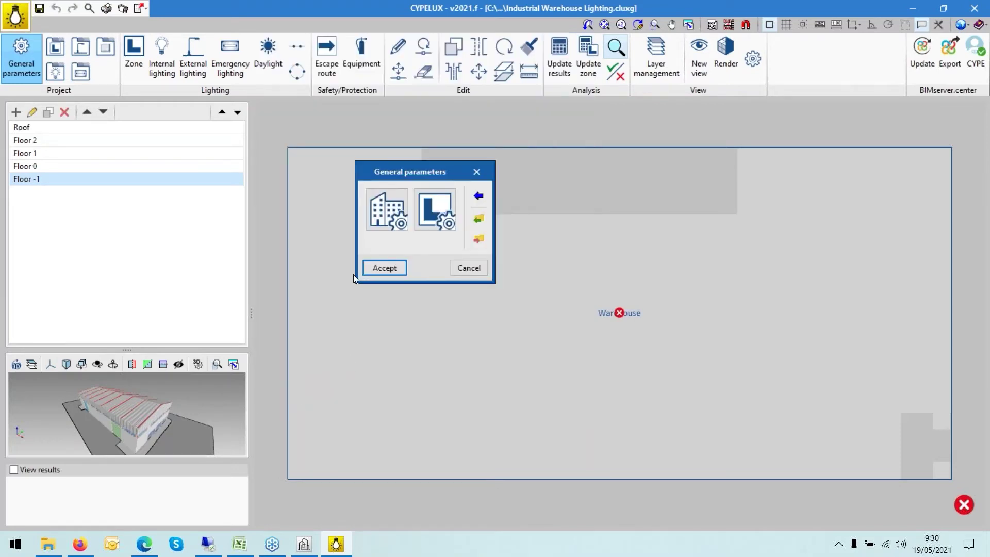
# Delete the traffic zone checks for stairs, elevators and loading ramps, keeping 5.1.1 Circulation areas and corridors
pyautogui.click(447, 207)
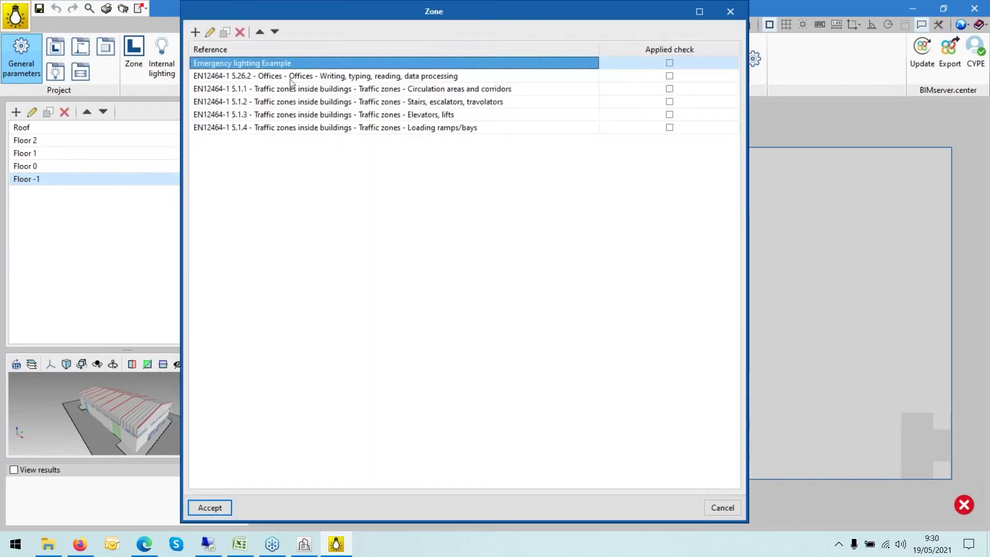
pyautogui.click(424, 88)
pyautogui.click(335, 75)
pyautogui.click(302, 103)
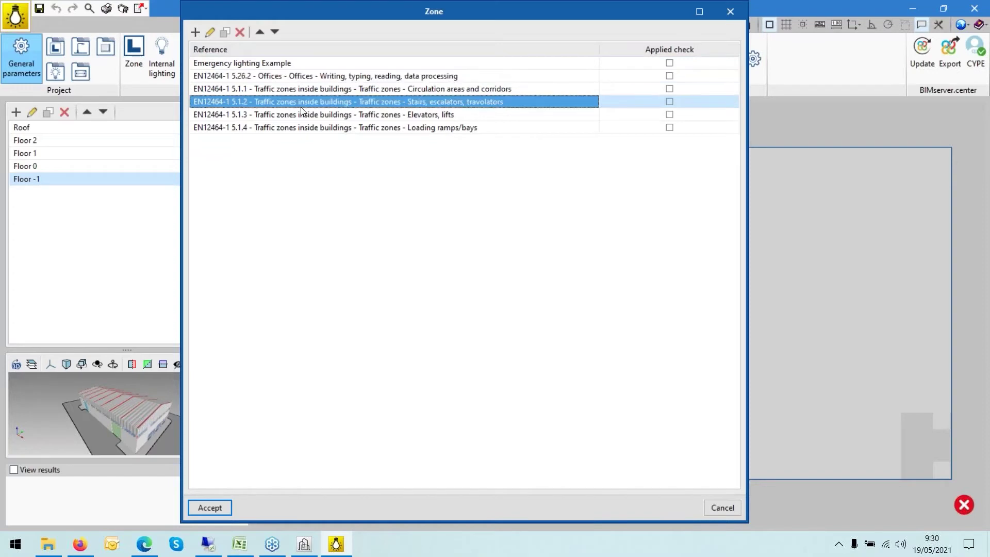
pyautogui.click(440, 91)
pyautogui.click(397, 101)
pyautogui.click(240, 32)
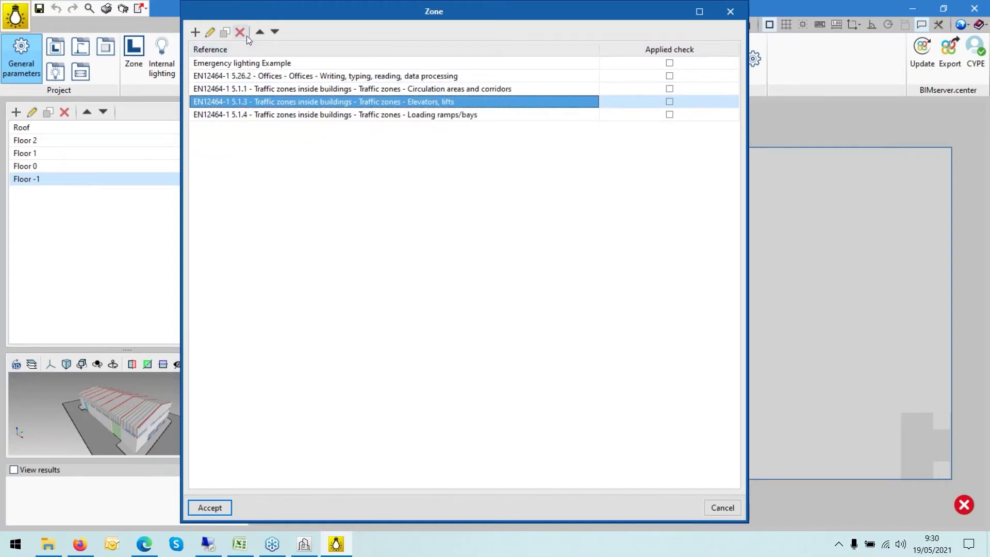
pyautogui.click(243, 33)
pyautogui.click(243, 33)
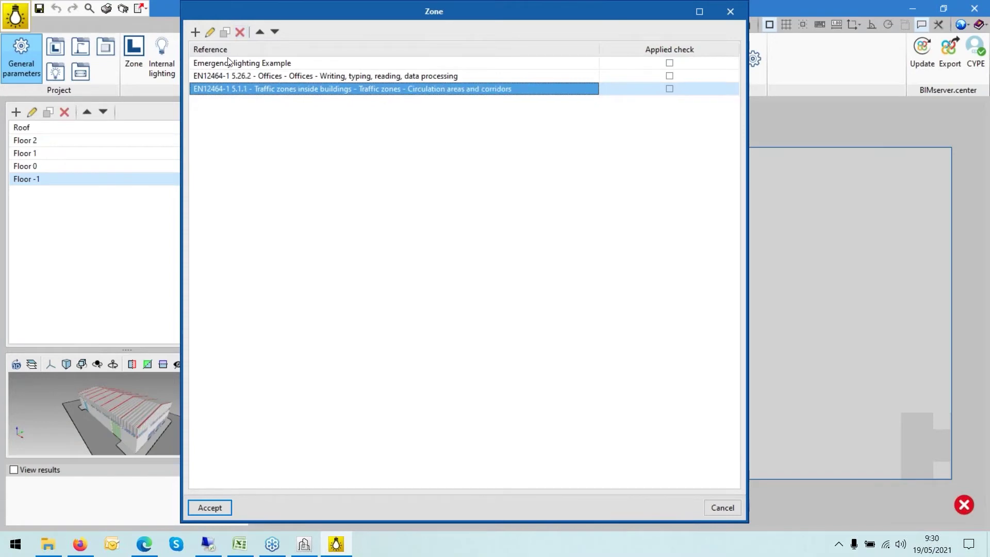
# Review the normal and emergency lighting criteria of the 5.1.1 Circulation areas and corridors check, and accept it and the Zone list
pyautogui.click(209, 33)
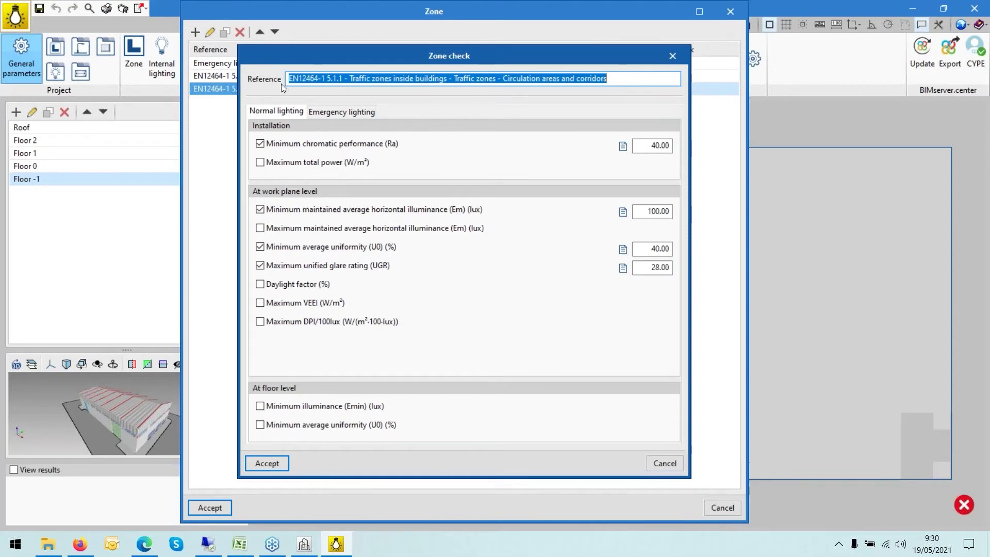
pyautogui.click(333, 111)
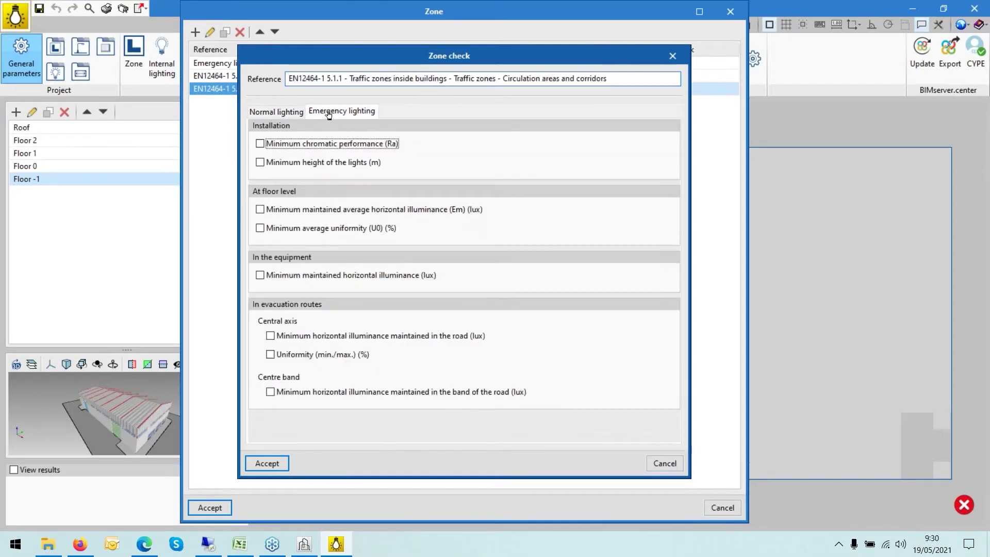
pyautogui.click(275, 112)
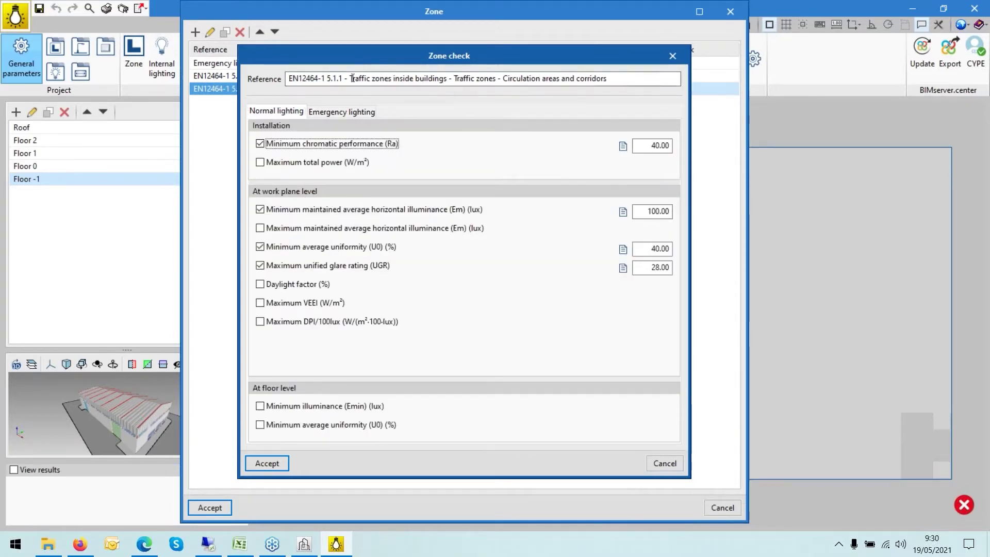
pyautogui.click(269, 463)
pyautogui.click(209, 508)
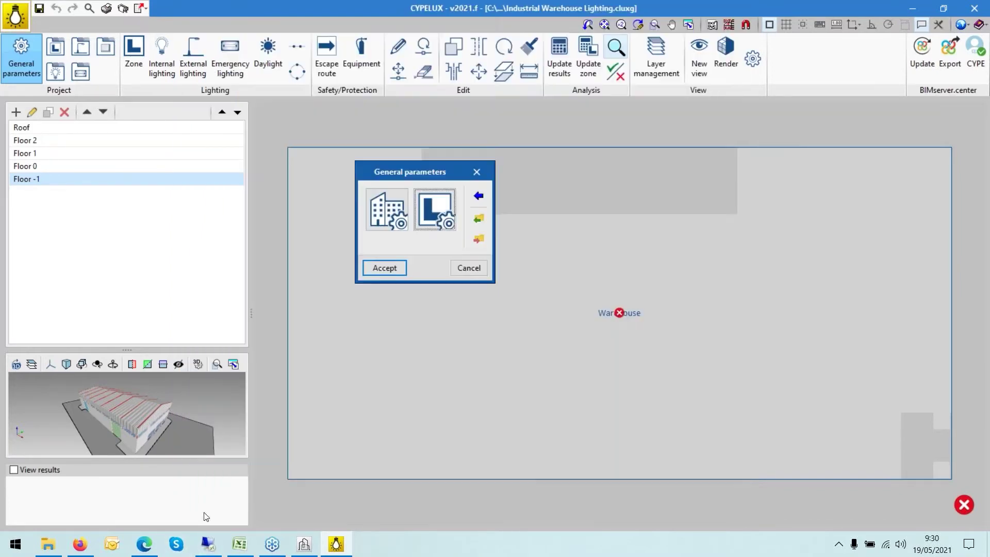
# Accept the general parameters and examine the error messages on the Warehouse zone of Floor -1
pyautogui.click(382, 272)
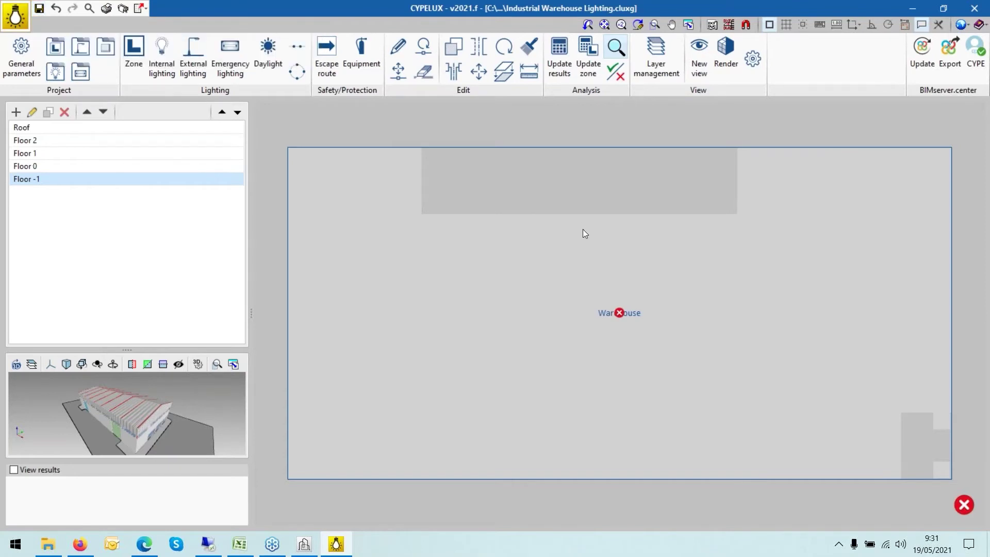
pyautogui.moveTo(619, 313)
pyautogui.moveTo(966, 507)
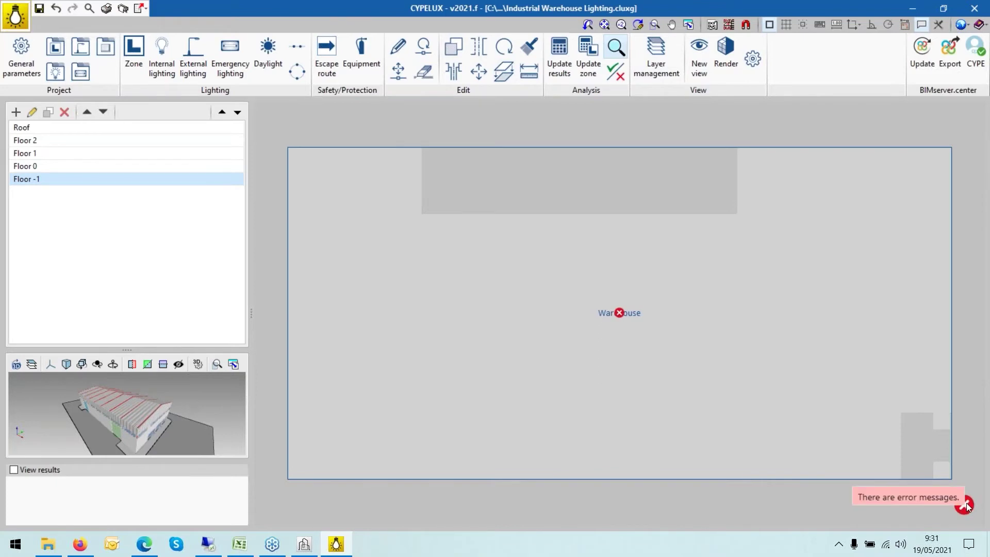
pyautogui.scroll(1, 627, 388)
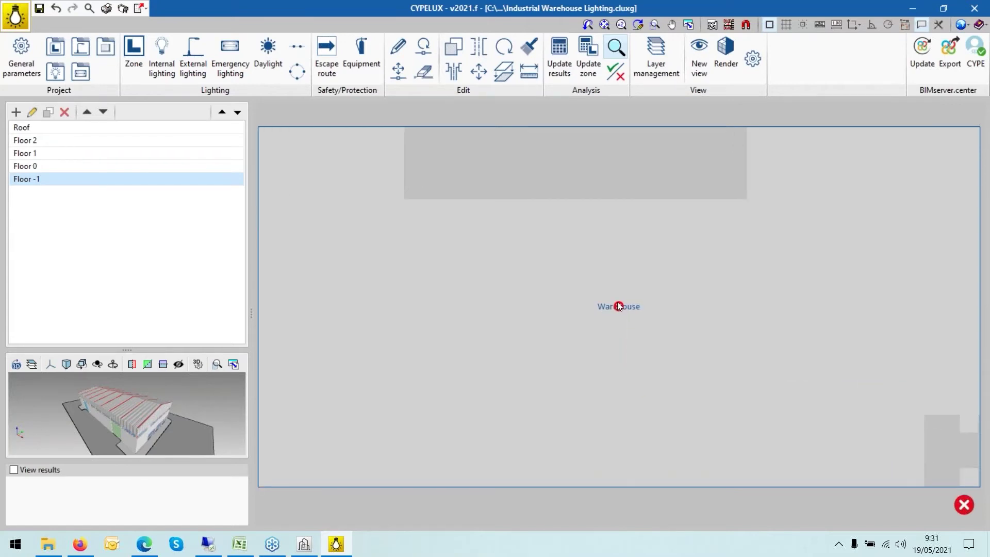
pyautogui.scroll(-2, 619, 306)
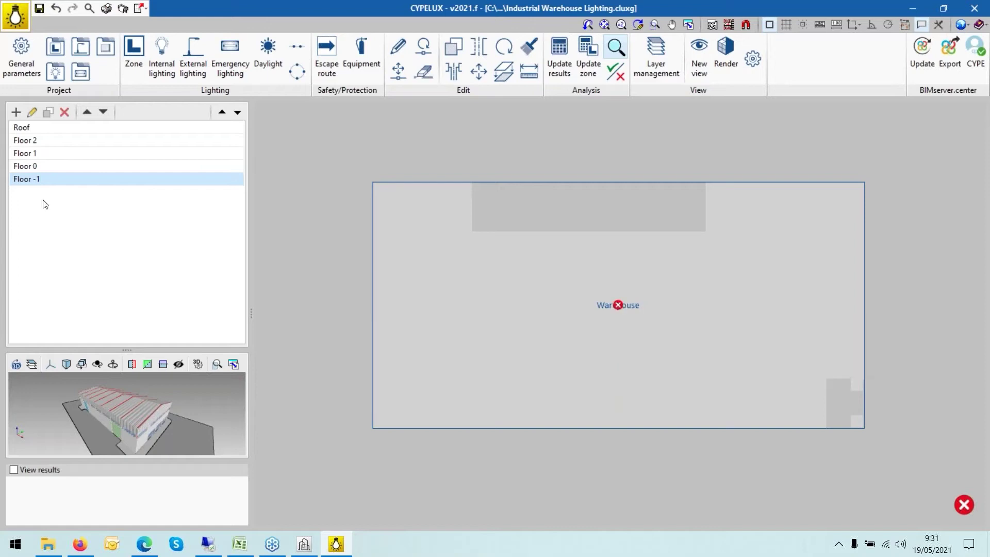
# Go through Floor 0, Floor 1 and Floor 2 to check the error markers on their zones, ending on Floor 1
pyautogui.click(41, 166)
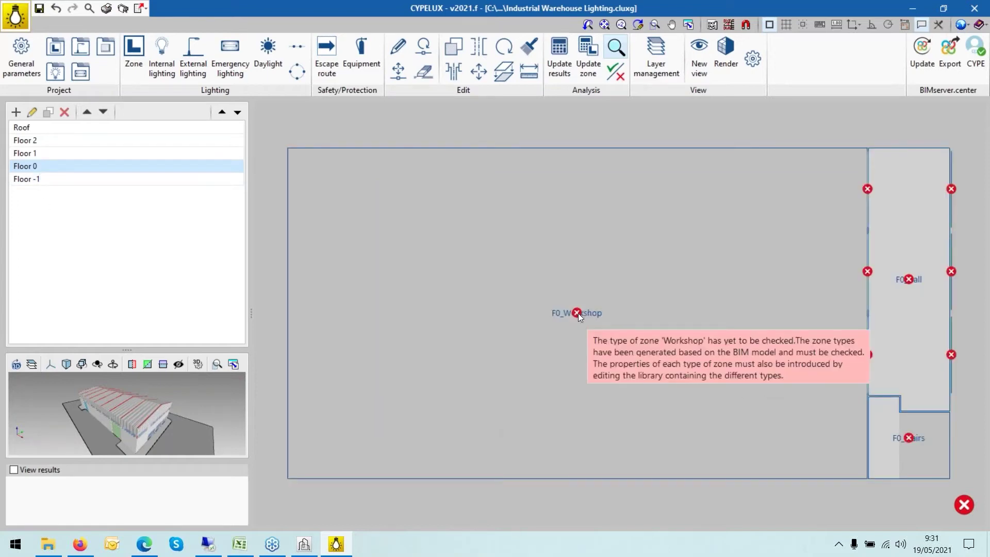
pyautogui.moveTo(908, 281)
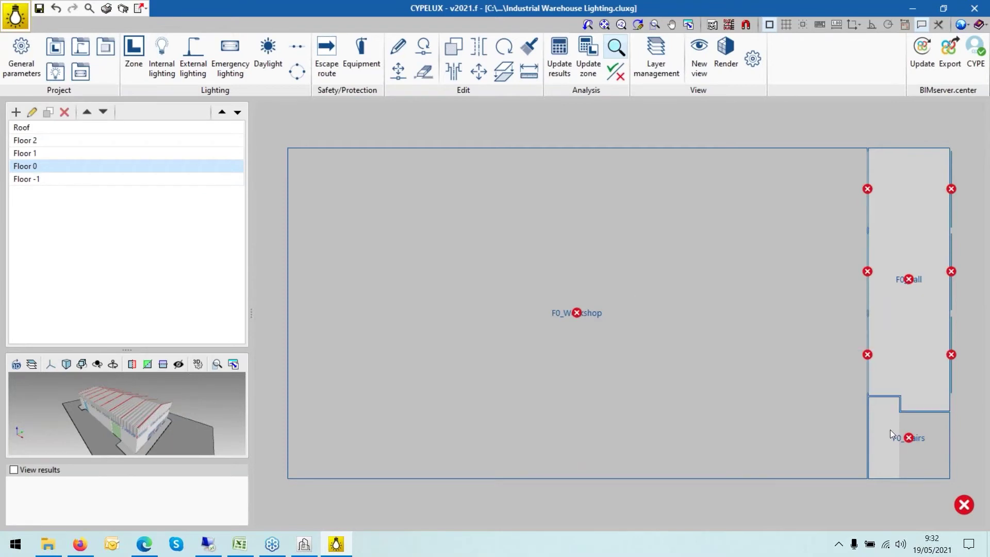
pyautogui.click(34, 154)
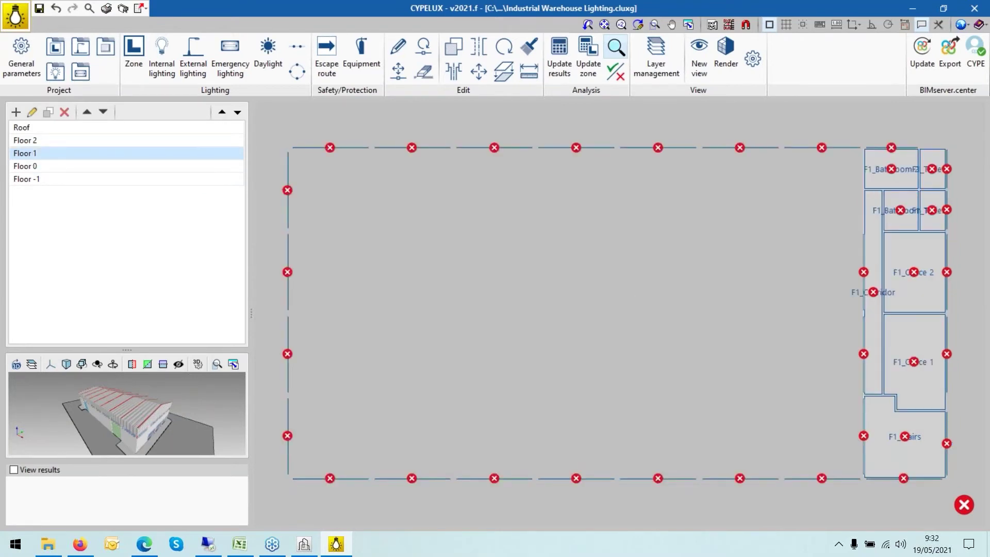
pyautogui.click(31, 142)
pyautogui.click(30, 154)
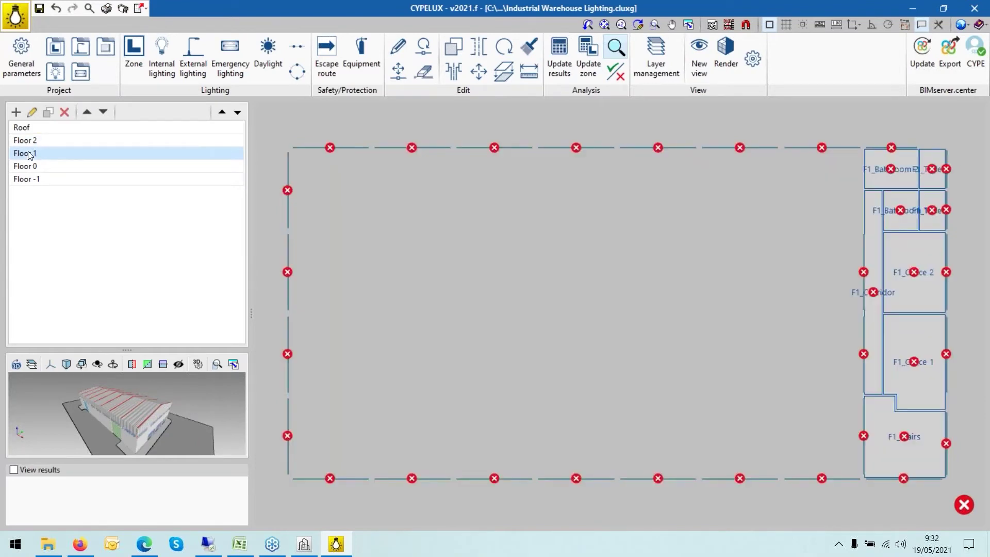
# Examine the office, corridor, bathroom and stairs zones of Floor 1 and the error markers on them
pyautogui.scroll(-3, 950, 276)
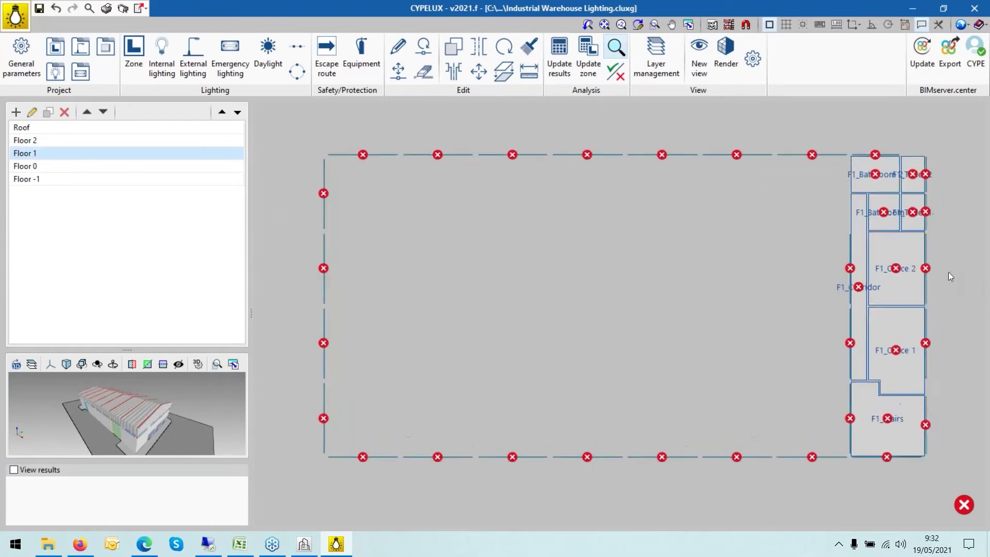
pyautogui.scroll(4, 948, 271)
pyautogui.scroll(-3, 930, 257)
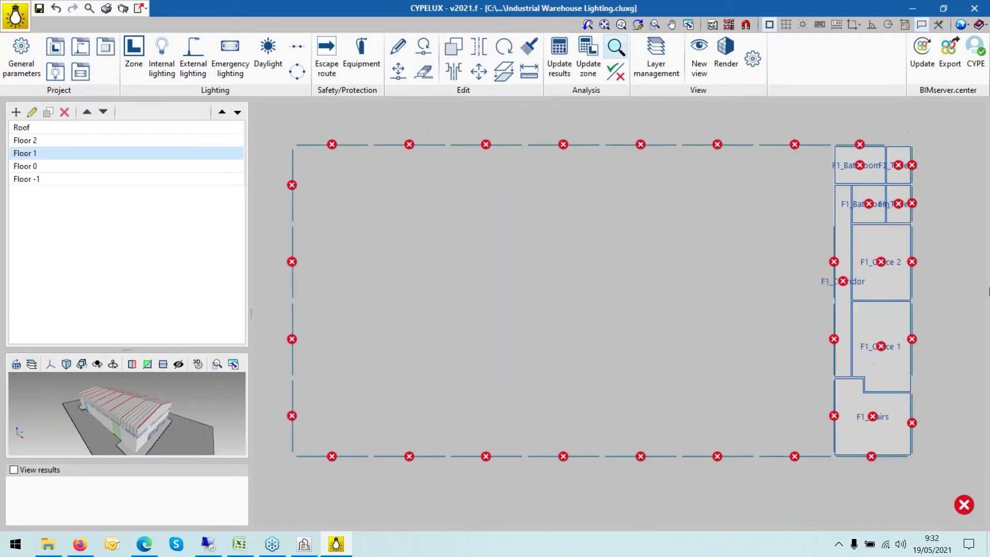
pyautogui.scroll(3, 961, 265)
pyautogui.scroll(-1, 789, 246)
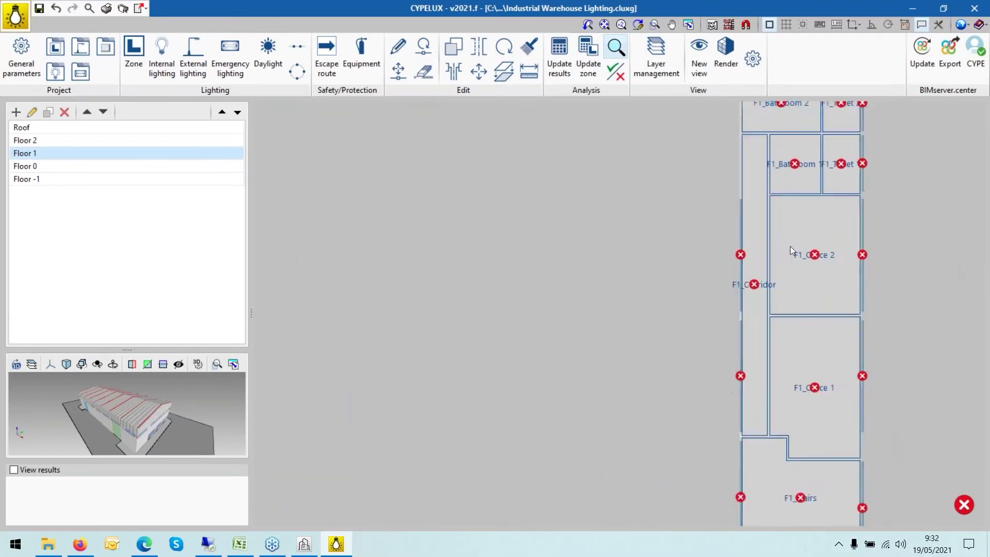
pyautogui.scroll(-2, 957, 283)
pyautogui.scroll(2, 957, 282)
pyautogui.scroll(-2, 957, 281)
pyautogui.scroll(1, 957, 280)
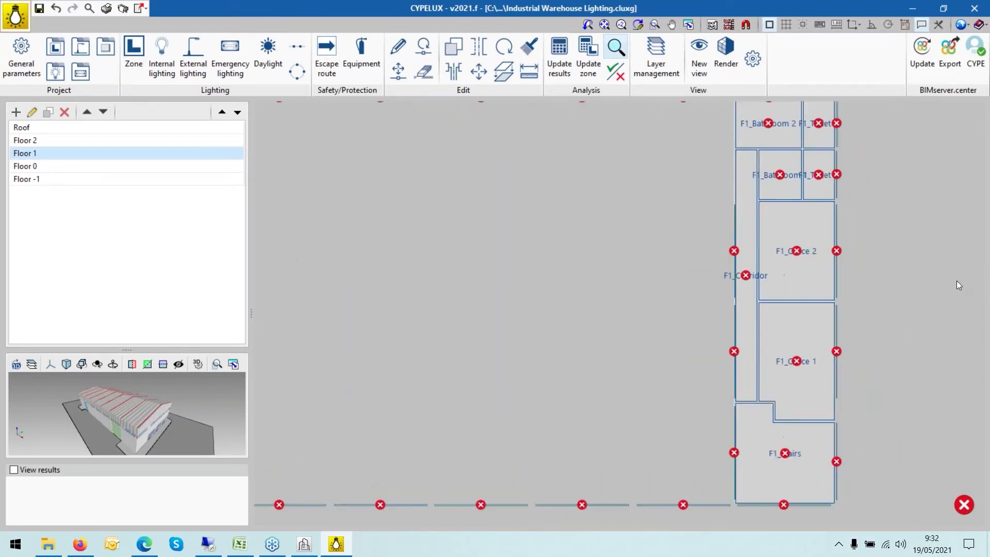
pyautogui.scroll(1, 957, 281)
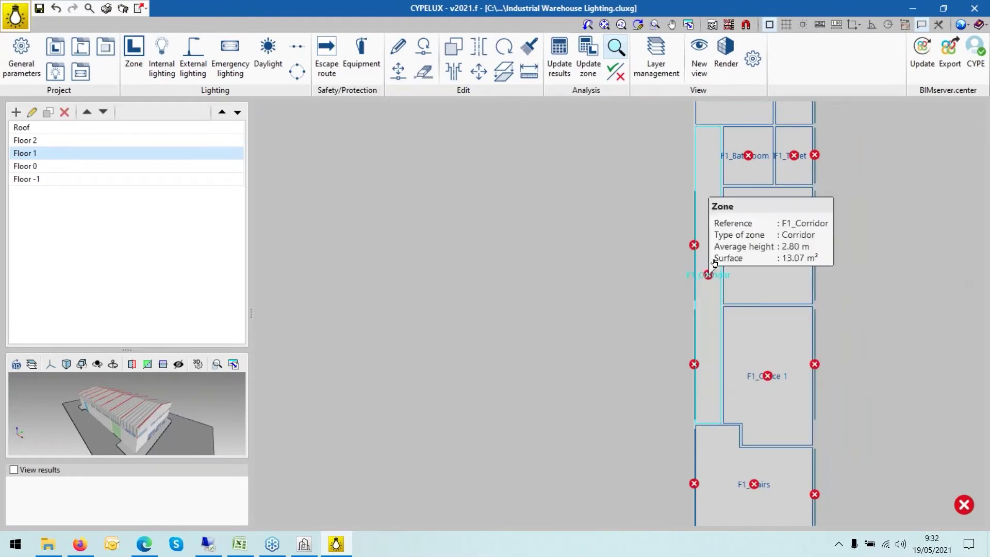
pyautogui.scroll(1, 916, 304)
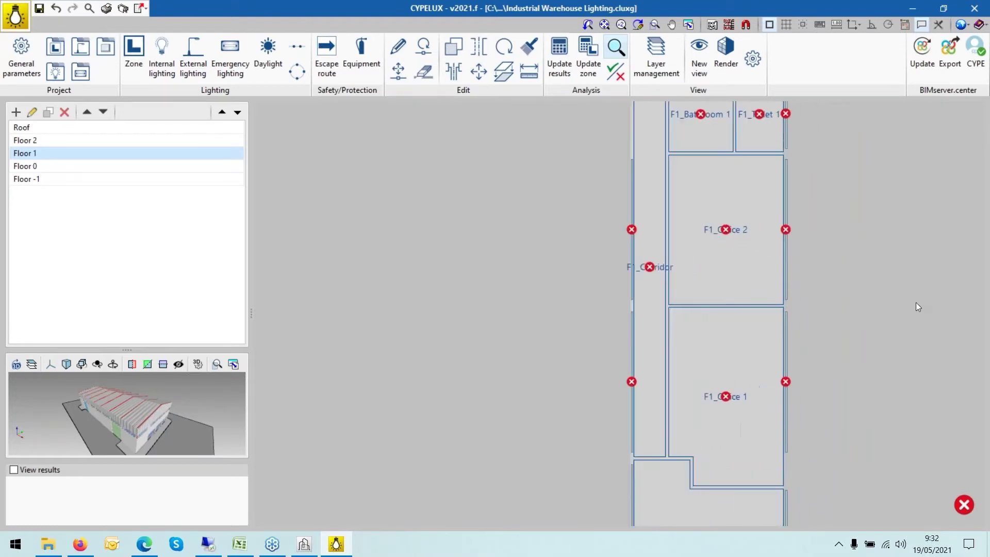
pyautogui.scroll(-1, 923, 314)
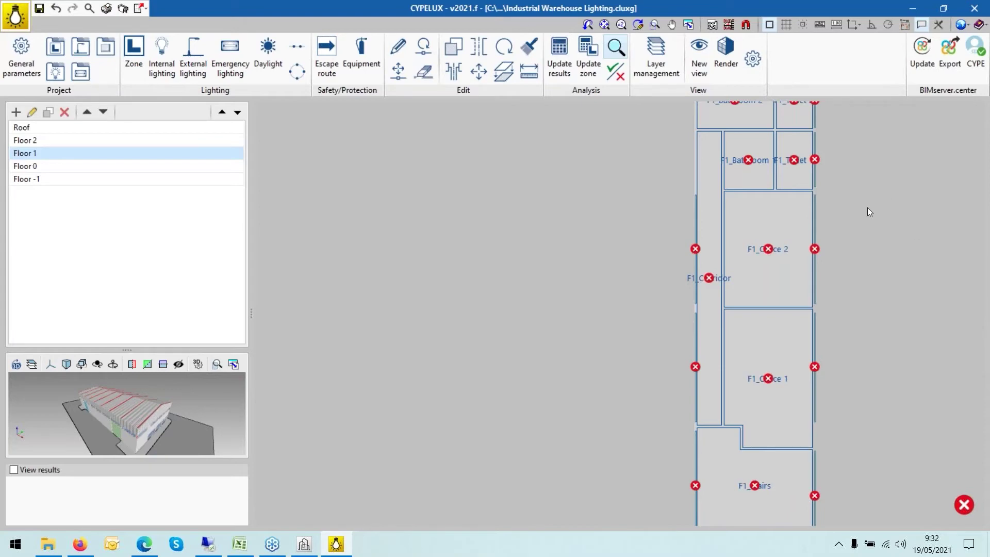
pyautogui.moveTo(771, 248)
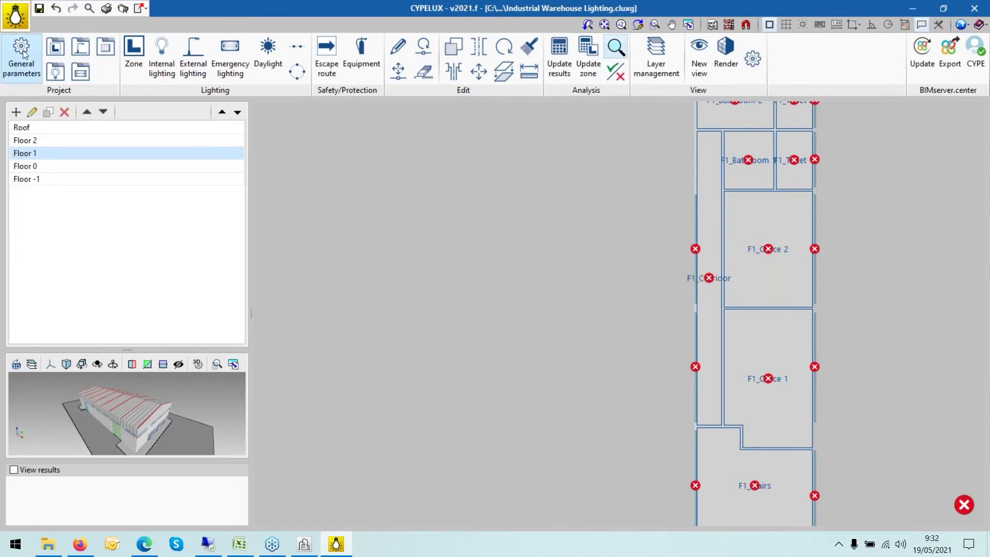
# Open the Office zone type for editing, keep it as Internal and review its workplane heights and marginal band
pyautogui.click(56, 48)
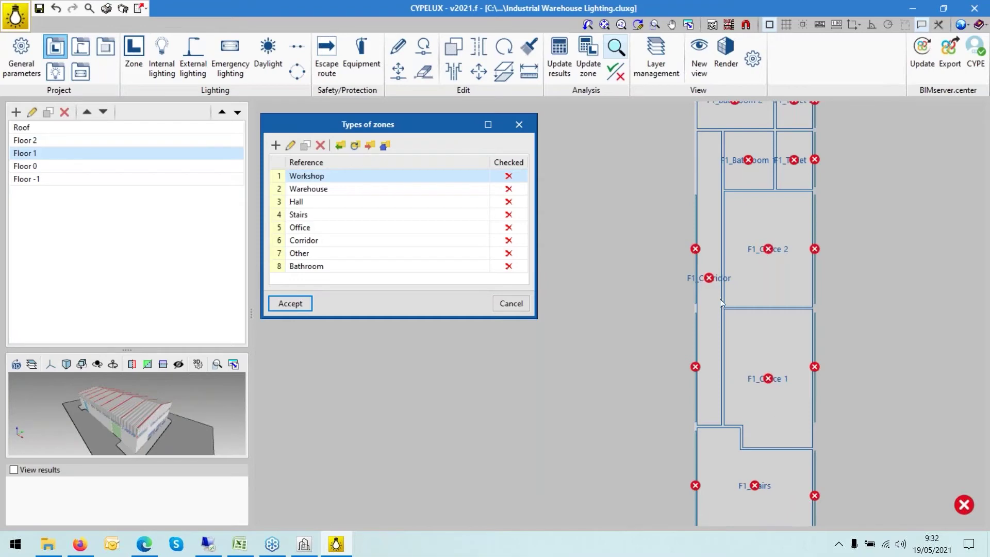
pyautogui.click(320, 230)
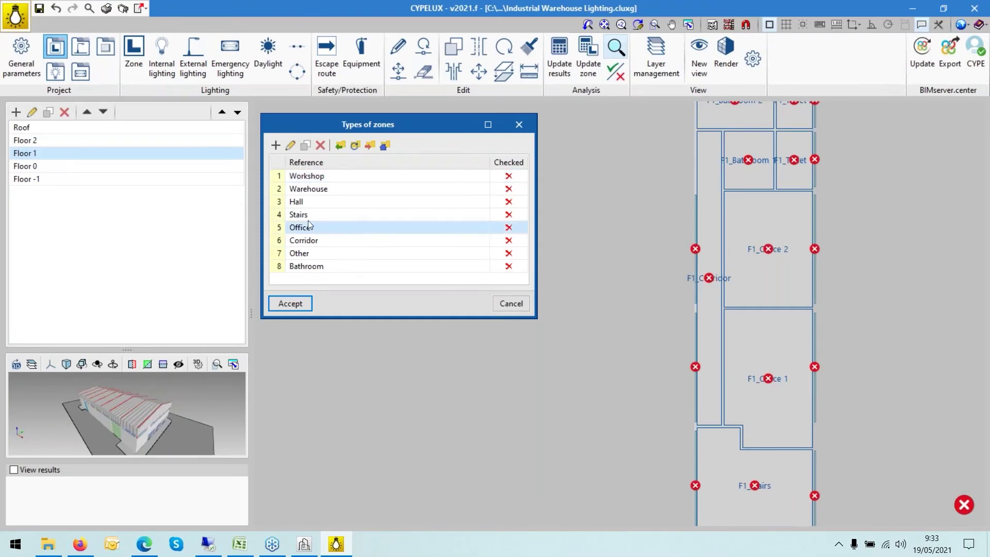
pyautogui.click(290, 146)
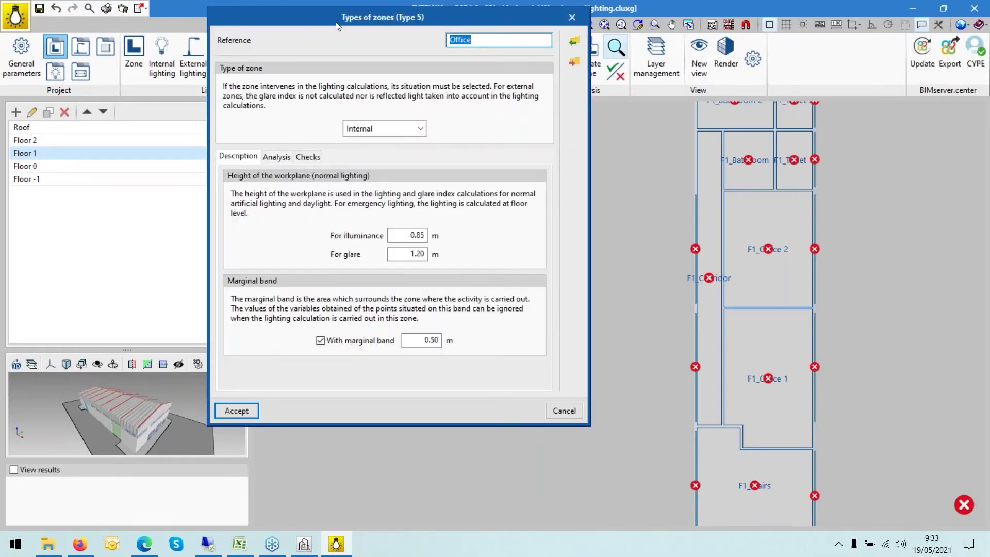
pyautogui.moveTo(336, 23); pyautogui.dragTo(651, 67)
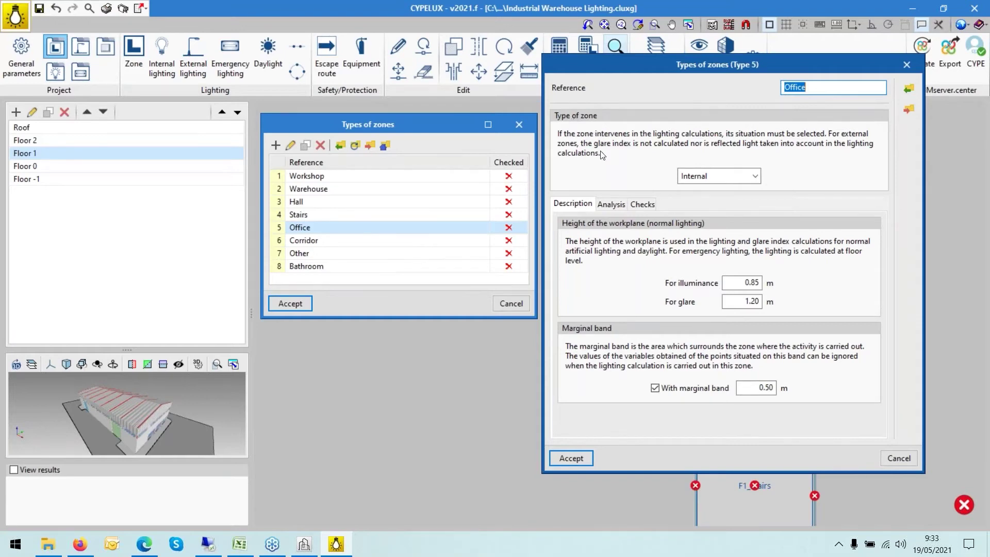
pyautogui.click(756, 177)
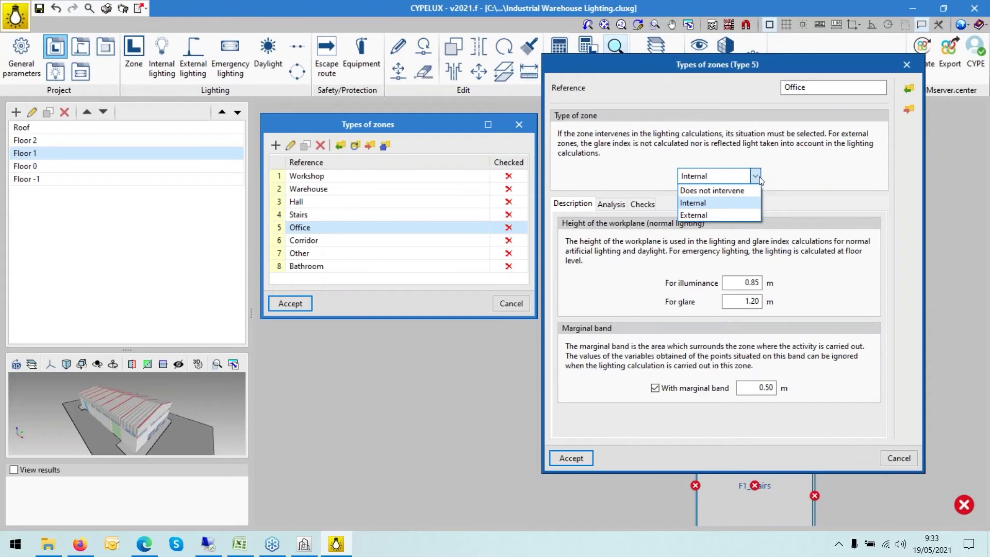
pyautogui.click(692, 204)
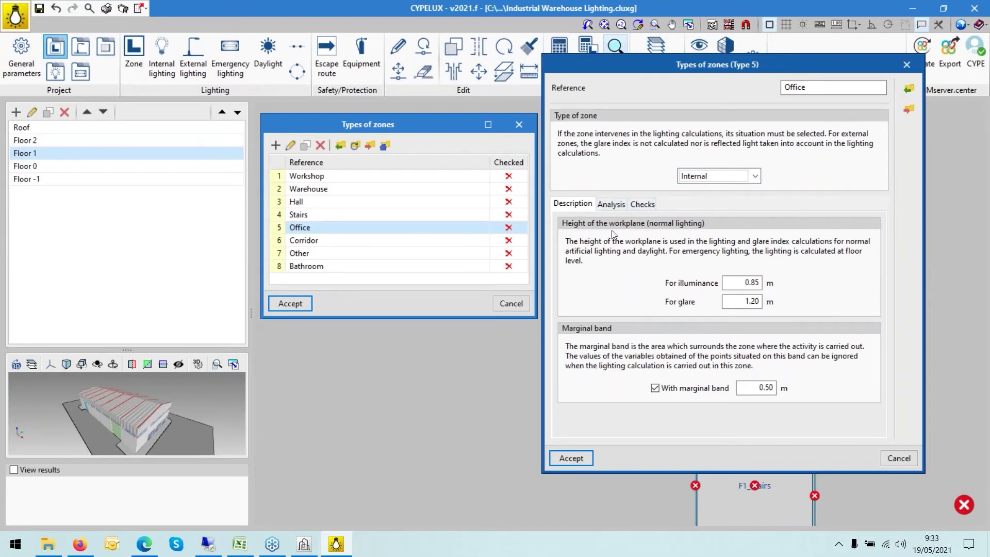
pyautogui.click(730, 282)
# Consult the list of usual maintenance factors by type of light and pollution level for the Office zone type
pyautogui.click(605, 205)
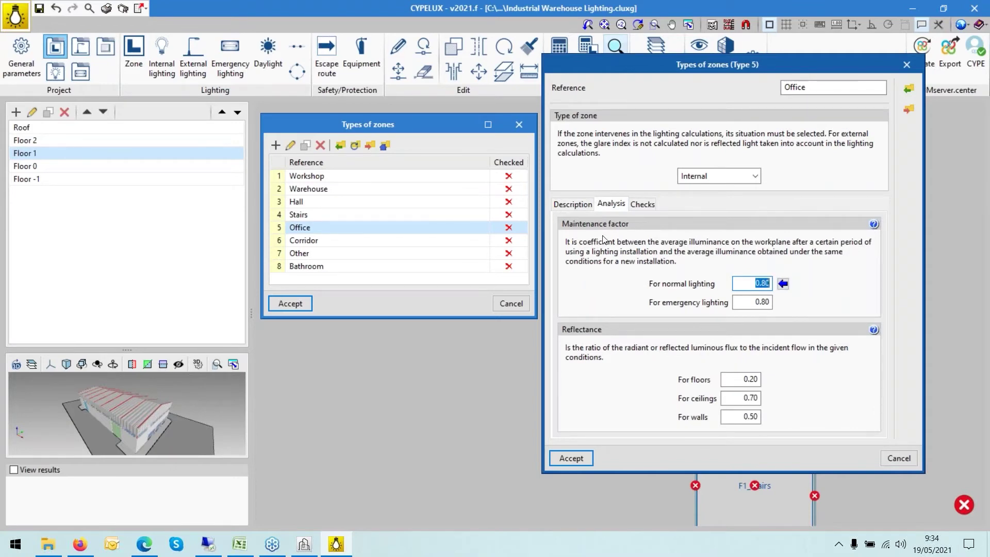
pyautogui.click(872, 226)
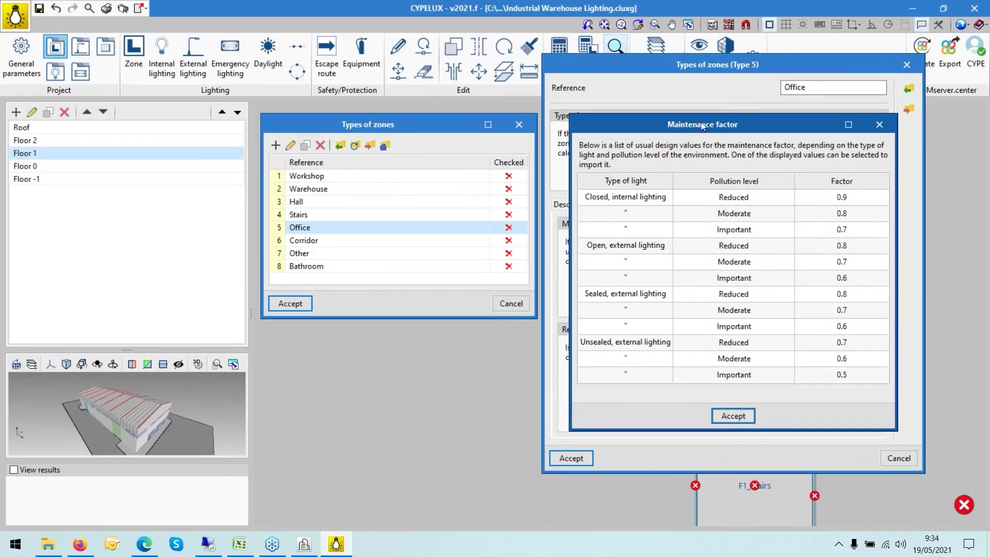
pyautogui.moveTo(702, 129); pyautogui.dragTo(368, 128)
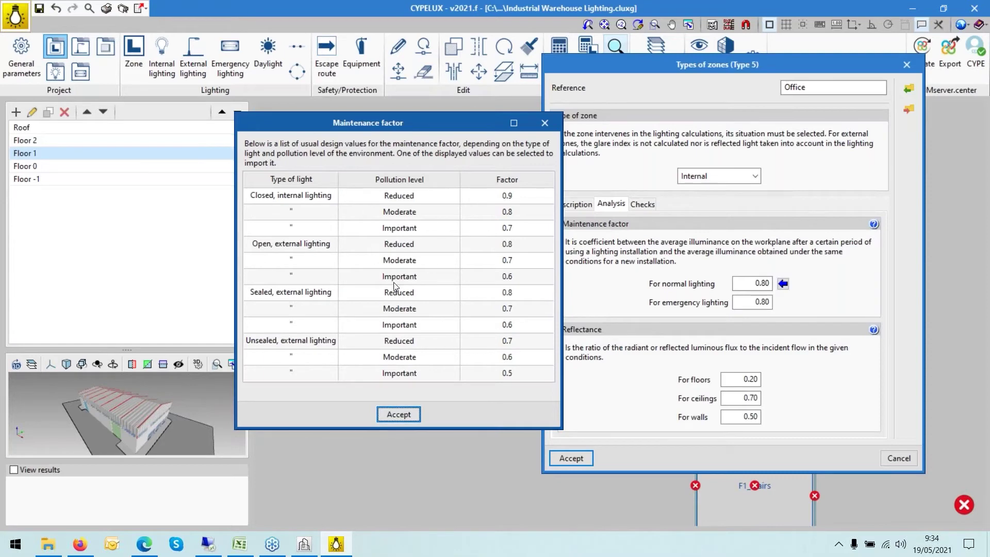
pyautogui.click(544, 123)
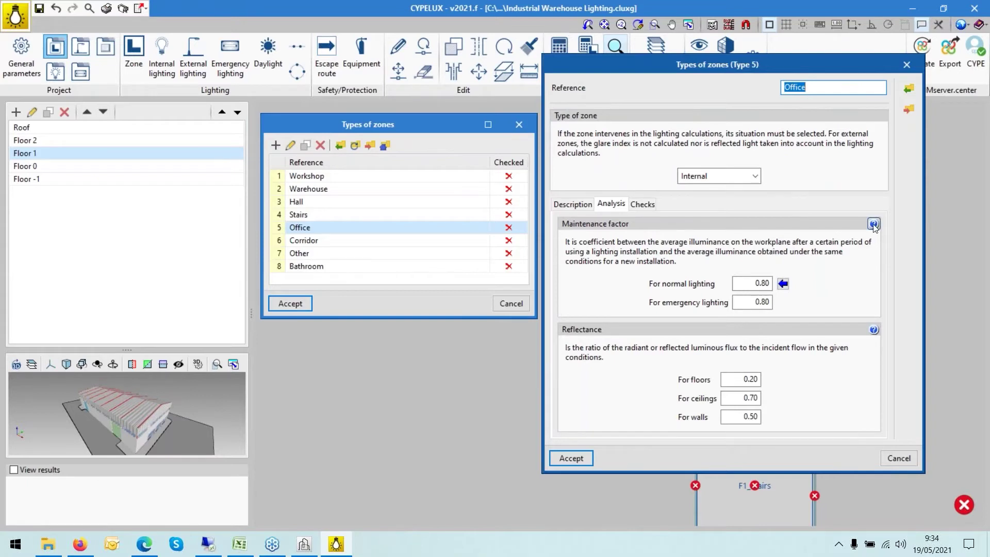
# Calculate the Office zone type's normal lighting maintenance factor with the CIE 97:2005 method, using the default environment and luminaire parameters
pyautogui.click(783, 283)
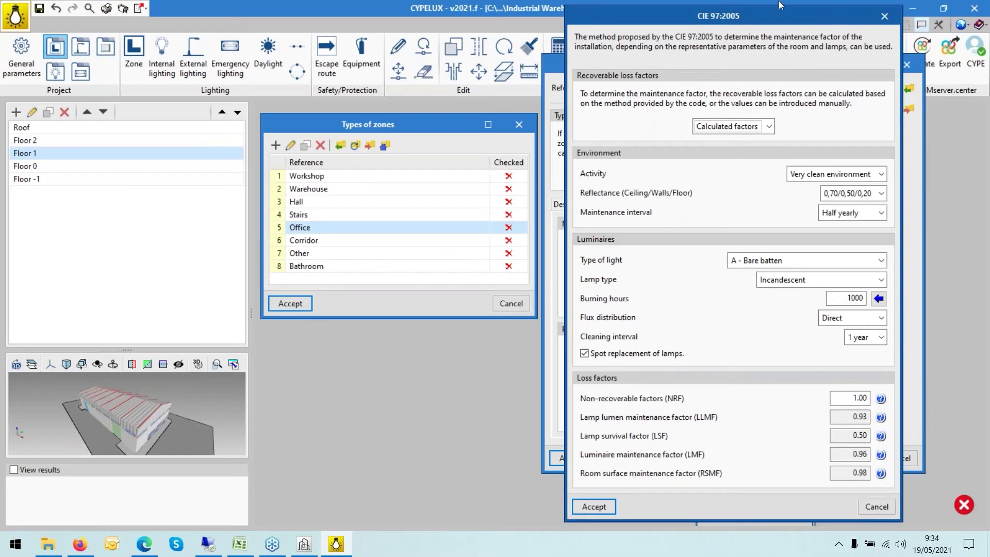
pyautogui.moveTo(763, 15); pyautogui.dragTo(401, 9)
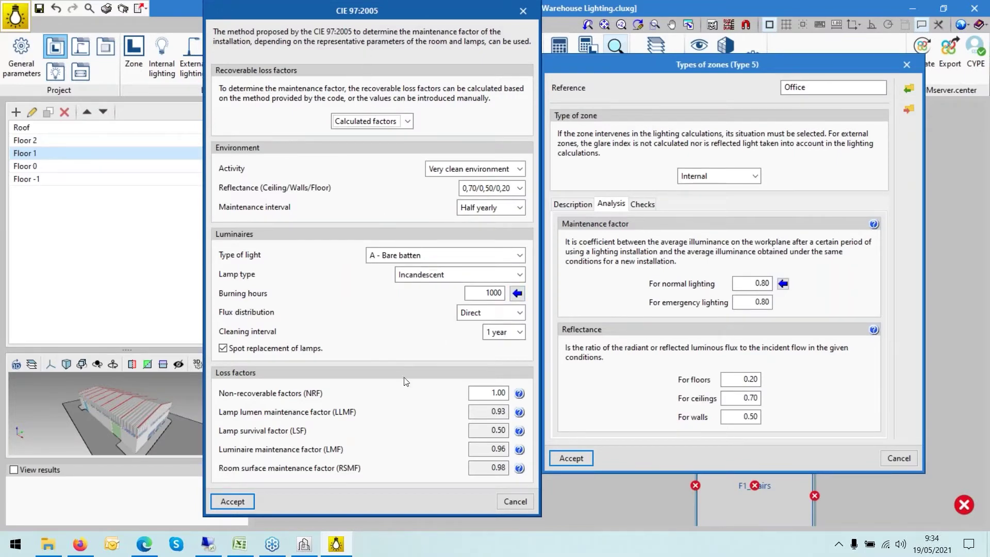
pyautogui.click(519, 393)
pyautogui.click(371, 291)
pyautogui.click(232, 502)
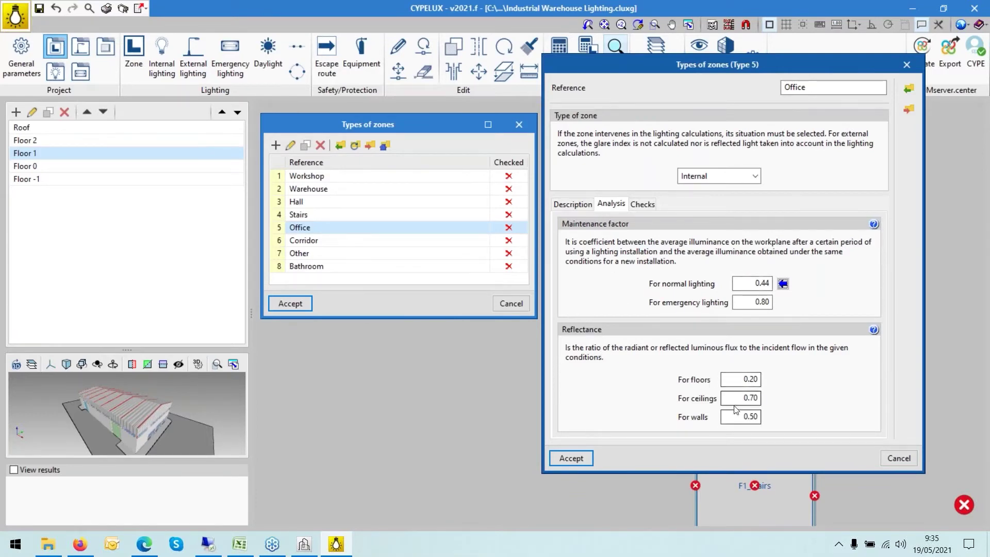
# Assign the EN12464-1 5.26.2 Offices - Writing, typing, reading, data processing check to the Office zone type and review its criteria
pyautogui.click(649, 209)
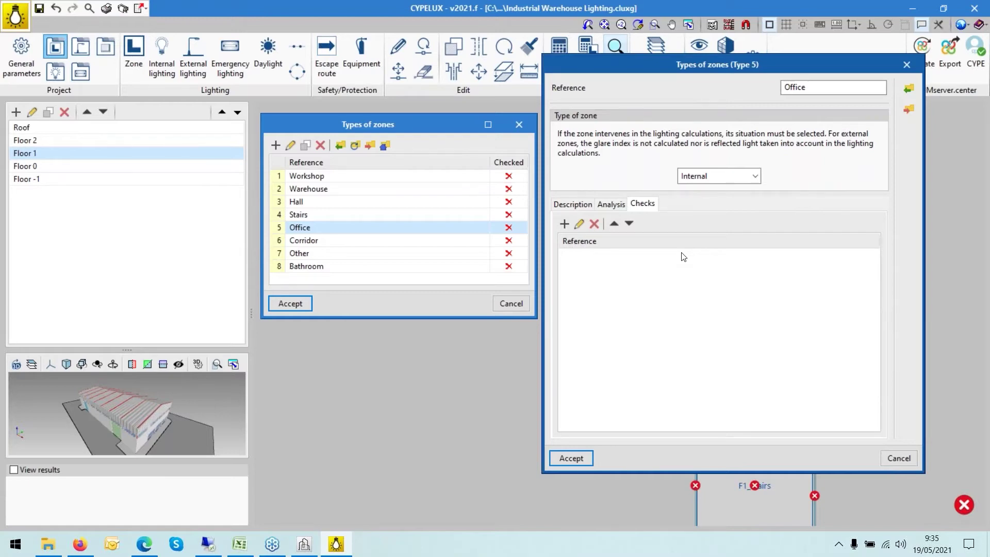
pyautogui.doubleClick(803, 87)
pyautogui.click(565, 224)
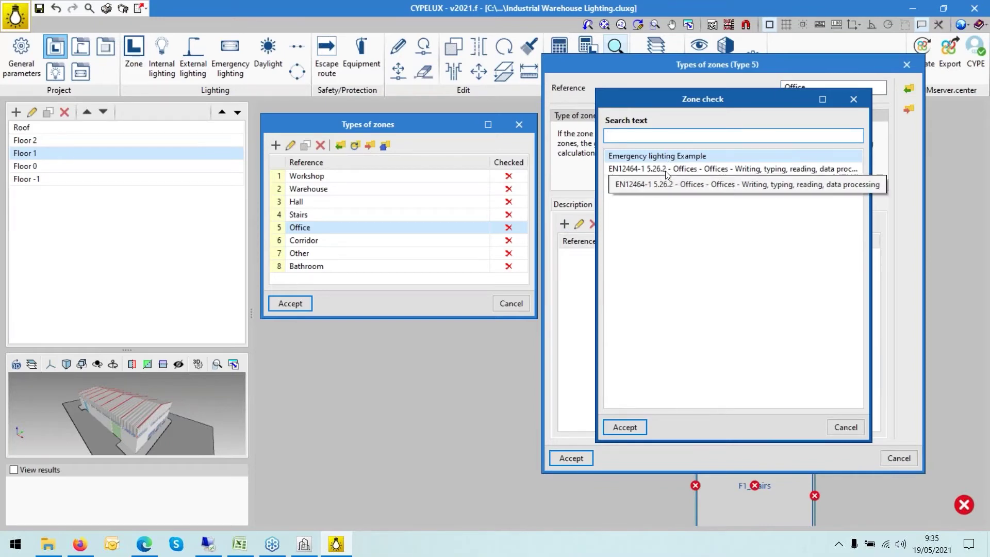
pyautogui.moveTo(667, 101); pyautogui.dragTo(688, 124)
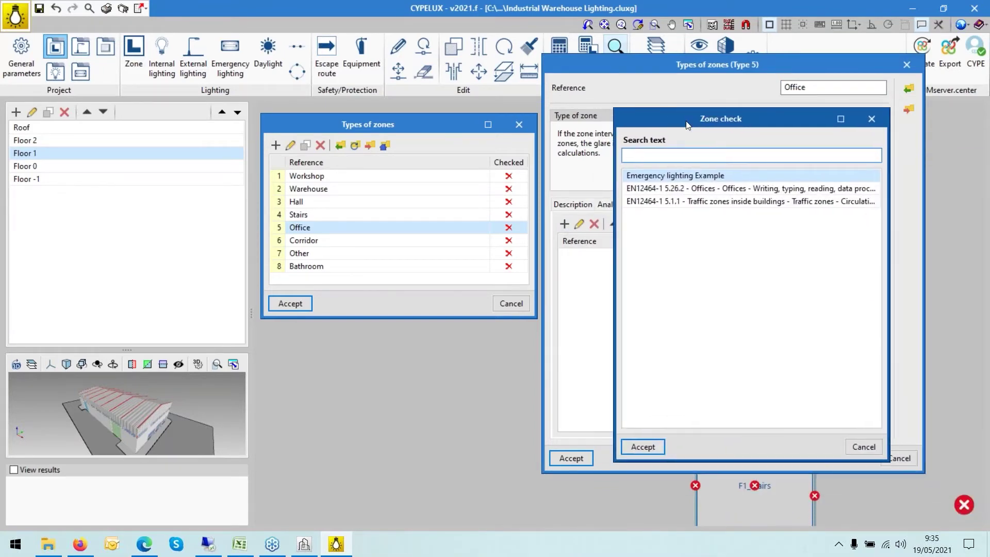
pyautogui.doubleClick(746, 190)
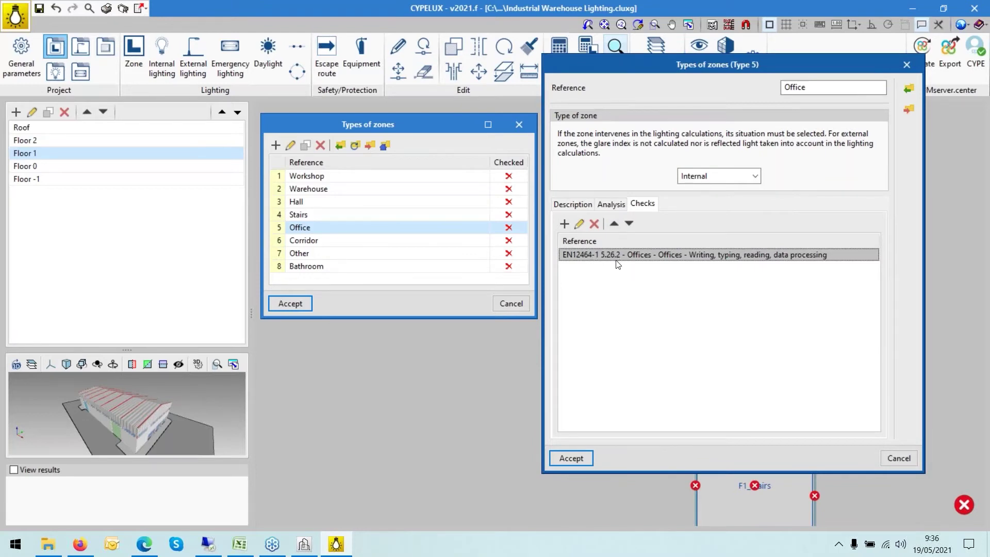
pyautogui.click(577, 222)
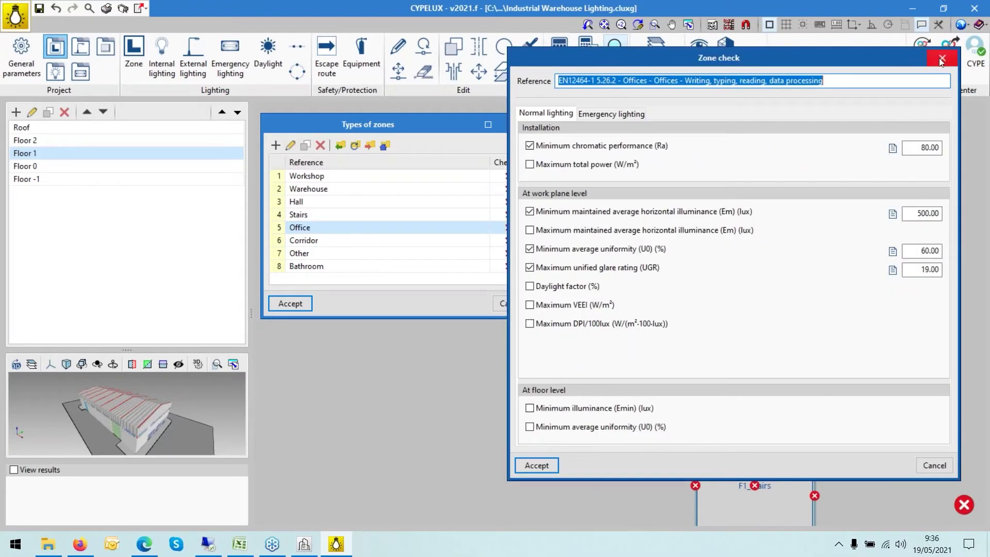
pyautogui.click(941, 58)
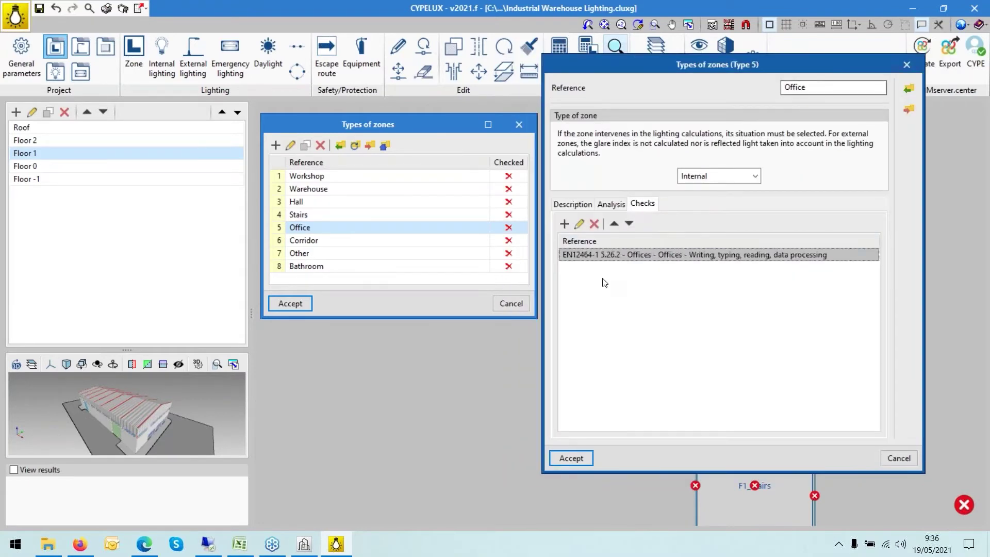
# Review the normal lighting criteria of the Office zone type's EN12464-1 5.26.2 check and accept the zone type
pyautogui.click(579, 223)
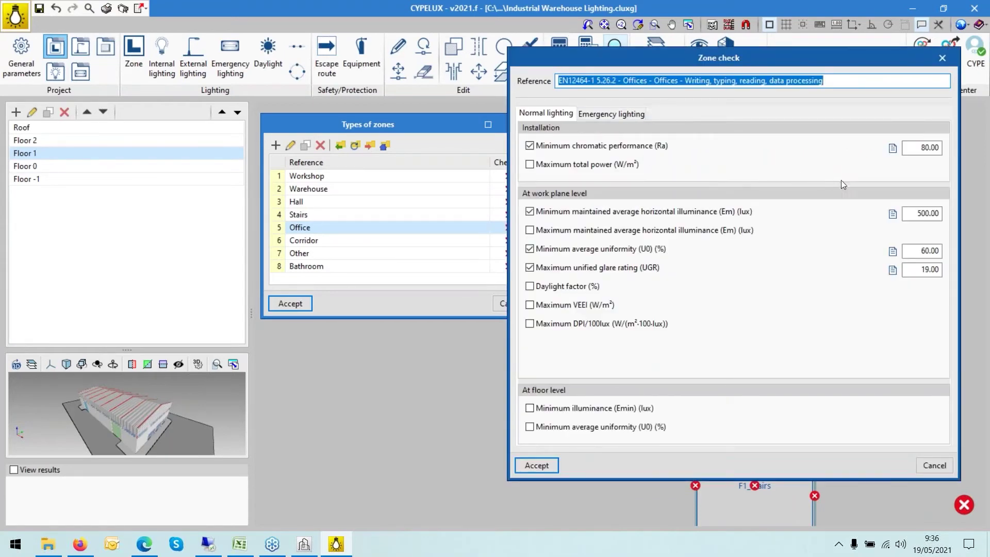
pyautogui.click(522, 467)
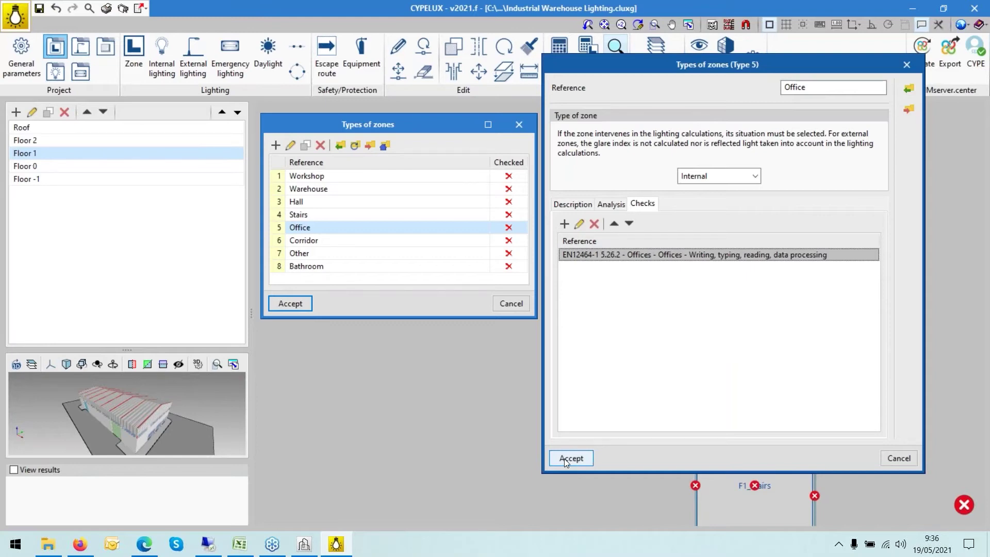
pyautogui.click(564, 459)
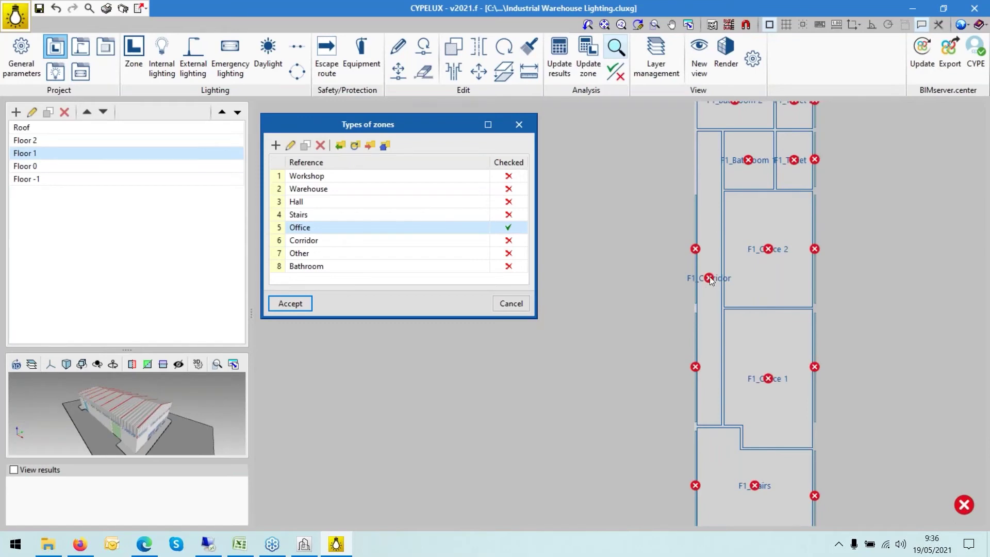
# Assign the Emergency lighting Example check to the Corridor zone type and review its emergency lighting criteria
pyautogui.click(380, 244)
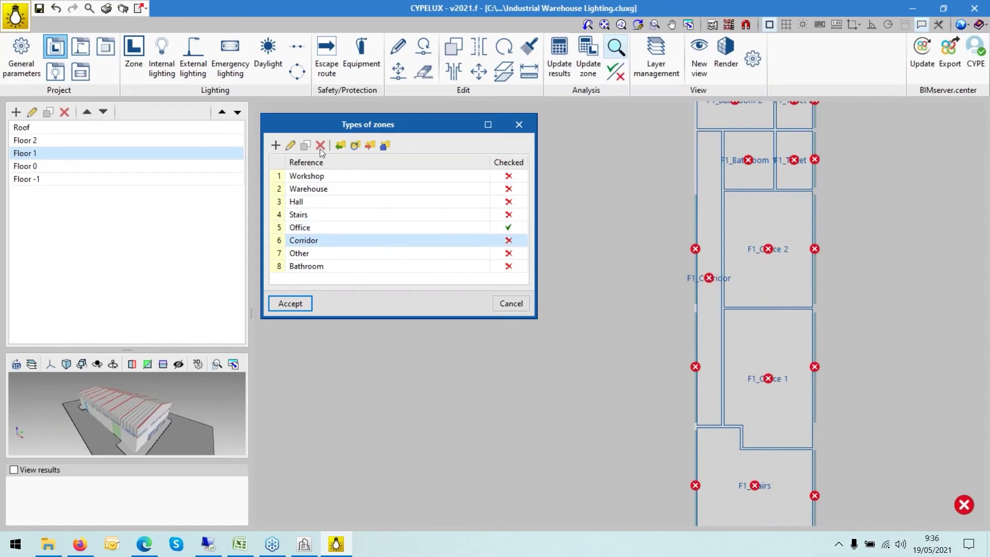
pyautogui.click(289, 146)
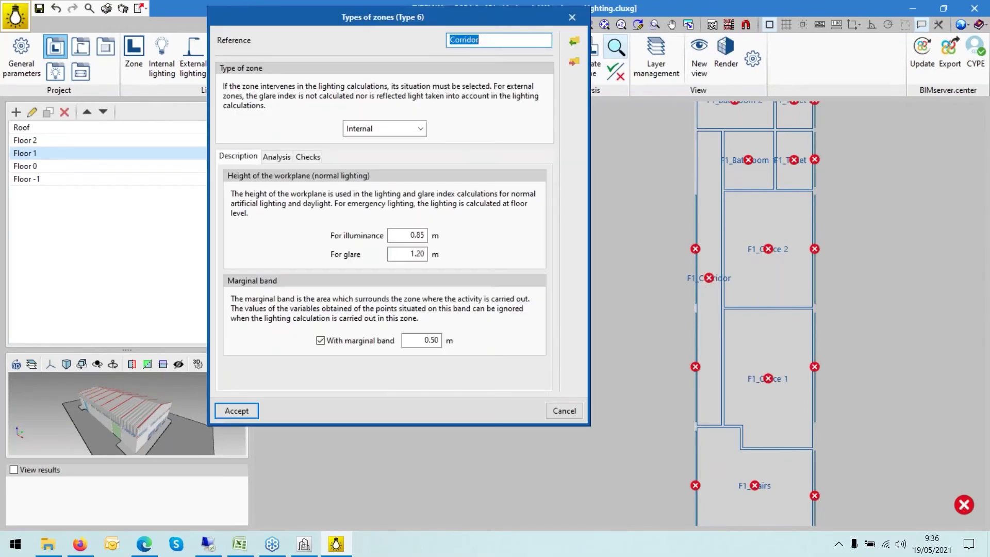
pyautogui.click(276, 157)
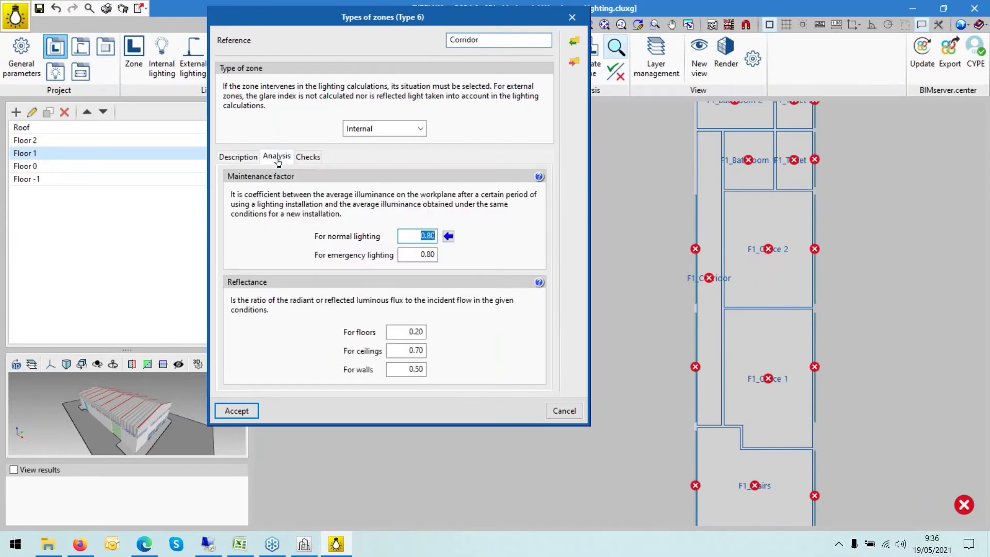
pyautogui.click(307, 157)
pyautogui.click(230, 177)
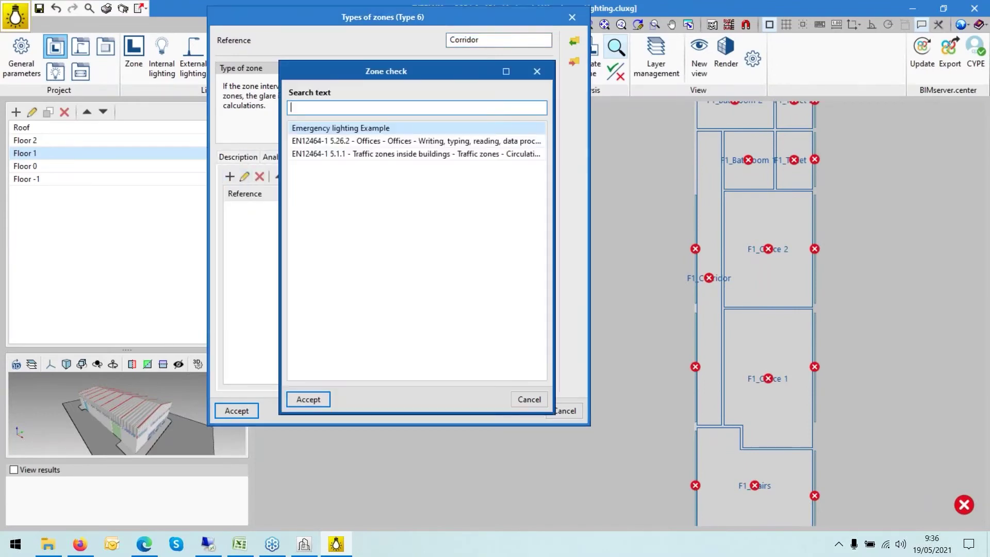
pyautogui.doubleClick(330, 129)
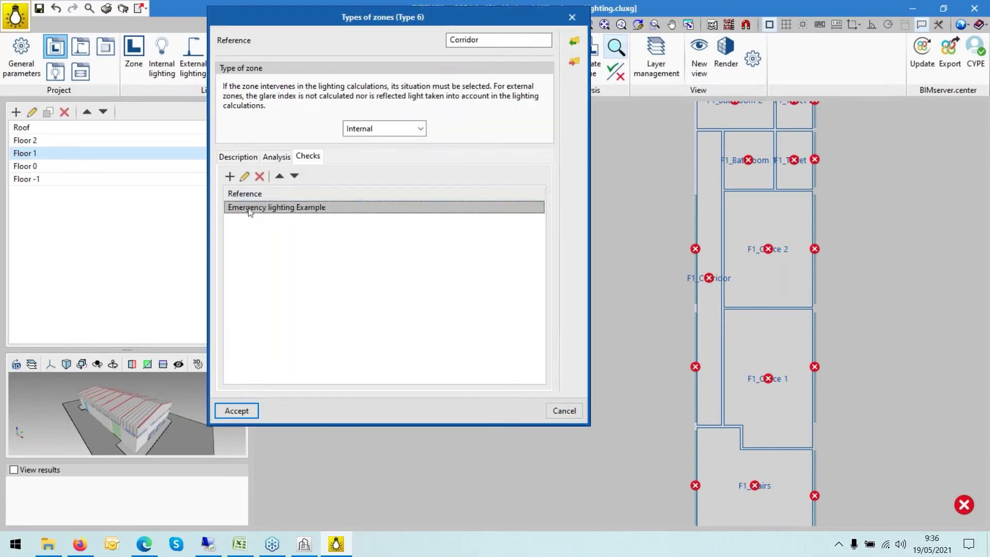
pyautogui.click(245, 175)
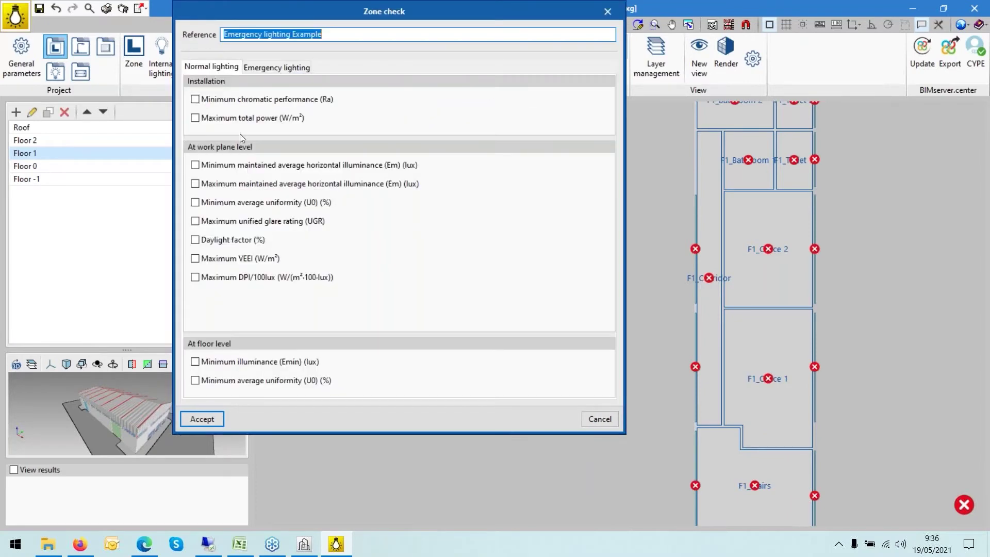
pyautogui.click(257, 68)
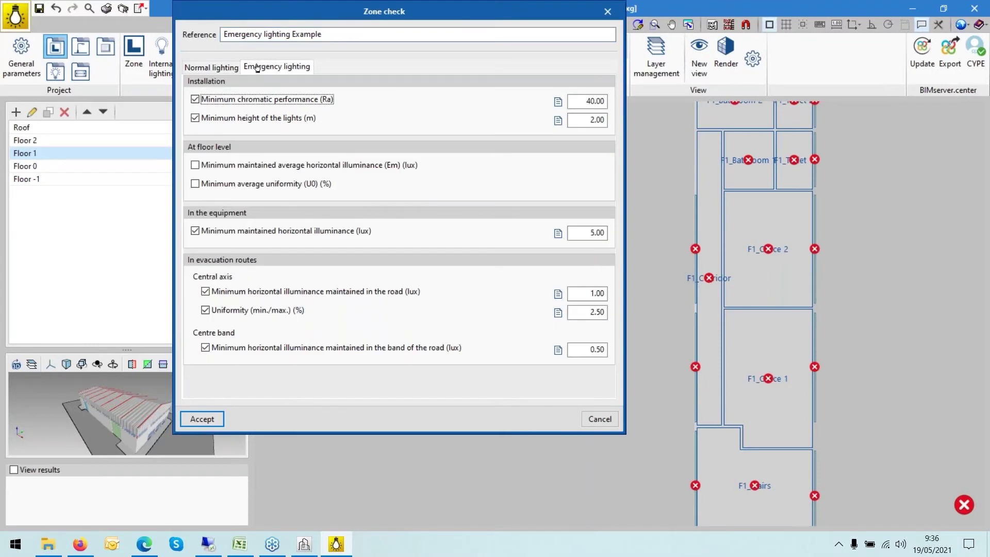
pyautogui.click(214, 418)
# Add the EN12464-1 5.1.1 Traffic zones inside buildings check to the Corridor zone type and accept the zone type
pyautogui.click(230, 176)
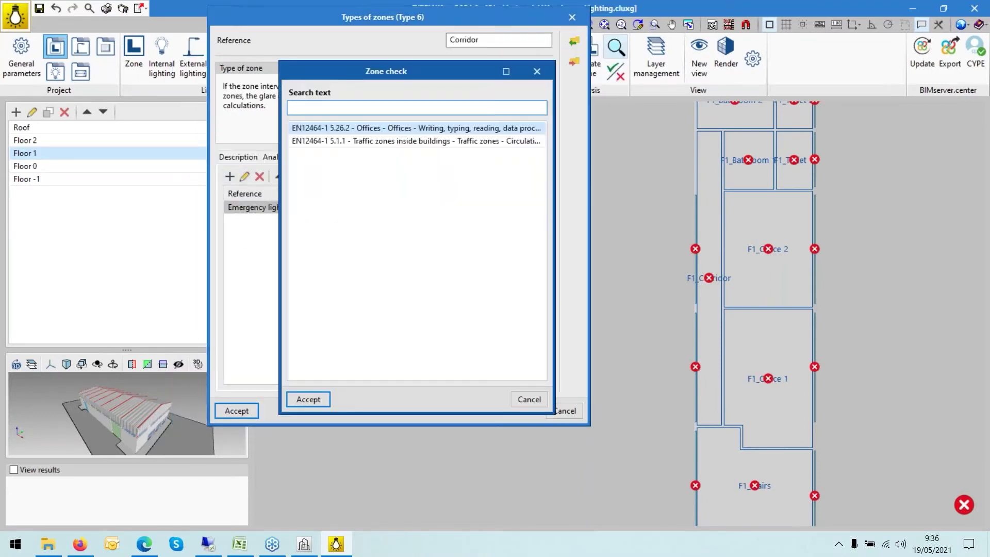
pyautogui.click(367, 147)
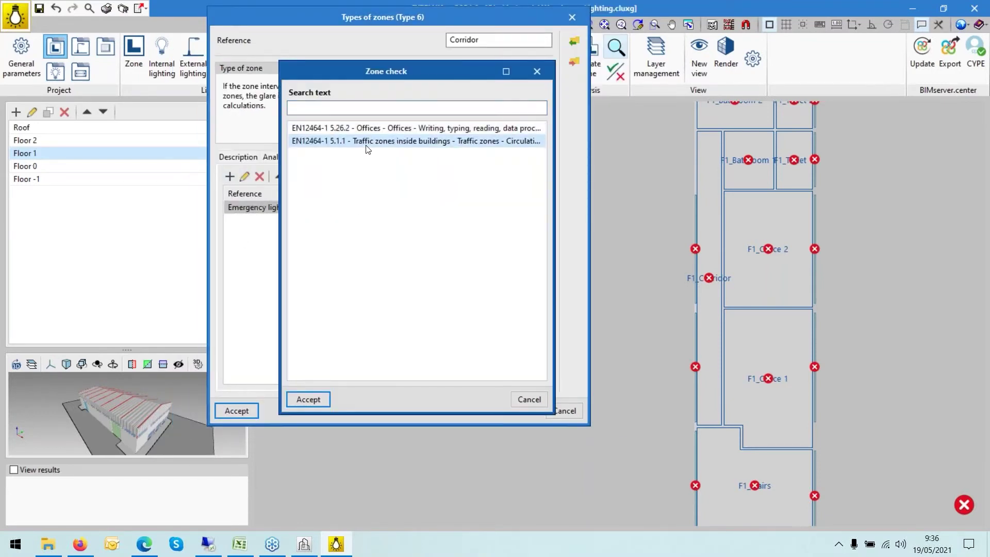
pyautogui.doubleClick(366, 147)
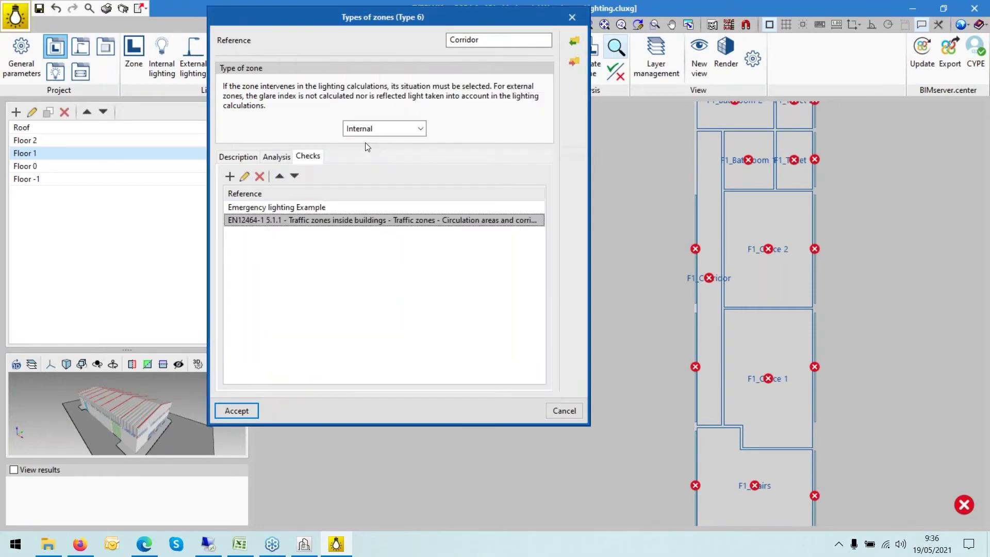
pyautogui.click(239, 411)
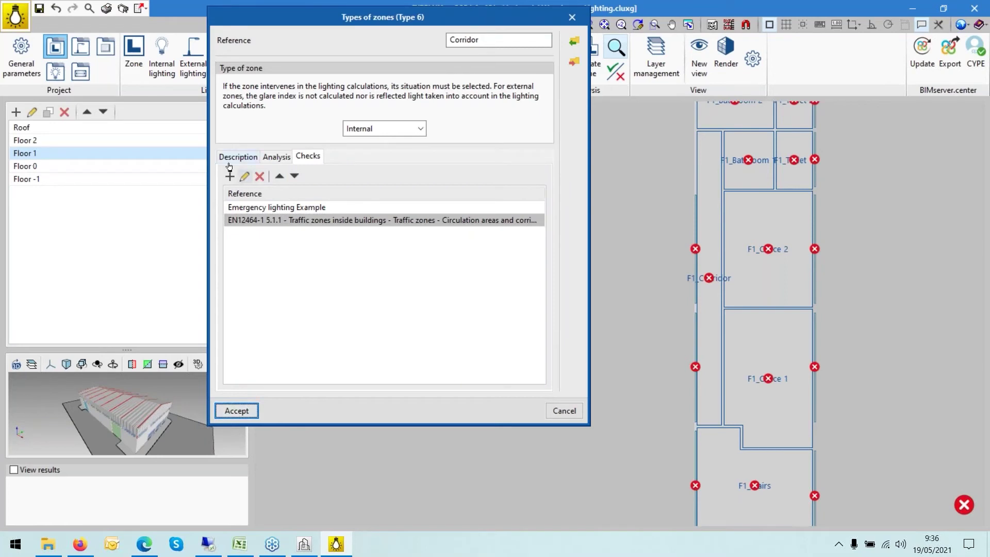
pyautogui.click(239, 414)
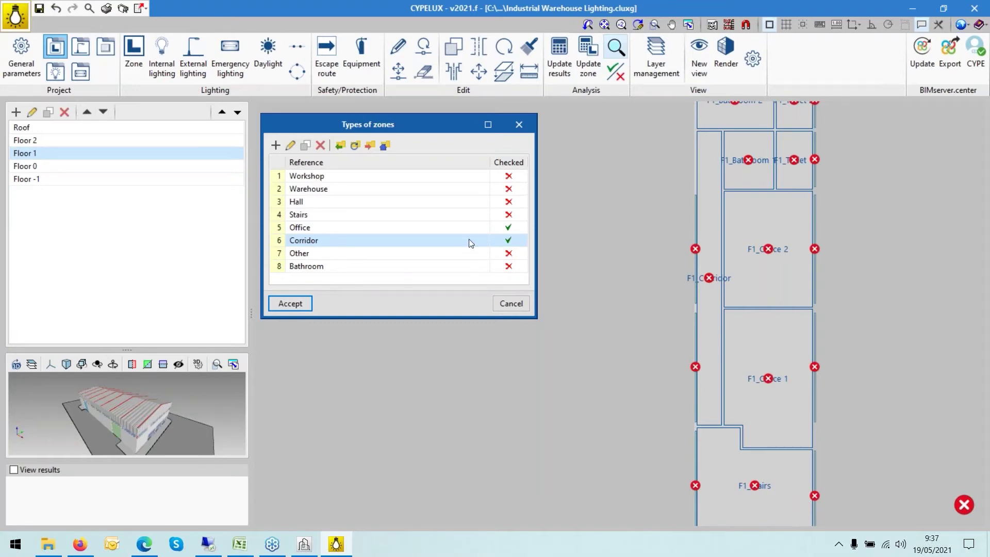
# Set the Workshop zone type to Does not intervene in the lighting calculations
pyautogui.click(324, 177)
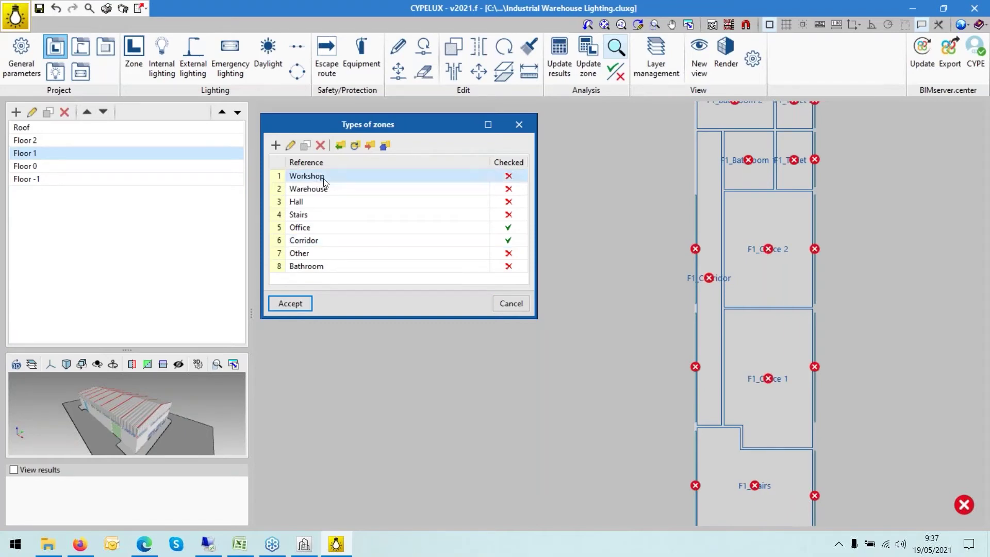
pyautogui.click(291, 146)
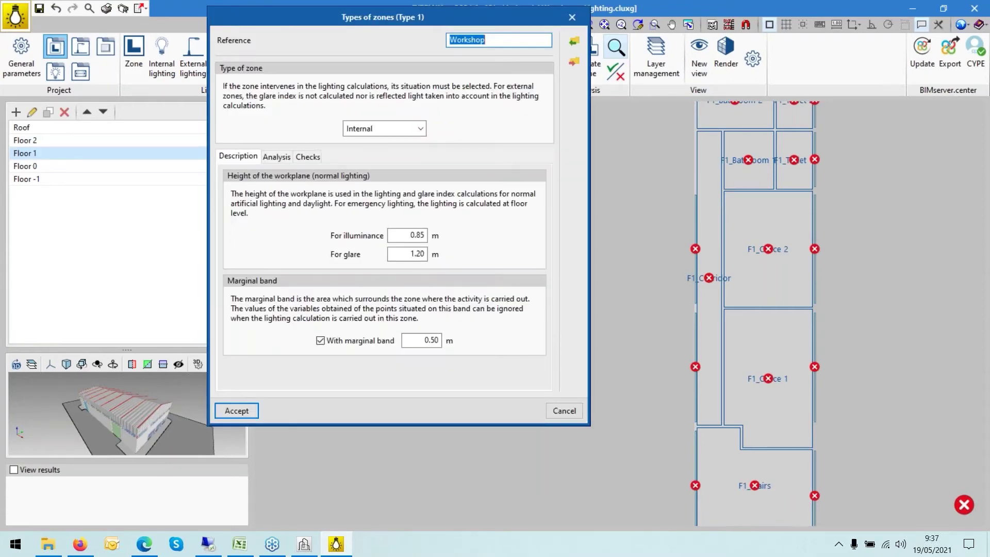
pyautogui.click(372, 130)
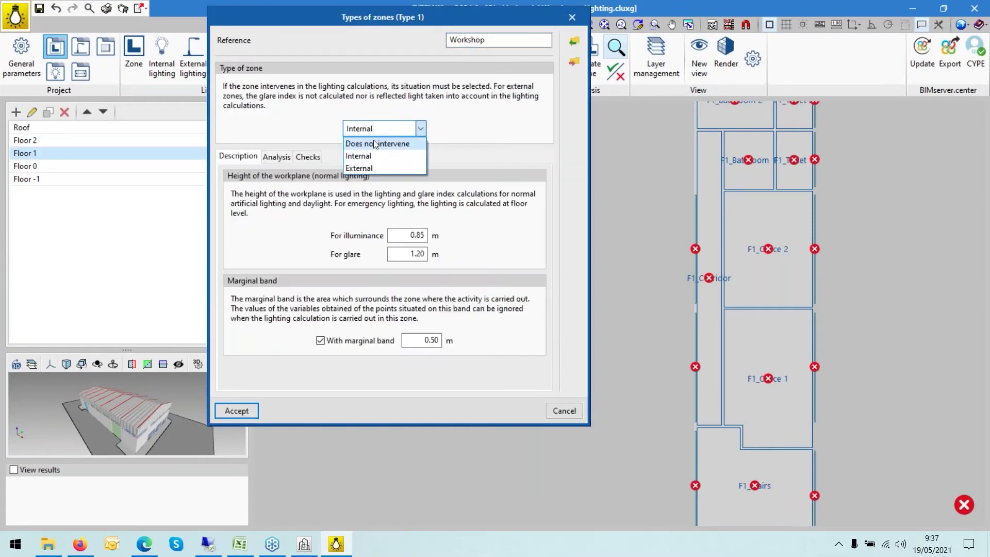
pyautogui.click(376, 145)
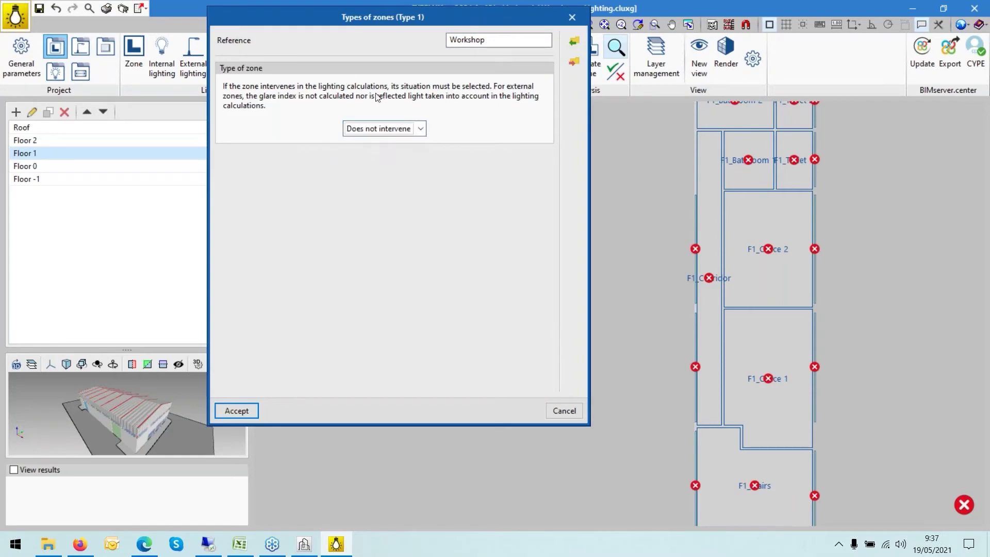
pyautogui.click(243, 411)
# Set the Warehouse zone type to Does not intervene in the lighting calculations
pyautogui.click(351, 190)
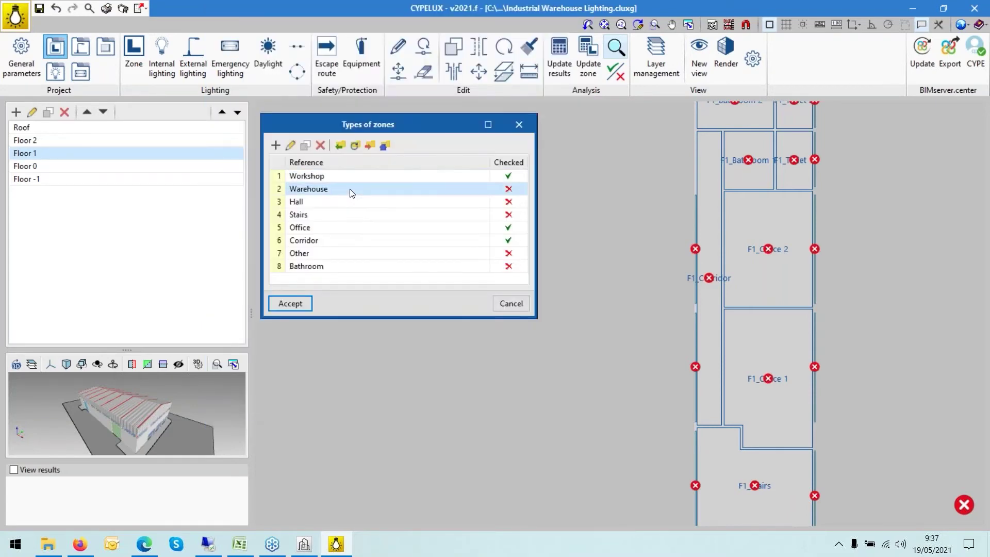
pyautogui.click(290, 146)
pyautogui.click(370, 130)
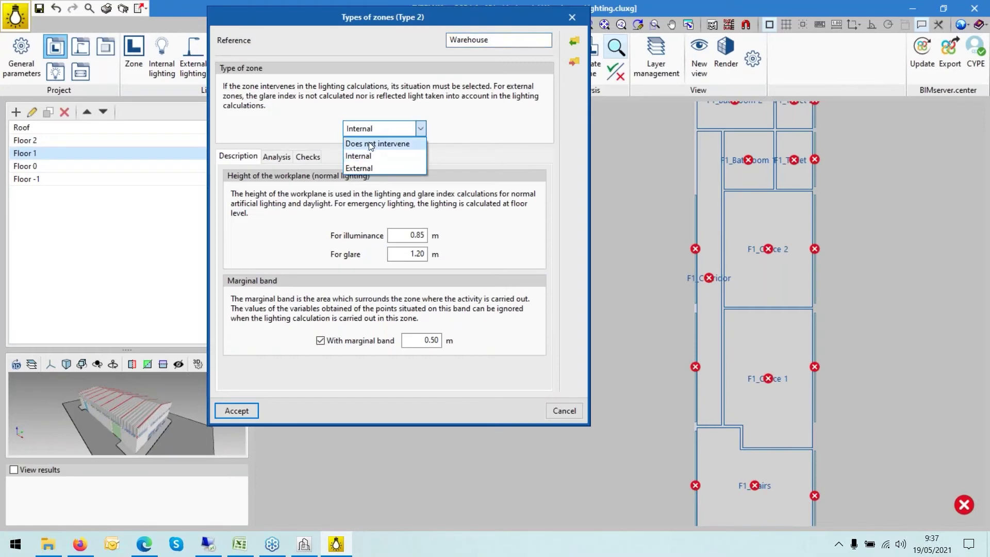
pyautogui.click(369, 142)
pyautogui.click(233, 417)
# Set the Hall zone type to Does not intervene in the lighting calculations
pyautogui.click(305, 201)
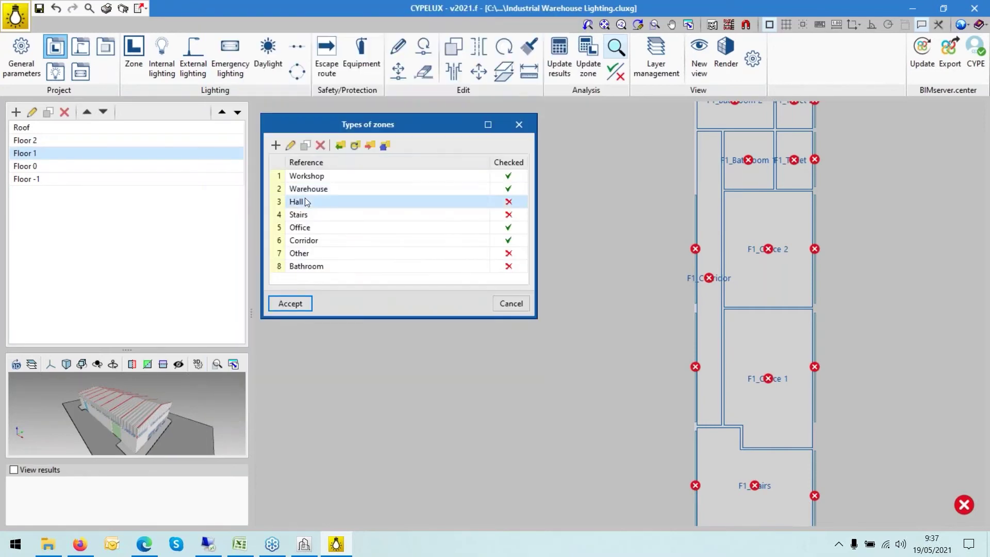
pyautogui.click(290, 145)
pyautogui.click(371, 130)
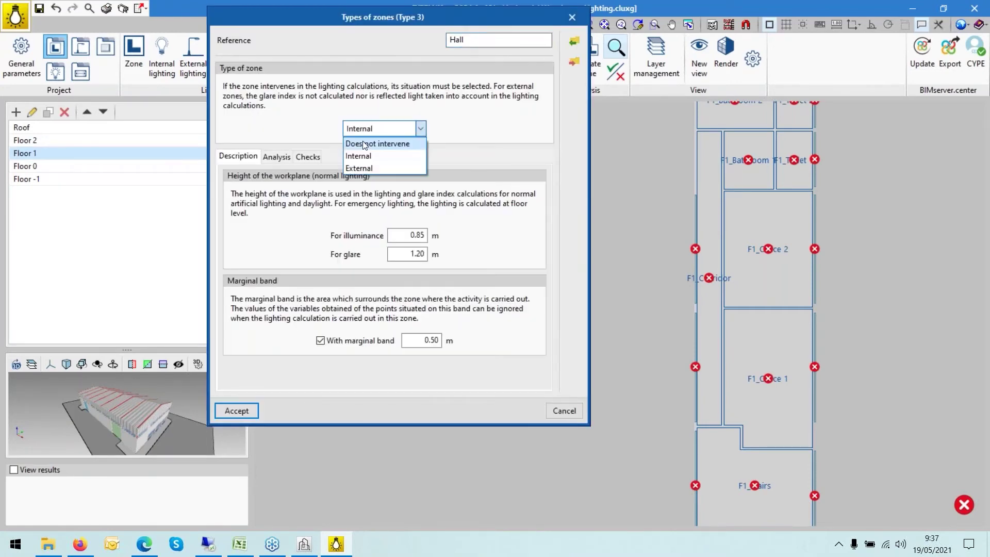
pyautogui.click(369, 142)
pyautogui.click(252, 407)
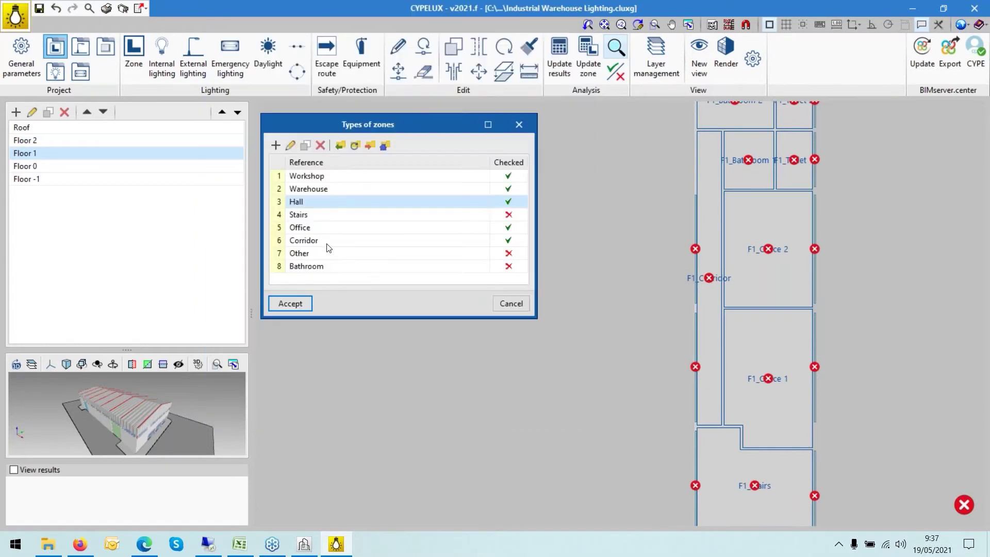
# Set the Stairs zone type to Does not intervene in the lighting calculations
pyautogui.click(329, 216)
pyautogui.click(290, 144)
pyautogui.click(384, 129)
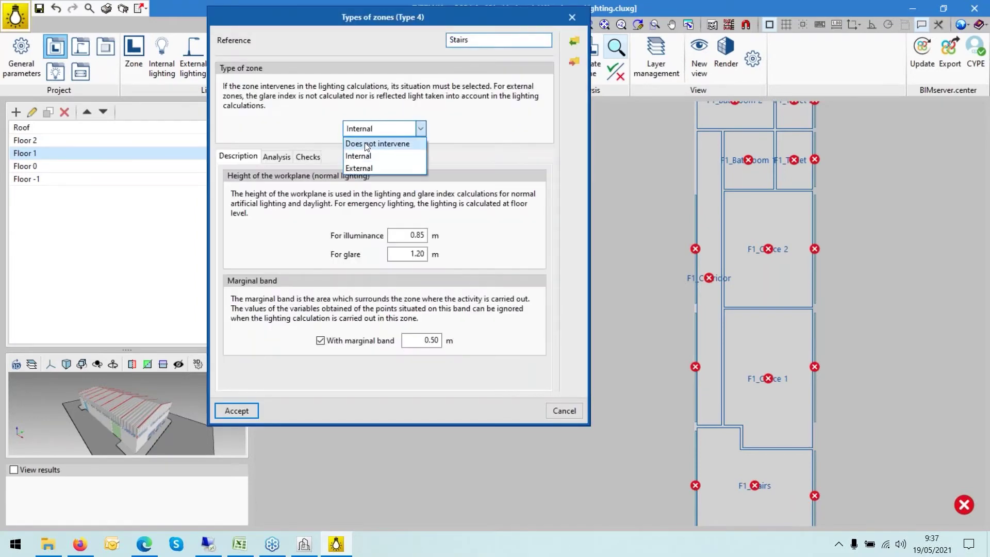
pyautogui.click(369, 141)
pyautogui.click(233, 410)
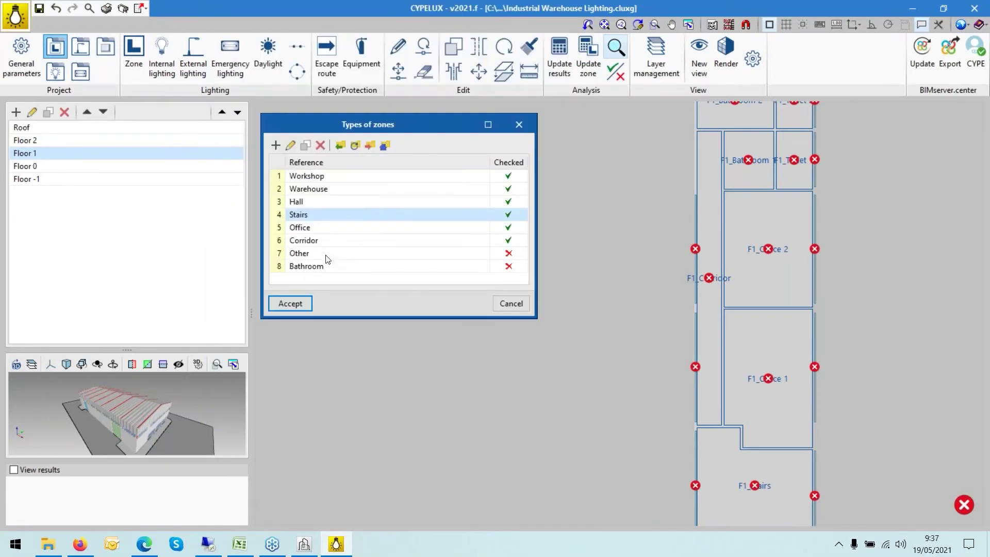
# Set the zone type named Other to Does not intervene in the lighting calculations
pyautogui.click(324, 255)
pyautogui.click(291, 145)
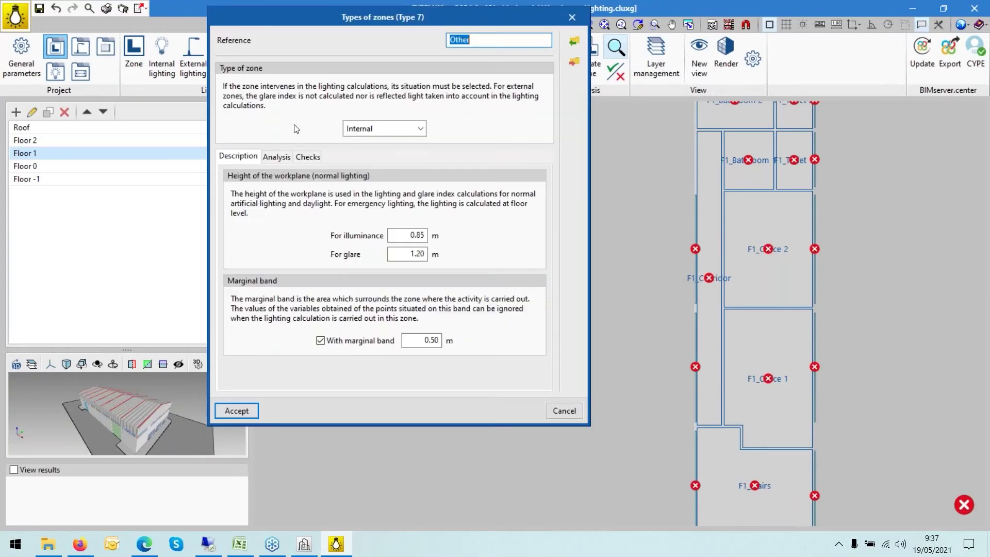
pyautogui.click(388, 127)
pyautogui.click(371, 141)
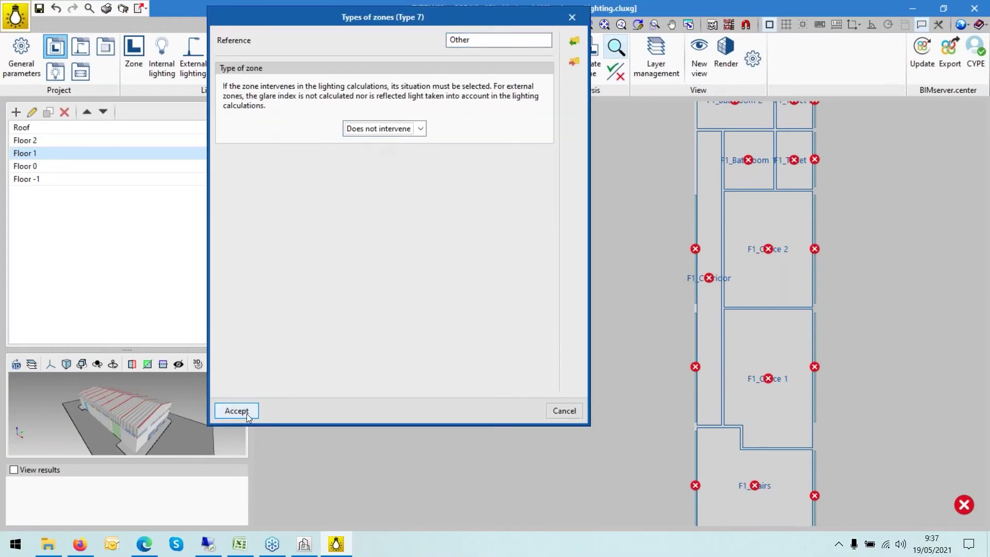
pyautogui.click(246, 412)
# Set the Bathroom zone type to Does not intervene in the lighting calculations and accept the list of zone types
pyautogui.click(344, 265)
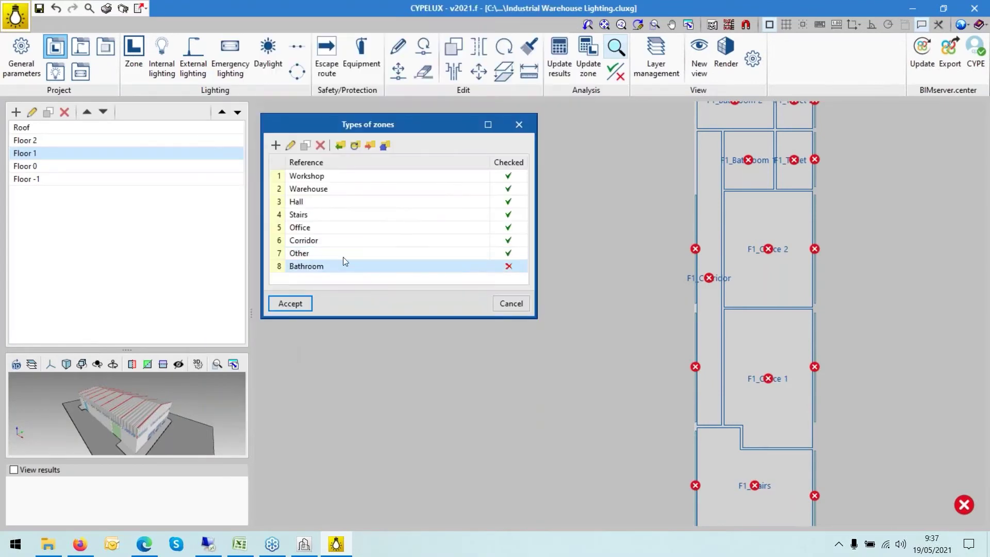
pyautogui.click(291, 146)
pyautogui.click(387, 127)
pyautogui.click(371, 140)
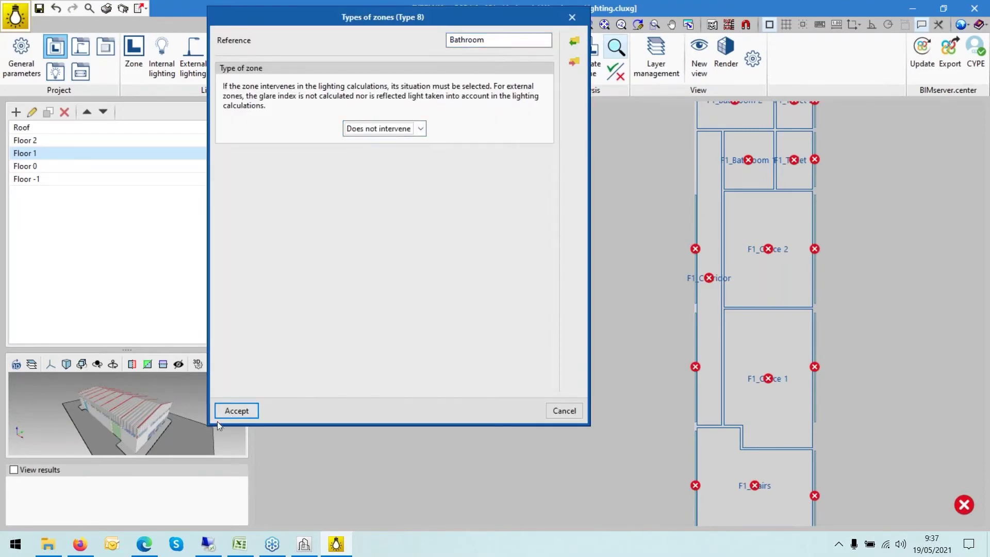
pyautogui.click(235, 411)
pyautogui.click(287, 303)
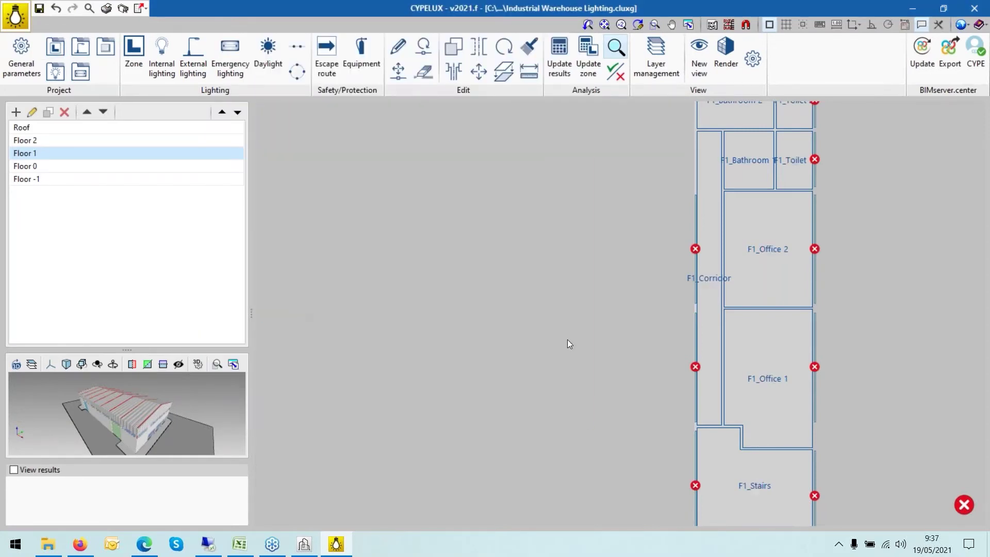
# Examine the Floor 1 plan for zones and openings that still carry error markers
pyautogui.scroll(-4, 567, 344)
pyautogui.scroll(1, 560, 315)
pyautogui.scroll(1, 866, 335)
pyautogui.scroll(2, 698, 298)
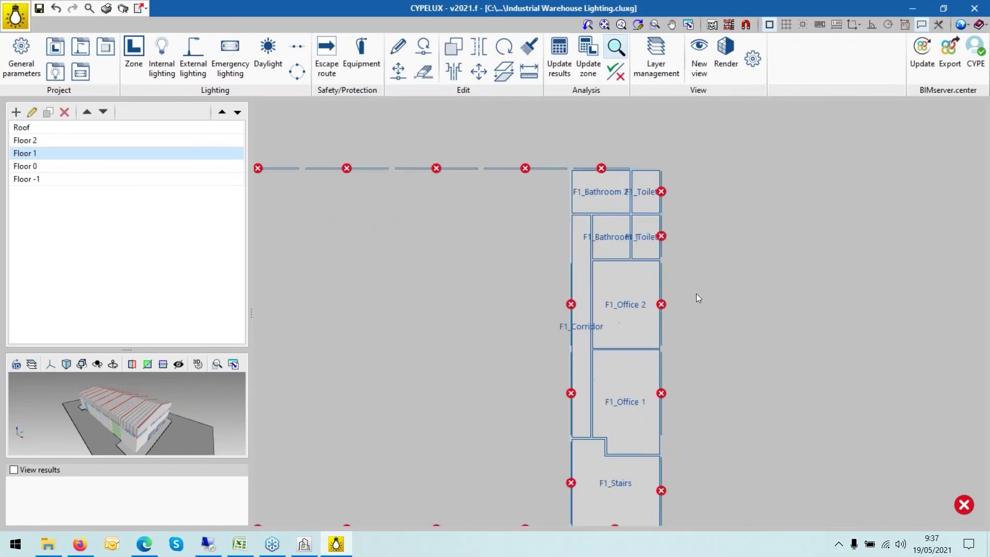
pyautogui.scroll(1, 736, 379)
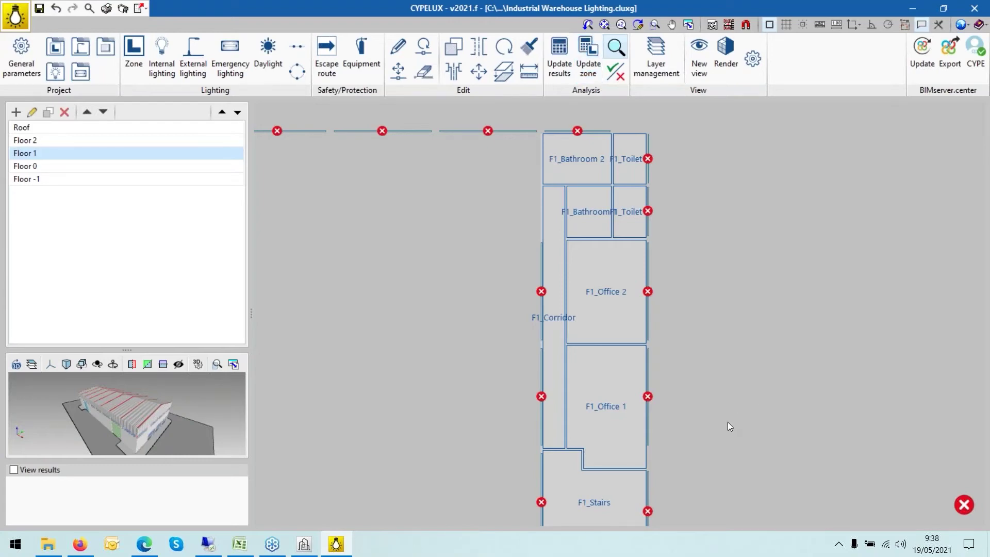
pyautogui.scroll(1, 727, 420)
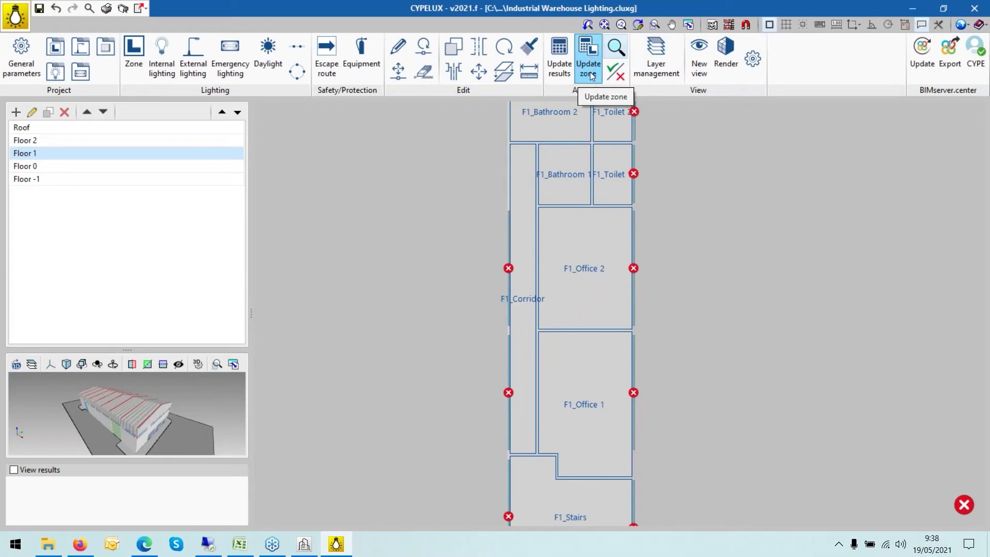
pyautogui.scroll(-2, 742, 304)
pyautogui.scroll(1, 743, 305)
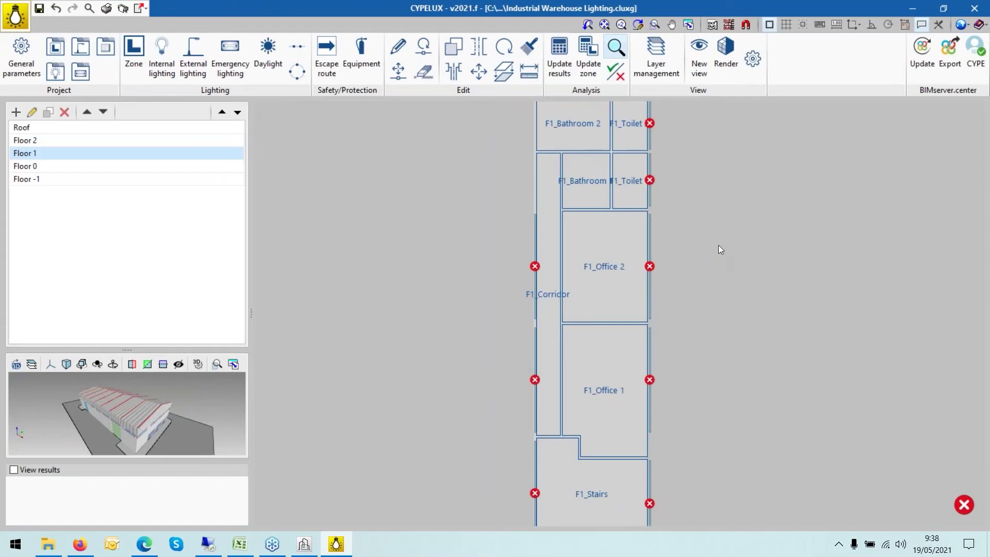
pyautogui.scroll(-2, 780, 321)
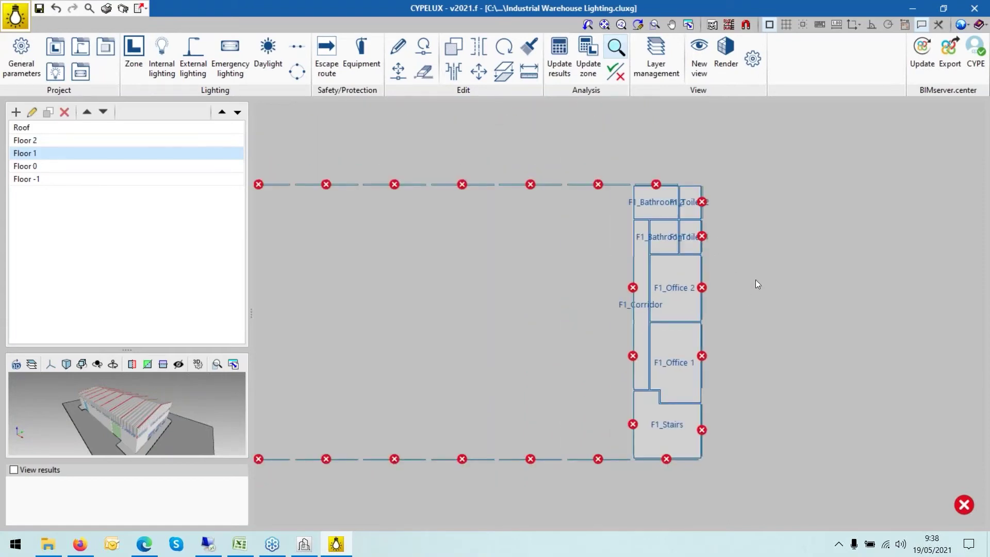
pyautogui.scroll(-1, 756, 279)
pyautogui.scroll(1, 732, 295)
pyautogui.scroll(-1, 694, 287)
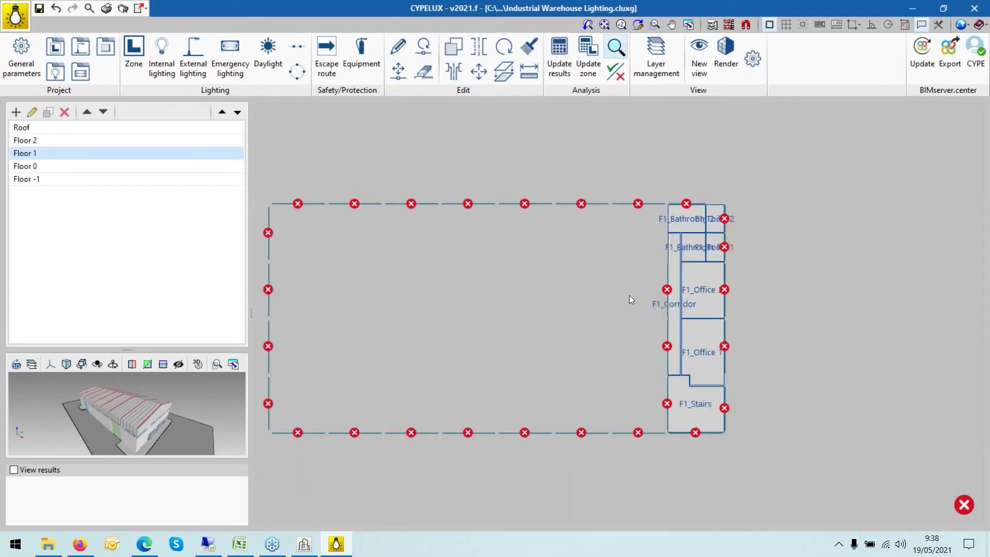
# Switch the plan to Floor 0
pyautogui.click(41, 165)
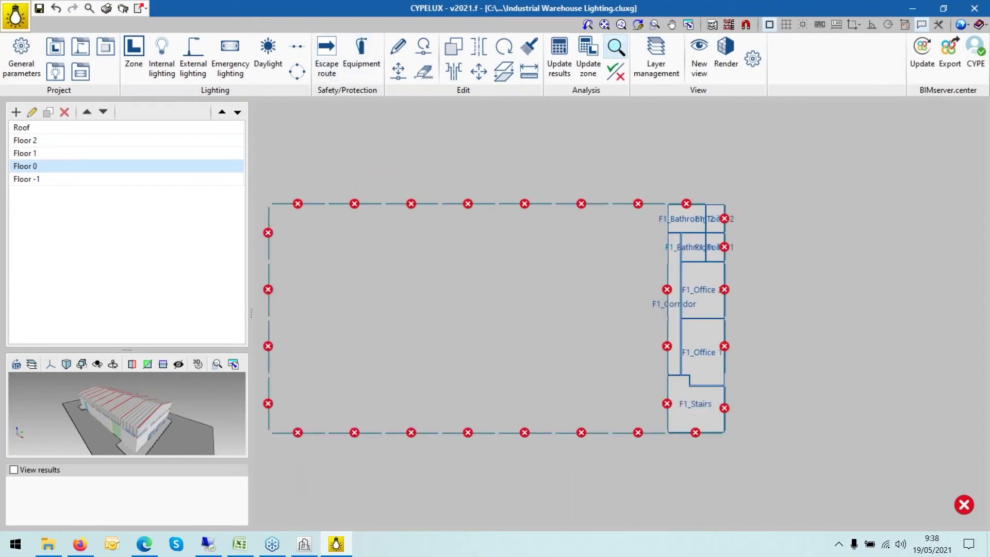
# Switch to the Floor 1 plan and bring its office zones into view
pyautogui.click(43, 153)
pyautogui.scroll(-1, 720, 342)
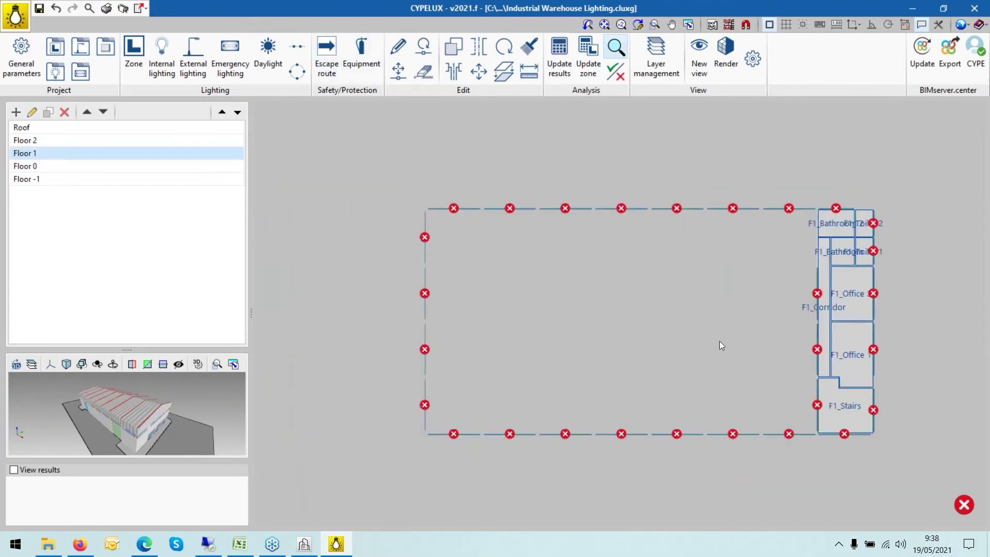
pyautogui.scroll(2, 948, 326)
pyautogui.moveTo(798, 278)
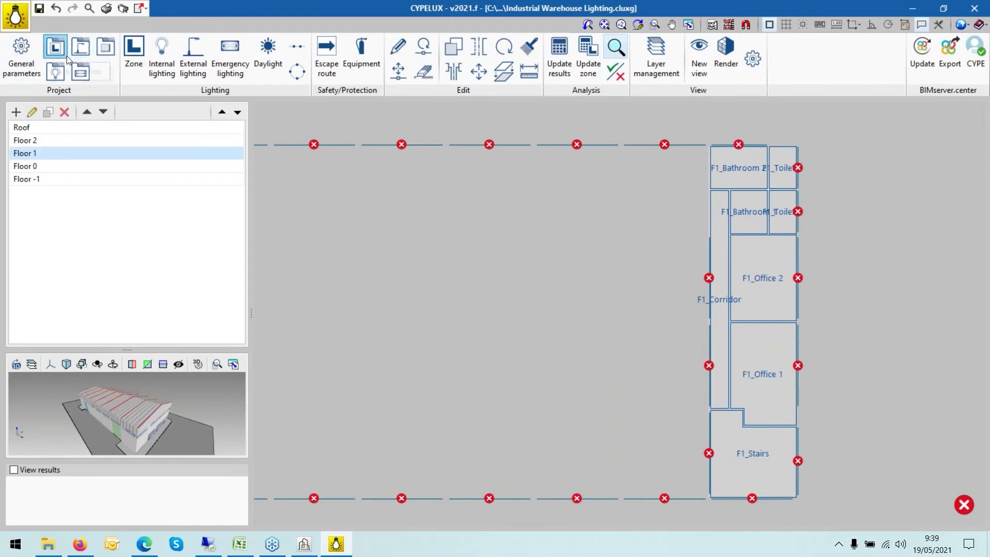
# Open the glazed opening types and accept the default properties of W460x250 and W460x100
pyautogui.click(105, 47)
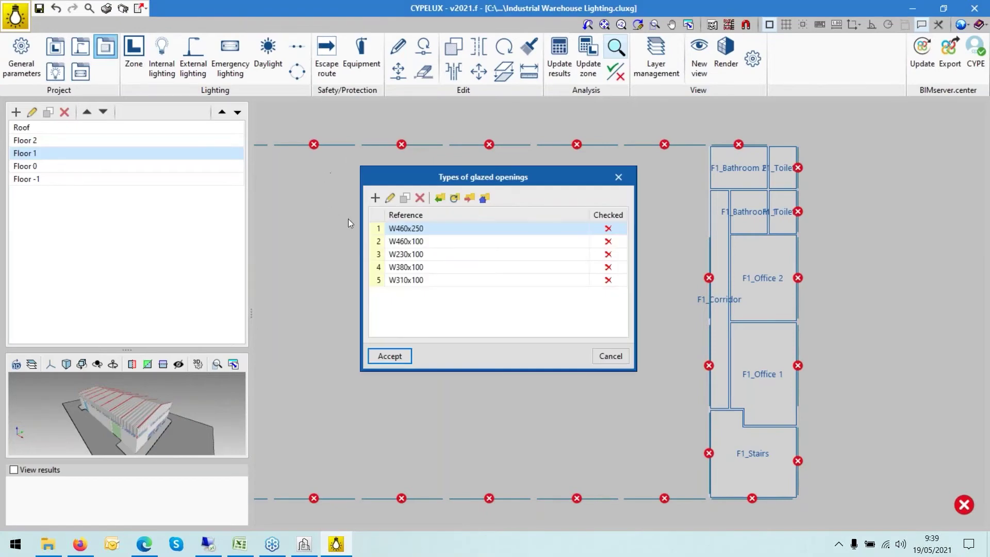
pyautogui.click(391, 196)
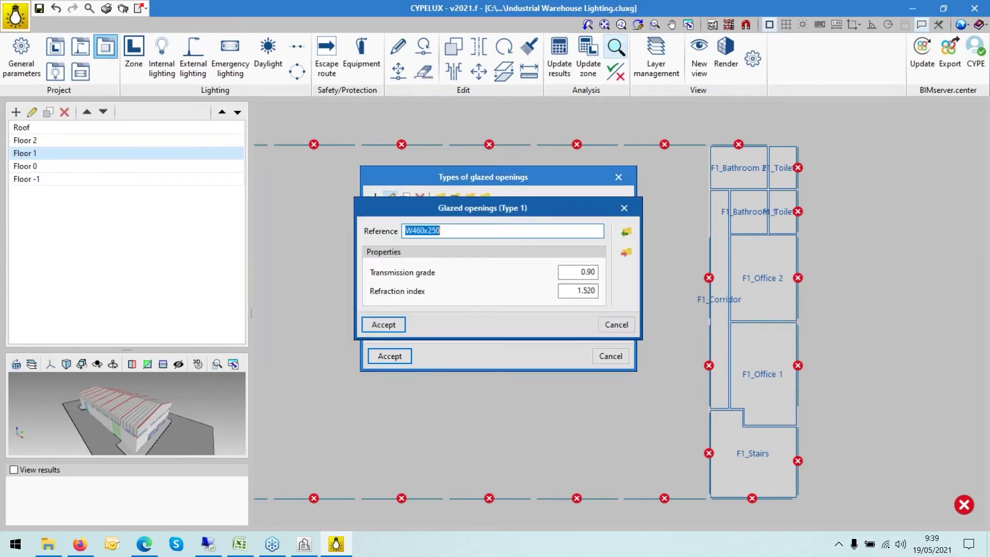
pyautogui.click(396, 329)
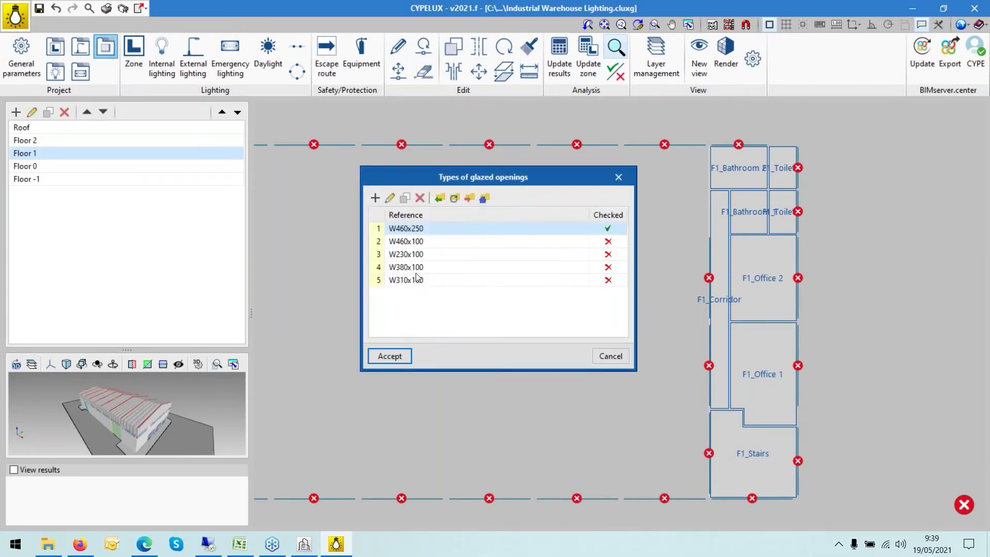
pyautogui.click(427, 244)
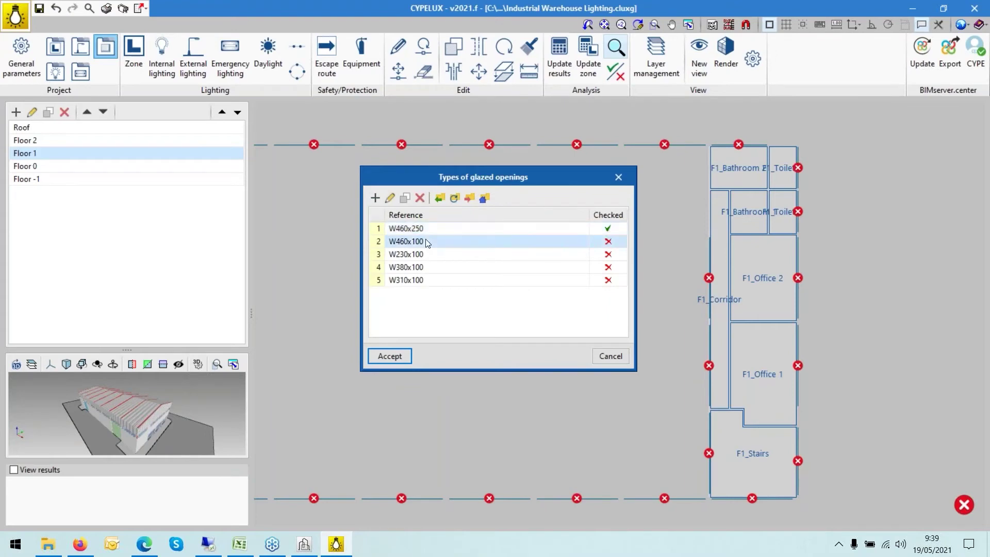
pyautogui.click(389, 196)
pyautogui.click(382, 323)
# Validate glazed opening types W230x100 and W380x100 with their existing properties
pyautogui.click(404, 252)
pyautogui.click(390, 197)
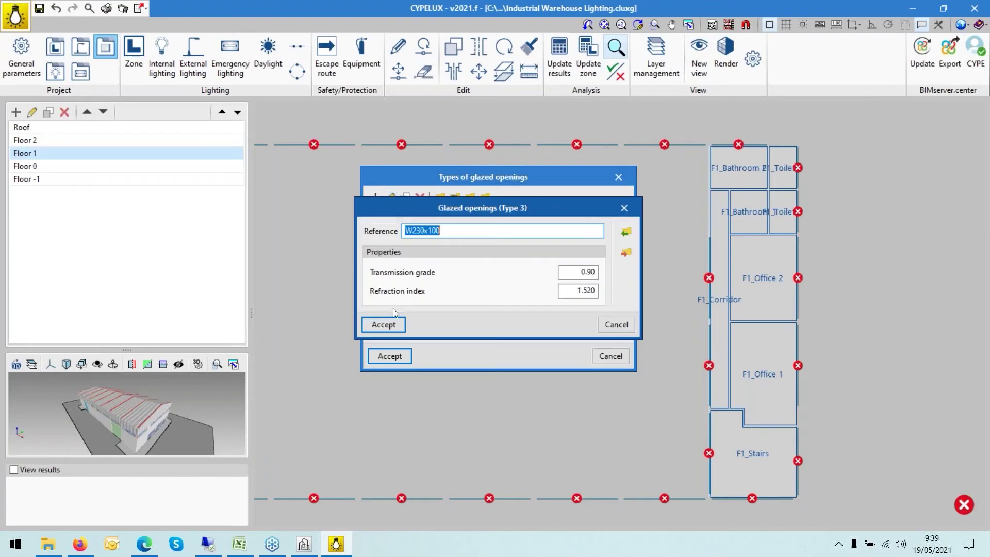
pyautogui.click(393, 322)
pyautogui.click(407, 267)
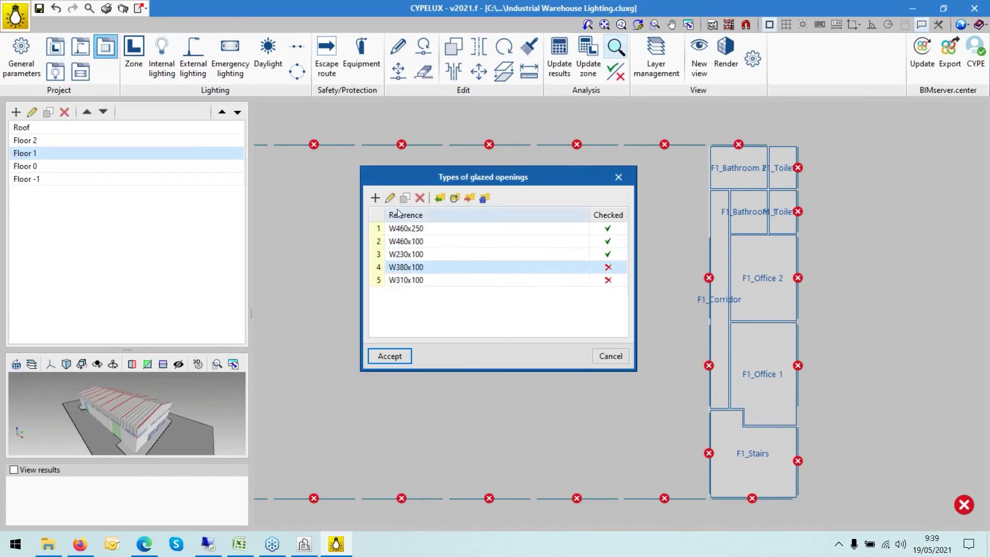
pyautogui.click(391, 197)
pyautogui.click(389, 322)
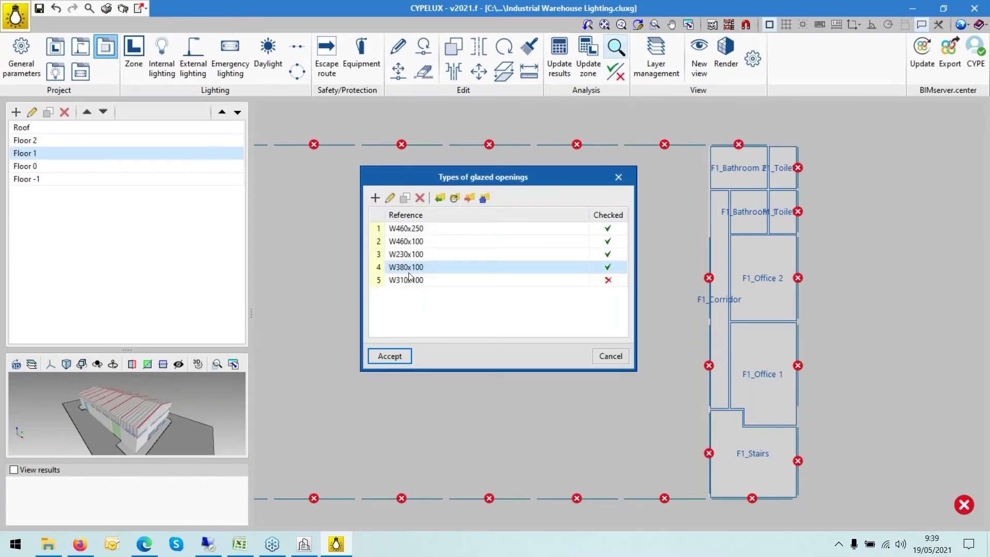
# Validate glazed opening type W310x100 with its existing properties and confirm the list of types
pyautogui.click(408, 280)
pyautogui.click(389, 198)
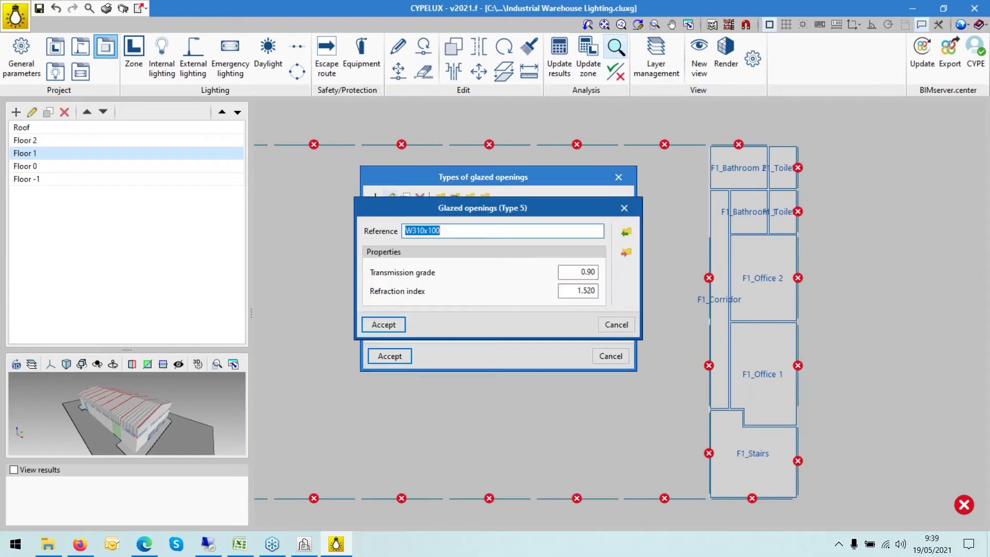
pyautogui.click(381, 326)
pyautogui.click(385, 354)
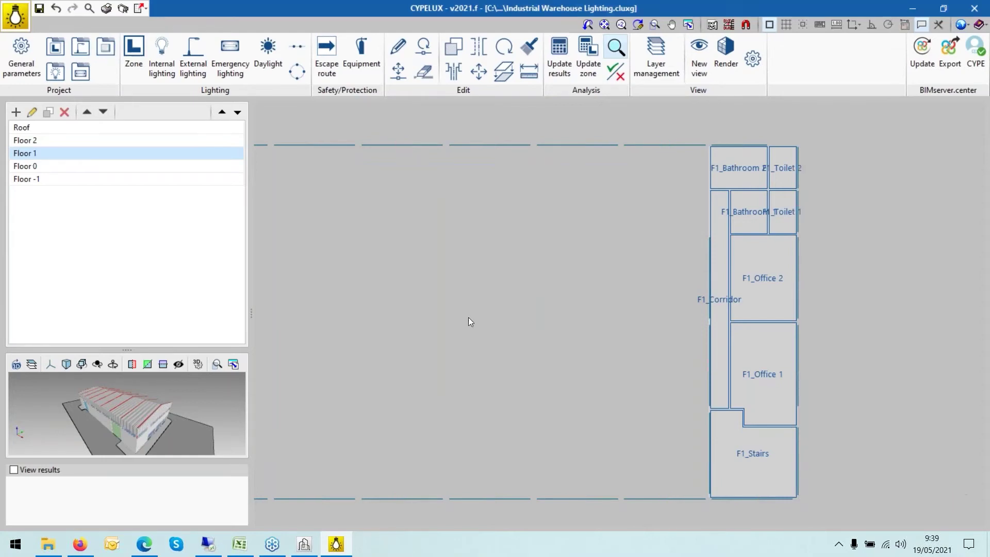
# Examine the Floor 1 plan around the offices, corridor, bathrooms and toilets
pyautogui.scroll(-3, 918, 293)
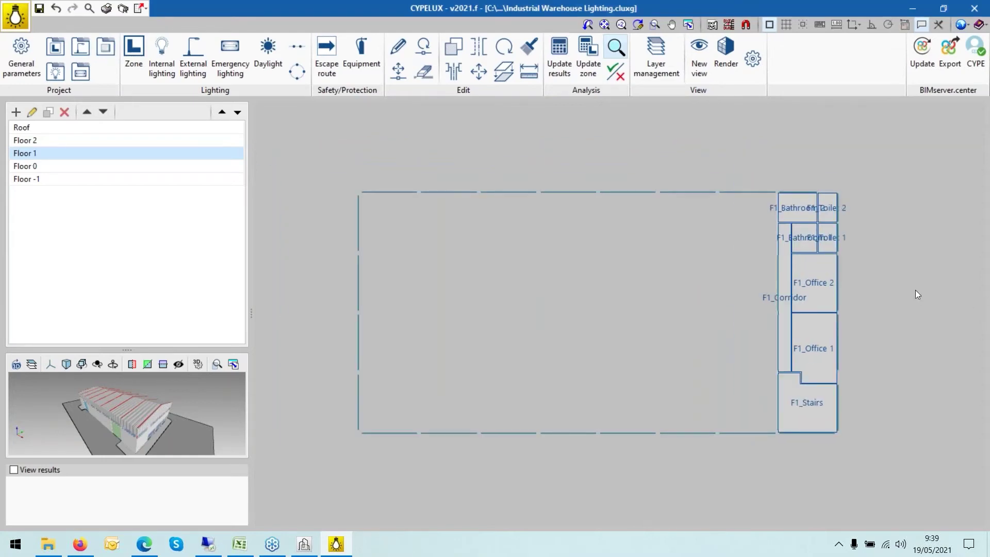
pyautogui.scroll(1, 963, 299)
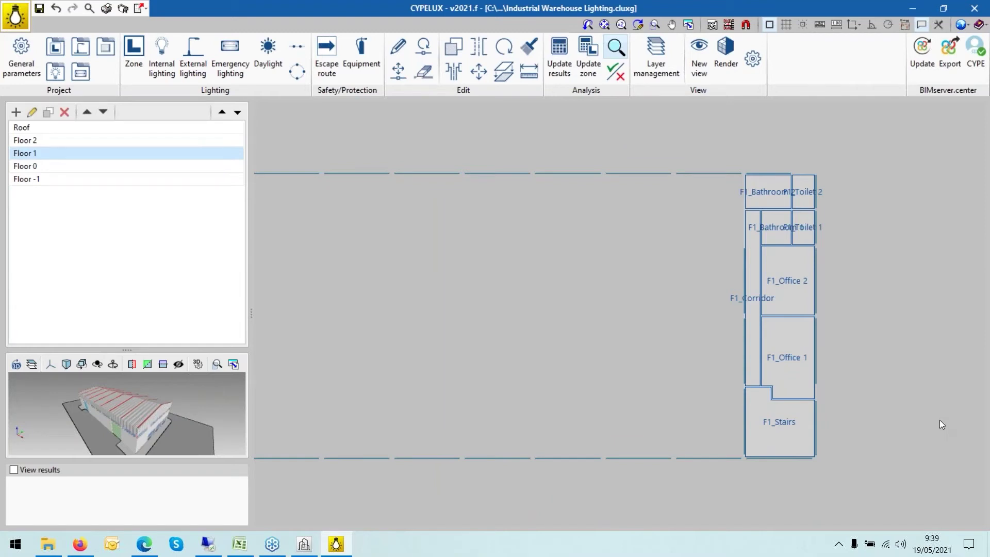
pyautogui.scroll(1, 939, 420)
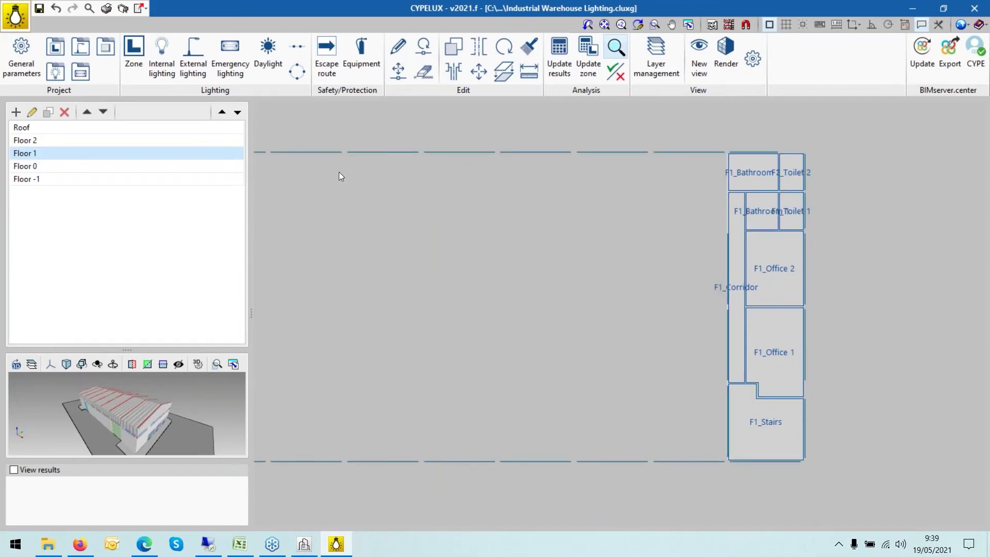
pyautogui.scroll(1, 957, 302)
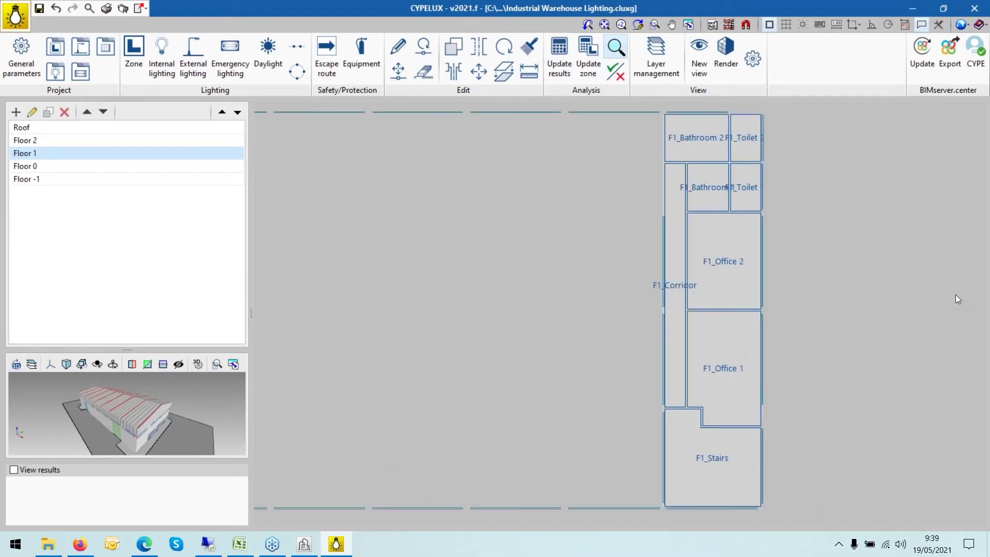
pyautogui.scroll(-1, 956, 299)
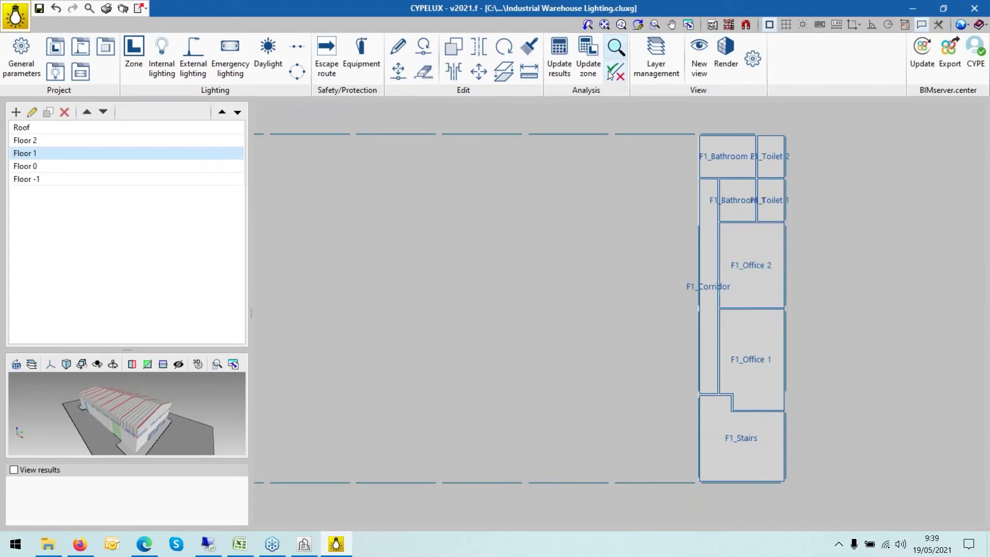
pyautogui.scroll(3, 752, 256)
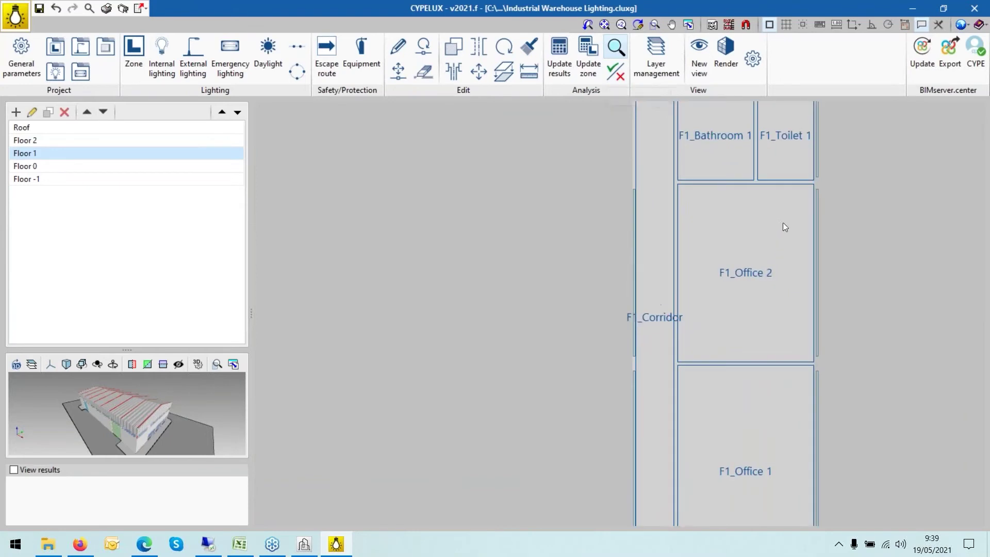
pyautogui.scroll(-3, 785, 231)
pyautogui.scroll(4, 790, 239)
pyautogui.scroll(-1, 701, 340)
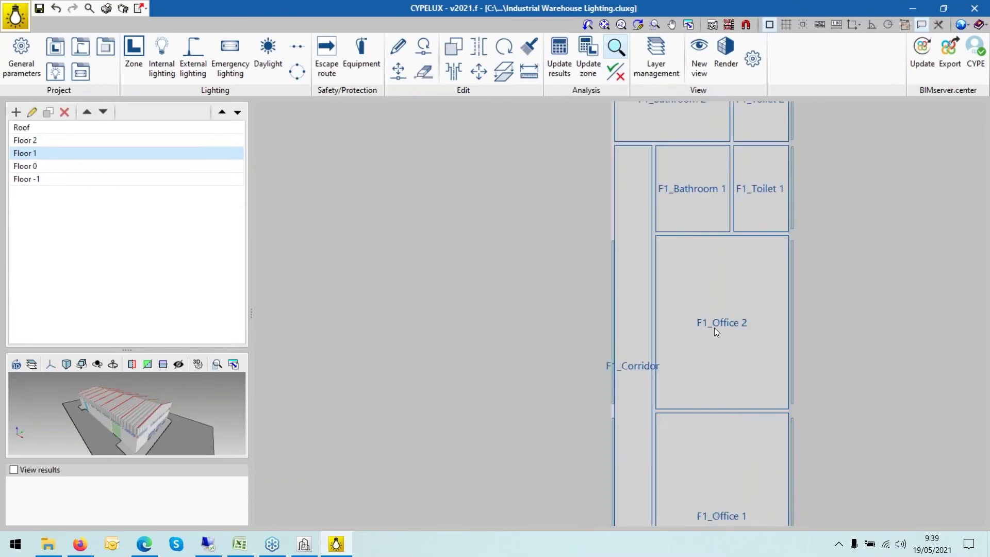
pyautogui.scroll(1, 767, 318)
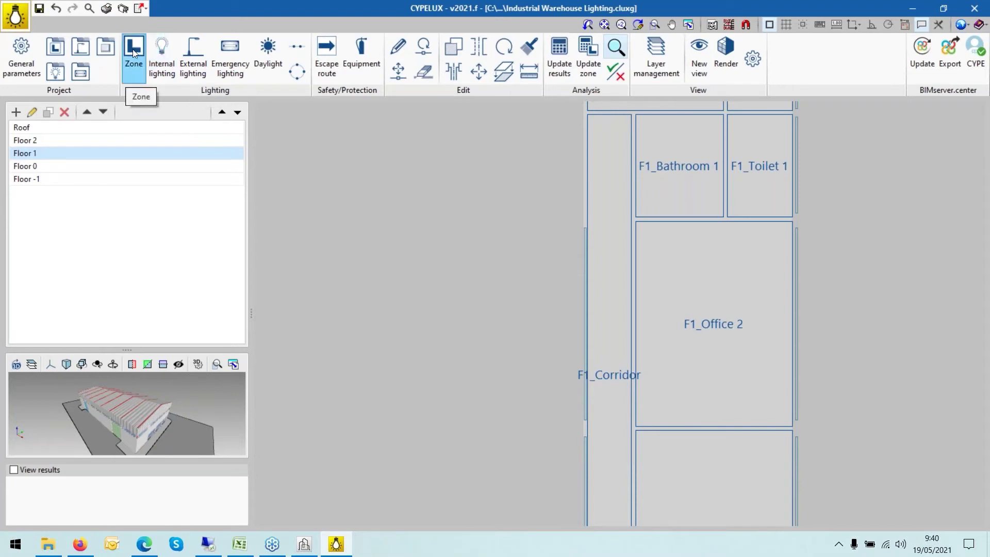
# Start defining a new internal light for the project
pyautogui.click(165, 56)
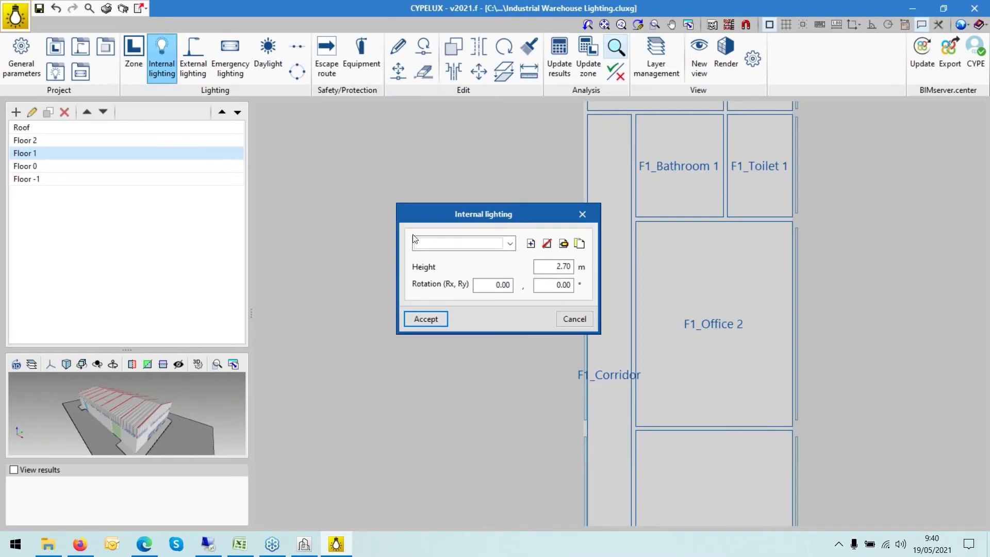
pyautogui.click(530, 243)
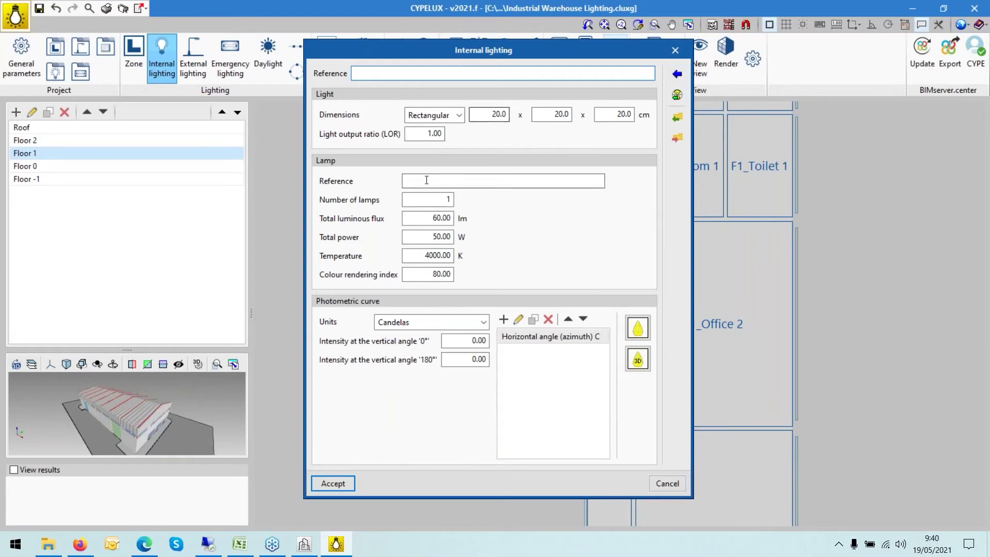
pyautogui.click(433, 218)
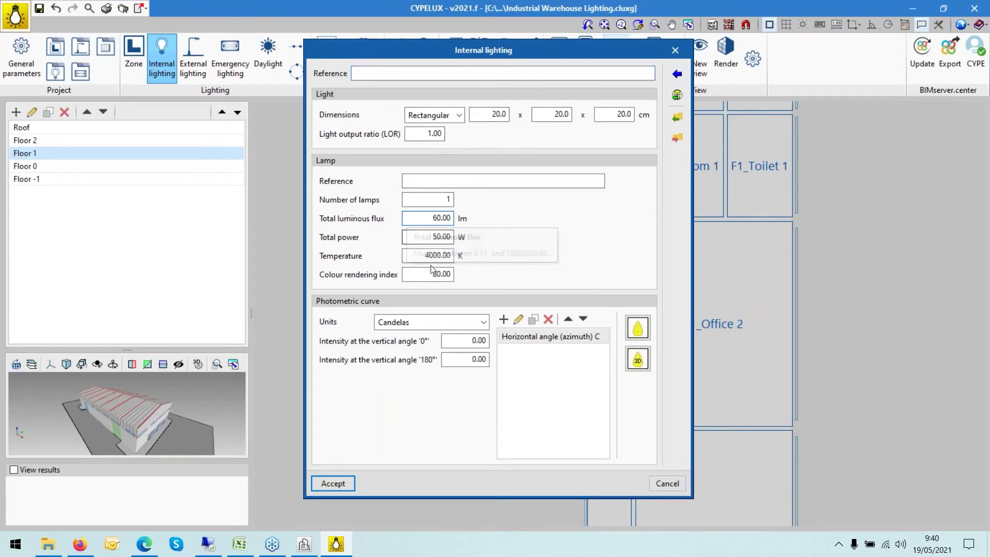
pyautogui.click(503, 320)
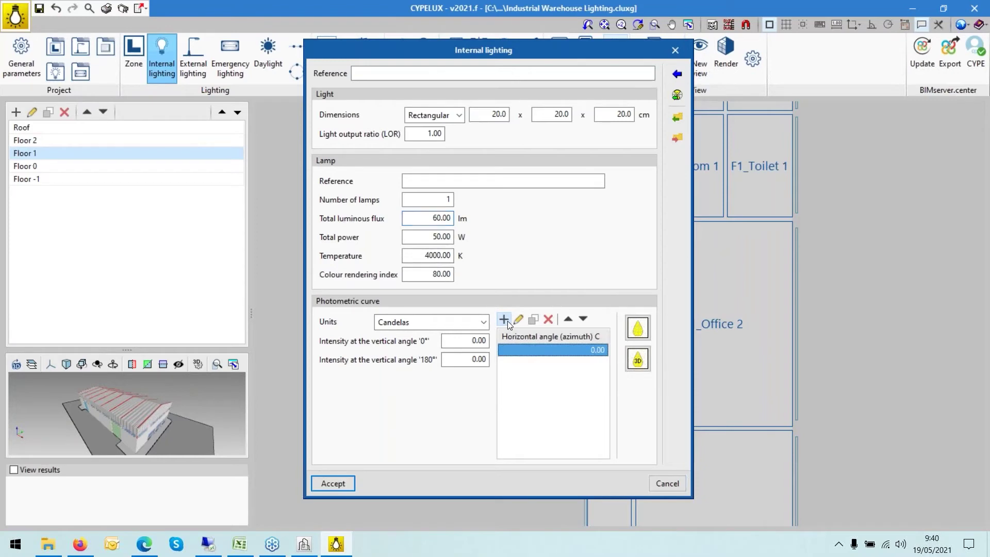
pyautogui.click(547, 319)
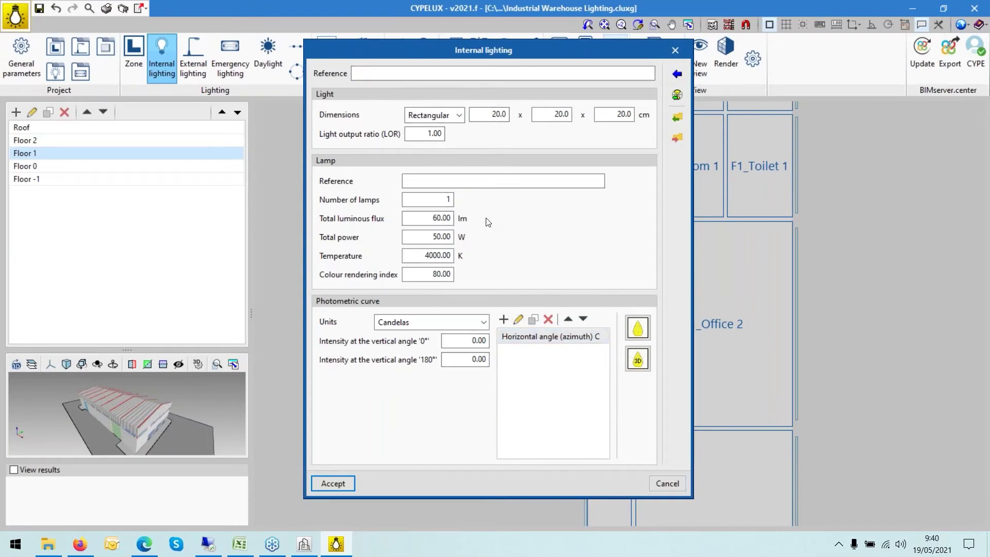
# Browse the predefined internal lights, previewing the downlight and suspended models and the lamp options for the suspended downlight
pyautogui.click(677, 75)
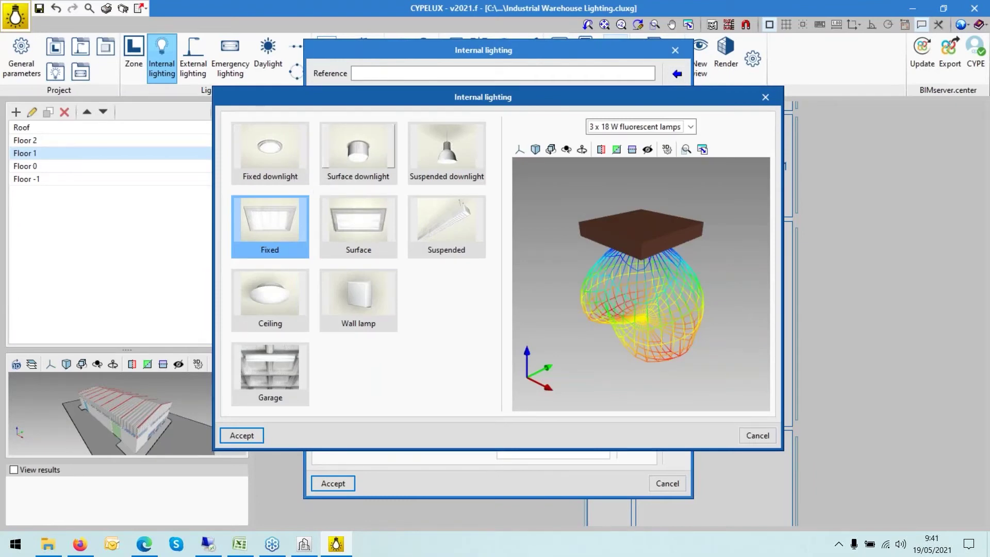
pyautogui.click(274, 164)
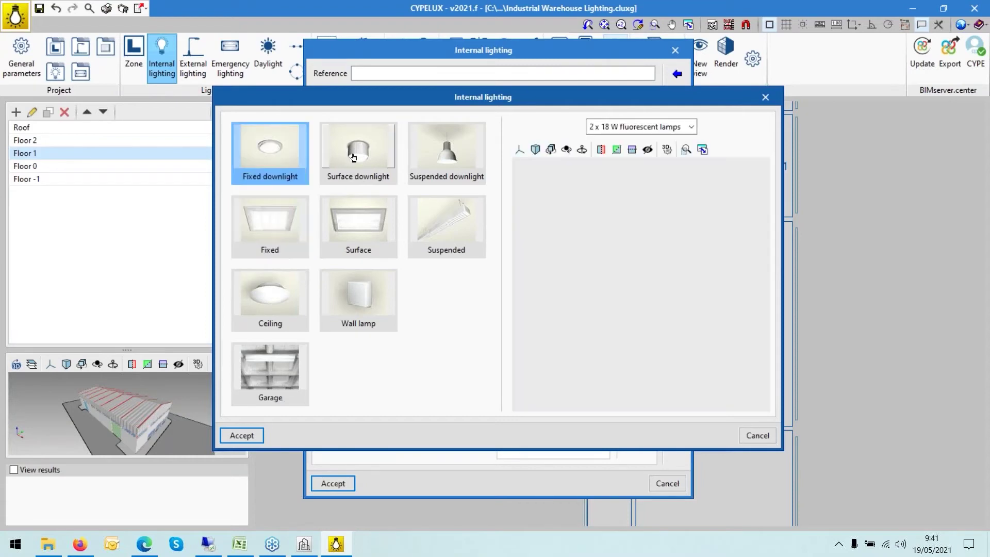
pyautogui.click(358, 154)
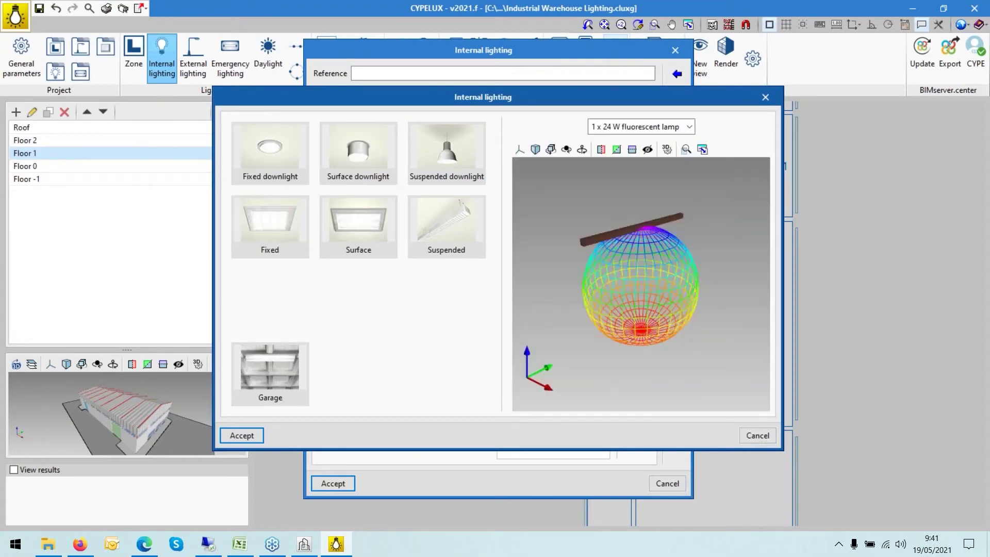
pyautogui.click(446, 226)
pyautogui.click(447, 149)
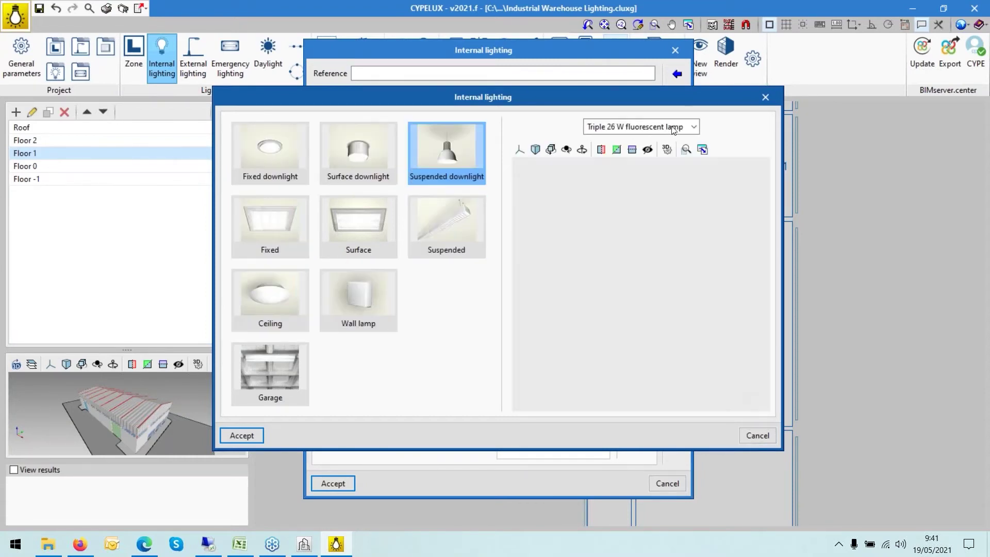
pyautogui.click(693, 127)
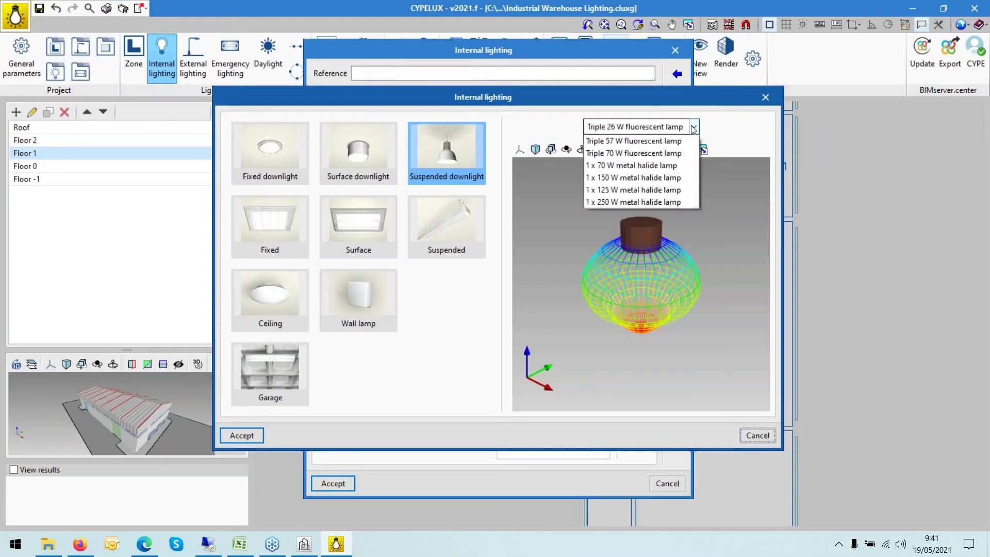
# Load the predefined Fixed light with 3 x 18 W fluorescent lamps into the new light definition
pyautogui.click(291, 241)
pyautogui.click(283, 222)
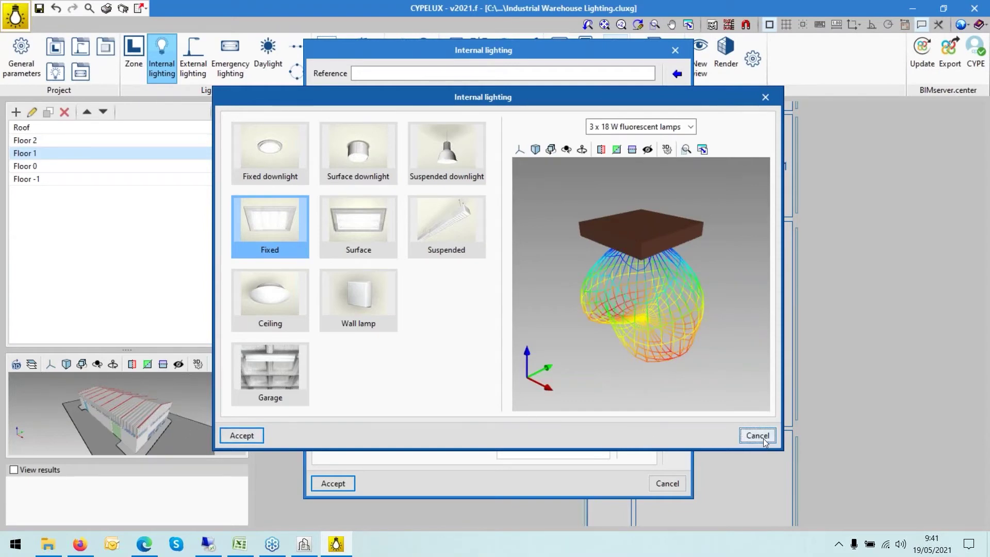
pyautogui.click(241, 436)
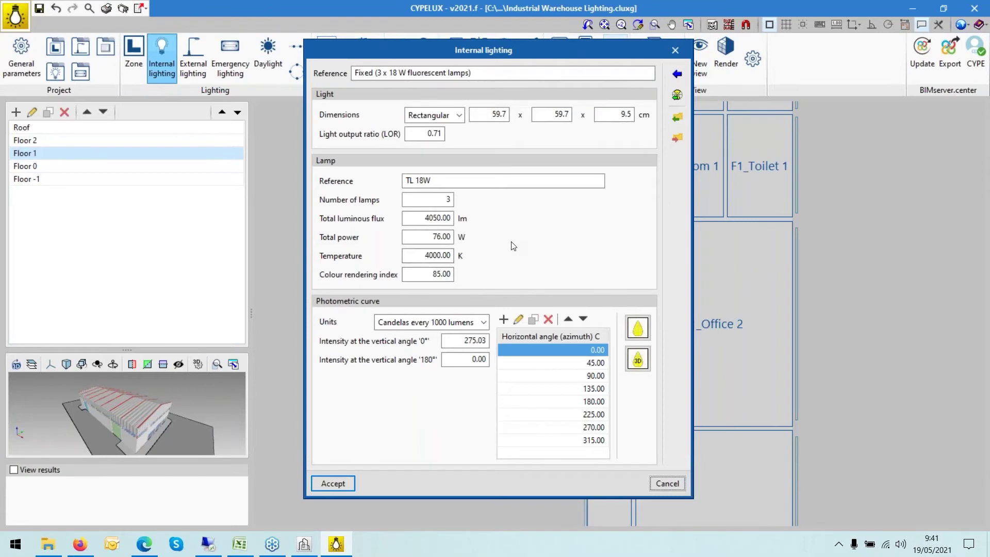
# Inspect the light intensities by vertical angle for the 90° azimuth of the photometric curve
pyautogui.click(567, 375)
pyautogui.click(519, 318)
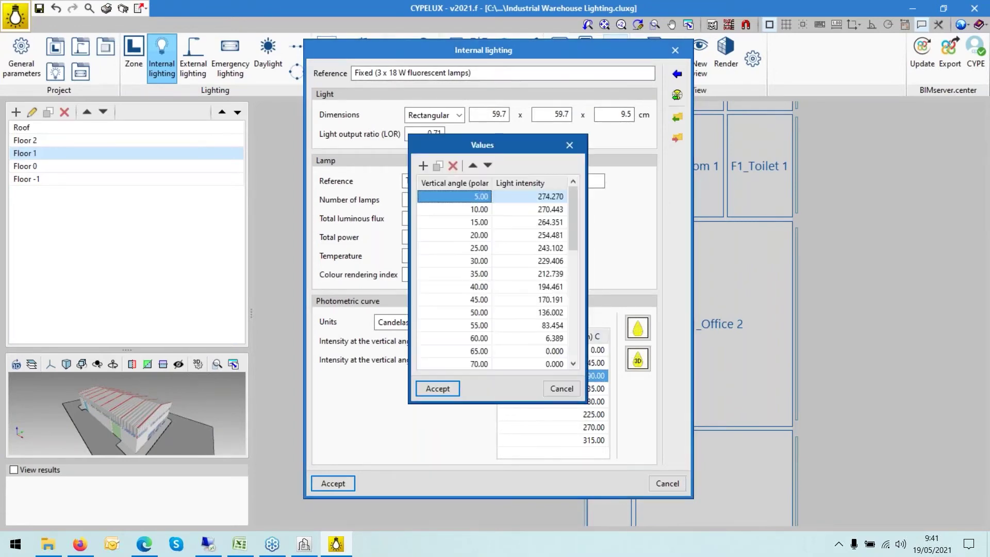
pyautogui.click(569, 146)
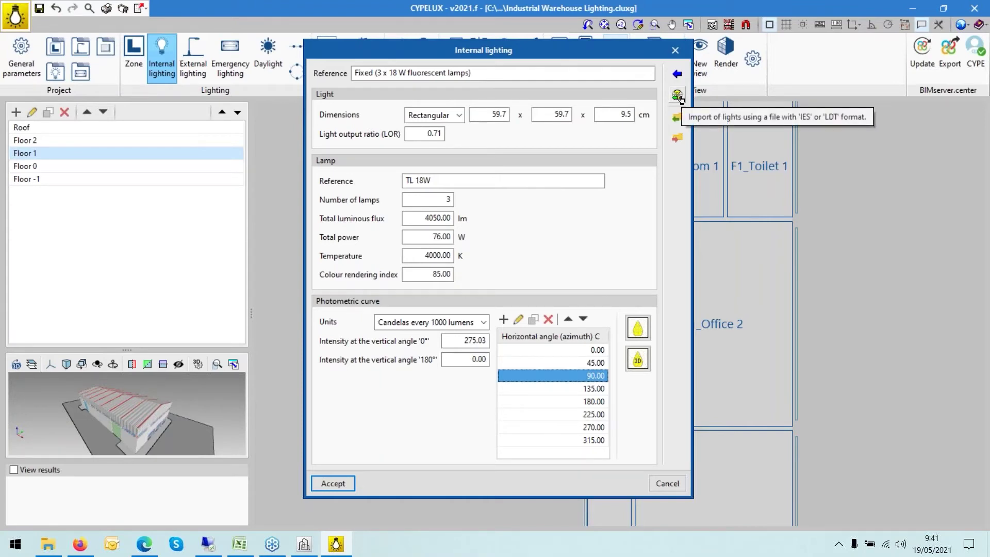
# Examine the IES/LDT file import available for the internal light, and discard the new light definition
pyautogui.click(678, 96)
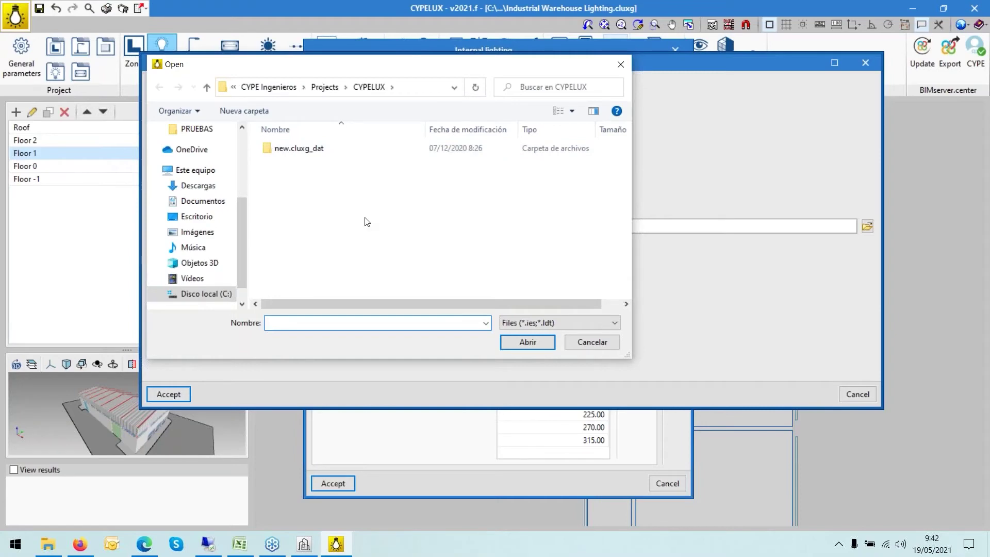
pyautogui.click(545, 323)
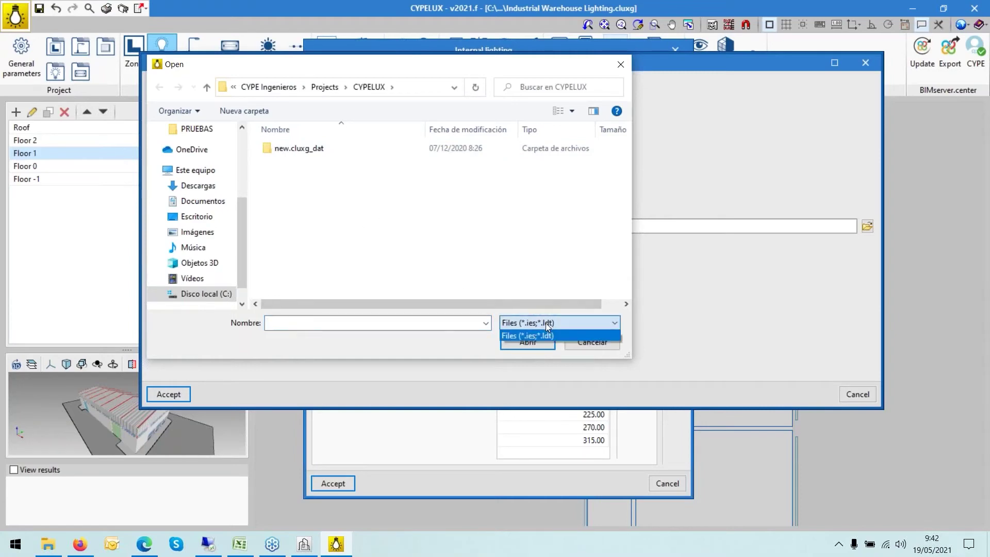
pyautogui.click(519, 323)
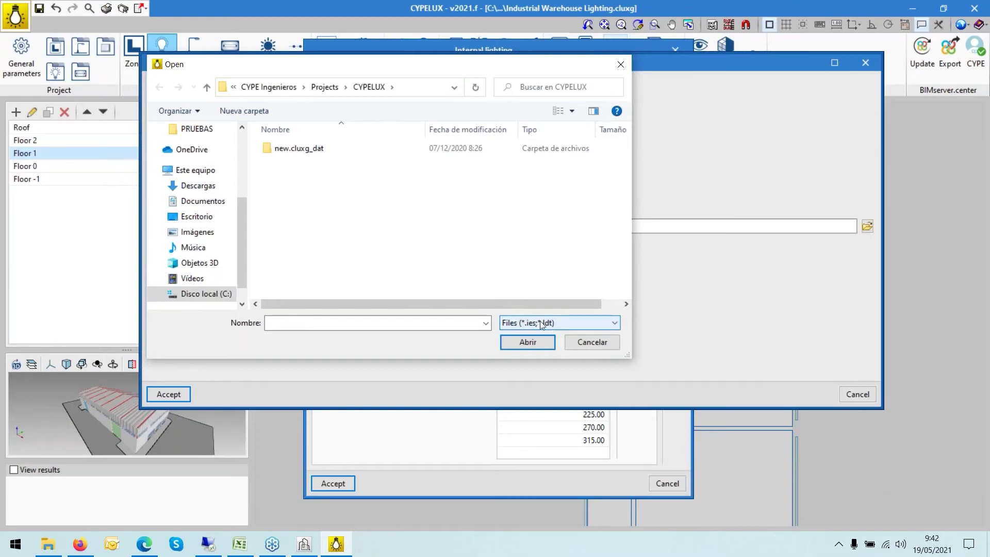
pyautogui.click(587, 342)
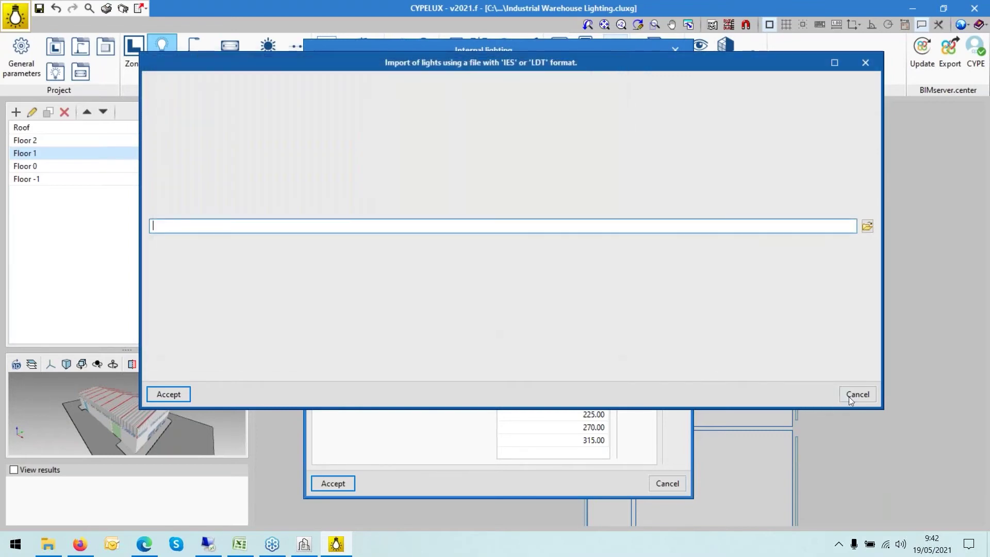
pyautogui.click(857, 396)
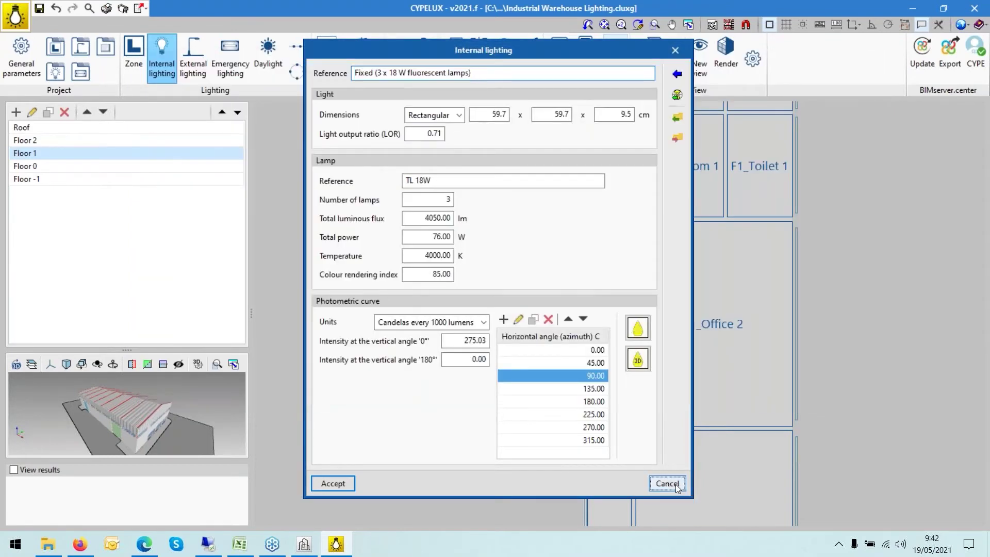
pyautogui.click(675, 484)
pyautogui.click(578, 321)
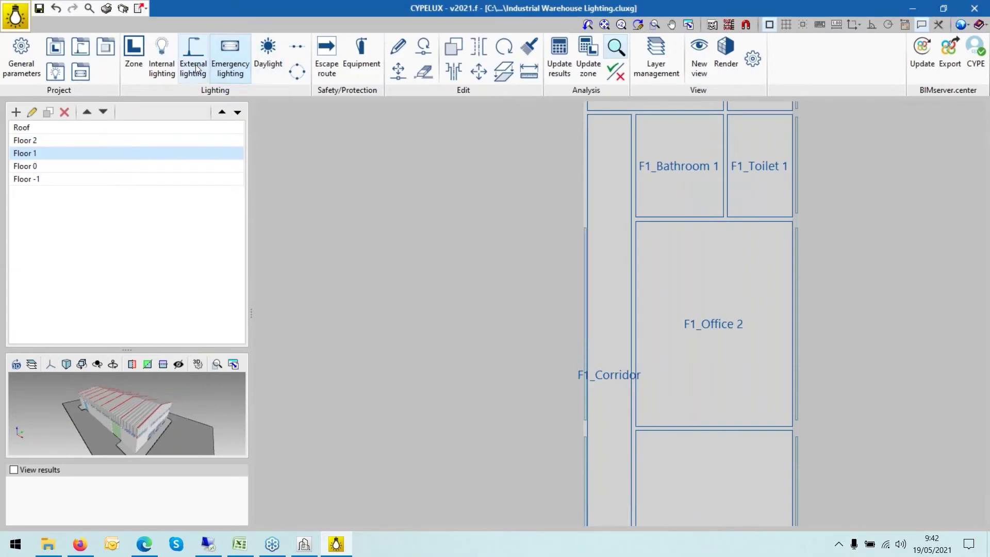
# Examine the definition settings for a new external light without creating one
pyautogui.click(193, 57)
pyautogui.click(530, 245)
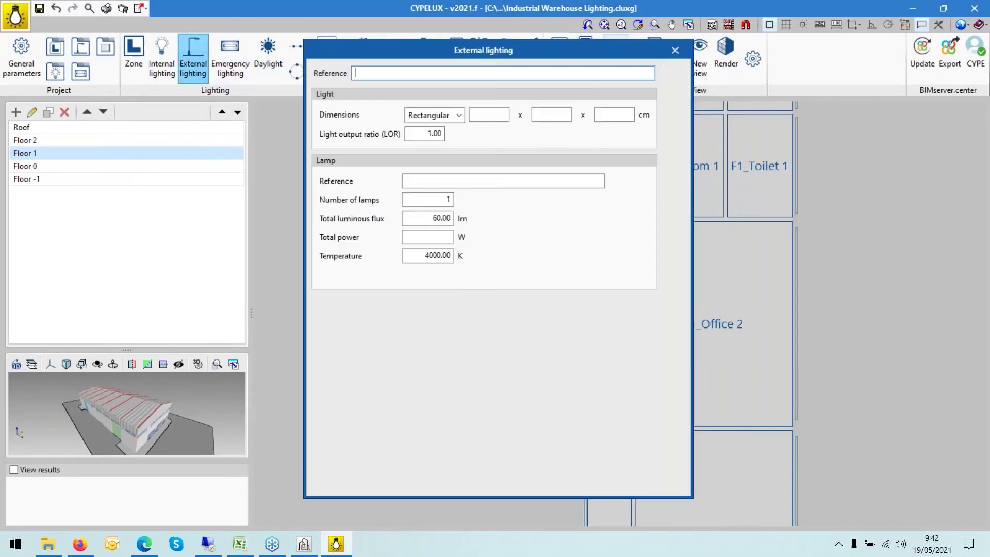
pyautogui.click(675, 50)
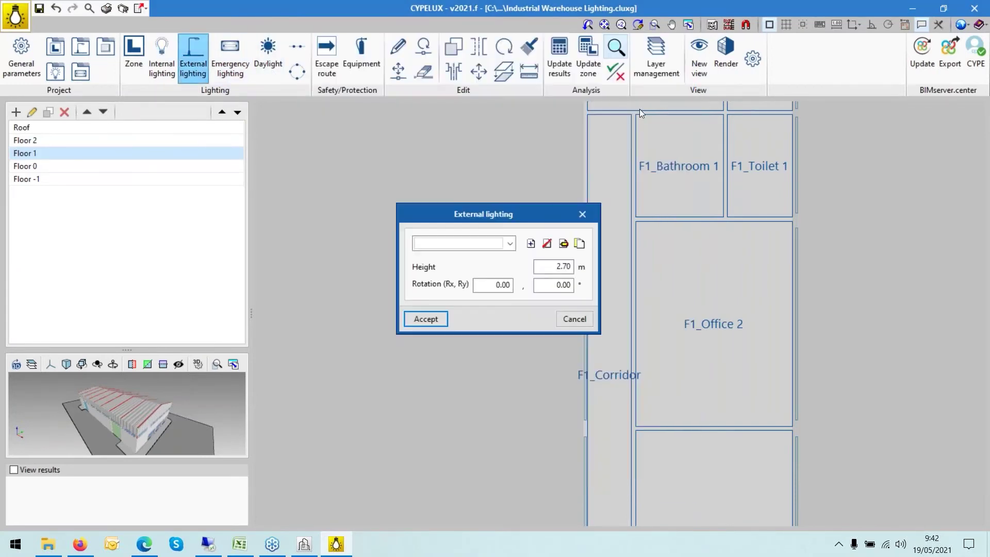
# Examine the definition settings for a new emergency light without creating one
pyautogui.click(225, 60)
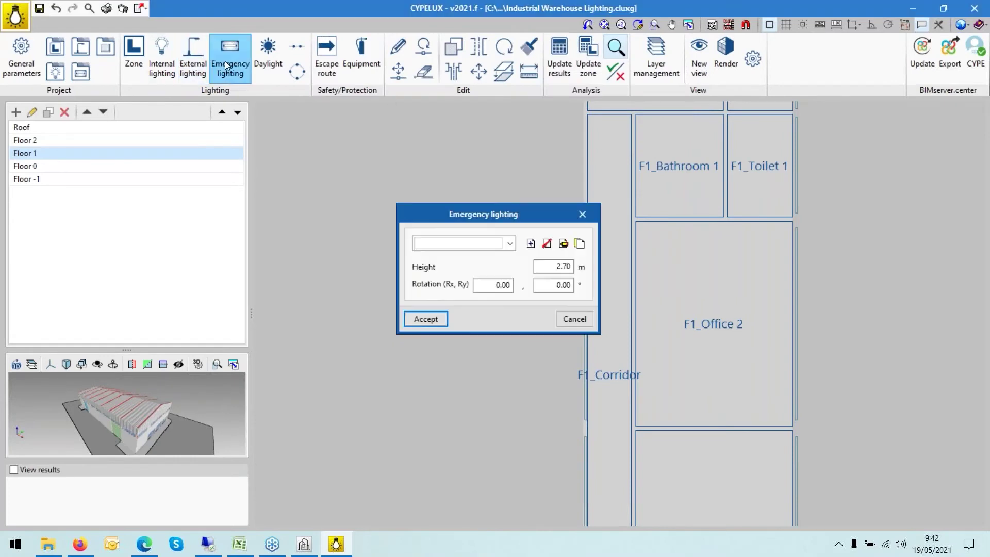
pyautogui.click(530, 244)
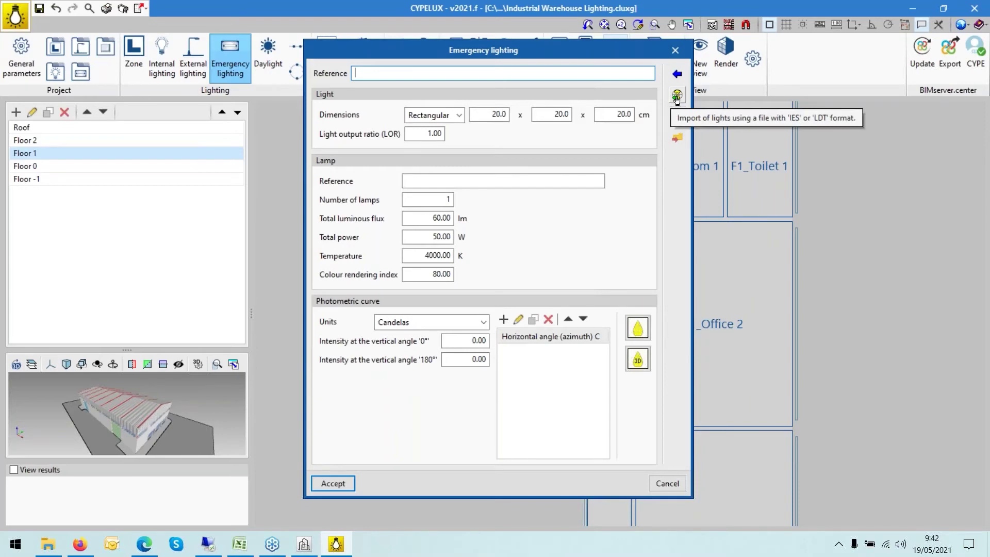
pyautogui.click(675, 50)
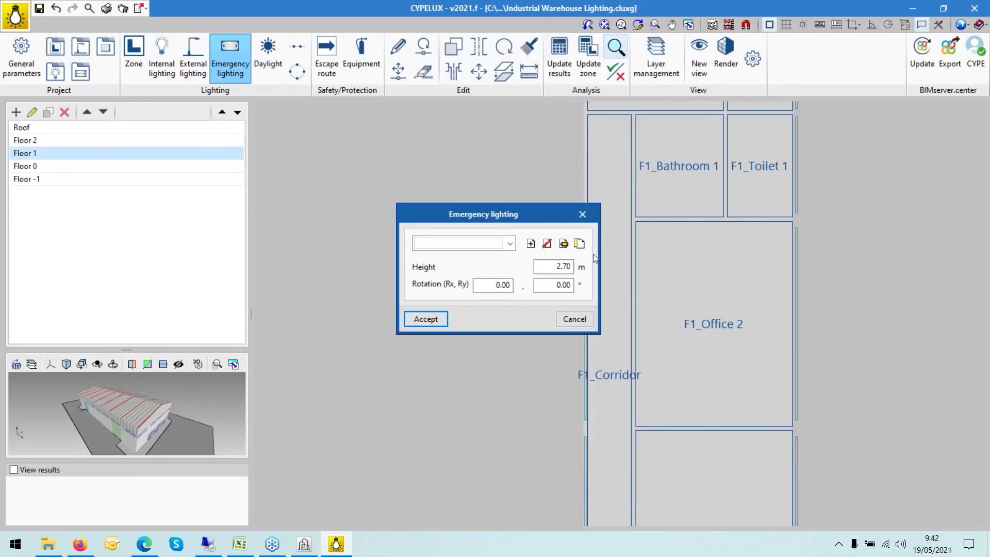
pyautogui.click(583, 215)
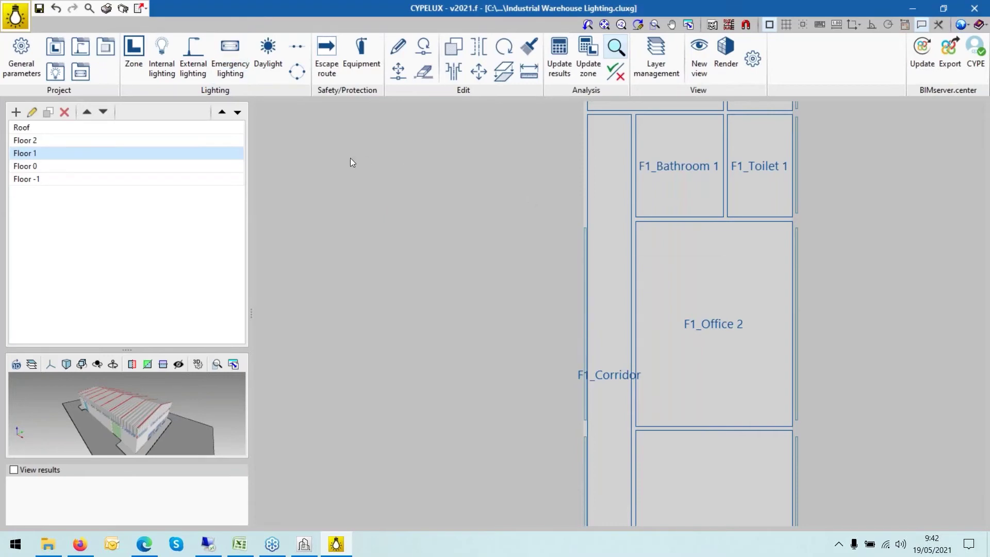
# Define a new internal light from the predefined Fixed model with 3 x 18 W fluorescent lamps and accept it for placement
pyautogui.scroll(-2, 351, 158)
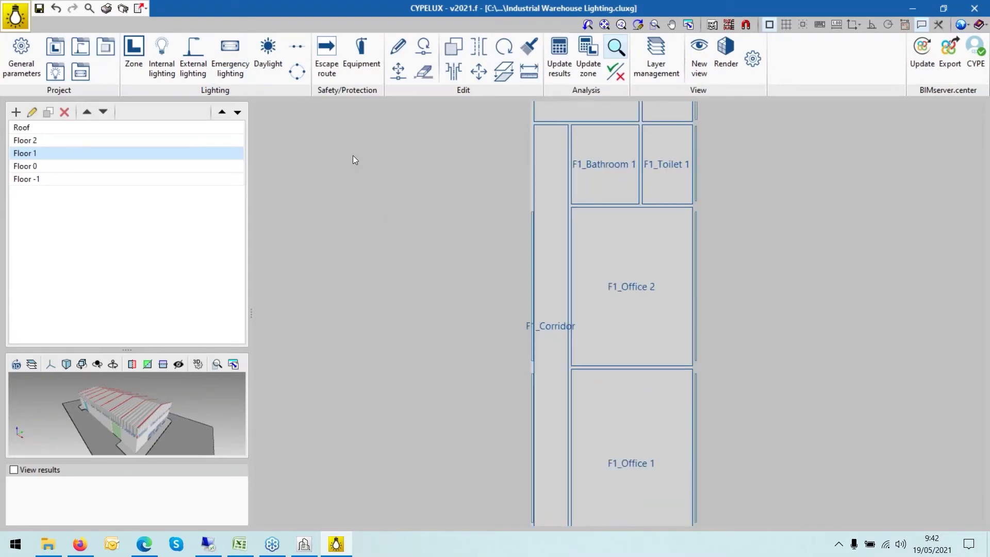
pyautogui.scroll(1, 352, 155)
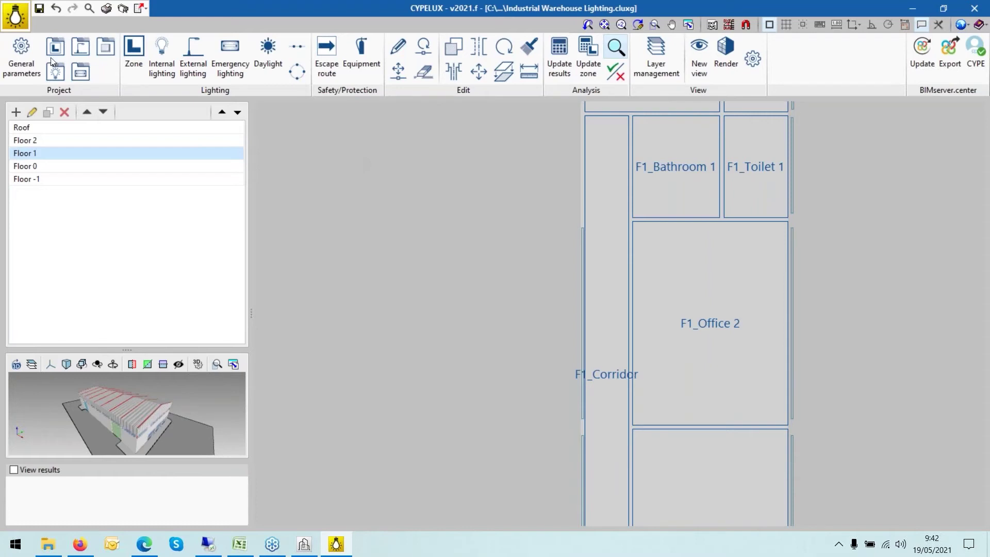
pyautogui.click(161, 73)
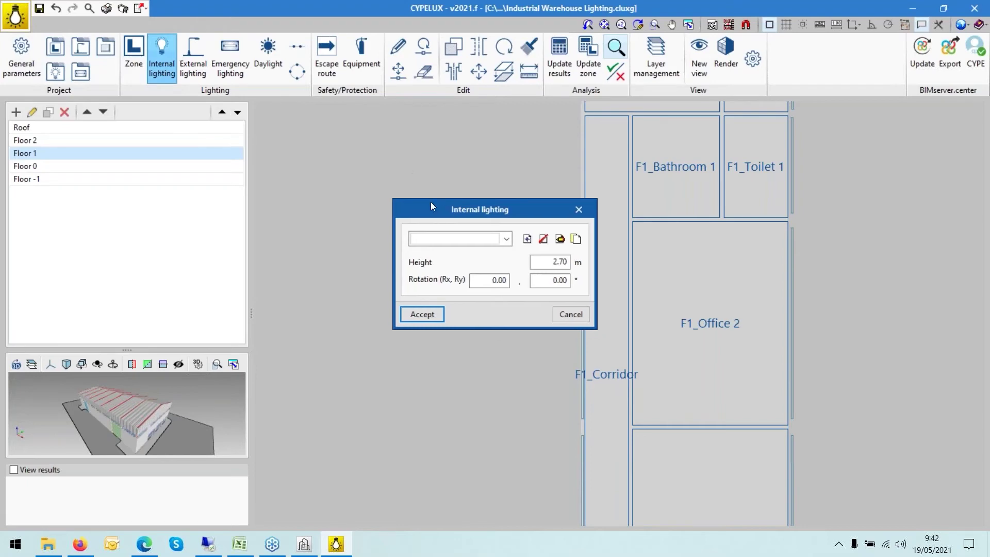
pyautogui.moveTo(450, 220); pyautogui.dragTo(407, 194)
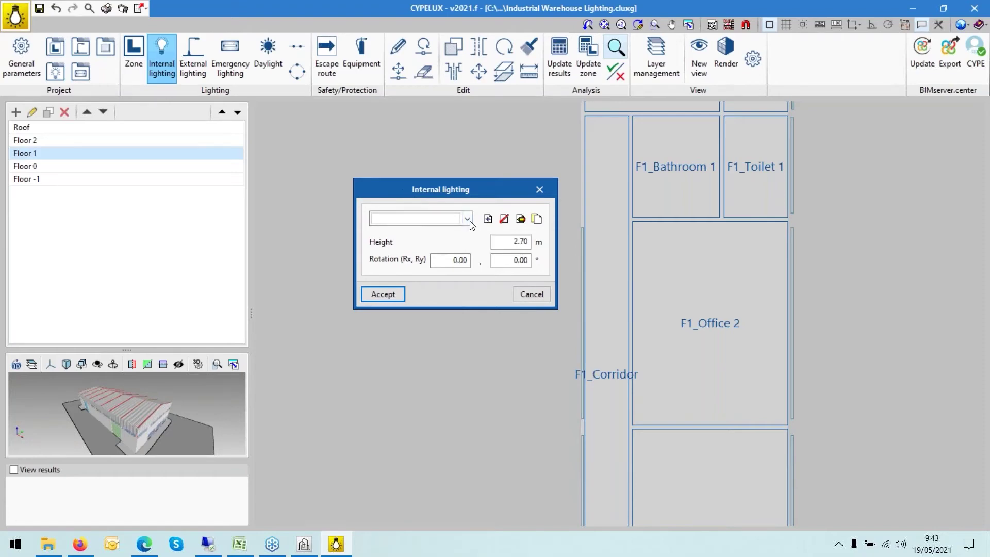
pyautogui.click(488, 219)
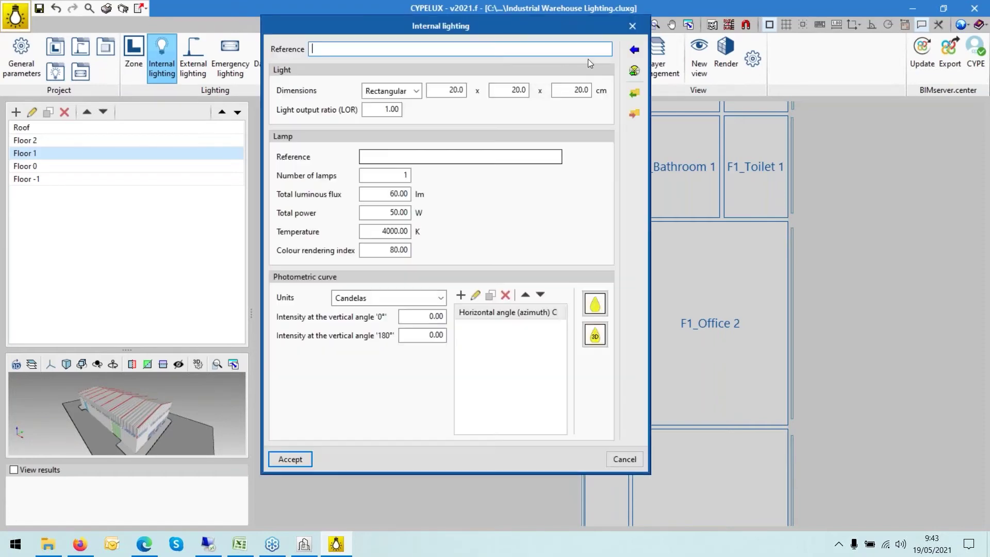
pyautogui.click(631, 51)
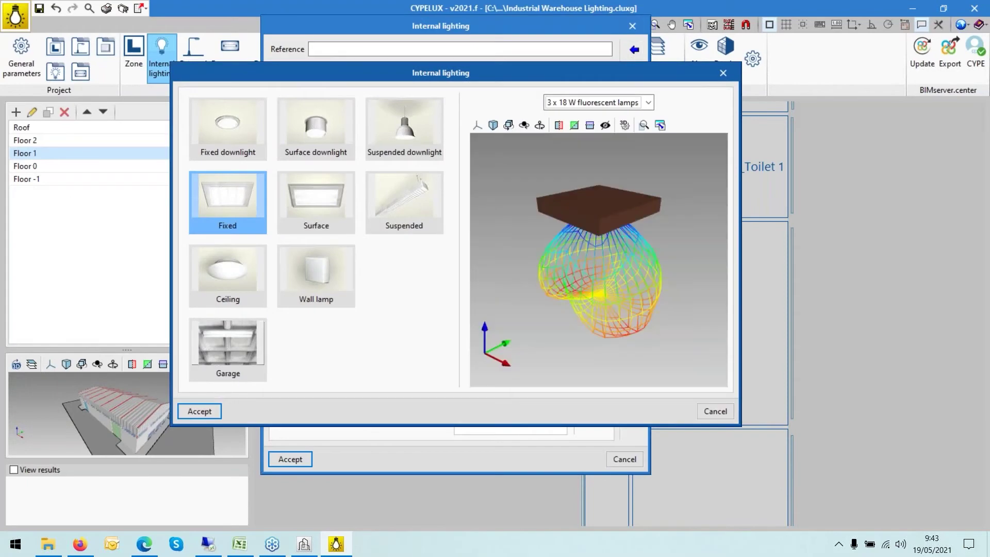
pyautogui.click(207, 411)
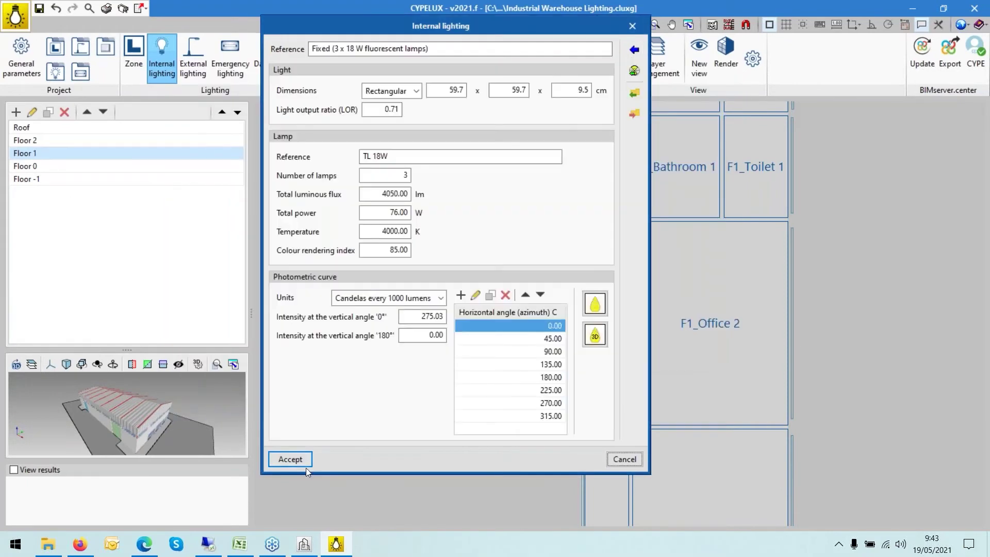
pyautogui.click(288, 459)
pyautogui.click(370, 297)
# Place six Fixed 3 x 18 W internal lights freely across the F1_Office 2 zone
pyautogui.scroll(2, 729, 232)
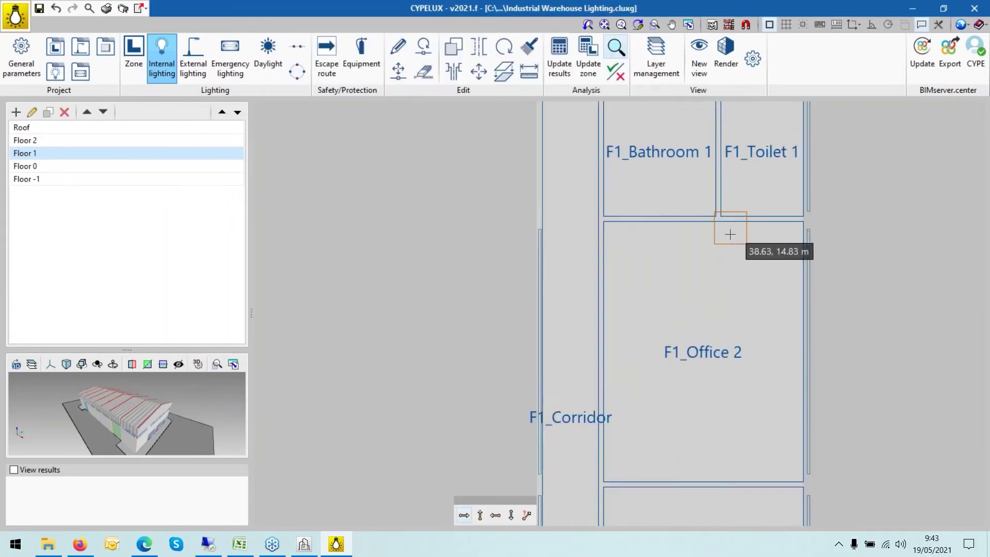
pyautogui.click(631, 271)
pyautogui.click(750, 264)
pyautogui.click(651, 401)
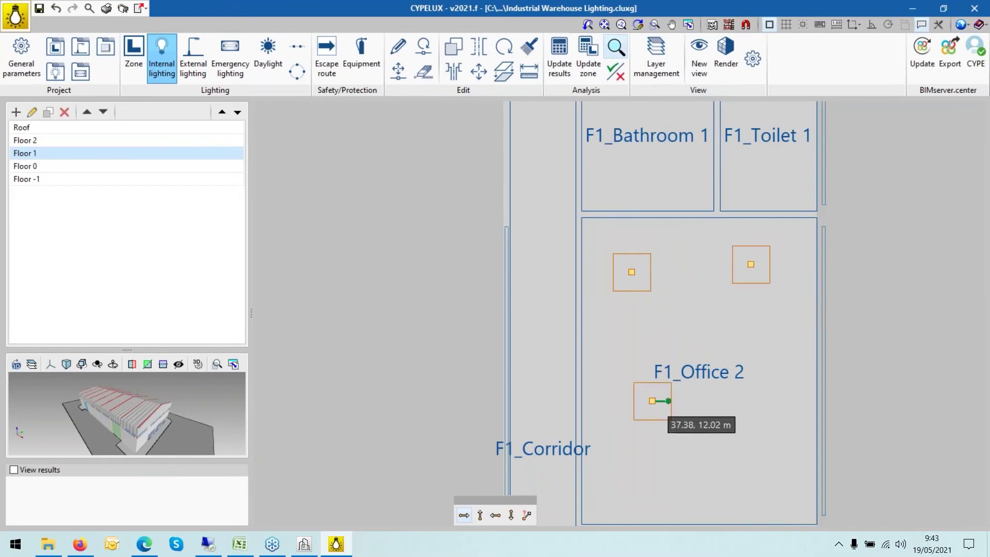
pyautogui.click(737, 332)
pyautogui.click(755, 433)
pyautogui.scroll(-1, 620, 236)
pyautogui.scroll(1, 646, 403)
pyautogui.click(614, 370)
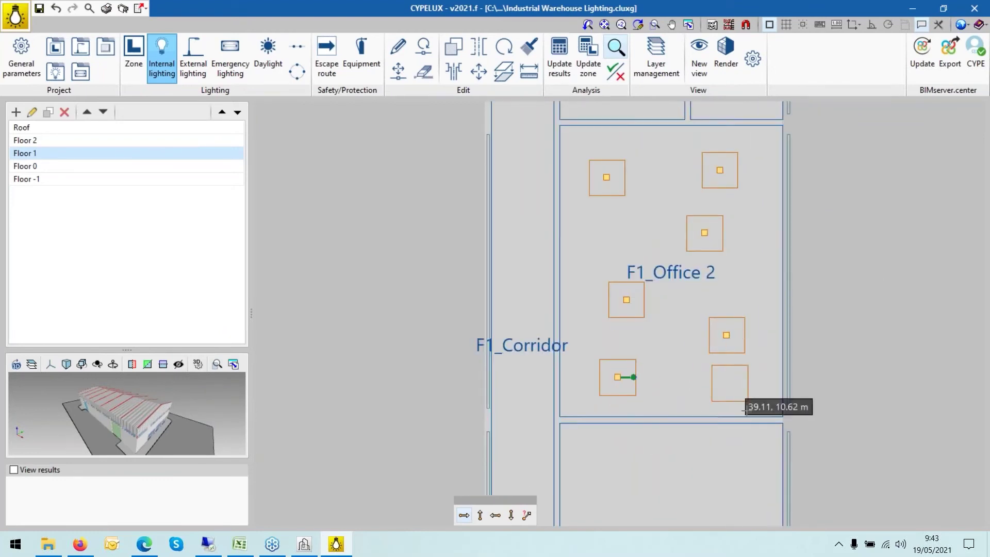
pyautogui.scroll(-1, 767, 414)
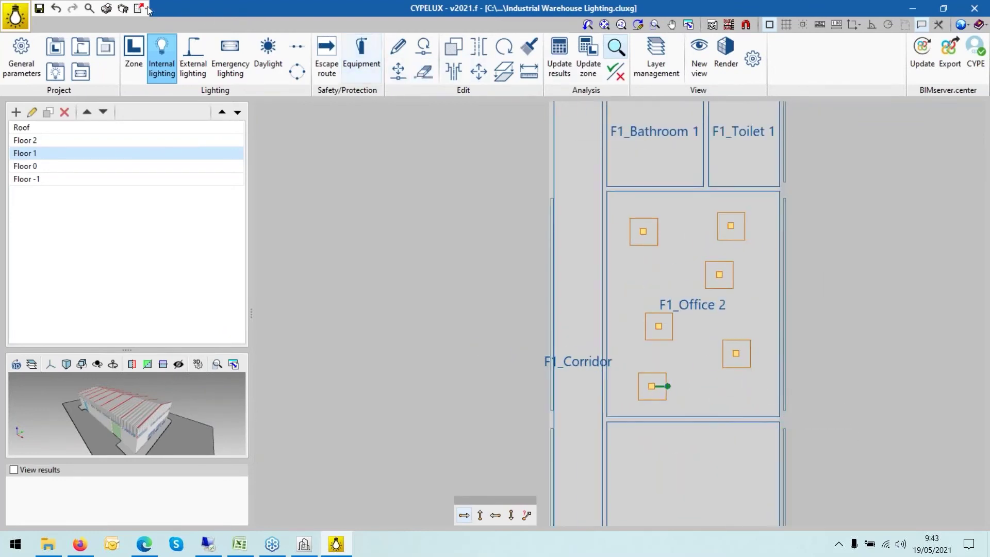
# Undo the last light placement and delete the middle and lower lights along the right side of F1_Office 2
pyautogui.click(55, 9)
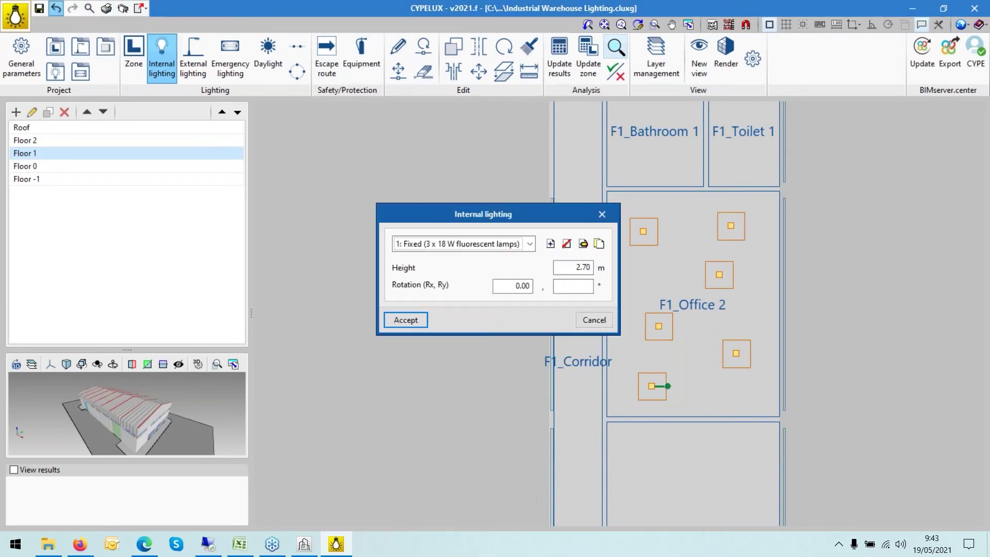
pyautogui.click(594, 320)
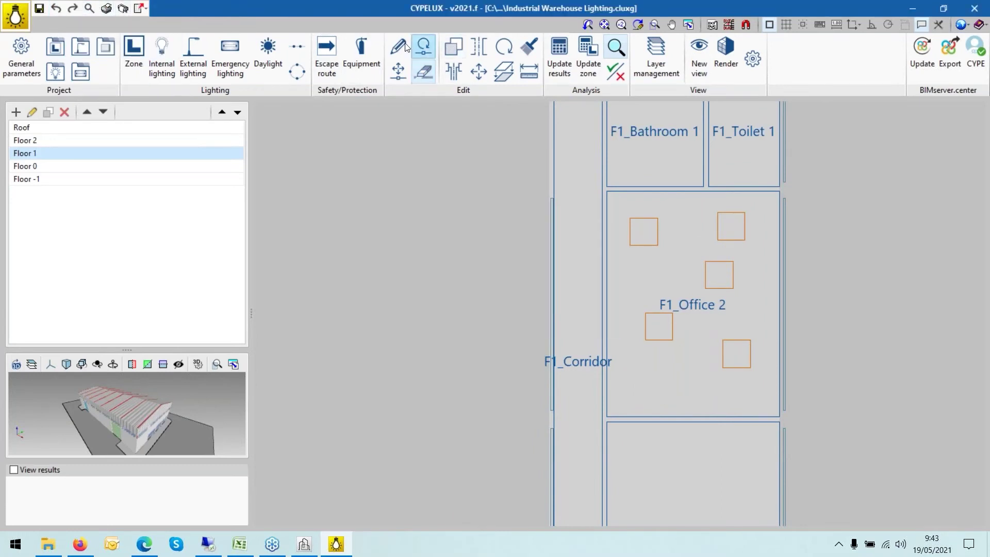
pyautogui.click(423, 71)
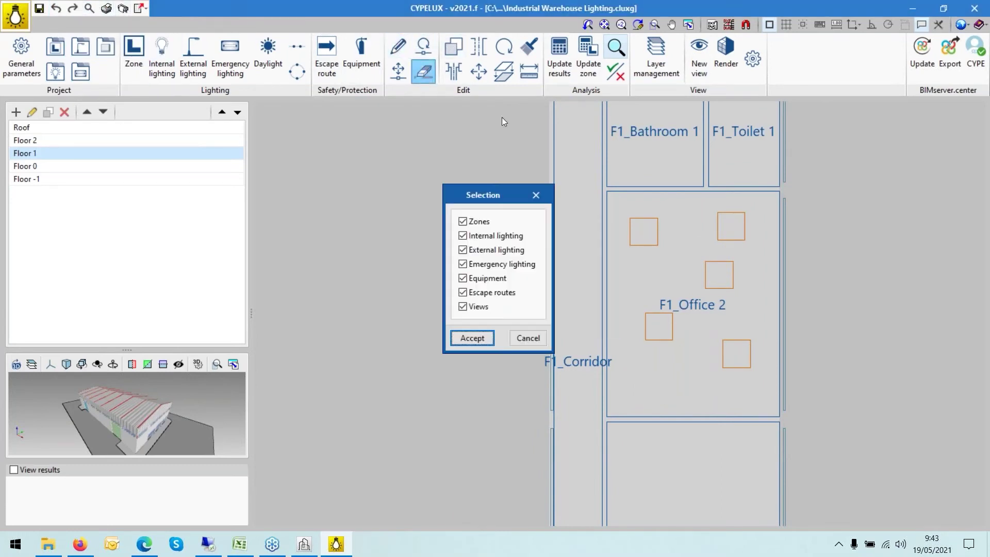
pyautogui.click(472, 338)
pyautogui.click(755, 382)
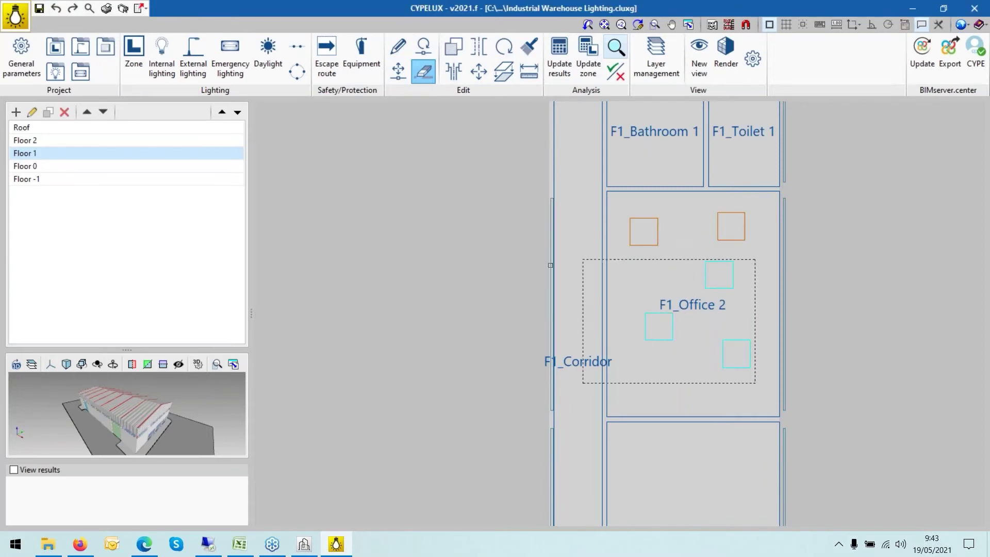
pyautogui.click(731, 284)
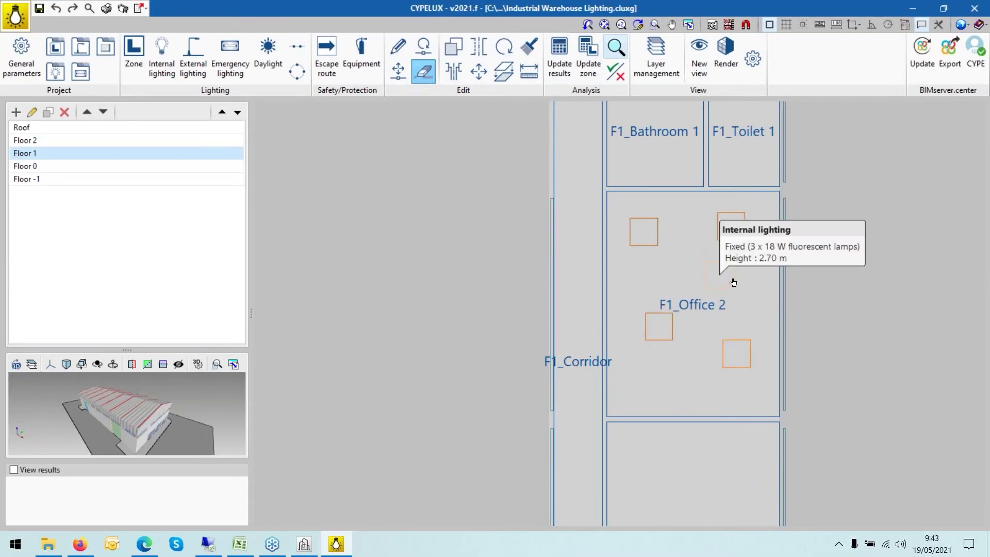
# Delete all remaining lights in F1_Office 2 together, restricting the deletion filter to internal lighting only
pyautogui.click(423, 72)
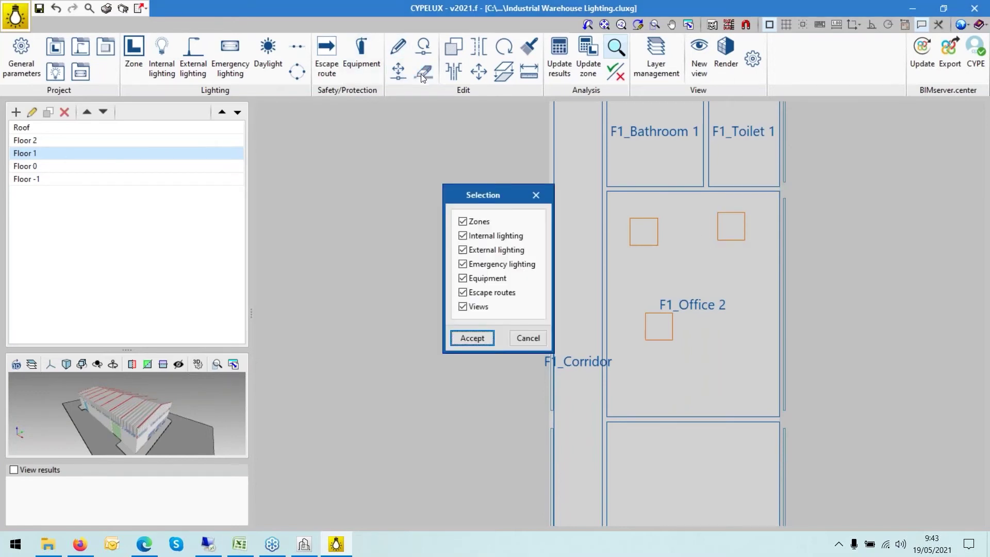
pyautogui.click(462, 221)
pyautogui.click(462, 250)
pyautogui.click(462, 264)
pyautogui.click(463, 278)
pyautogui.click(462, 293)
pyautogui.click(462, 306)
pyautogui.click(478, 340)
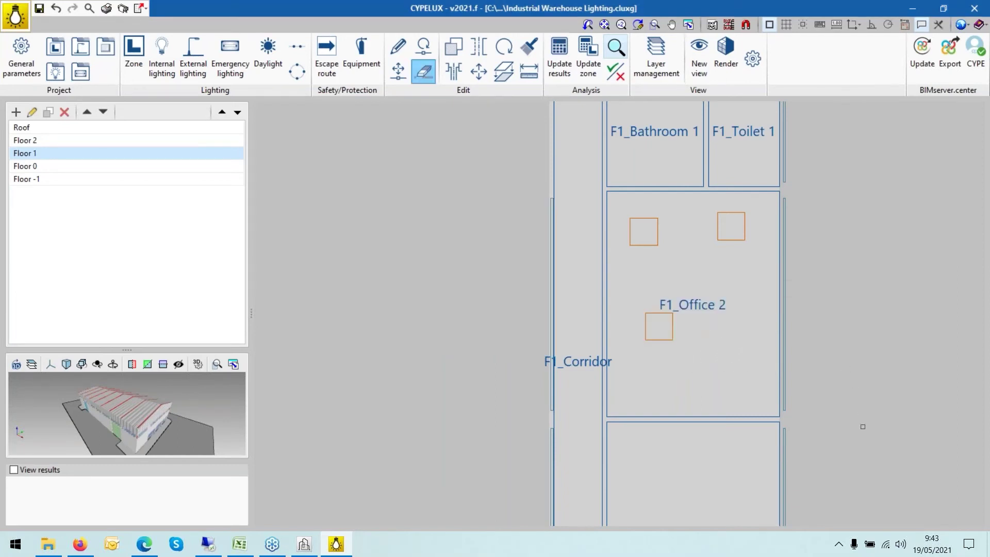
pyautogui.click(862, 448)
pyautogui.click(470, 165)
pyautogui.rightClick(720, 254)
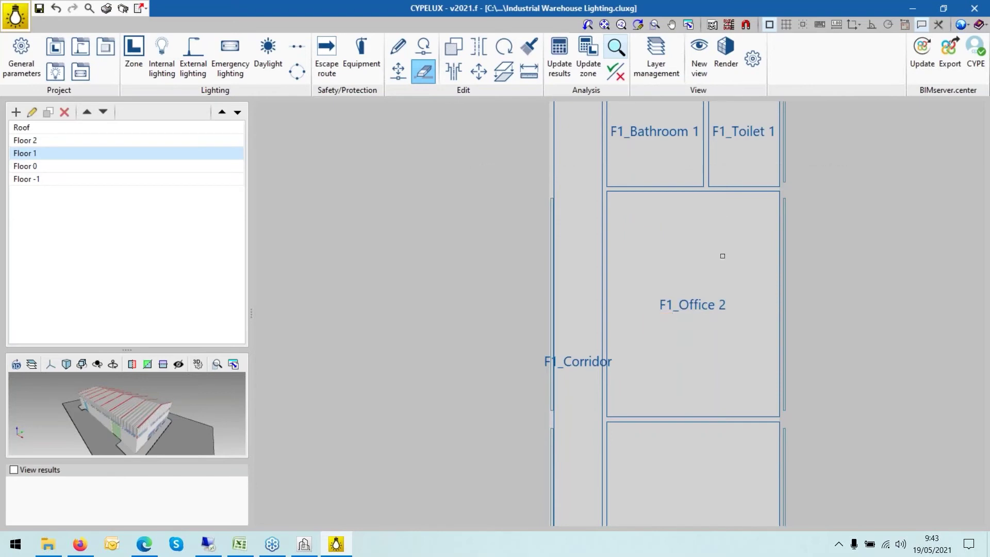
pyautogui.scroll(1, 720, 254)
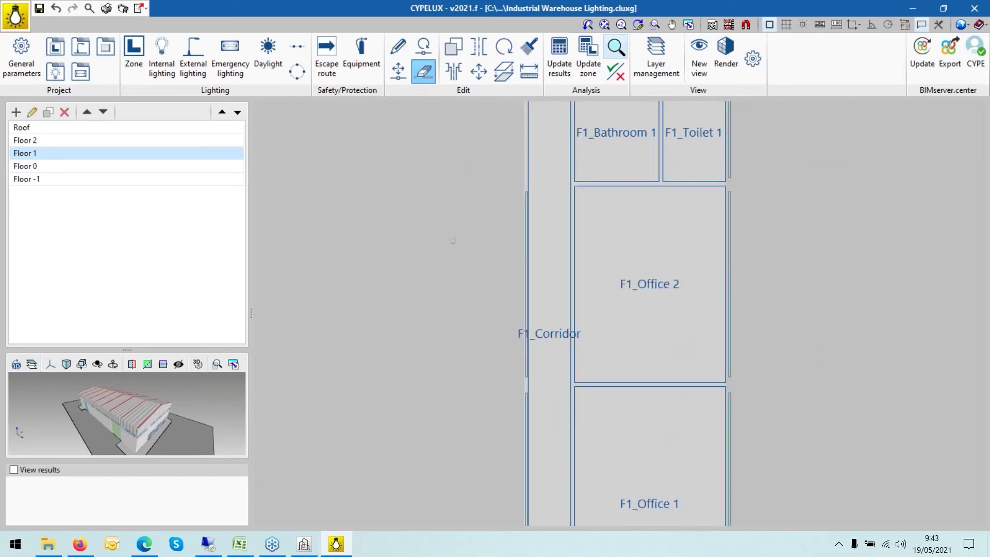
pyautogui.scroll(2, 693, 267)
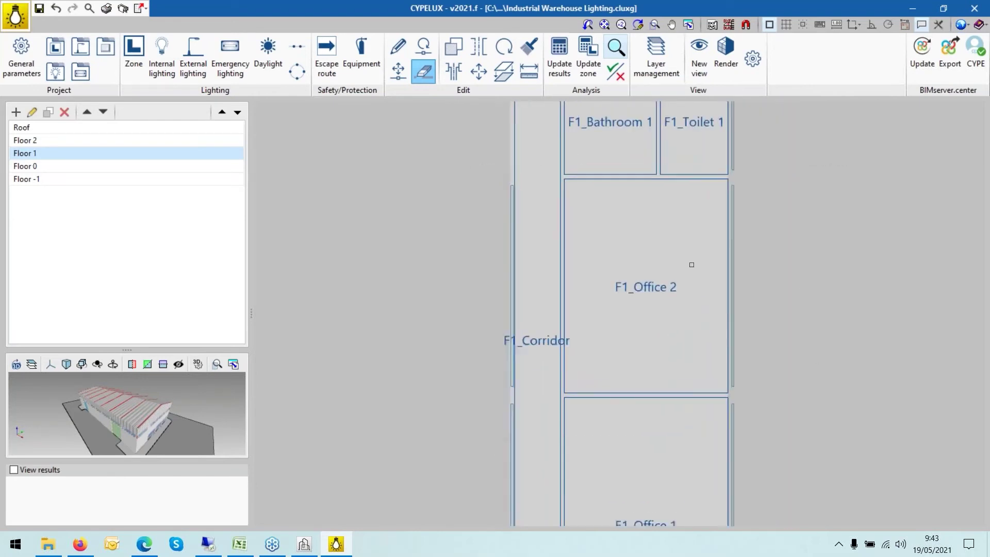
pyautogui.click(423, 72)
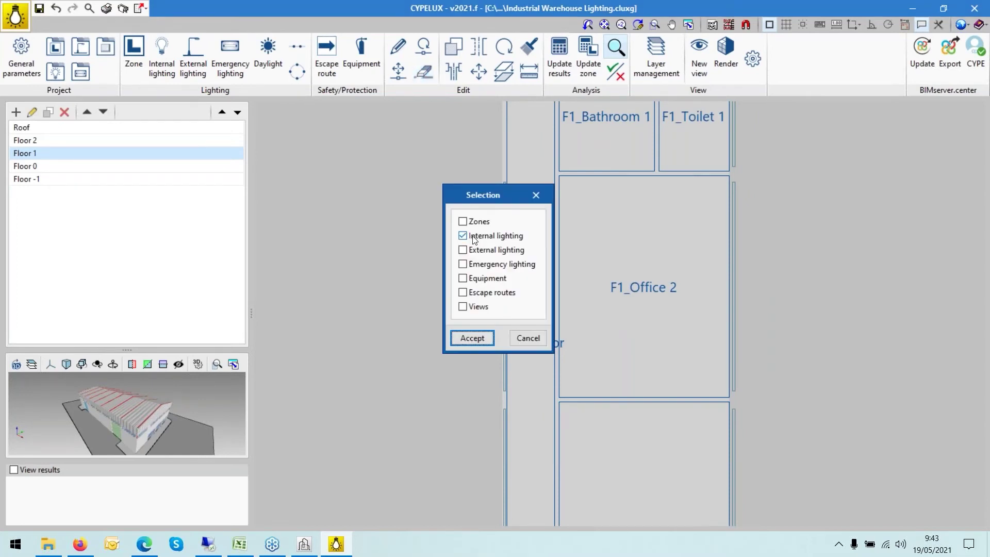
pyautogui.click(471, 337)
pyautogui.scroll(-2, 404, 274)
pyautogui.scroll(1, 656, 222)
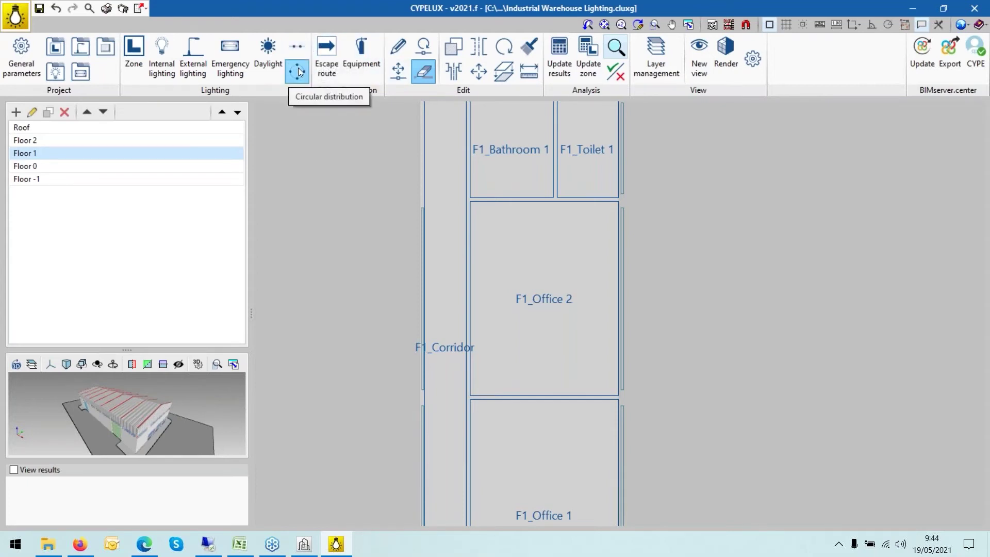
pyautogui.click(298, 70)
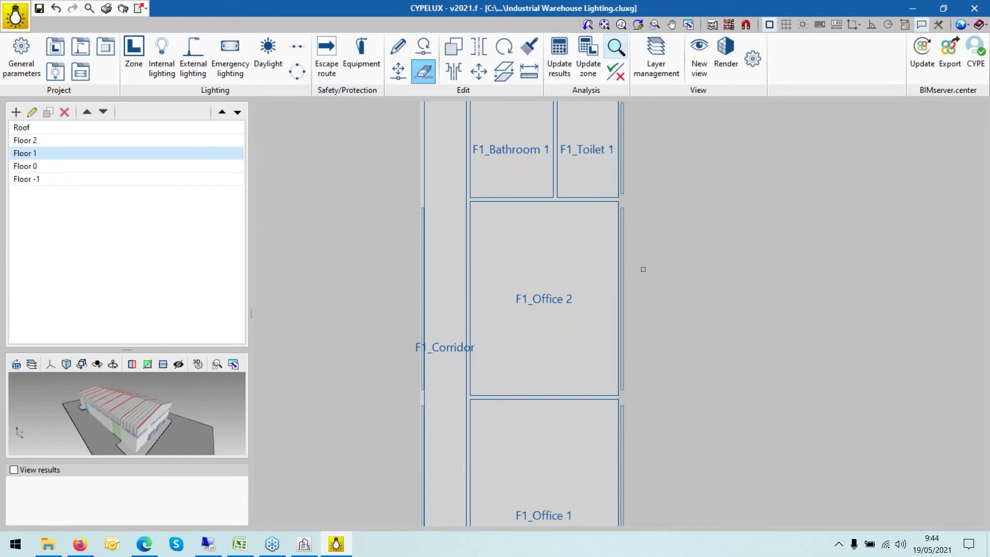
pyautogui.scroll(1, 524, 234)
pyautogui.scroll(-2, 522, 228)
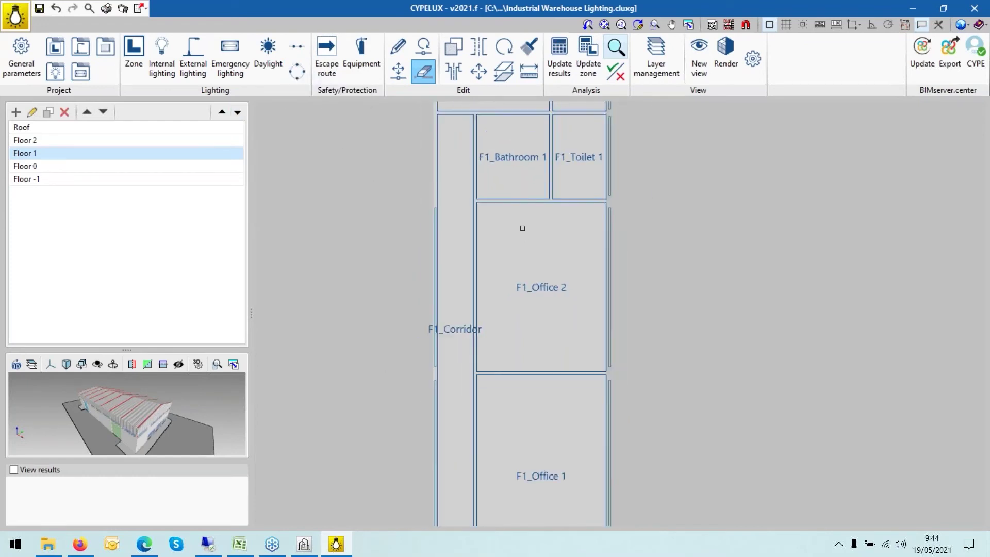
pyautogui.scroll(-1, 522, 227)
pyautogui.scroll(2, 523, 223)
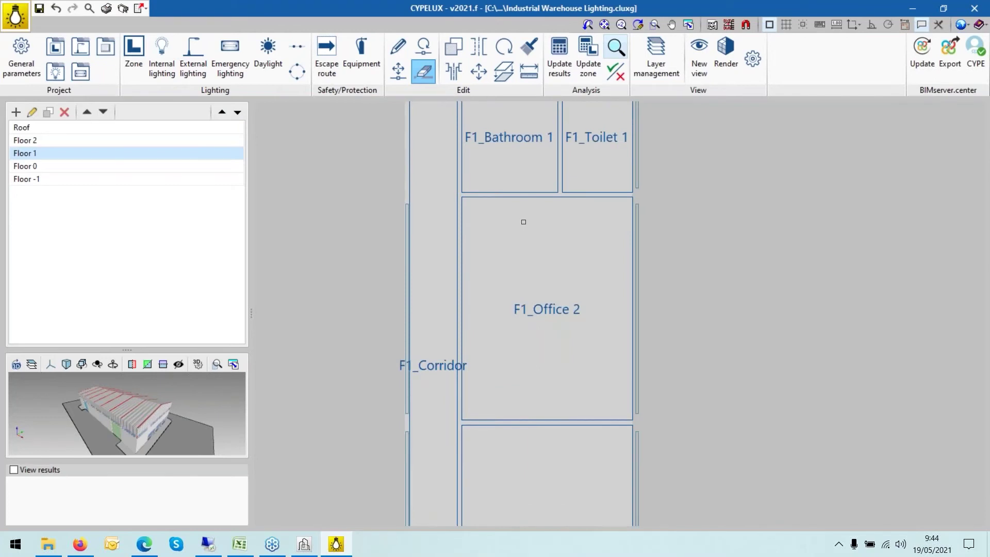
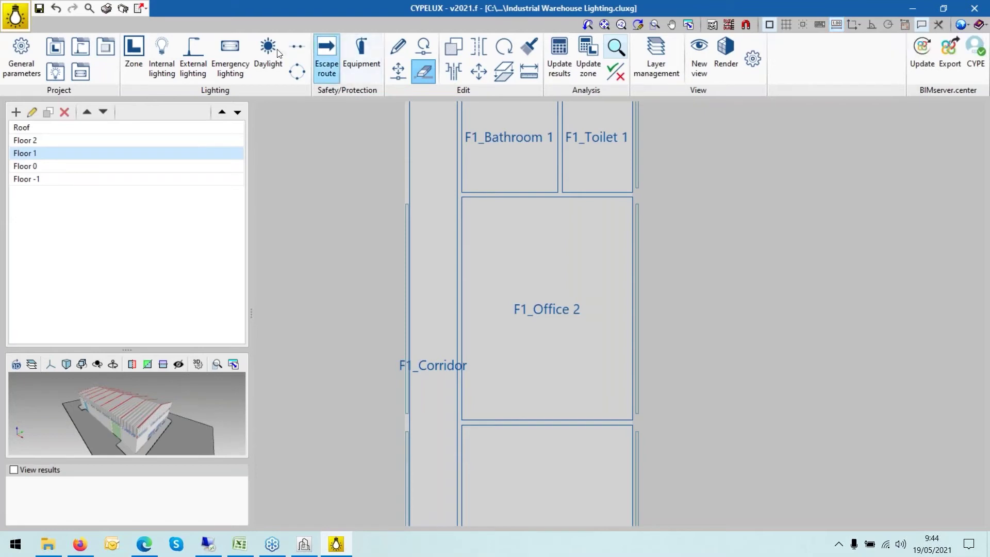
# Begin placing the Fixed 3 x 18 W internal light at 2.70 m height and enable Extension and Perpendicular tracking for object snap
pyautogui.click(160, 66)
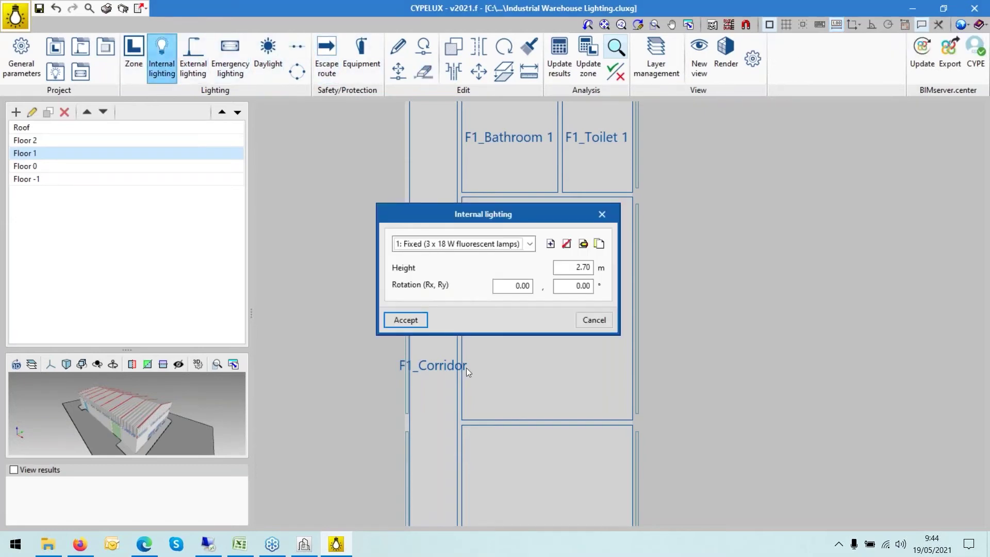
pyautogui.click(411, 323)
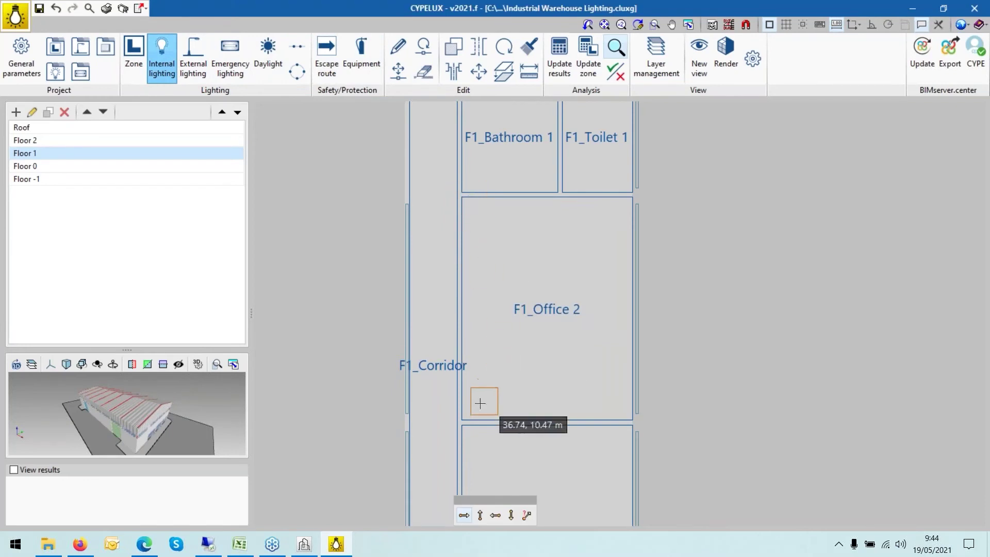
pyautogui.click(768, 25)
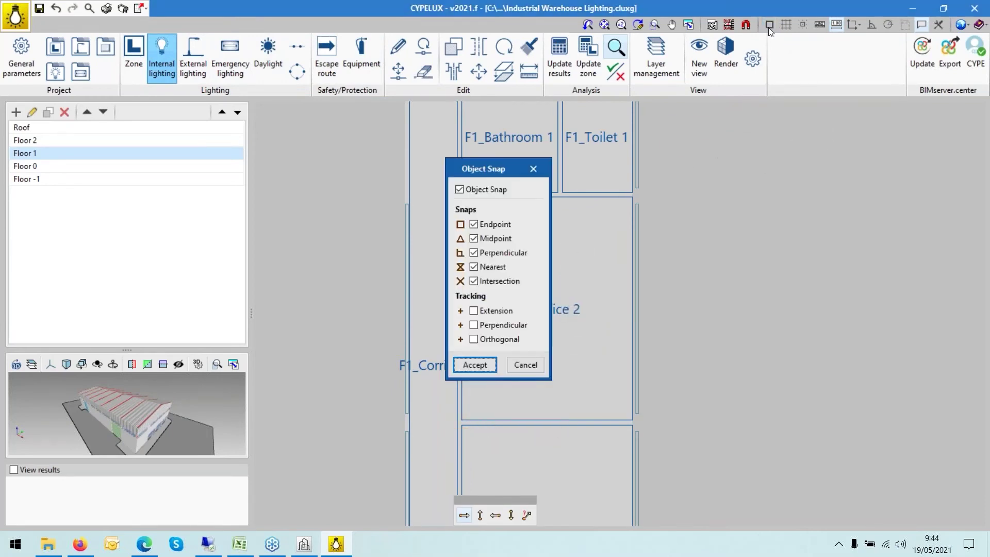
pyautogui.click(473, 310)
pyautogui.click(473, 325)
pyautogui.click(474, 364)
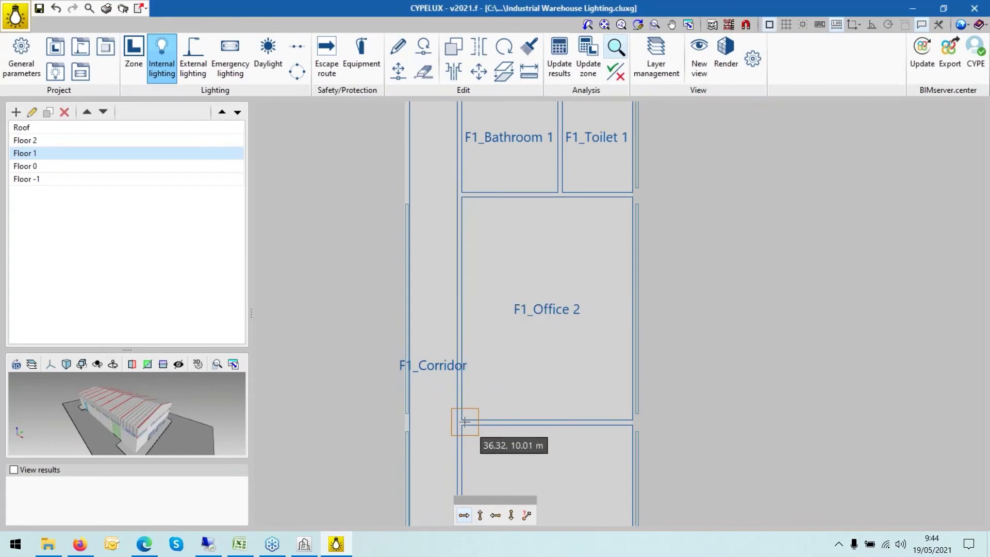
# Place one Fixed 3 x 18 W light near the lower wall of F1_Office 2 and end the placement
pyautogui.click(522, 400)
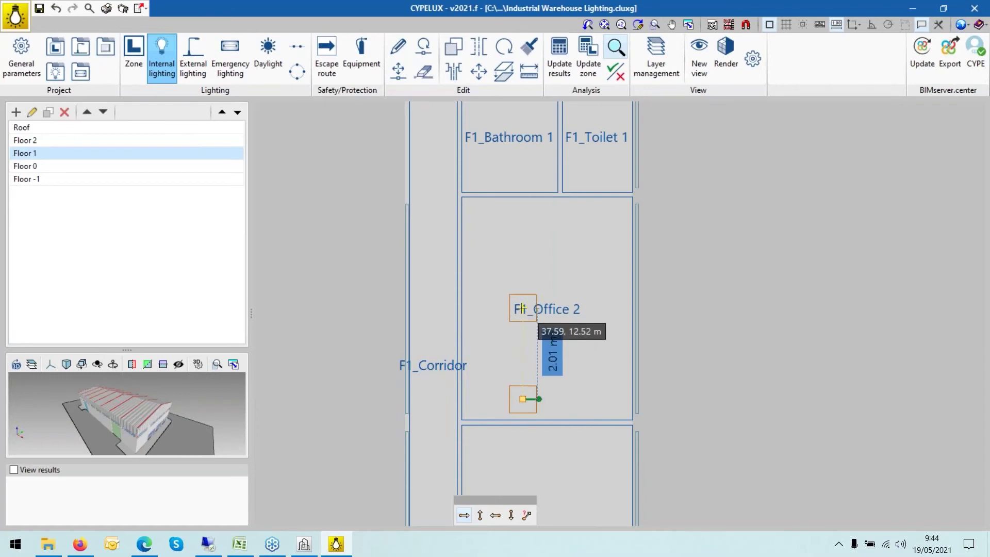
pyautogui.click(550, 322)
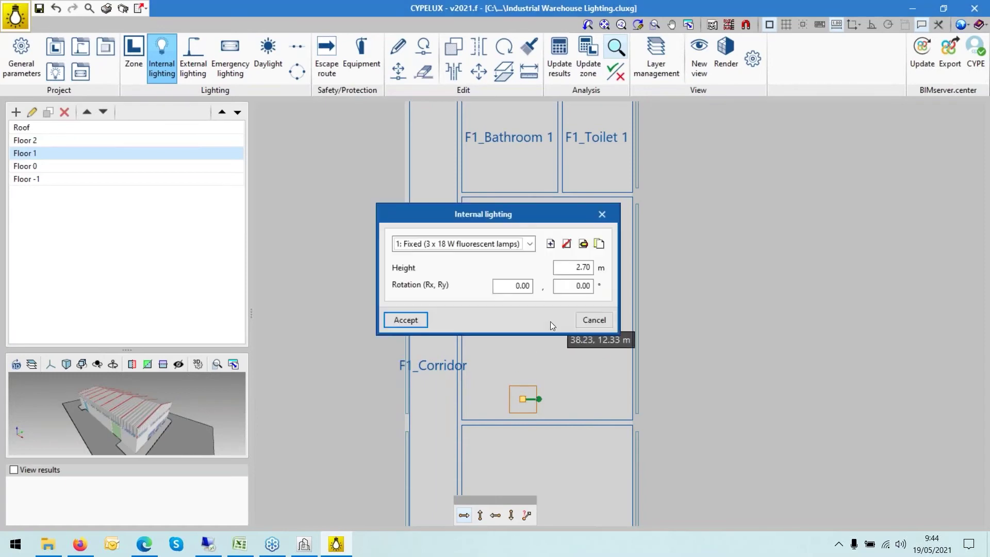
pyautogui.click(591, 320)
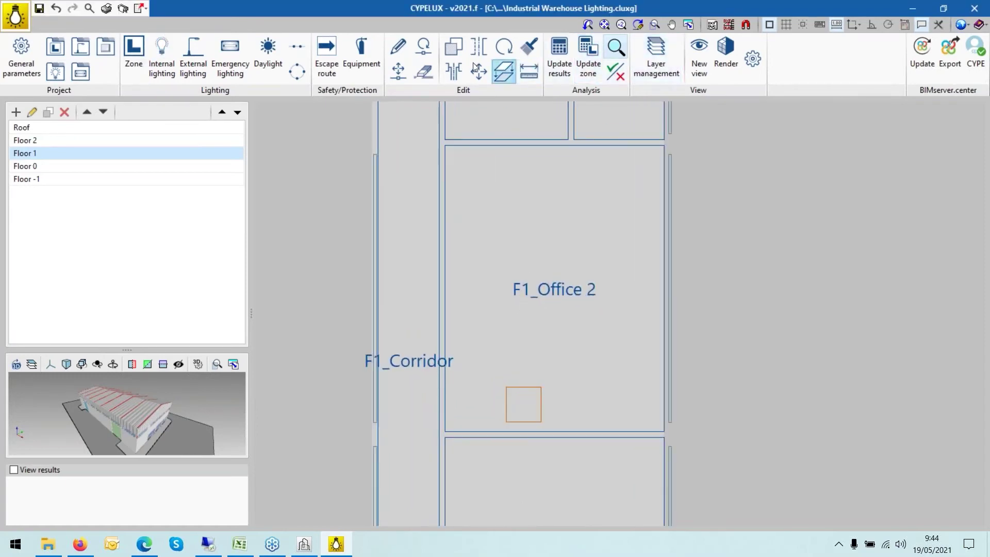
# Turn on orthogonal mode and resume internal light placement with the Fixed 3 x 18 W model
pyautogui.moveTo(536, 390)
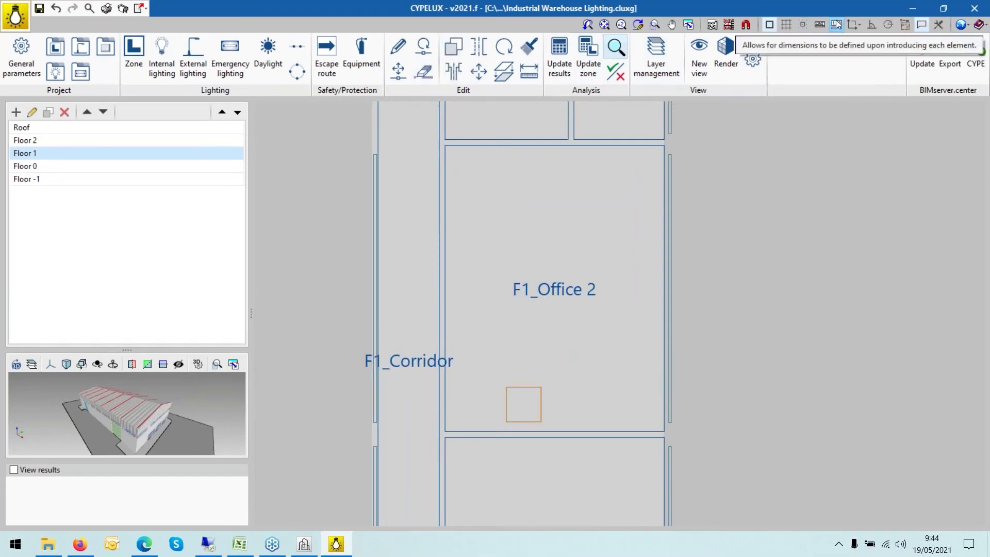
pyautogui.moveTo(529, 410)
pyautogui.click(888, 24)
pyautogui.click(230, 57)
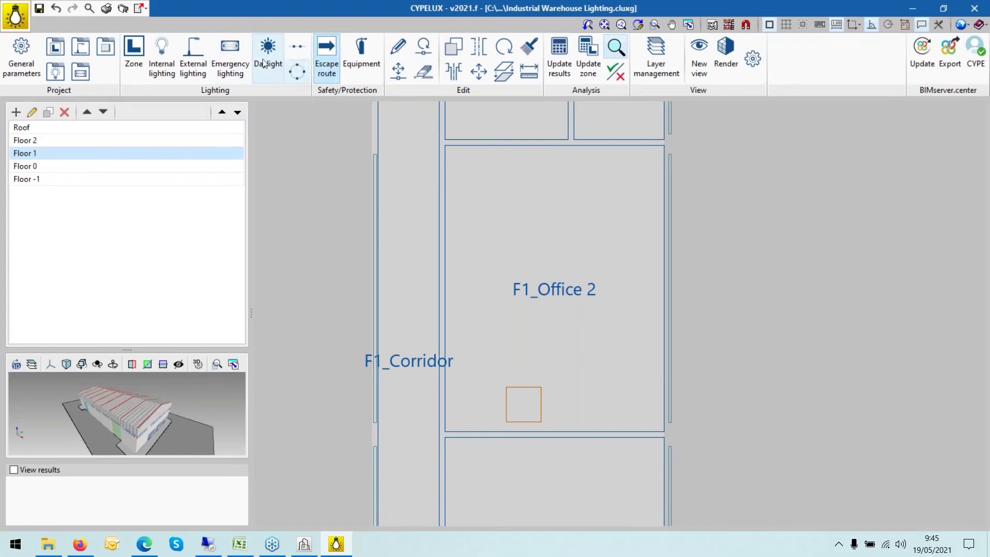
pyautogui.click(166, 66)
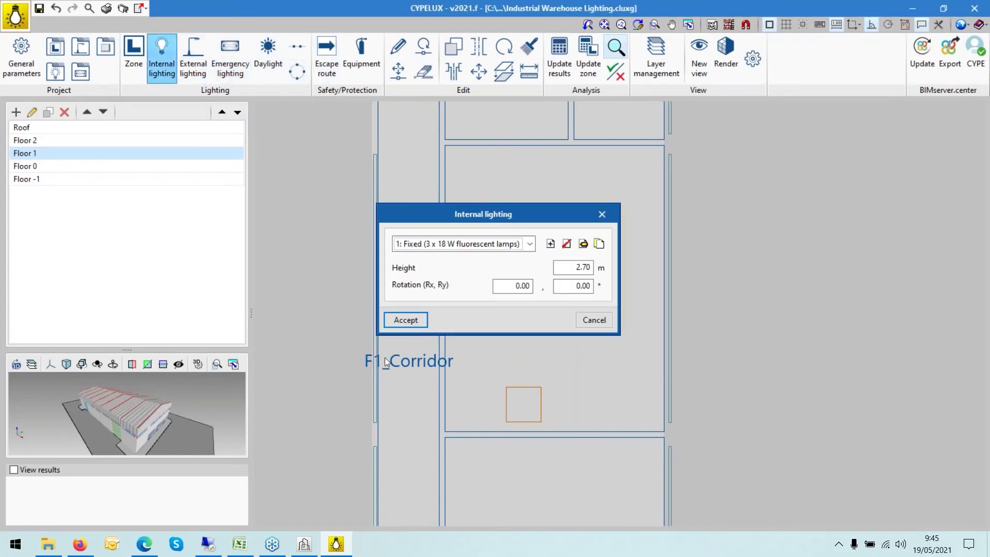
pyautogui.click(405, 320)
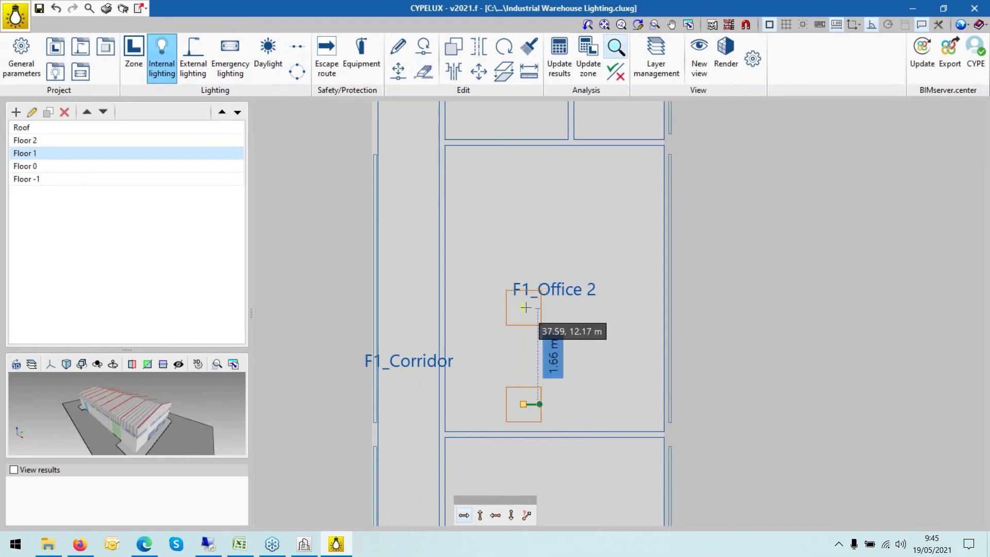
# Place two more lights in F1_Office 2 in a vertical line above the first, spaced 2 m apart
pyautogui.press('Tab')
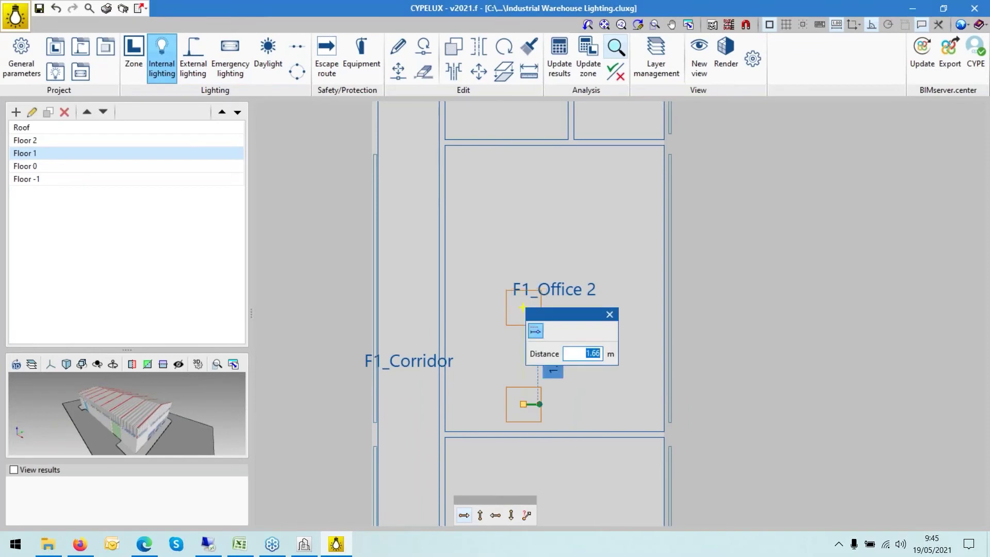
pyautogui.write('2')
pyautogui.press('Return')
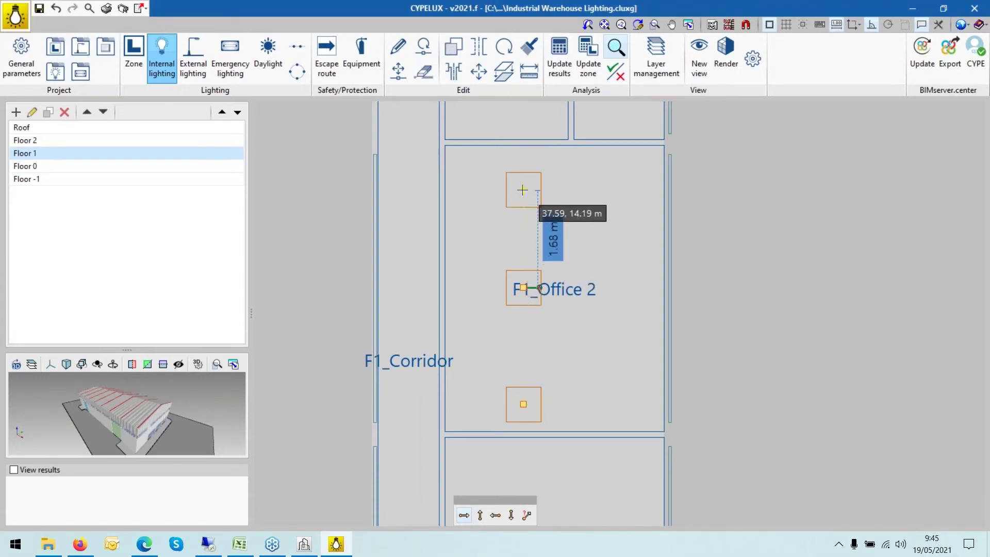
pyautogui.press('Tab')
pyautogui.write('2')
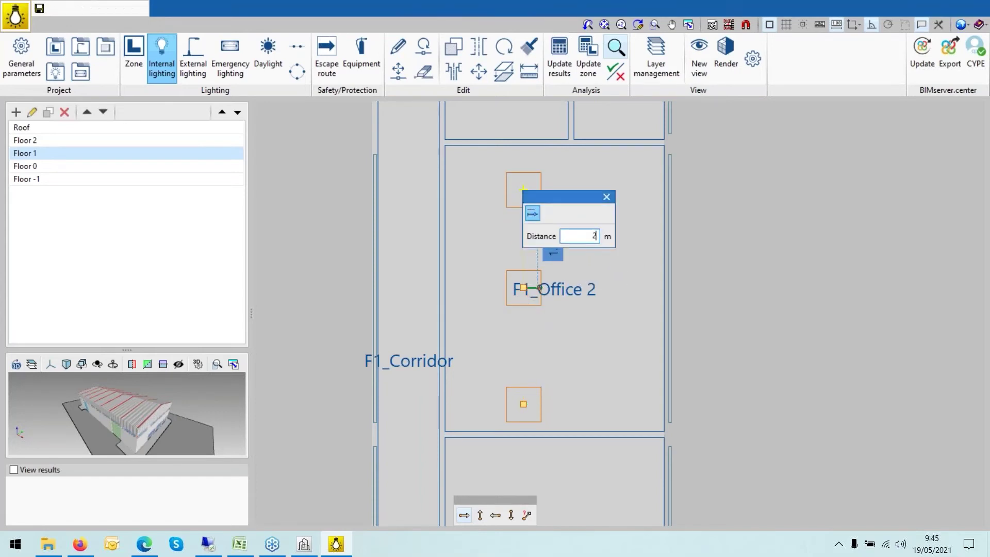
pyautogui.press('Return')
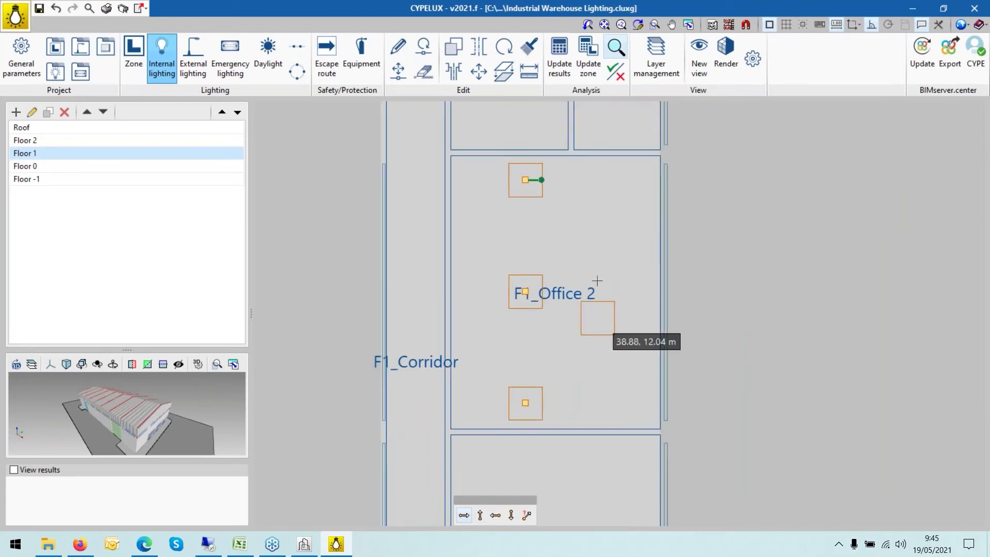
# Delete the column of three lights in F1_Office 2 together, with the selection filter limited to internal lighting
pyautogui.click(424, 71)
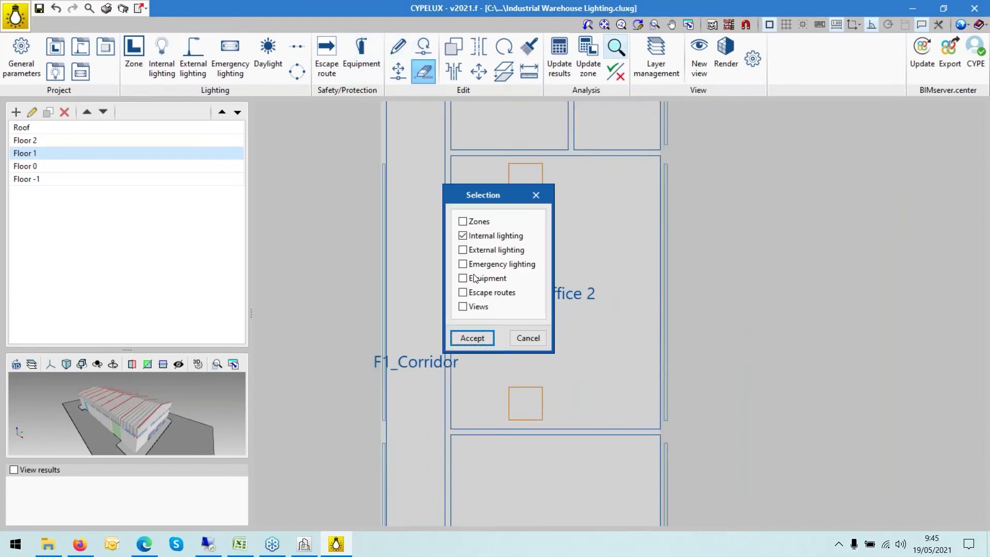
pyautogui.click(475, 335)
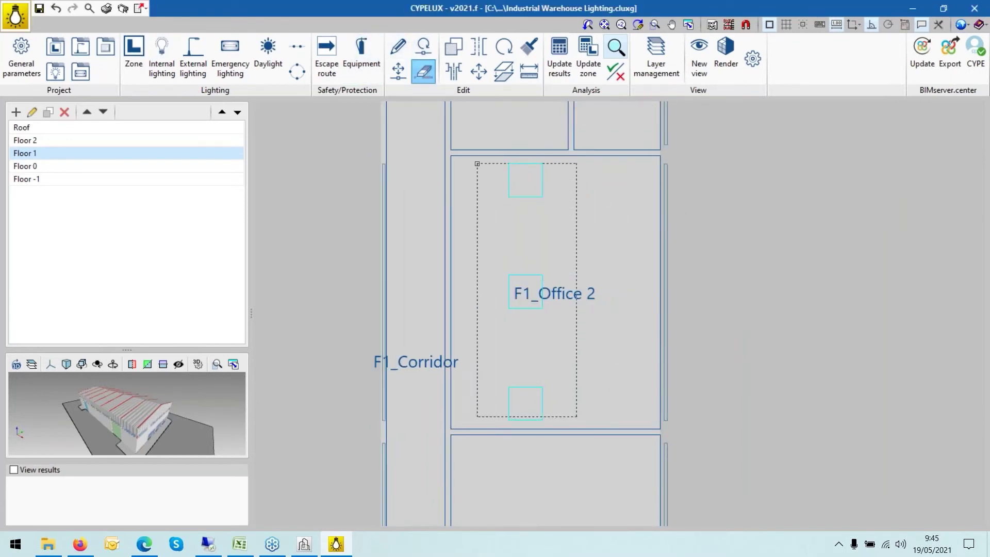
pyautogui.click(477, 164)
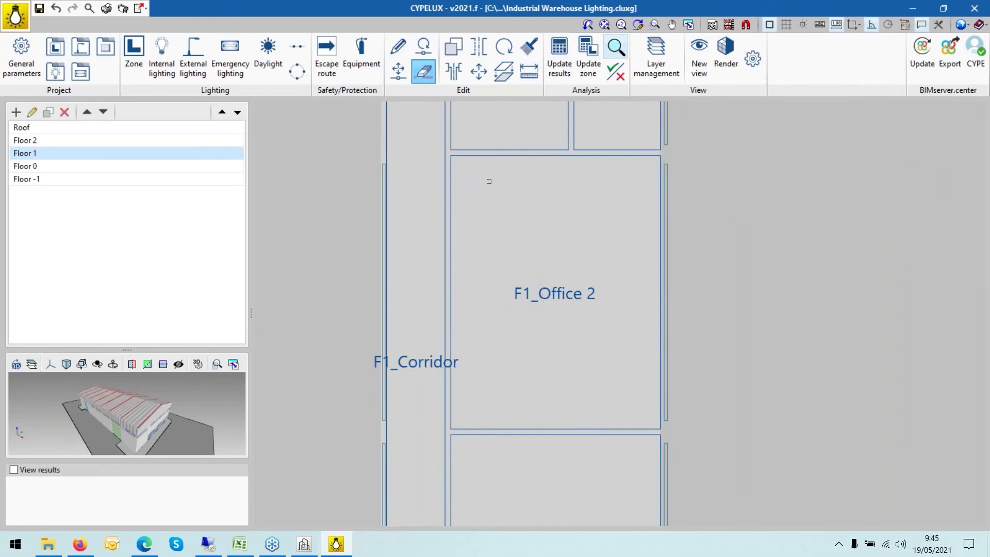
pyautogui.scroll(-1, 644, 307)
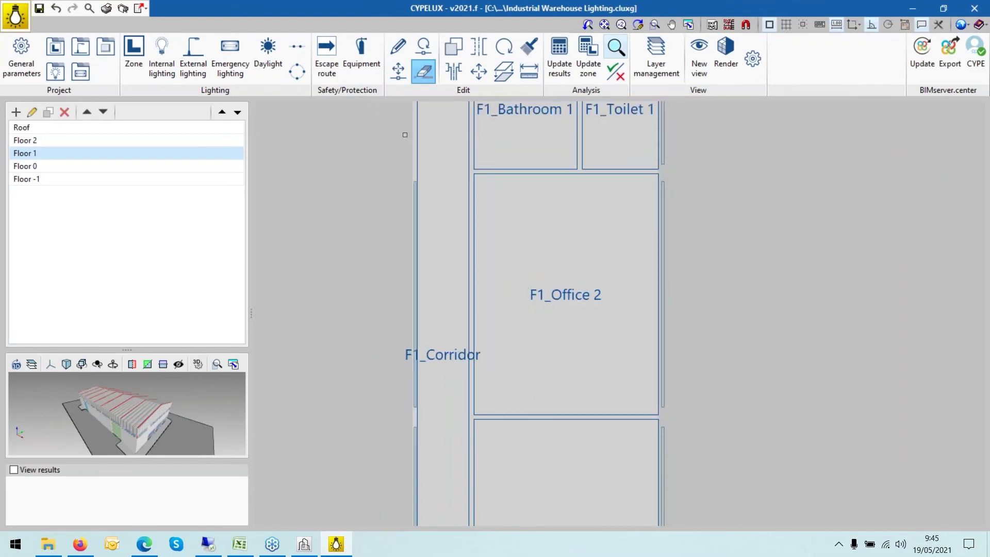
# Draw a vertical linear distribution line 4 m long beside the corridor-side wall of F1_Office 2
pyautogui.click(293, 46)
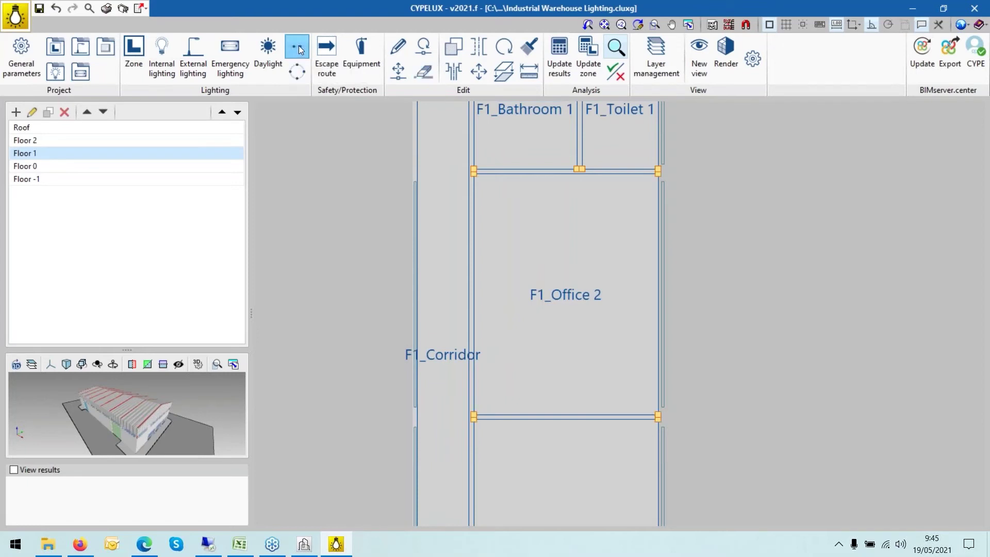
pyautogui.scroll(-1, 490, 355)
pyautogui.scroll(1, 496, 381)
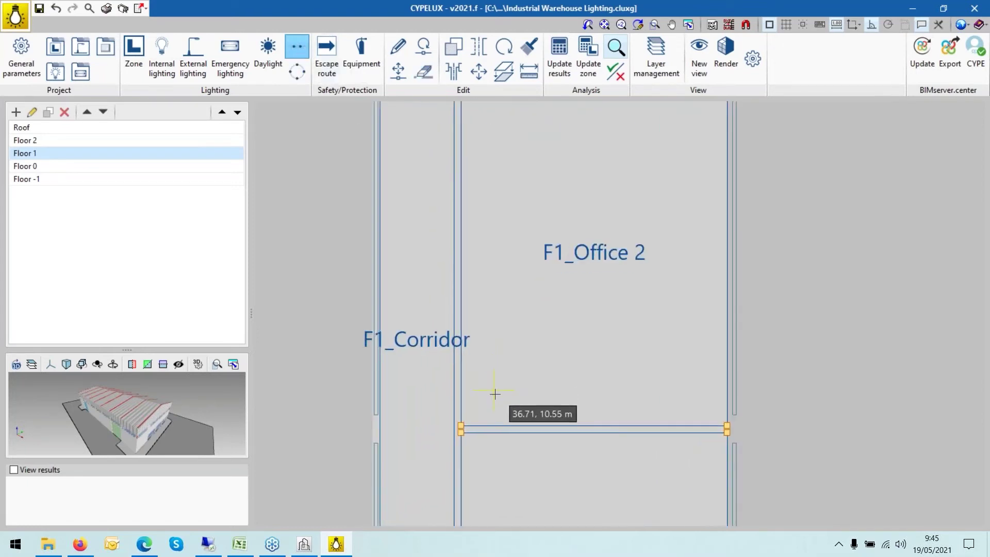
pyautogui.scroll(-1, 510, 402)
pyautogui.scroll(1, 518, 399)
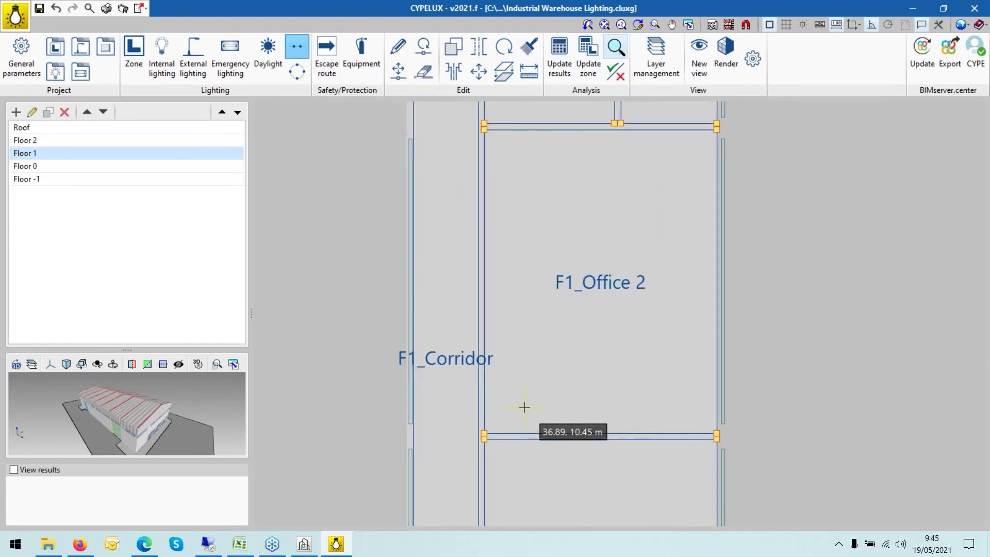
pyautogui.scroll(-1, 536, 407)
pyautogui.scroll(1, 530, 409)
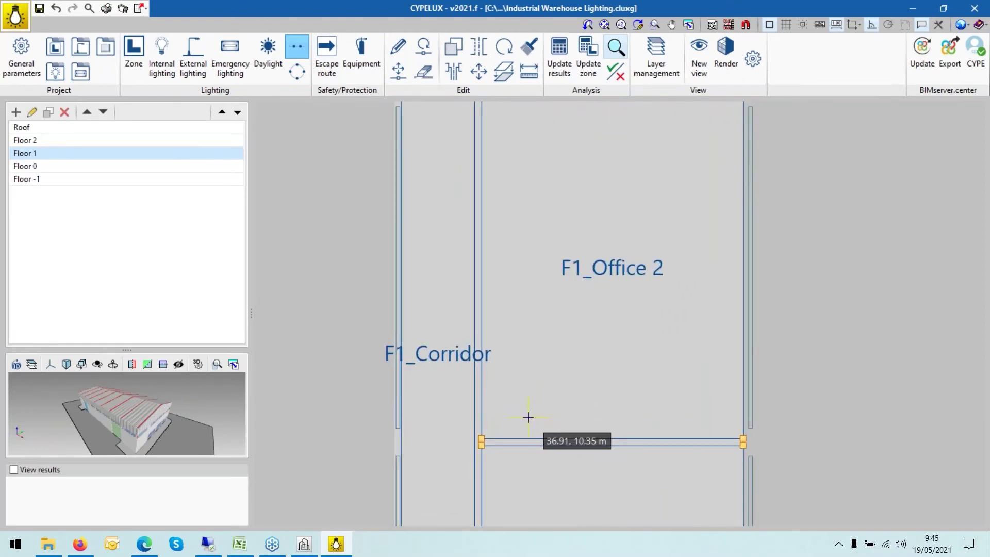
pyautogui.scroll(-2, 529, 405)
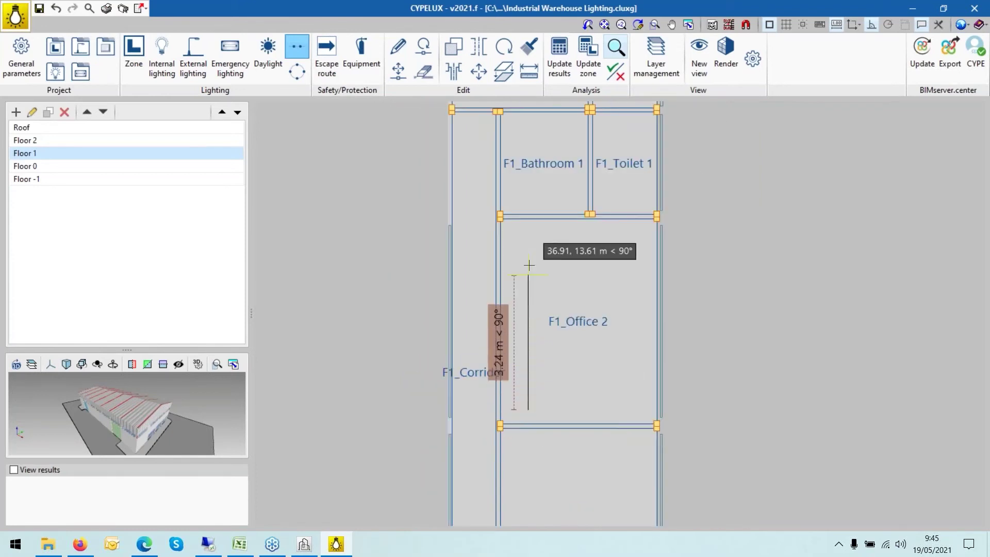
pyautogui.press('Return')
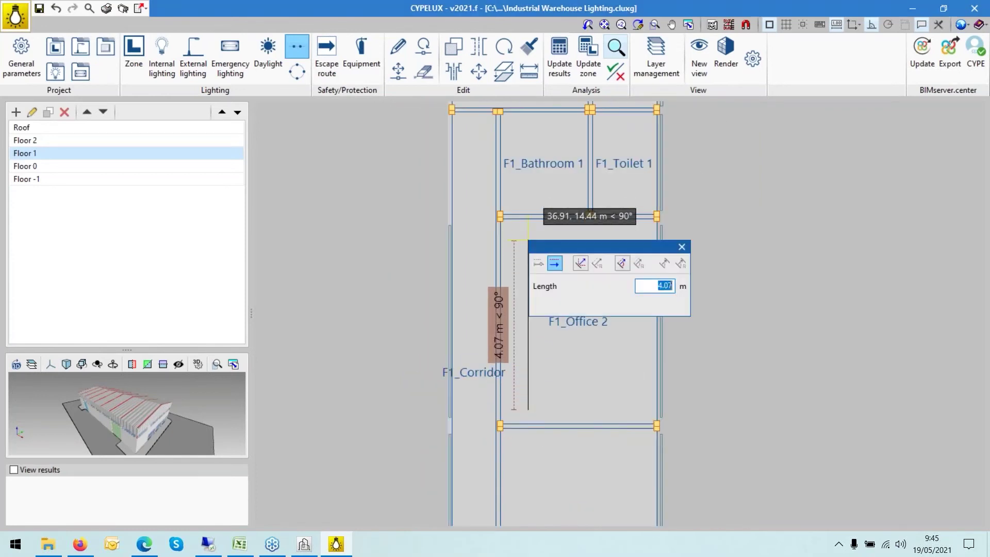
pyautogui.write('4')
pyautogui.press('Return')
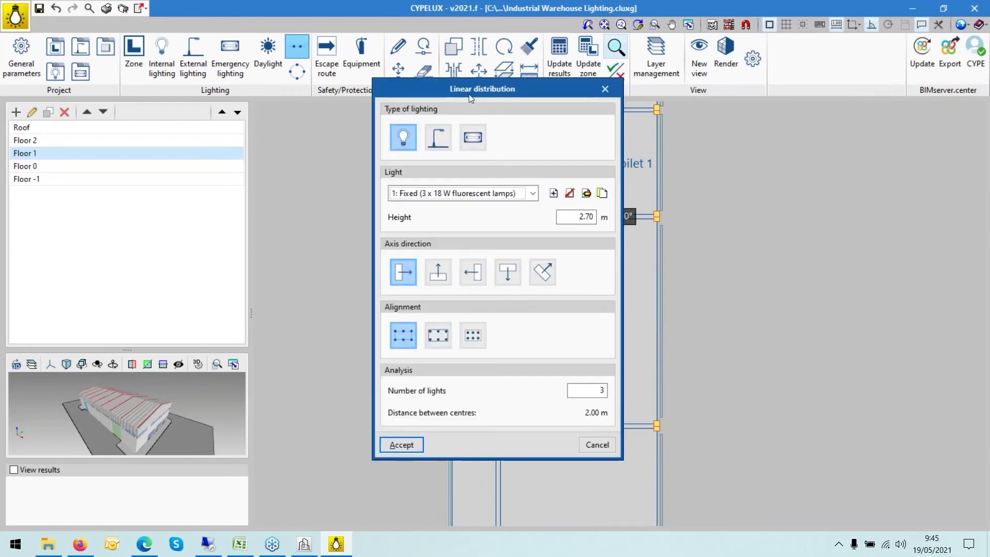
# Set the linear distribution to 2 Fixed 3 x 18 W internal lights and accept it
pyautogui.moveTo(468, 94); pyautogui.dragTo(730, 111)
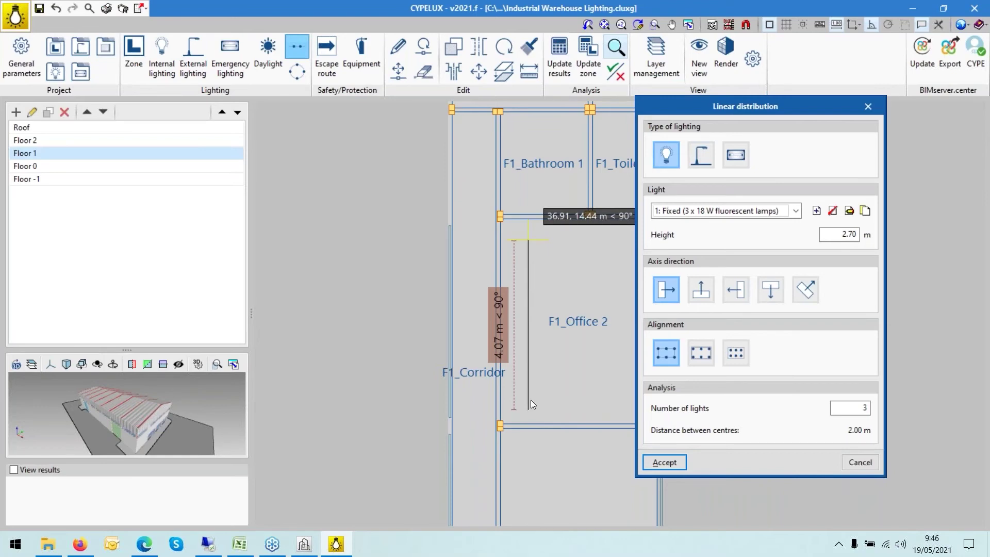
pyautogui.click(858, 408)
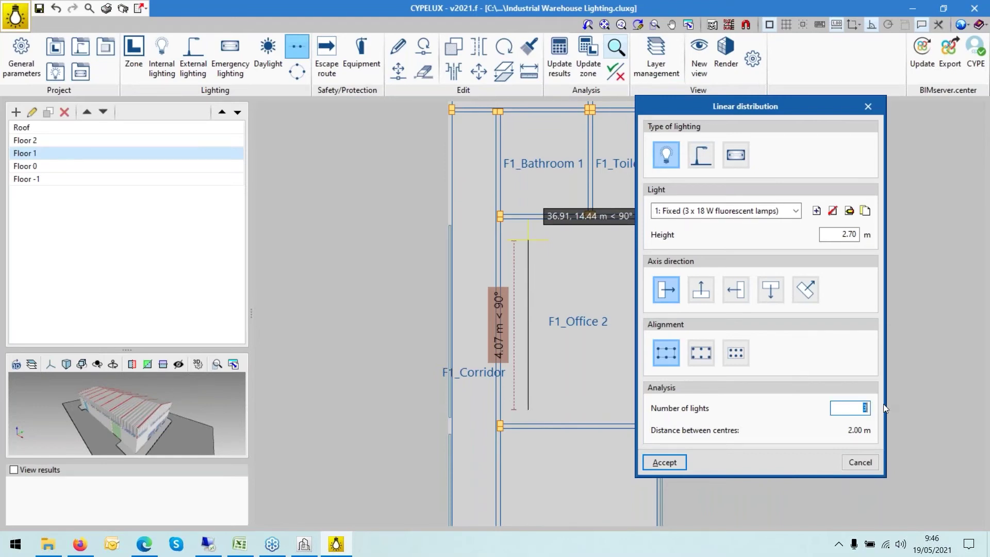
pyautogui.write('2')
pyautogui.click(662, 462)
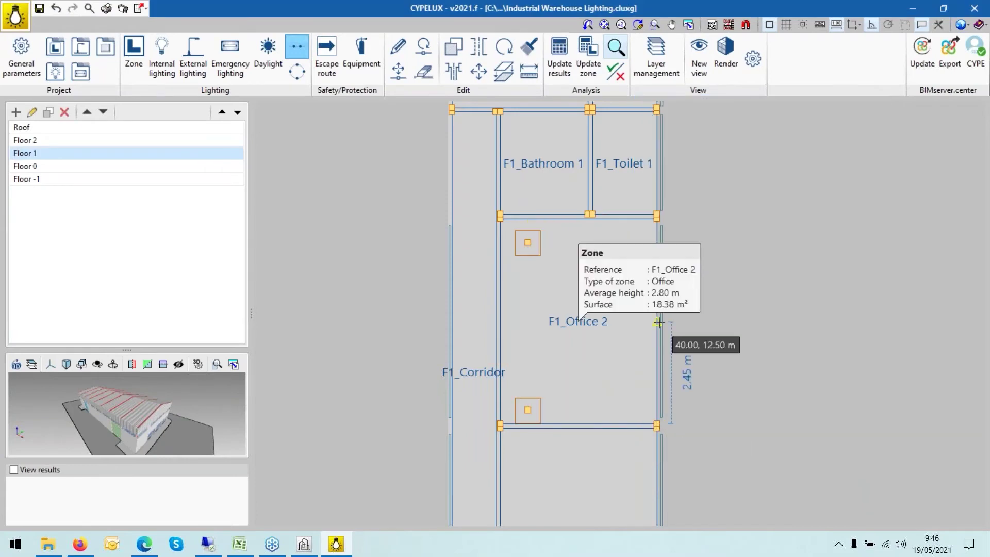
# Begin a copy operation with its selection filter limited to internal lighting
pyautogui.scroll(-1, 647, 317)
pyautogui.scroll(1, 574, 356)
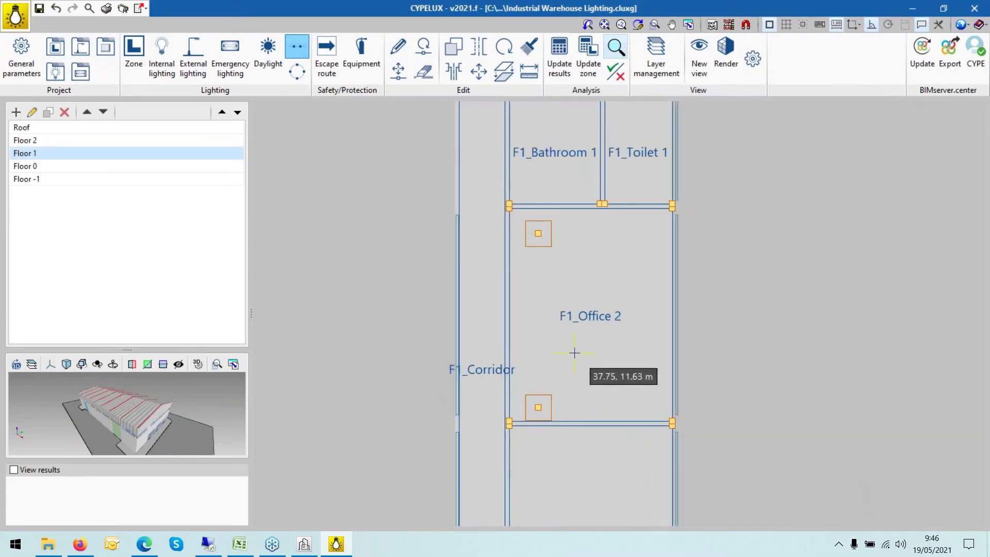
pyautogui.click(450, 50)
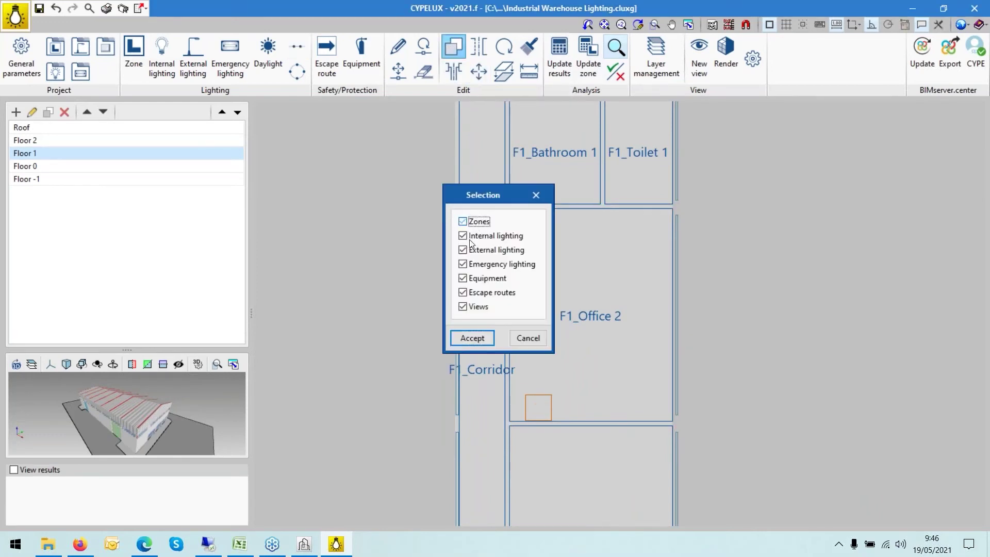
pyautogui.click(465, 263)
pyautogui.click(464, 250)
pyautogui.click(463, 278)
pyautogui.click(462, 292)
pyautogui.click(462, 306)
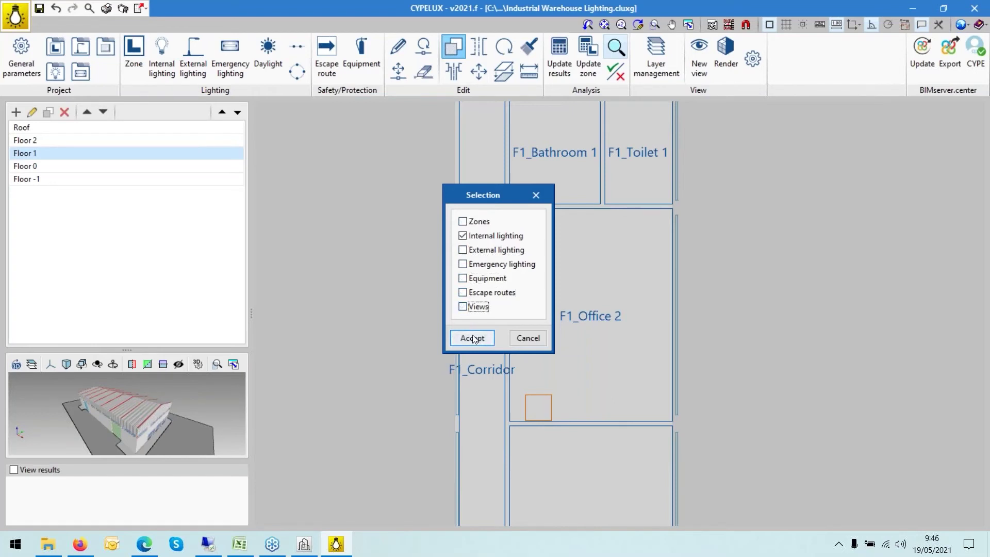
pyautogui.click(472, 338)
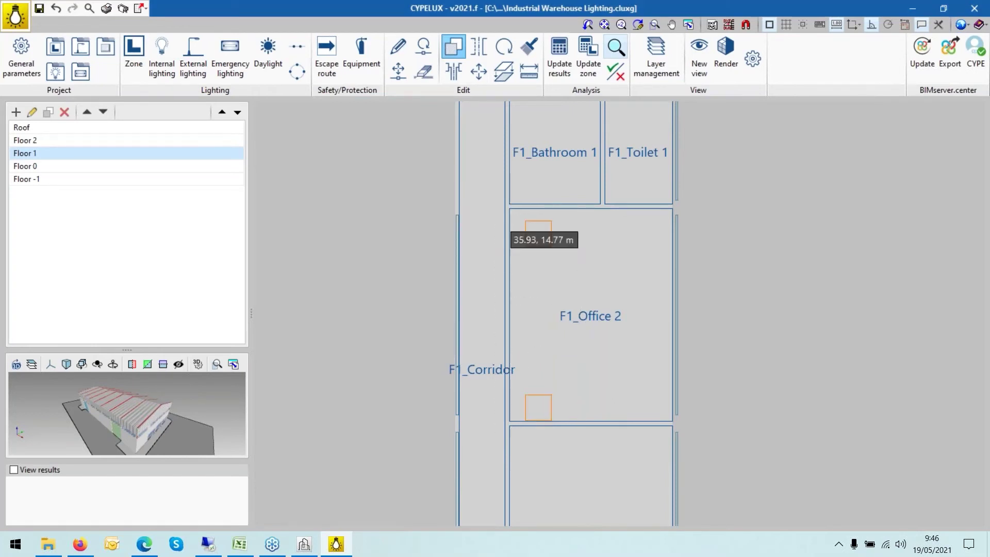
# Copy the pair of lights in F1_Office 2 horizontally towards the outer wall at a distance of 2 m
pyautogui.click(536, 232)
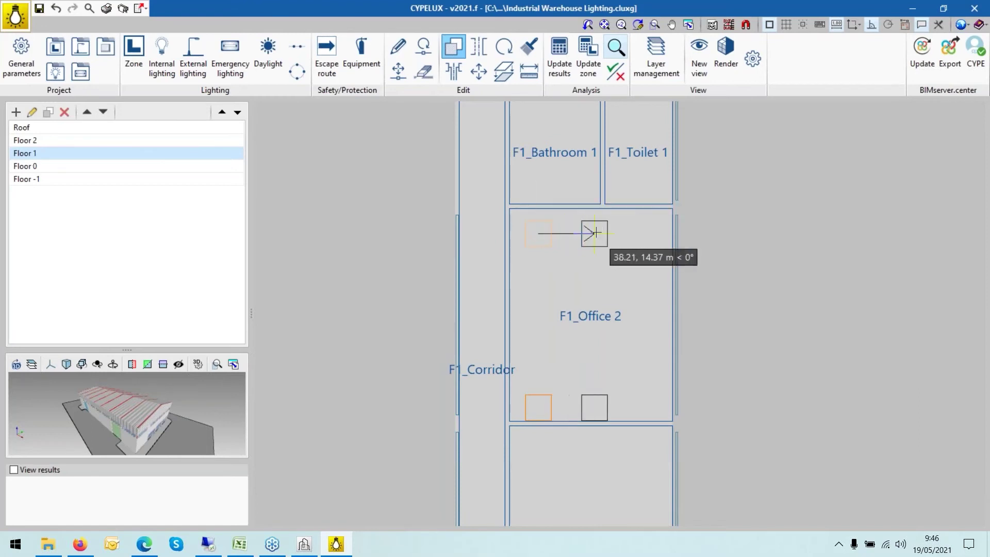
pyautogui.click(621, 234)
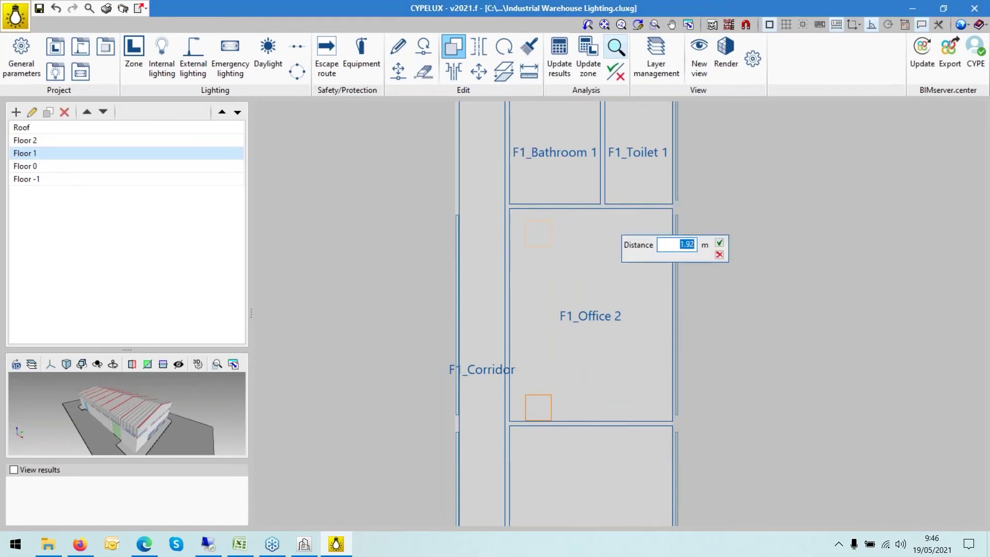
pyautogui.write('2')
pyautogui.click(719, 243)
pyautogui.rightClick(762, 283)
pyautogui.scroll(-2, 760, 282)
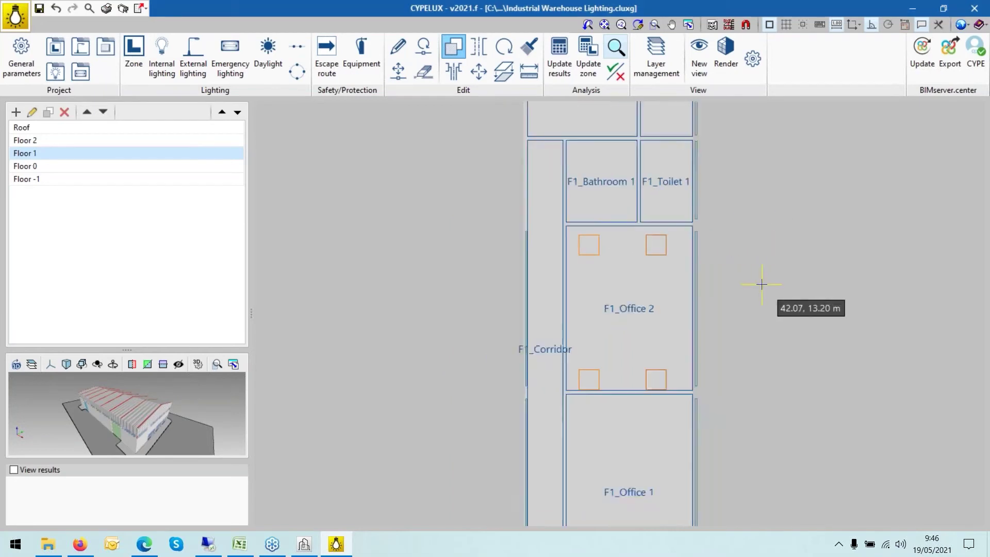
pyautogui.scroll(1, 702, 302)
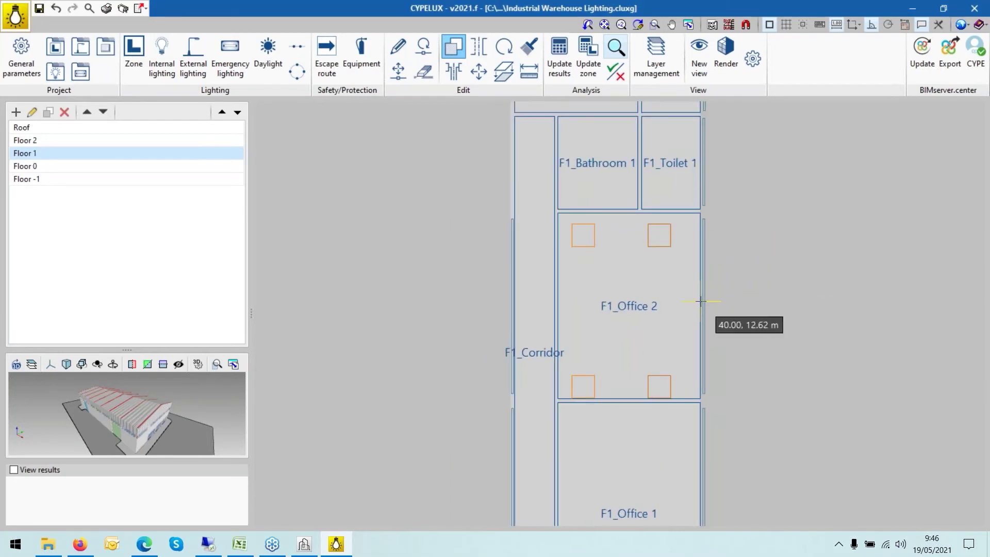
# Update the lighting calculation for only the F1_Office 2 zone and read its result summary
pyautogui.click(588, 70)
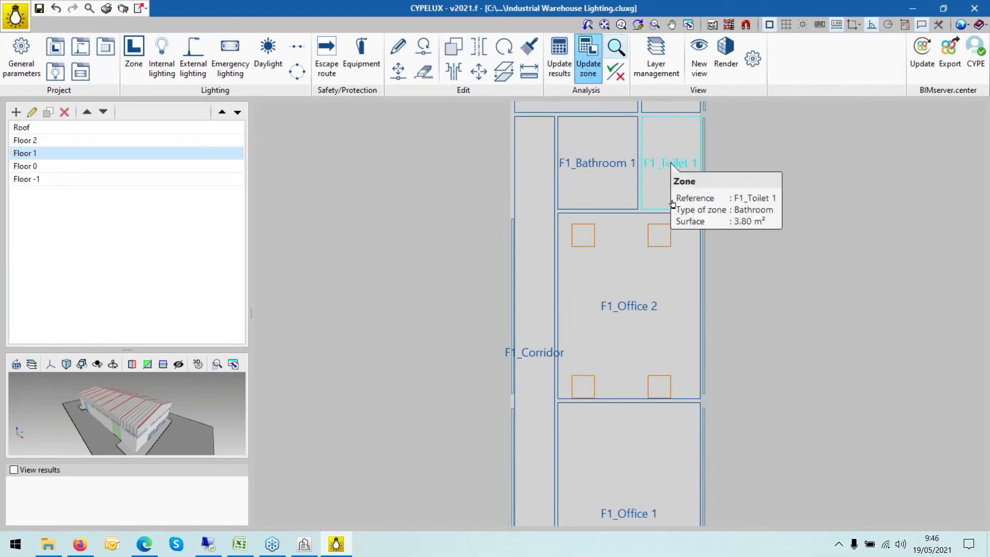
pyautogui.click(665, 222)
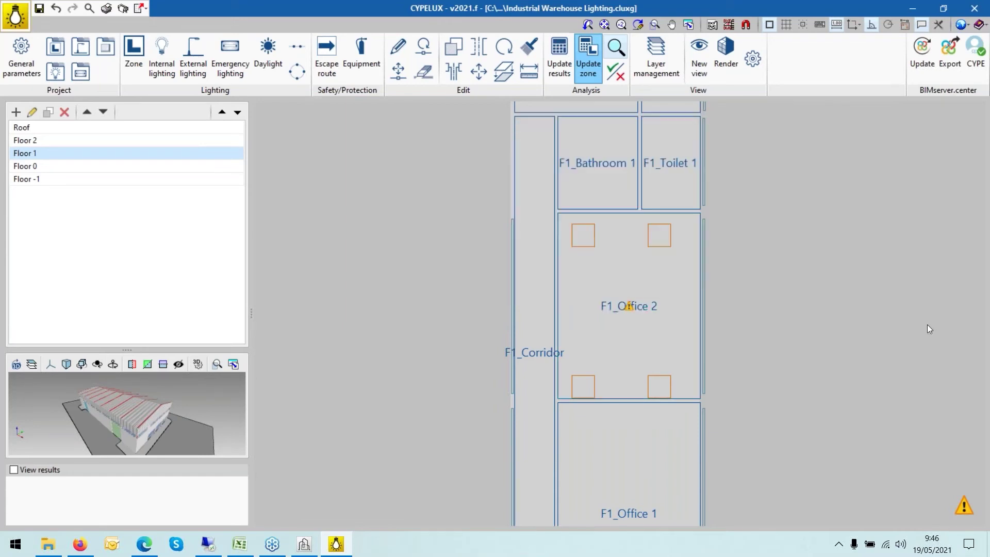
pyautogui.scroll(-2, 840, 320)
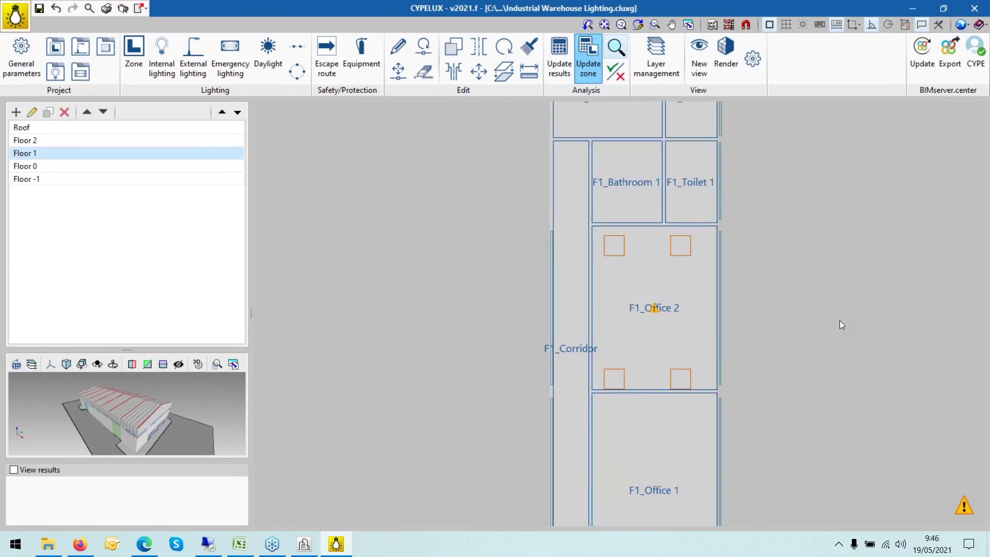
pyautogui.scroll(2, 839, 320)
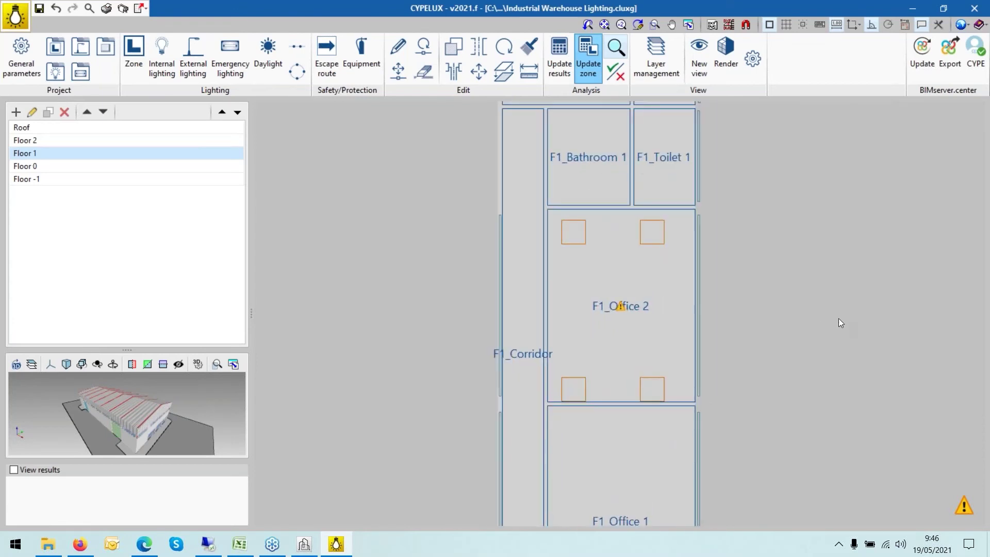
pyautogui.moveTo(684, 216)
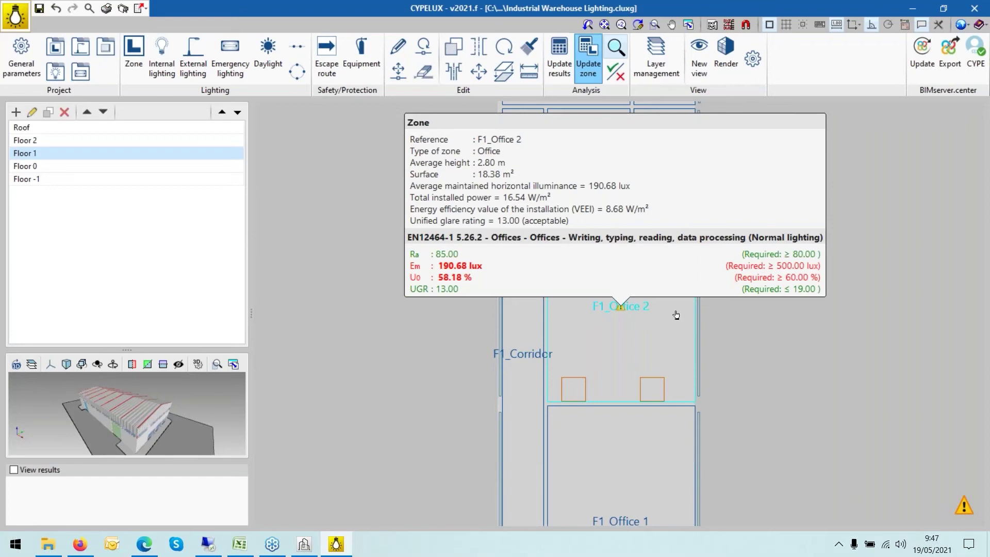
pyautogui.click(596, 307)
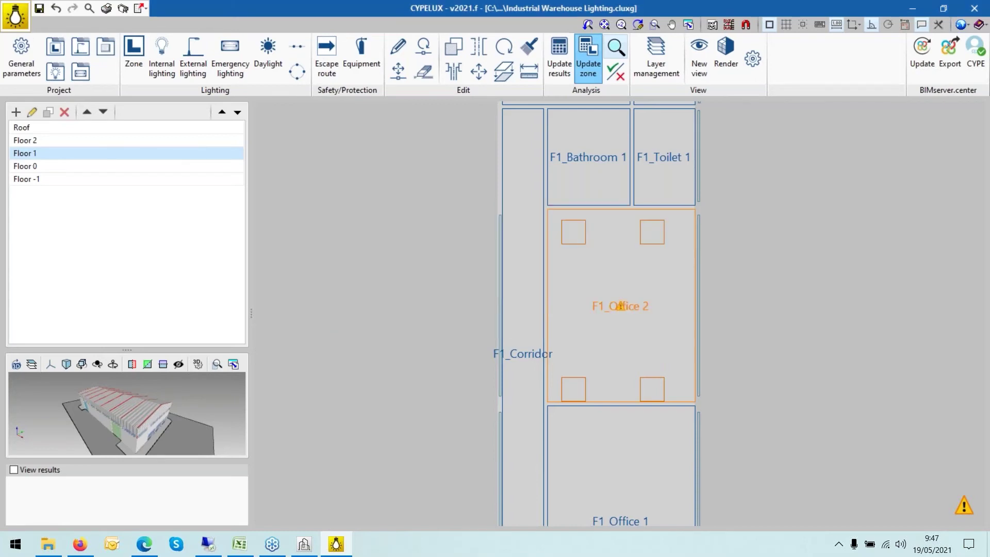
# Open the checks report for the F1_Office 2 zone and go to its second page
pyautogui.click(612, 76)
pyautogui.click(602, 219)
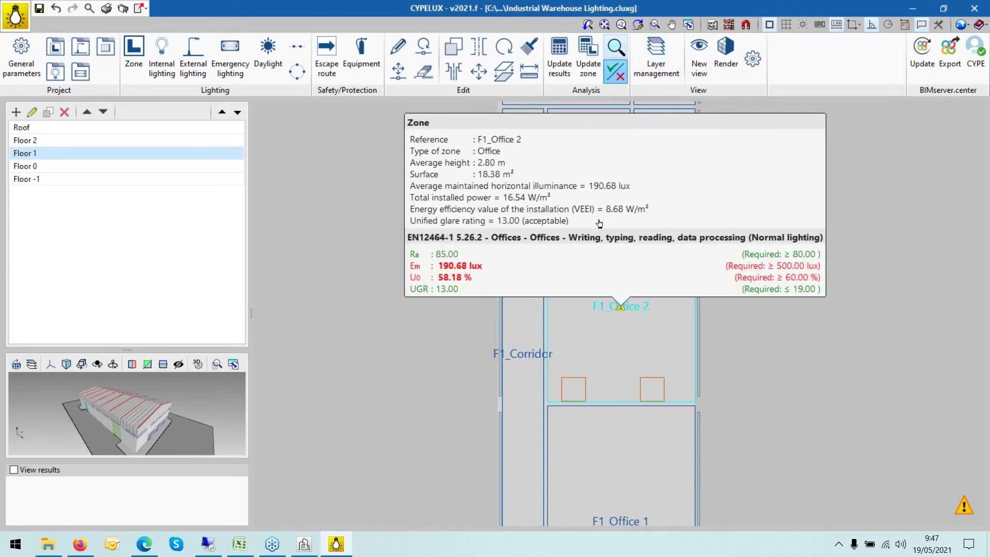
pyautogui.click(616, 244)
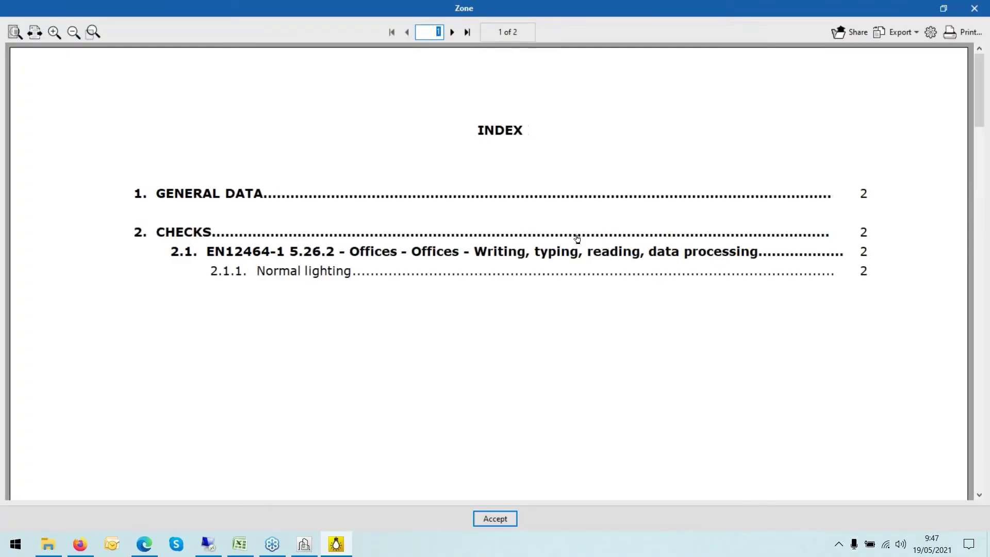
pyautogui.scroll(-3, 574, 238)
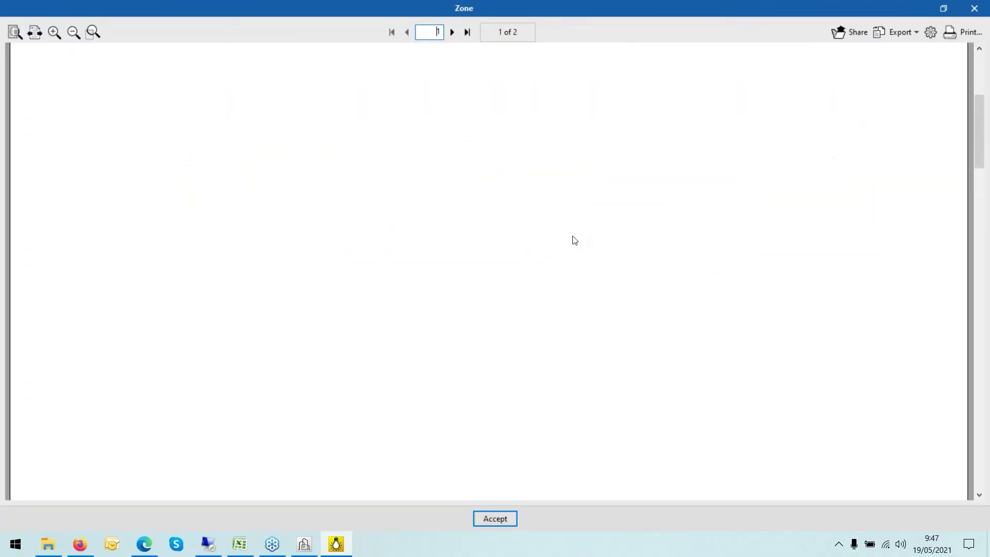
pyautogui.click(451, 32)
pyautogui.scroll(-2, 532, 214)
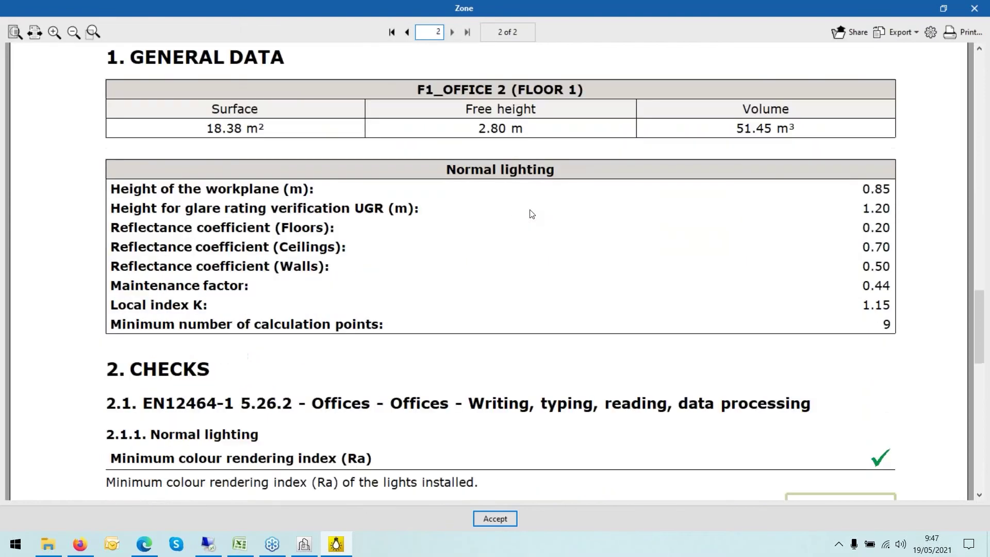
# Examine the report's general data and its Ra, Em, U0 and UGR checks for normal lighting, and close the report
pyautogui.scroll(-1, 532, 214)
pyautogui.scroll(2, 532, 214)
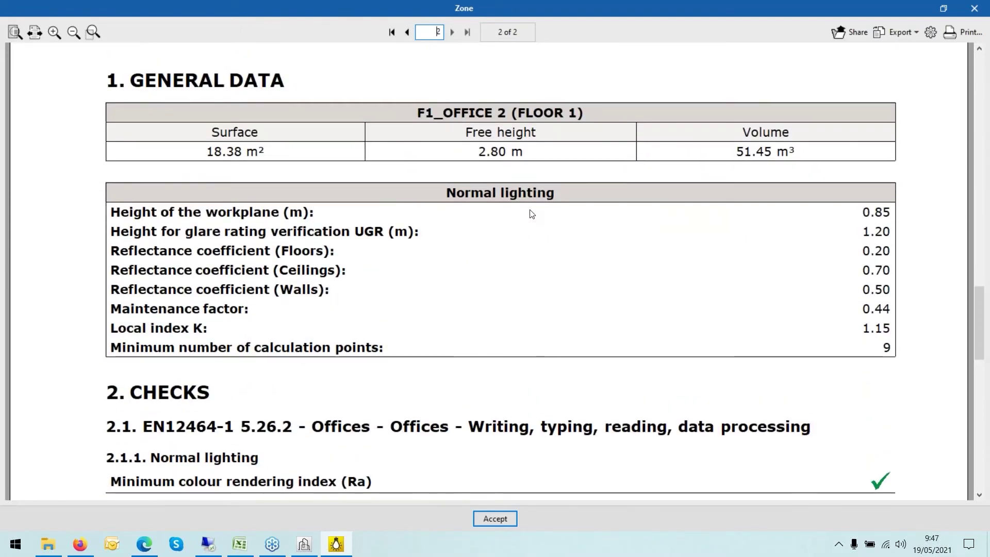
pyautogui.scroll(-6, 532, 213)
pyautogui.scroll(-3, 532, 213)
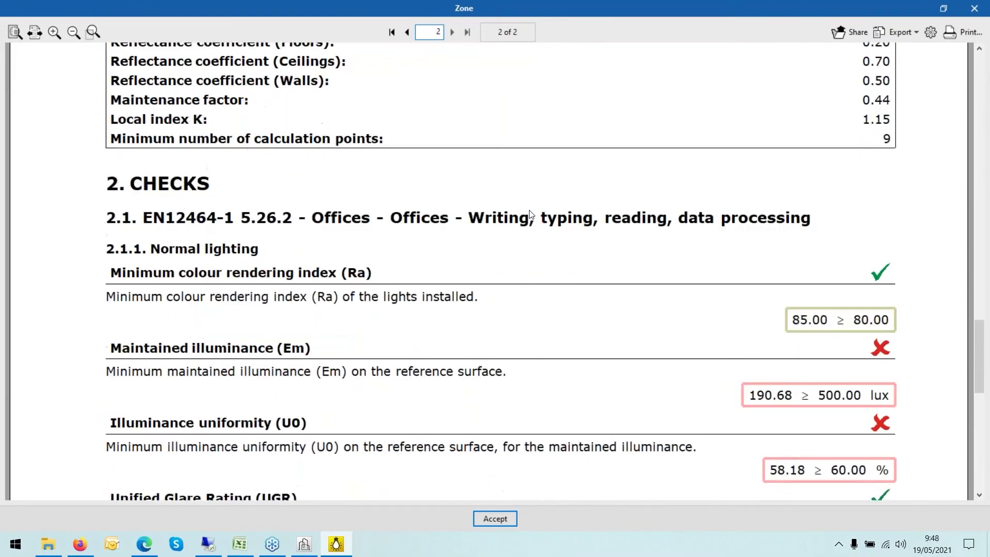
pyautogui.scroll(-1, 532, 214)
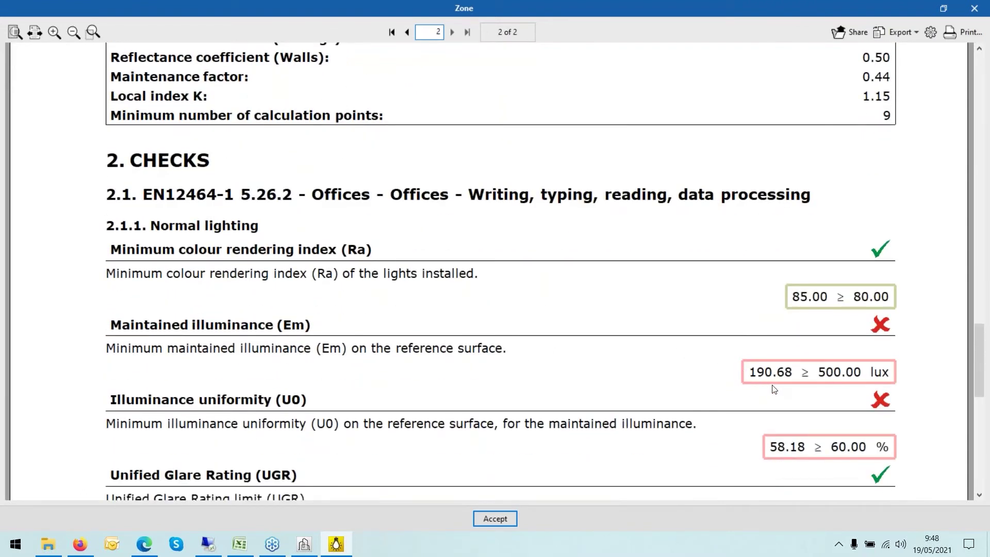
pyautogui.scroll(-4, 774, 390)
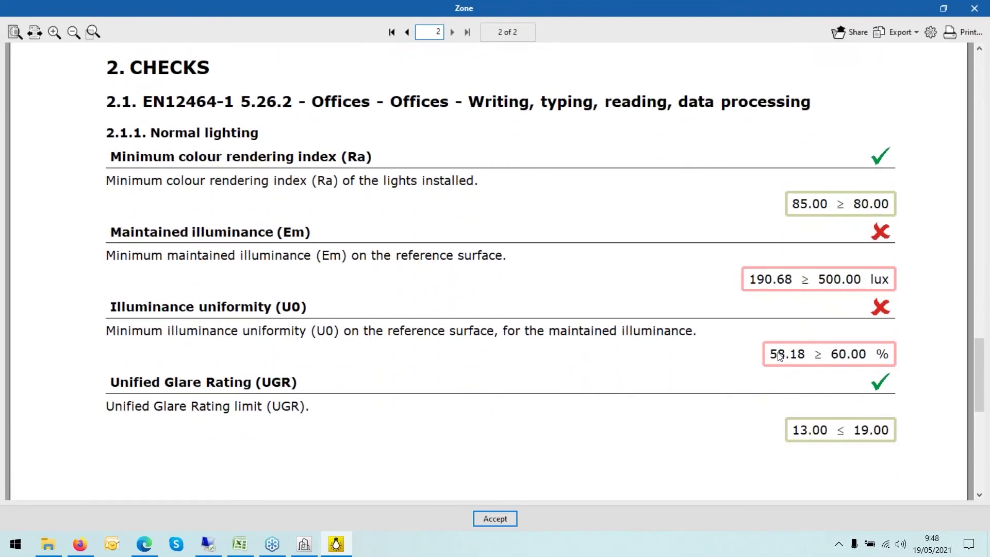
pyautogui.scroll(-2, 777, 356)
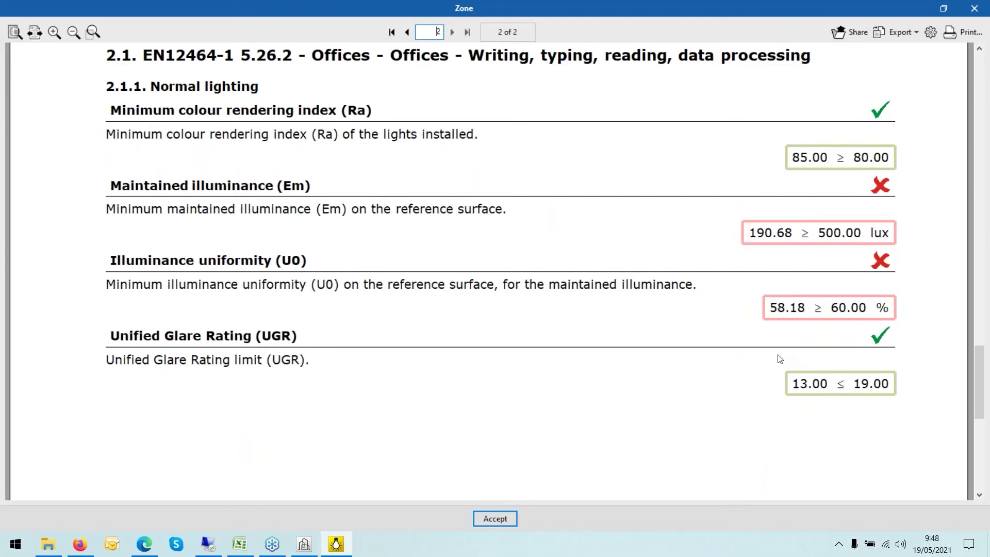
pyautogui.scroll(-7, 778, 359)
pyautogui.click(495, 519)
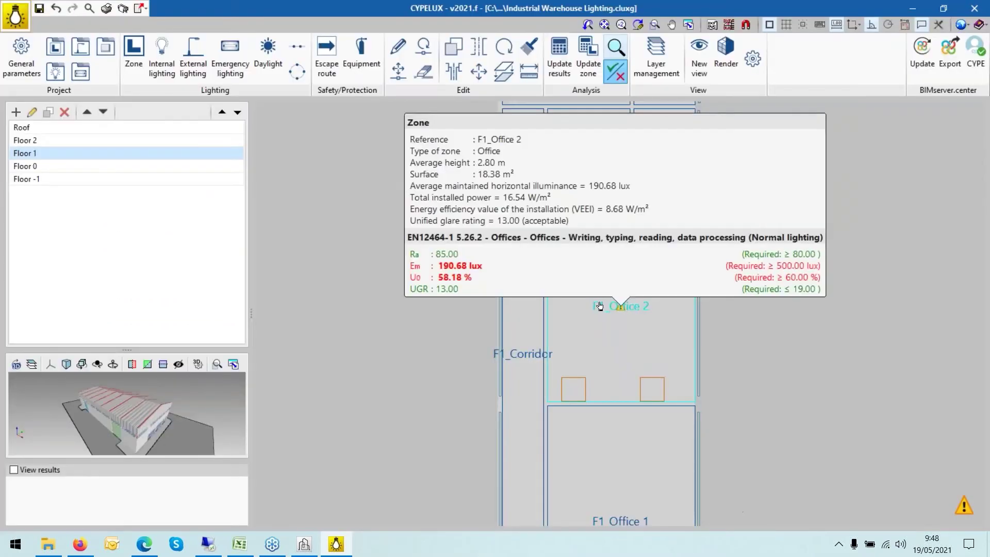
# Turn on the results display to view F1_Office 2's normal-lighting illuminance as contour maps, and change it to contour lines
pyautogui.scroll(3, 617, 335)
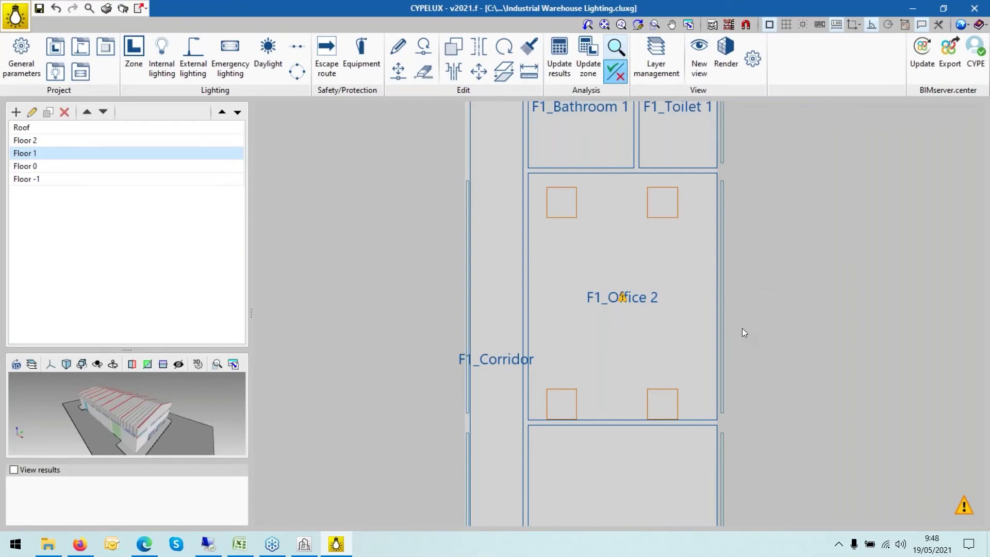
pyautogui.moveTo(628, 296)
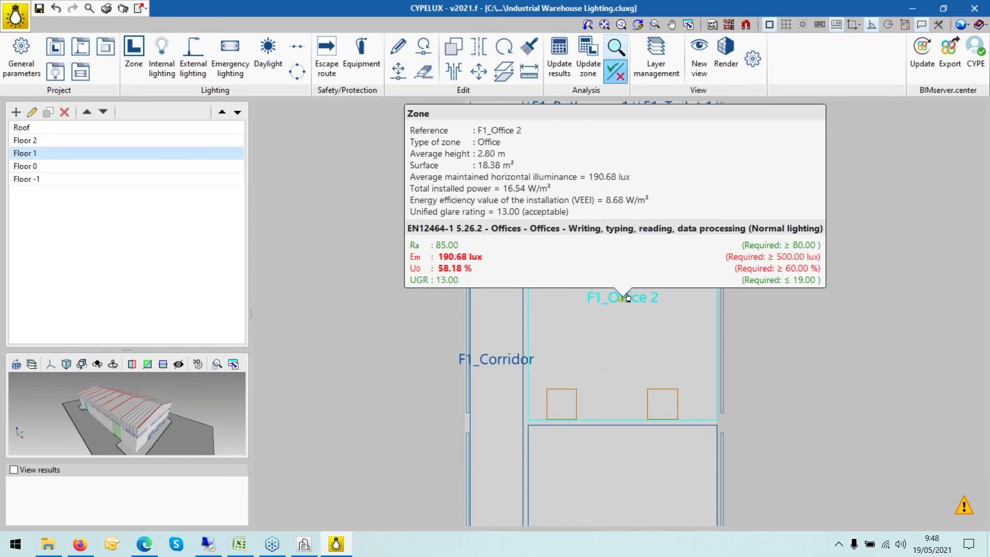
pyautogui.click(14, 471)
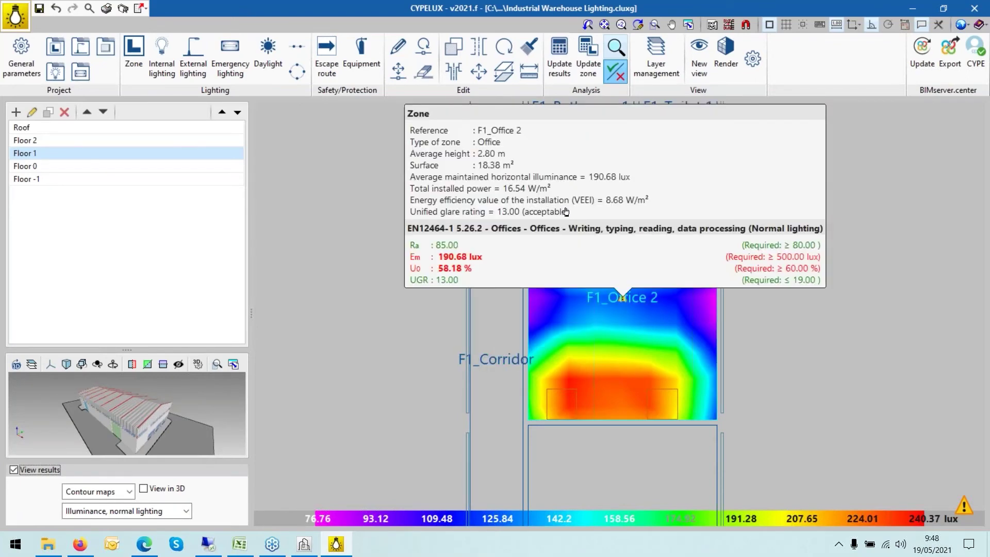
pyautogui.moveTo(649, 425)
pyautogui.moveTo(646, 525)
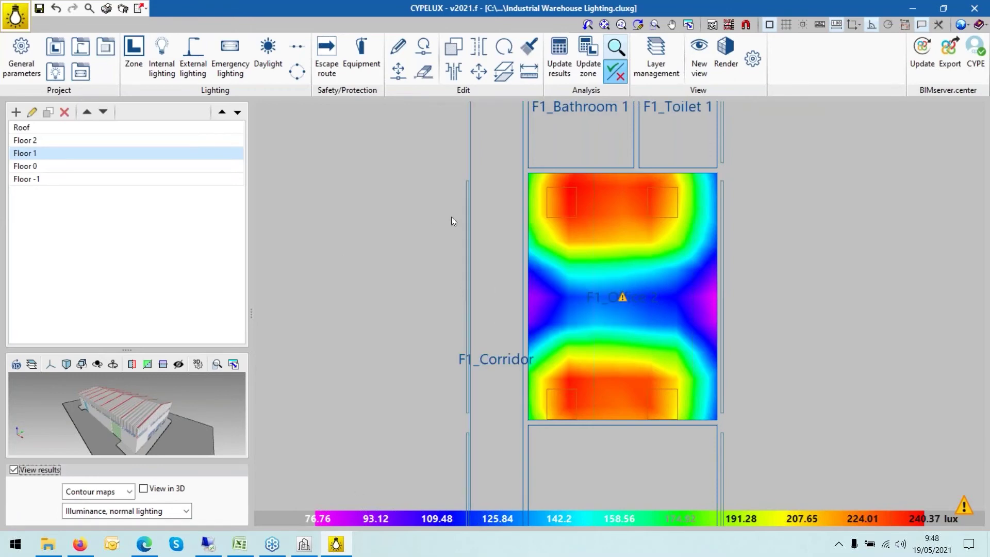
pyautogui.click(130, 493)
pyautogui.click(95, 513)
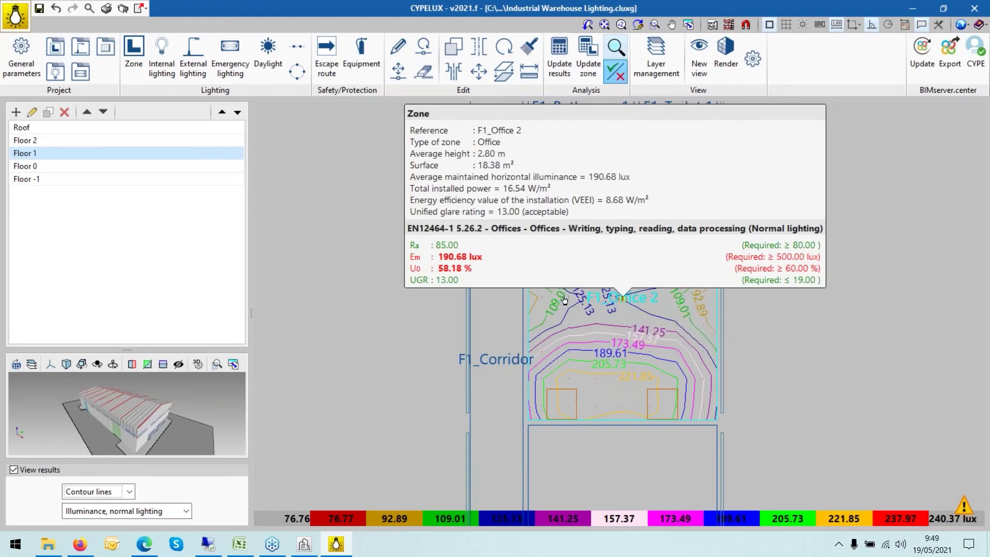
# Inspect the F1_Office 2 illuminance as numerical values, and return the results display to contour lines
pyautogui.click(129, 491)
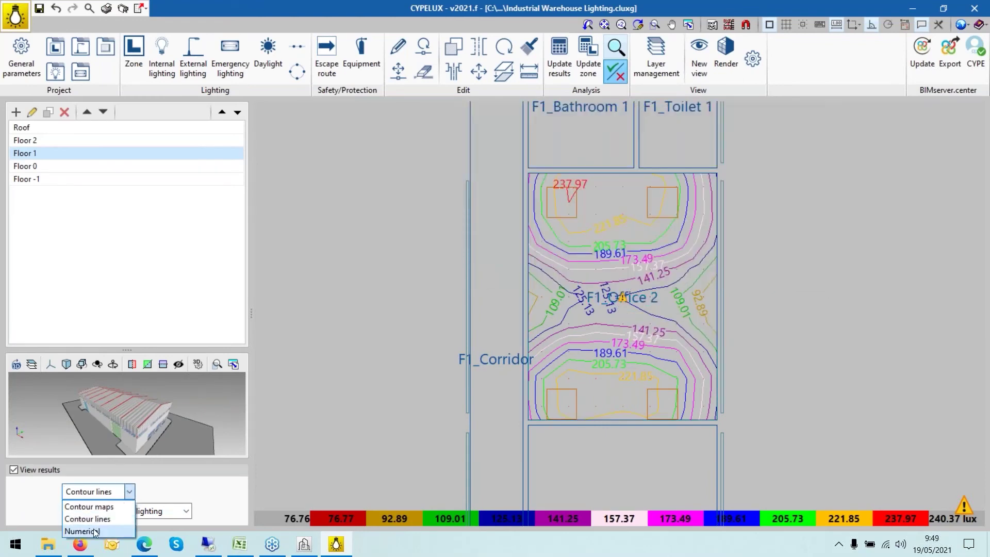
pyautogui.click(94, 530)
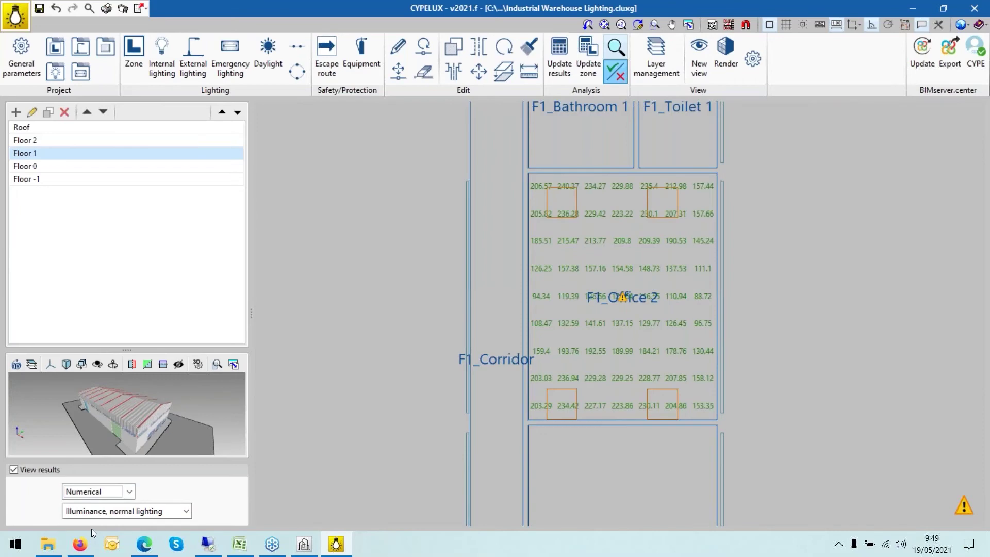
pyautogui.moveTo(627, 295)
pyautogui.scroll(2, 627, 295)
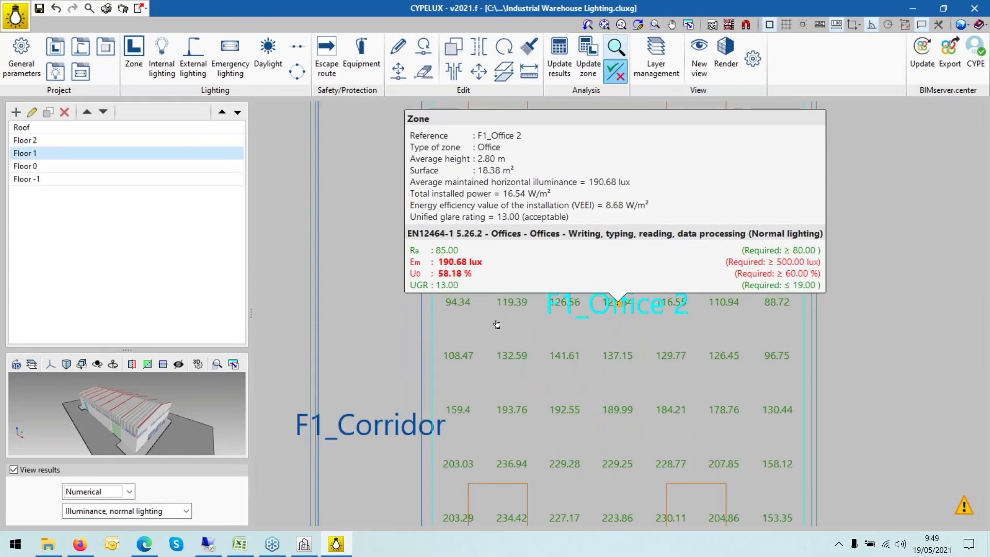
pyautogui.scroll(-1, 496, 323)
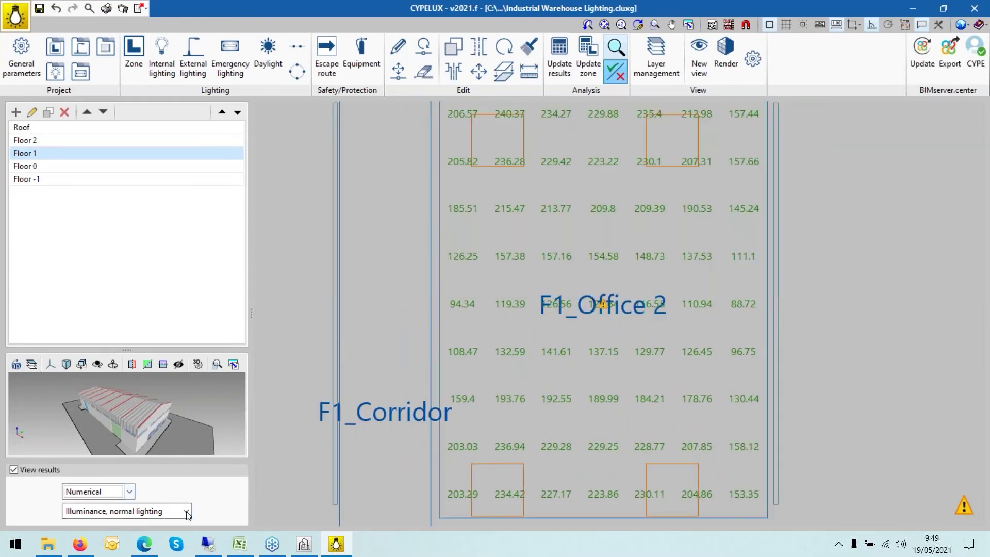
pyautogui.click(129, 491)
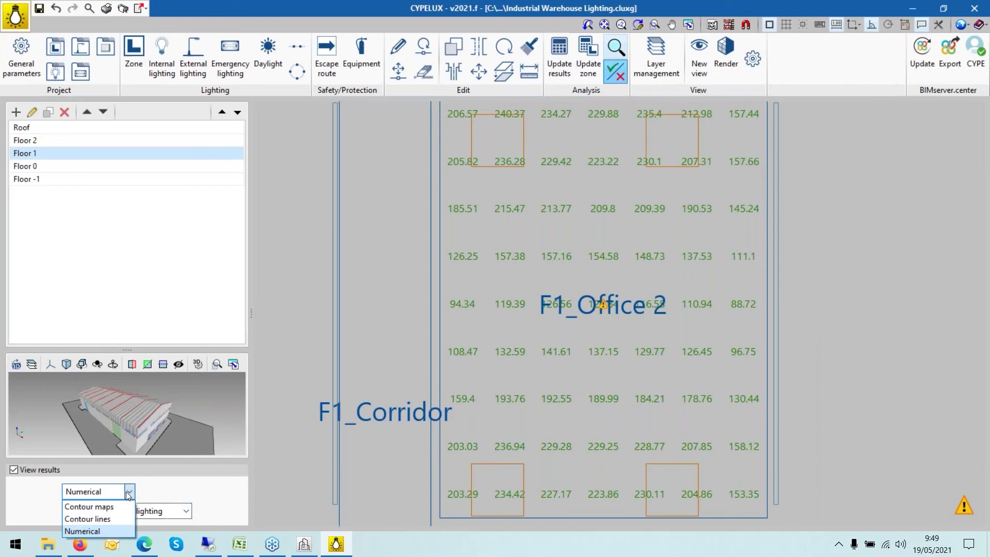
pyautogui.click(107, 518)
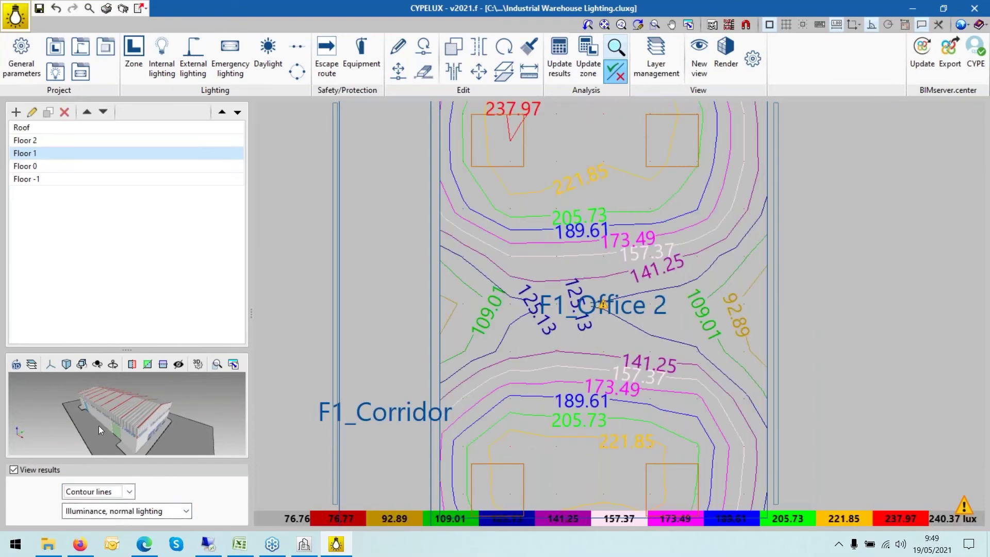
# Display the results as contour maps, also in the 3D view, and hide the BIM model elements there
pyautogui.click(111, 491)
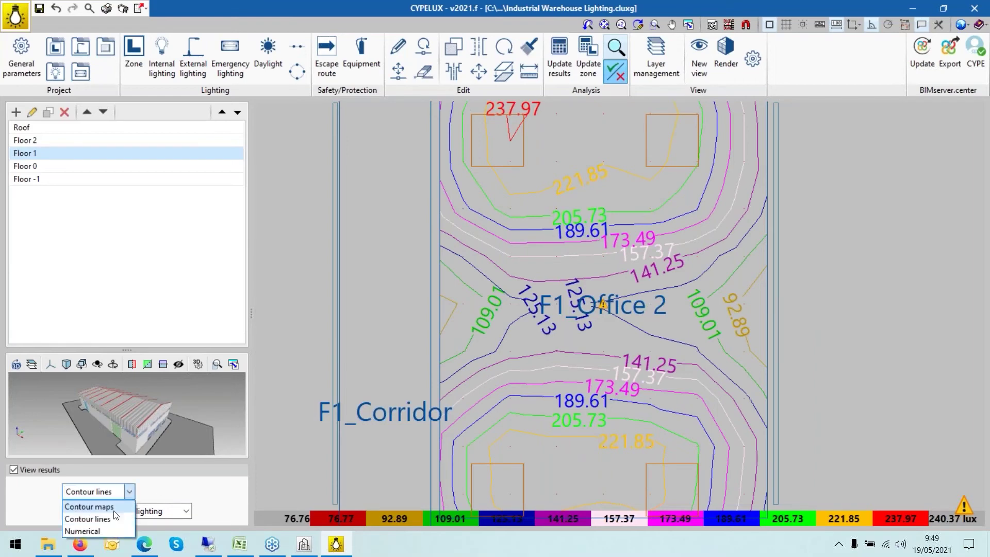
pyautogui.click(106, 507)
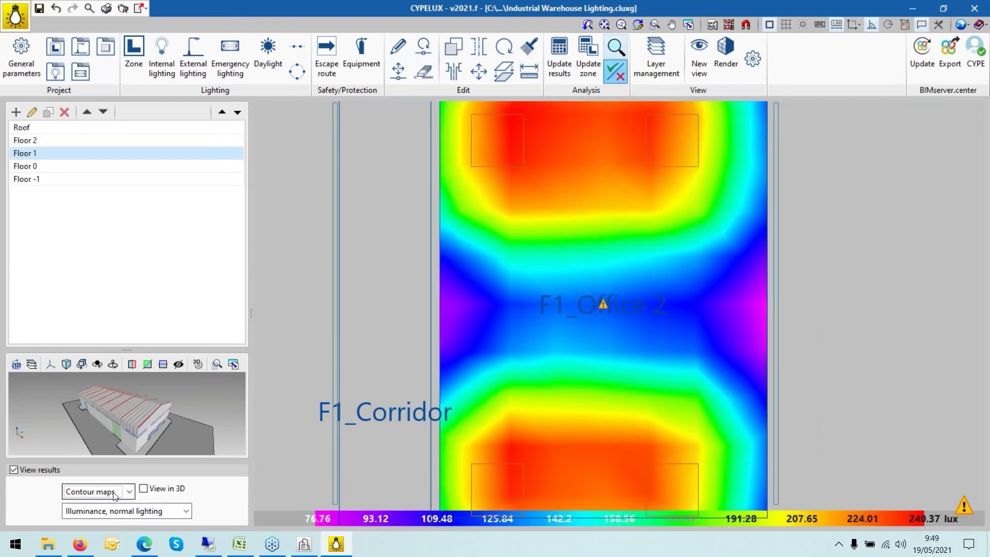
pyautogui.click(146, 492)
pyautogui.click(144, 489)
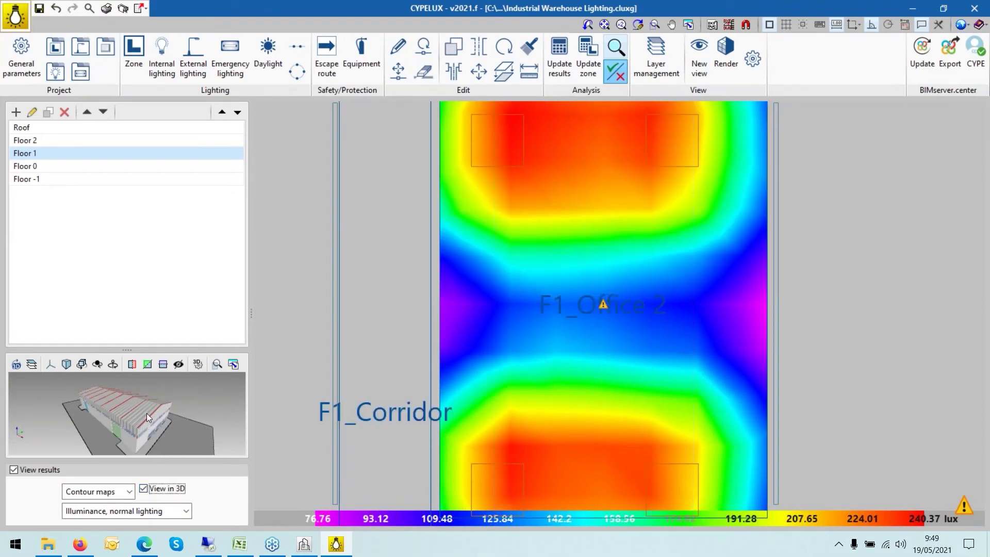
pyautogui.click(31, 364)
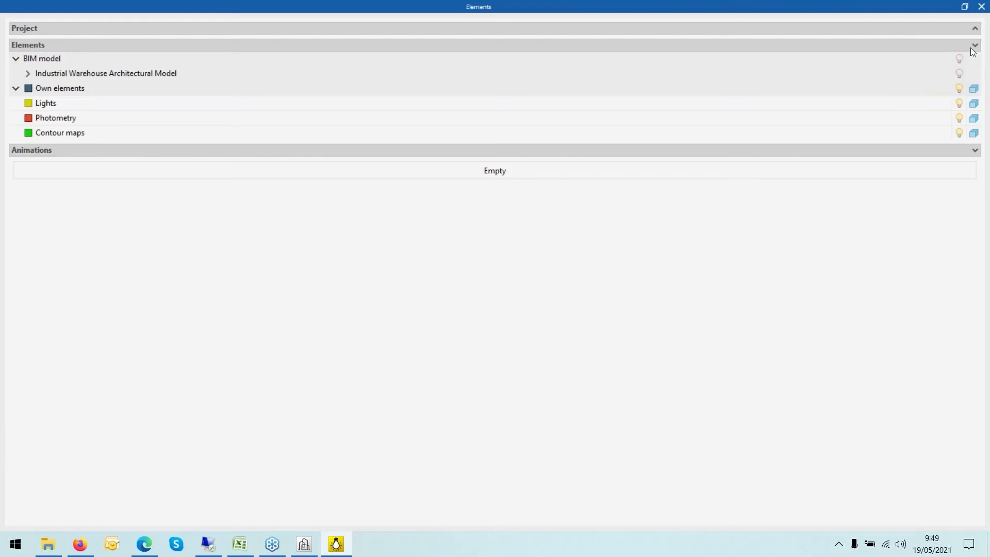
pyautogui.click(981, 7)
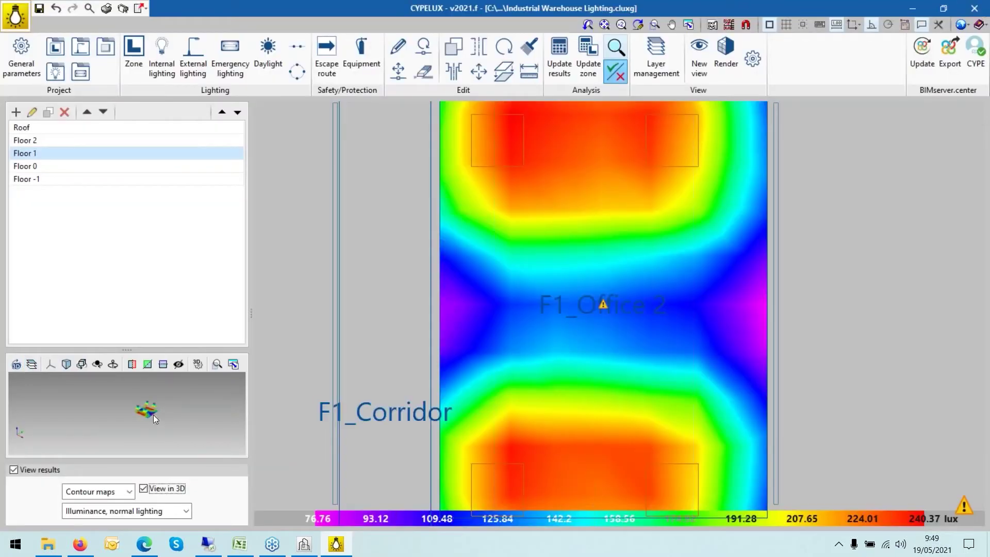
# Enlarge the 3D view and examine F1_Office 2's lights, photometric solids and illuminance contour map
pyautogui.moveTo(141, 401); pyautogui.dragTo(144, 441)
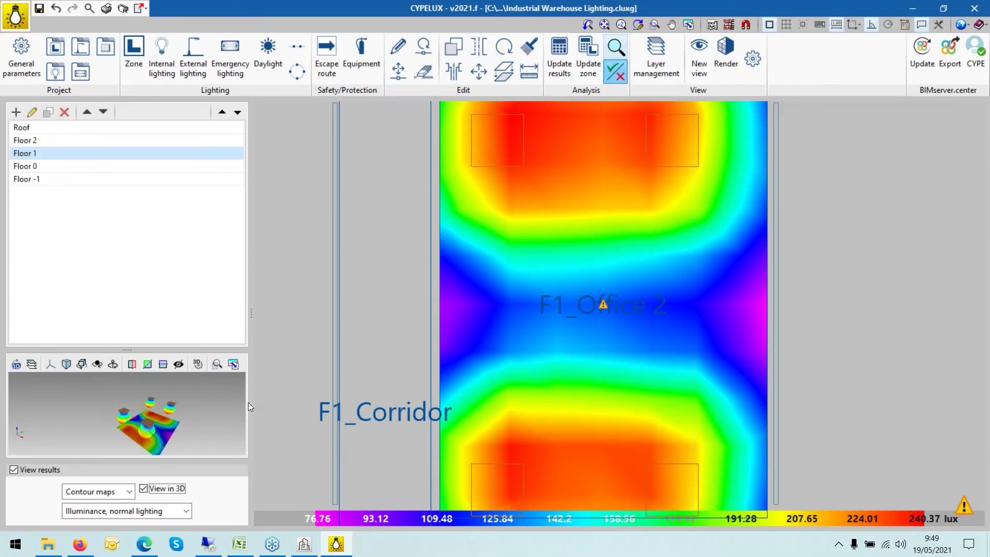
pyautogui.moveTo(249, 402); pyautogui.dragTo(311, 402)
pyautogui.moveTo(278, 349); pyautogui.dragTo(274, 211)
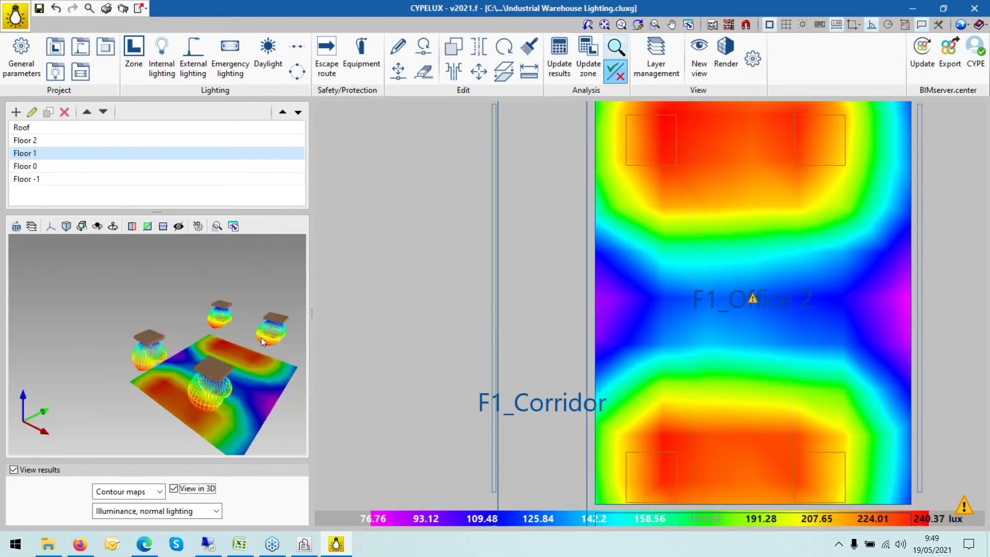
pyautogui.scroll(2, 237, 376)
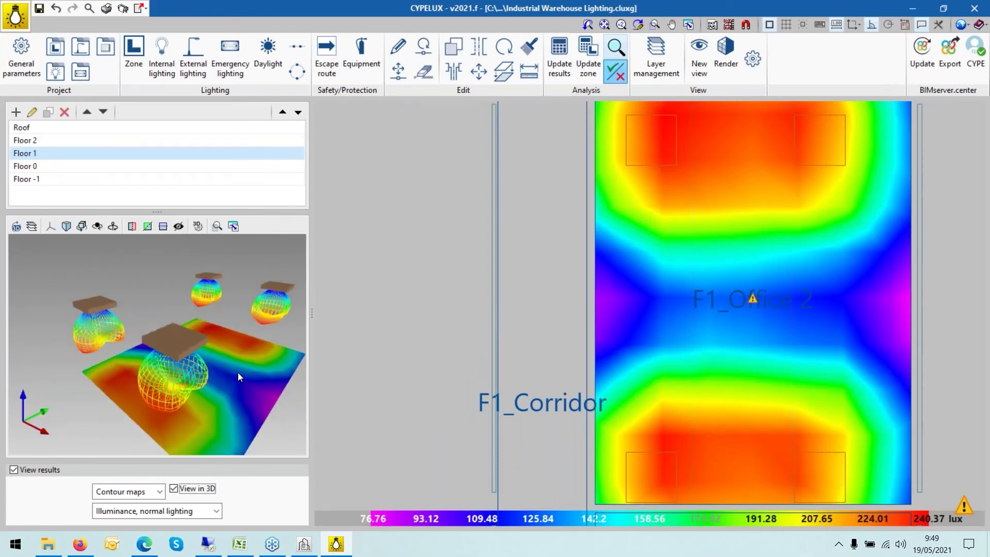
pyautogui.scroll(-1, 238, 377)
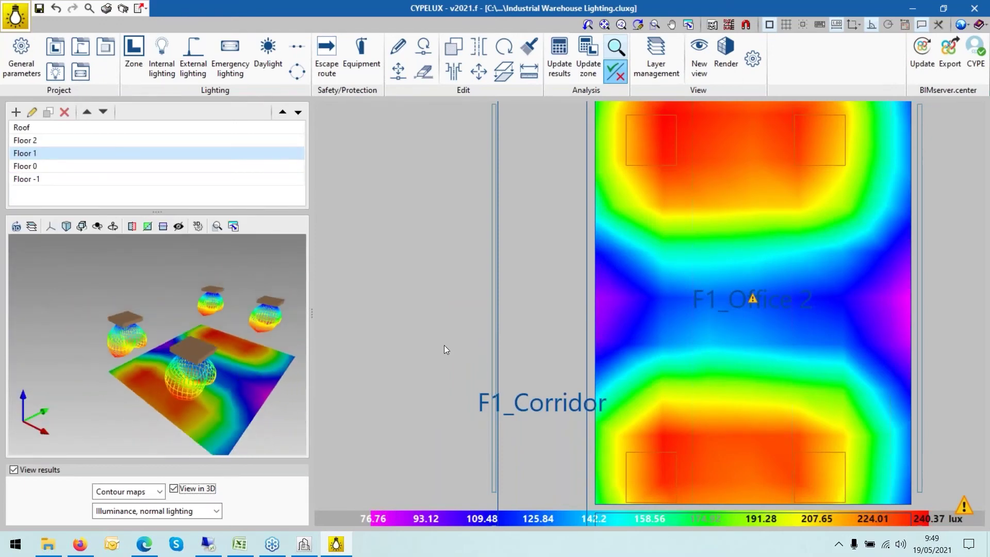
pyautogui.scroll(-3, 444, 345)
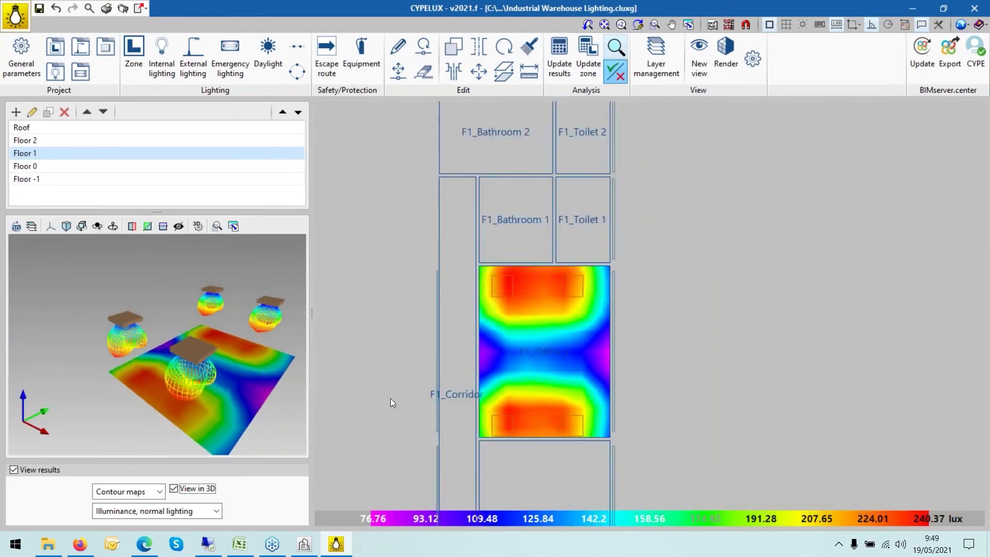
# Turn off the contour maps in 3D and review the F1_Office 2 zone's EN12464-1 checks on the plan
pyautogui.click(174, 489)
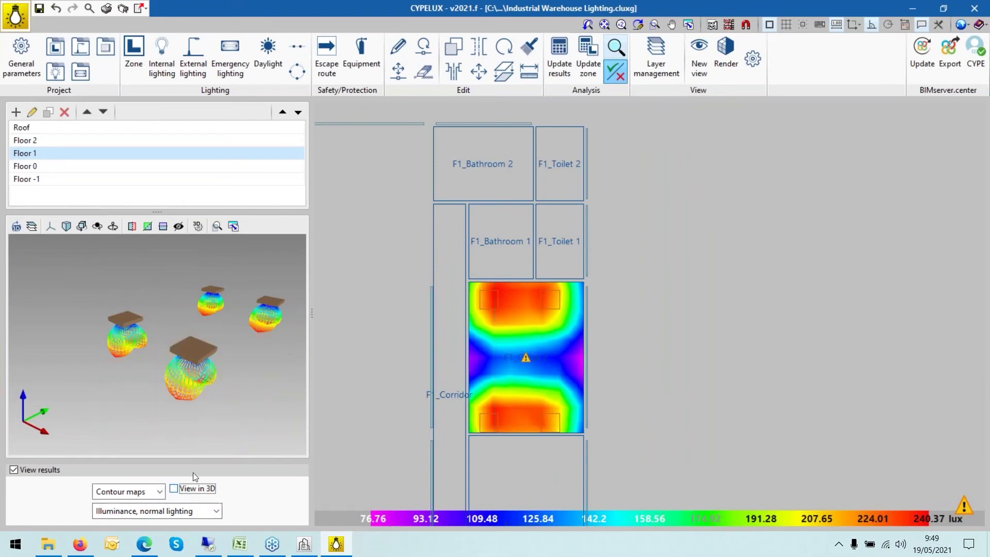
pyautogui.scroll(-2, 767, 400)
pyautogui.scroll(-1, 368, 333)
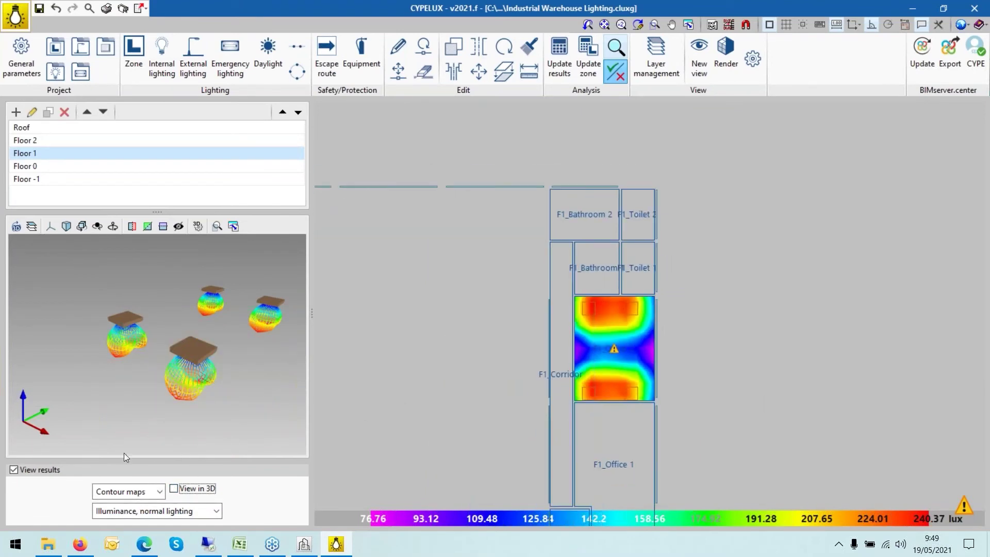
pyautogui.scroll(-1, 462, 316)
pyautogui.scroll(4, 479, 354)
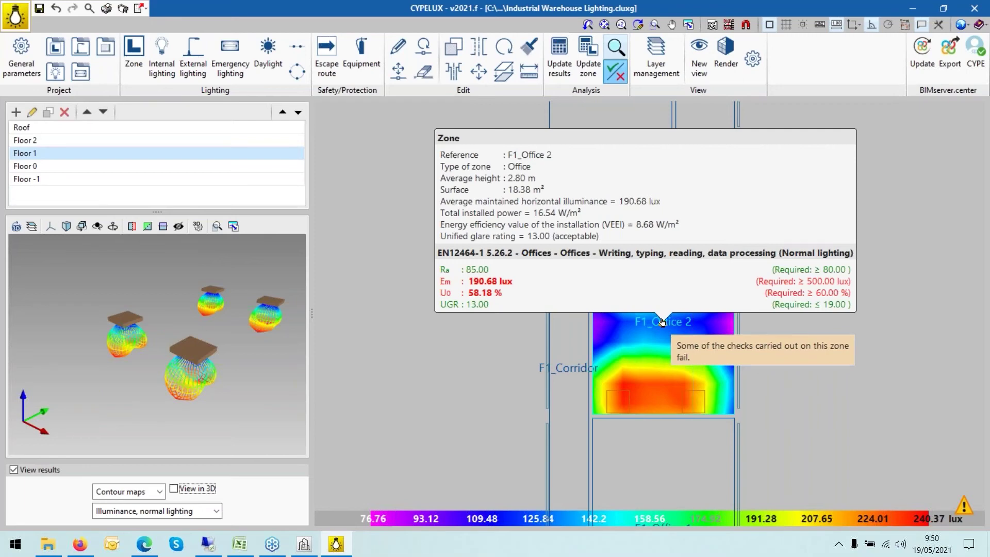
pyautogui.scroll(1, 813, 315)
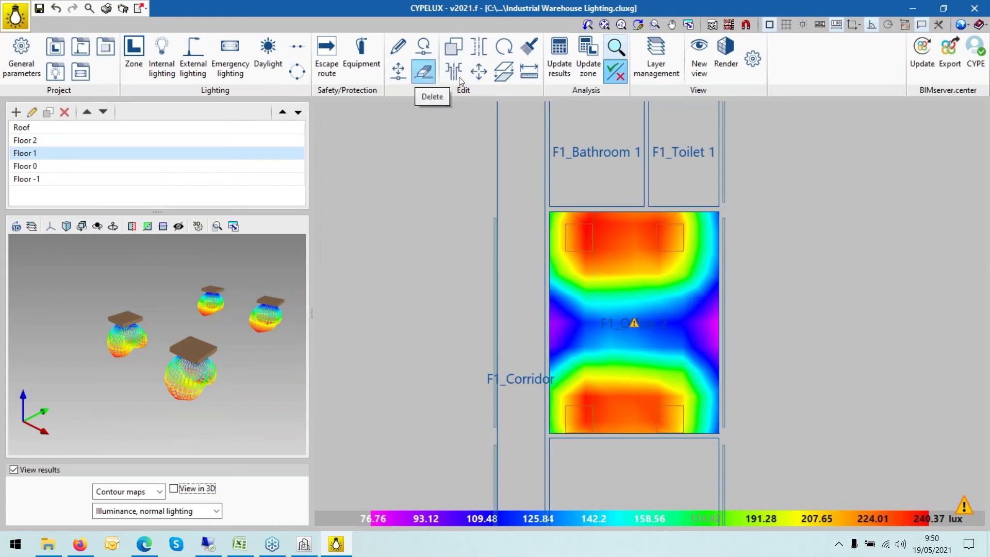
# Start the Move operation with the selection limited to internal lighting
pyautogui.click(398, 72)
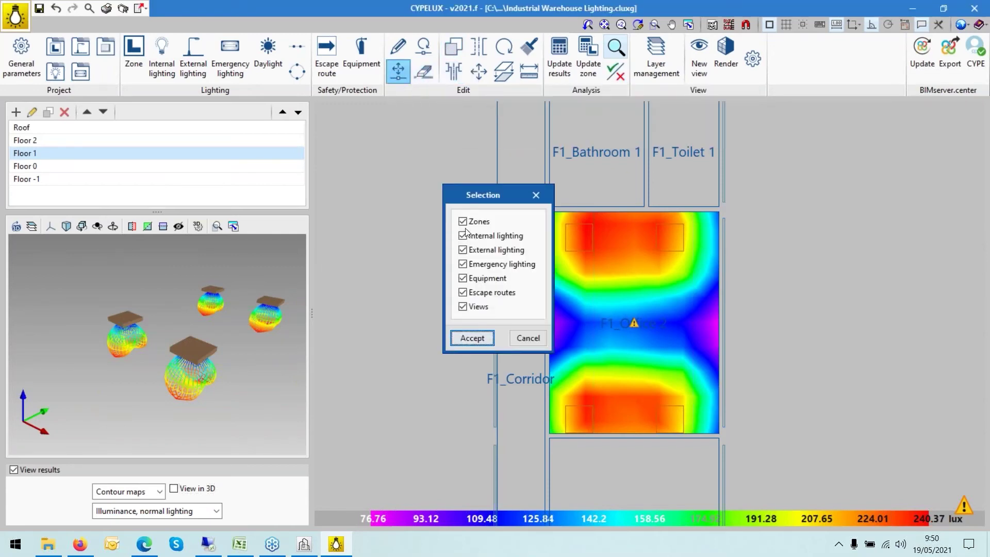
pyautogui.click(462, 249)
pyautogui.click(462, 264)
pyautogui.click(462, 278)
pyautogui.click(462, 292)
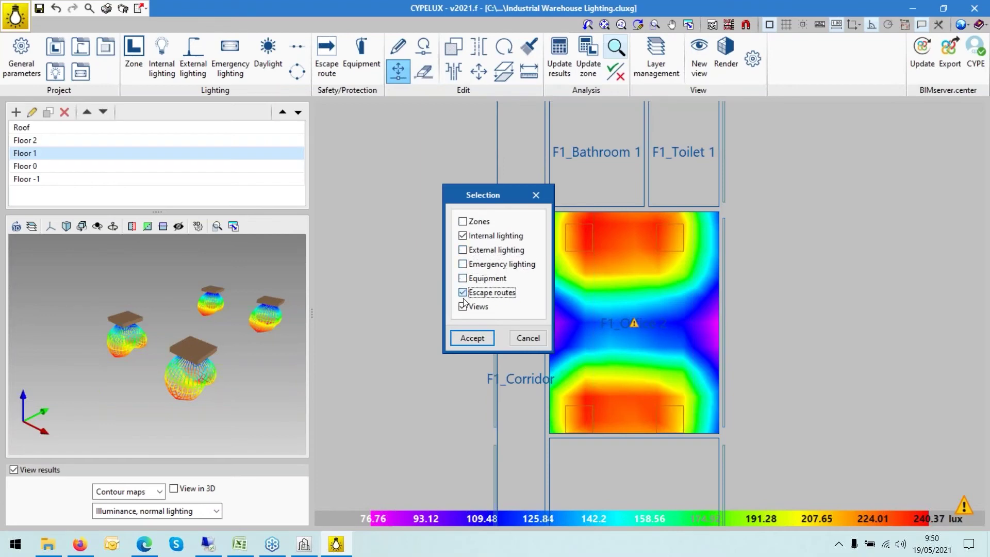
pyautogui.click(462, 306)
# Move both lights along F1_Office 2's upper edge 1 m straight down towards the middle of the room
pyautogui.scroll(1, 577, 346)
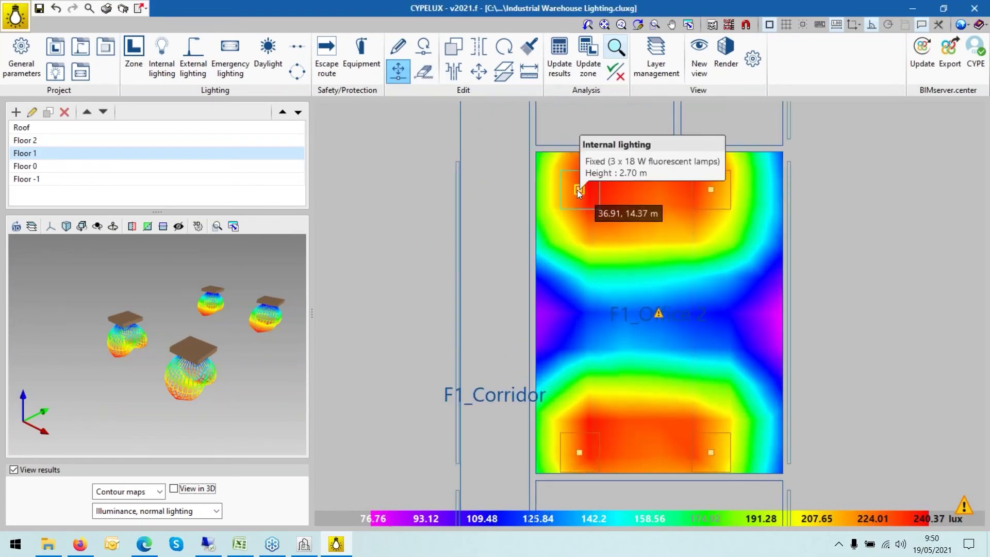
pyautogui.click(579, 190)
pyautogui.press('Return')
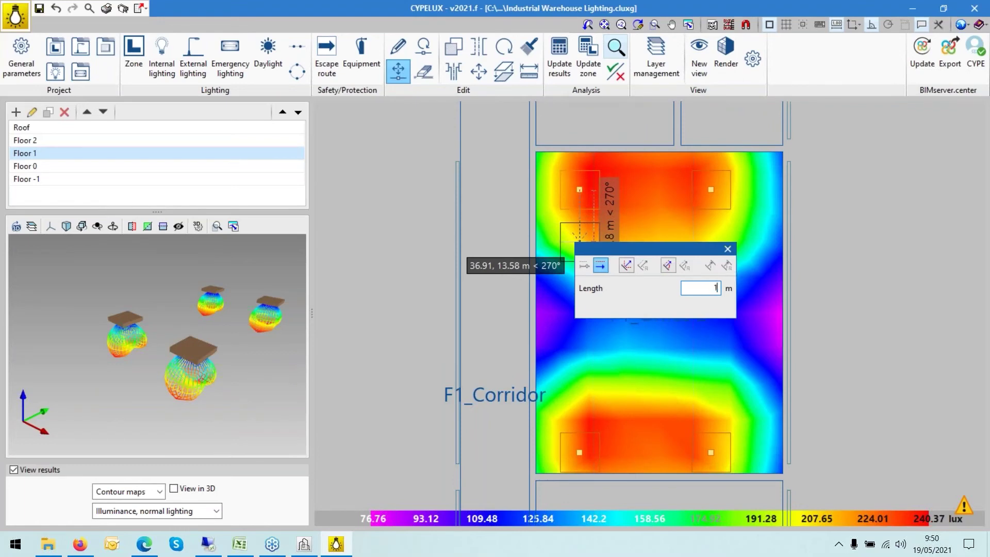
pyautogui.press('Return')
pyautogui.click(710, 202)
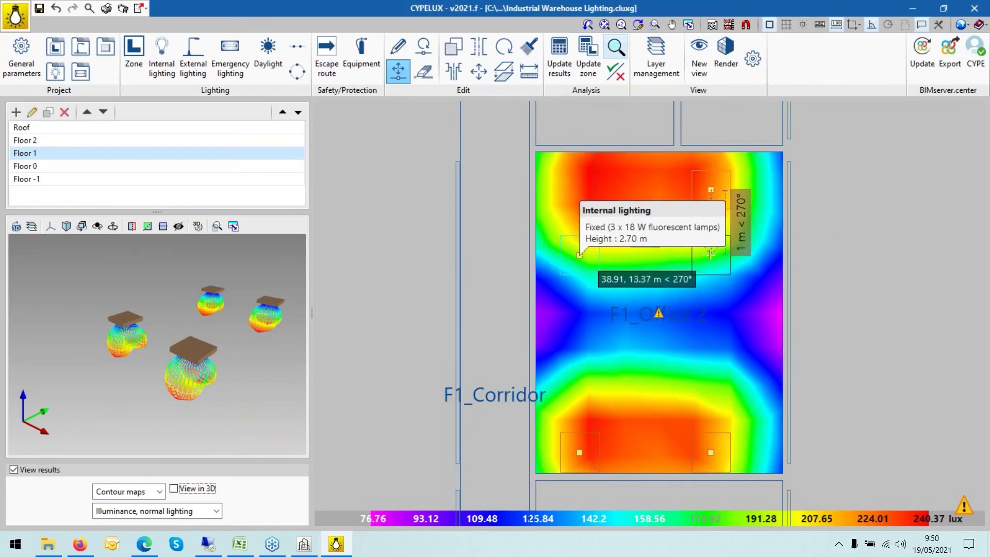
pyautogui.press('Return')
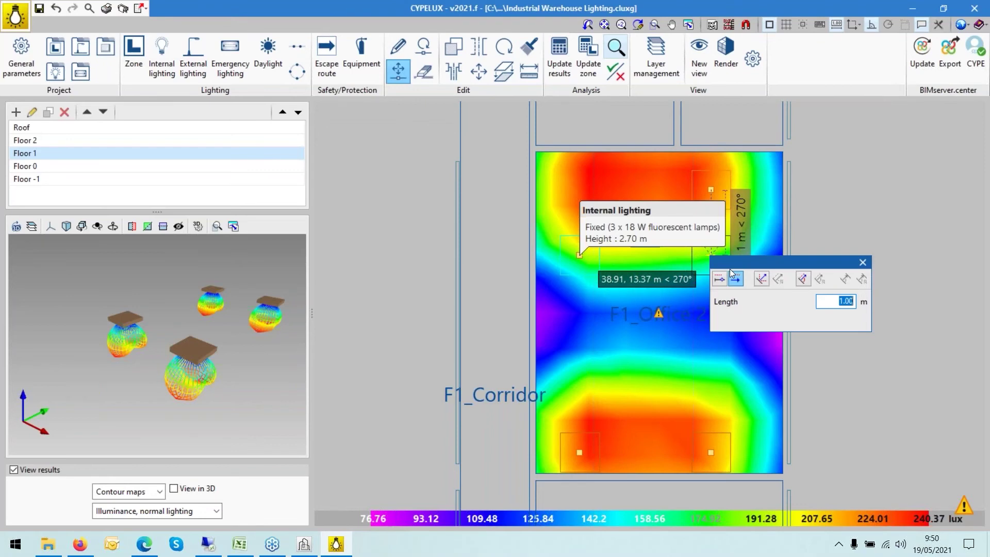
pyautogui.press('Return')
# Move both lights along F1_Office 2's lower edge 1 m straight up towards the middle of the room
pyautogui.click(578, 450)
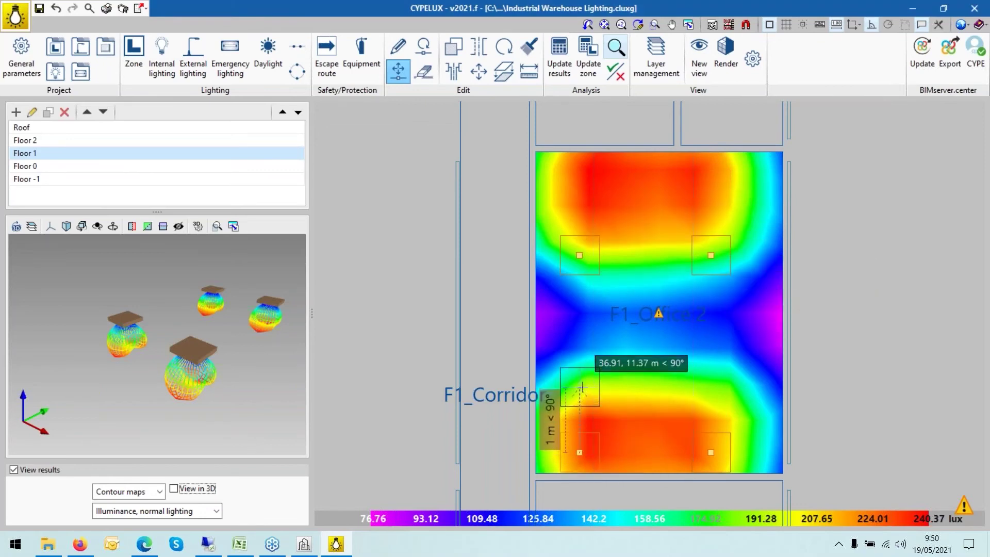
pyautogui.press('Return')
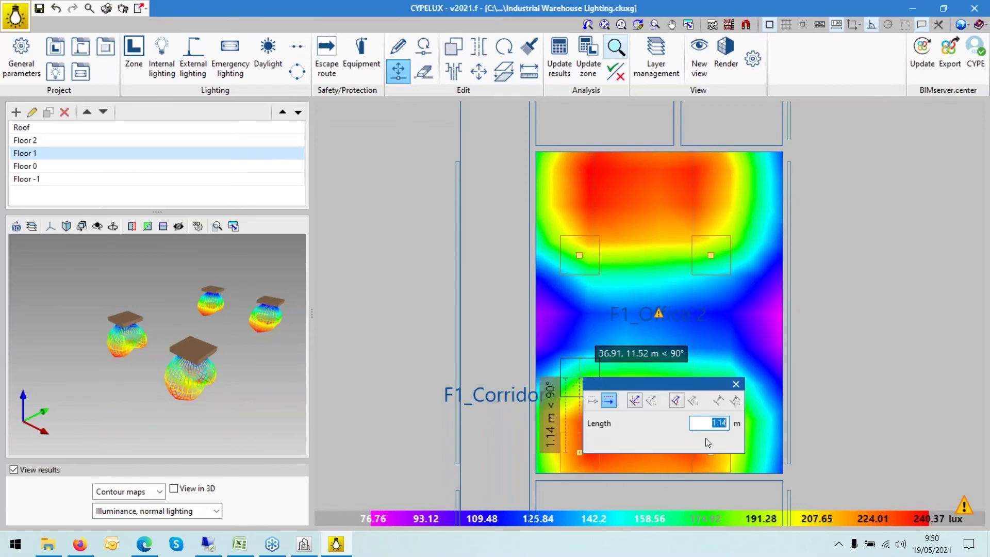
pyautogui.write('1')
pyautogui.press('Return')
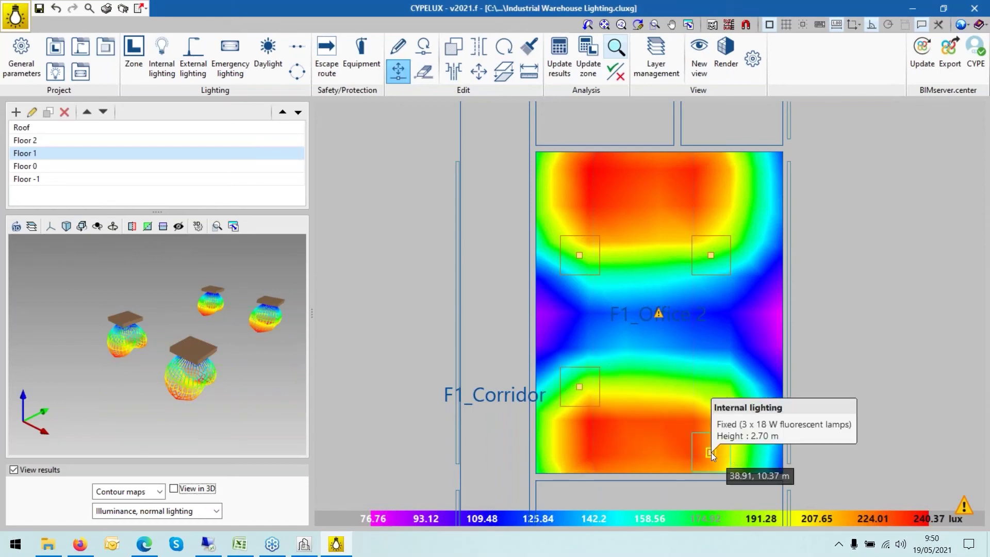
pyautogui.click(711, 452)
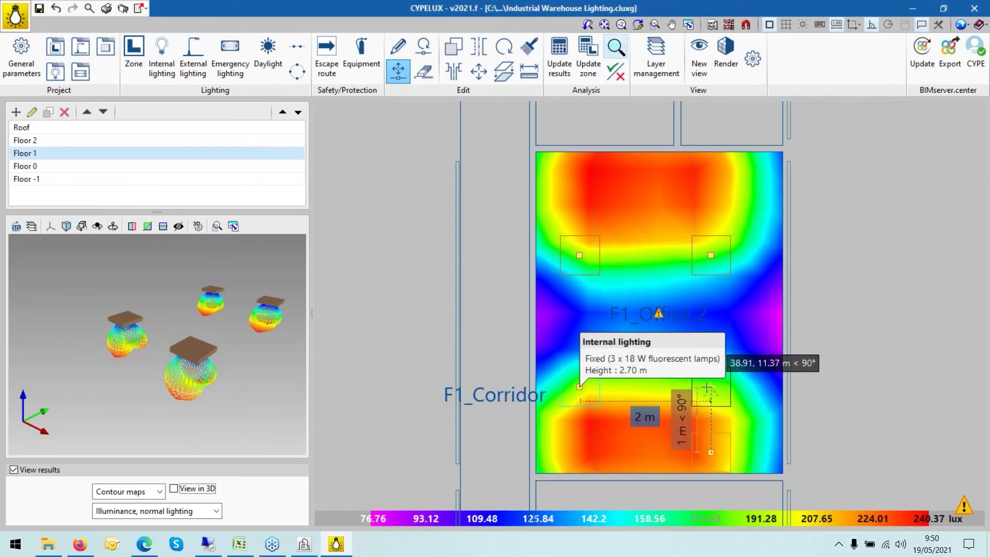
pyautogui.press('Return')
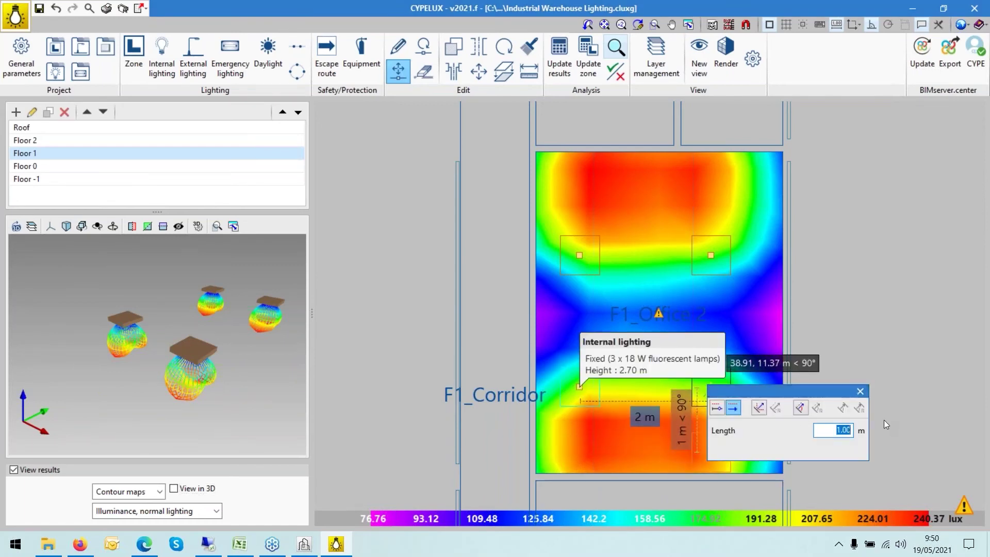
pyautogui.press('Return')
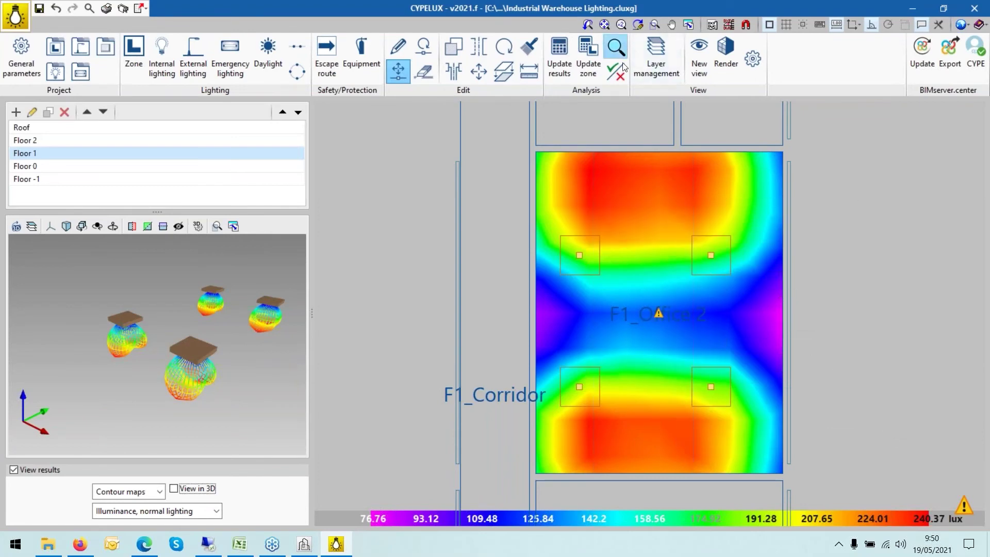
# Update the results of the F1_Office 2 zone only and review its recalculated checks and contour map
pyautogui.click(586, 73)
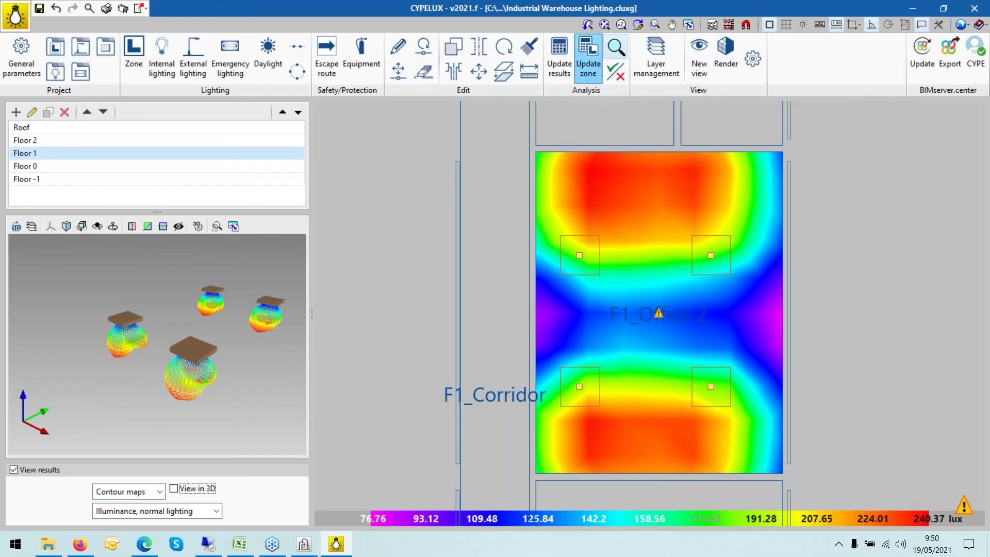
pyautogui.moveTo(778, 337)
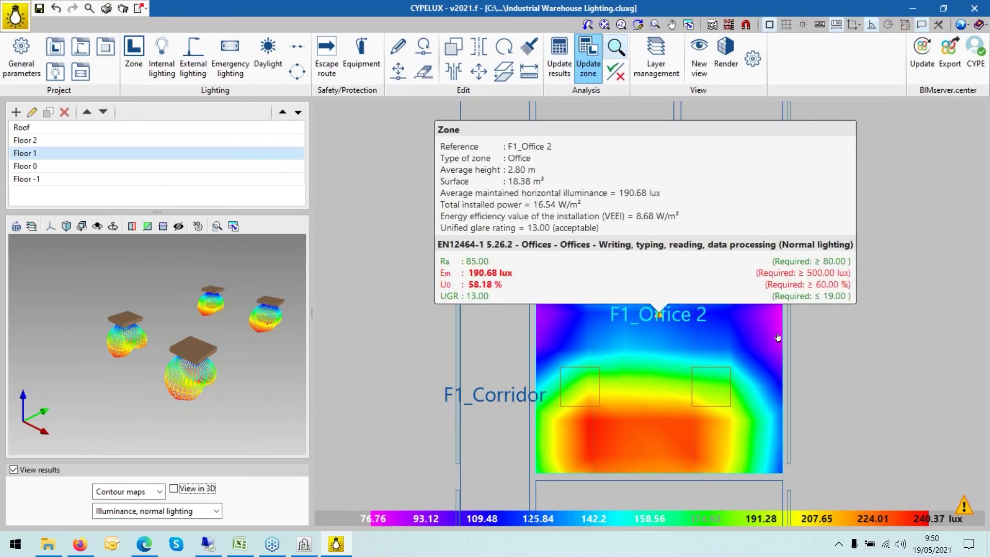
pyautogui.click(777, 337)
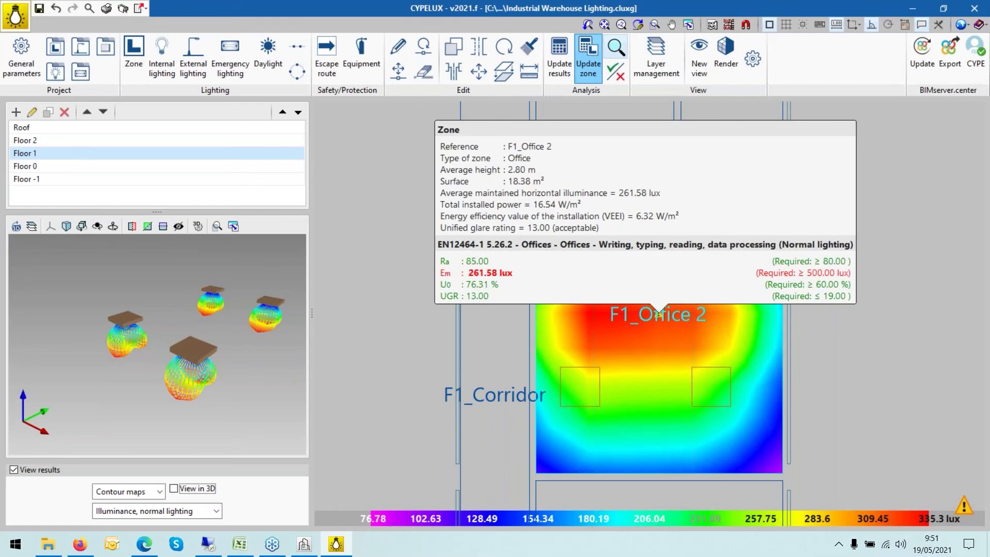
pyautogui.scroll(-1, 800, 345)
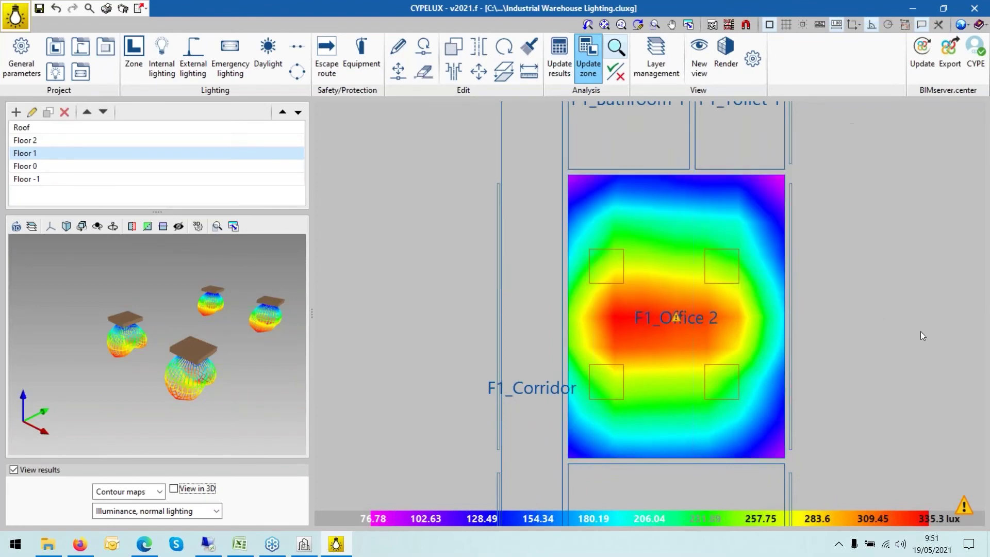
# Start the Edit operation with zones, external lighting, escape routes, views and glazed openings excluded from the selection
pyautogui.click(397, 47)
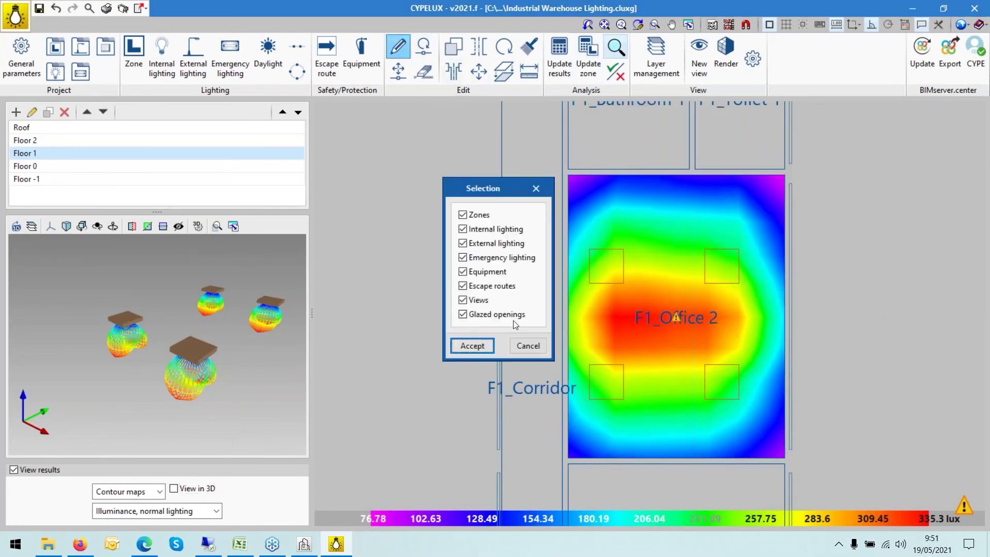
pyautogui.click(463, 214)
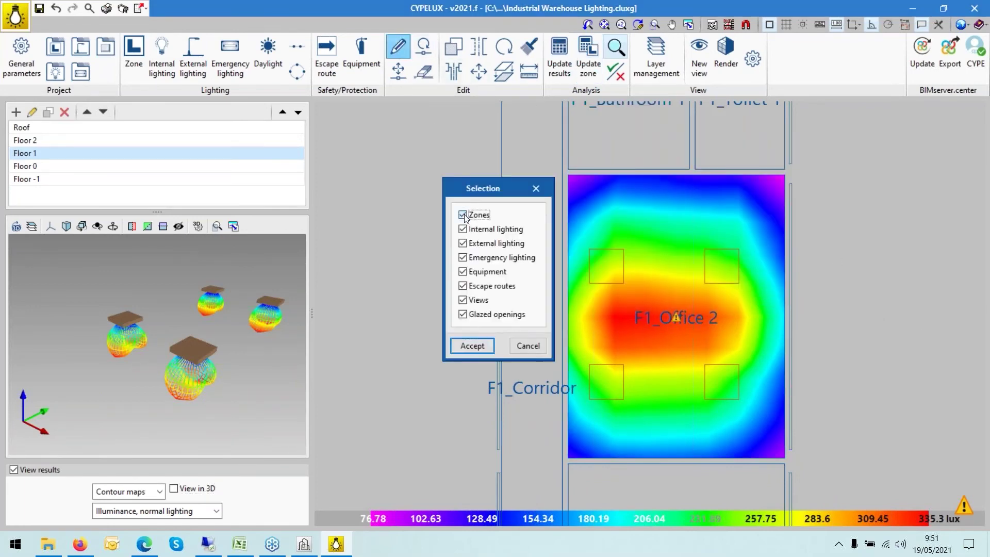
pyautogui.click(462, 243)
pyautogui.click(463, 286)
pyautogui.click(462, 300)
pyautogui.click(462, 314)
pyautogui.click(472, 345)
# Change F1_Office 2's lights to the Fixed type with 4 x 18 W fluorescent lamps
pyautogui.click(610, 262)
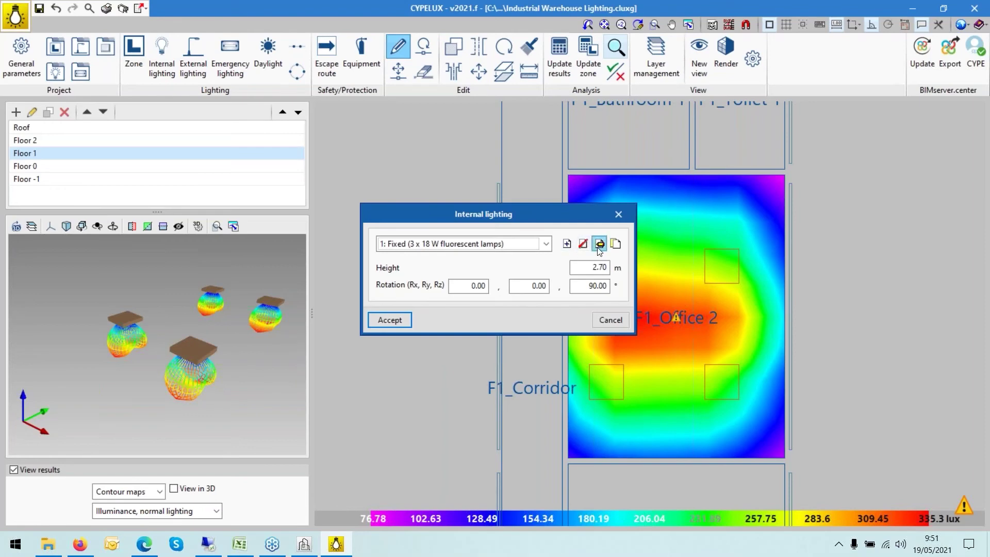
pyautogui.click(600, 246)
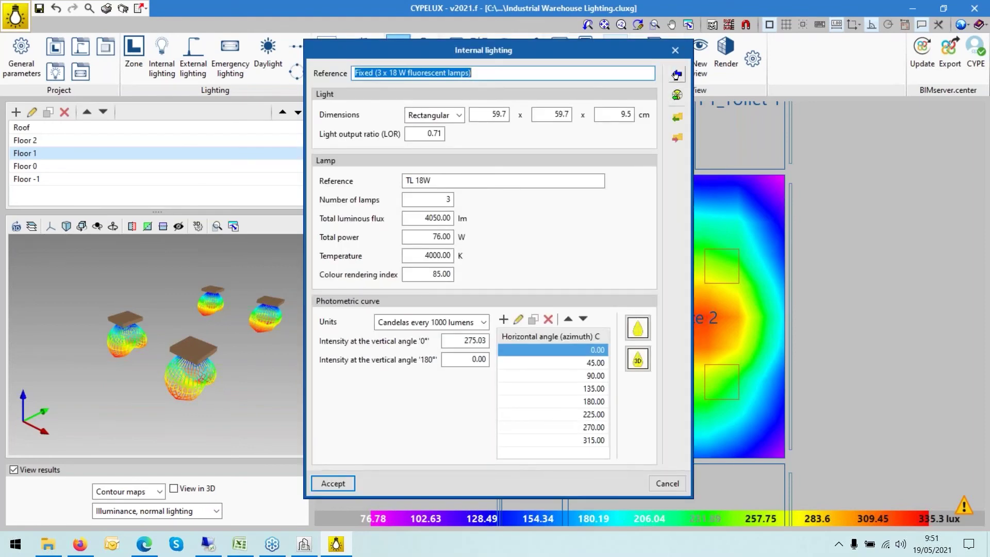
pyautogui.click(676, 75)
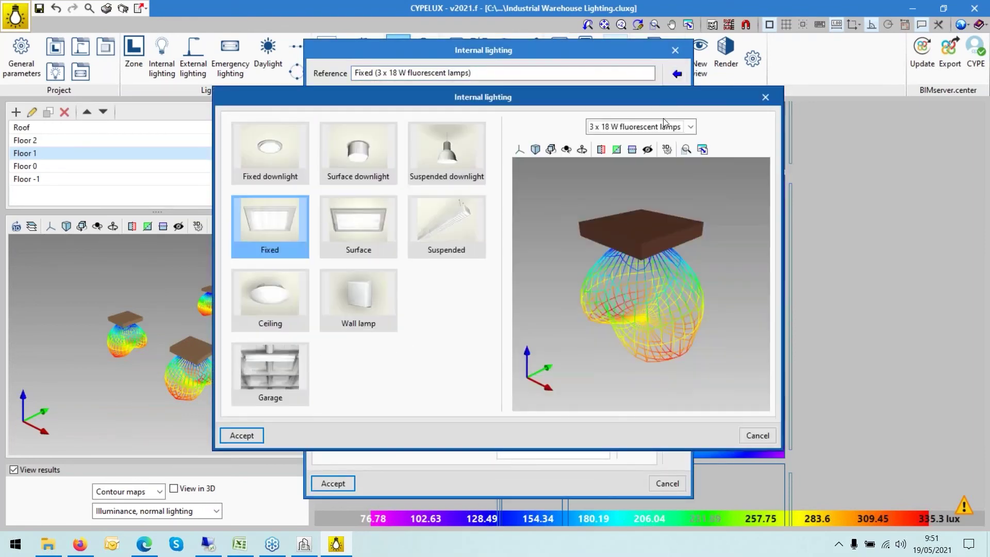
pyautogui.click(689, 127)
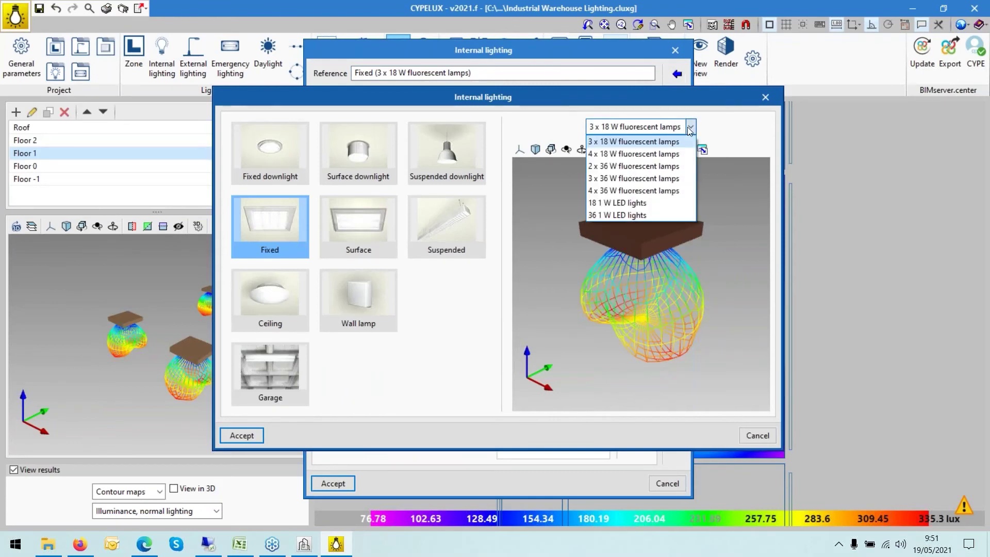
pyautogui.click(638, 153)
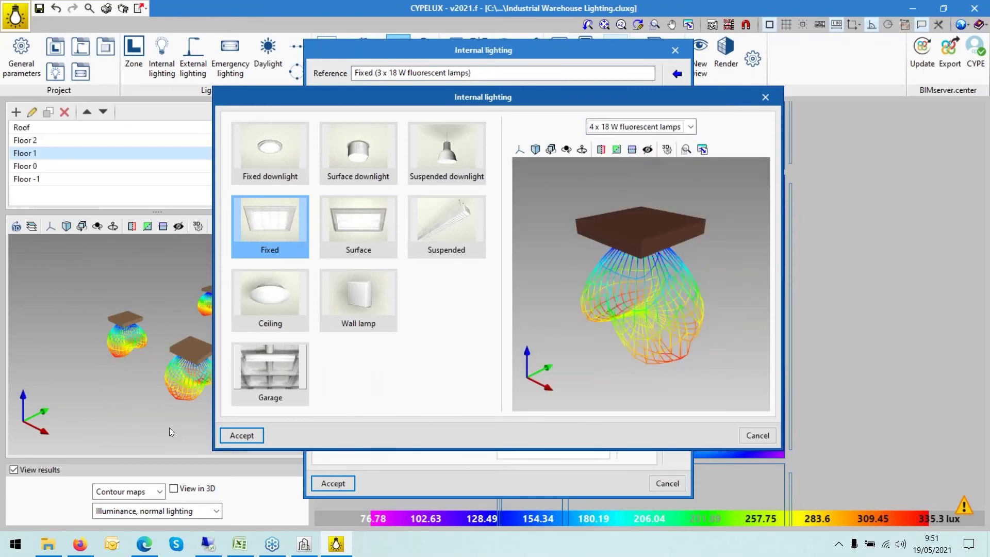
pyautogui.click(231, 436)
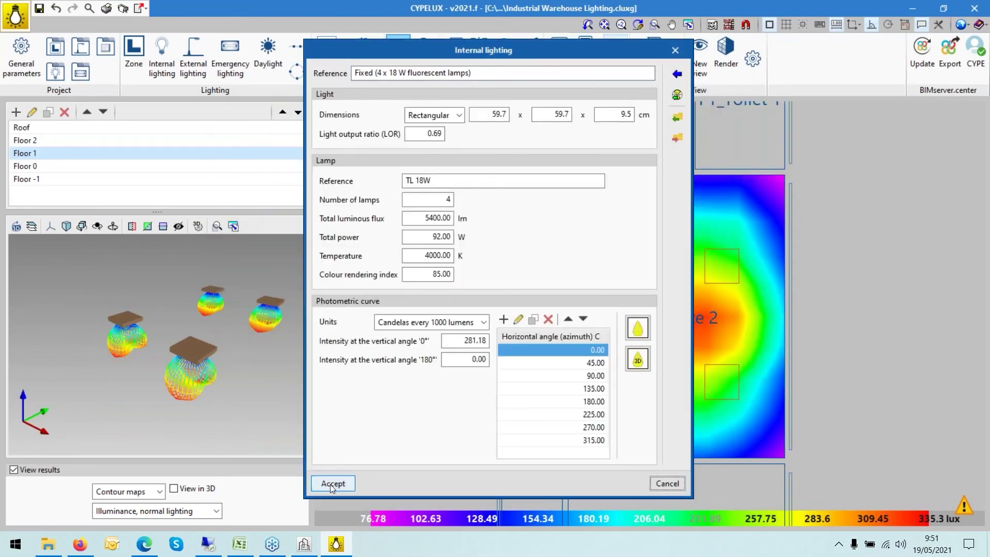
pyautogui.click(330, 484)
pyautogui.click(390, 320)
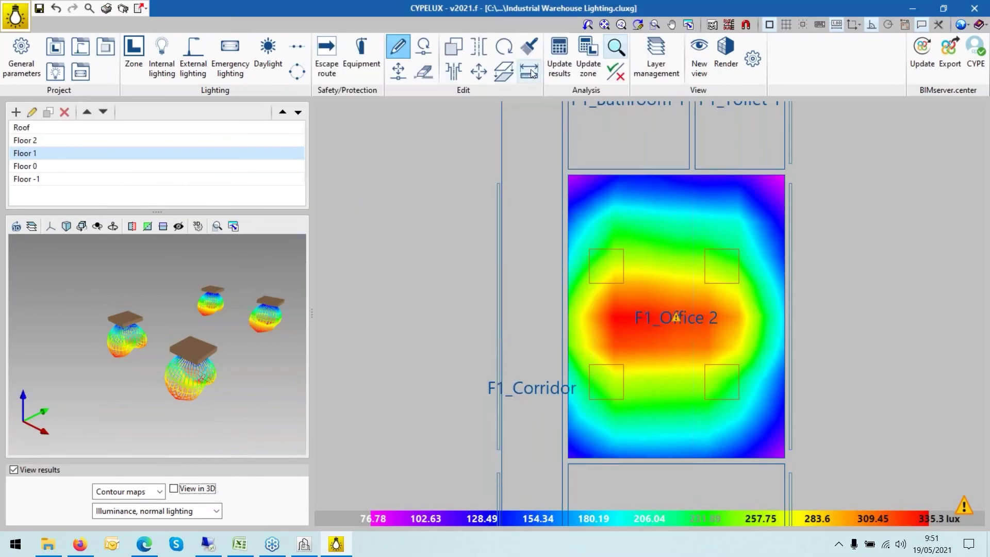
# Update only the F1_Office 2 zone with the 4 x 18 W lamps and review its EN12464-1 checks
pyautogui.click(587, 60)
pyautogui.click(663, 193)
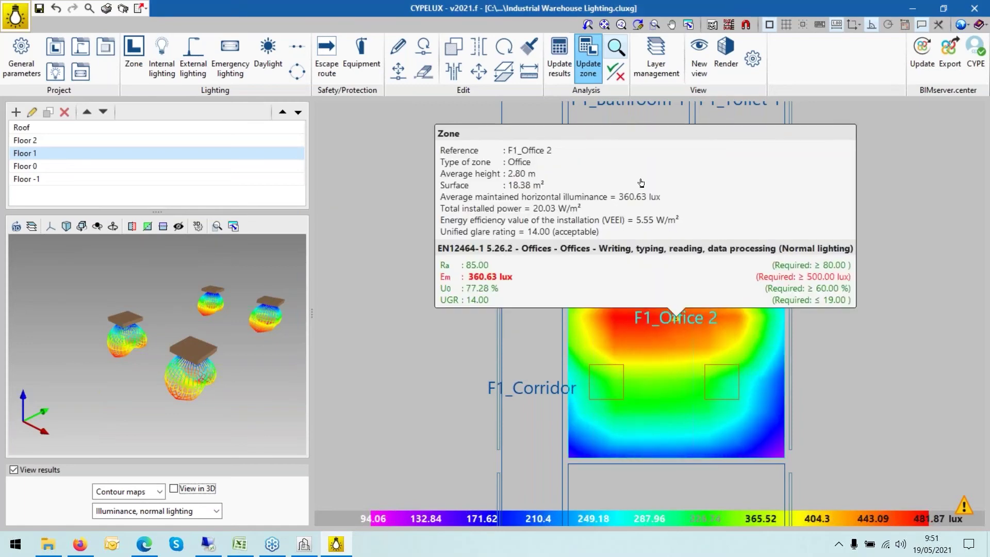
pyautogui.click(783, 333)
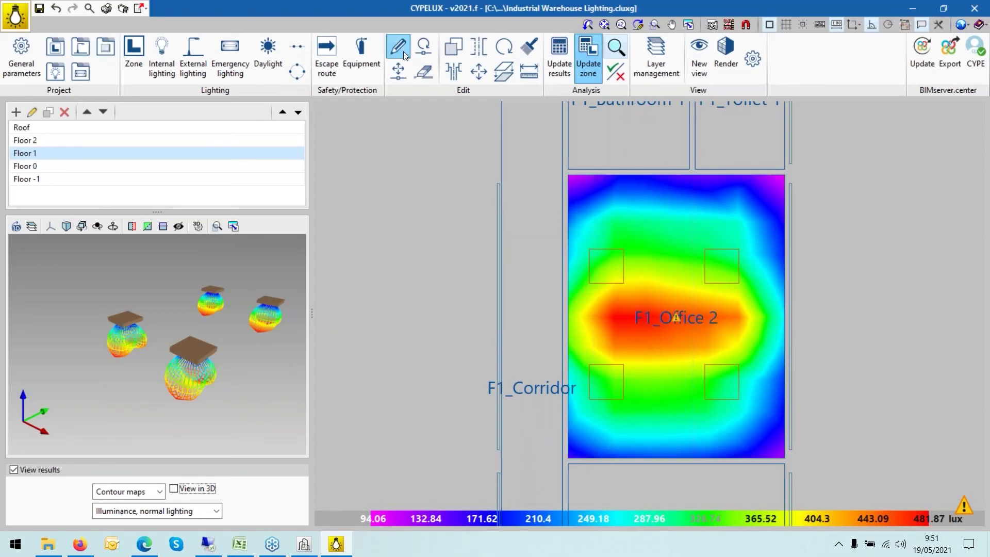
# Edit a light in F1_Office 2 to change the lights to the Fixed type with 3 x 36 W fluorescent lamps
pyautogui.click(403, 51)
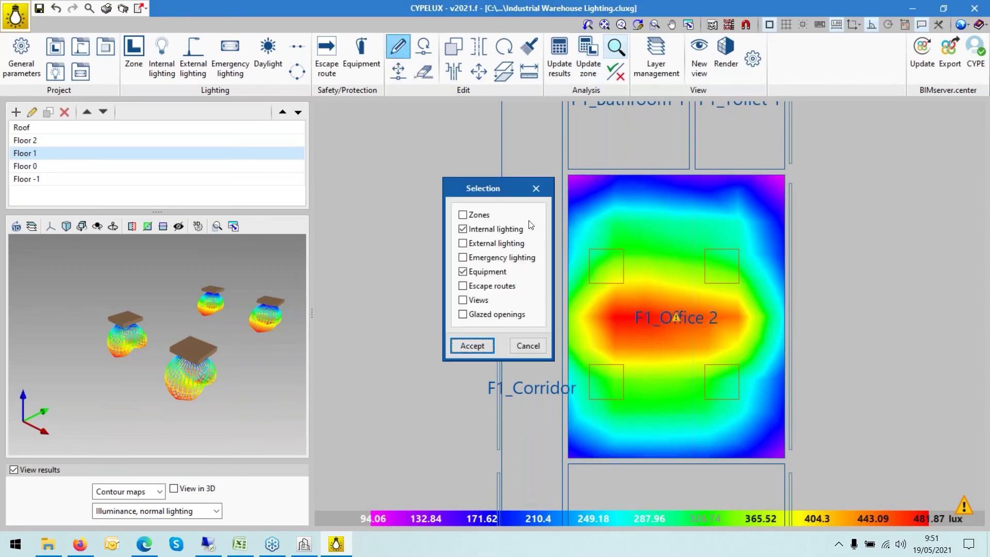
pyautogui.click(473, 345)
pyautogui.click(592, 255)
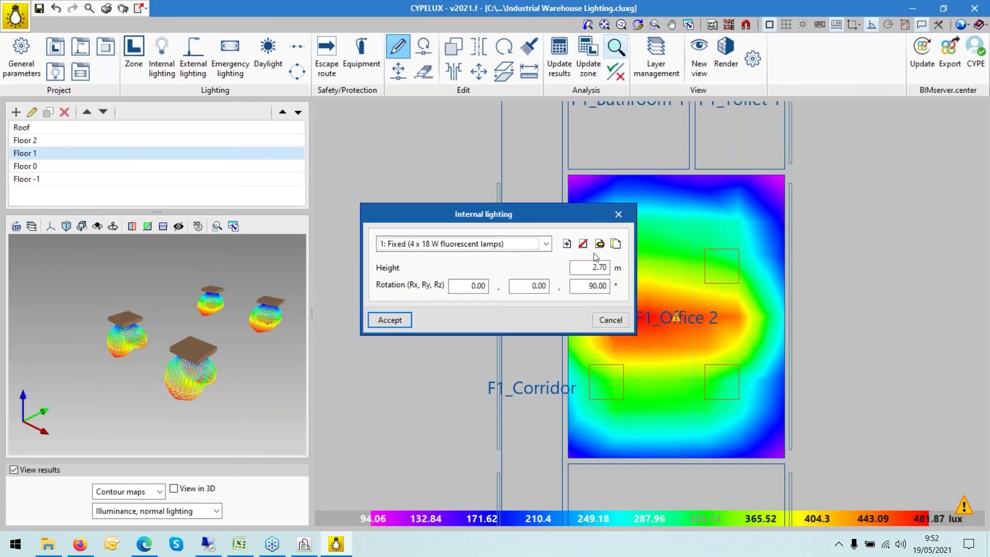
pyautogui.click(599, 245)
pyautogui.click(678, 75)
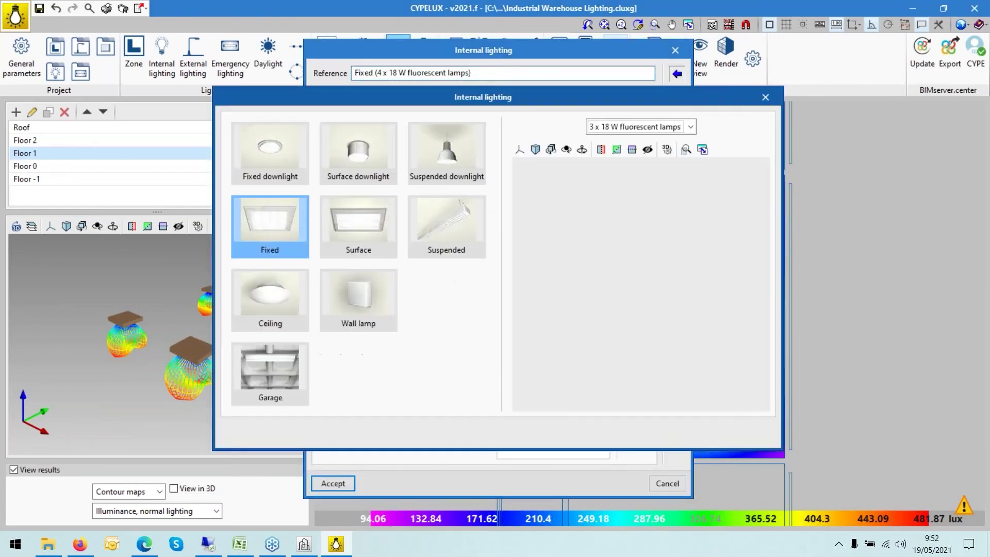
pyautogui.click(631, 128)
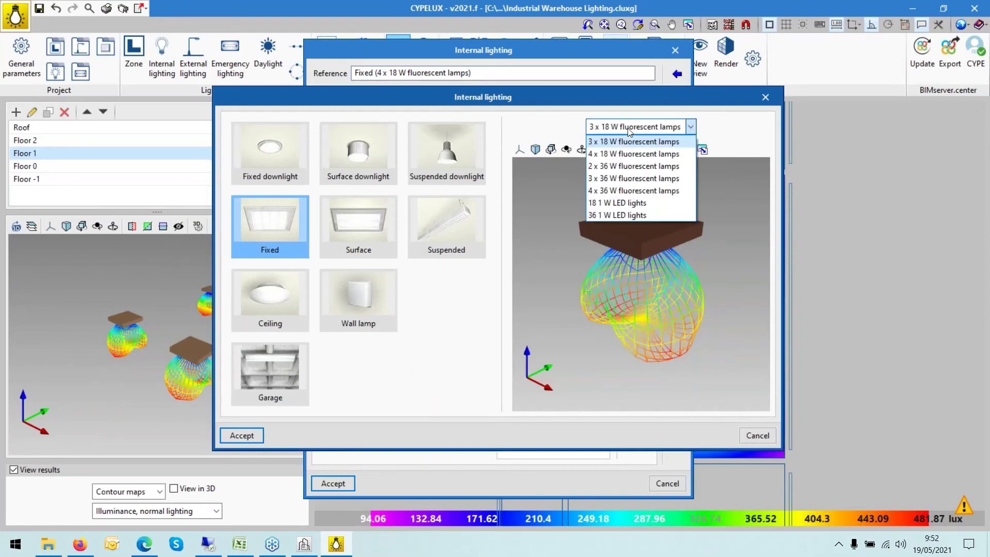
pyautogui.click(618, 181)
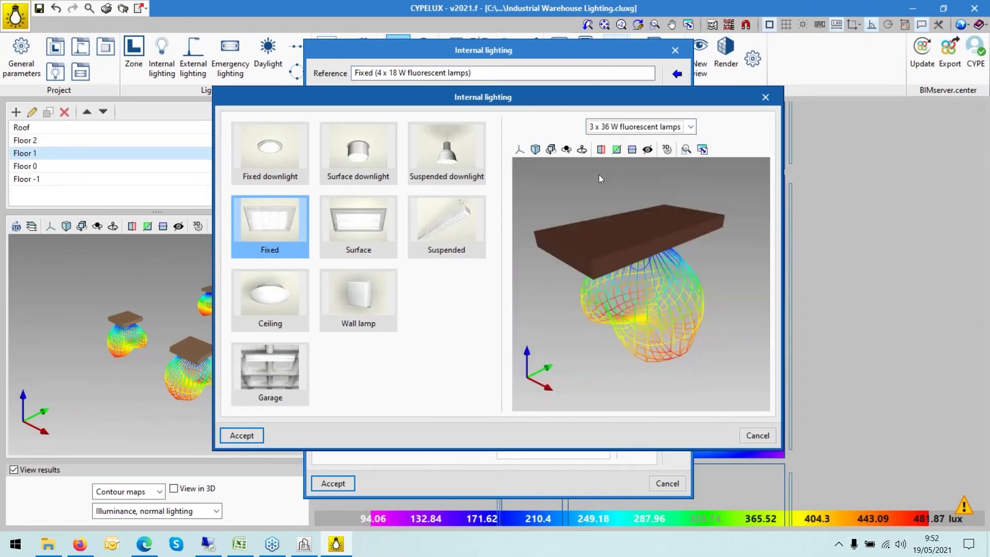
pyautogui.click(246, 436)
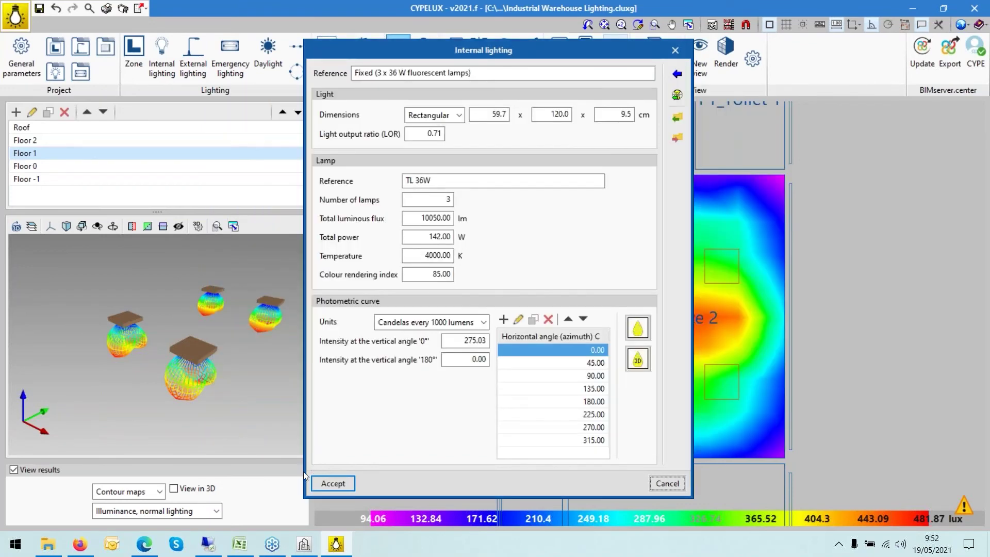
pyautogui.click(330, 481)
pyautogui.click(390, 319)
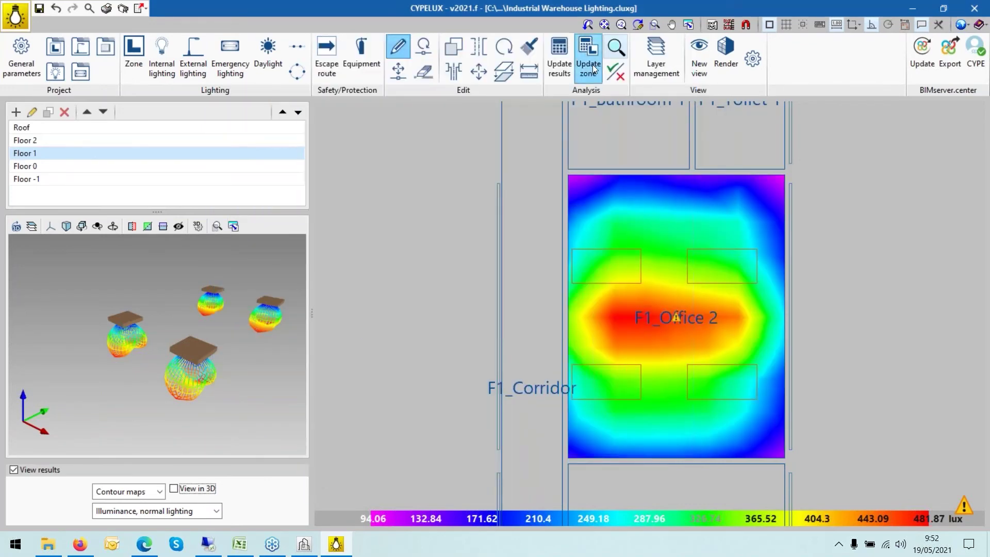
# Recalculate the F1_Office 2 zone with the 3 x 36 W lamps and review its EN12464-1 checks
pyautogui.click(592, 64)
pyautogui.click(583, 189)
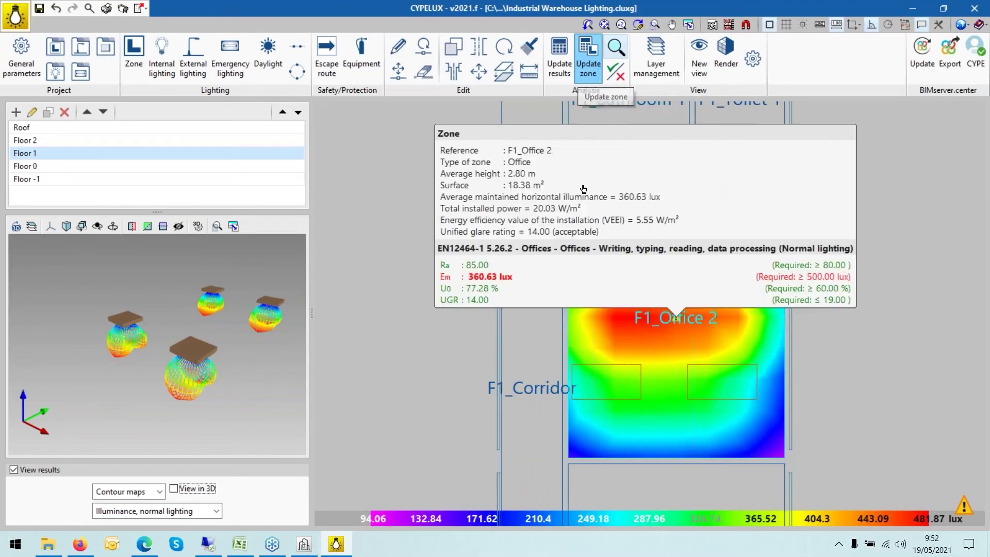
pyautogui.click(583, 188)
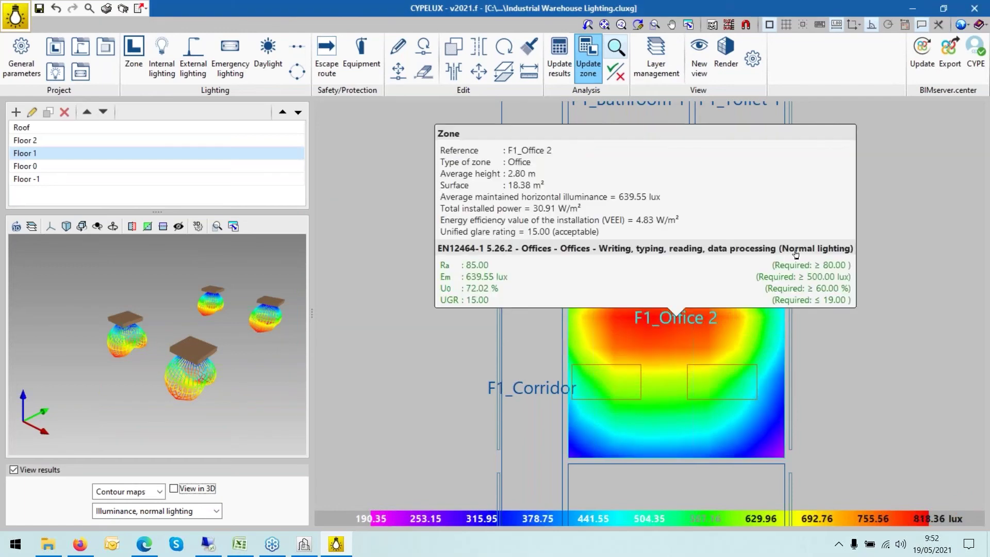
pyautogui.scroll(-2, 872, 276)
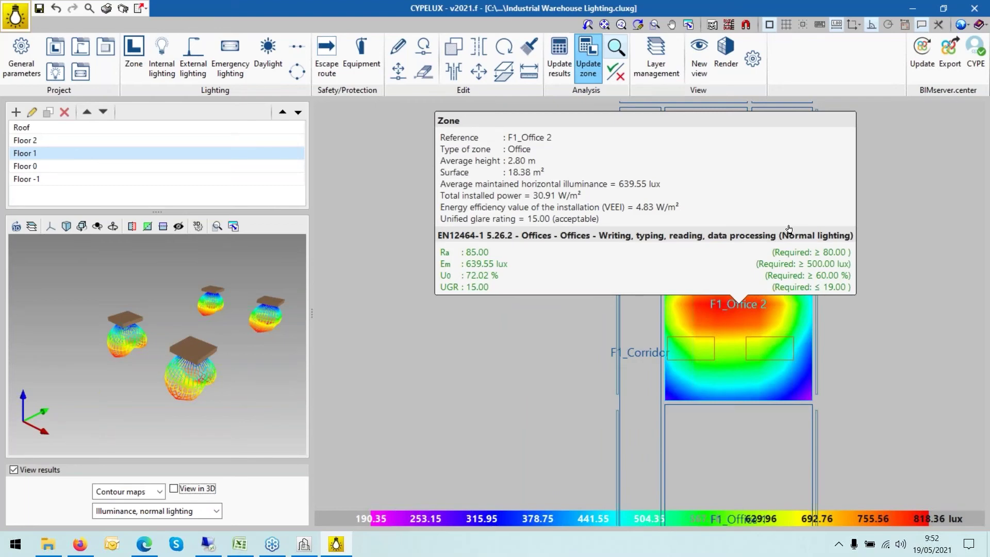
pyautogui.scroll(-3, 815, 234)
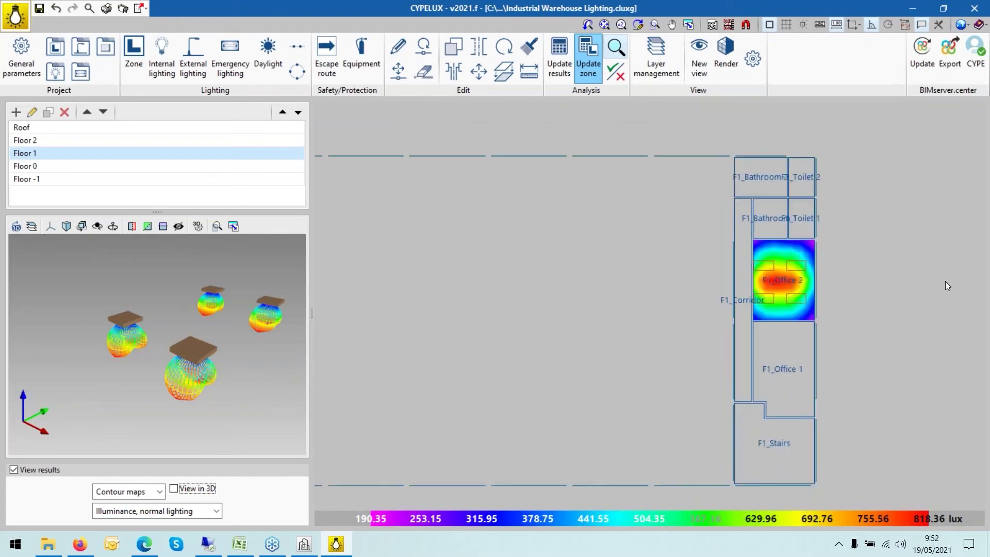
pyautogui.scroll(2, 944, 280)
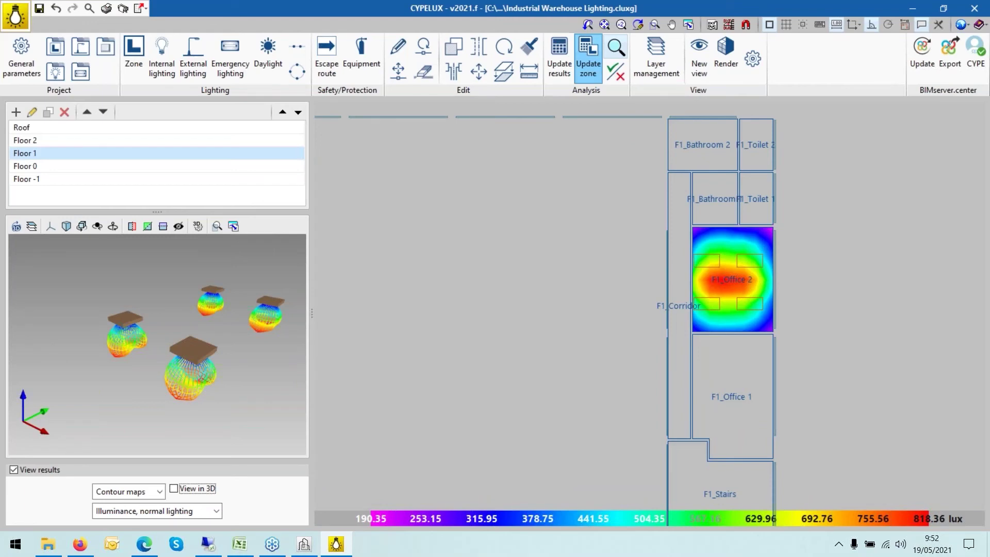
pyautogui.hotkey('alt', 'Tab')
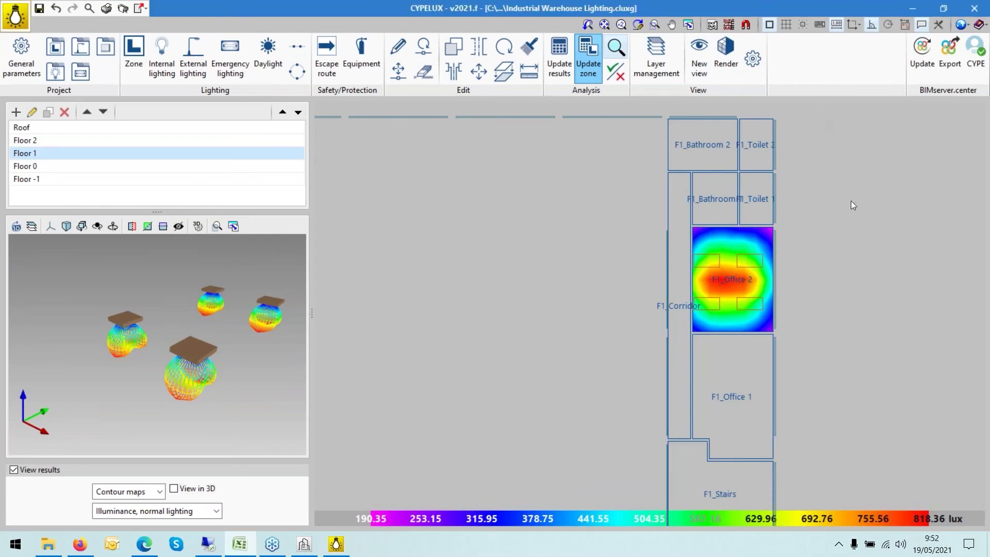
pyautogui.scroll(1, 897, 299)
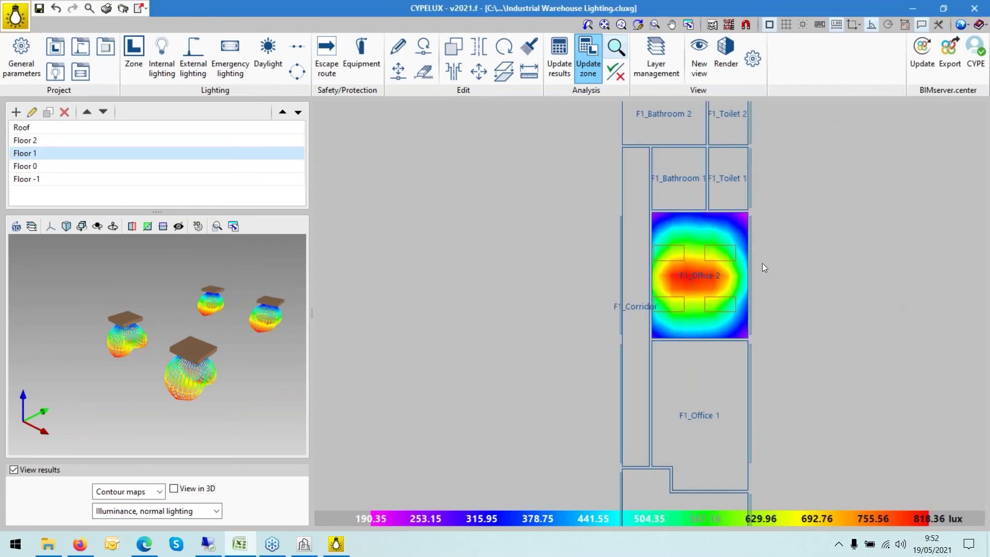
pyautogui.moveTo(621, 229)
pyautogui.scroll(-2, 555, 203)
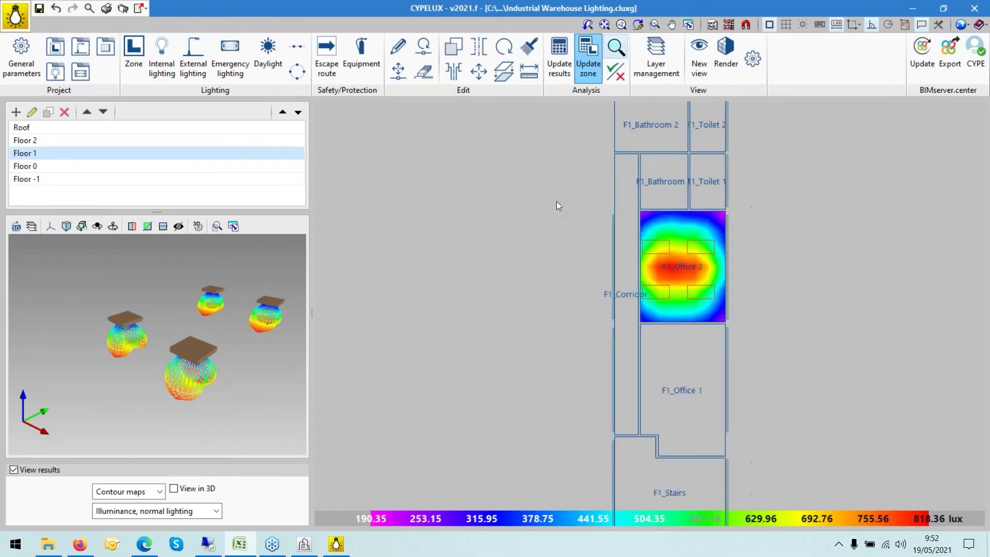
pyautogui.scroll(1, 569, 256)
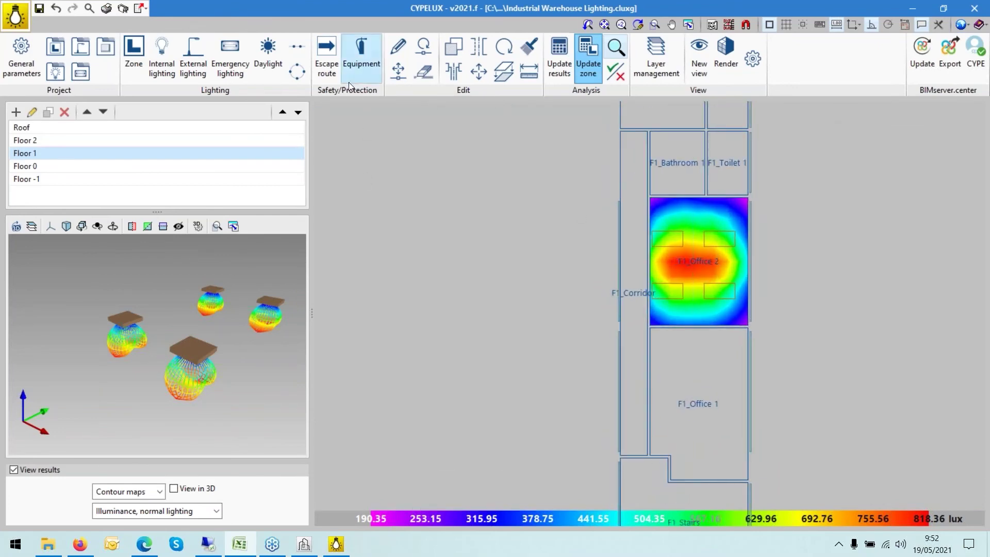
pyautogui.scroll(-1, 562, 259)
pyautogui.scroll(1, 557, 319)
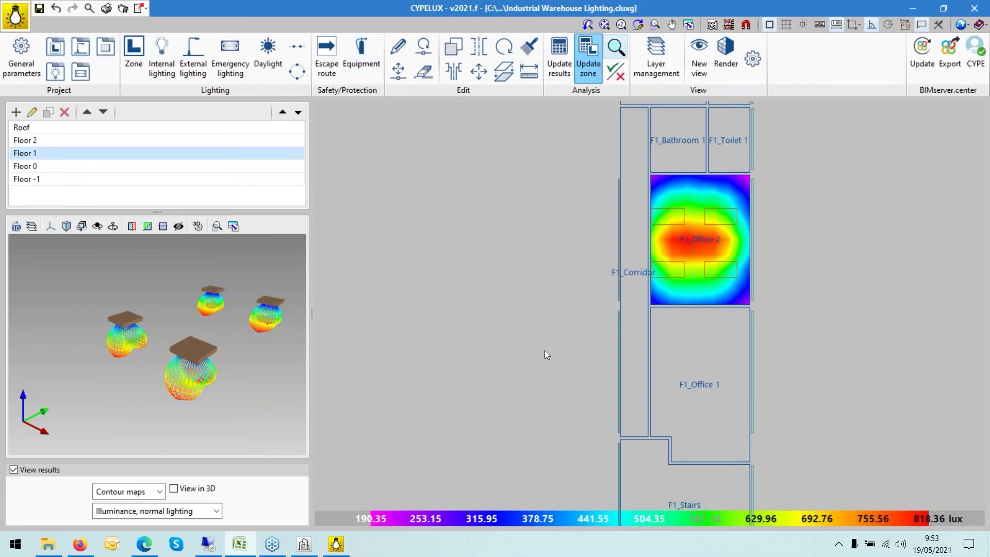
# Start an escape route 0.8 m wide at the upper end of F1_Corridor, placing its first point at a distance of 0.42 m
pyautogui.click(327, 57)
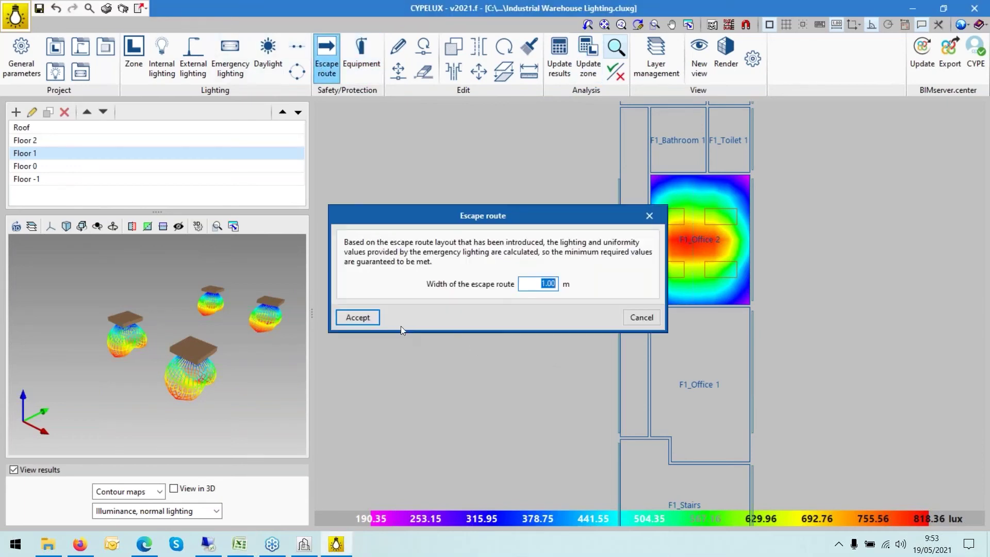
pyautogui.write('0.8')
pyautogui.click(358, 317)
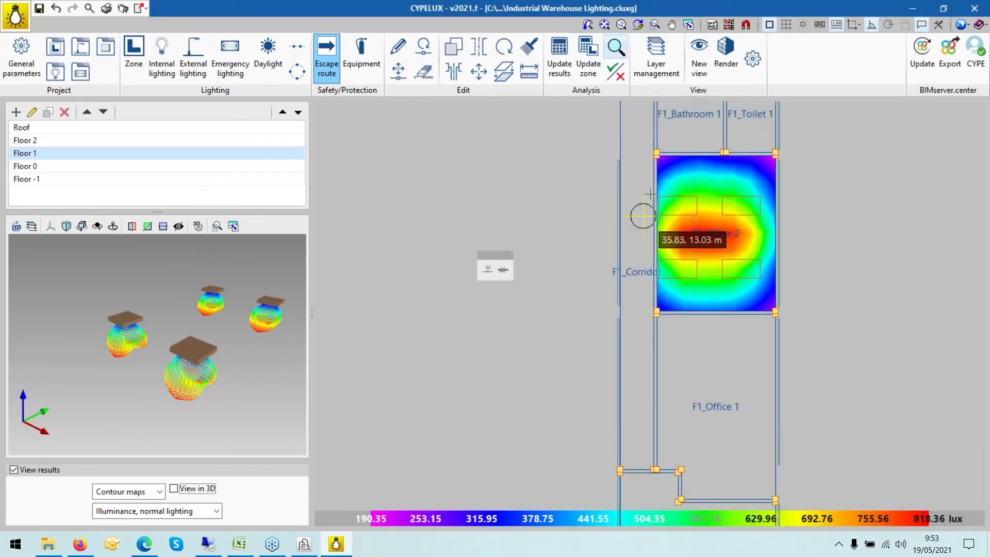
pyautogui.scroll(1, 634, 268)
pyautogui.scroll(-1, 619, 320)
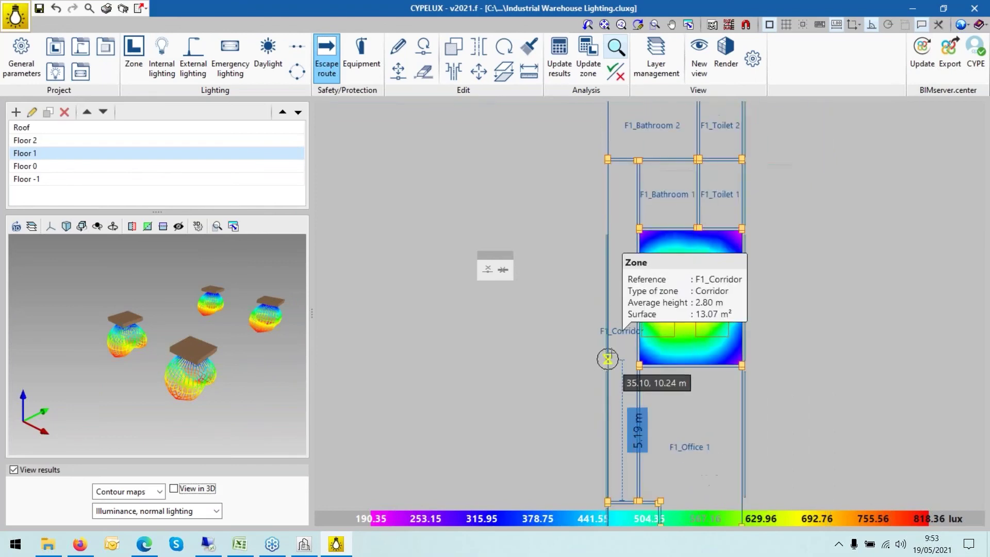
pyautogui.click(621, 172)
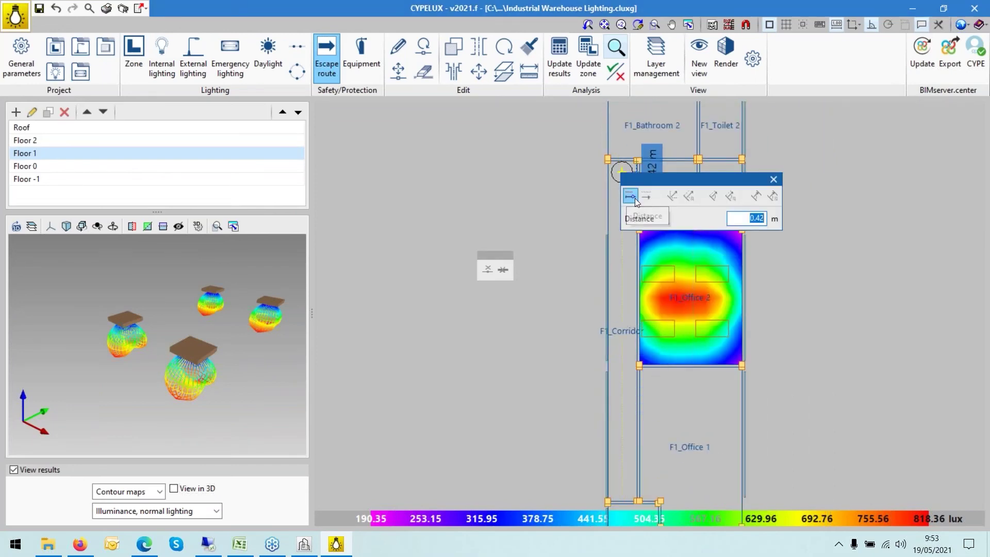
pyautogui.press('Return')
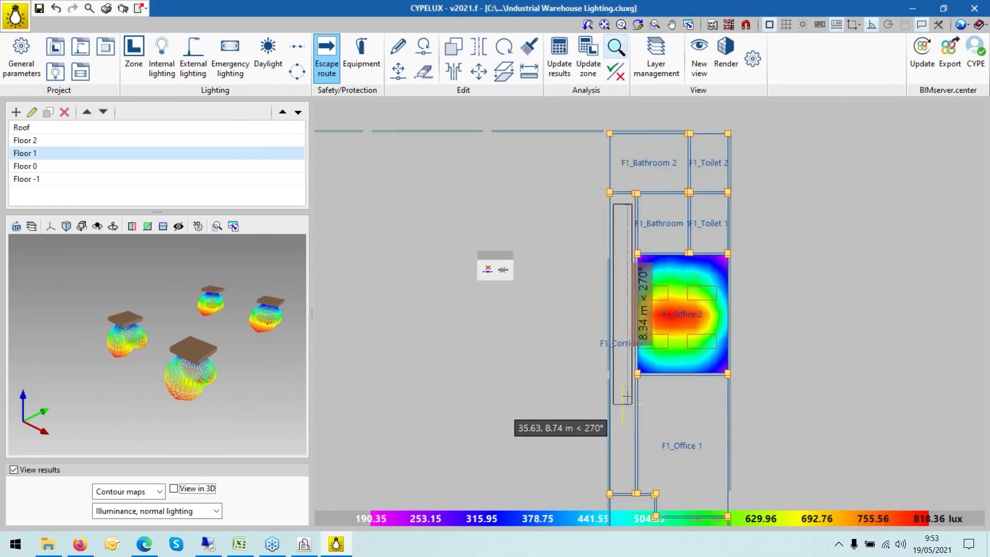
# Extend the escape route 12.35 m down F1_Corridor, then finish it with a 0.40 m segment turning towards F1_Stairs
pyautogui.scroll(2, 603, 464)
pyautogui.scroll(1, 599, 487)
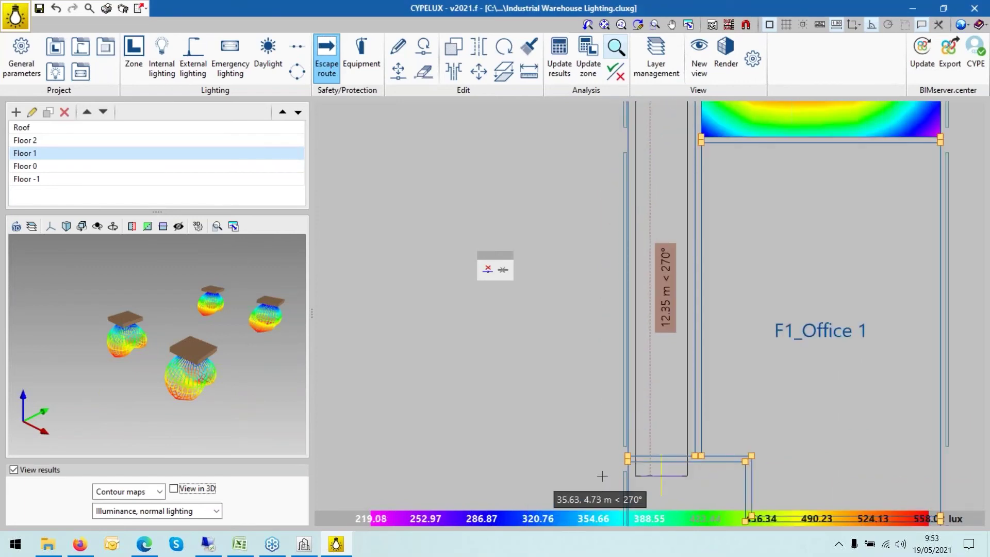
pyautogui.press('Return')
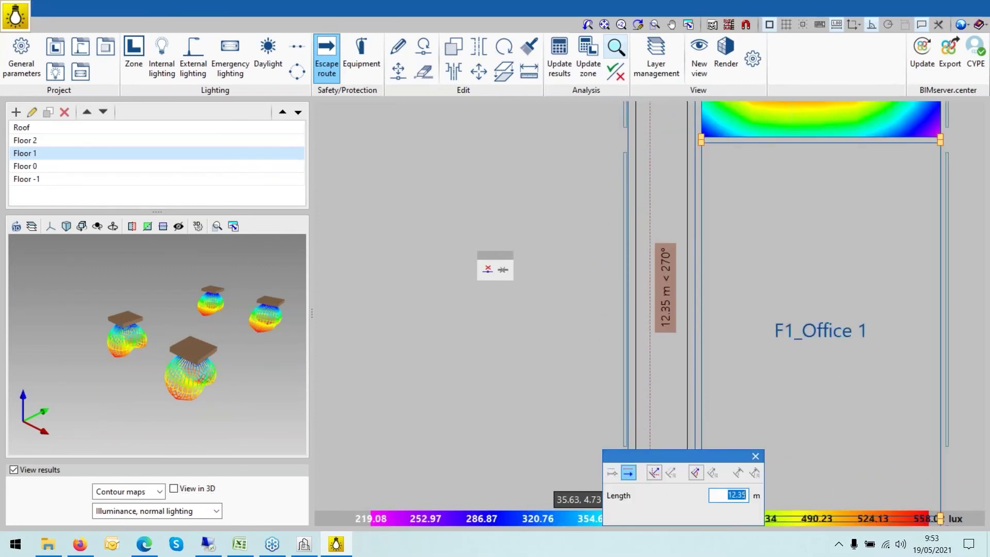
pyautogui.press('Return')
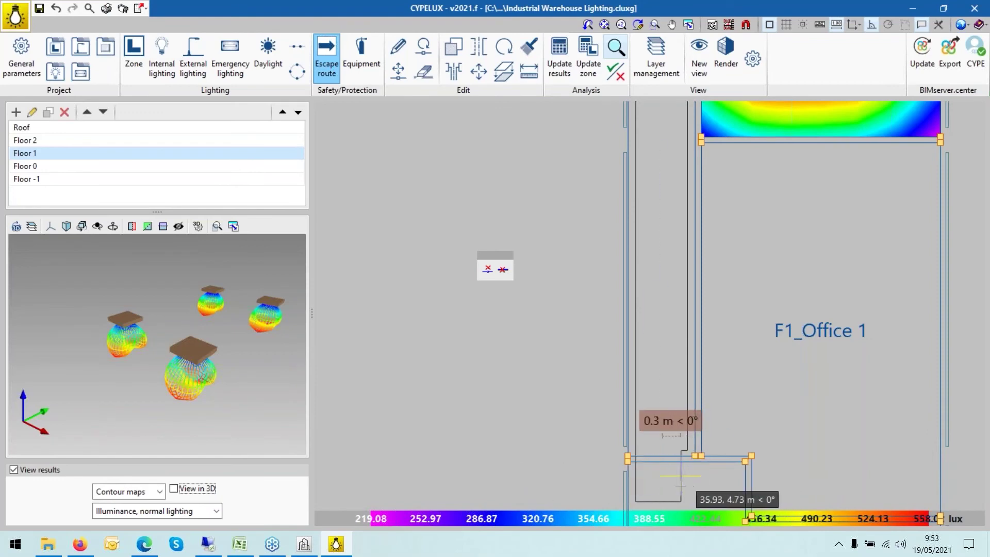
pyautogui.press('Return')
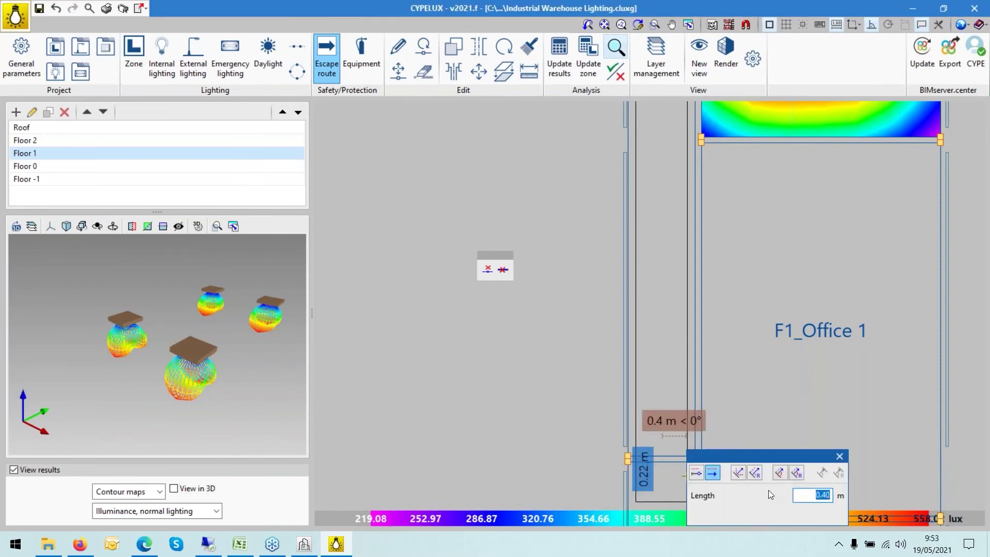
pyautogui.press('Return')
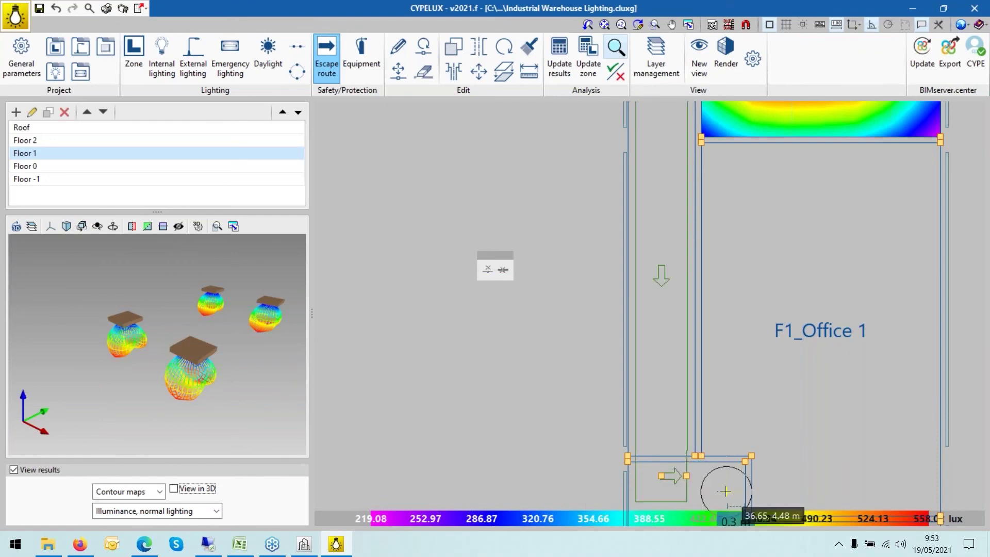
# Include zones among the editable elements and open the properties of the F1_Corridor zone
pyautogui.scroll(-3, 727, 448)
pyautogui.scroll(1, 665, 492)
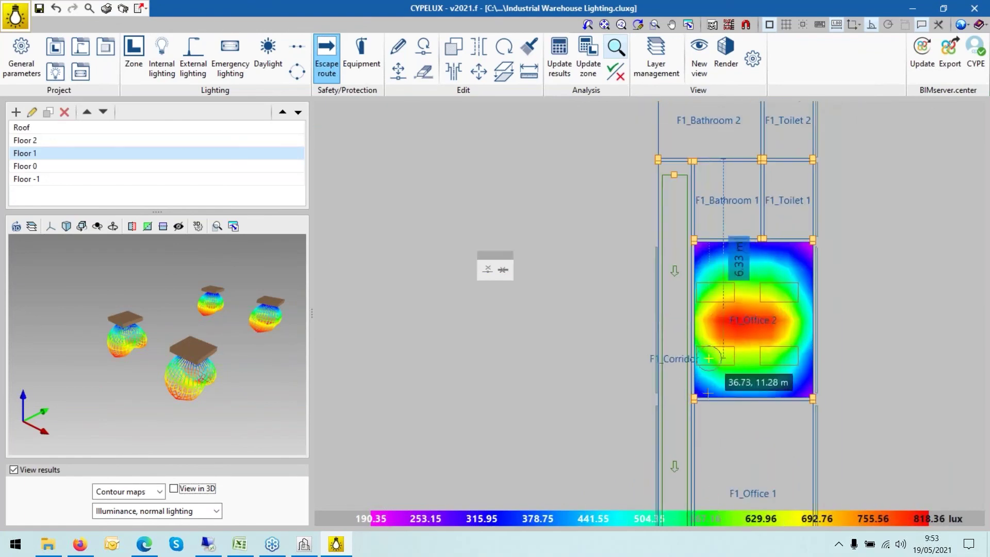
pyautogui.scroll(-1, 580, 394)
pyautogui.scroll(1, 576, 398)
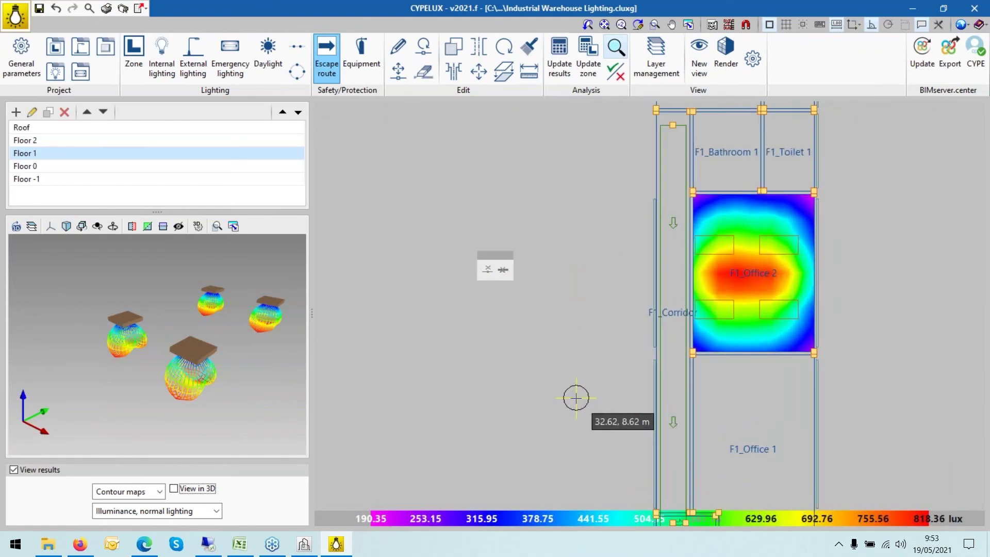
pyautogui.scroll(-1, 561, 240)
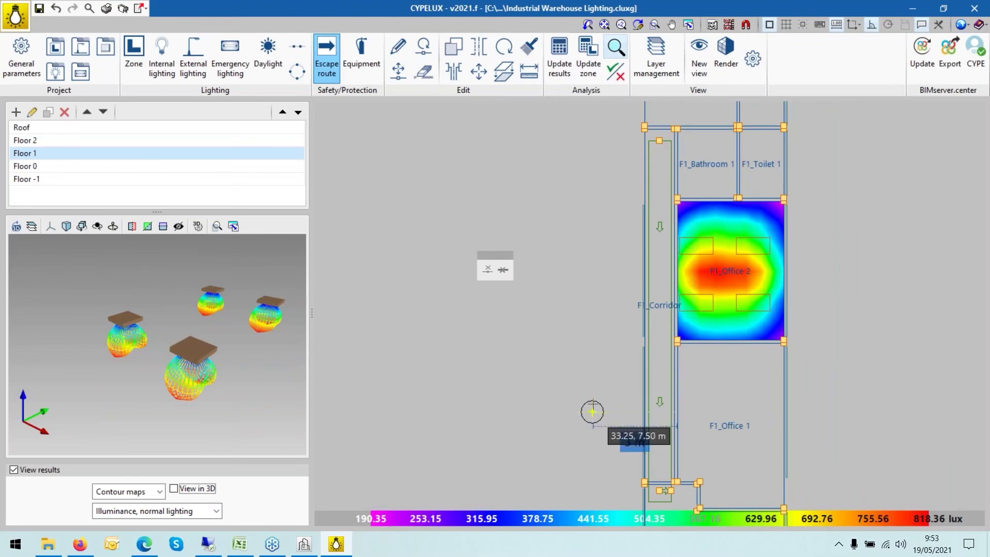
pyautogui.scroll(-1, 589, 401)
pyautogui.scroll(1, 754, 424)
pyautogui.click(405, 46)
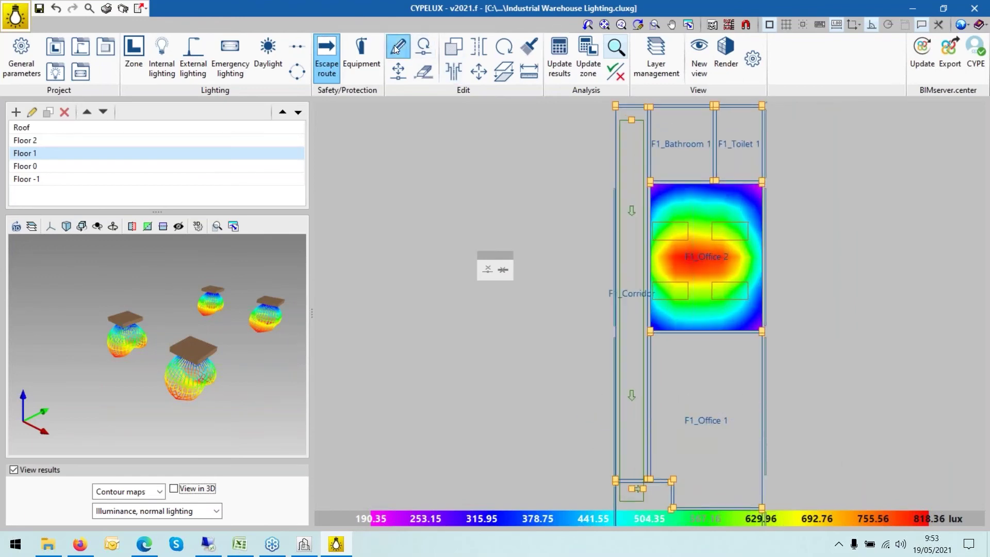
pyautogui.click(463, 214)
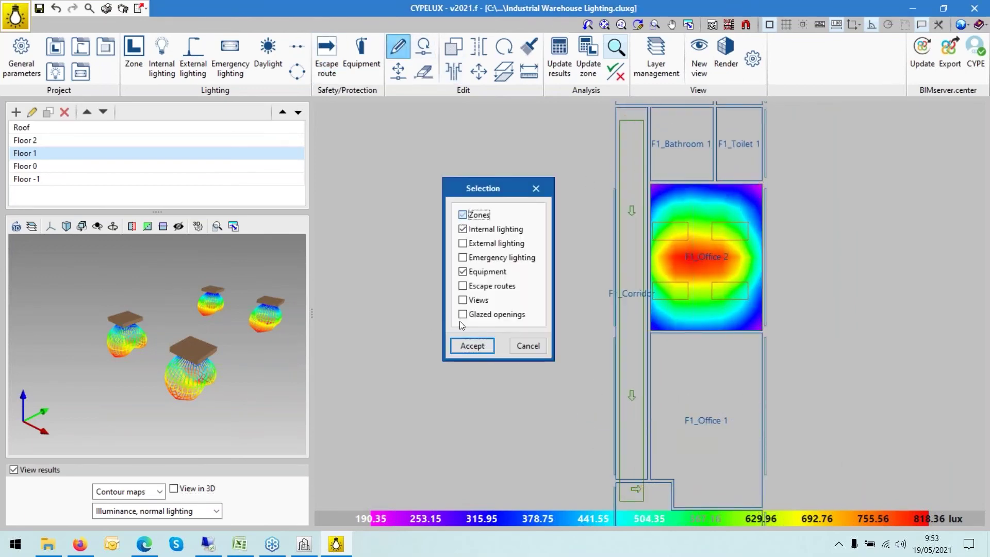
pyautogui.click(471, 344)
pyautogui.click(610, 307)
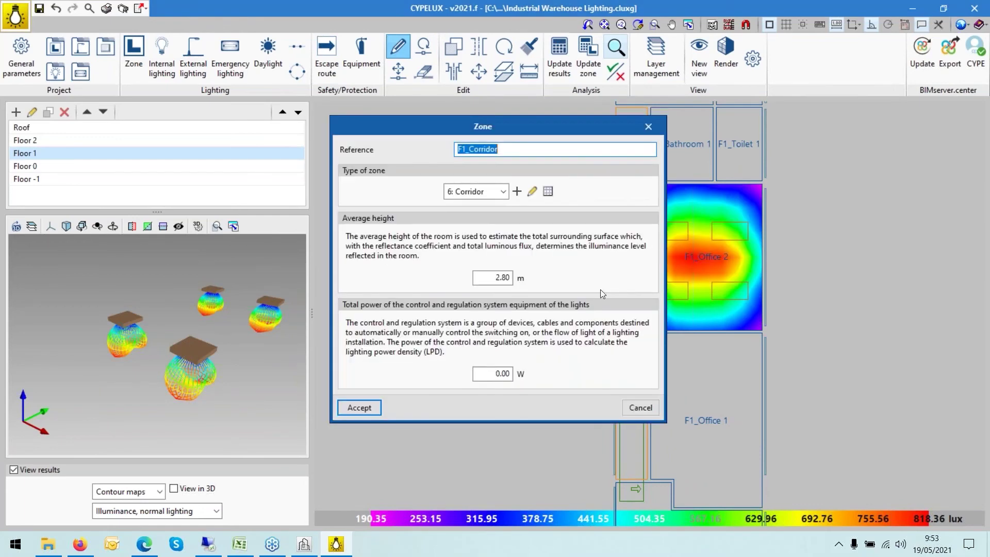
# Delete the EN12464-1 5.1.1 circulation areas check from the Corridor zone type, keeping the Emergency lighting Example check
pyautogui.click(532, 191)
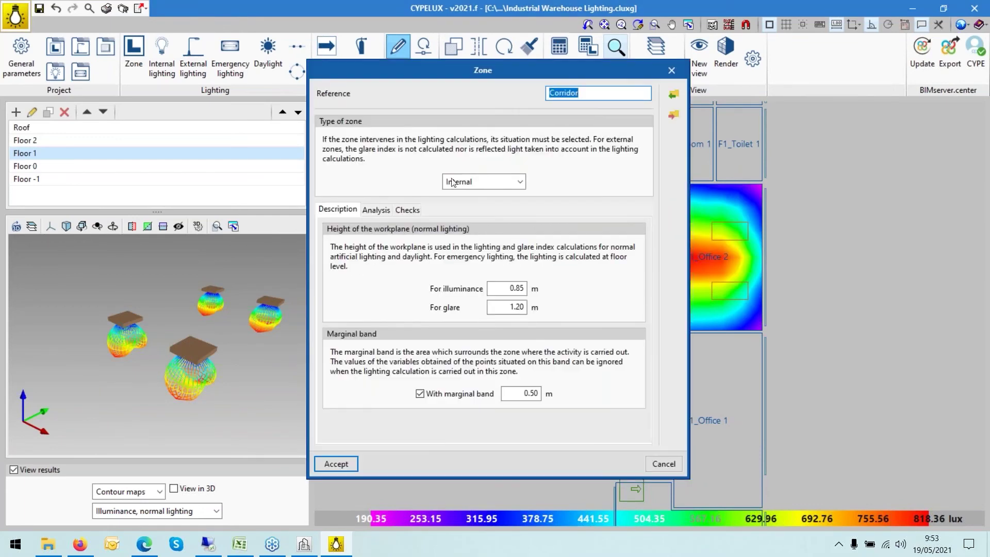
pyautogui.click(417, 209)
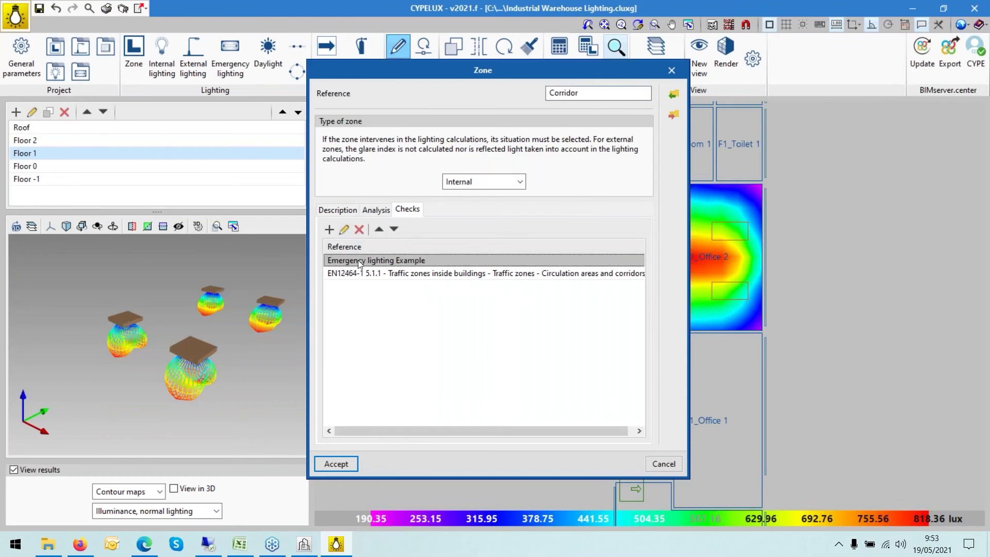
pyautogui.click(390, 272)
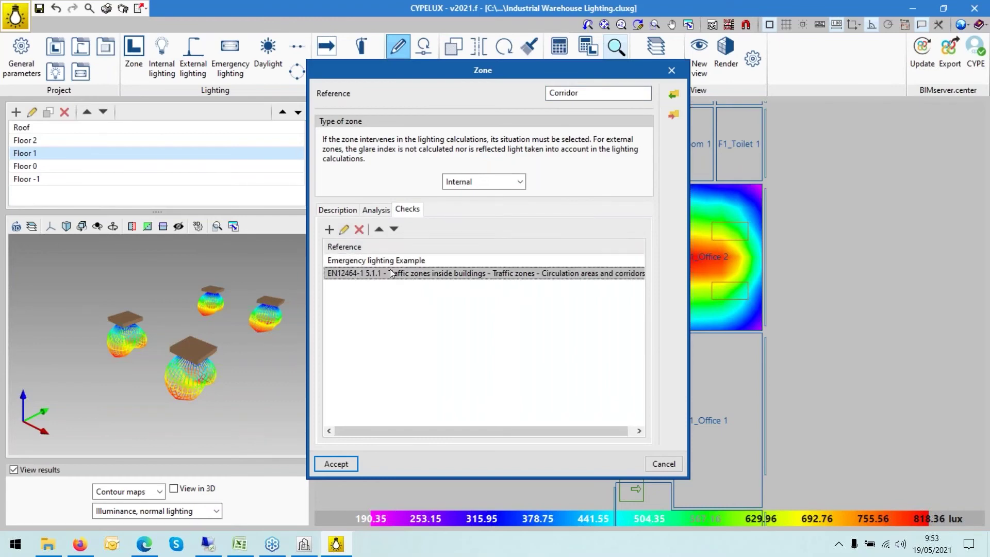
pyautogui.click(359, 230)
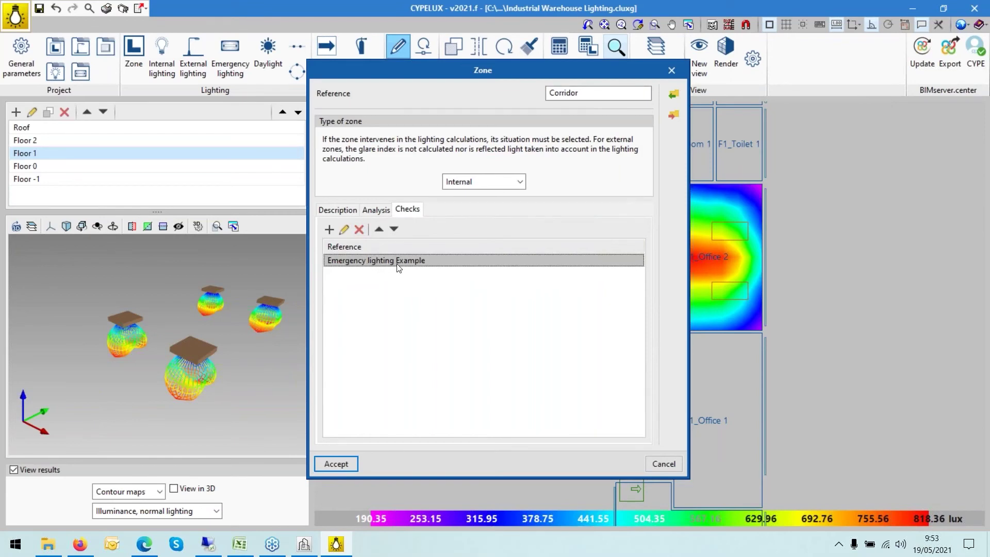
pyautogui.click(336, 464)
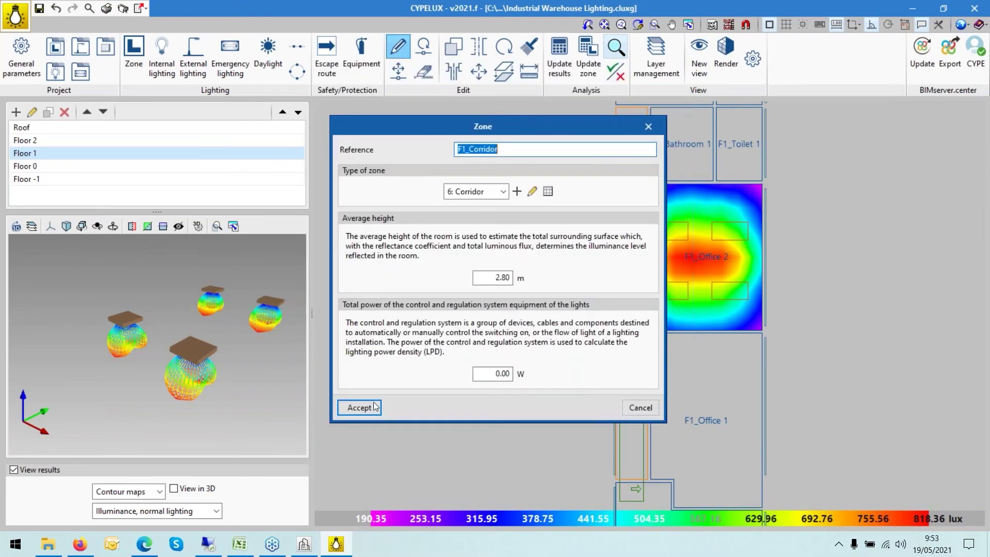
pyautogui.click(359, 407)
# Update the calculation results of only the F1_Corridor zone
pyautogui.scroll(-1, 489, 273)
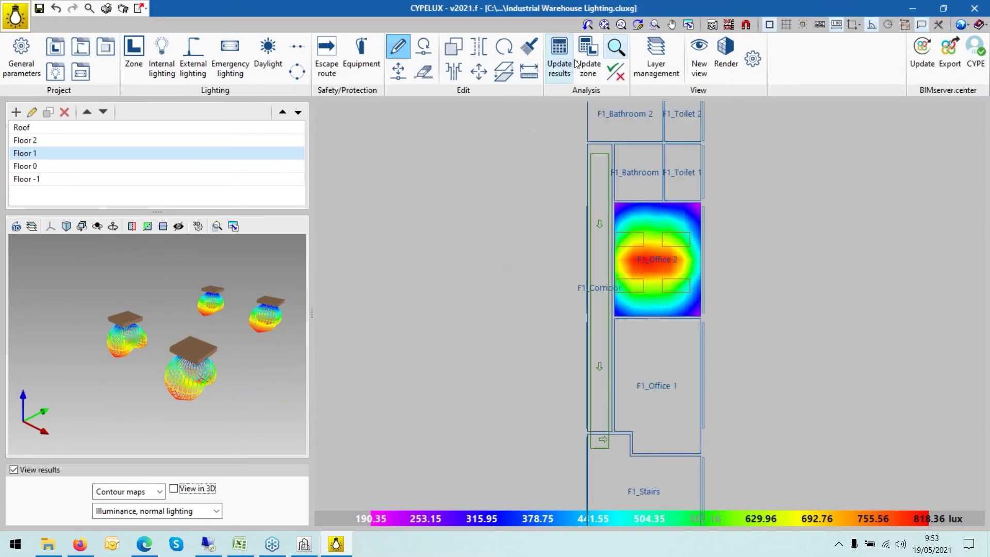
pyautogui.click(588, 57)
pyautogui.click(586, 203)
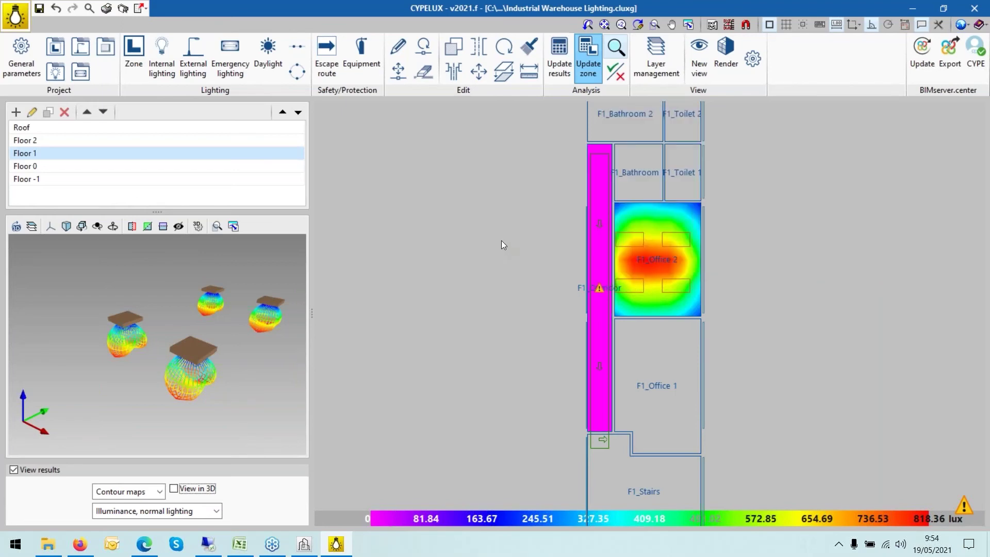
pyautogui.scroll(1, 503, 245)
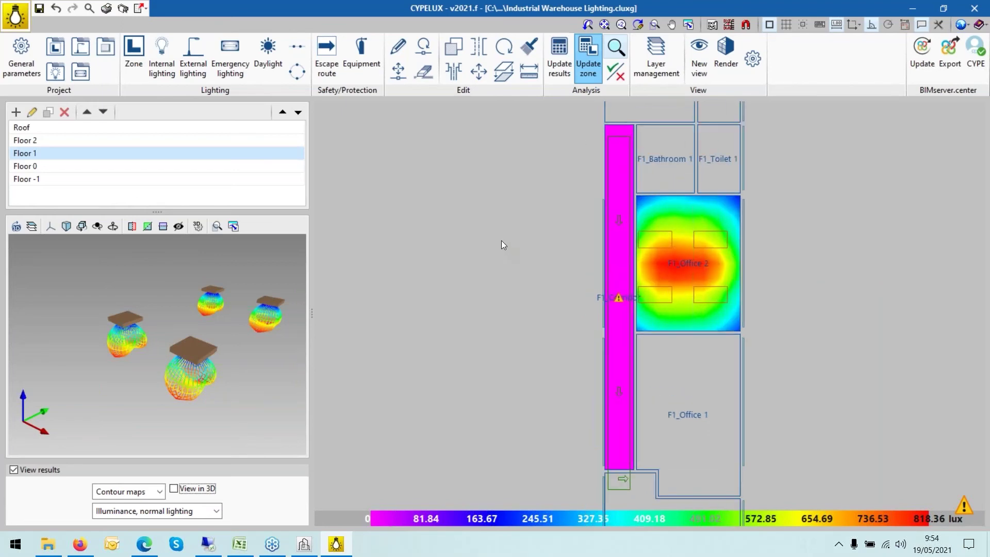
# Define a new emergency light from the predefined Normal 45 Lumens model, mounted at a height of 2.70 m
pyautogui.click(236, 64)
pyautogui.click(530, 243)
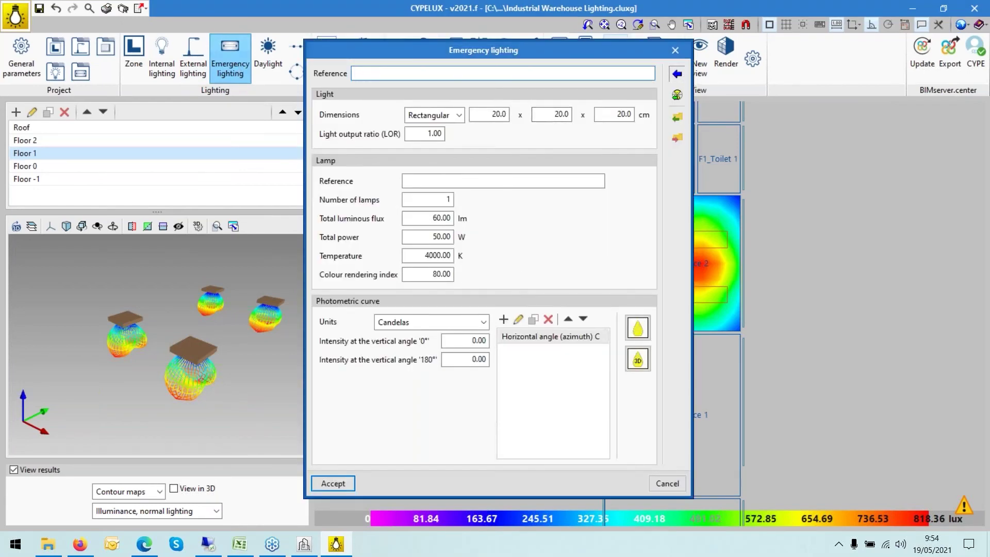
pyautogui.click(677, 74)
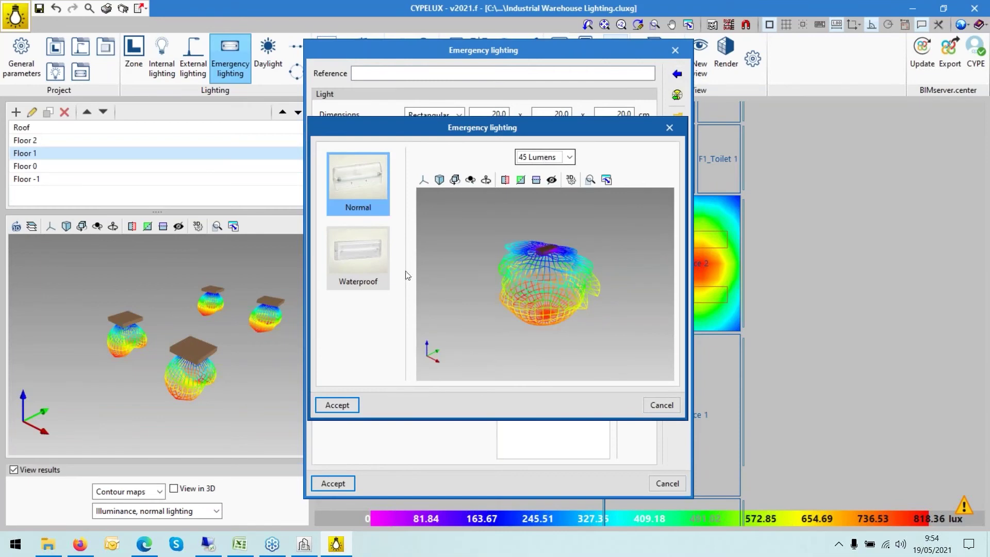
pyautogui.moveTo(574, 132); pyautogui.dragTo(756, 143)
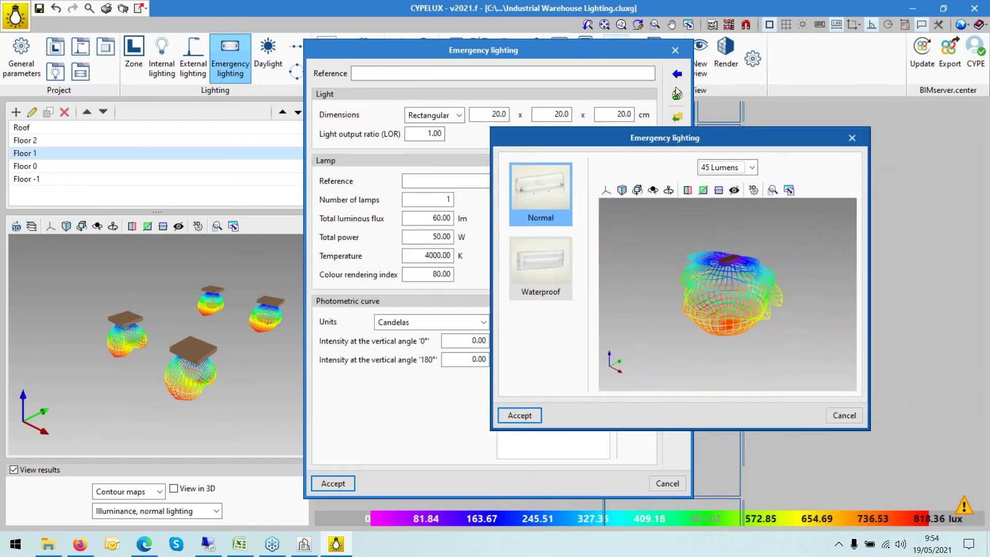
pyautogui.click(522, 417)
pyautogui.click(332, 482)
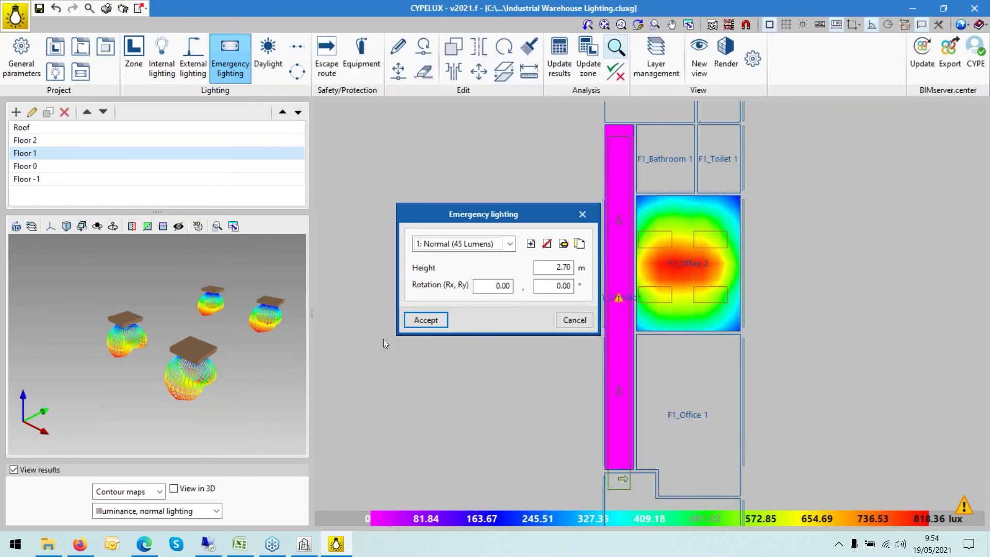
pyautogui.click(416, 321)
# Place one emergency light near the upper end of the F1_Corridor escape route and a second 2 m below it
pyautogui.scroll(2, 612, 144)
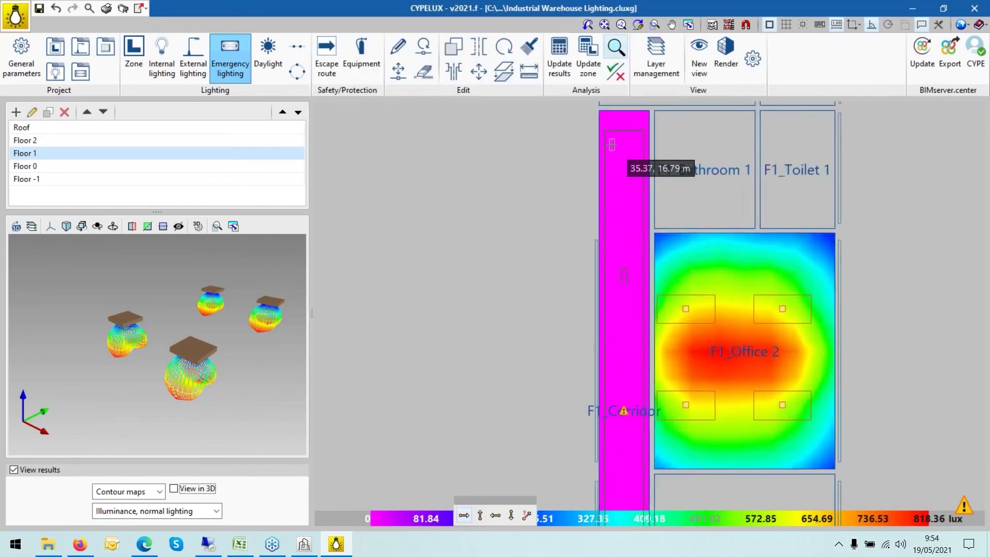
pyautogui.scroll(2, 611, 144)
pyautogui.click(639, 139)
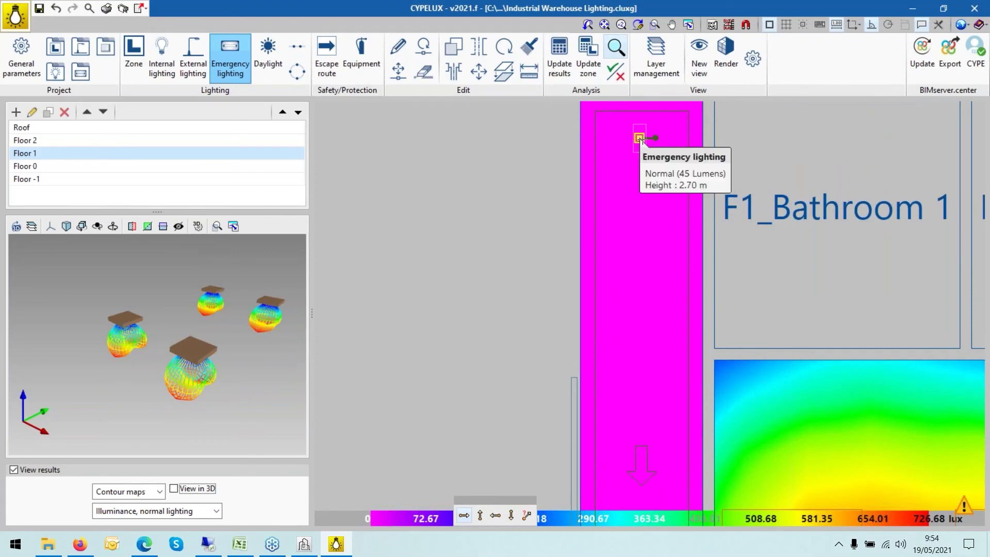
pyautogui.click(639, 254)
pyautogui.write('2')
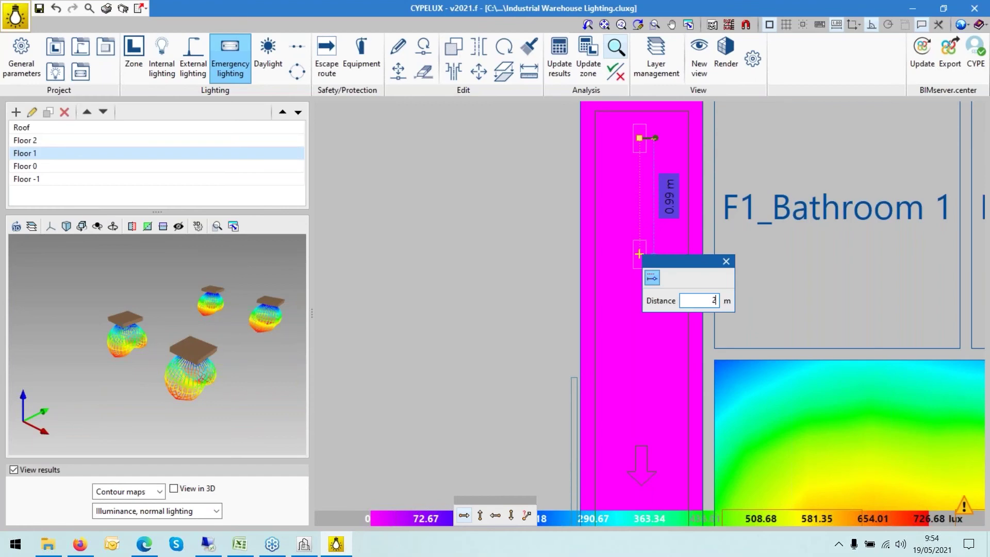
pyautogui.press('Return')
# Add the third and fourth emergency lights down F1_Corridor, each 2 m below the previous one
pyautogui.scroll(-2, 641, 309)
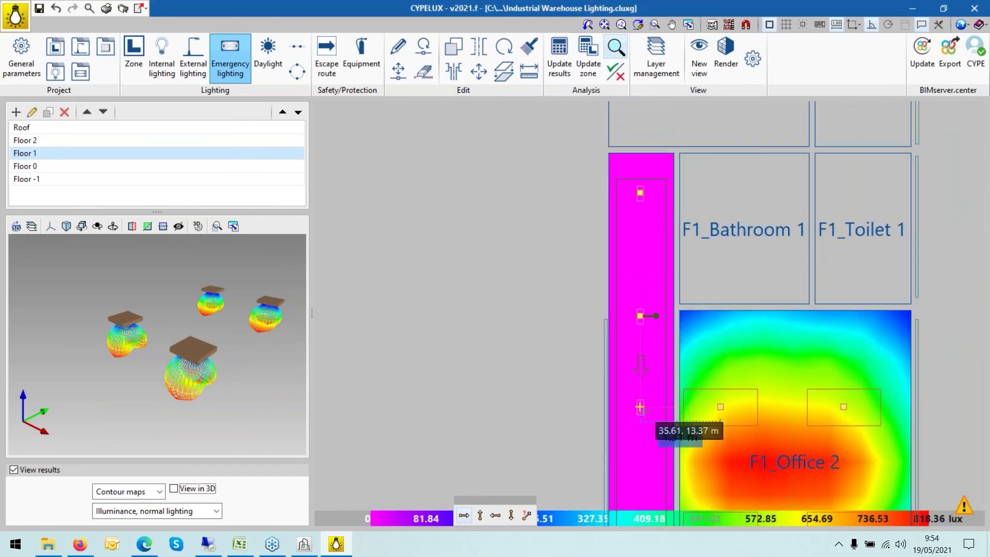
pyautogui.scroll(2, 640, 412)
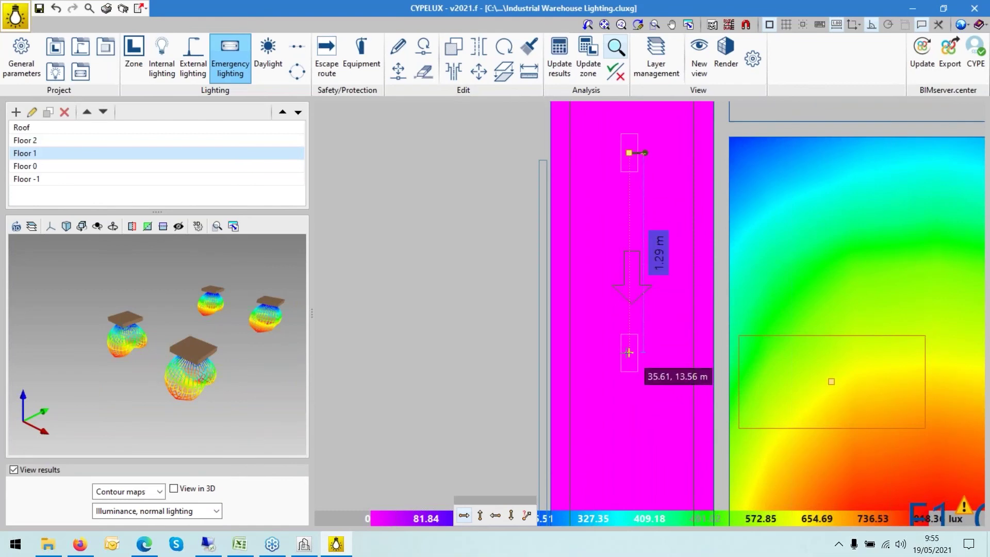
pyautogui.write('2')
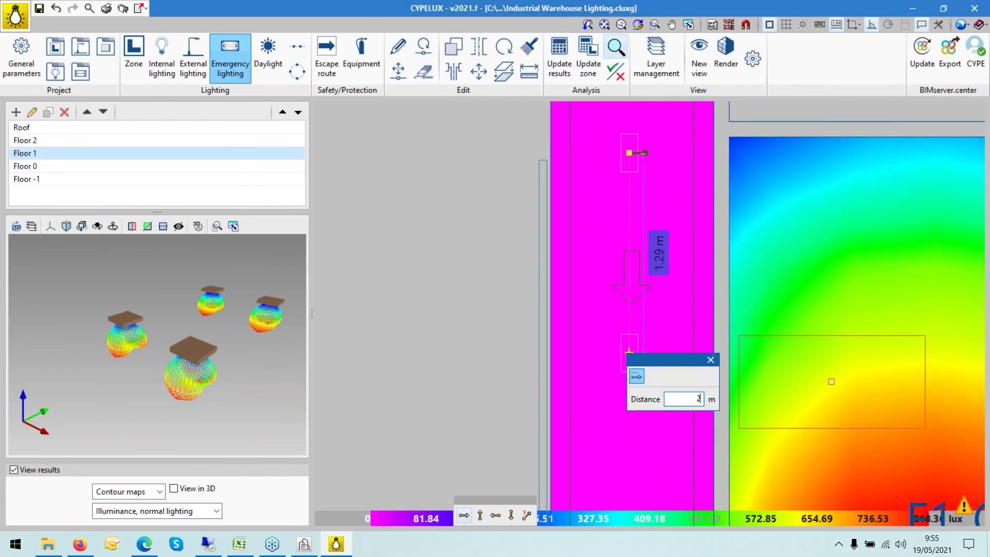
pyautogui.press('Return')
pyautogui.scroll(-3, 636, 289)
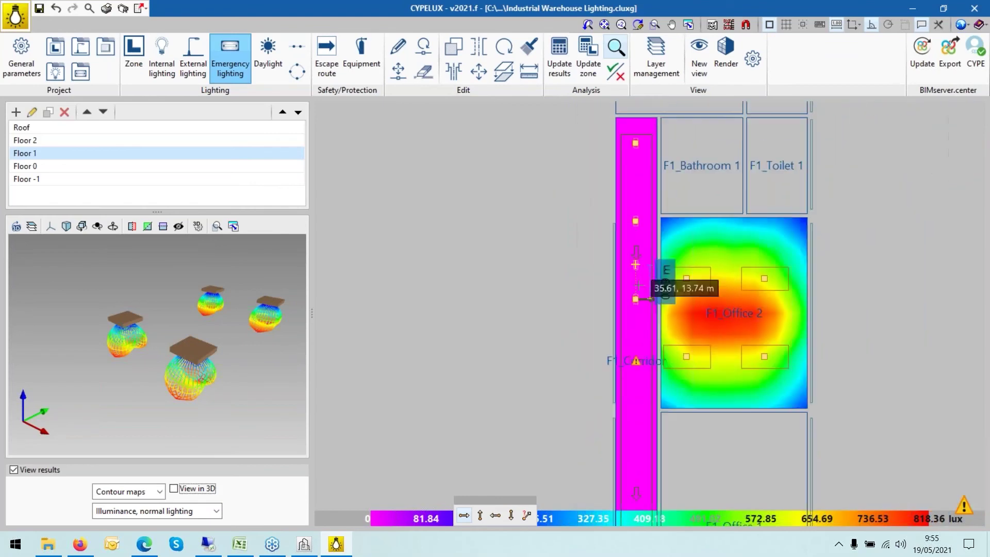
pyautogui.scroll(1, 635, 382)
pyautogui.press('Return')
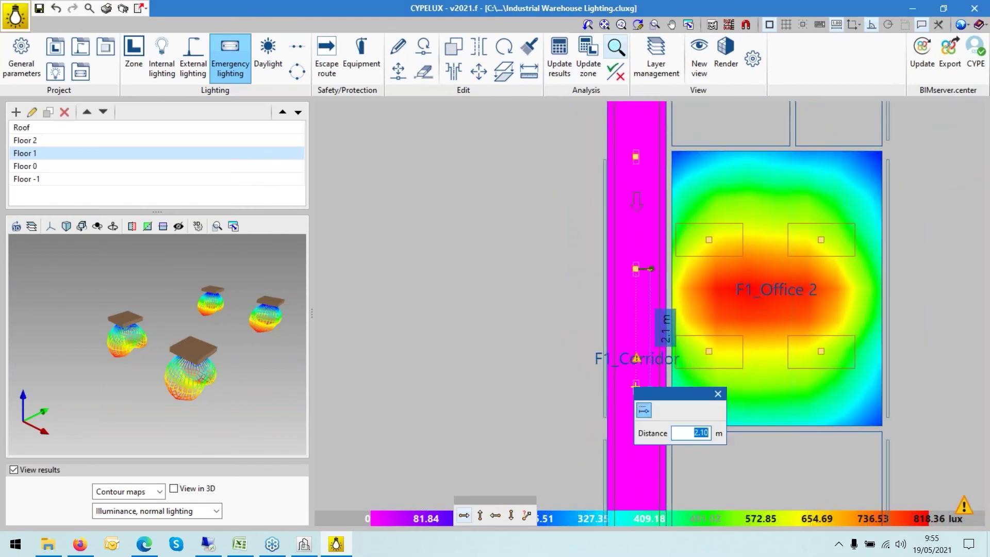
pyautogui.write('2')
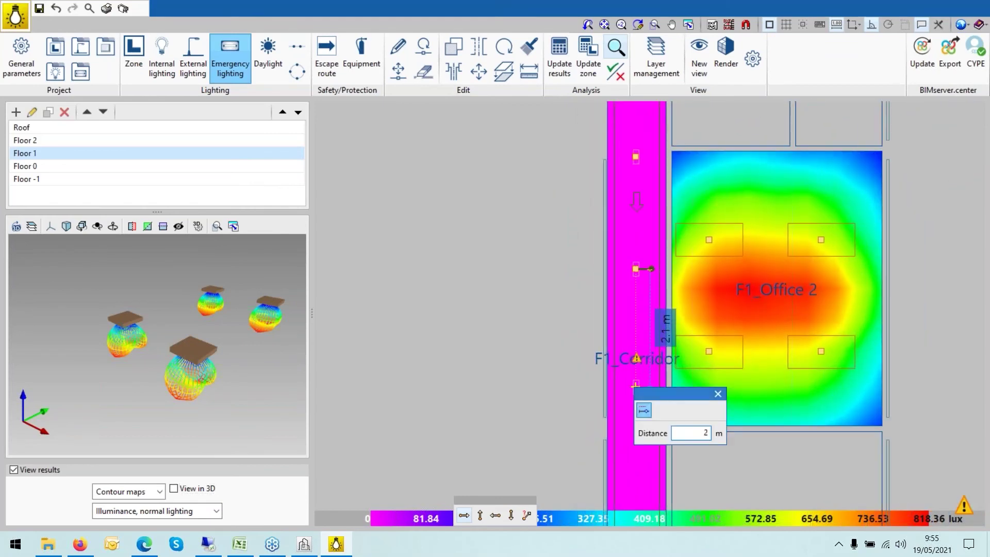
pyautogui.press('Return')
# Add the fifth and sixth emergency lights down the F1_Corridor escape route, each 2 m below the previous one
pyautogui.scroll(-2, 635, 381)
pyautogui.press('Return')
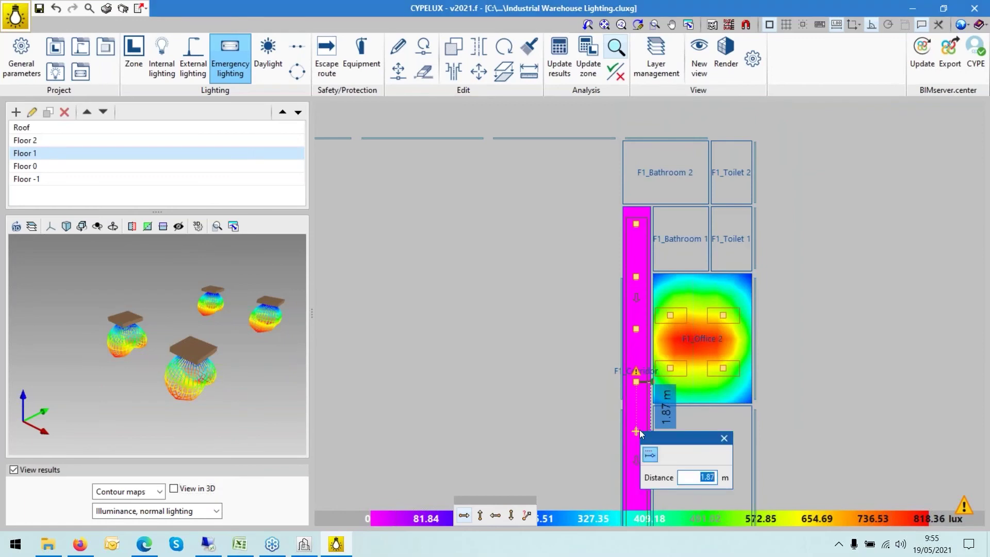
pyautogui.write('2')
pyautogui.press('Return')
pyautogui.scroll(-2, 639, 384)
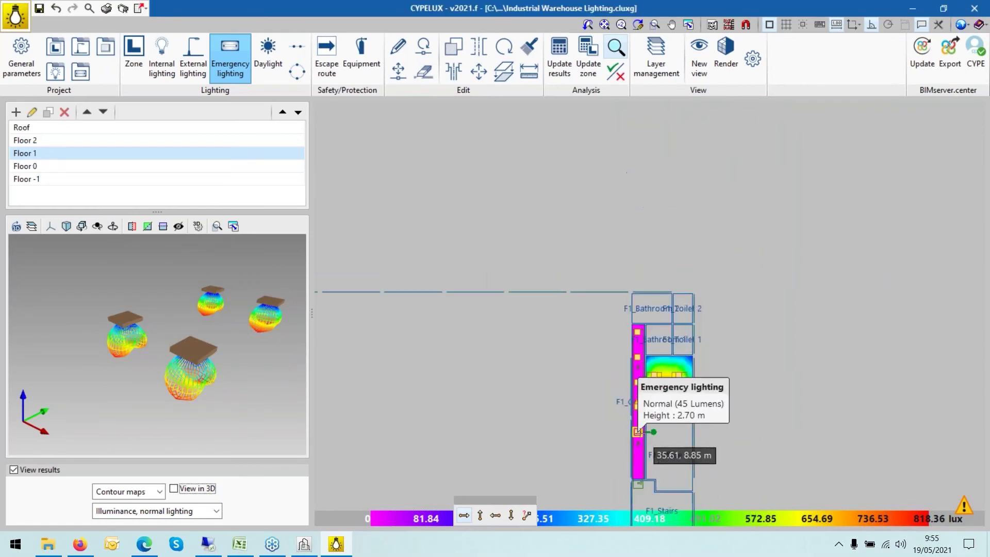
pyautogui.scroll(4, 642, 413)
pyautogui.moveTo(627, 478)
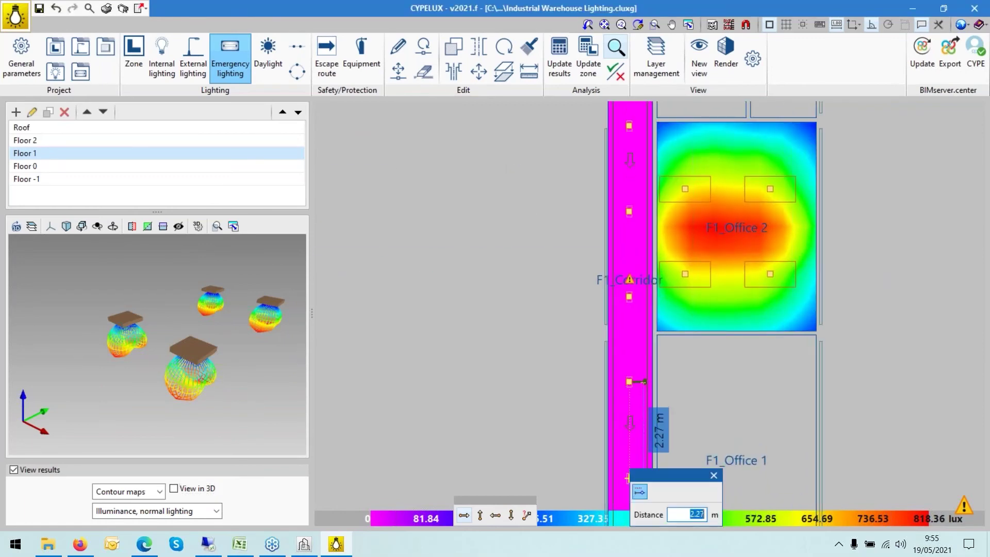
pyautogui.write('2')
pyautogui.press('Return')
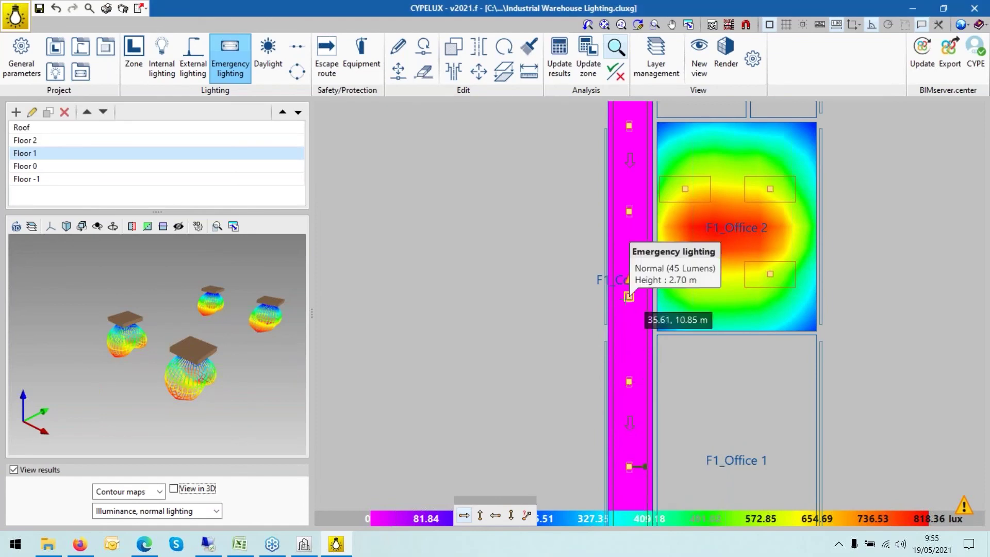
pyautogui.scroll(-2, 642, 281)
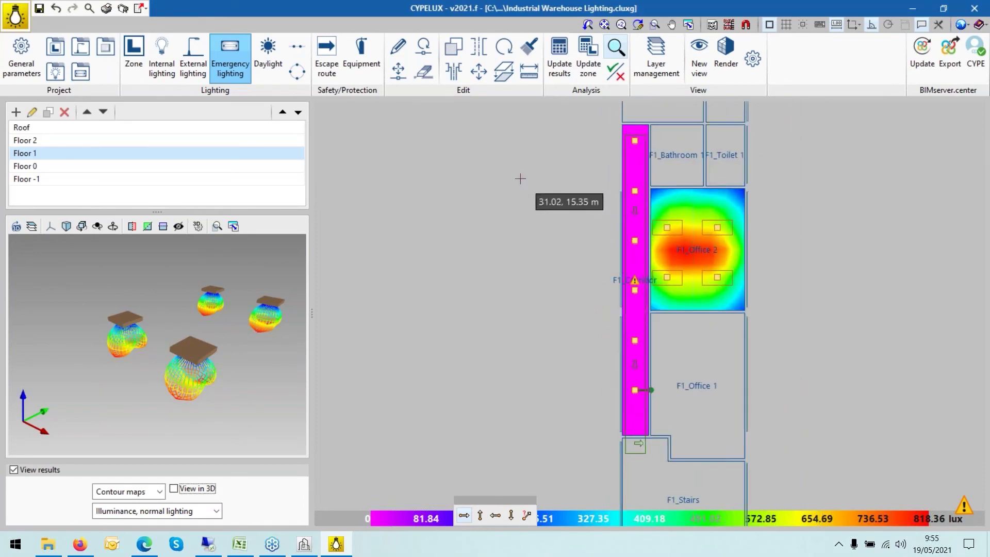
# Recalculate the F1_Corridor zone alone with the six emergency lights in place
pyautogui.click(588, 66)
pyautogui.click(634, 283)
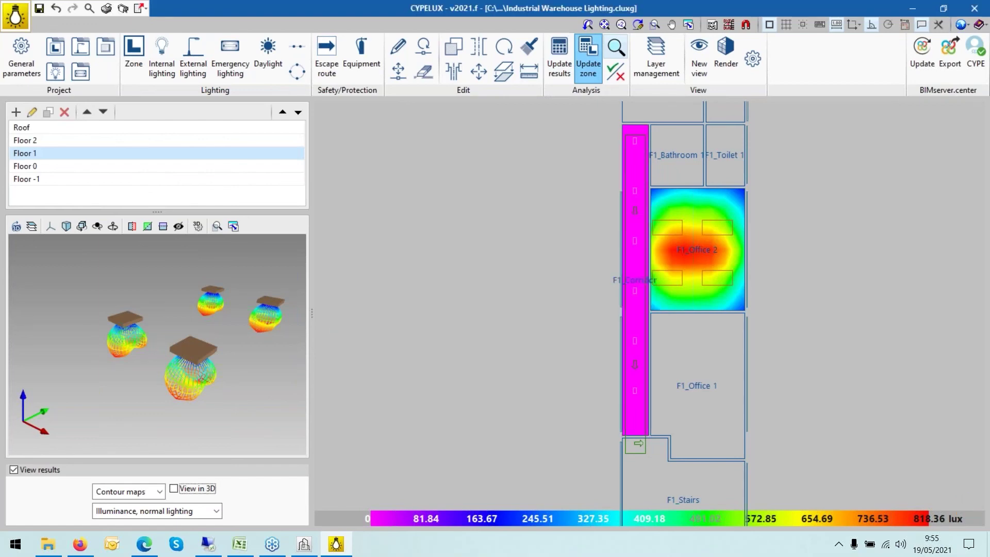
pyautogui.moveTo(637, 159)
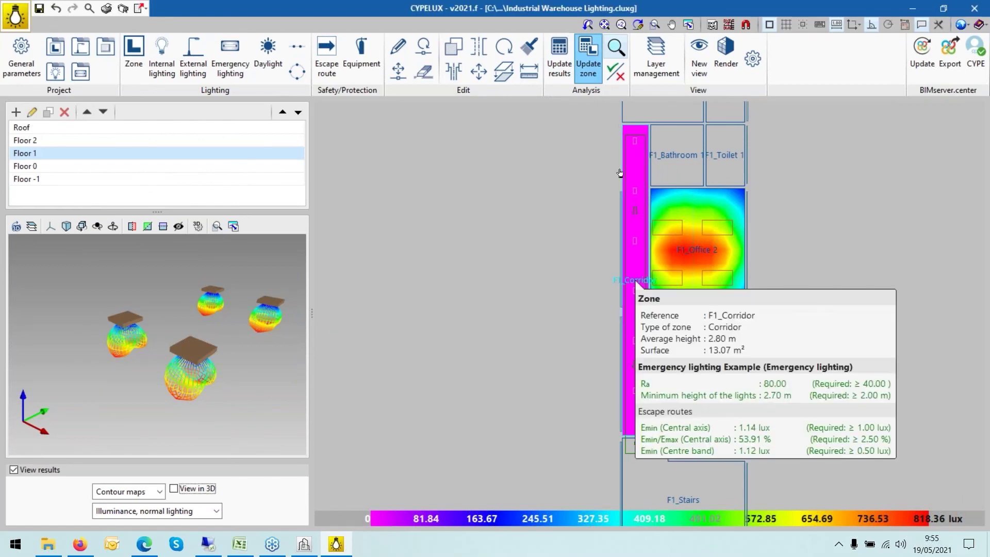
pyautogui.click(620, 173)
# Open the F1_Corridor check report, review its emergency lighting checks on page 2, and close it
pyautogui.click(615, 71)
pyautogui.click(630, 134)
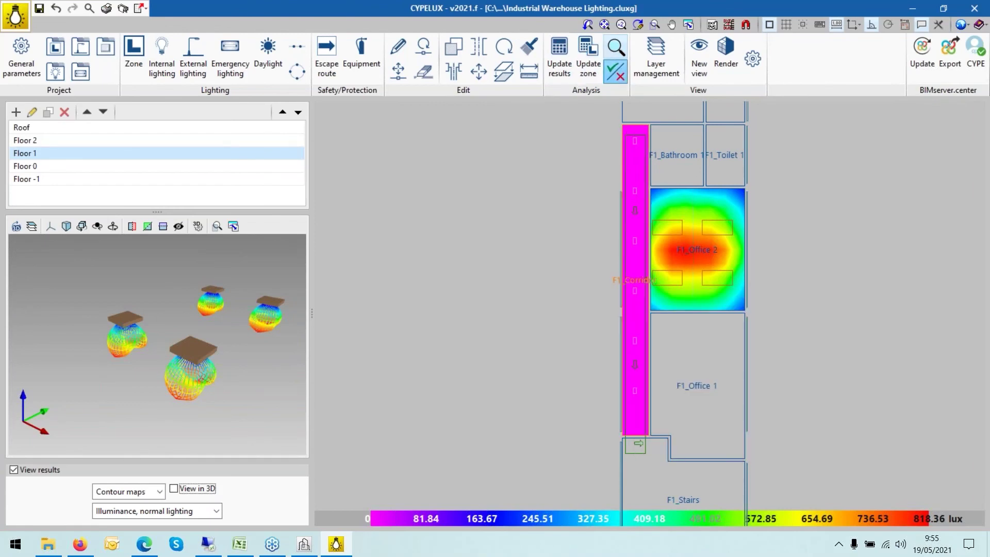
pyautogui.click(452, 32)
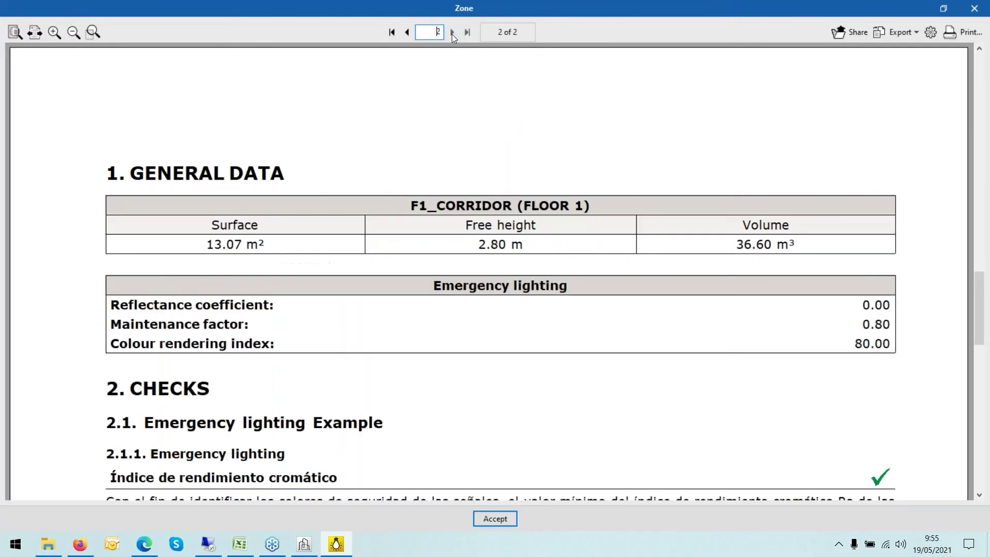
pyautogui.scroll(-5, 499, 230)
pyautogui.scroll(-5, 502, 247)
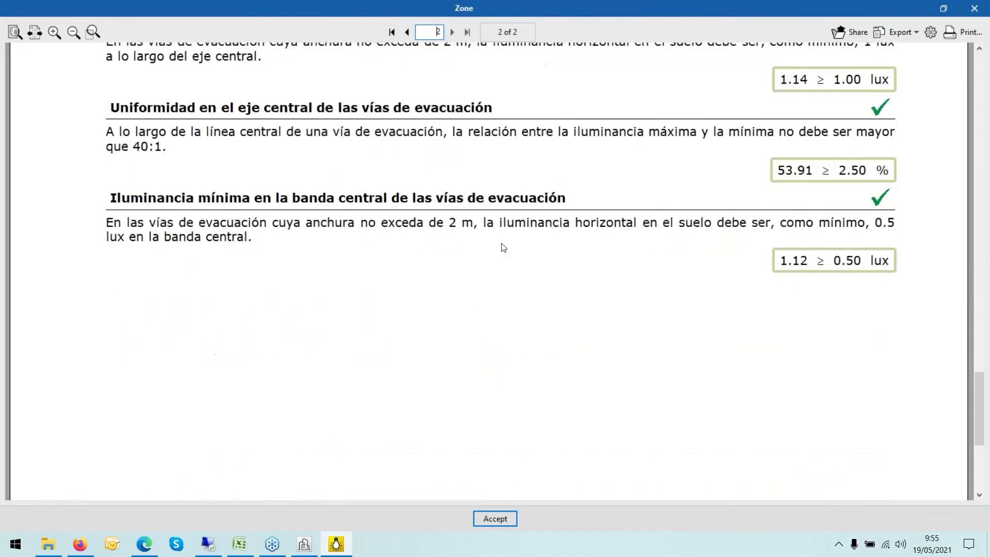
pyautogui.scroll(8, 501, 248)
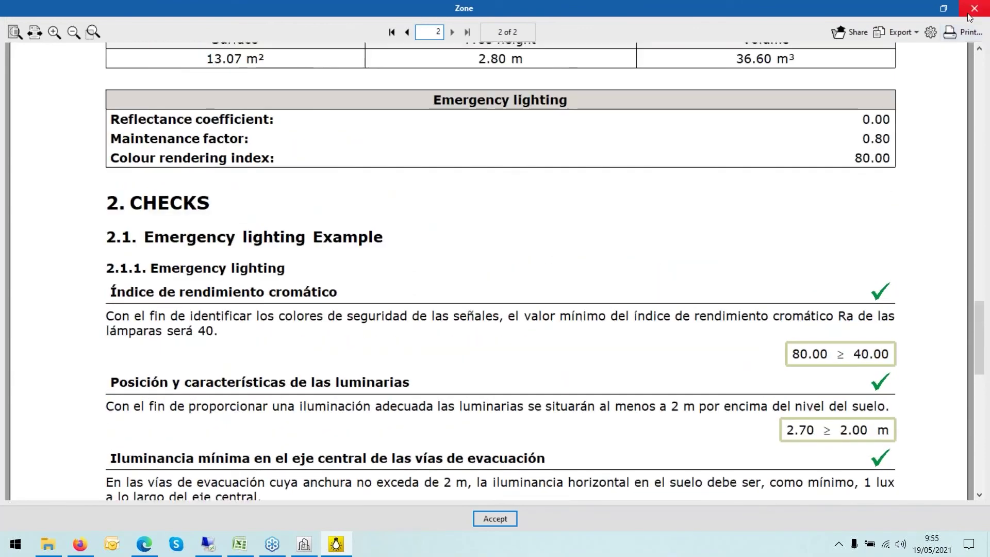
pyautogui.click(970, 12)
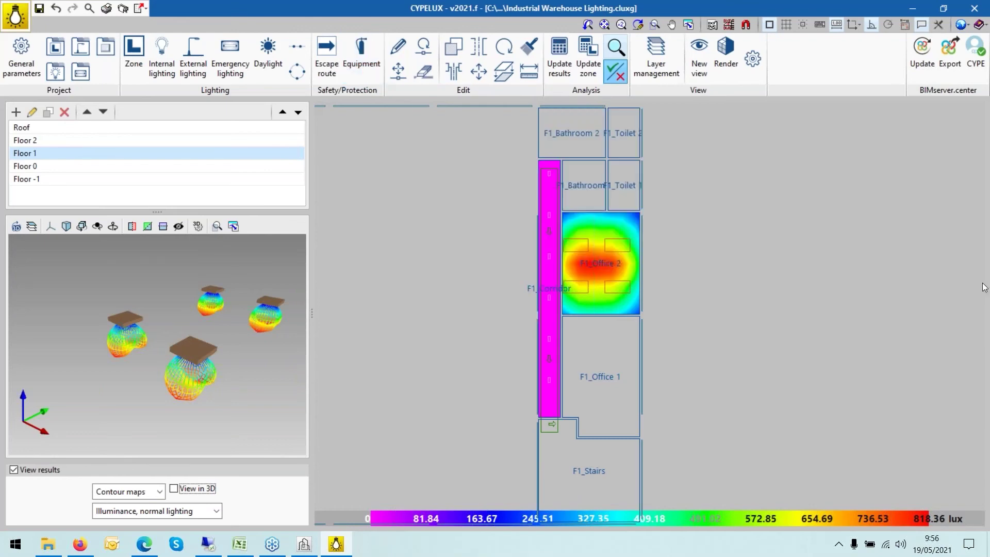
# Generate the Calculation annex report for the project without updating the results first
pyautogui.scroll(-1, 931, 271)
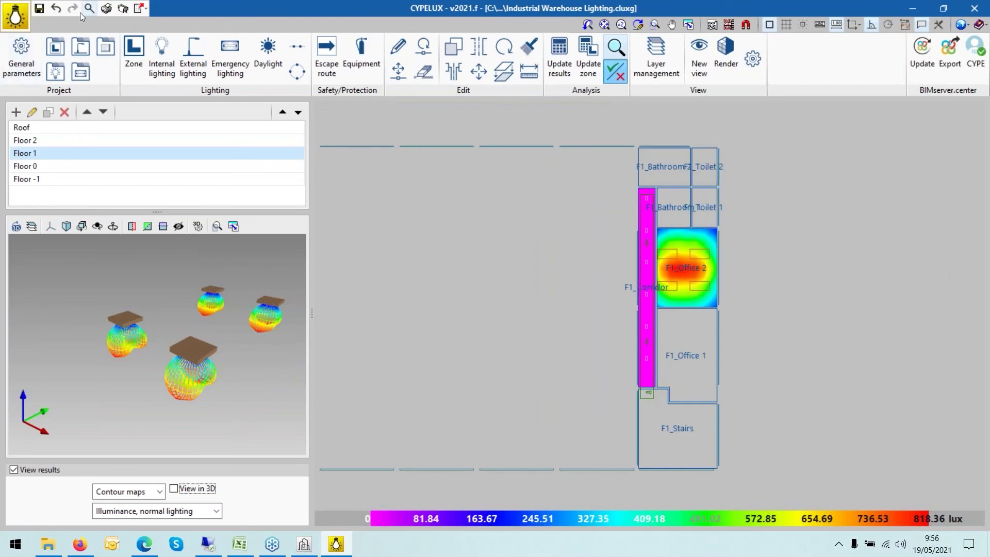
pyautogui.click(107, 9)
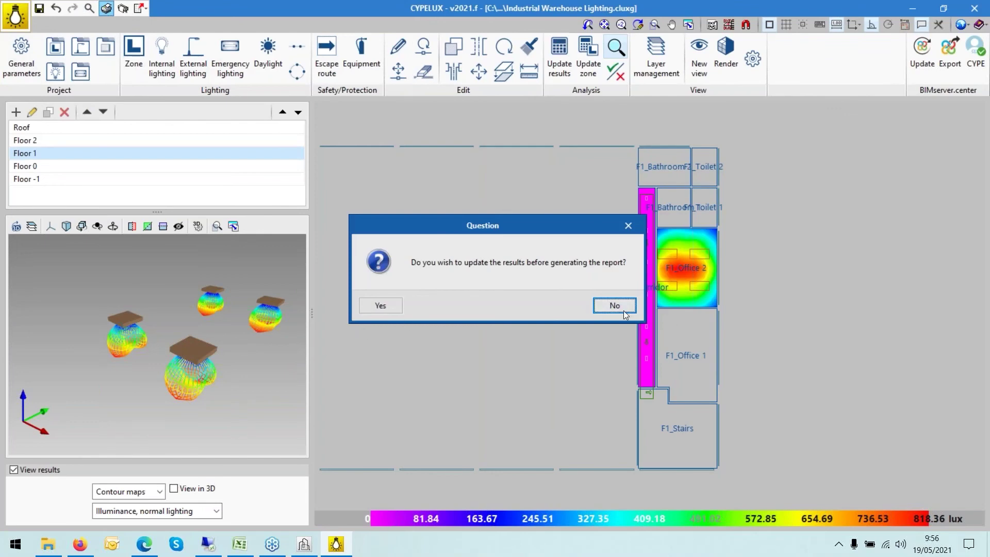
pyautogui.click(614, 305)
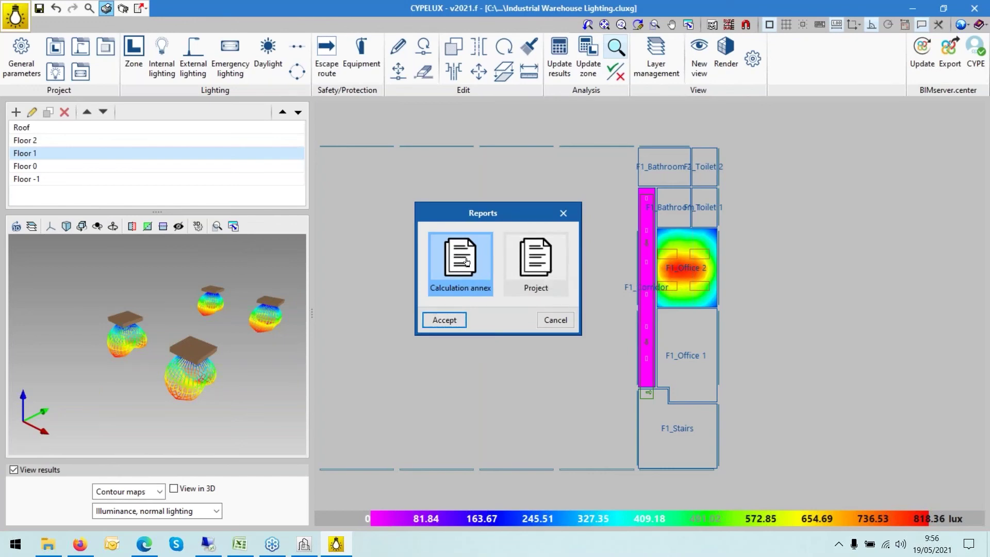
pyautogui.click(443, 320)
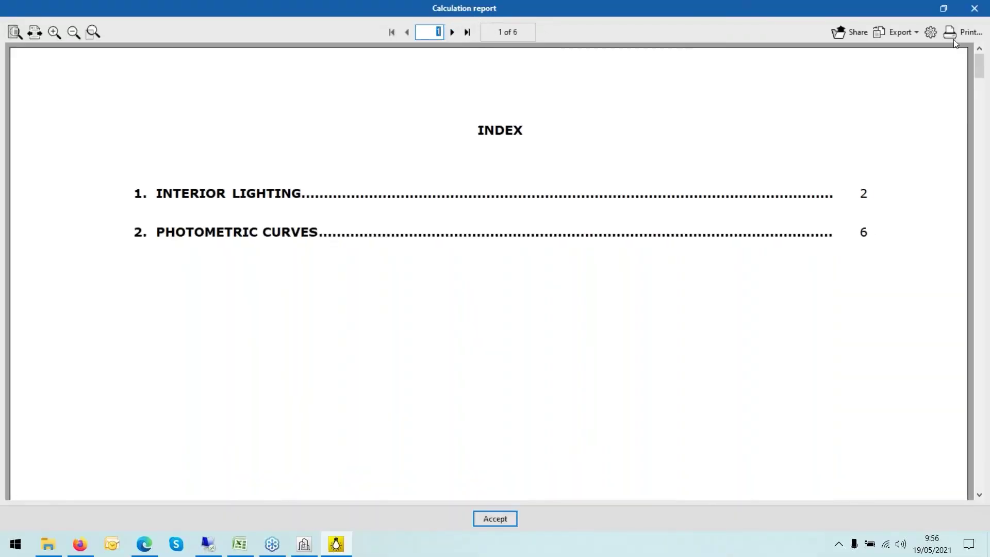
# Export the calculation report as a PDF named CalculationReport and open the exported file
pyautogui.click(896, 33)
pyautogui.click(834, 52)
pyautogui.click(656, 263)
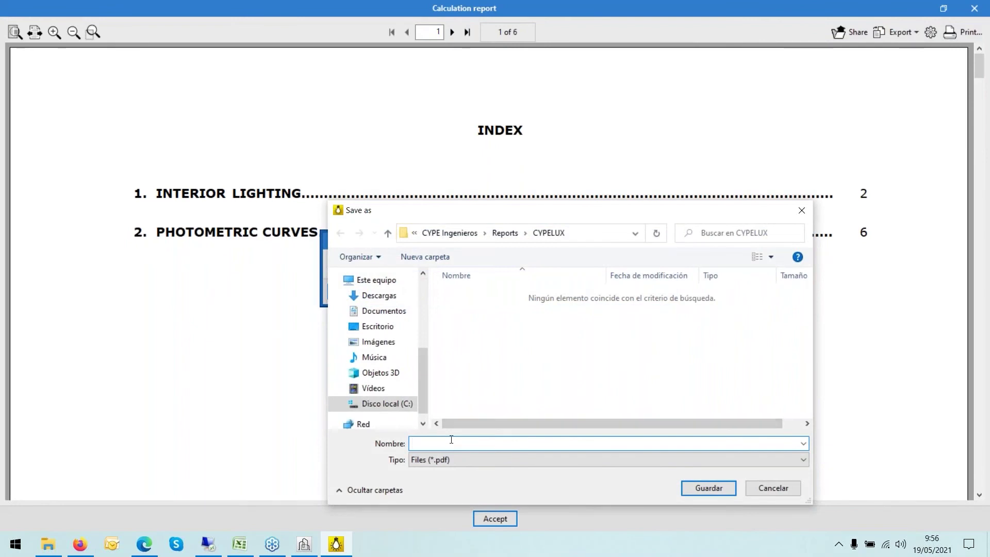
pyautogui.write('R')
pyautogui.press('BackSpace')
pyautogui.write('Calculation')
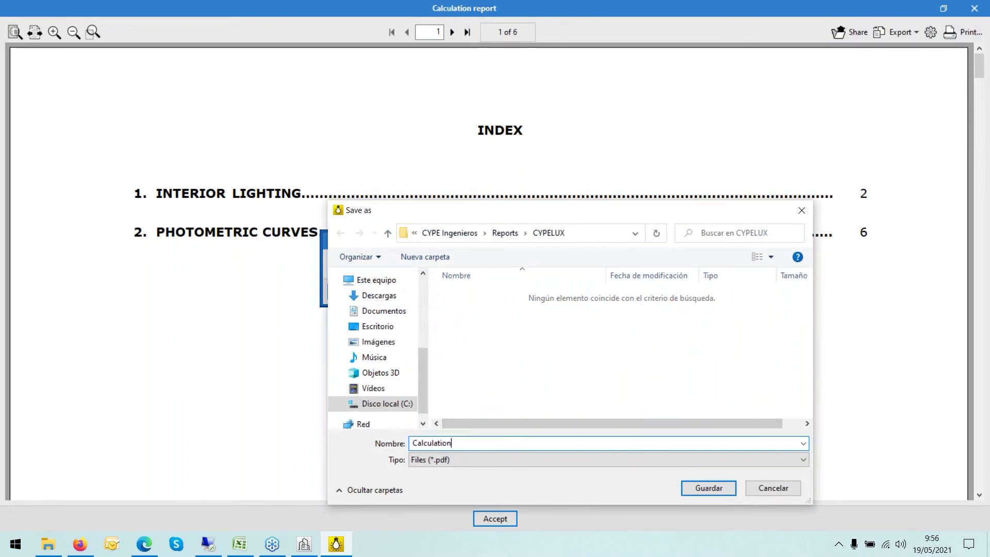
pyautogui.write('Report')
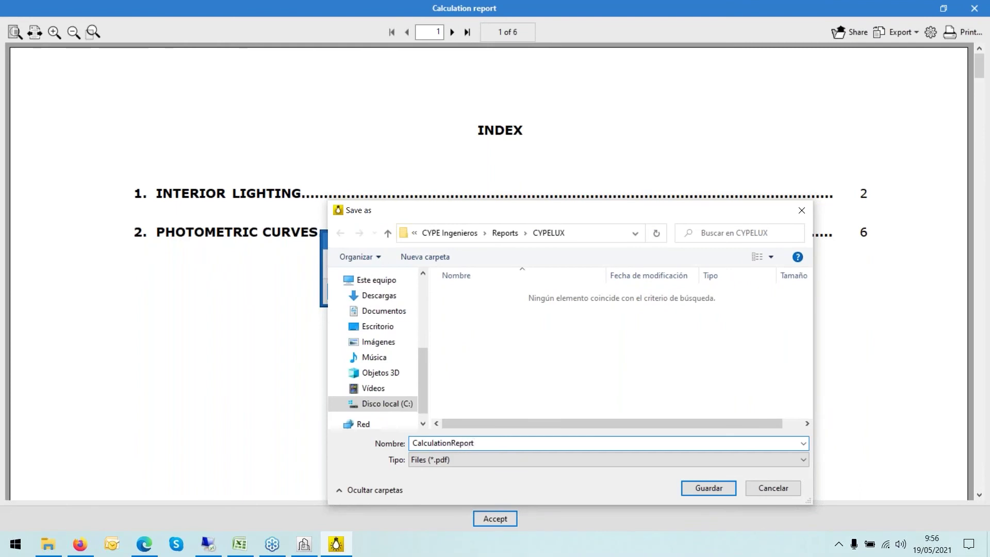
pyautogui.press('Return')
pyautogui.click(344, 290)
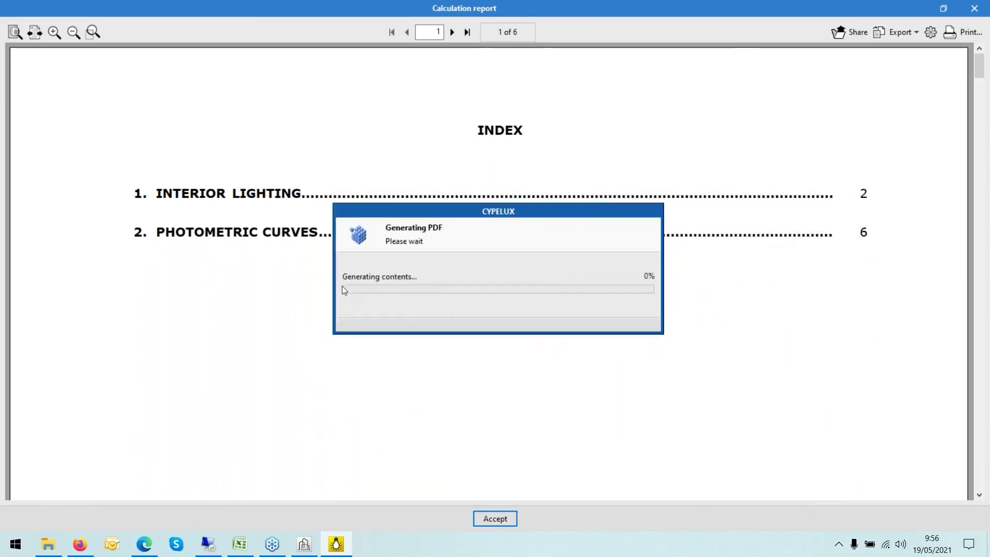
pyautogui.click(400, 309)
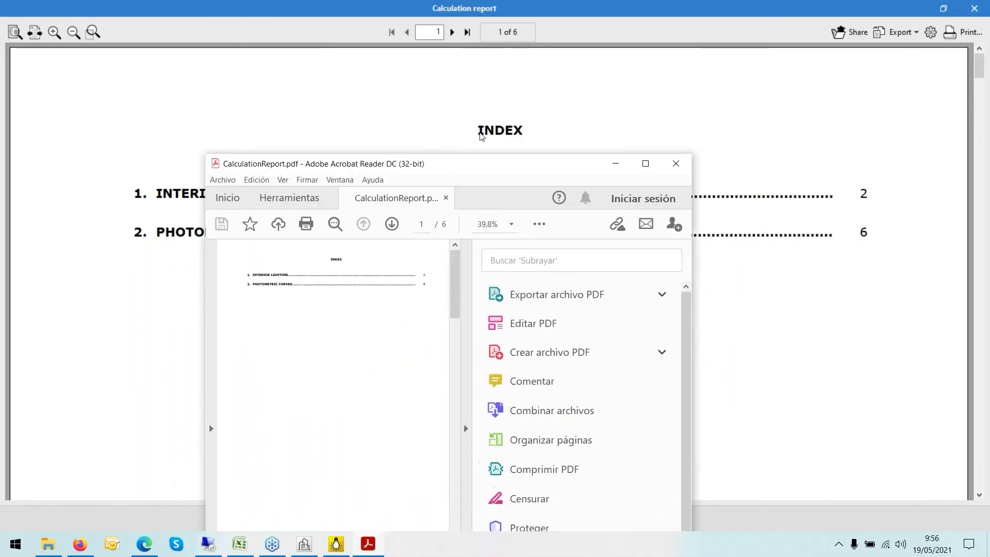
# Maximize the PDF in Adobe Acrobat Reader, hide the tools pane, and show the Interior Lighting section of page 2 at page width
pyautogui.click(691, 114)
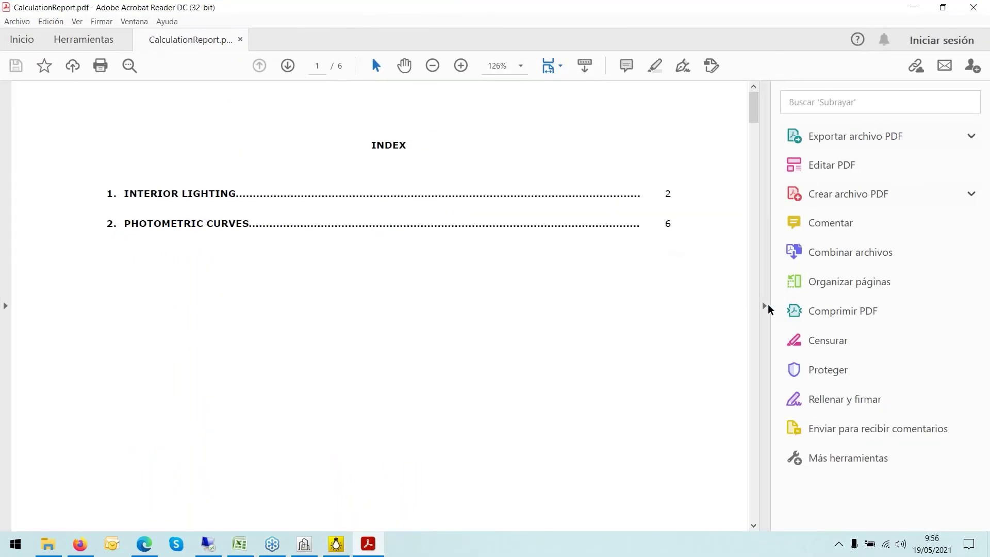
pyautogui.click(765, 308)
pyautogui.scroll(-5, 771, 336)
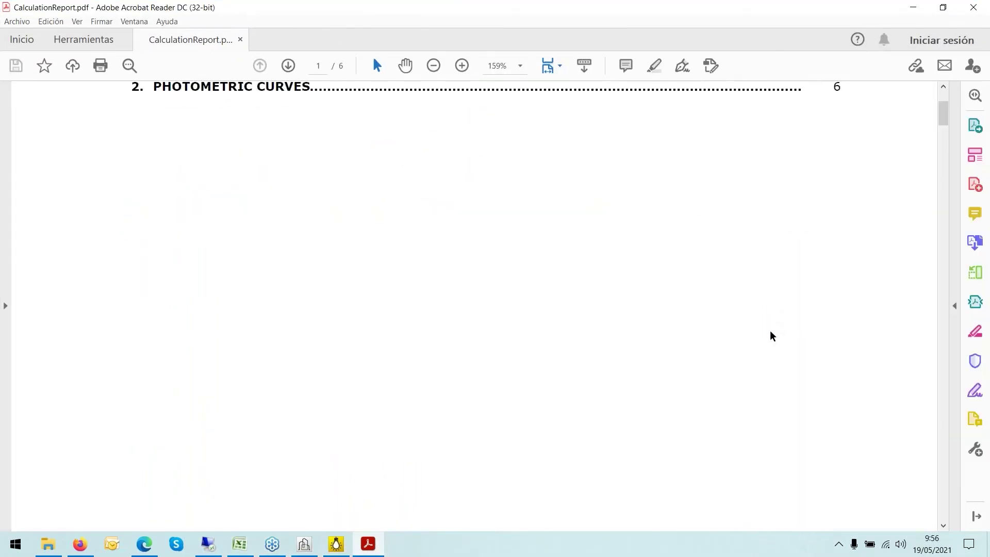
pyautogui.click(552, 66)
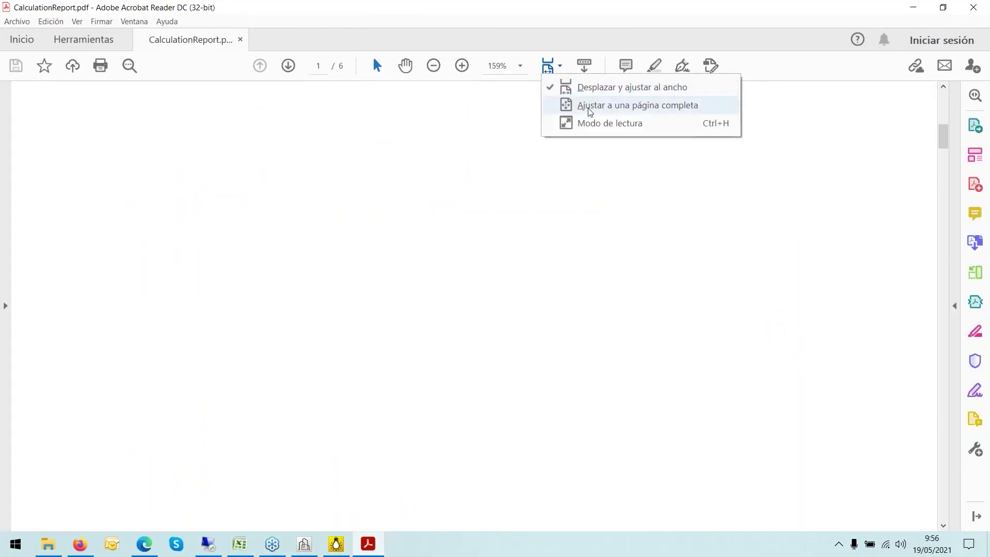
pyautogui.click(634, 105)
pyautogui.scroll(-3, 585, 165)
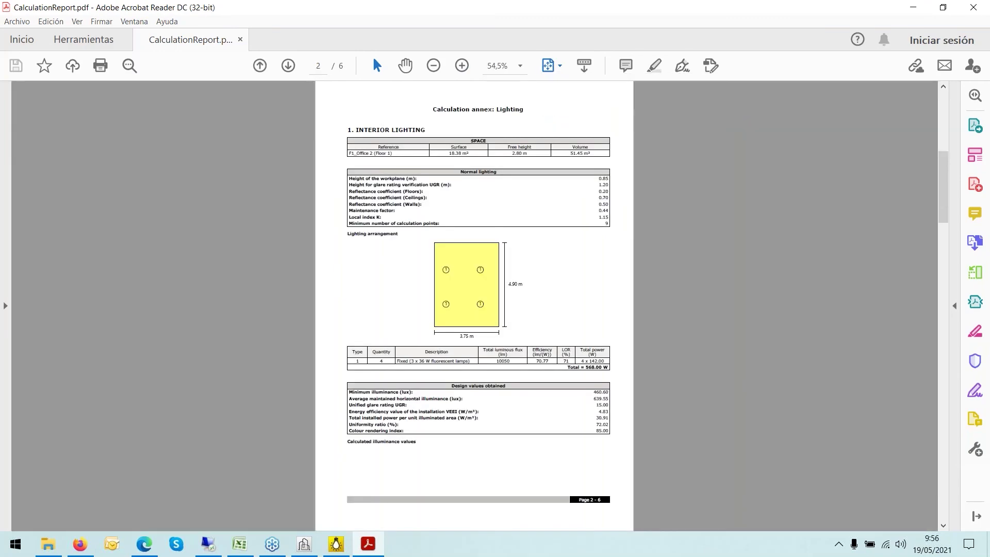
pyautogui.click(552, 66)
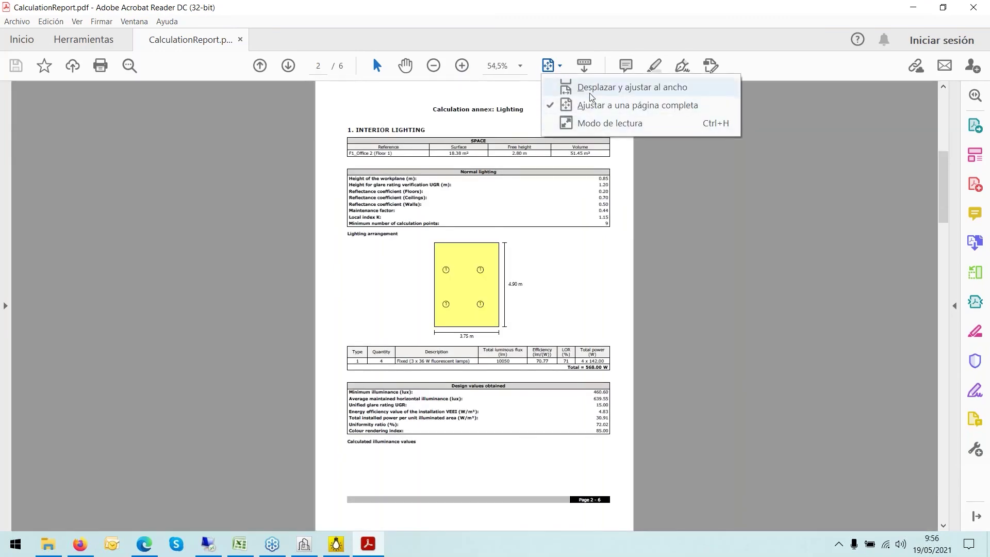
pyautogui.click(591, 97)
pyautogui.scroll(-2, 660, 227)
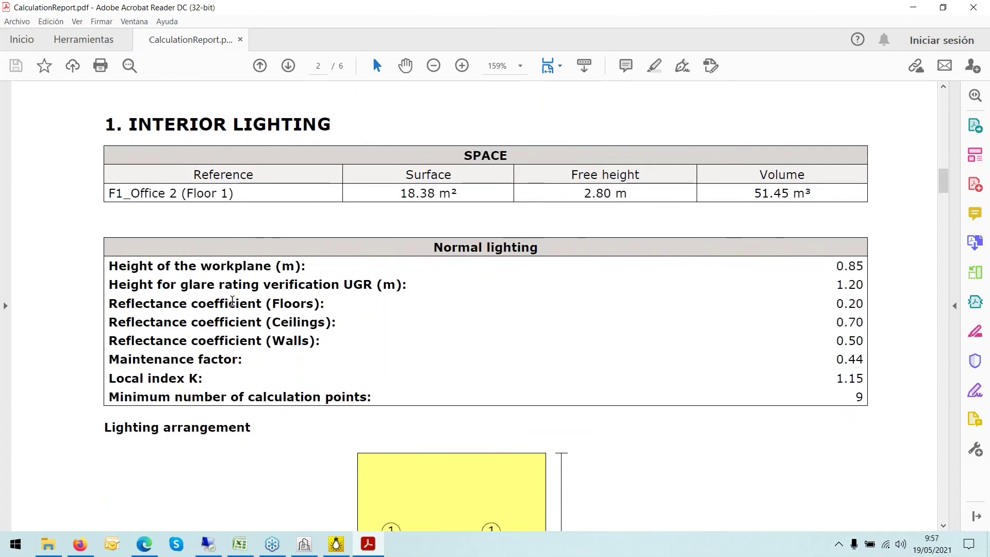
# Examine F1_Office 2's lighting arrangement, luminaire table, design values, illuminance curves and worst-case value positions in the report
pyautogui.scroll(-5, 226, 285)
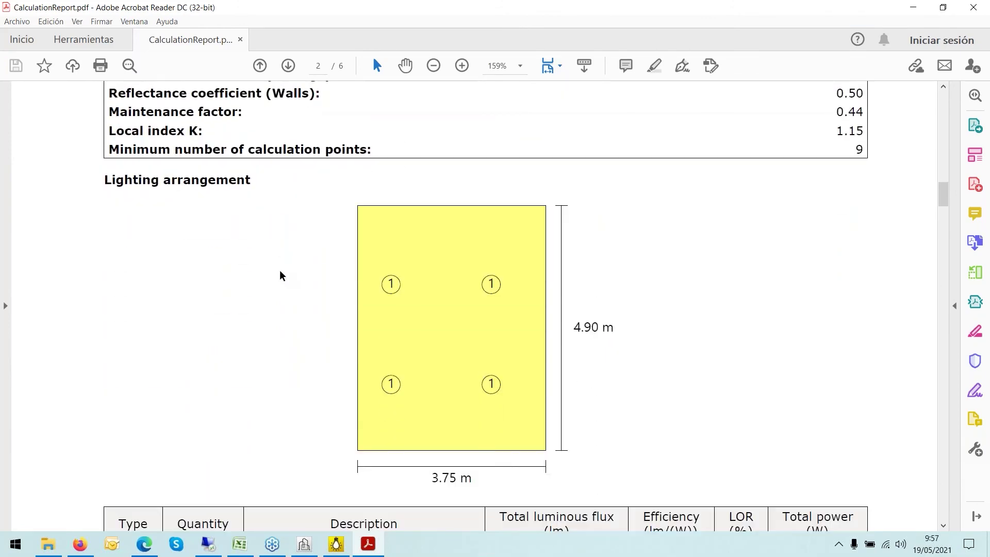
pyautogui.scroll(-3, 281, 275)
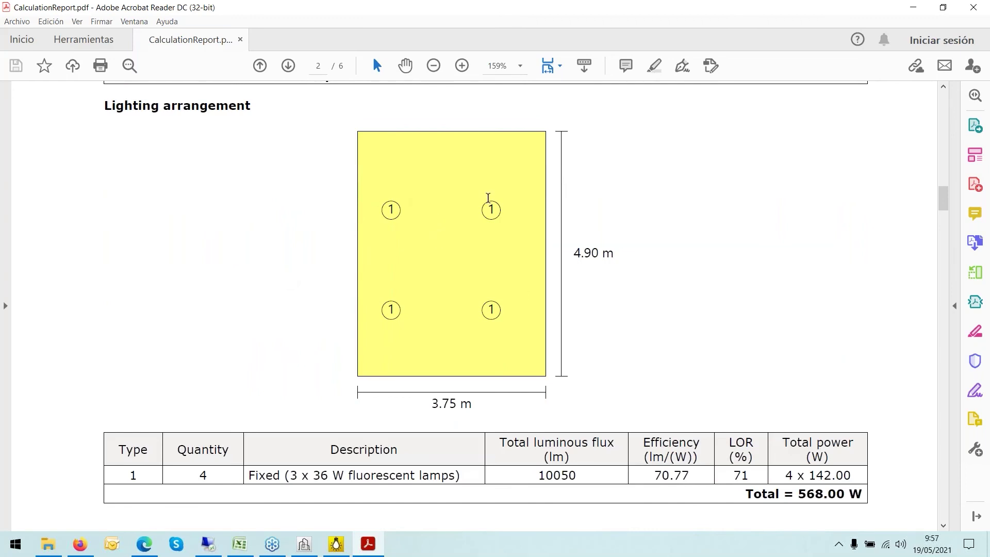
pyautogui.scroll(-3, 288, 381)
pyautogui.moveTo(245, 395); pyautogui.dragTo(456, 401)
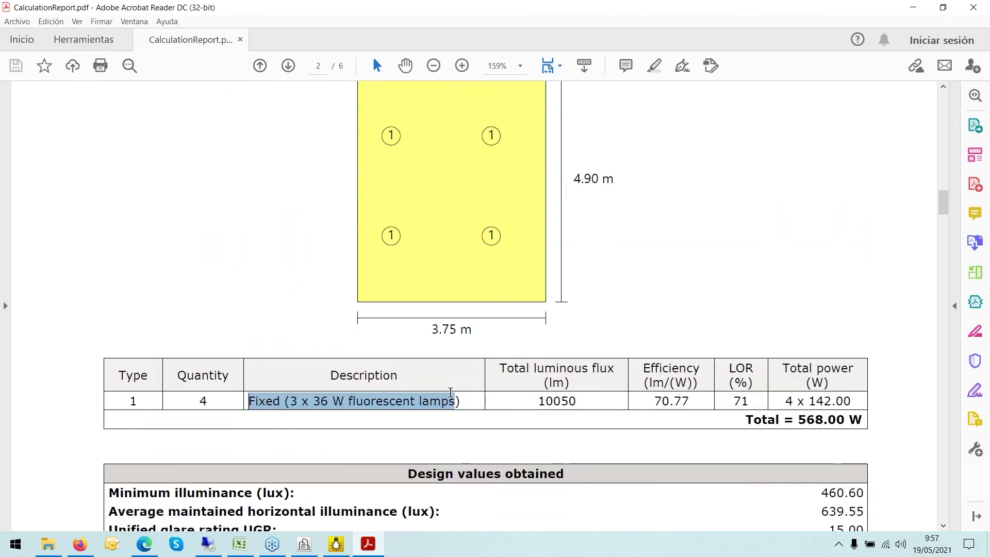
pyautogui.click(593, 421)
pyautogui.moveTo(534, 401); pyautogui.dragTo(584, 401)
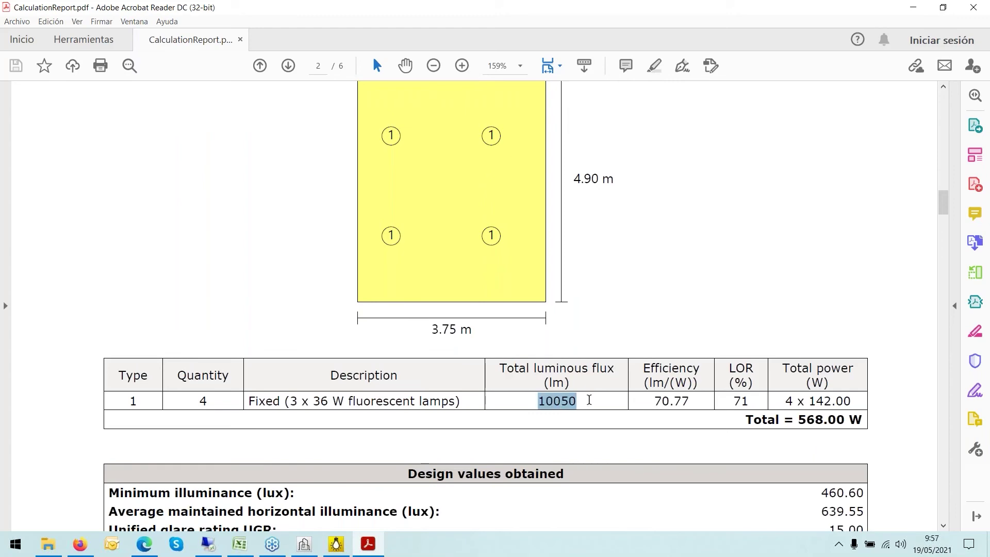
pyautogui.scroll(-2, 717, 402)
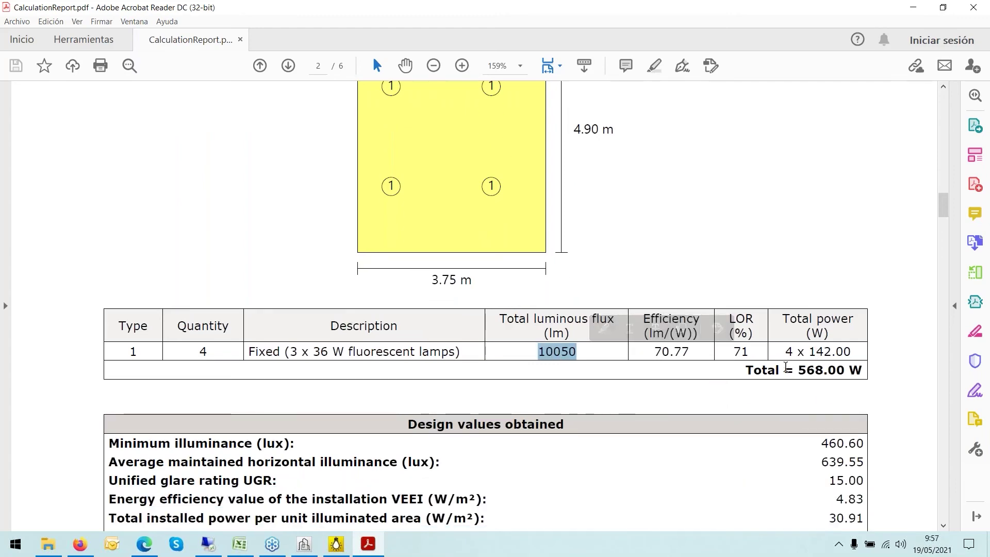
pyautogui.scroll(-2, 716, 404)
pyautogui.scroll(-15, 530, 275)
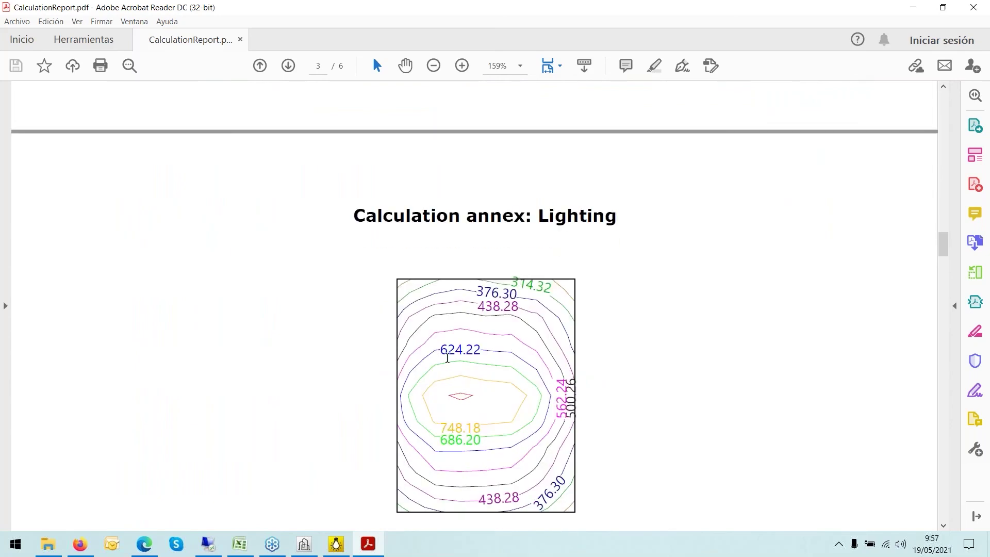
pyautogui.scroll(-9, 447, 357)
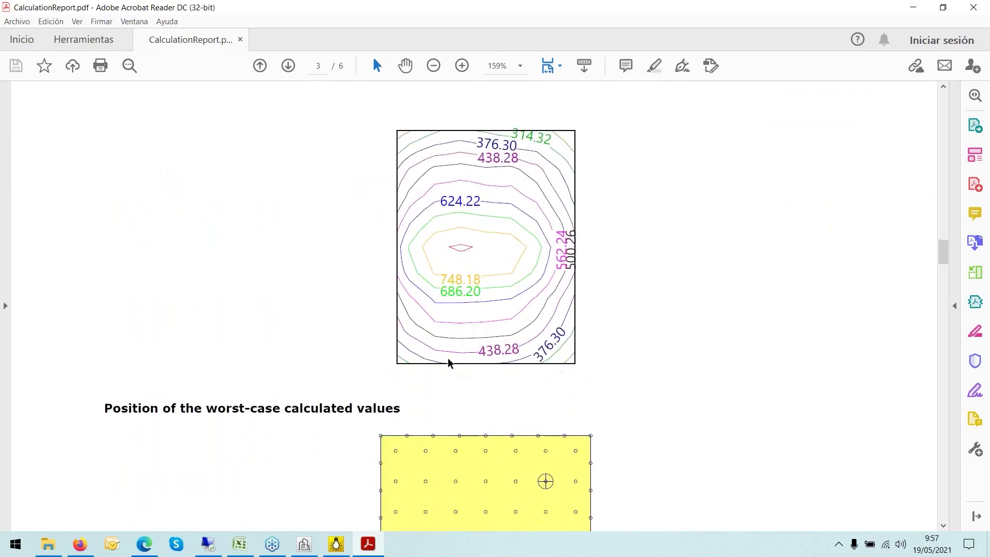
pyautogui.scroll(-8, 450, 361)
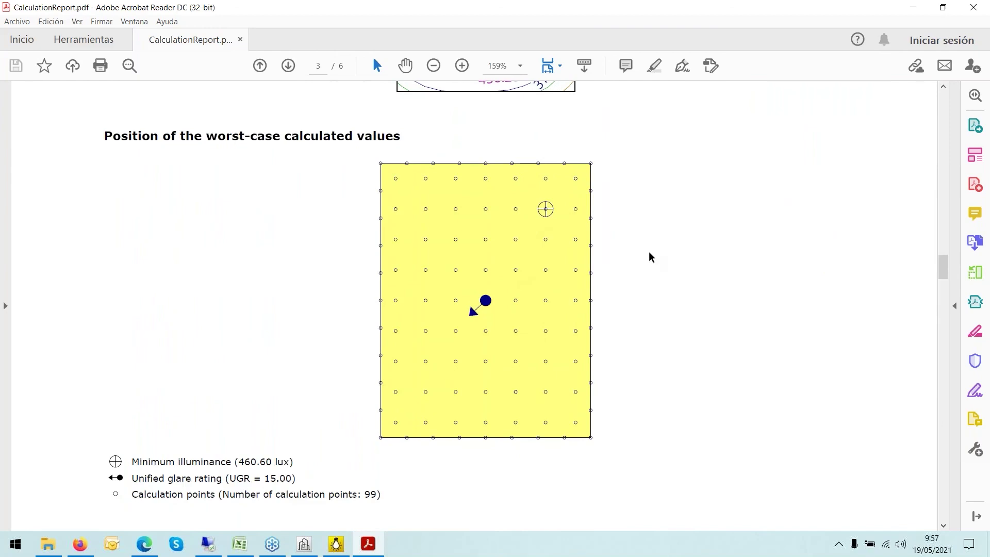
# Examine F1_Corridor's emergency lighting arrangement, luminaire table, design values, illuminance curves and worst-case value positions in the report
pyautogui.scroll(-2, 650, 256)
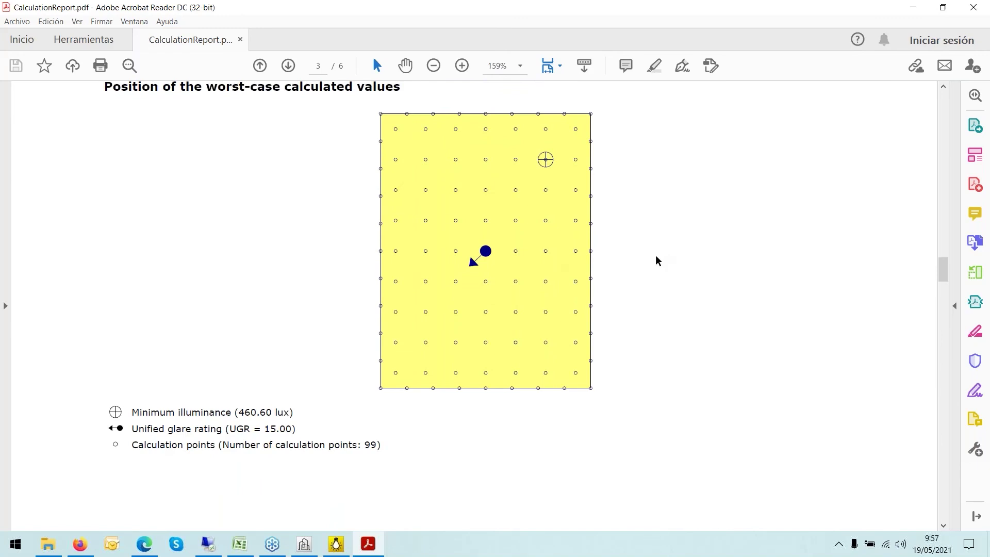
pyautogui.scroll(-20, 658, 261)
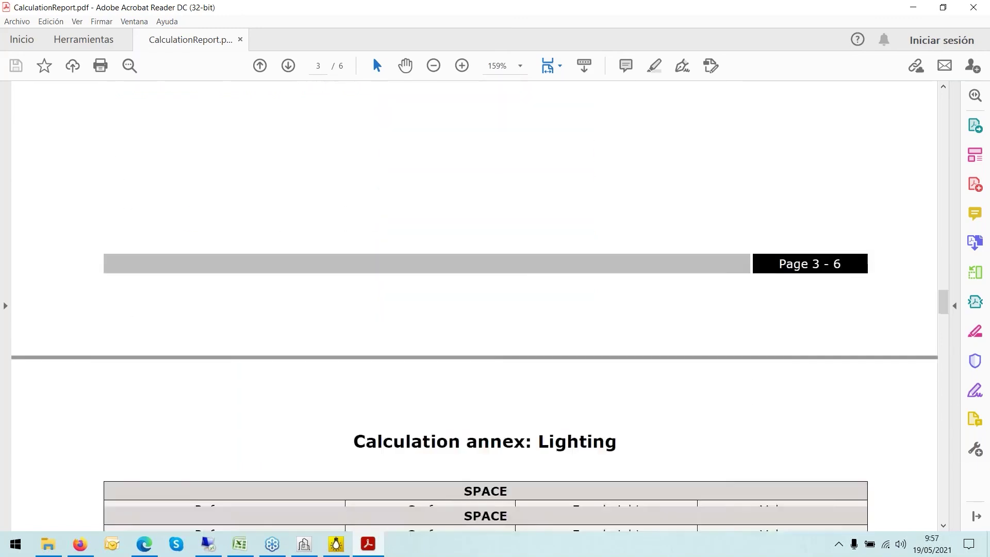
pyautogui.scroll(-11, 475, 304)
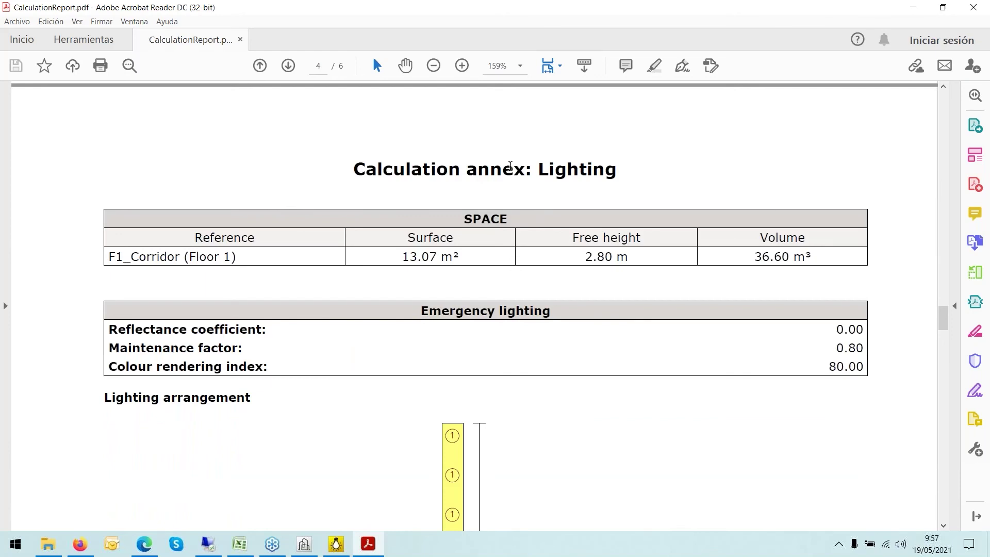
pyautogui.scroll(-3, 462, 215)
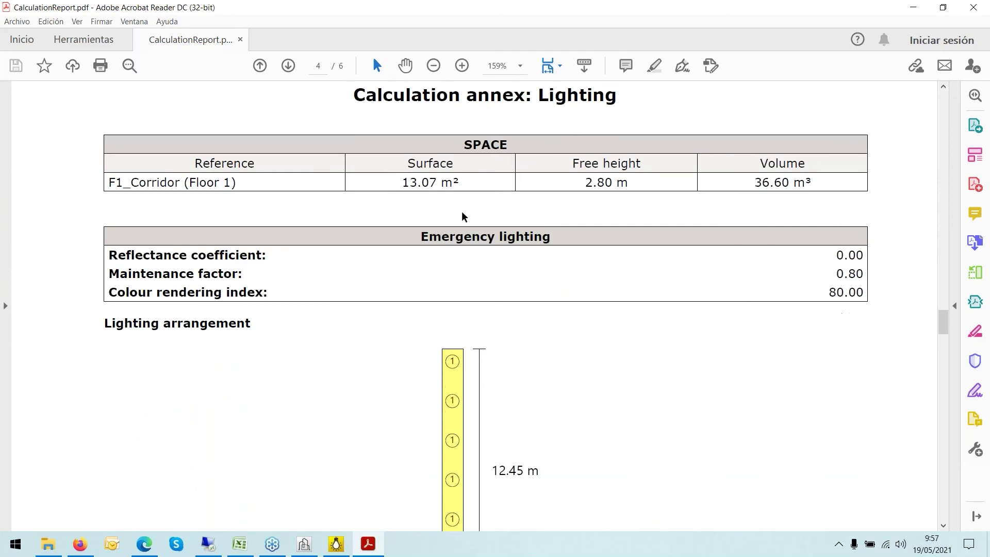
pyautogui.scroll(-4, 429, 236)
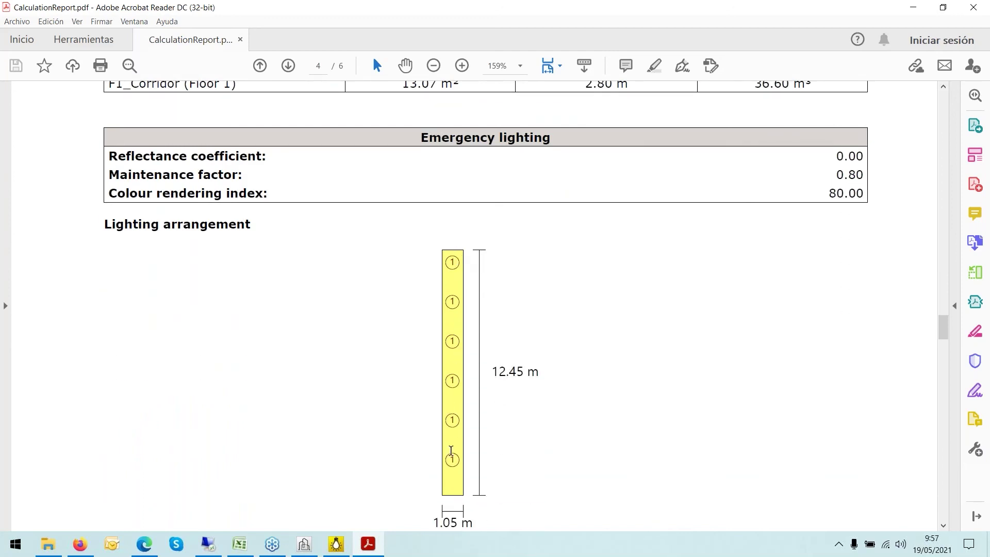
pyautogui.scroll(-3, 469, 369)
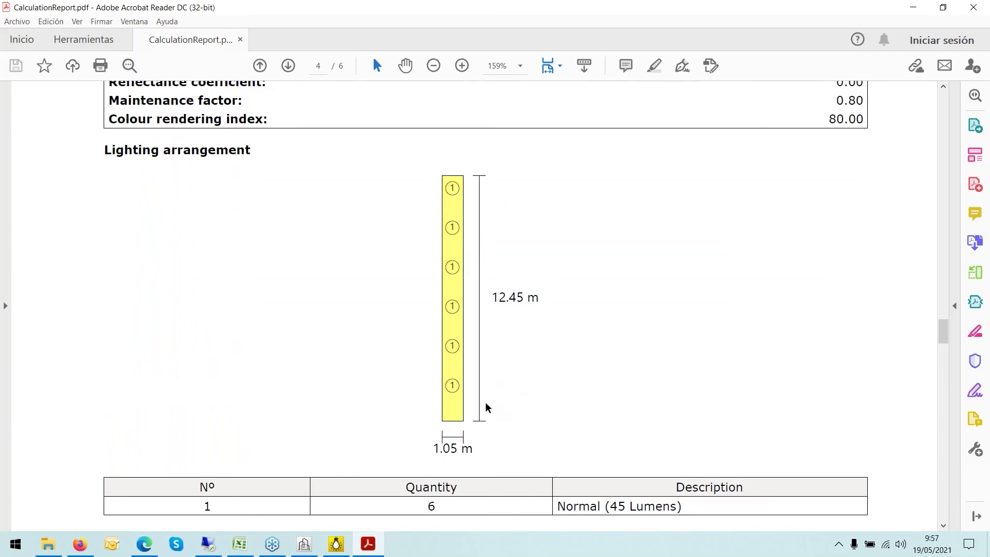
pyautogui.scroll(-2, 487, 408)
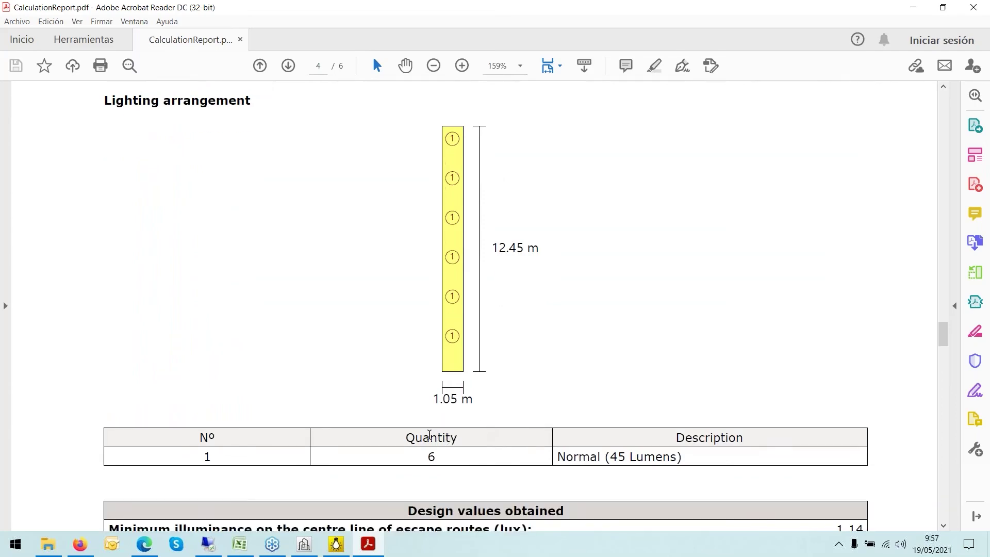
pyautogui.scroll(-3, 555, 442)
pyautogui.moveTo(557, 381); pyautogui.dragTo(681, 384)
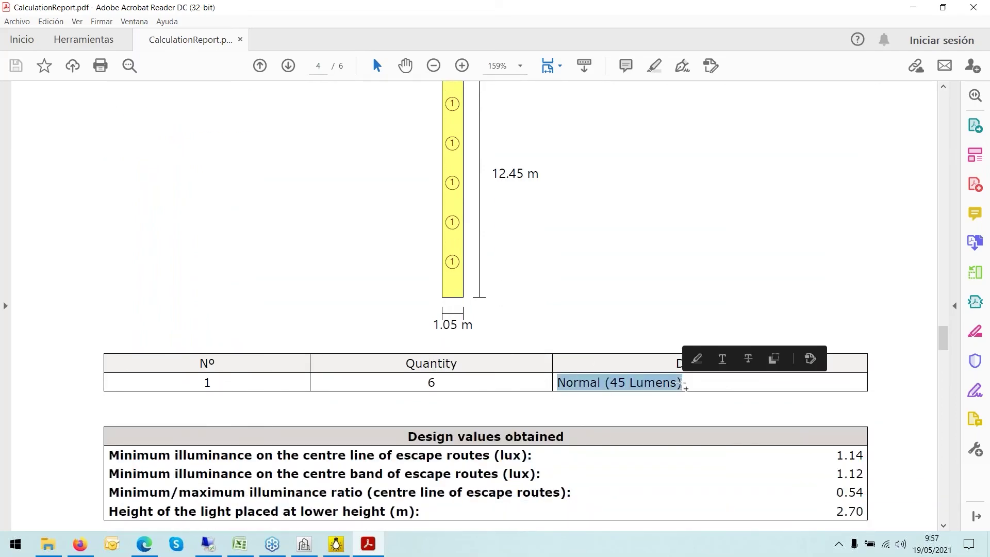
pyautogui.scroll(-14, 675, 376)
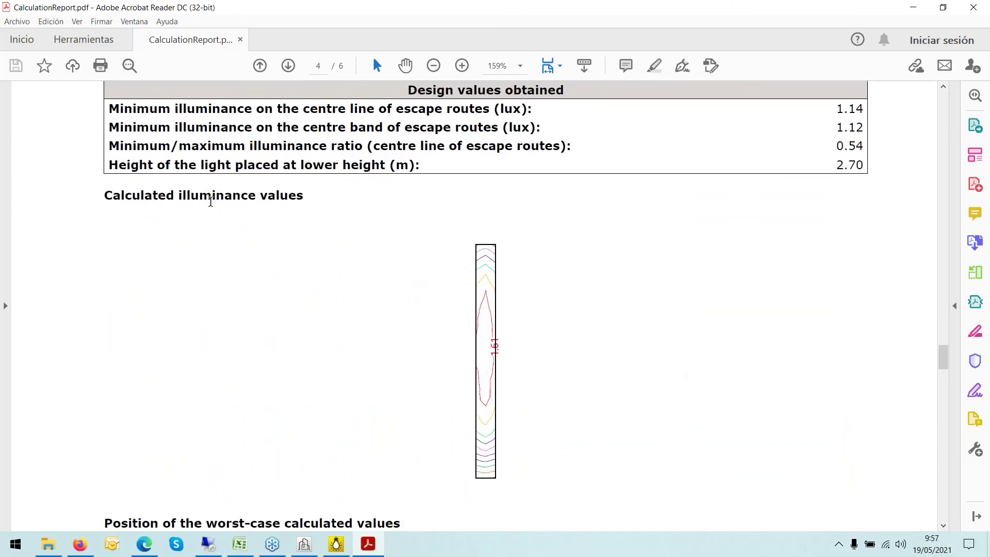
pyautogui.scroll(-20, 493, 340)
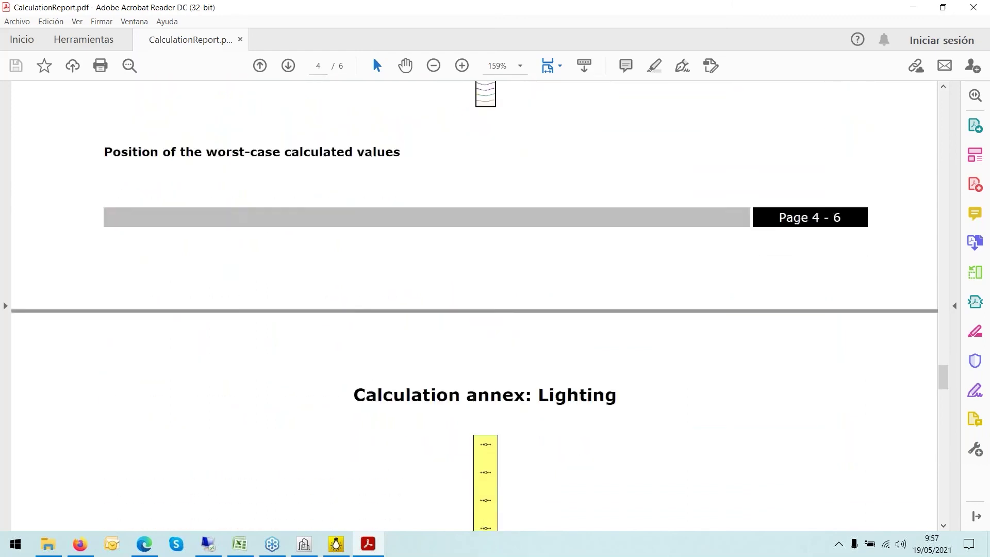
pyautogui.scroll(-1, 499, 335)
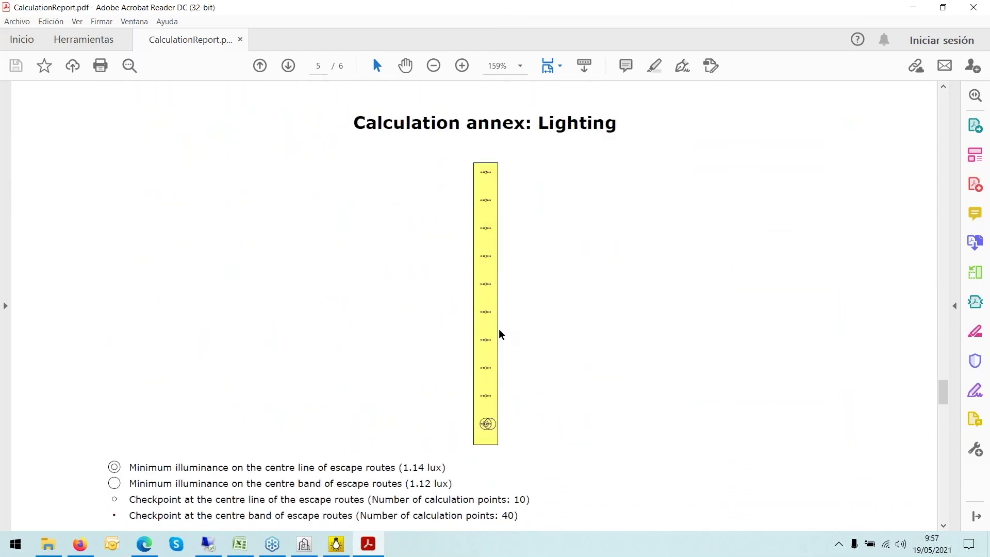
pyautogui.scroll(-5, 500, 335)
pyautogui.scroll(-10, 503, 338)
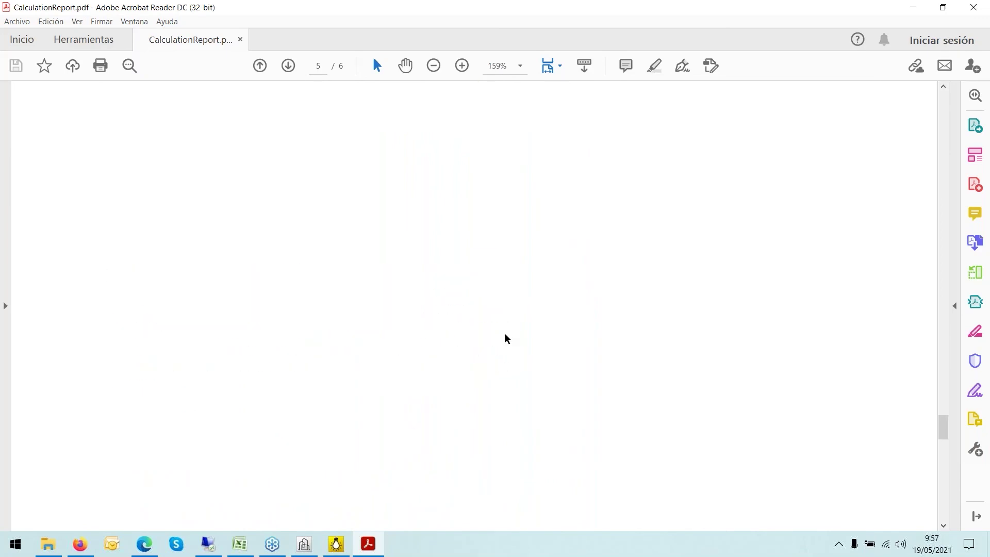
# Close the PDF report, switch back to CYPELUX and close the calculation report preview
pyautogui.click(241, 40)
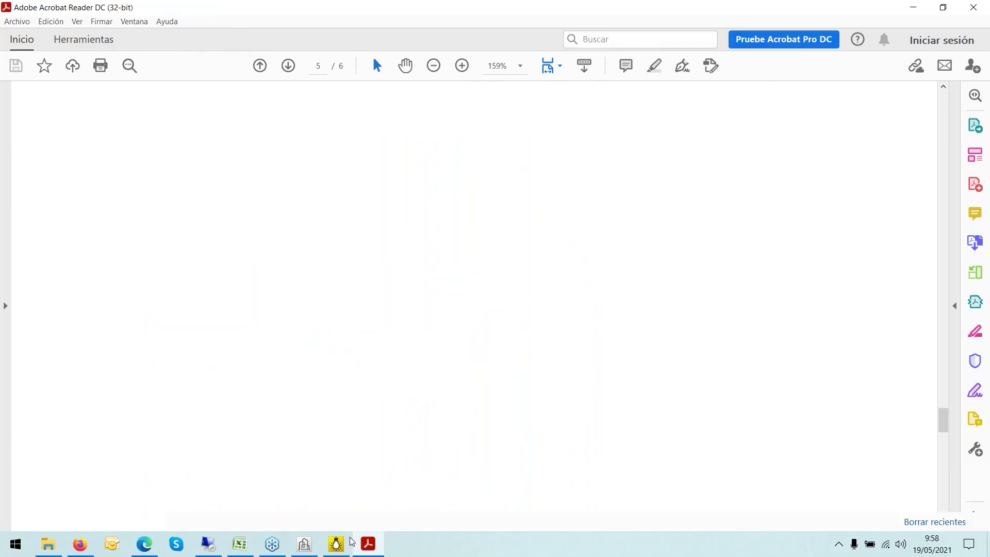
pyautogui.click(335, 546)
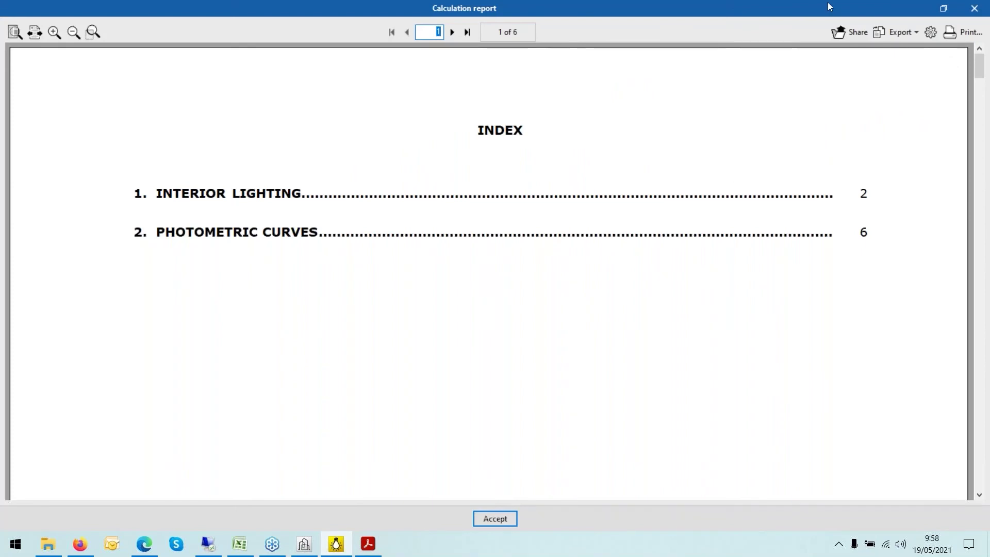
pyautogui.click(974, 12)
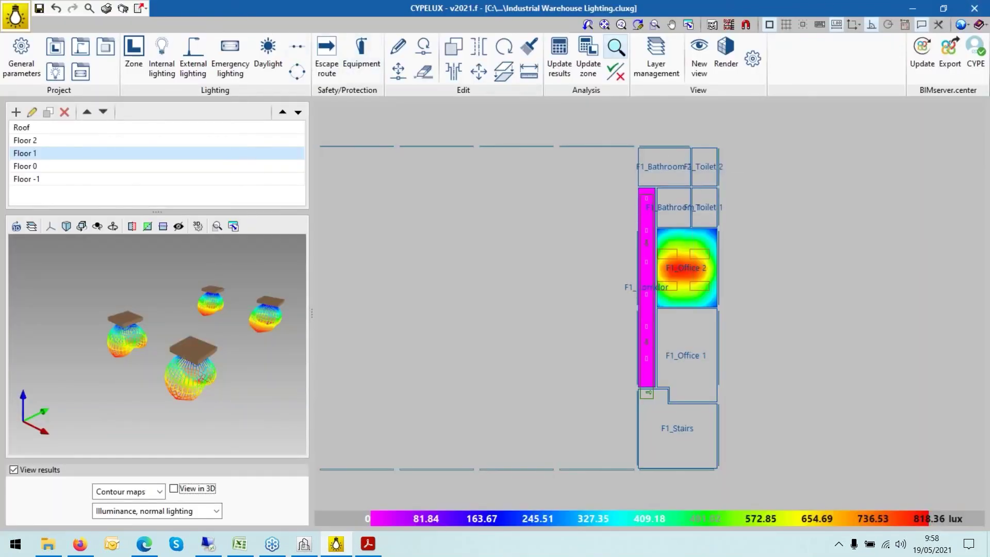
# Generate the Project report without updating the results first
pyautogui.click(106, 8)
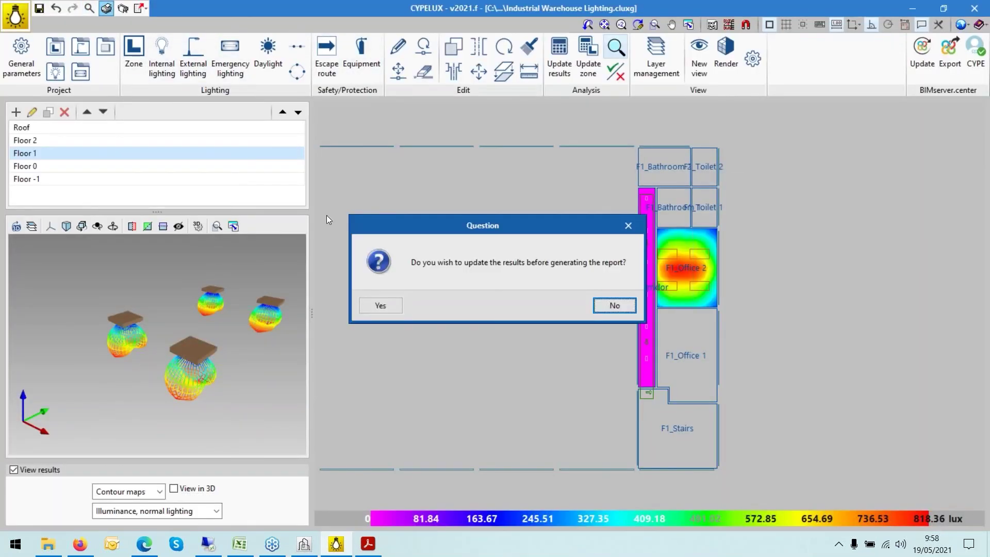
pyautogui.click(614, 306)
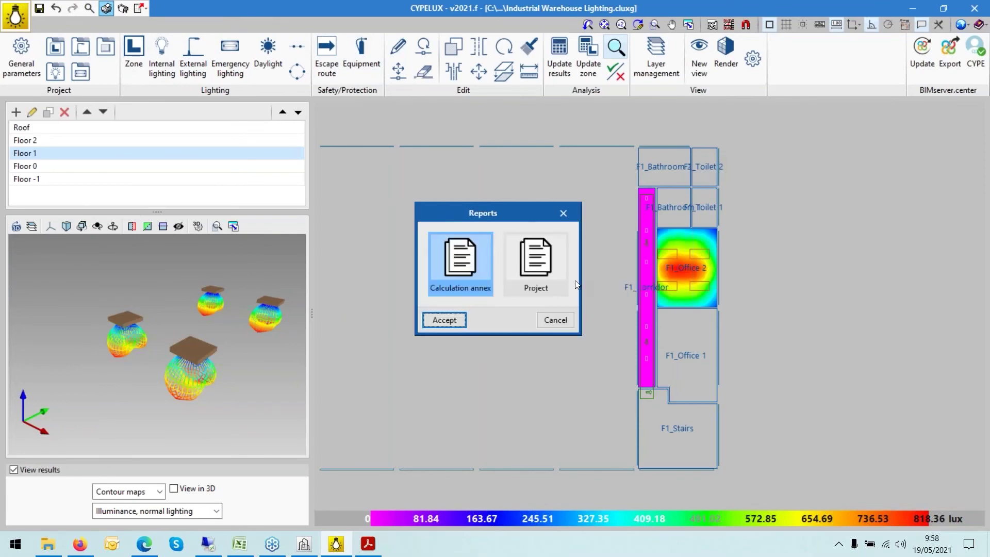
pyautogui.click(536, 261)
pyautogui.click(444, 320)
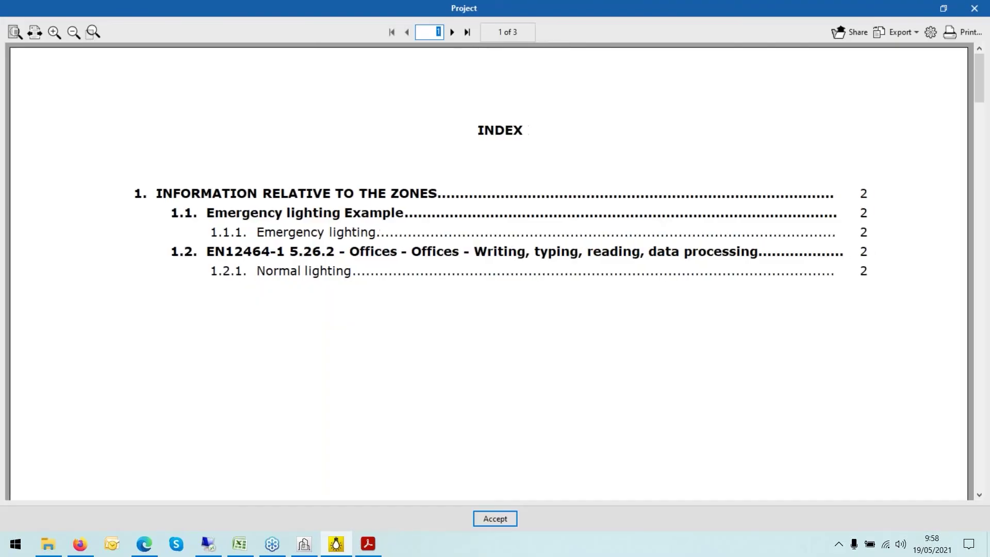
# Review the emergency and normal lighting code checks in the Project report from page 2 onward, and close the report
pyautogui.click(451, 32)
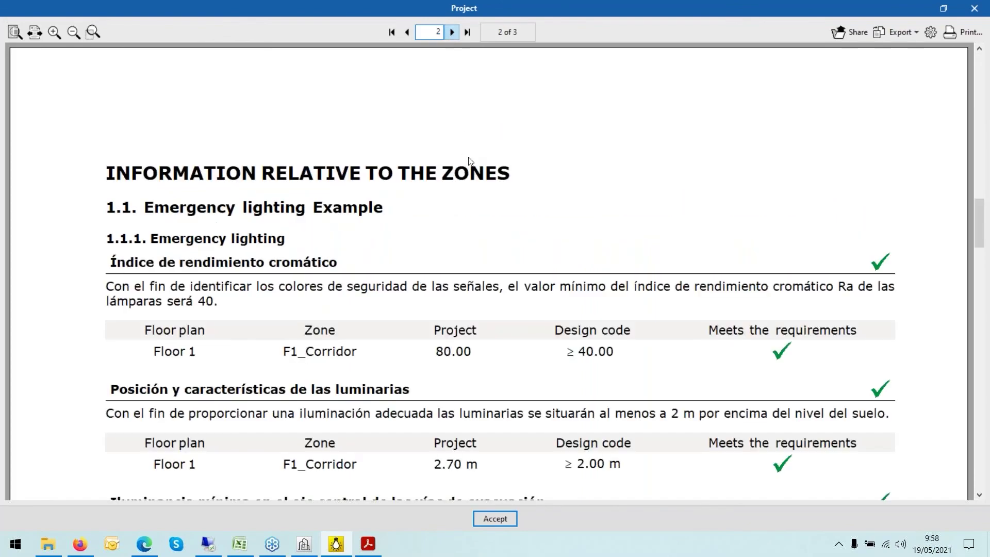
pyautogui.scroll(-6, 469, 161)
pyautogui.scroll(-10, 470, 162)
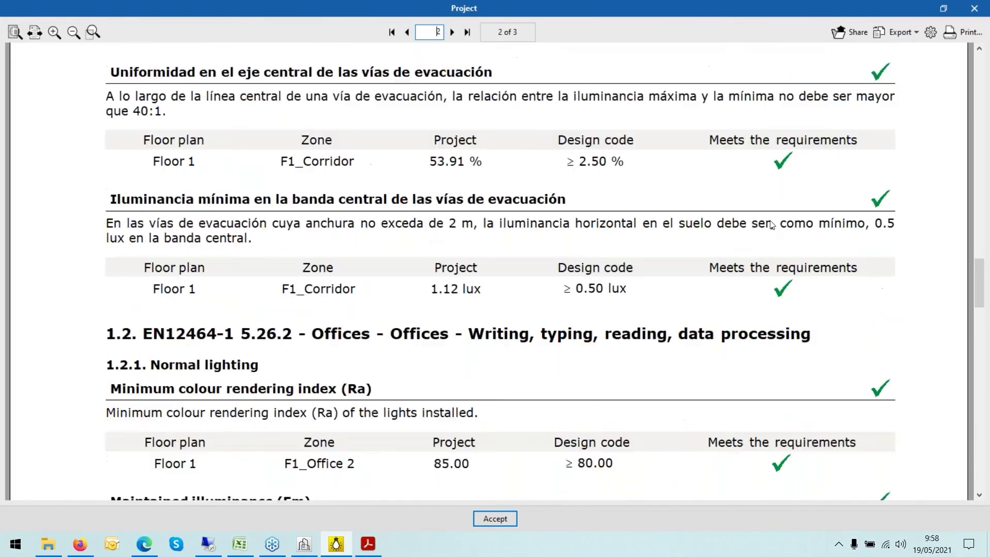
pyautogui.scroll(-13, 726, 248)
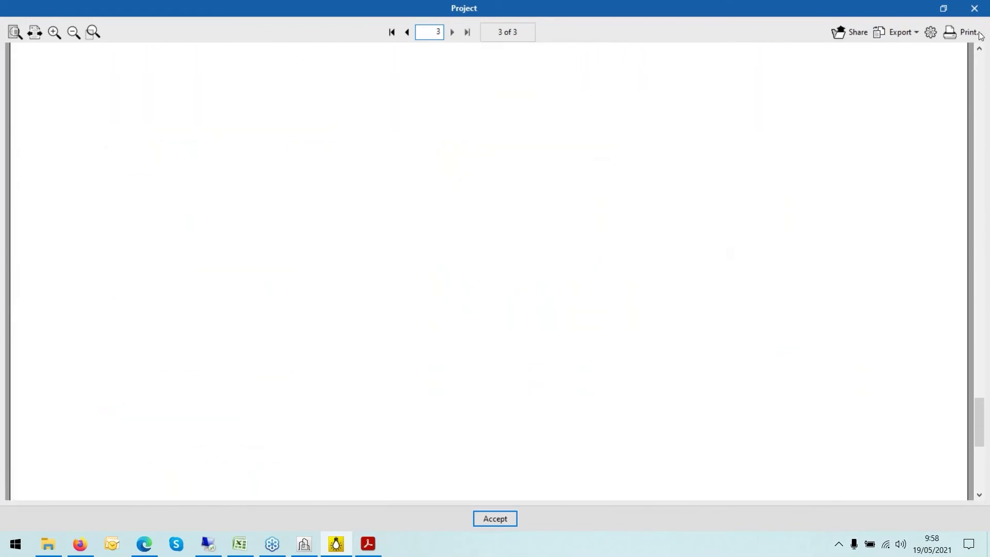
pyautogui.click(975, 8)
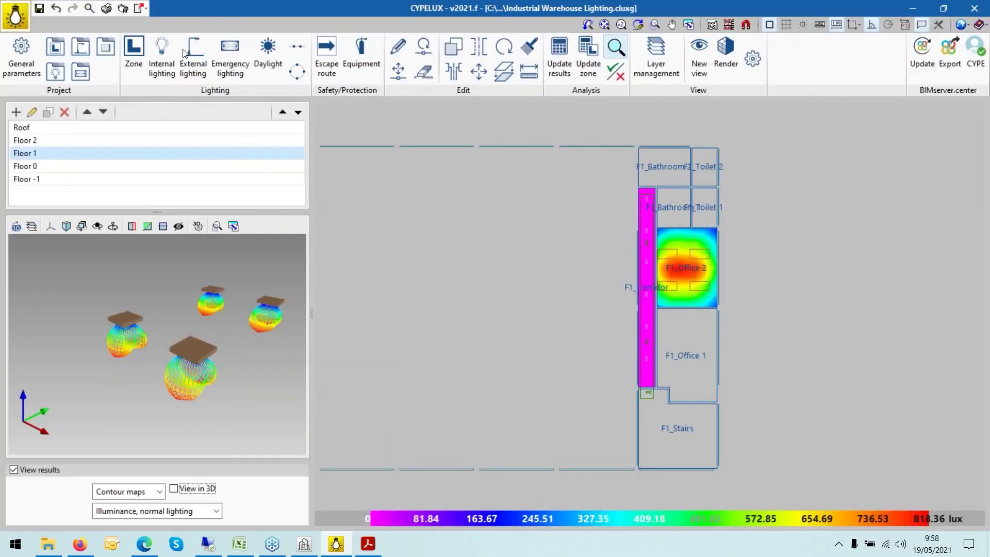
# Without updating the results, add a 1:1 lighting drawing that includes interior, exterior and emergency lights, evacuation paths, equipment and the DXF template
pyautogui.click(122, 9)
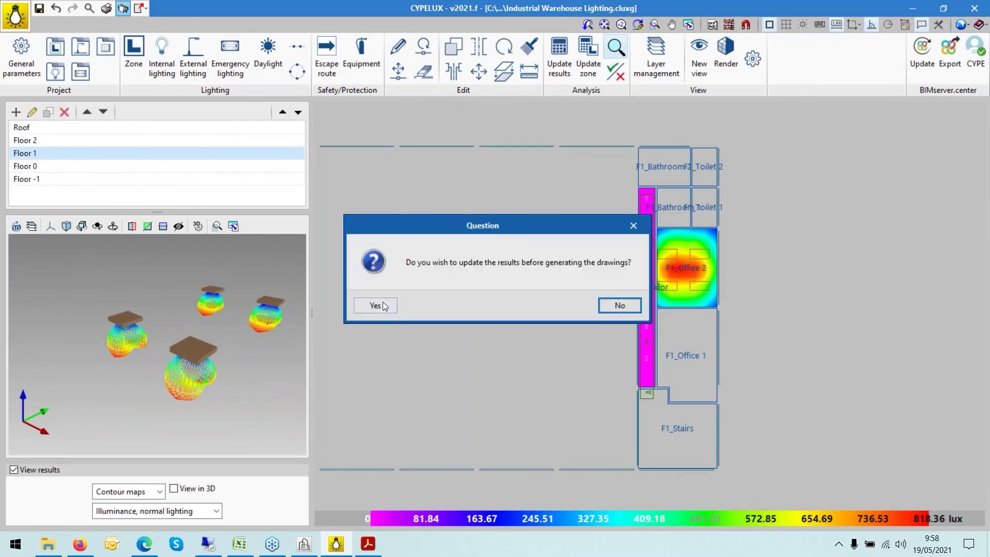
pyautogui.click(620, 306)
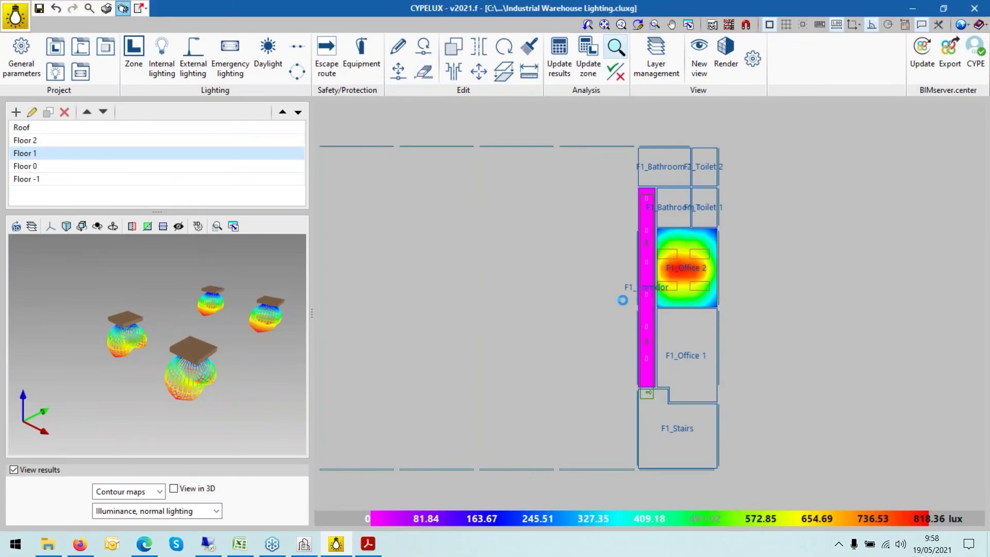
pyautogui.click(260, 176)
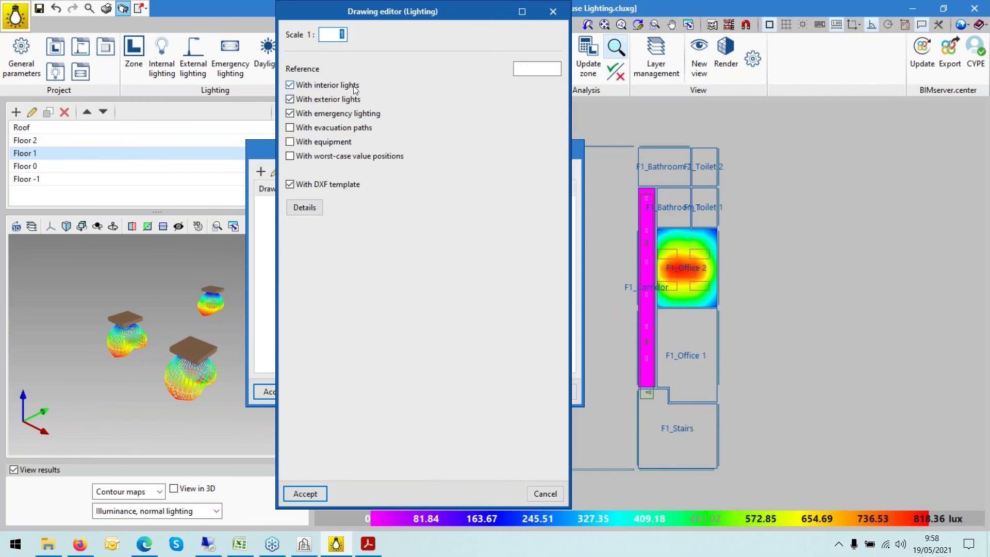
pyautogui.click(290, 128)
pyautogui.click(290, 142)
pyautogui.click(291, 156)
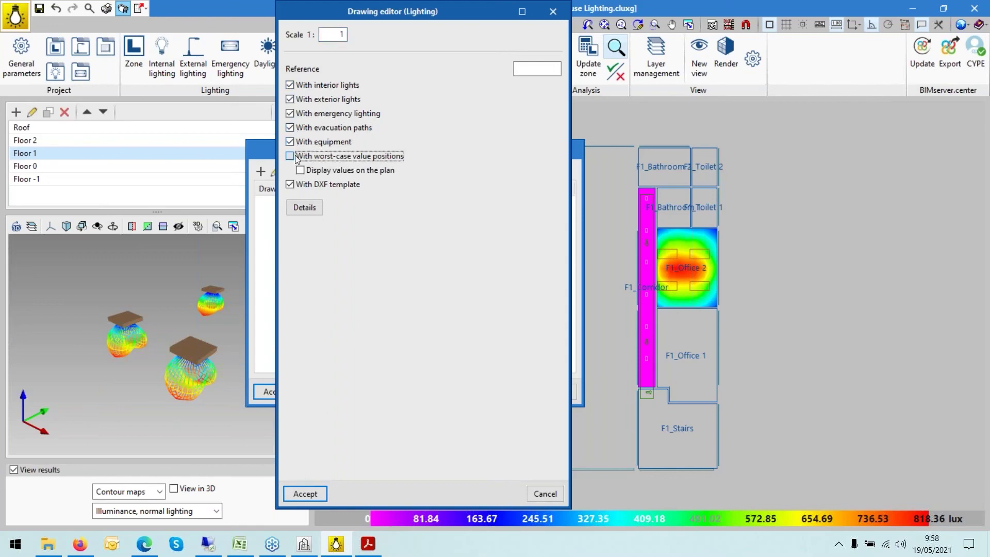
pyautogui.click(297, 157)
pyautogui.click(306, 494)
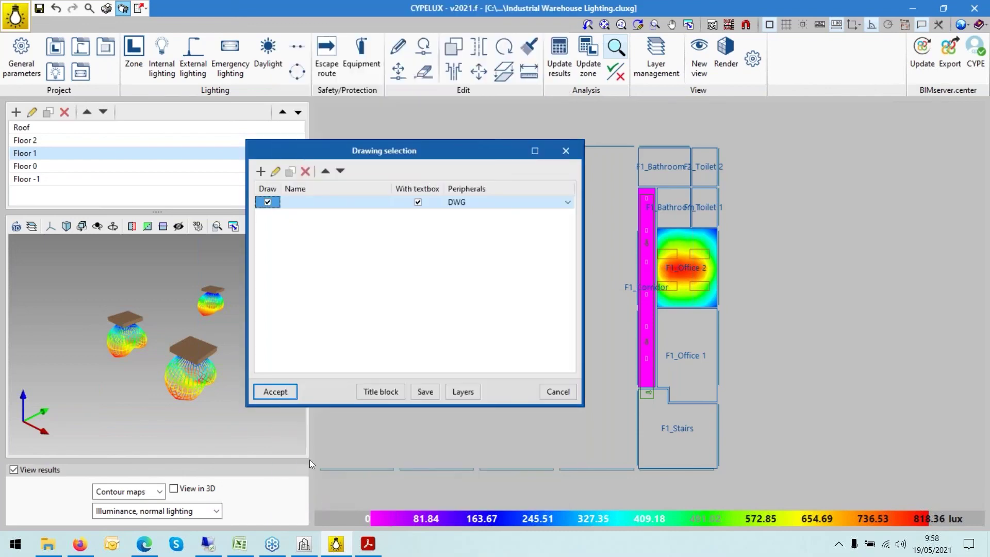
# Keep DWG as the drawing's output format and generate the drawing composition, accepting the larger sheet sizes
pyautogui.click(464, 204)
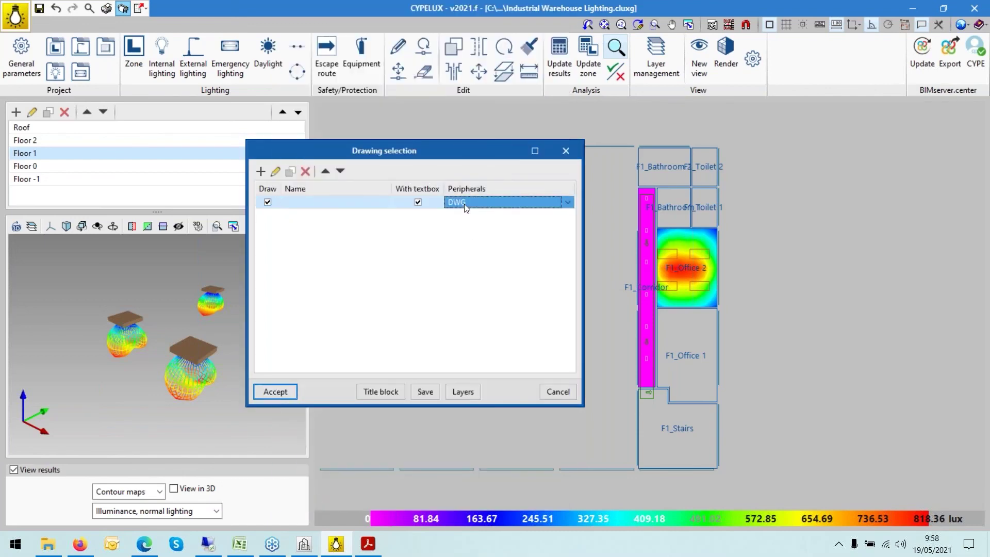
pyautogui.click(464, 203)
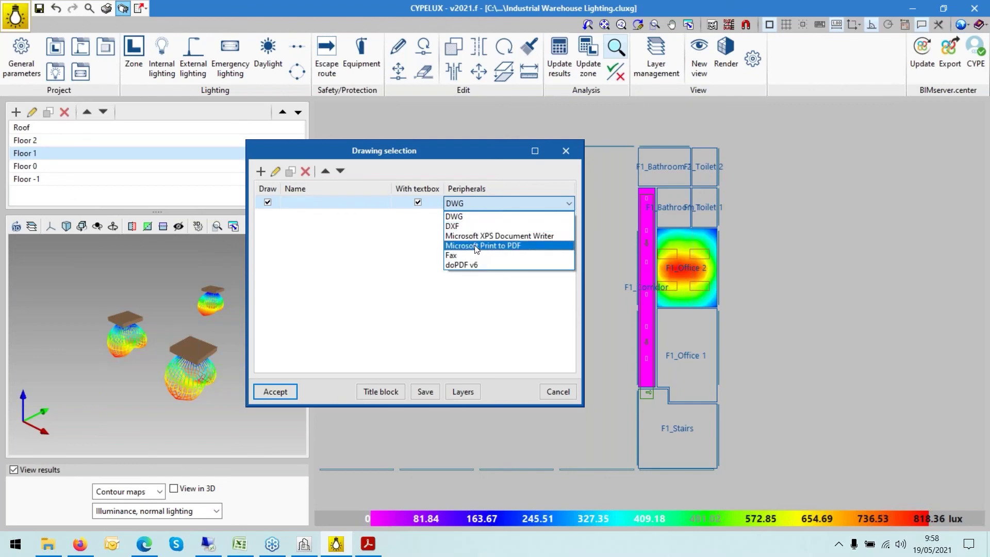
pyautogui.click(458, 217)
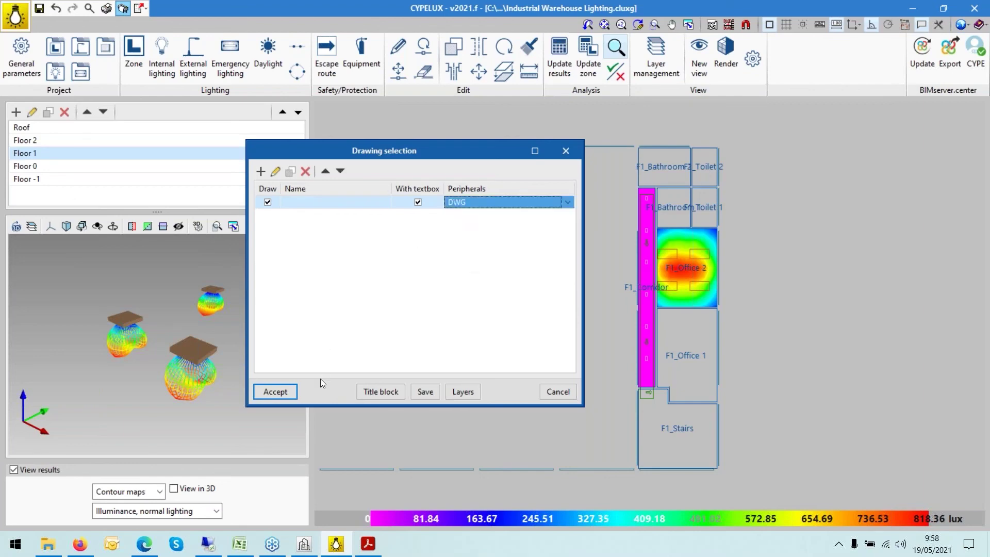
pyautogui.click(281, 391)
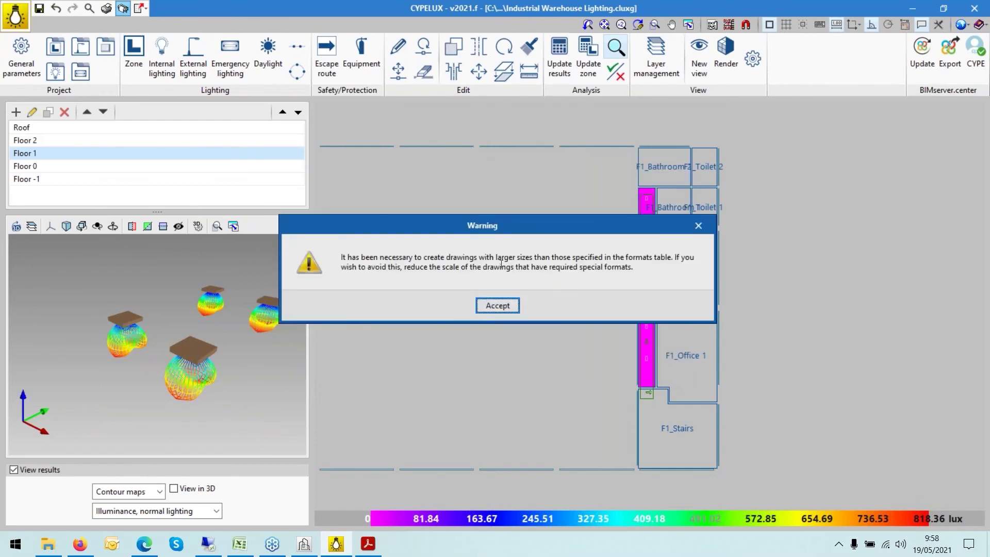
pyautogui.click(497, 305)
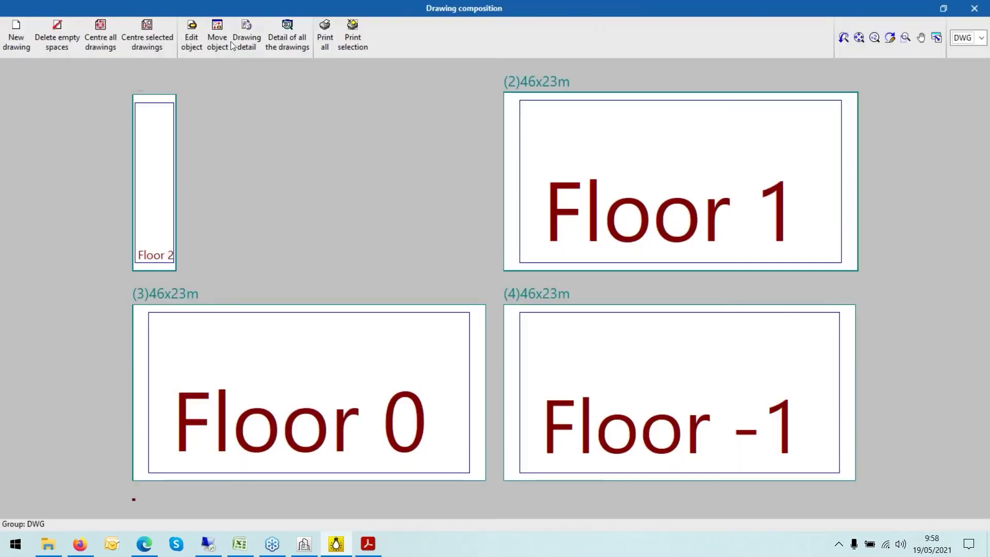
# Display the details of all the drawings in the composition and examine the Floor 1 sheet up close
pyautogui.click(296, 44)
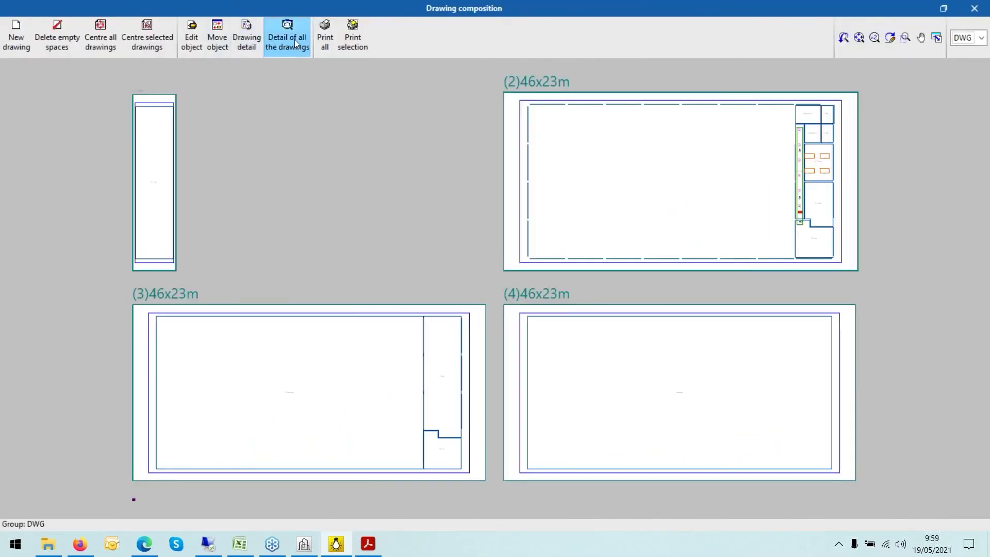
pyautogui.scroll(1, 905, 135)
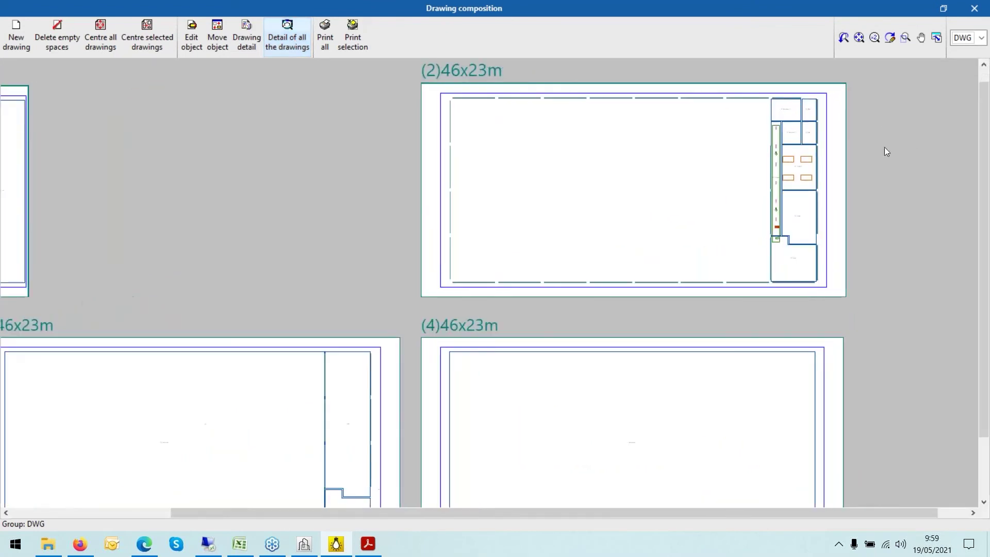
pyautogui.scroll(3, 883, 147)
pyautogui.scroll(-2, 882, 149)
pyautogui.scroll(1, 908, 165)
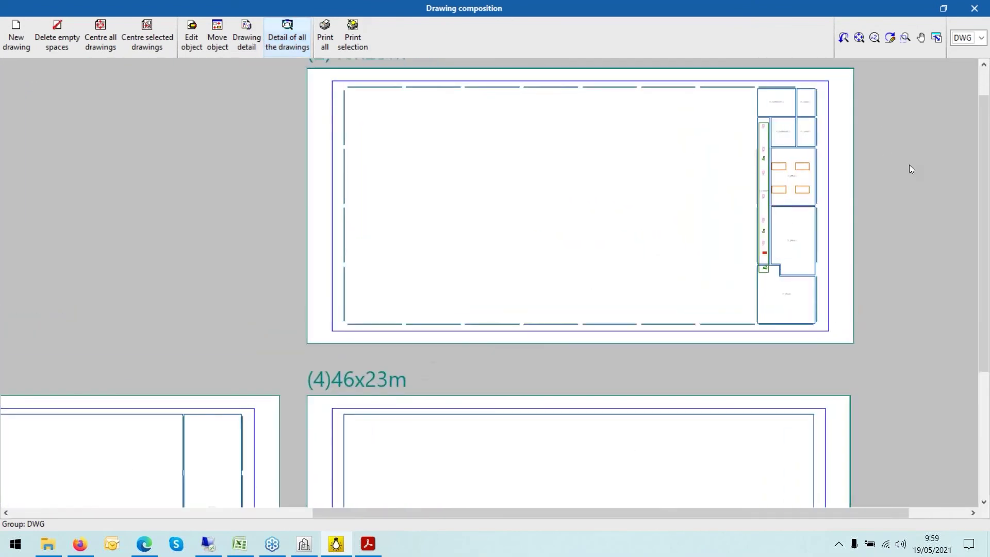
# Examine the luminaires, escape route arrows and room labels around F1_Office 2 and F1_Corridor, and close the drawing composition and drawing selection
pyautogui.scroll(4, 731, 164)
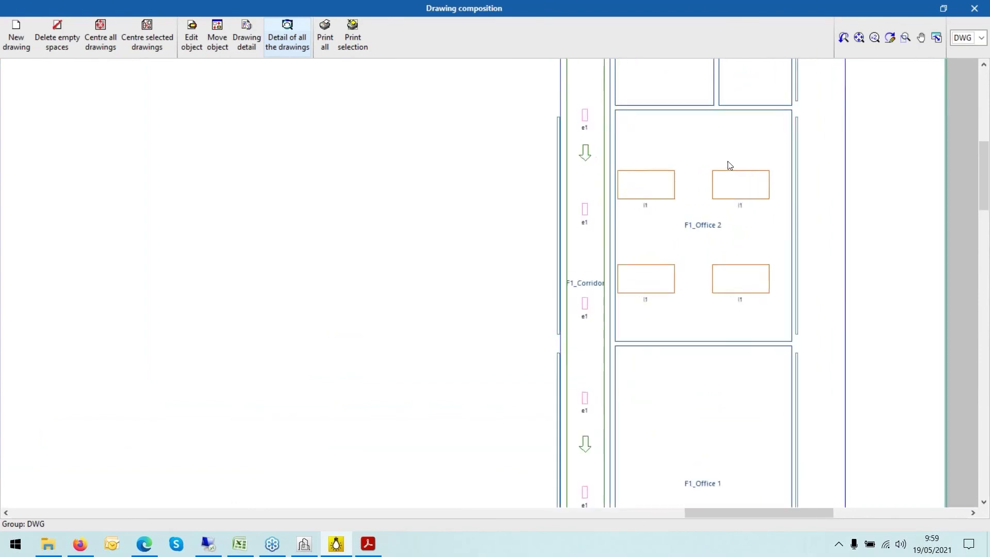
pyautogui.scroll(2, 468, 245)
pyautogui.scroll(-3, 647, 122)
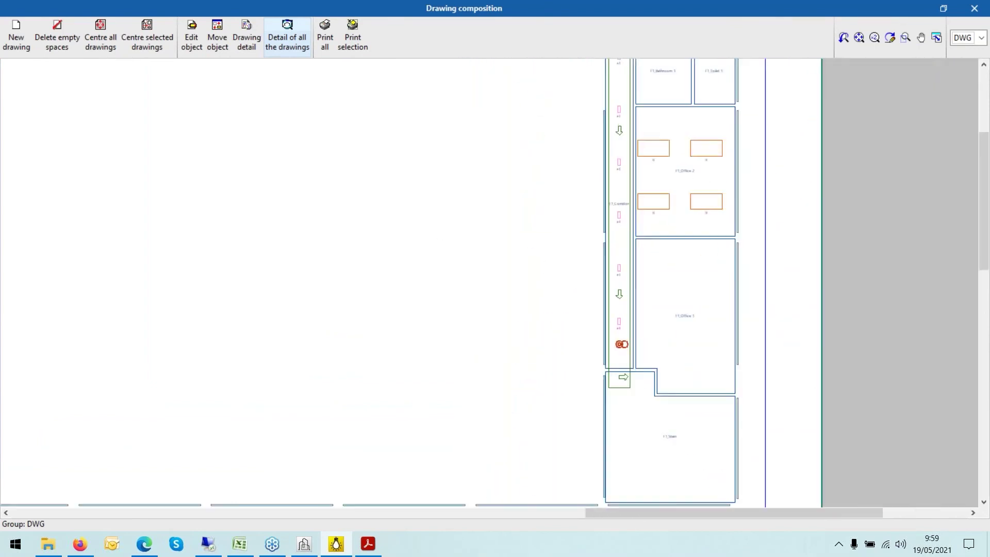
pyautogui.scroll(-3, 646, 170)
pyautogui.scroll(3, 651, 232)
pyautogui.scroll(-1, 653, 209)
pyautogui.scroll(1, 680, 165)
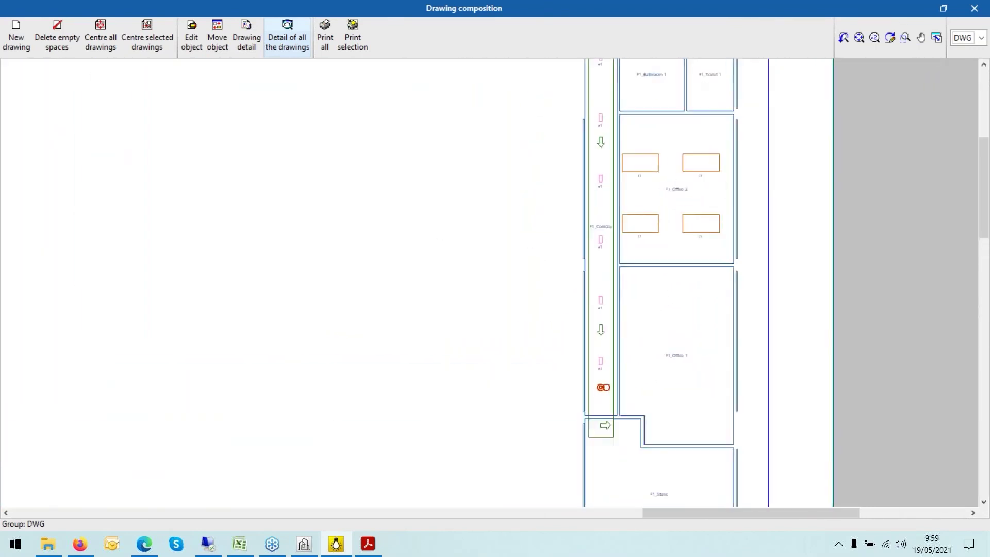
pyautogui.scroll(2, 620, 175)
pyautogui.scroll(-3, 636, 256)
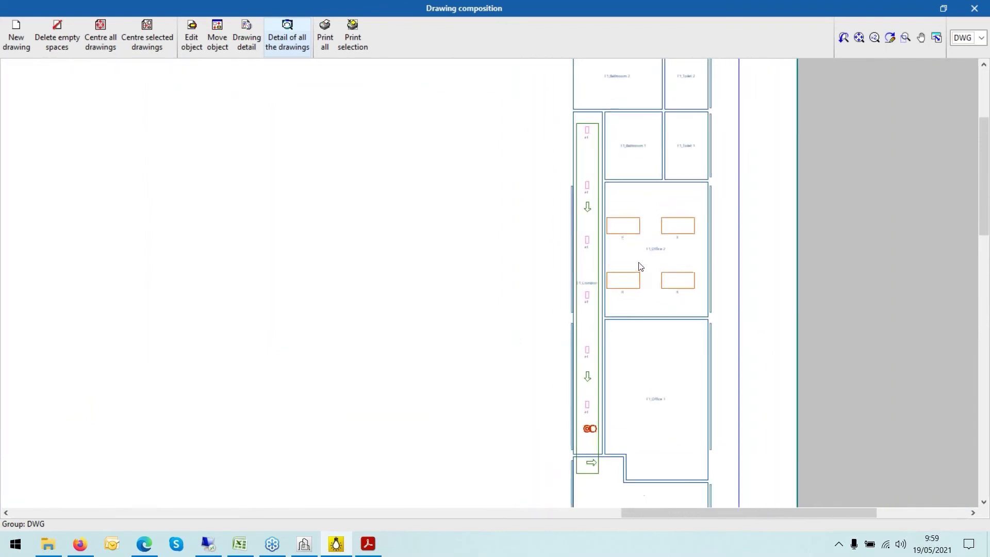
pyautogui.scroll(1, 664, 144)
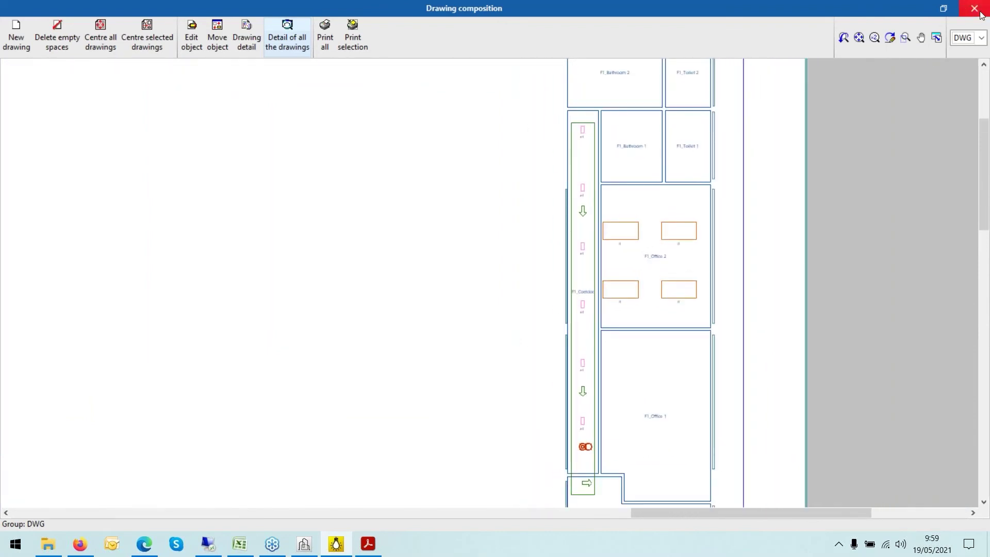
pyautogui.click(979, 12)
pyautogui.click(565, 150)
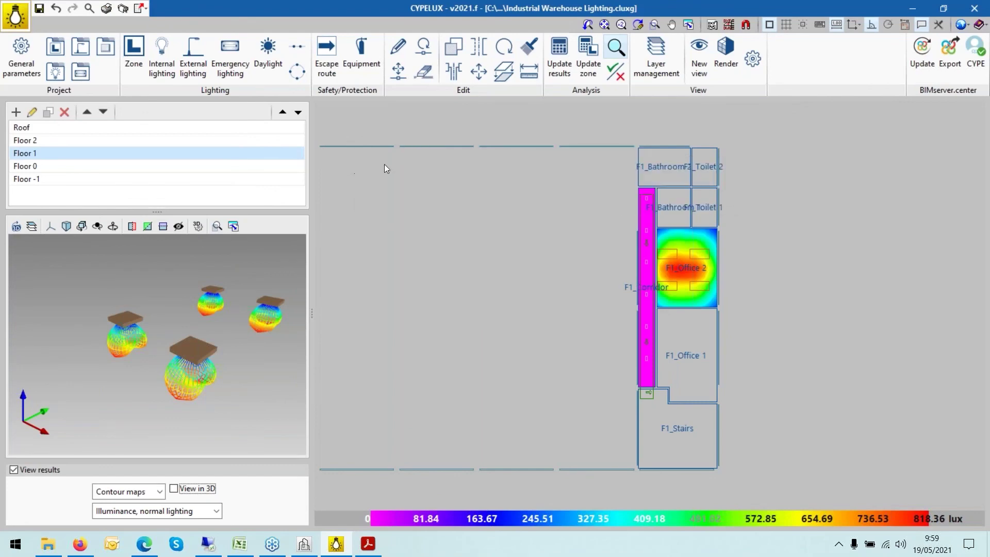
# Without updating the results, export to IFC as "Industrial Warehouse Lighting analysis", including quantities, design annex, reports and DXF/DWG drawings
pyautogui.click(949, 57)
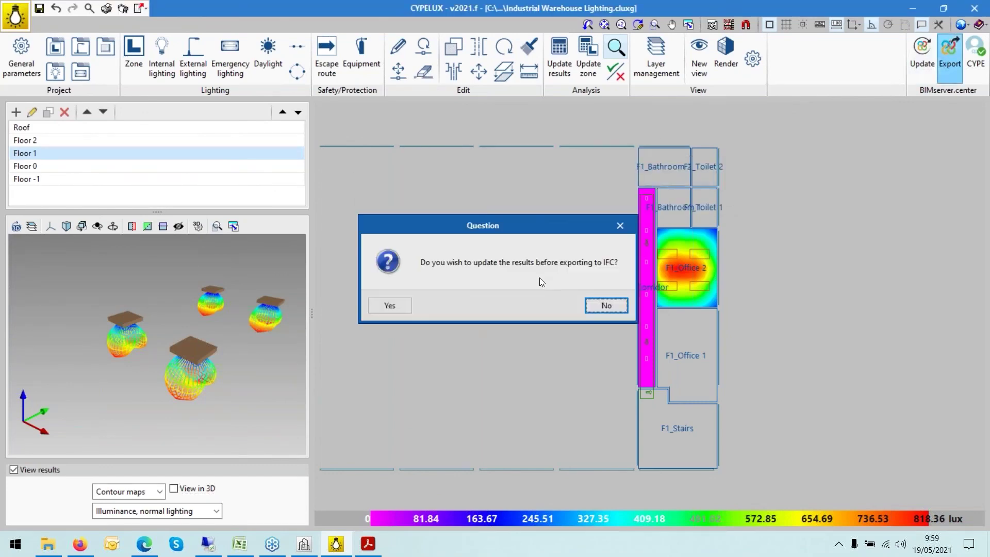
pyautogui.click(604, 306)
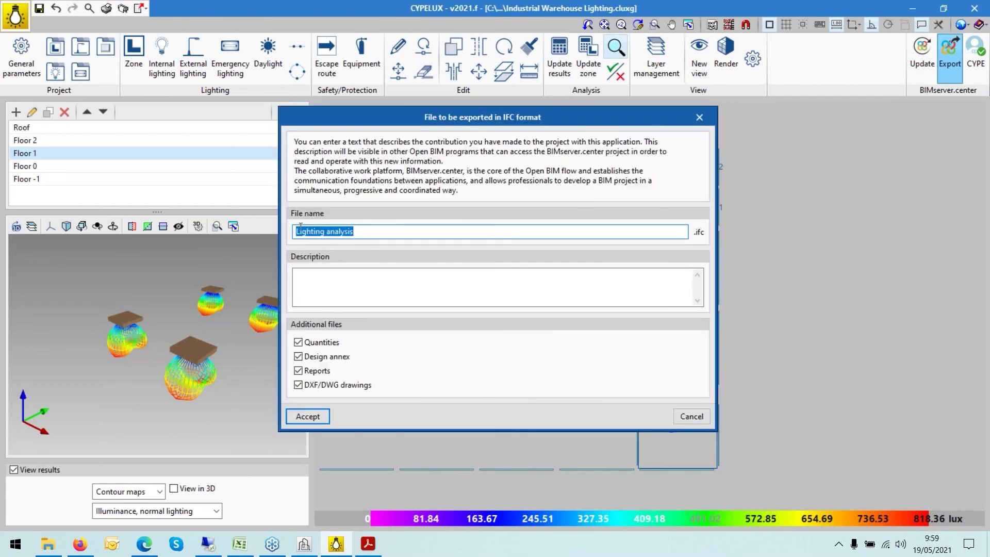
pyautogui.click(293, 232)
pyautogui.write('Industrial')
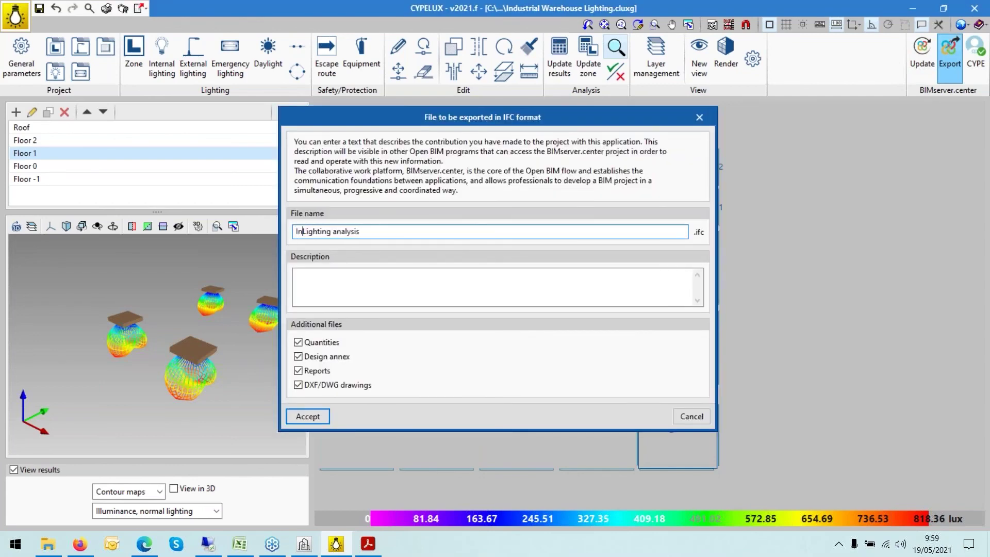
pyautogui.write(' Warehouse')
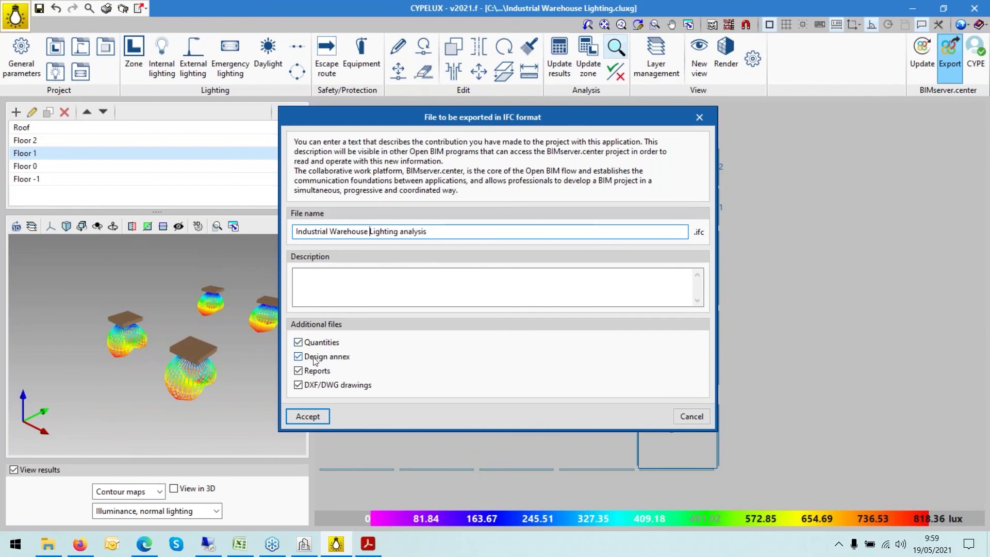
pyautogui.click(303, 419)
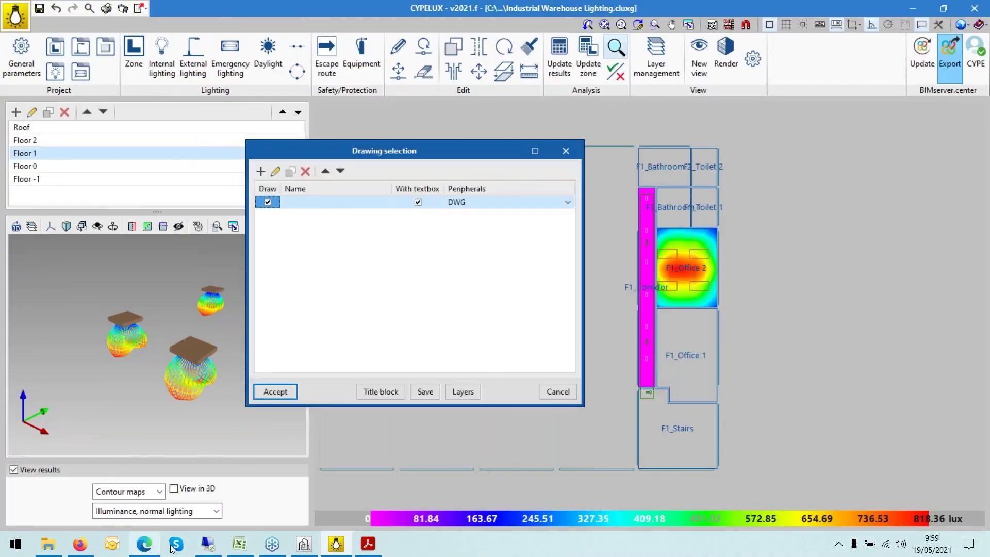
# Switch to BIMserver.center in the browser and view the content of the project "190521_Design of normal and emergency lighting installations"
pyautogui.click(838, 544)
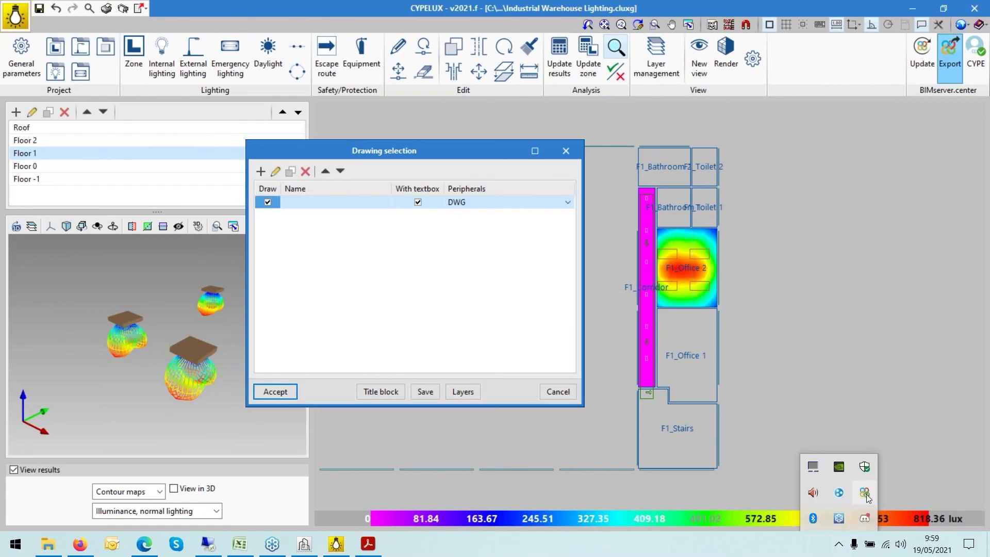
pyautogui.click(150, 551)
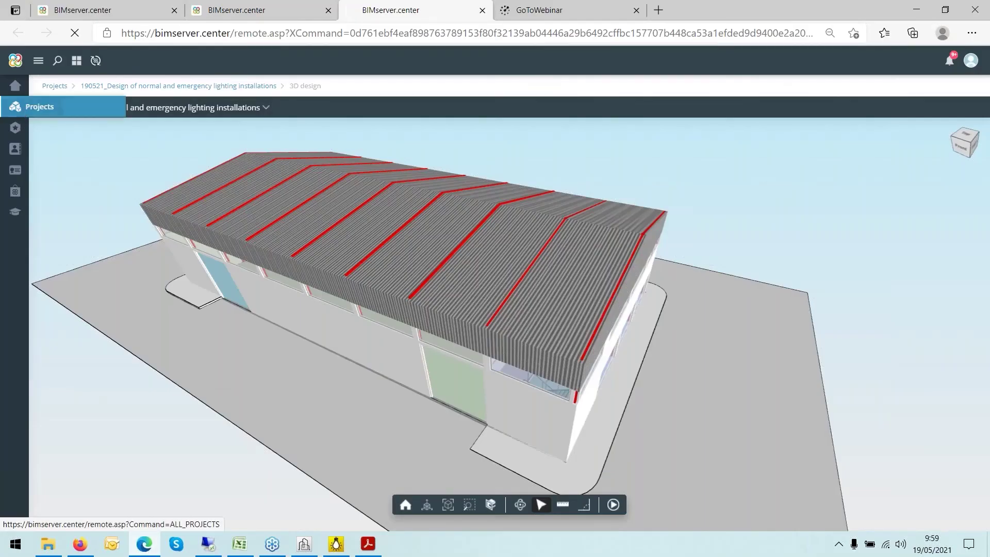
pyautogui.click(26, 108)
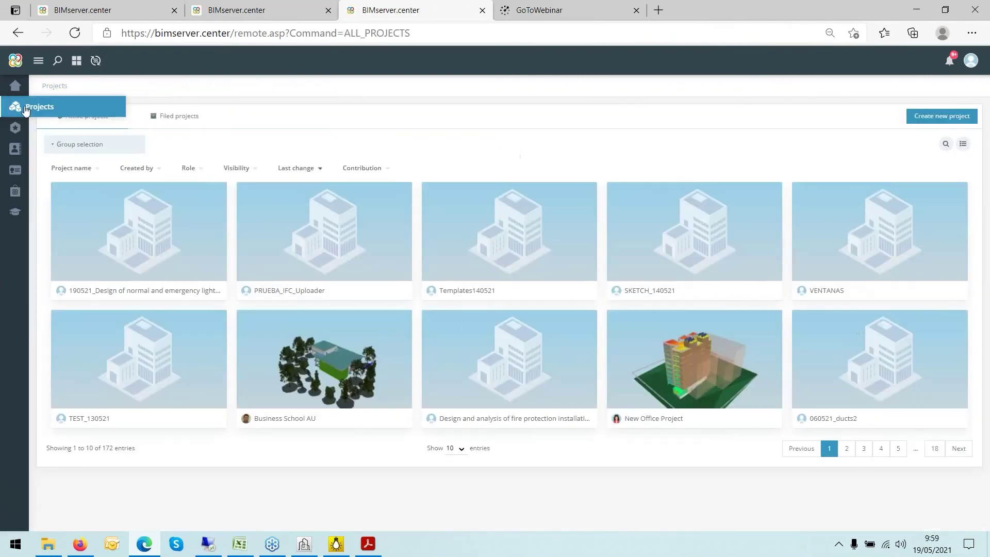
pyautogui.click(140, 238)
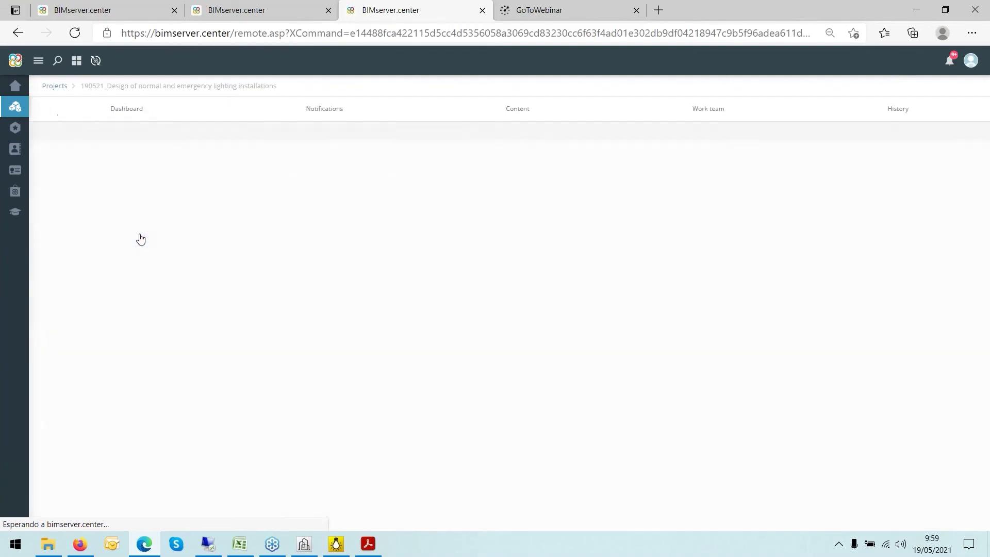
pyautogui.click(529, 110)
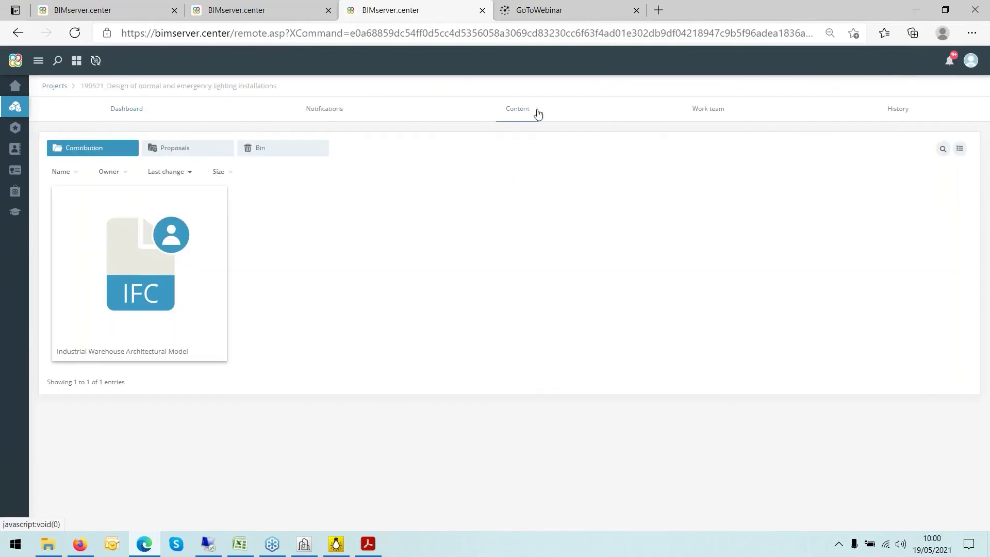
# In BIMserver.center Sync, sort the synchronised projects by name and check the documents of the 190521 lighting project
pyautogui.click(838, 544)
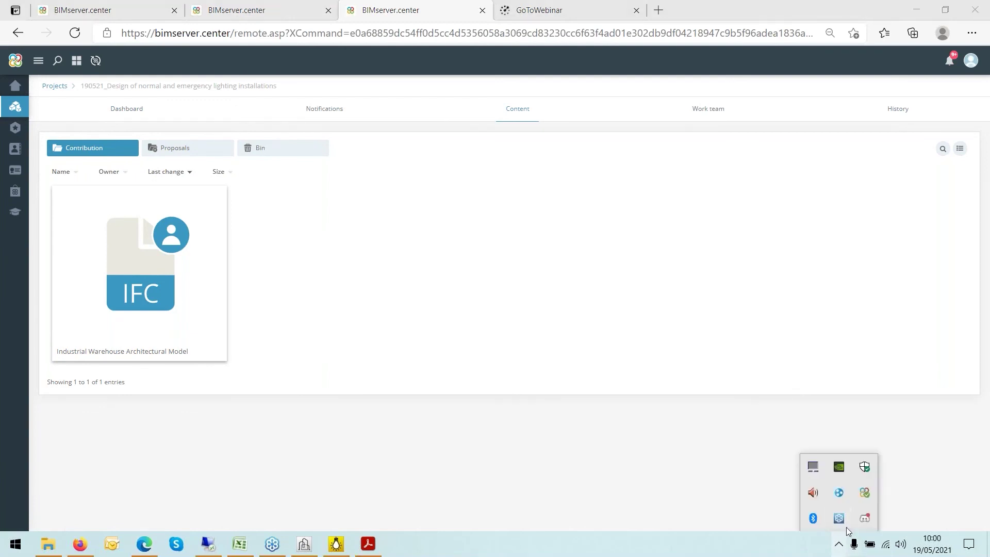
pyautogui.click(863, 494)
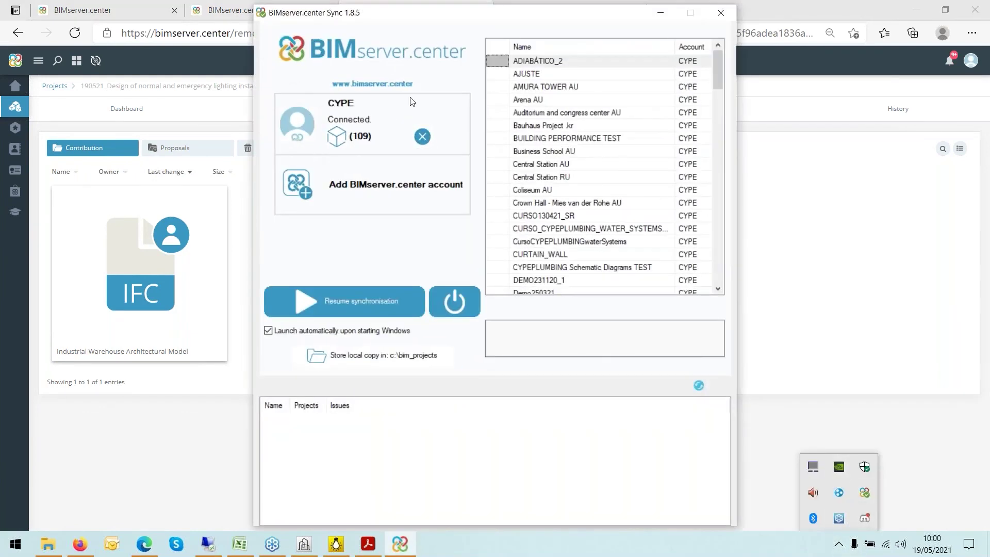
pyautogui.click(335, 135)
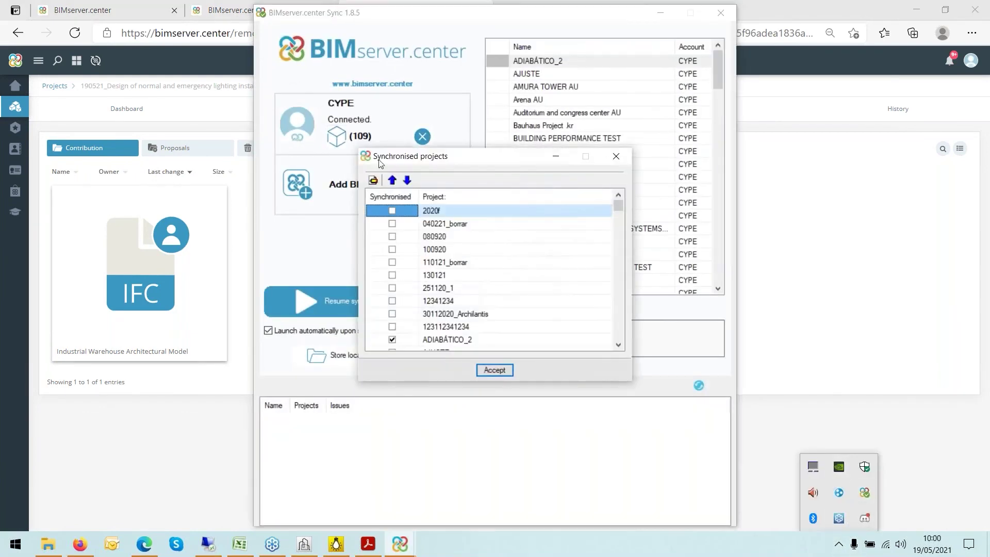
pyautogui.click(439, 199)
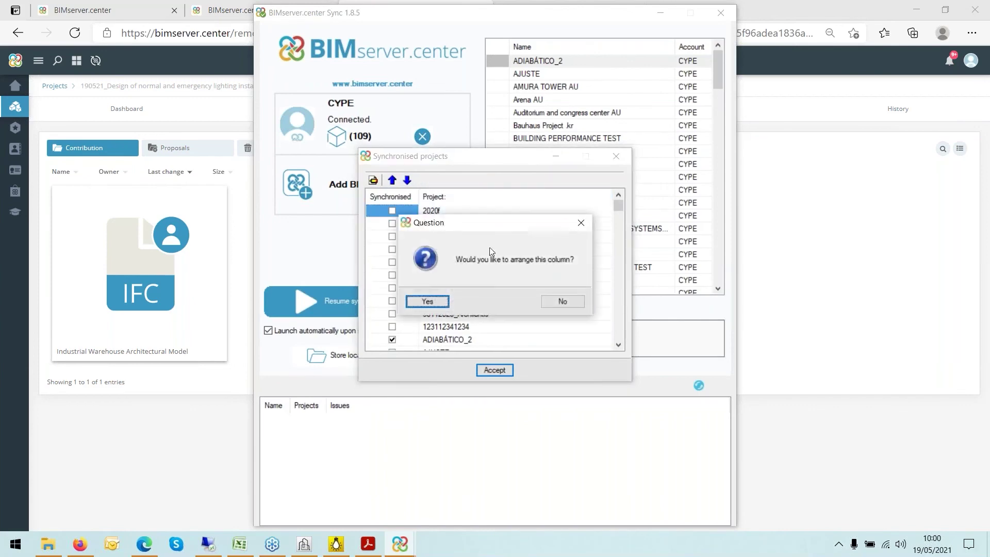
pyautogui.click(426, 302)
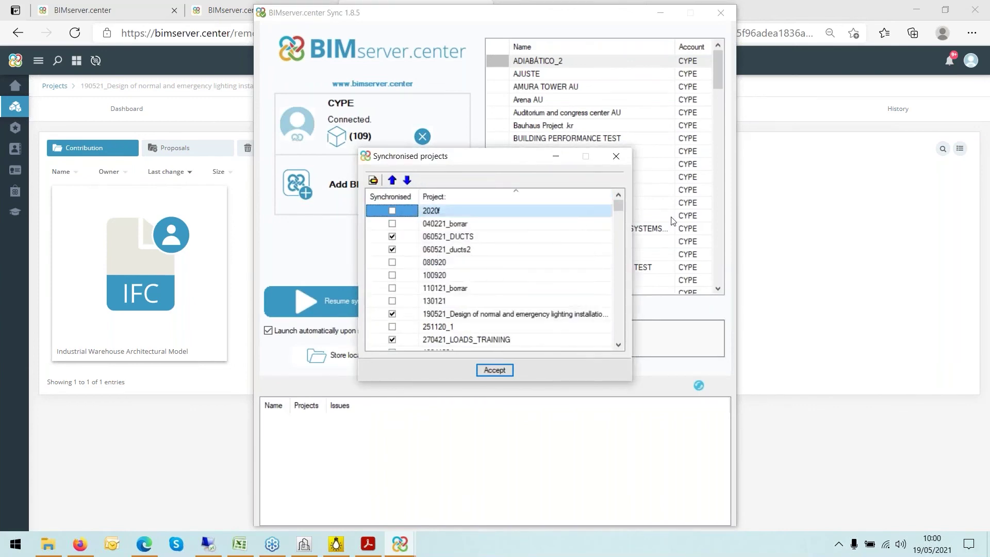
pyautogui.click(501, 310)
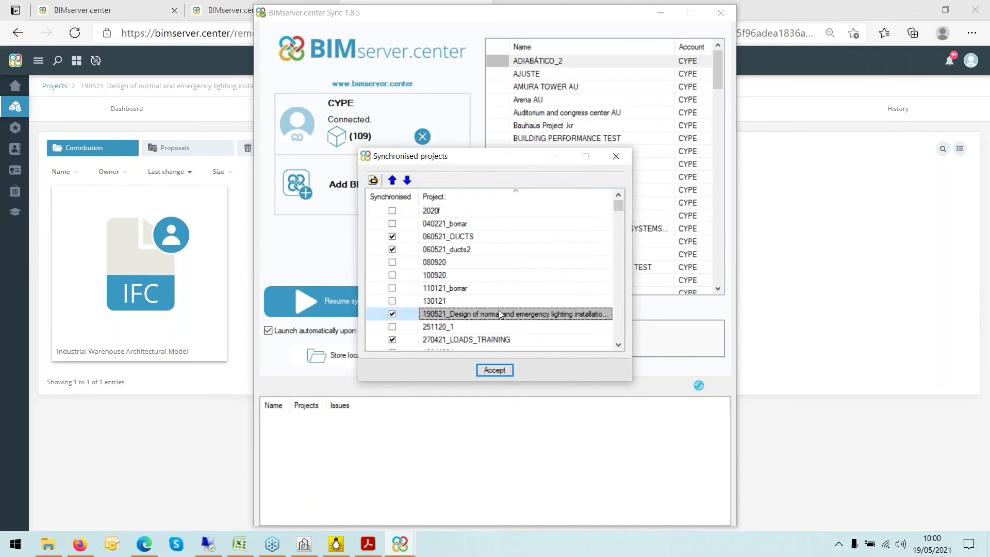
pyautogui.click(374, 180)
pyautogui.click(389, 358)
pyautogui.click(493, 371)
pyautogui.click(662, 13)
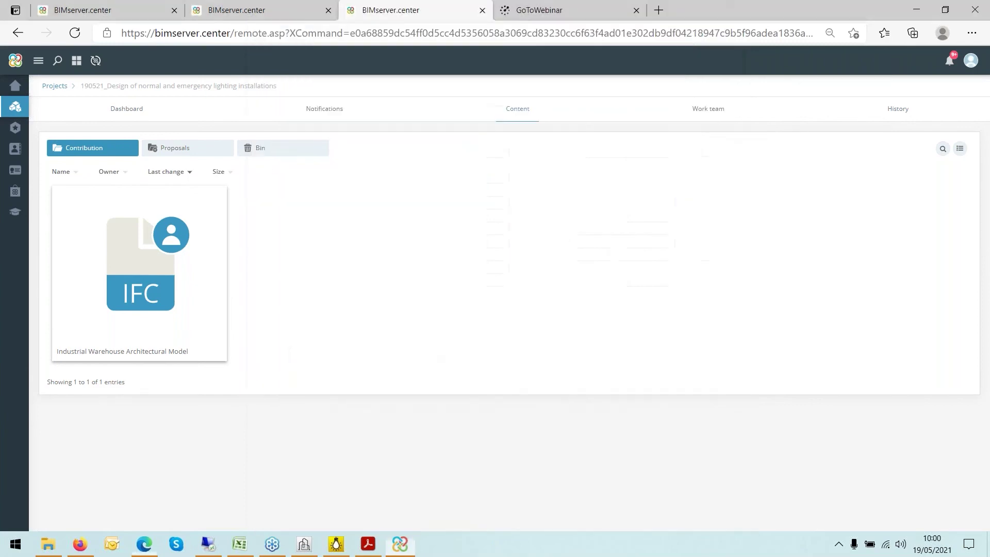
# Return to CYPELUX, cancel the pending drawing selection and finish the IFC export
pyautogui.click(334, 546)
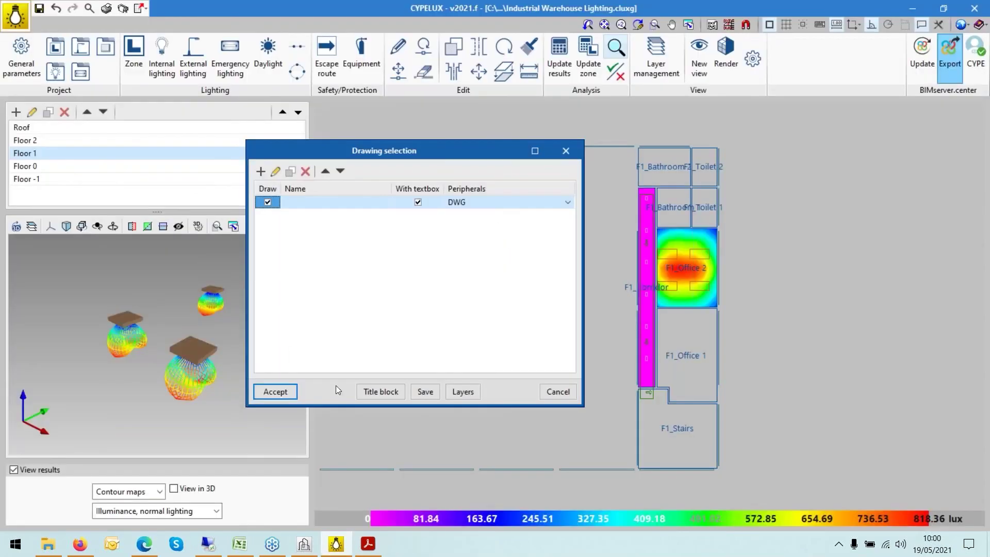
pyautogui.click(557, 390)
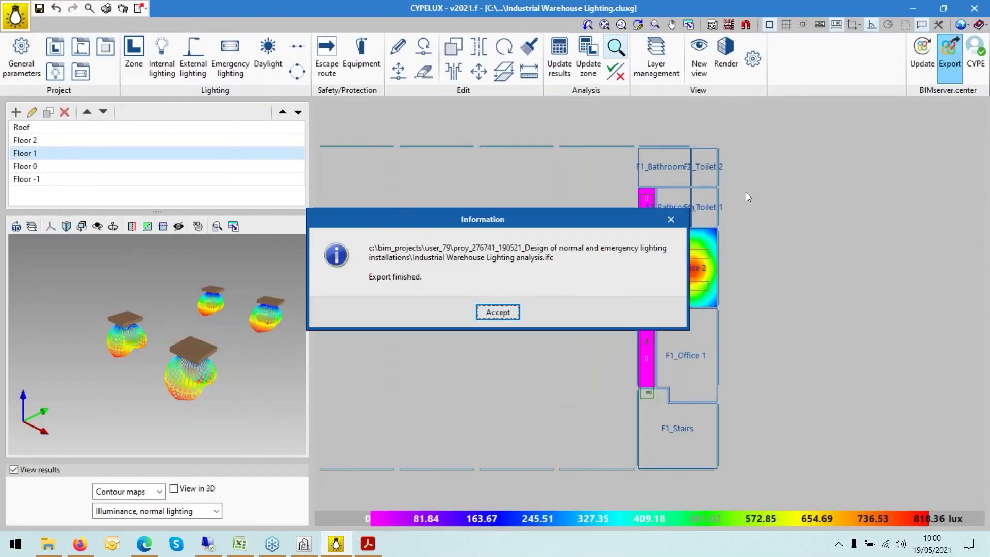
pyautogui.click(497, 313)
# In BIMserver.center Sync, check the 190521 lighting project's documents again and accept the synchronised projects to upload the lighting analysis
pyautogui.click(838, 544)
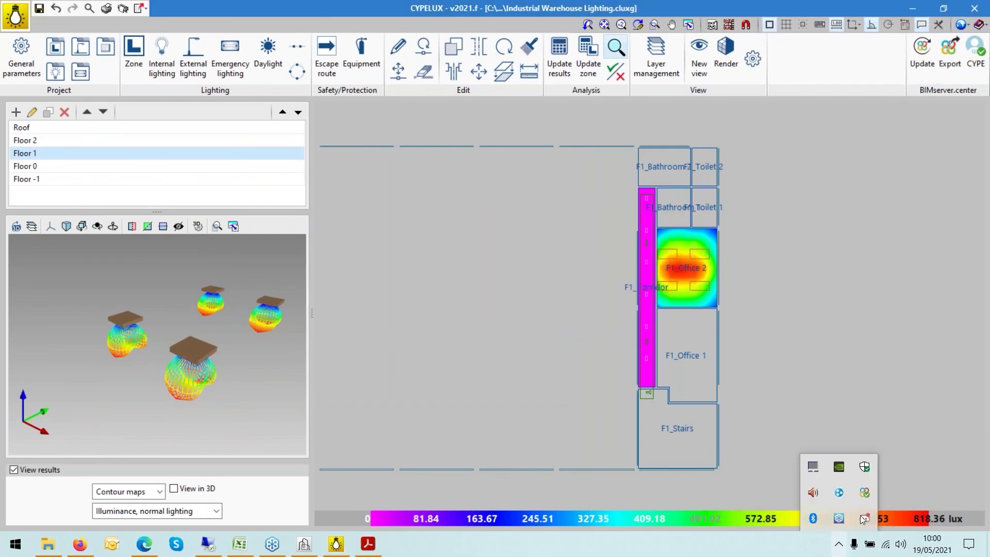
pyautogui.click(865, 494)
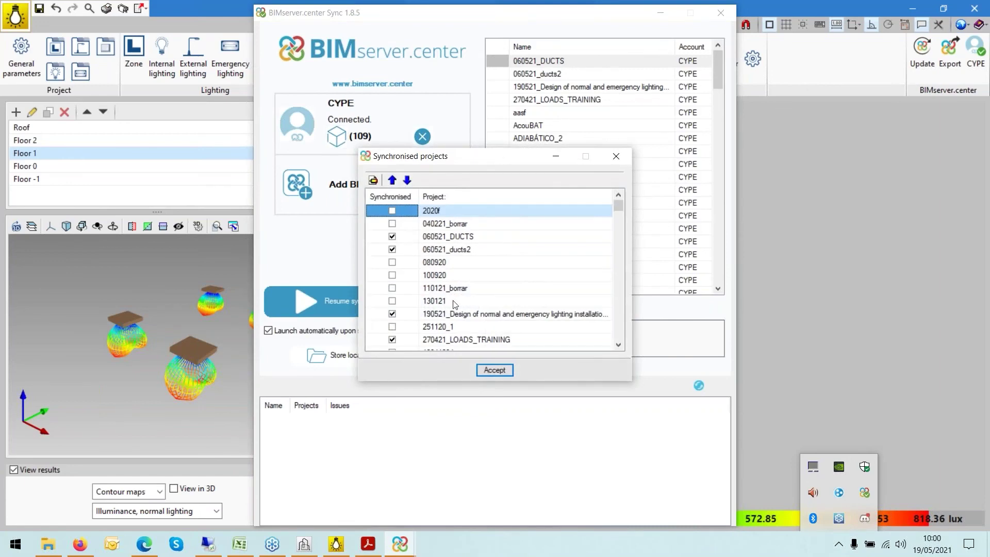
pyautogui.click(457, 315)
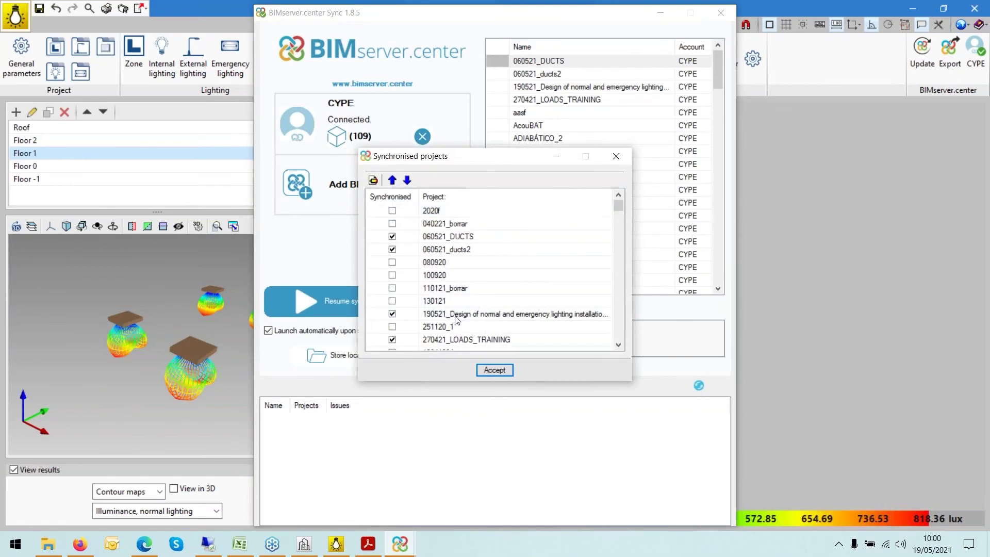
pyautogui.click(374, 180)
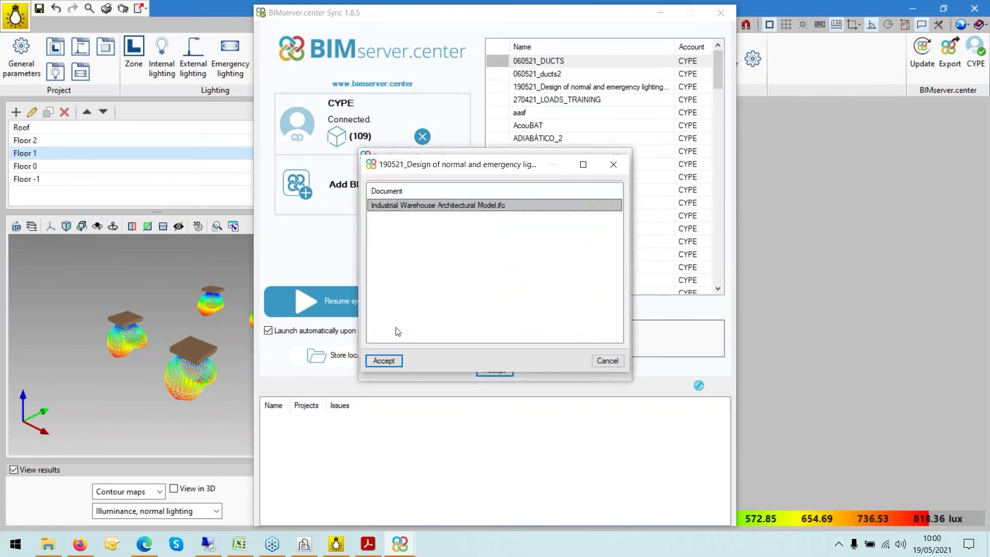
pyautogui.click(383, 360)
pyautogui.click(495, 370)
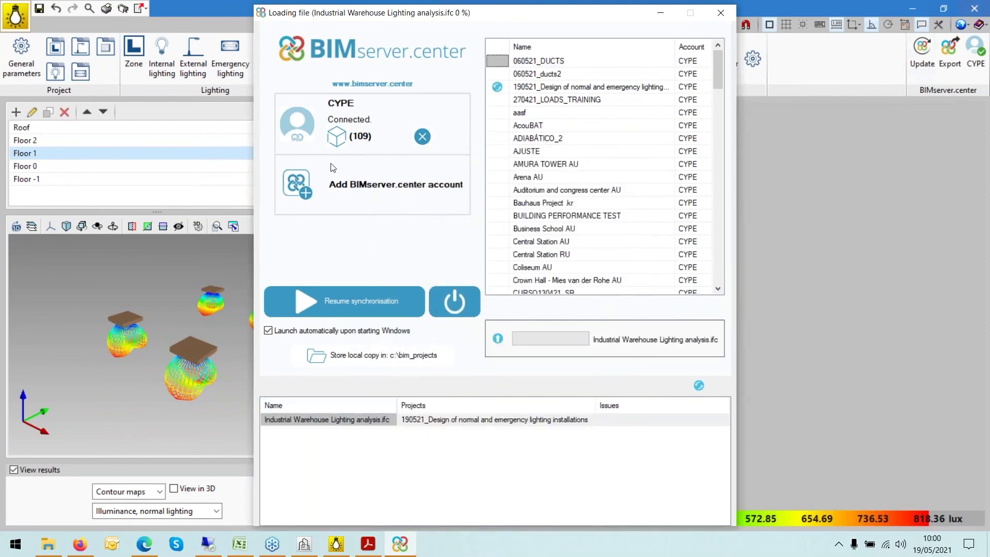
pyautogui.click(660, 14)
# Start a copy of Floor 1 elements to other floor plans, restricting the selection to internal lighting and emergency lighting
pyautogui.scroll(3, 693, 186)
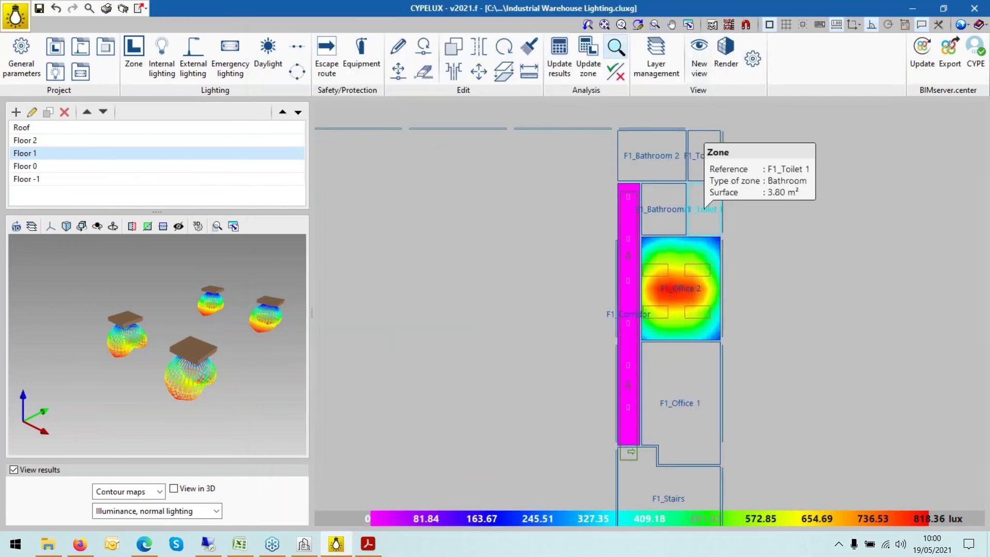
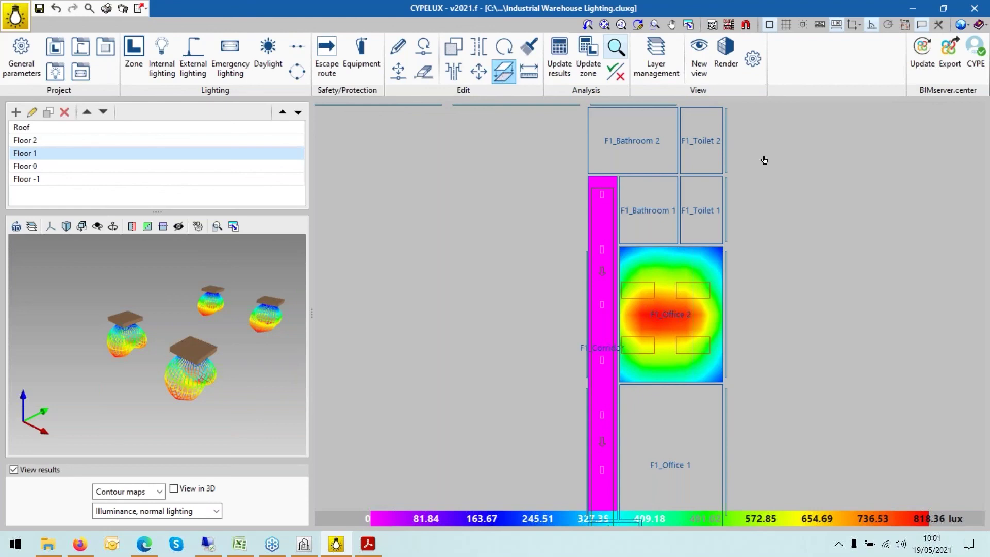
pyautogui.scroll(-2, 773, 162)
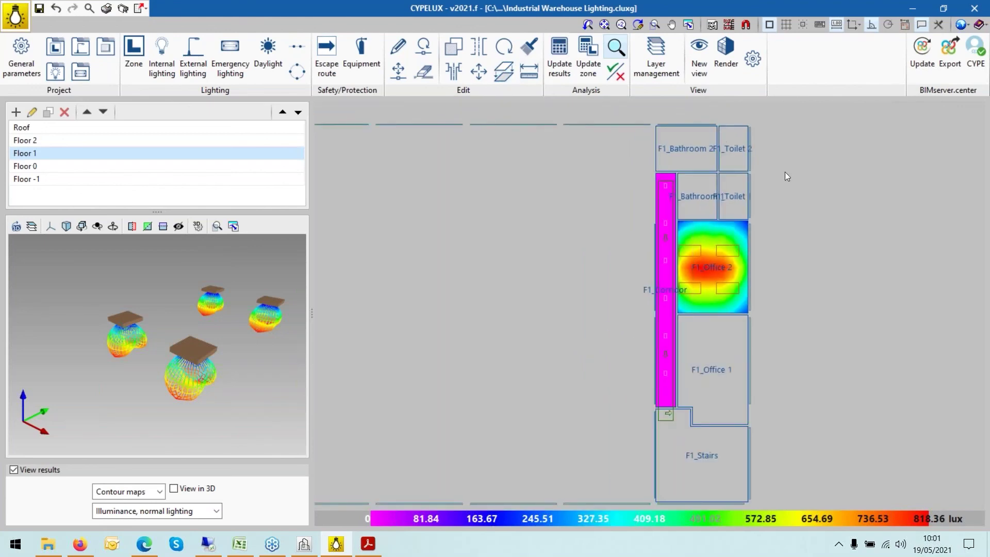
pyautogui.scroll(3, 768, 185)
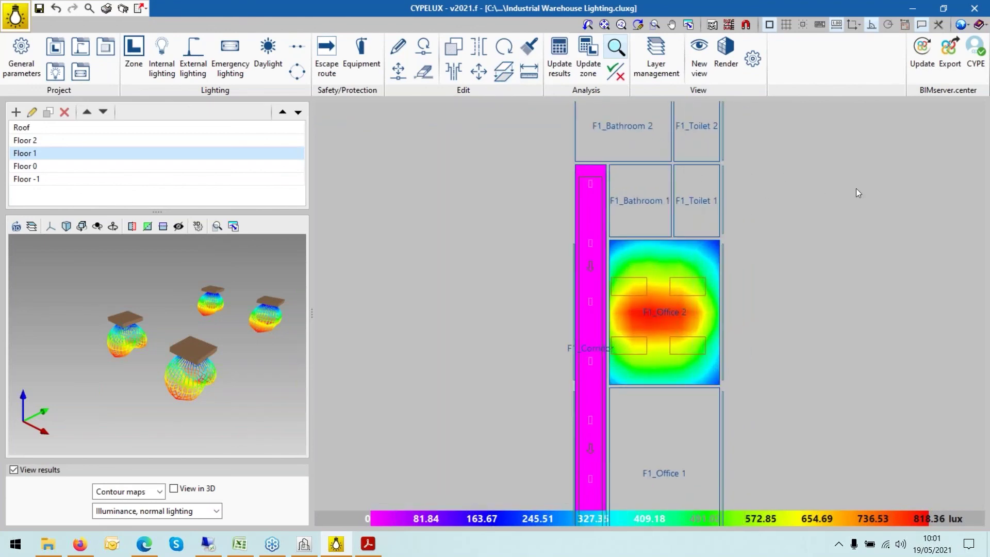
pyautogui.click(501, 71)
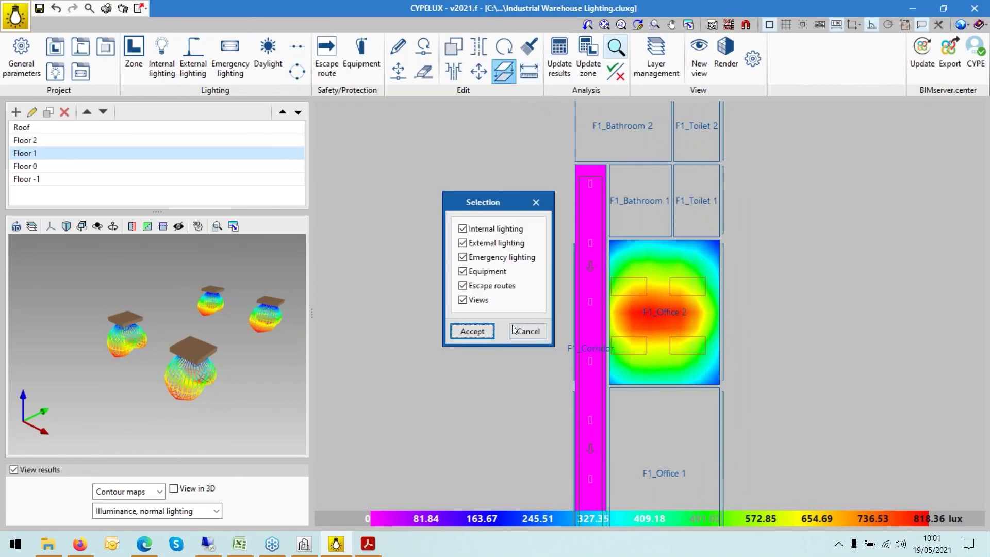
pyautogui.click(474, 243)
pyautogui.click(475, 272)
pyautogui.click(477, 286)
pyautogui.click(462, 300)
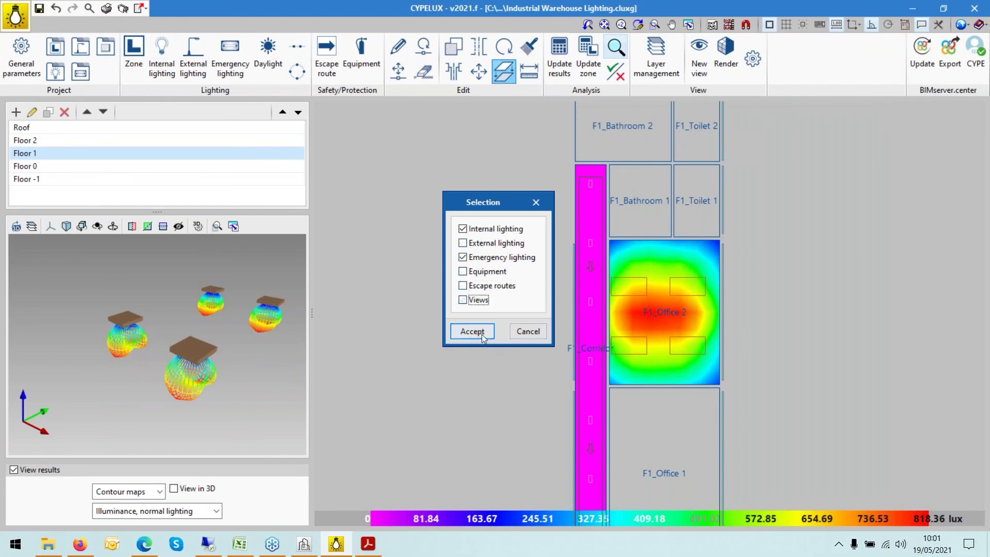
pyautogui.click(471, 331)
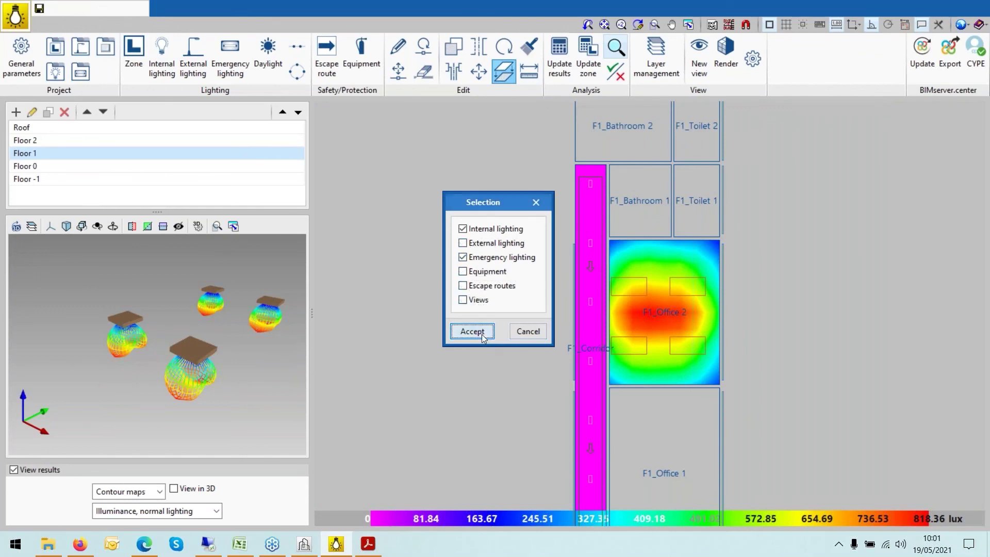
# Select the Floor 1 luminaires, copy them to Floor 0 only, and check the result on that floor plan
pyautogui.click(800, 393)
pyautogui.scroll(-1, 570, 210)
pyautogui.scroll(-4, 570, 143)
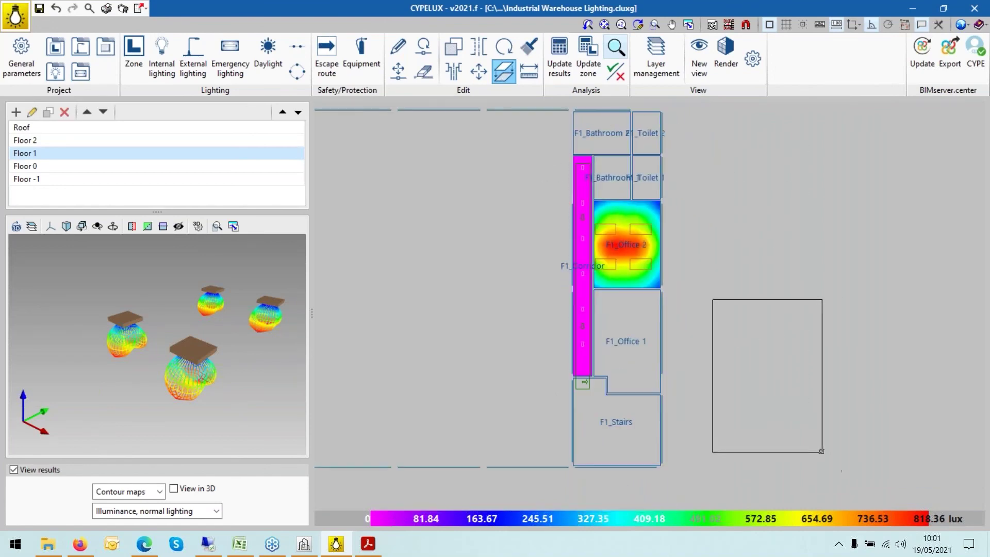
pyautogui.click(822, 451)
pyautogui.click(798, 442)
pyautogui.click(529, 151)
pyautogui.rightClick(529, 151)
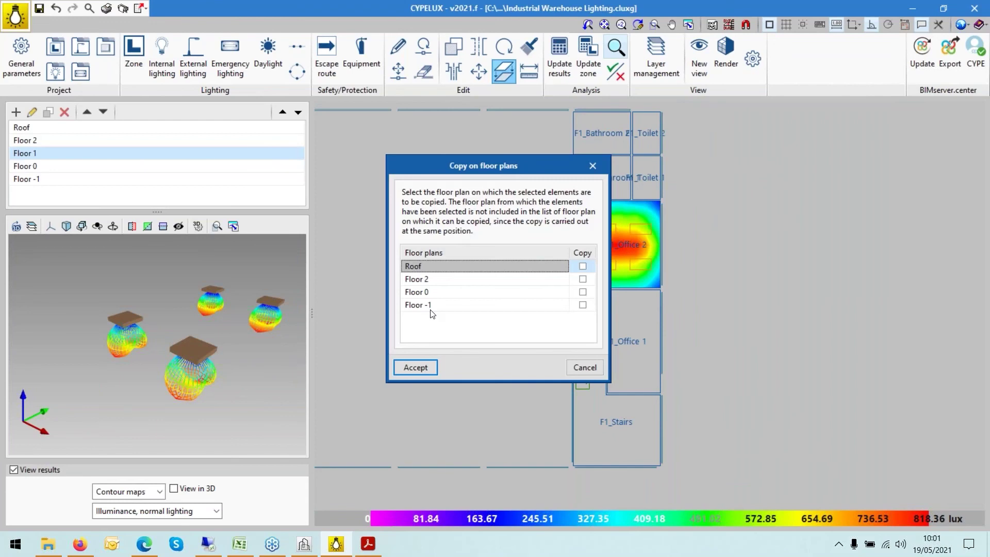
pyautogui.click(582, 293)
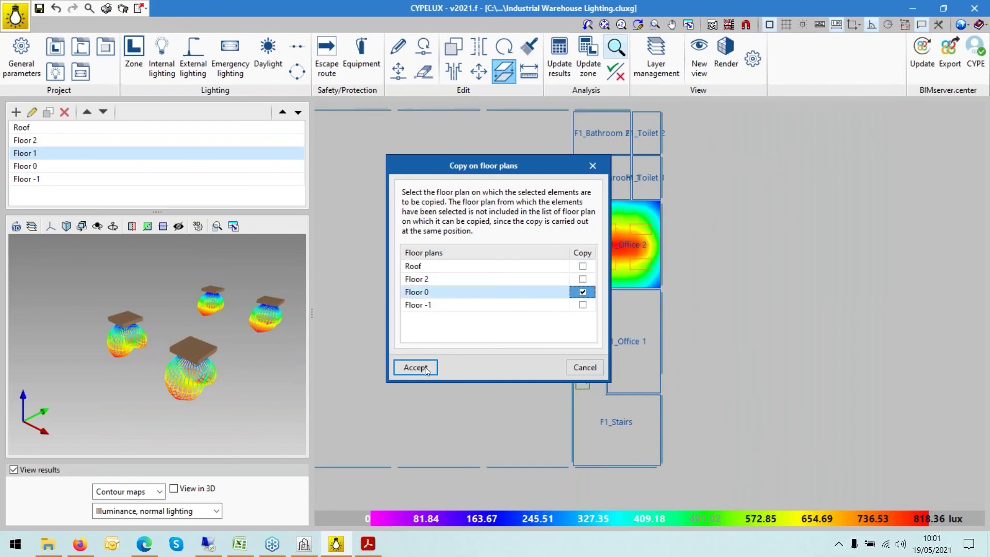
pyautogui.click(425, 369)
pyautogui.click(116, 165)
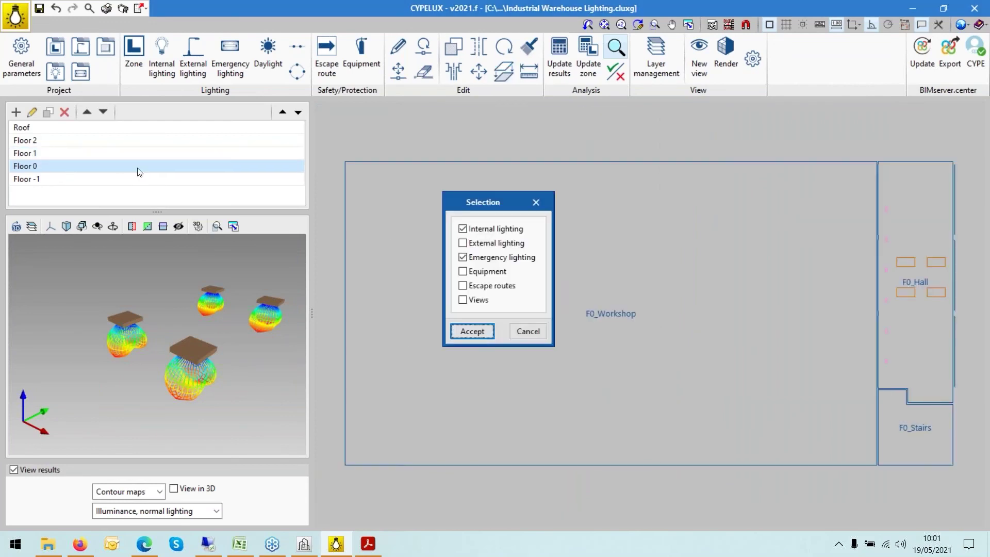
pyautogui.click(526, 330)
# Delete the internal and emergency luminaires copied into F0_Hall on Floor 0 and return to the Floor 1 plan
pyautogui.scroll(-1, 526, 330)
pyautogui.scroll(3, 875, 270)
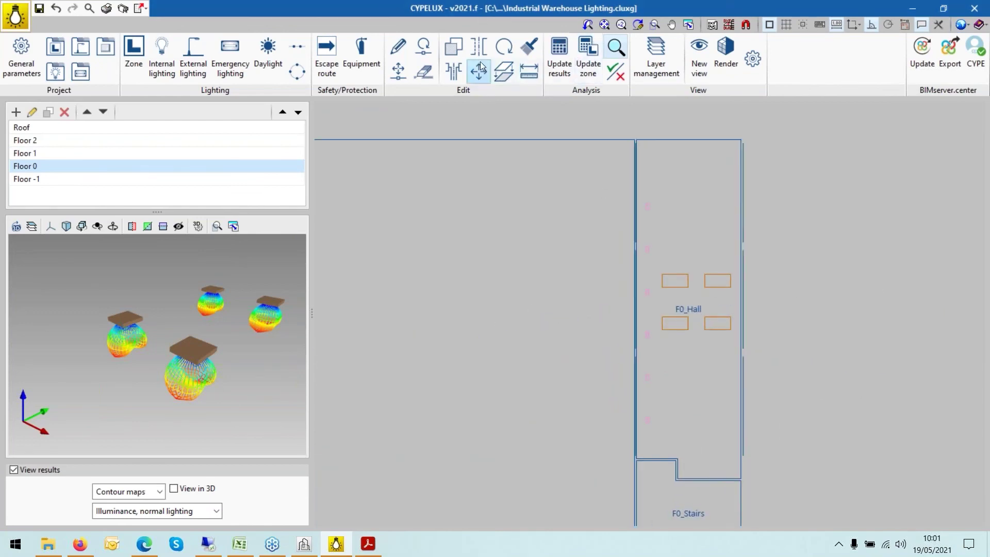
pyautogui.click(423, 71)
pyautogui.click(478, 267)
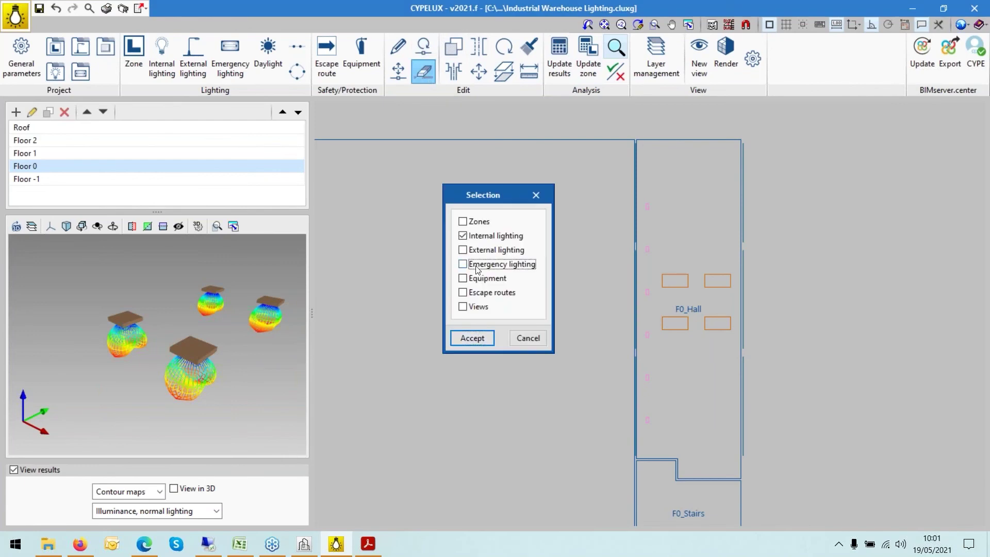
pyautogui.click(473, 338)
pyautogui.scroll(2, 631, 371)
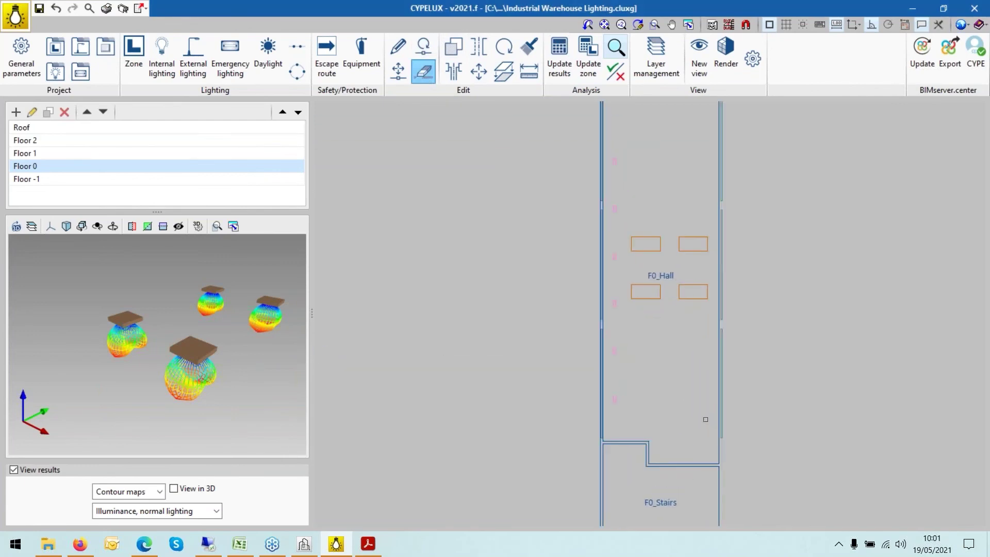
pyautogui.click(706, 424)
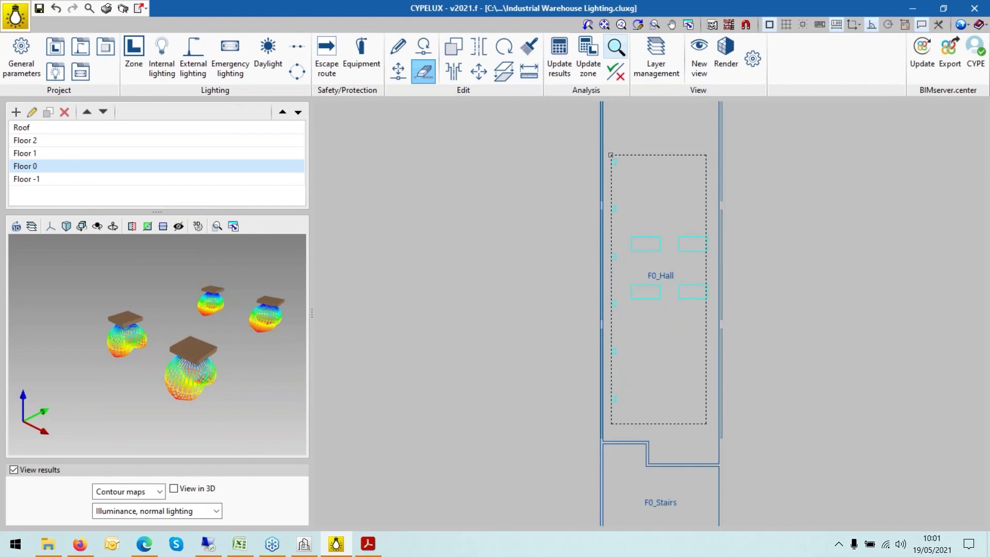
pyautogui.click(610, 155)
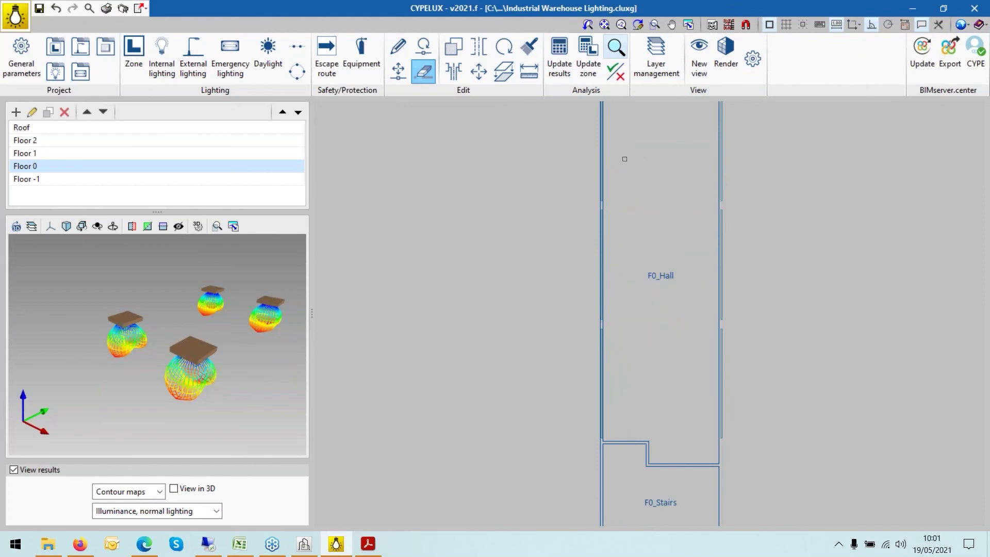
pyautogui.click(85, 153)
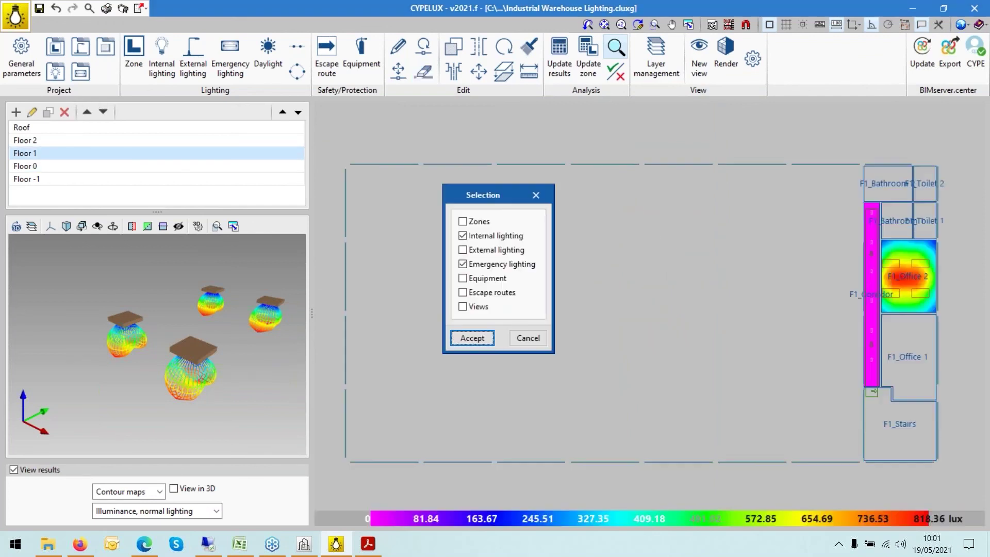
pyautogui.click(528, 338)
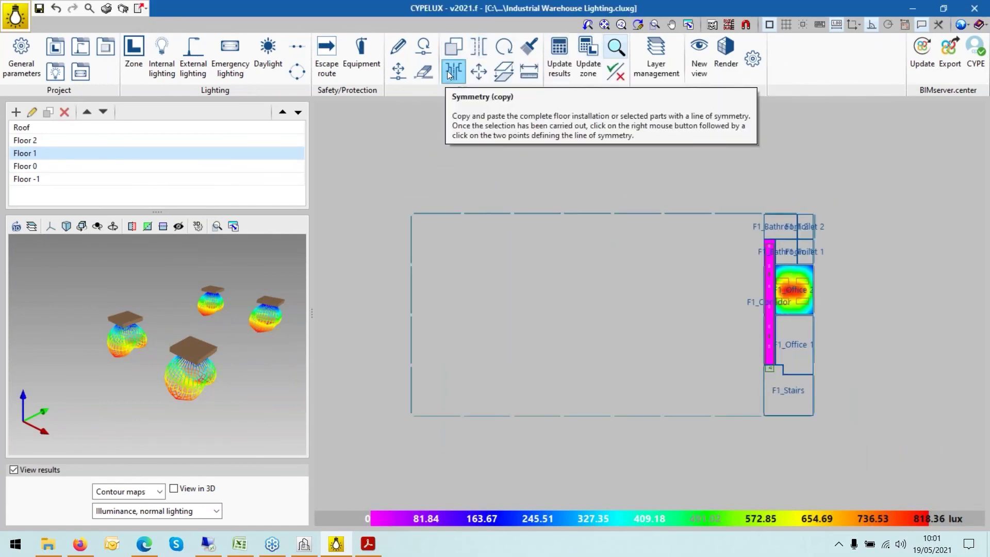
pyautogui.scroll(2, 791, 301)
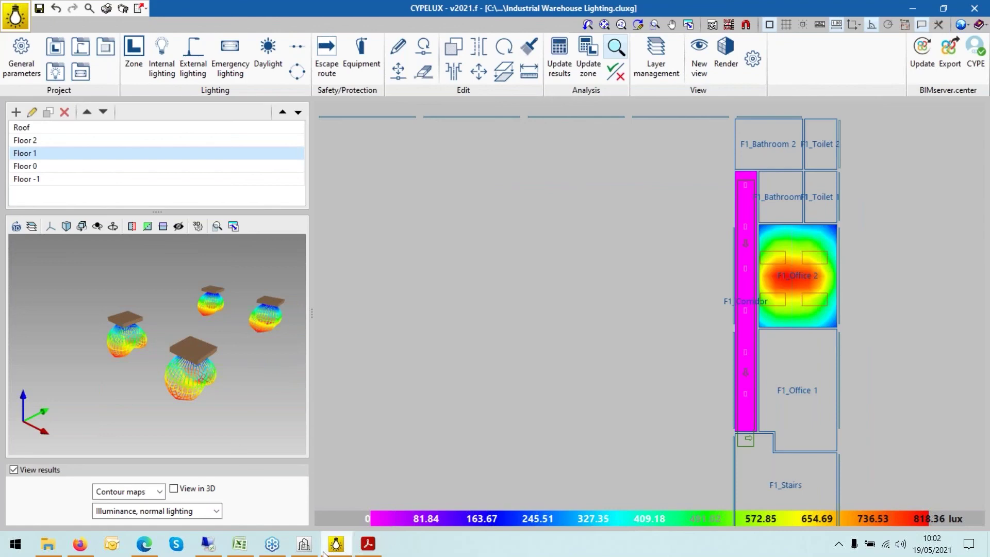
# Check the upload status of the lighting analysis in BIMserver.center Sync and minimise its window
pyautogui.click(838, 550)
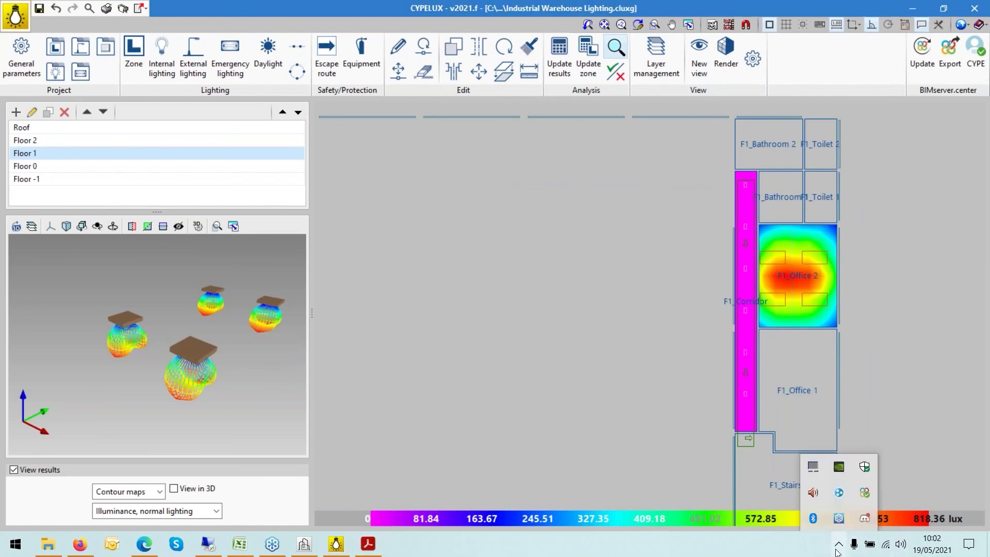
pyautogui.click(865, 493)
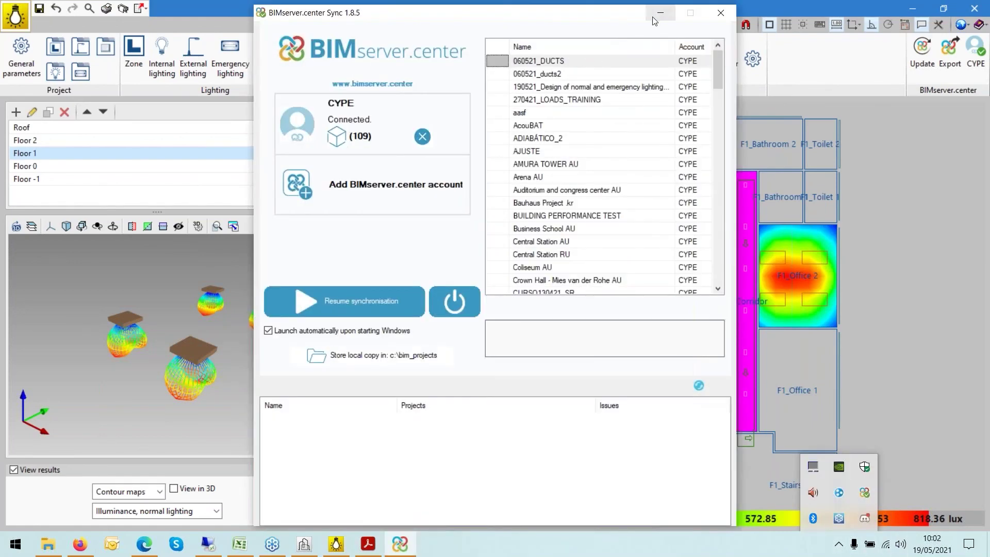
pyautogui.click(651, 10)
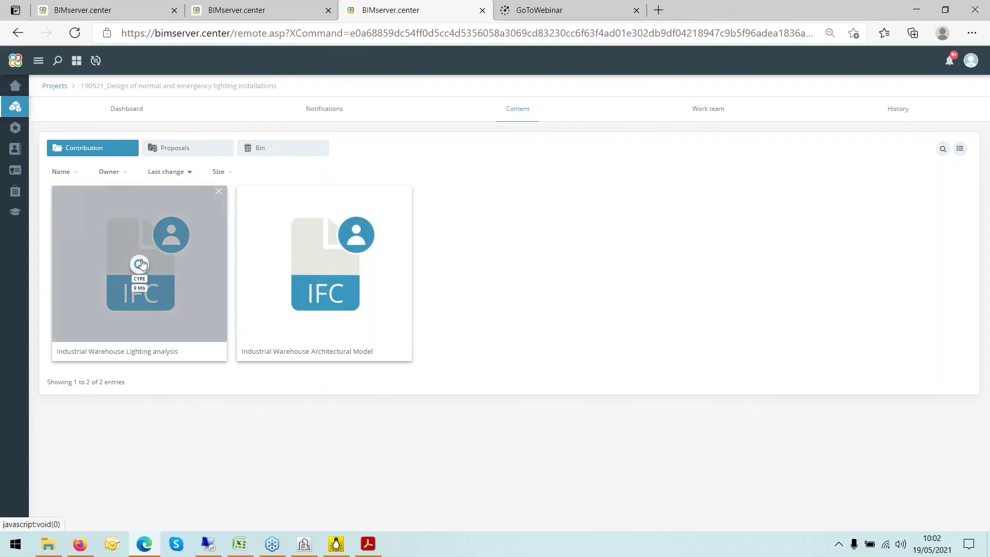
# In the browser, show the files associated with Industrial Warehouse Lighting analysis and look through the Calculation annex PDF
pyautogui.click(140, 265)
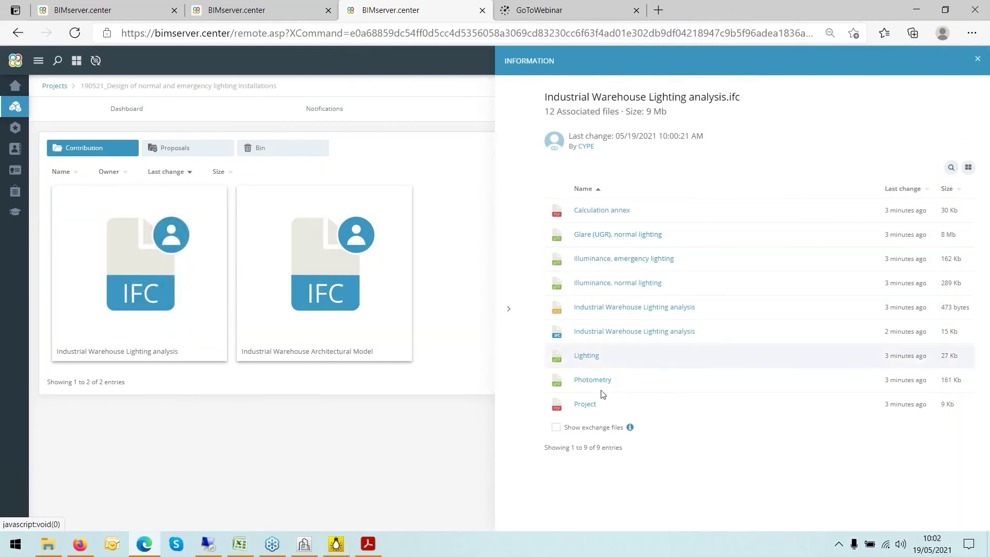
pyautogui.click(603, 211)
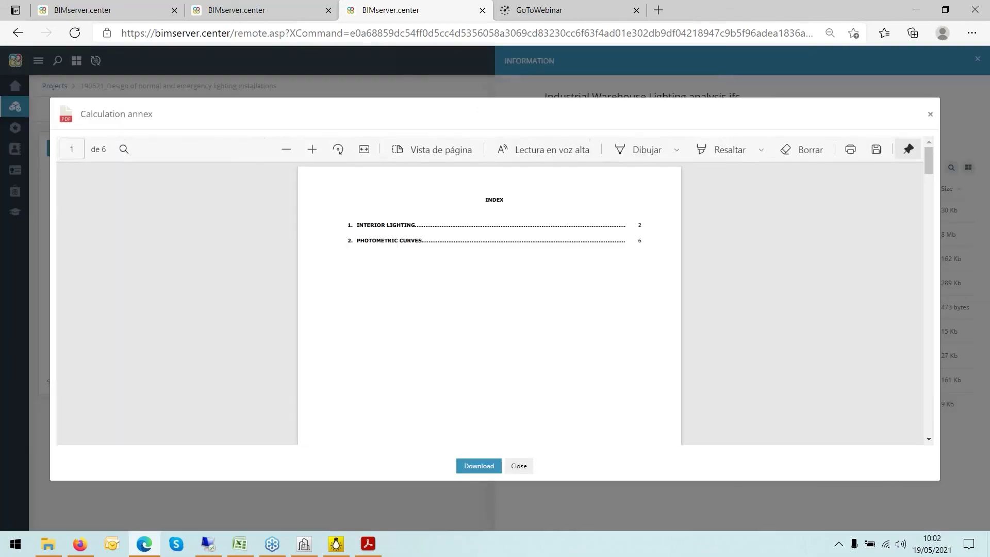
pyautogui.scroll(-3, 487, 412)
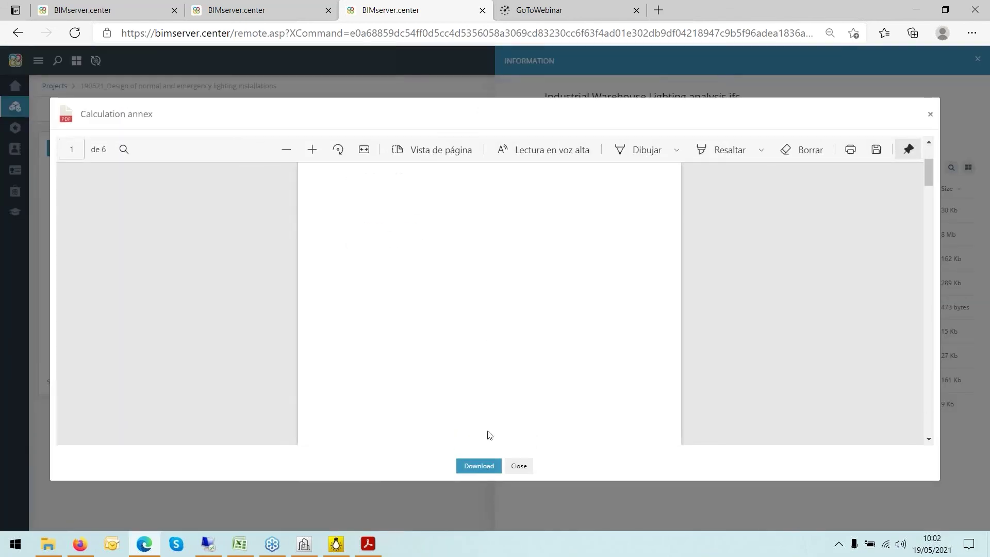
pyautogui.click(930, 114)
# Preview the 3D results "Glare (UGR), normal lighting" and "Illuminance, emergency lighting", closing each one after viewing
pyautogui.click(603, 234)
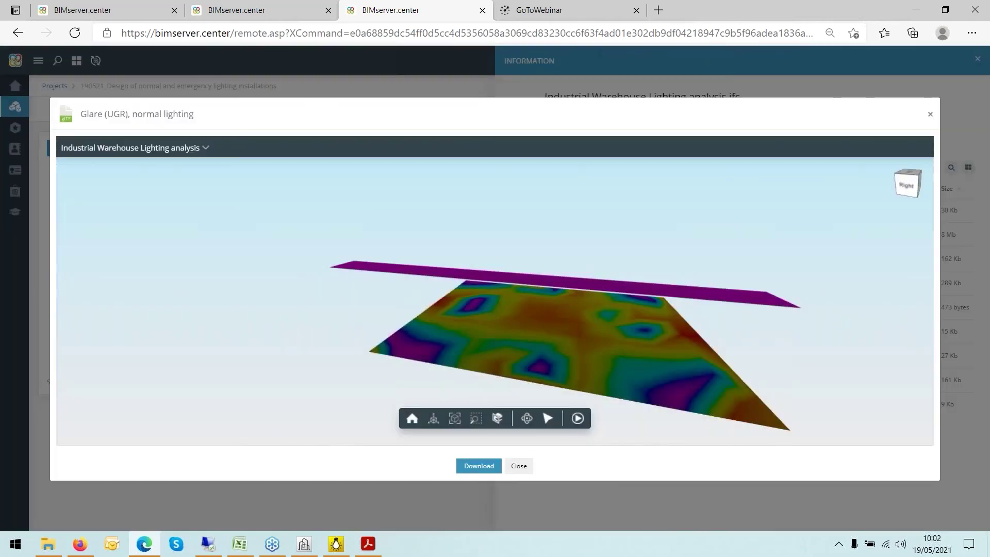
pyautogui.click(930, 114)
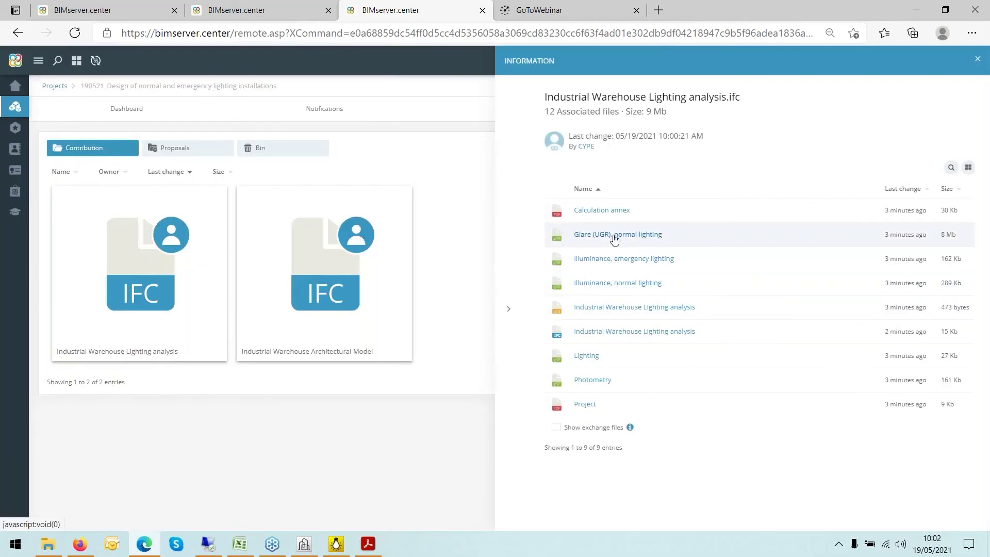
pyautogui.click(618, 261)
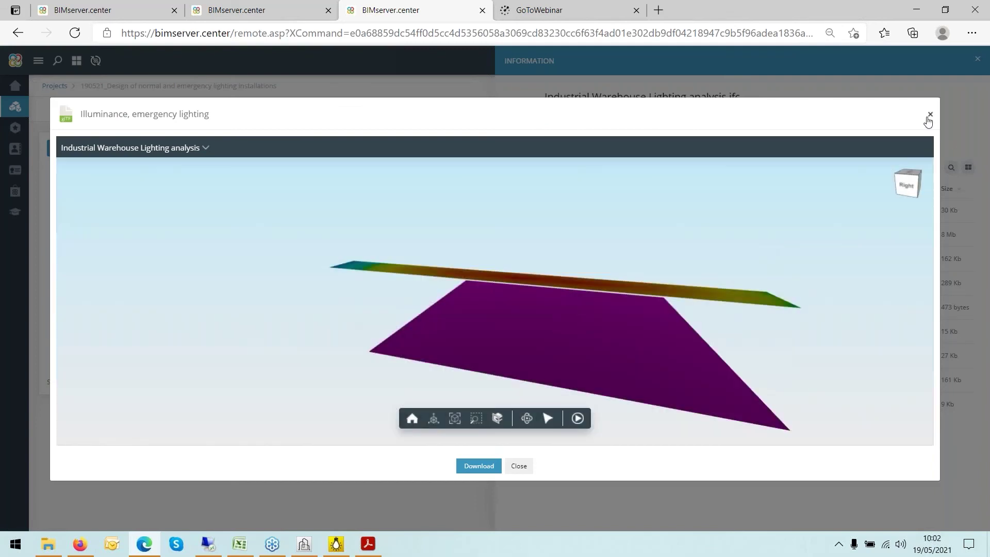
pyautogui.click(928, 117)
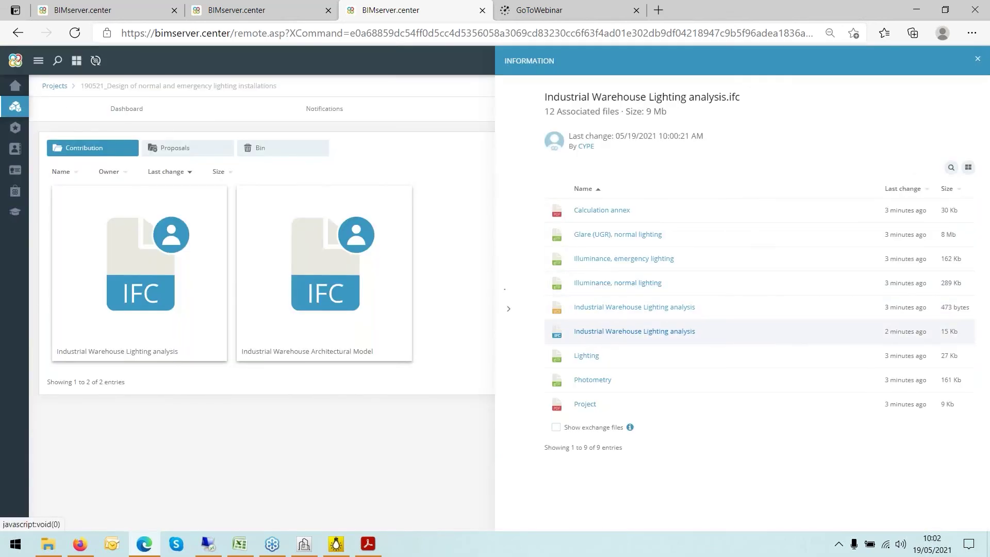
# Check the lighting analysis IFC file, review the Project PDF report to its second page, and close the file information
pyautogui.click(593, 331)
pyautogui.click(518, 154)
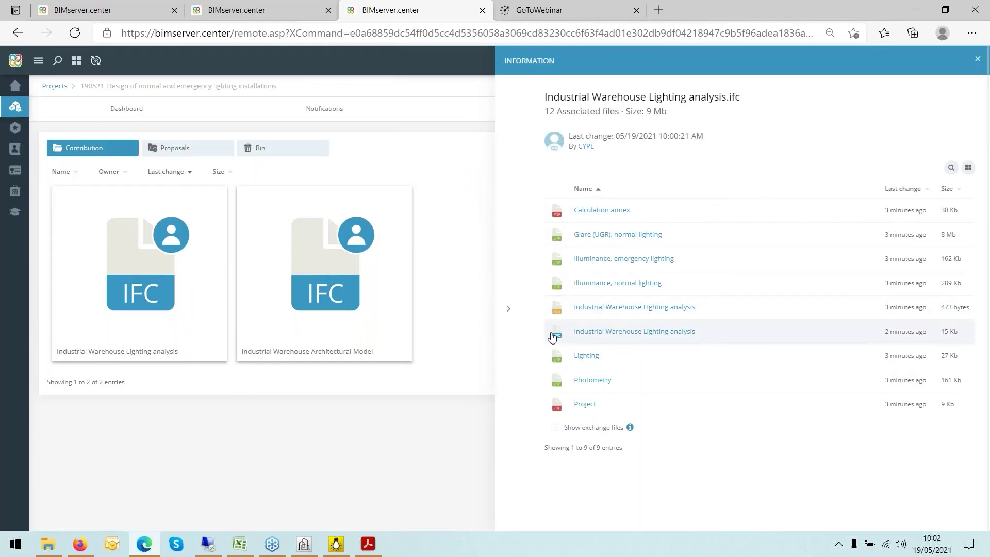
pyautogui.click(577, 405)
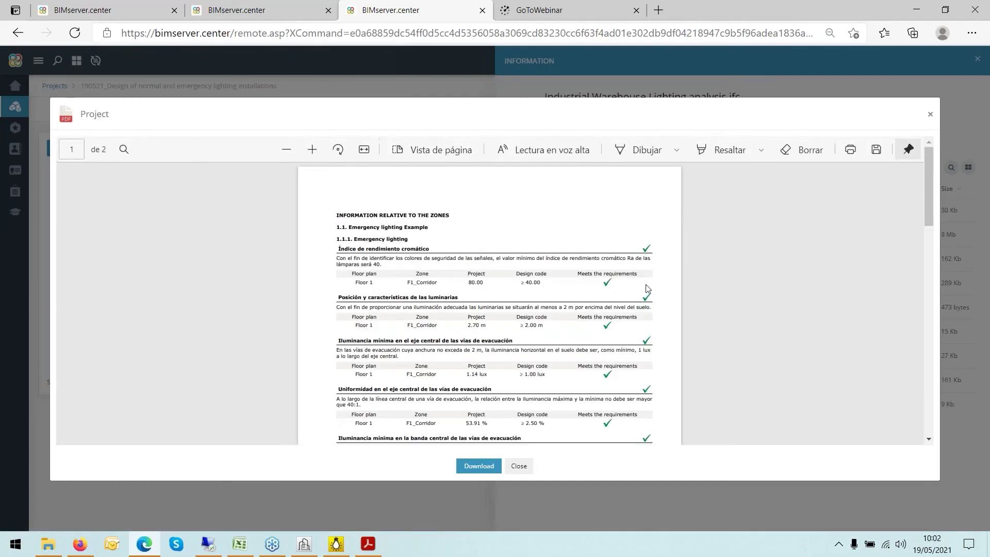
pyautogui.scroll(-10, 646, 284)
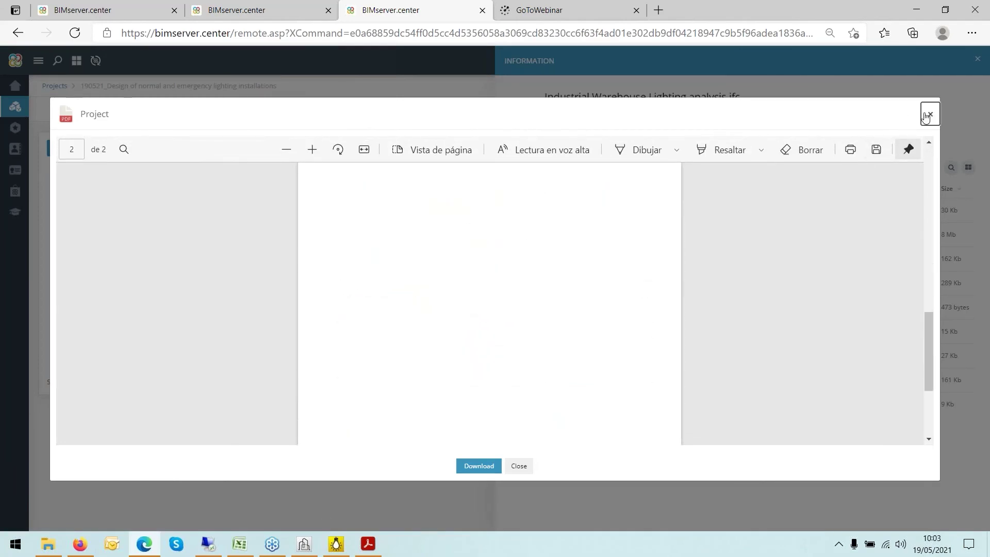
pyautogui.click(926, 116)
pyautogui.click(460, 351)
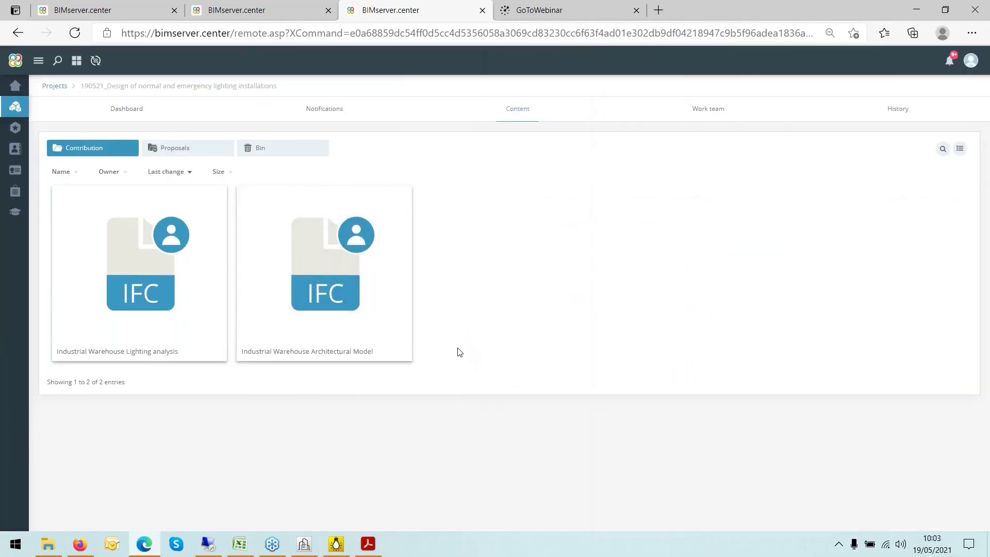
# Go to the dashboard of the 190521 lighting project and open its 3D model
pyautogui.click(127, 108)
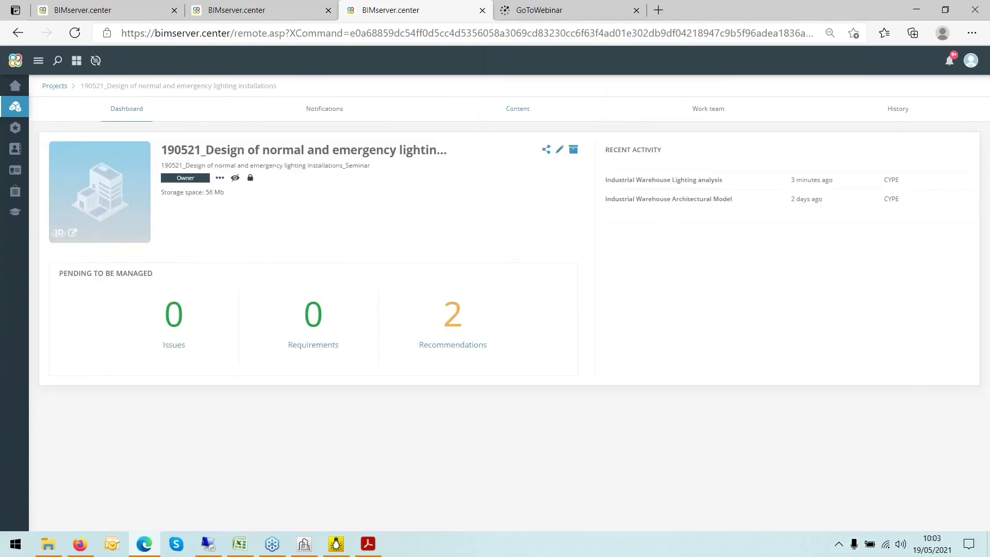
pyautogui.click(72, 232)
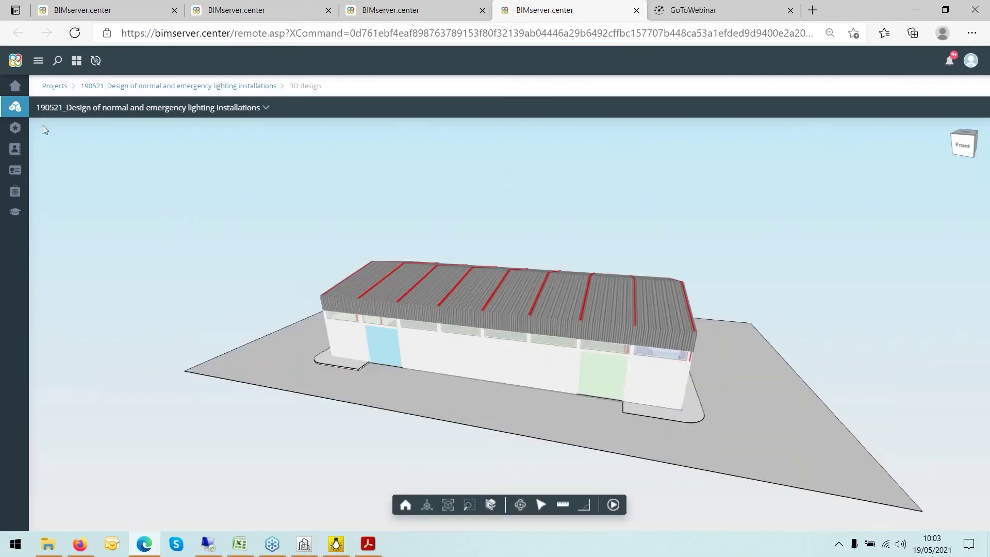
# Show the Industrial Warehouse Lighting analysis model and make the Architectural Model transparent to view the luminaires and results inside the building
pyautogui.click(272, 113)
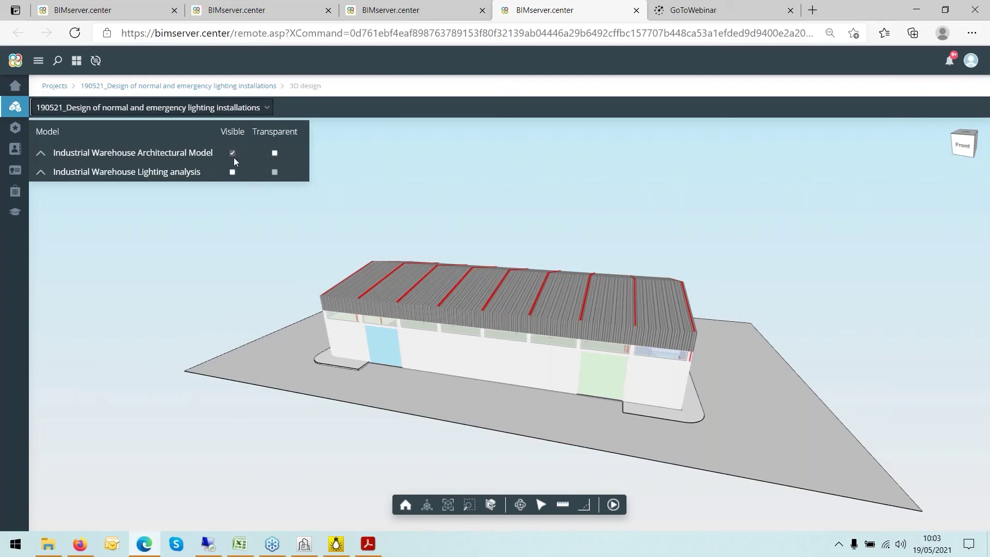
pyautogui.click(233, 173)
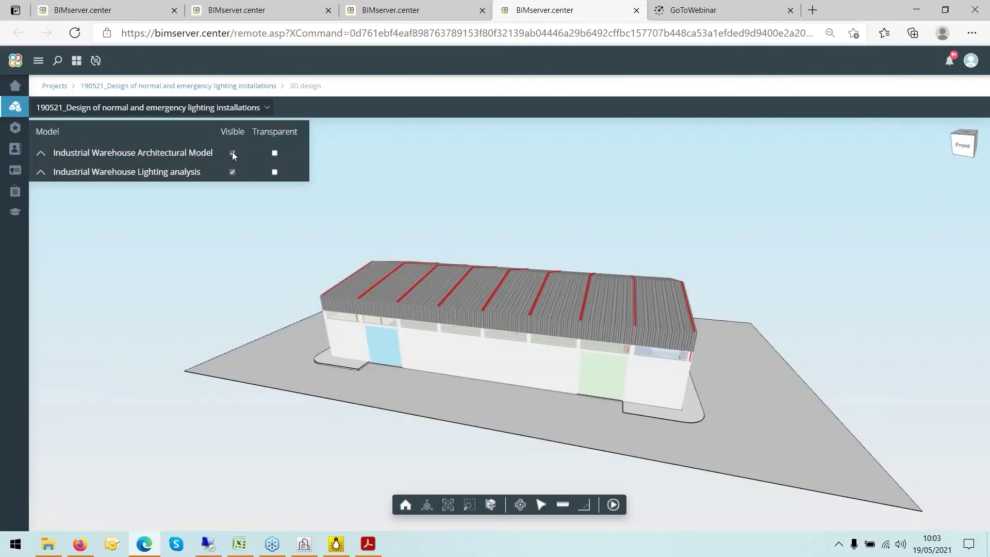
pyautogui.click(275, 153)
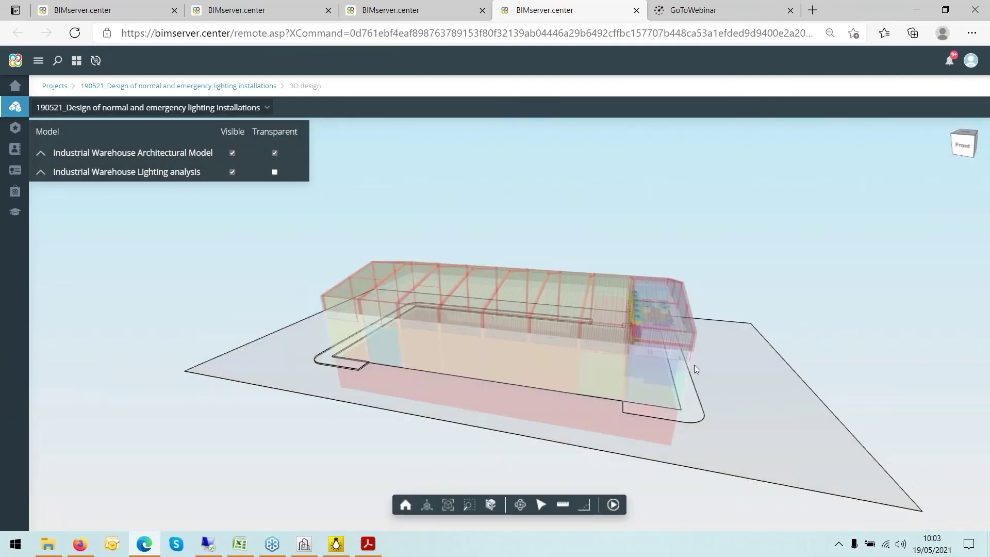
pyautogui.scroll(10, 685, 302)
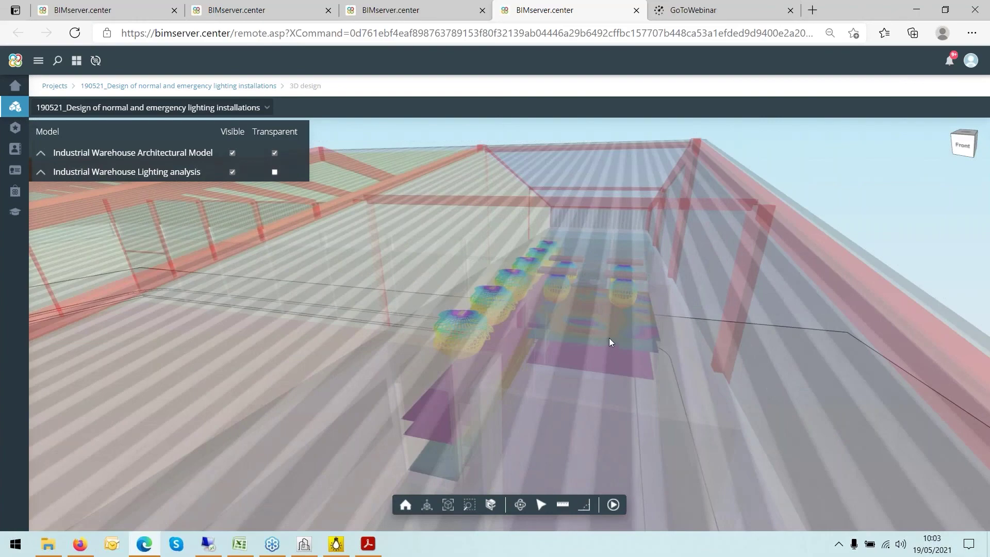
pyautogui.scroll(5, 611, 338)
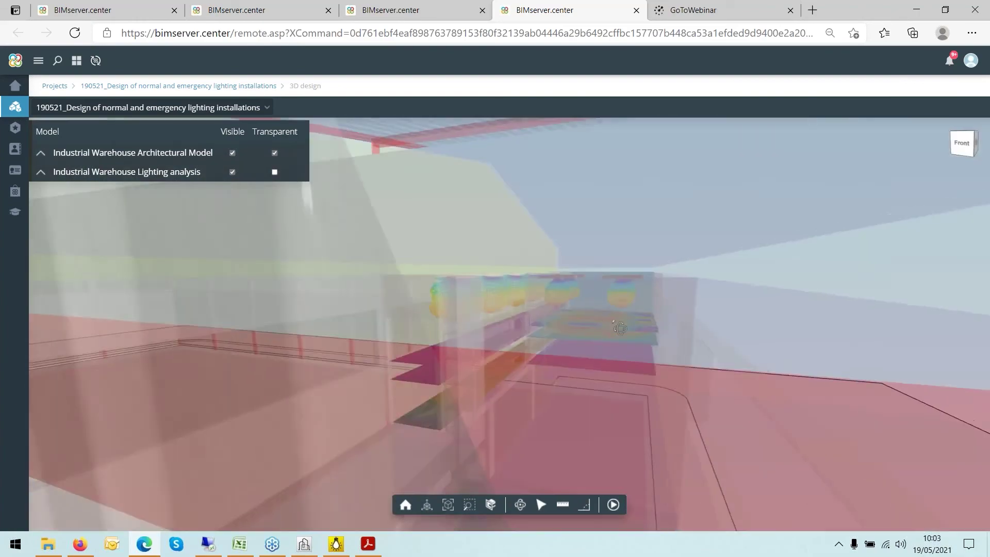
pyautogui.moveTo(619, 328); pyautogui.dragTo(572, 314)
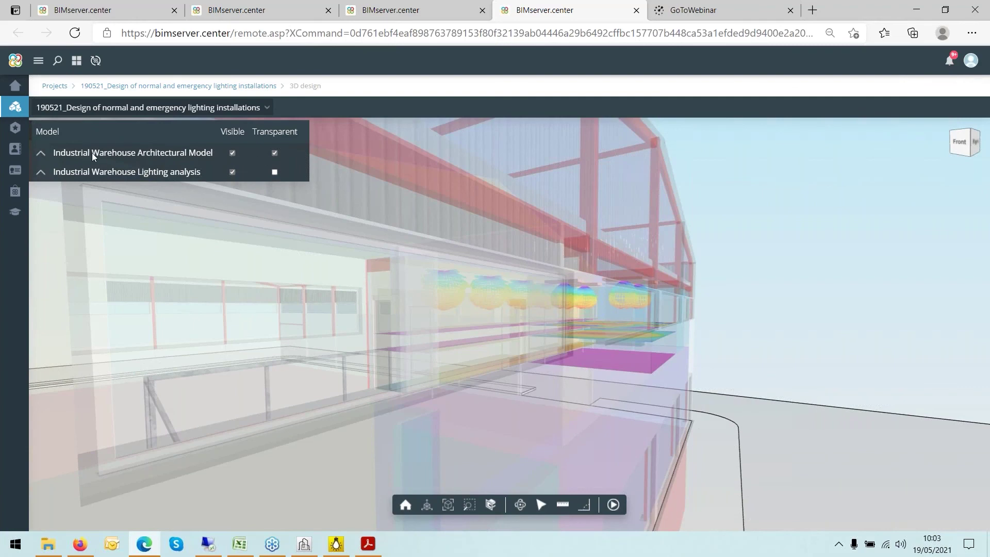
# Hide the Industrial Warehouse Architectural Model to view the lighting analysis on its own
pyautogui.click(232, 154)
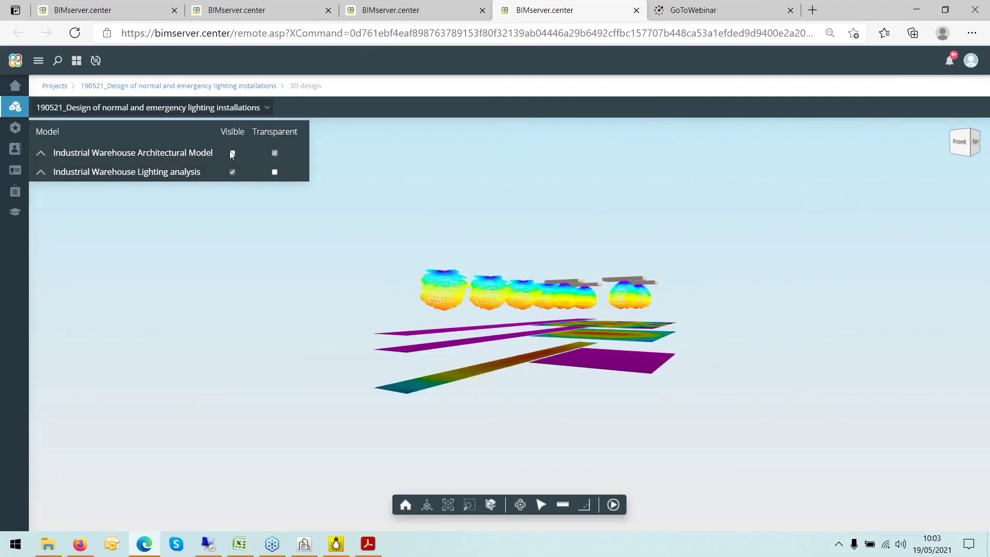
pyautogui.scroll(5, 466, 302)
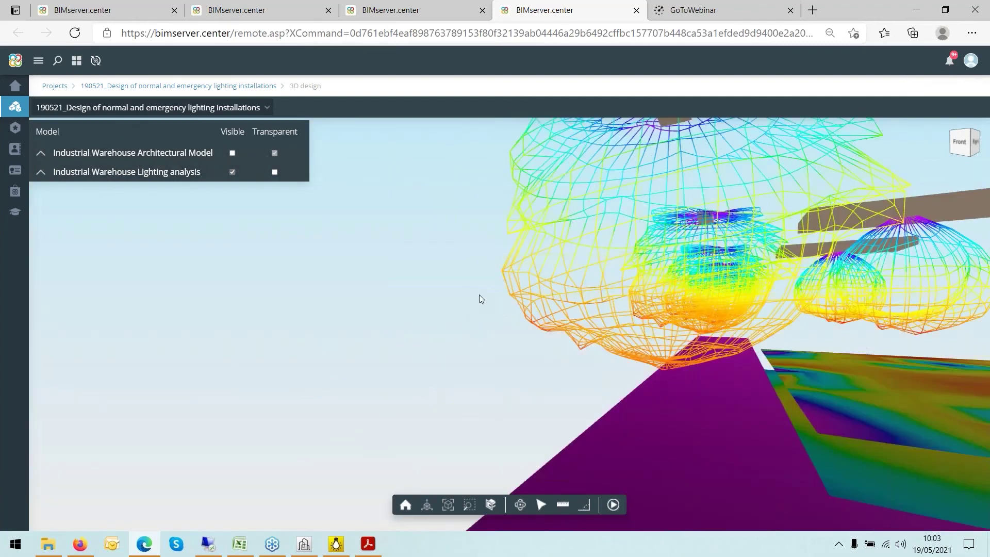
pyautogui.scroll(-7, 478, 295)
# Select a fluorescent luminaire to check its properties, clear the selection, and view the whole lighting analysis from above
pyautogui.click(540, 506)
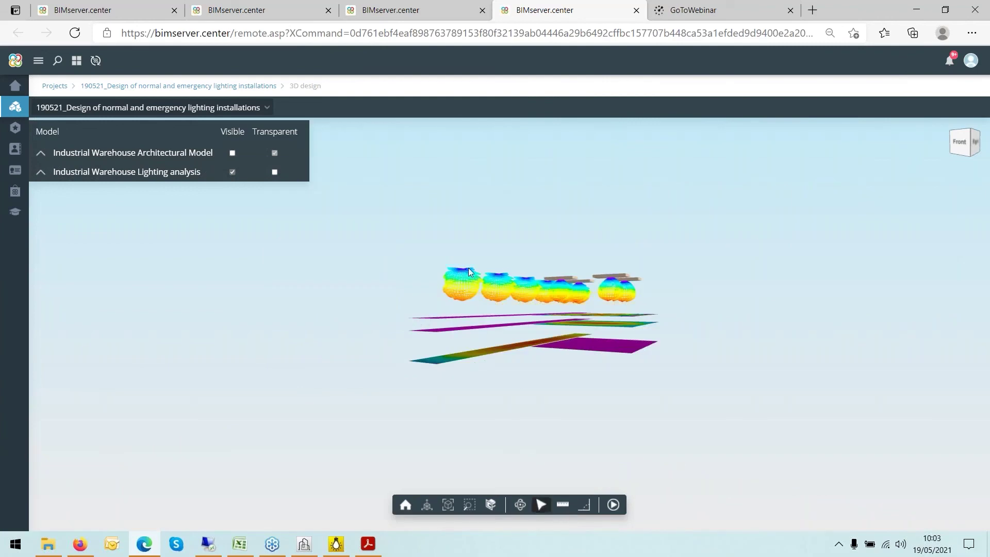
pyautogui.scroll(5, 557, 276)
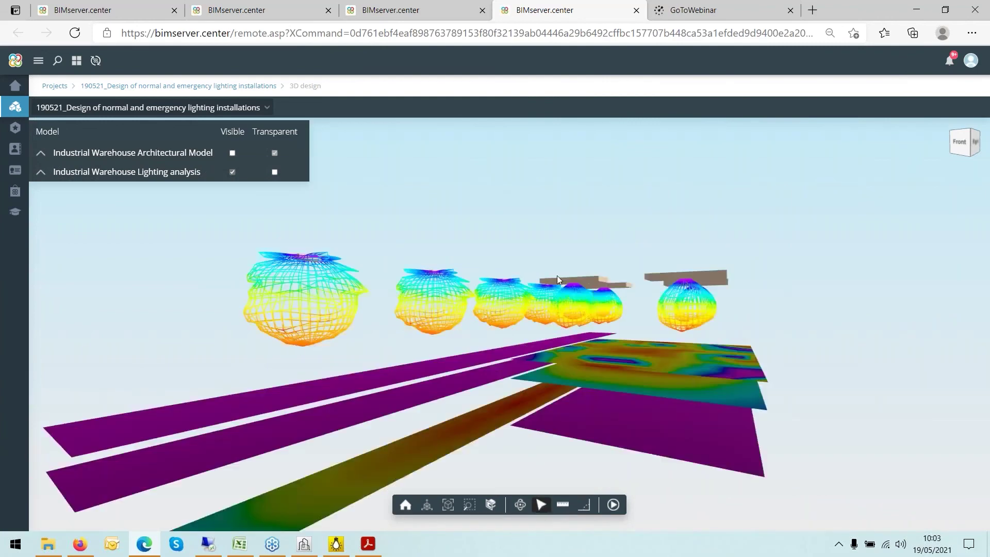
pyautogui.click(652, 303)
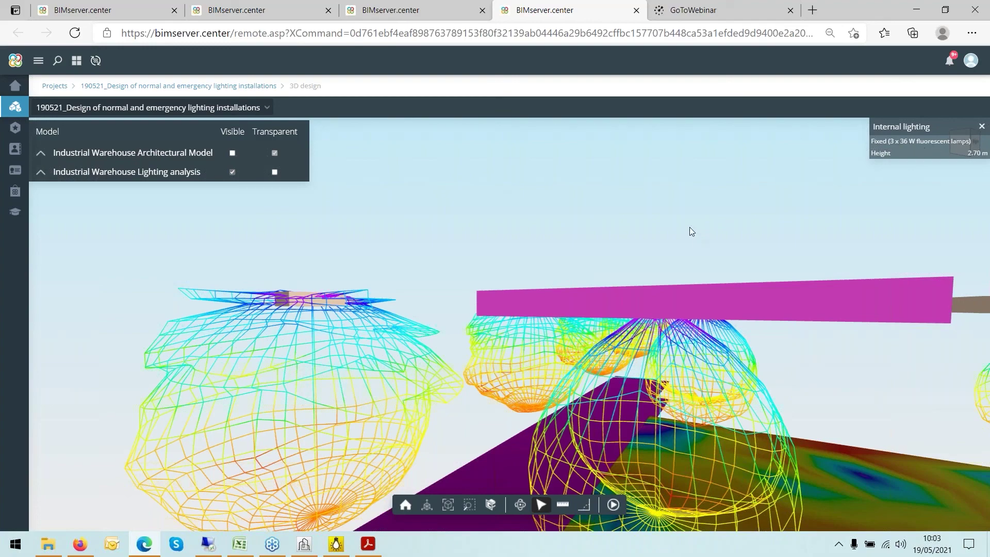
pyautogui.click(836, 224)
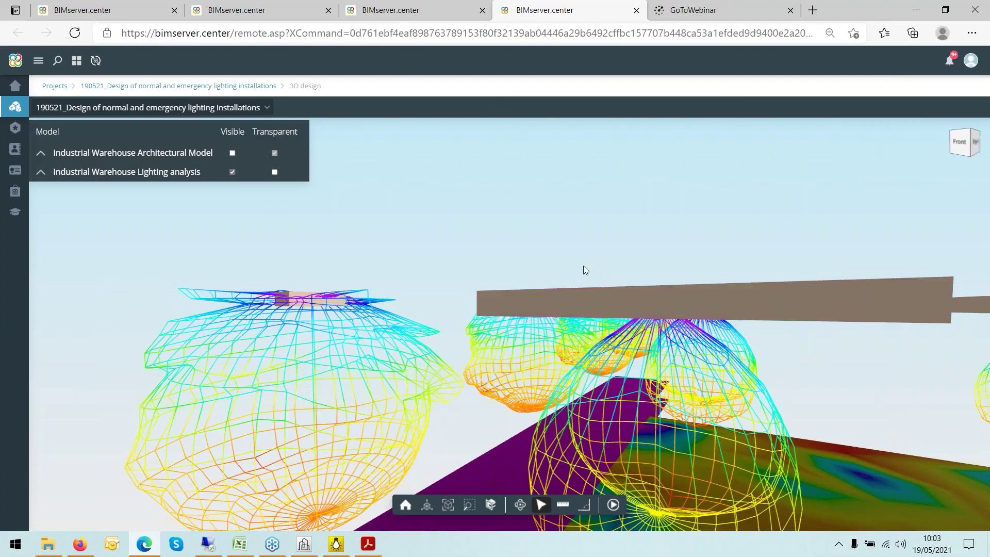
pyautogui.scroll(-5, 584, 268)
pyautogui.scroll(2, 593, 281)
pyautogui.moveTo(612, 281); pyautogui.dragTo(435, 193)
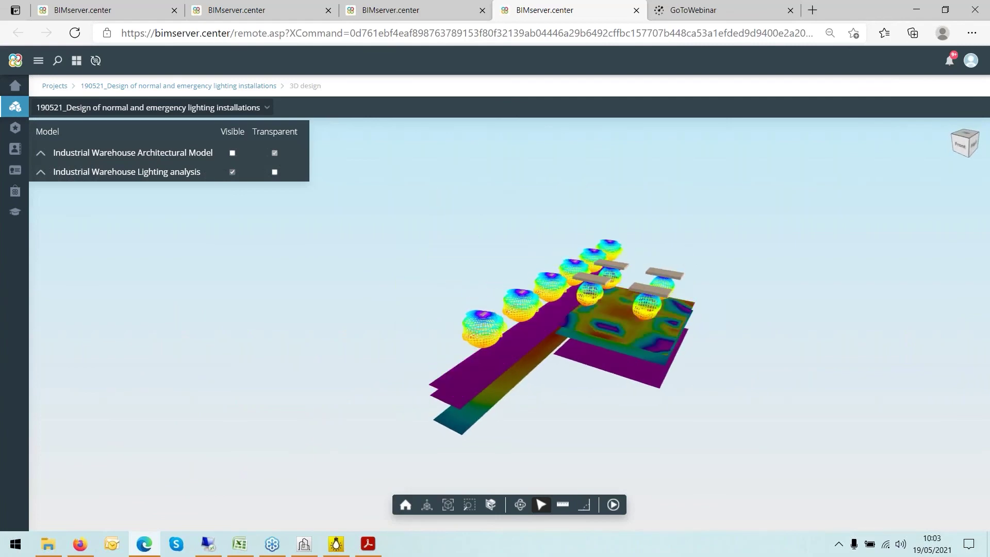
# Switch to Firefox and highlight the support e-mail address in the contact information on the CYPE Architecture store page
pyautogui.hotkey('alt', 'Tab')
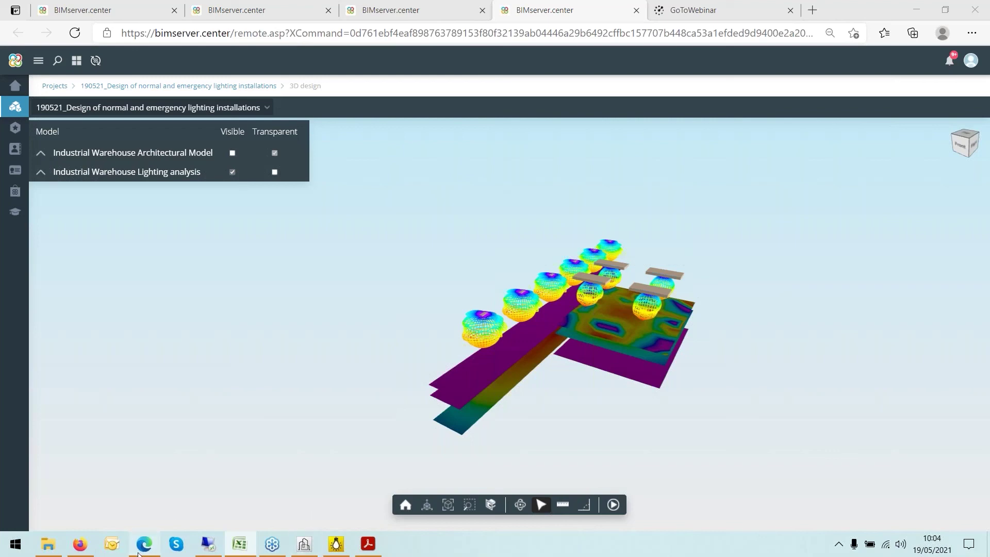
pyautogui.click(80, 543)
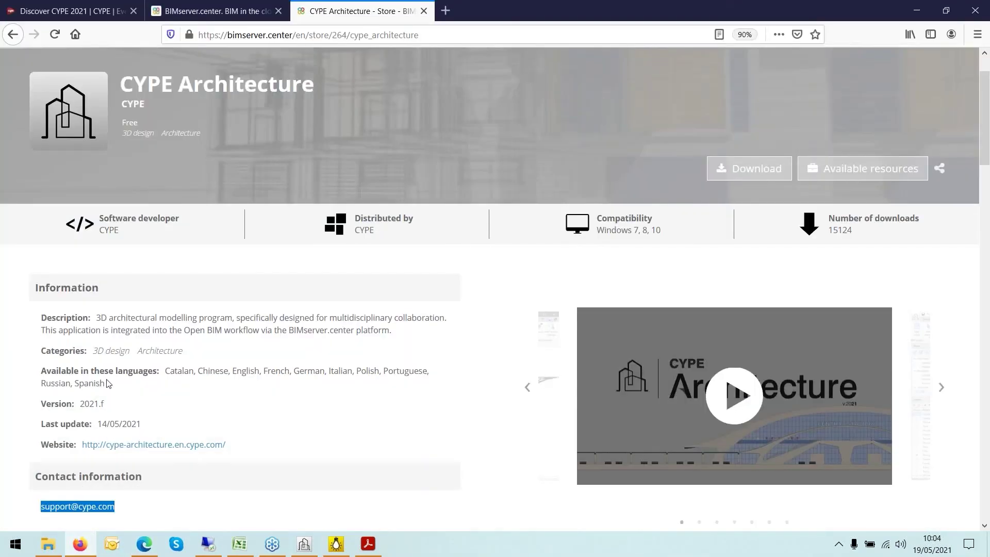
pyautogui.scroll(-2, 107, 383)
pyautogui.click(73, 413)
pyautogui.scroll(1, 46, 397)
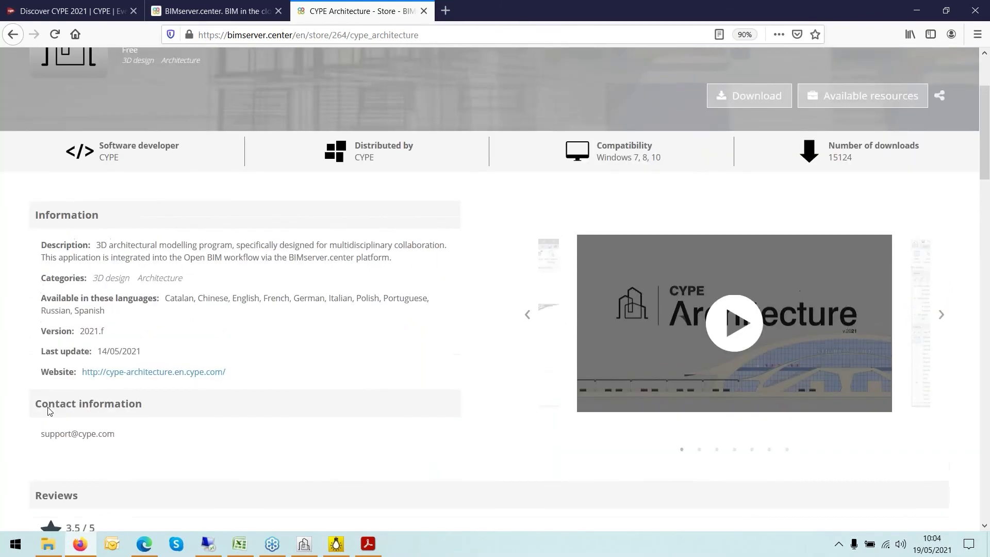
pyautogui.scroll(1, 50, 410)
pyautogui.moveTo(41, 445); pyautogui.dragTo(132, 449)
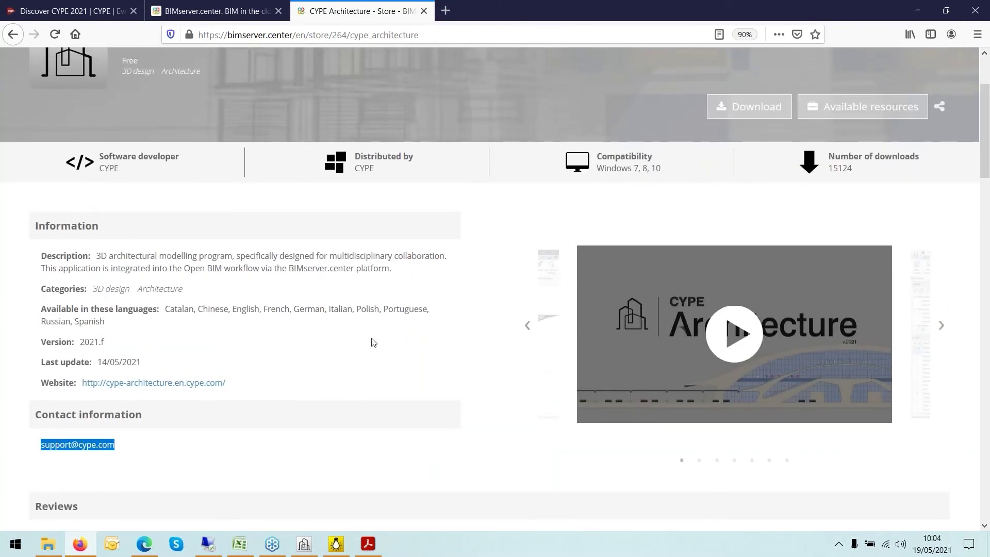